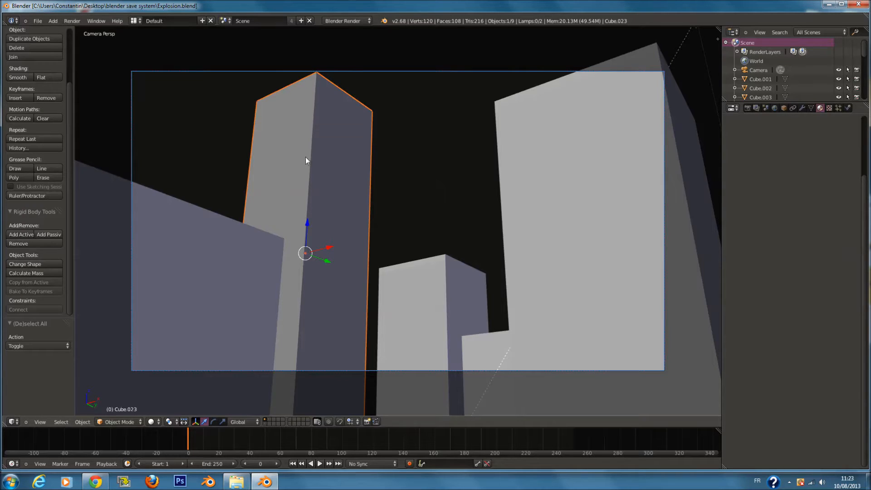
Display the city scene through the camera with textured viewport shading.
key(Home)
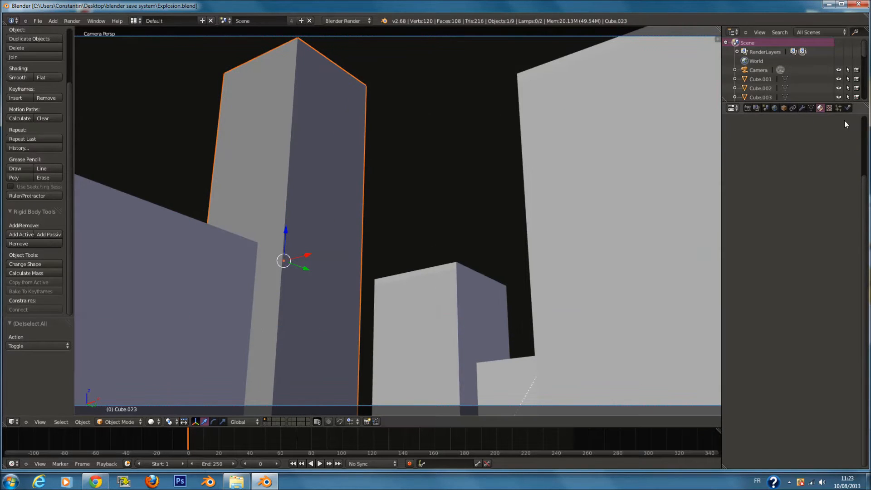
scroll(461, 187, down, 1)
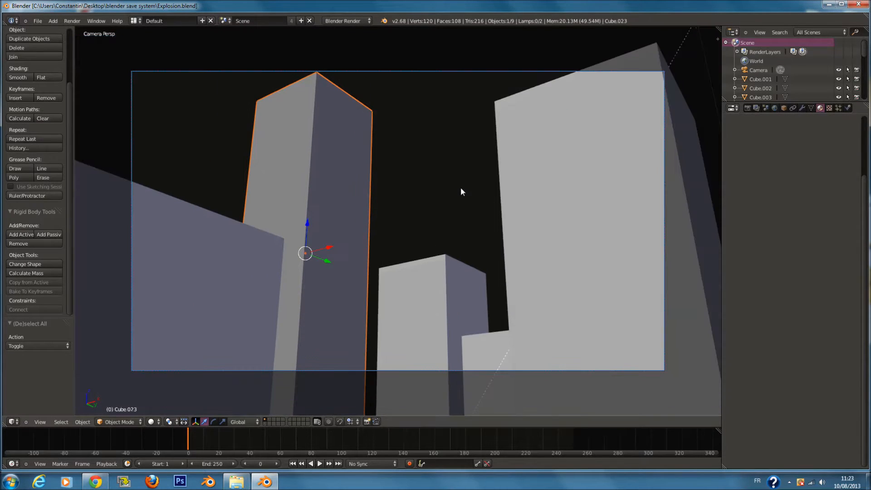
scroll(415, 190, up, 1)
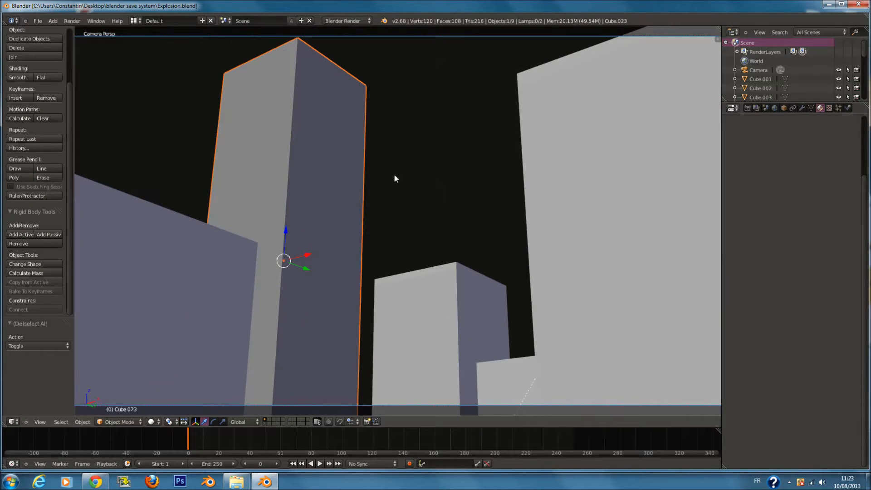
scroll(394, 179, down, 1)
click(151, 421)
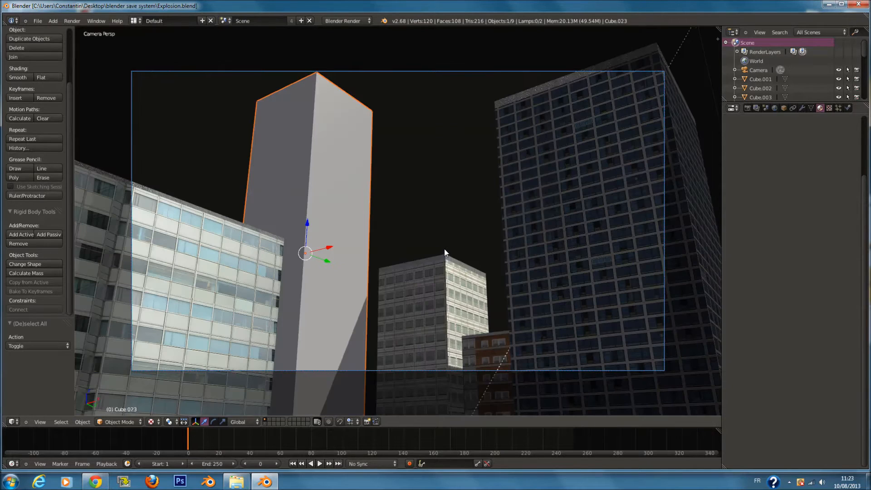
Examine the untextured tower's mesh in Edit Mode from outside the camera view, and return to Object Mode.
mouse_move(345, 193)
middle_down()
mouse_move(303, 238)
mouse_move(308, 265)
mouse_move(340, 222)
mouse_move(383, 222)
middle_up()
scroll(383, 222, up, 5)
key(Tab)
scroll(393, 215, down, 3)
shift+middle_drag(388, 179, 368, 204)
scroll(389, 211, down, 1)
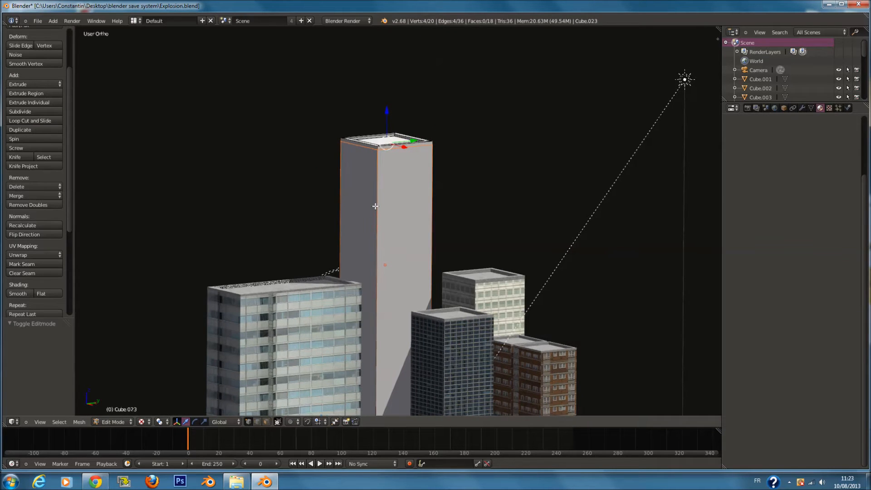
key(Tab)
Examine the tower and its neighbouring buildings from the front and from a raised angle.
key(KP_1)
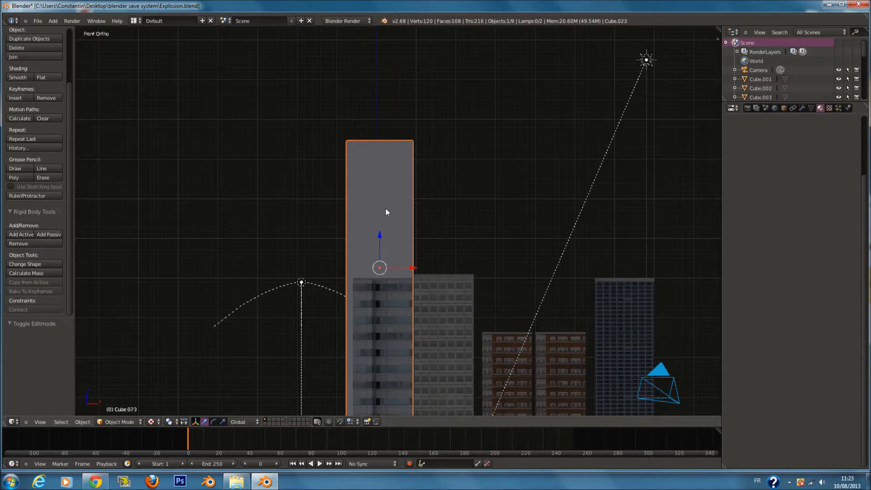
key(ctrl+KP_6)
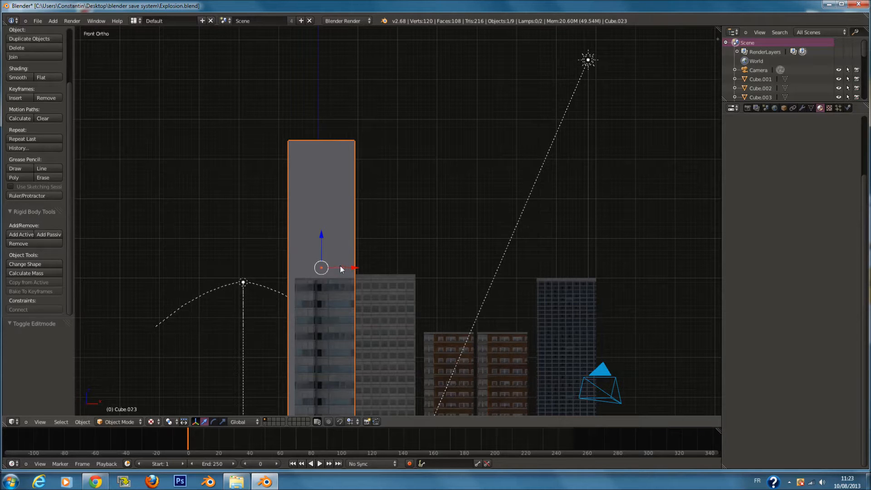
scroll(264, 266, up, 1)
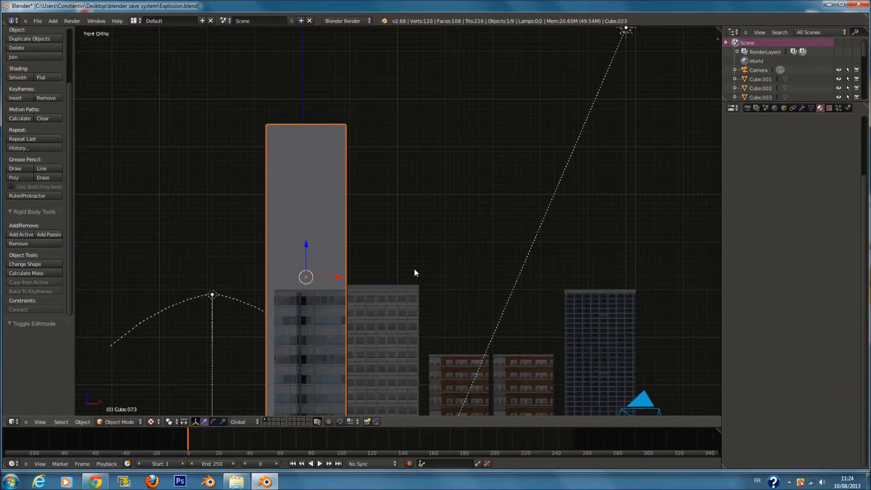
middle_drag(412, 274, 363, 295)
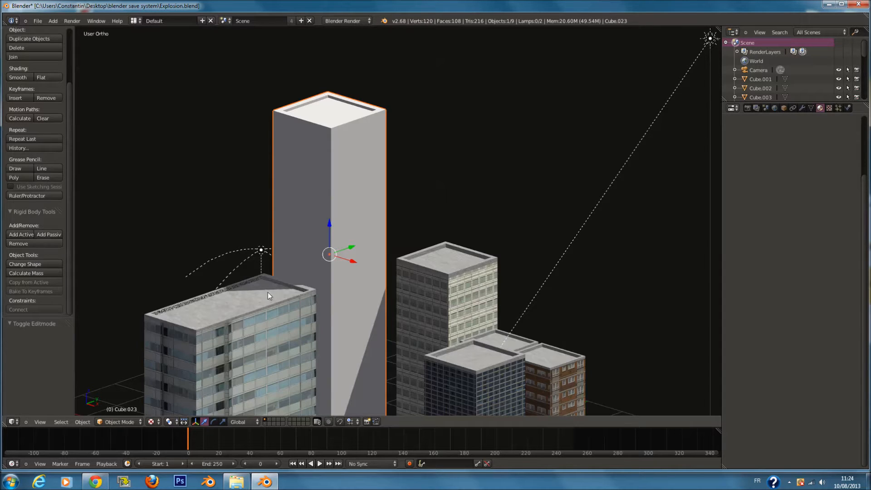
scroll(358, 265, down, 1)
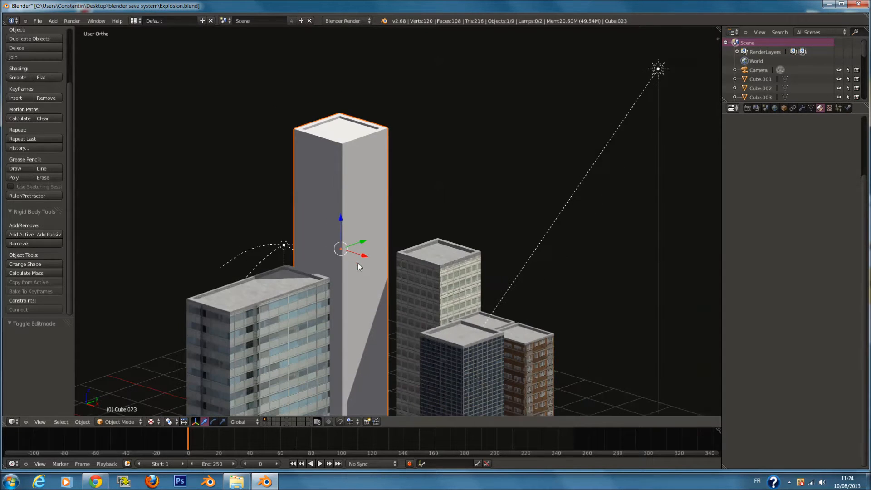
Open the tower's physics settings and examine the full height of the surrounding buildings.
click(846, 108)
click(820, 108)
click(846, 108)
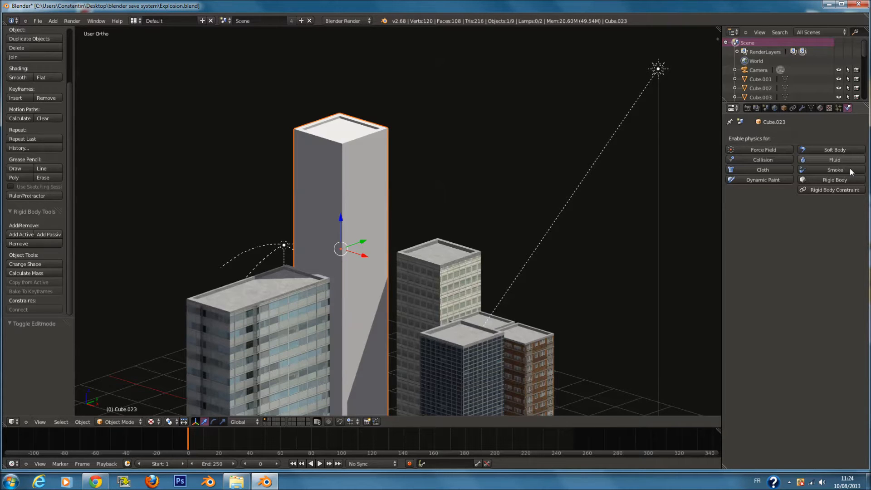
mouse_move(481, 284)
middle_down()
mouse_move(445, 290)
mouse_move(470, 287)
middle_up()
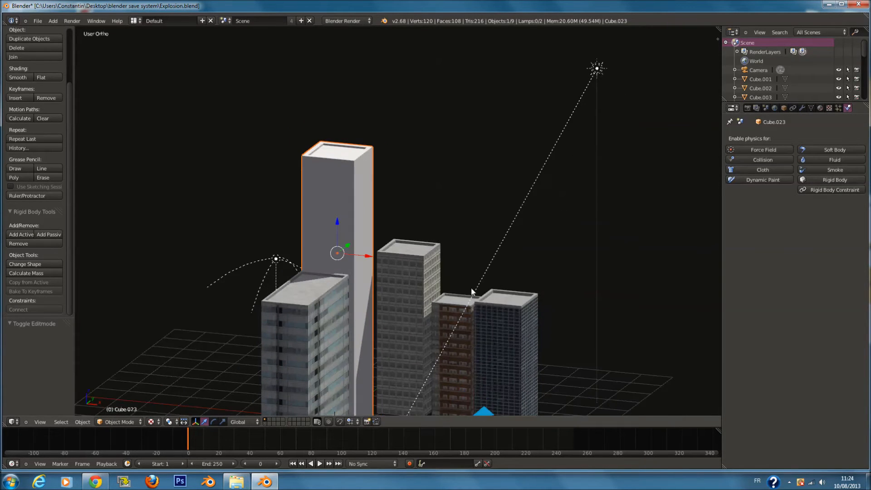
ctrl+scroll(453, 286, up, 1)
shift+scroll(435, 281, down, 3)
ctrl+scroll(434, 281, down, 2)
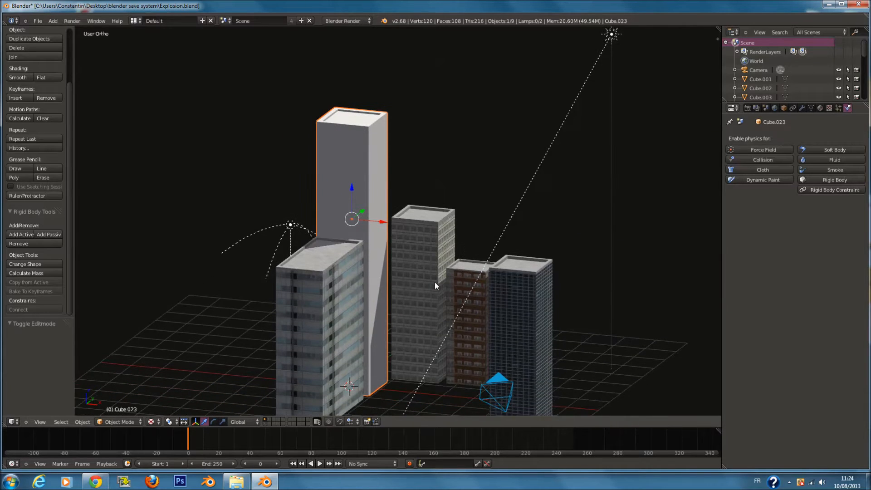
scroll(404, 293, up, 2)
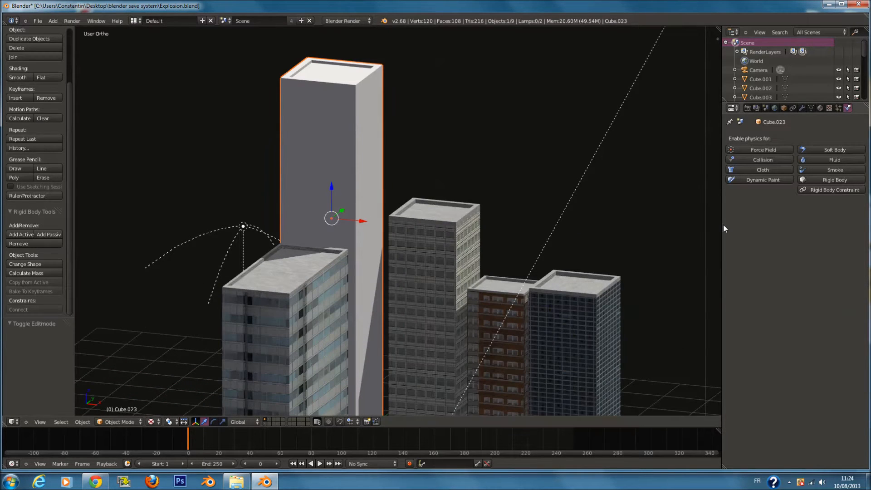
shift+scroll(508, 212, up, 4)
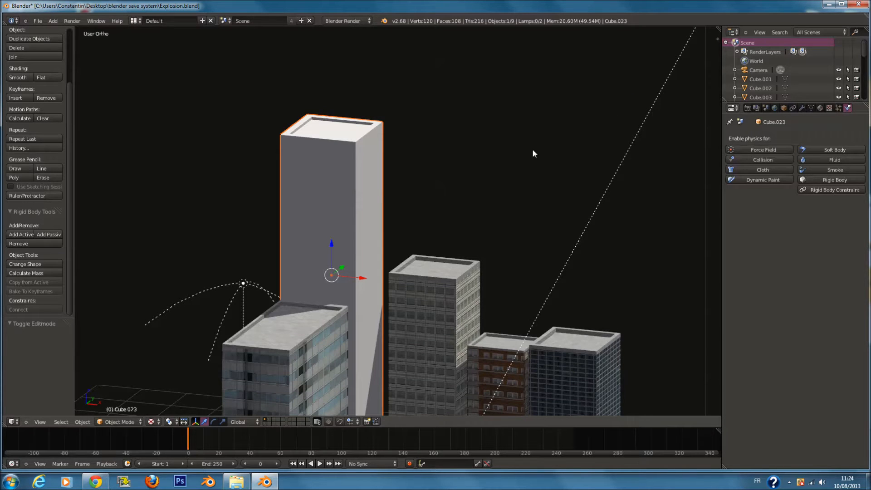
Check the scene through the camera, and show the second layer together with the buildings to view the floating debris.
middle_drag(352, 215, 282, 232)
key(KP_0)
scroll(290, 237, up, 2)
scroll(297, 240, down, 2)
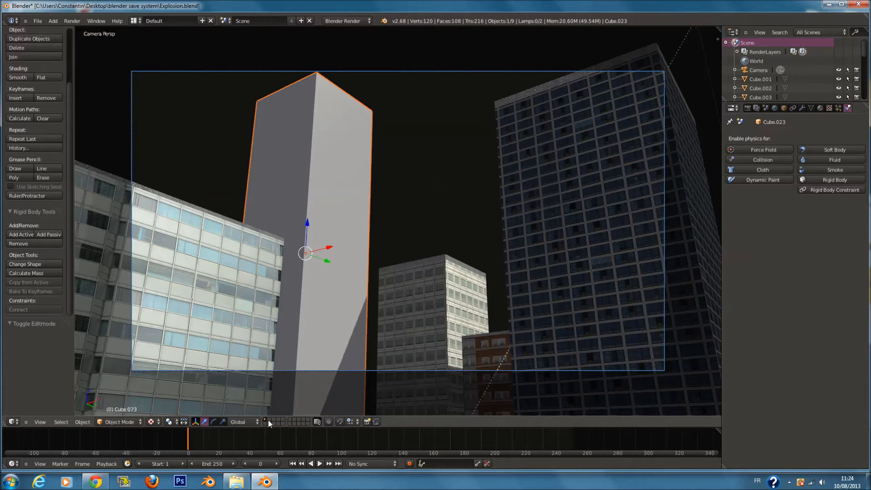
key(KP_0)
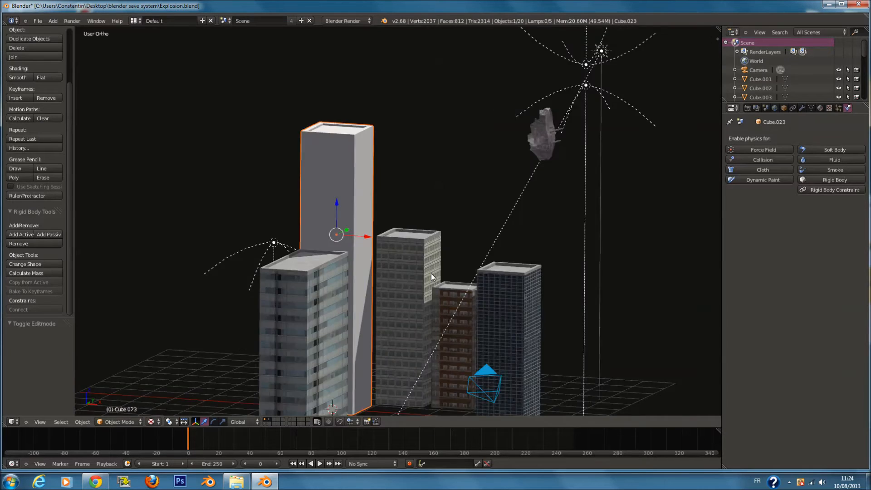
middle_drag(431, 273, 546, 193)
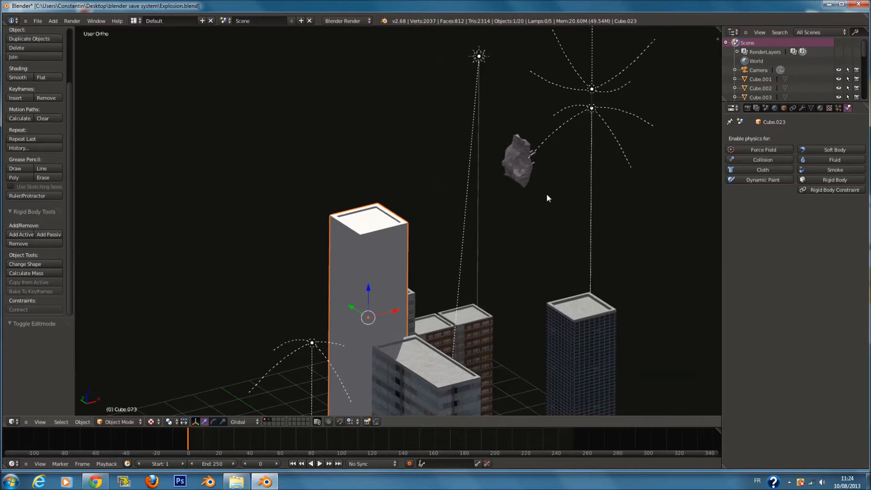
Isolate the second layer, select the floating debris piece and frame it in the view.
click(270, 420)
scroll(544, 163, up, 1)
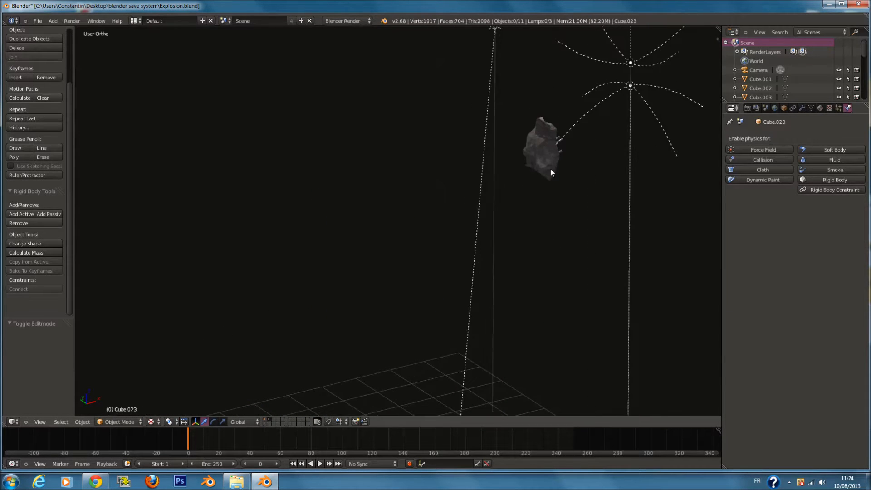
right_click(554, 163)
key(KP_Decimal)
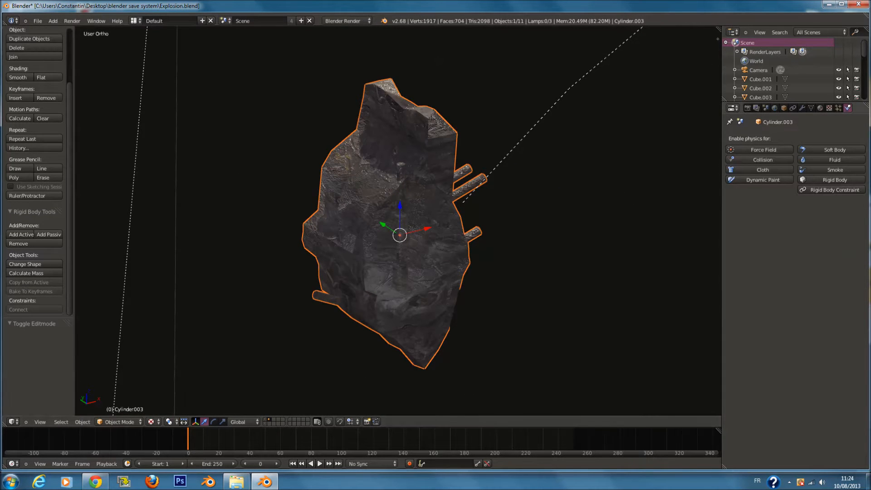
Examine the debris piece's material and metal image texture settings, including mapping and influence, and its surface up close.
click(821, 108)
scroll(825, 380, down, 2)
click(829, 108)
scroll(834, 303, down, 10)
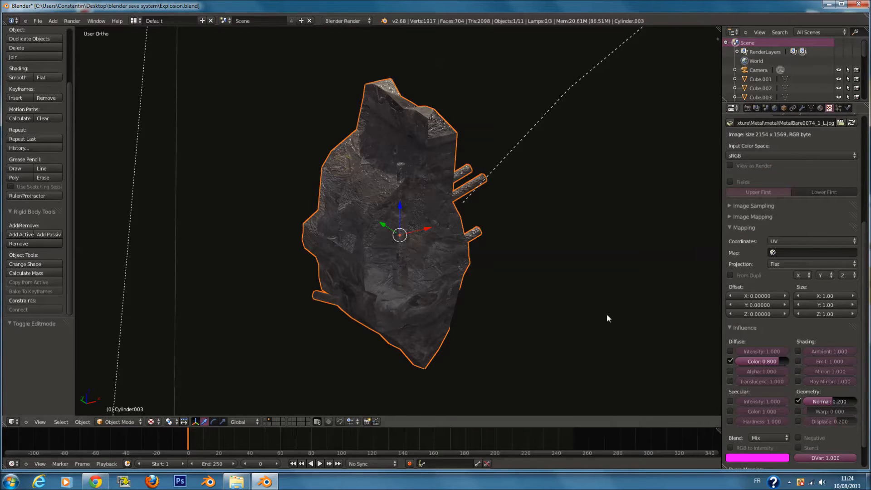
scroll(530, 285, up, 6)
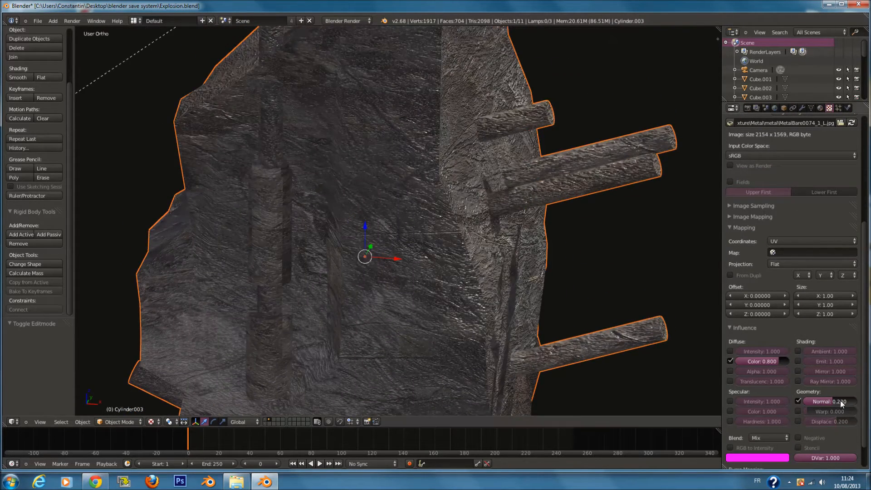
Inspect the settings of the sun lamp, including its colour, and of the two hemi lamps near the debris.
scroll(480, 271, down, 8)
right_click(447, 174)
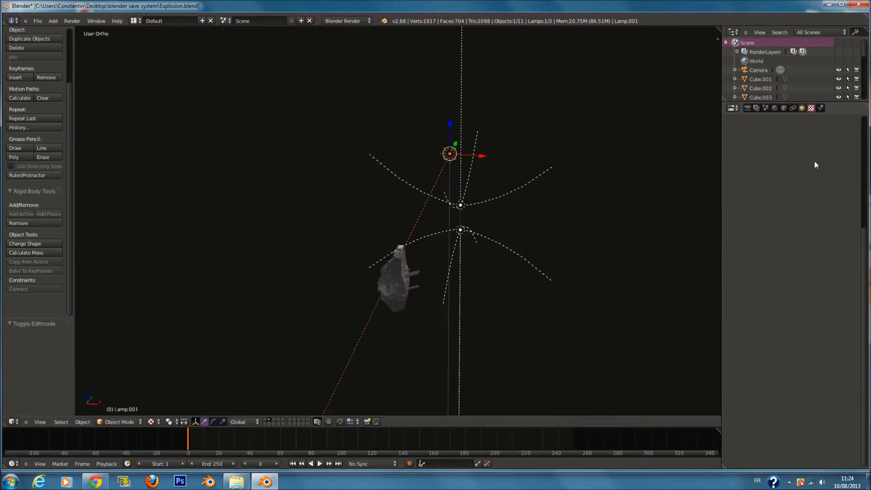
click(759, 252)
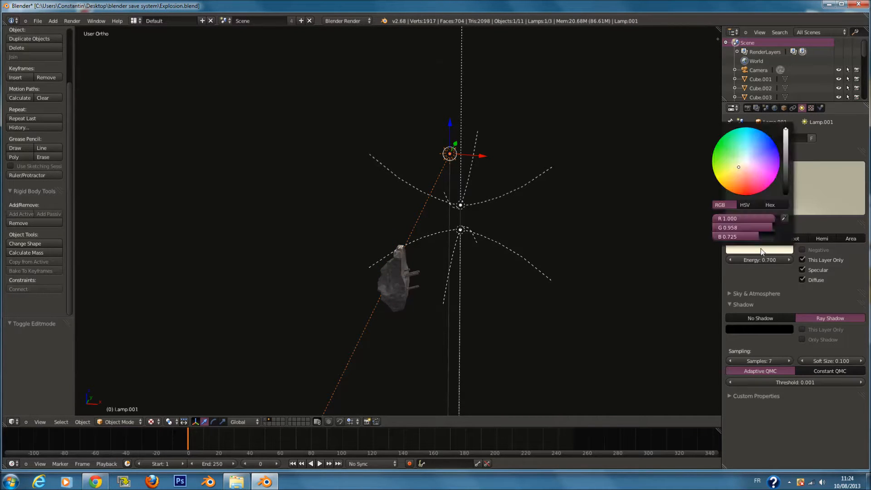
right_click(467, 222)
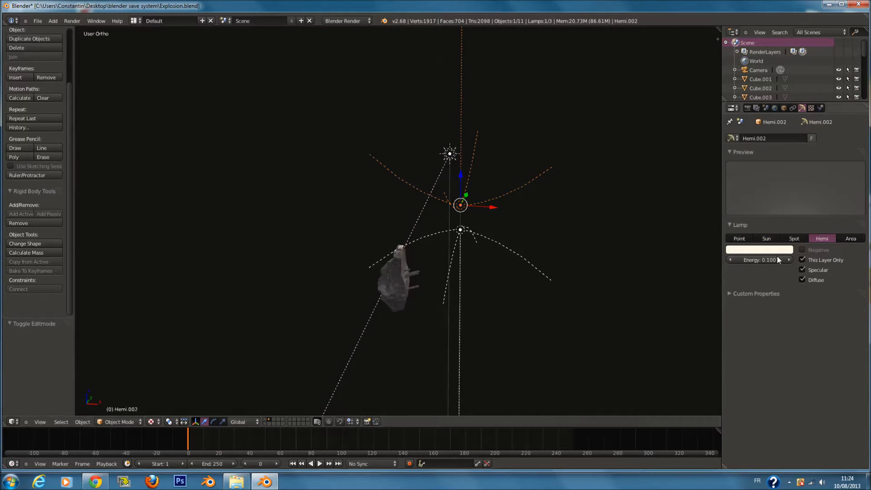
right_click(467, 235)
middle_drag(482, 246, 528, 260)
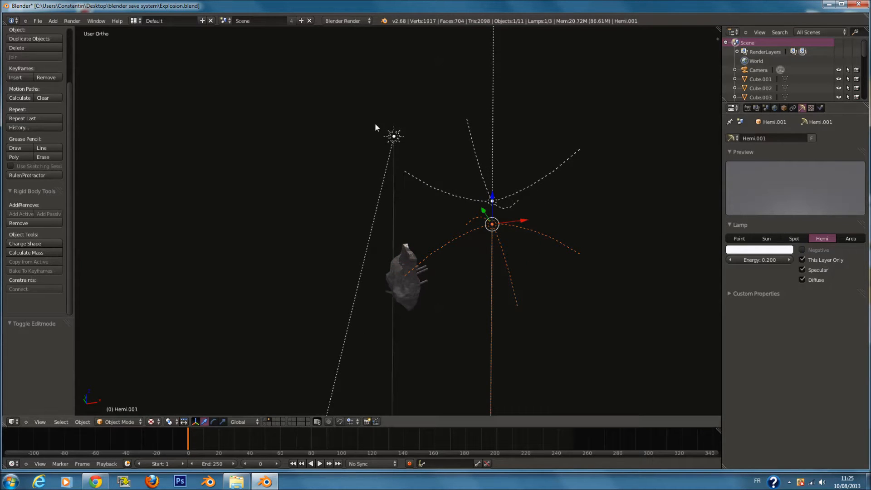
Compare the debris with the buildings through the camera with both layers shown, and isolate the debris layer again.
key(KP_0)
scroll(565, 226, down, 3)
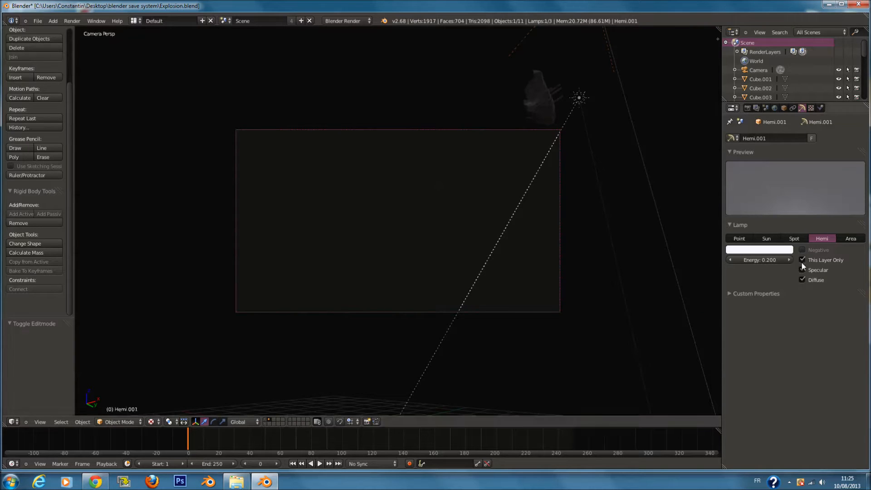
shift+click(266, 420)
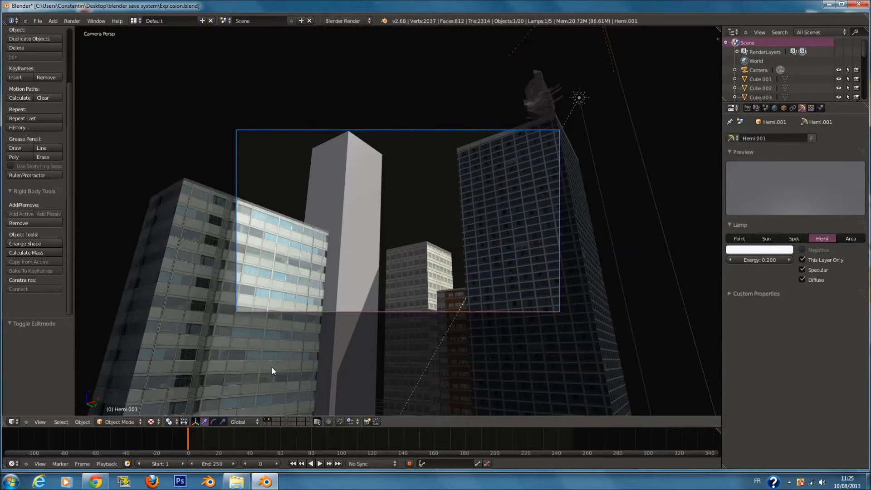
shift+click(269, 419)
Select the debris piece and show the building layer alongside it in the camera view.
scroll(418, 296, up, 2)
middle_drag(418, 296, 408, 187)
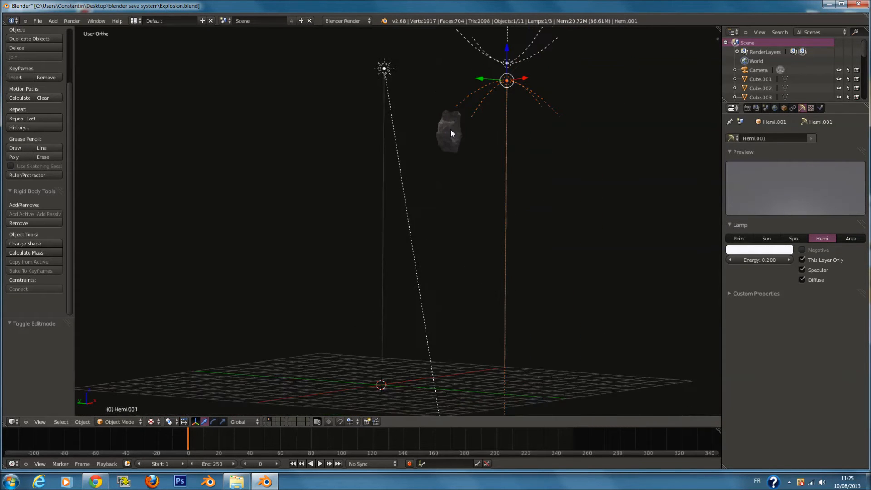
right_click(450, 132)
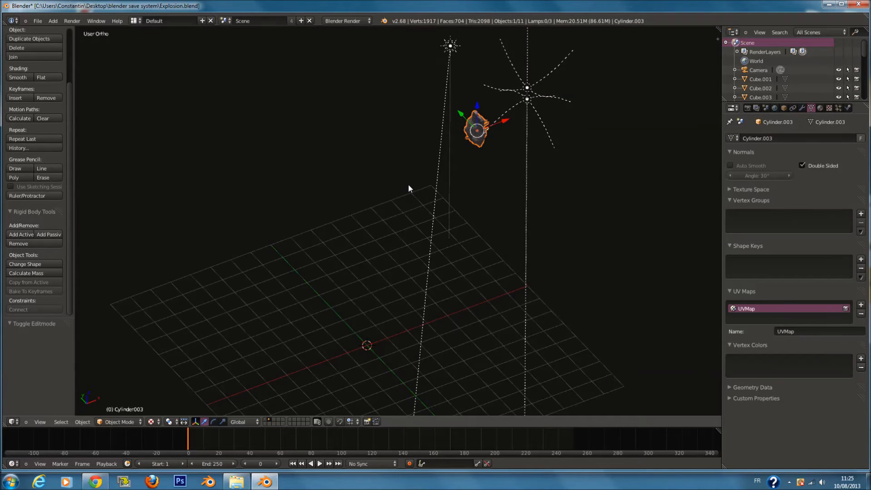
shift+scroll(408, 184, up, 3)
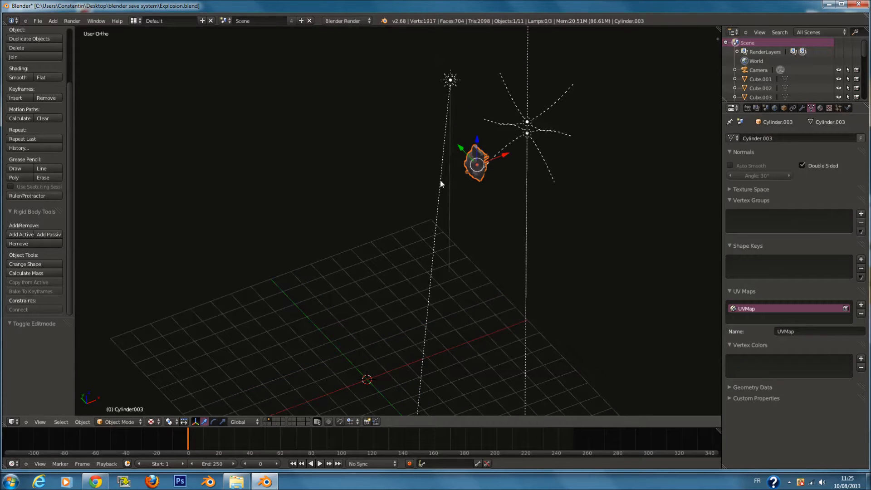
key(KP_0)
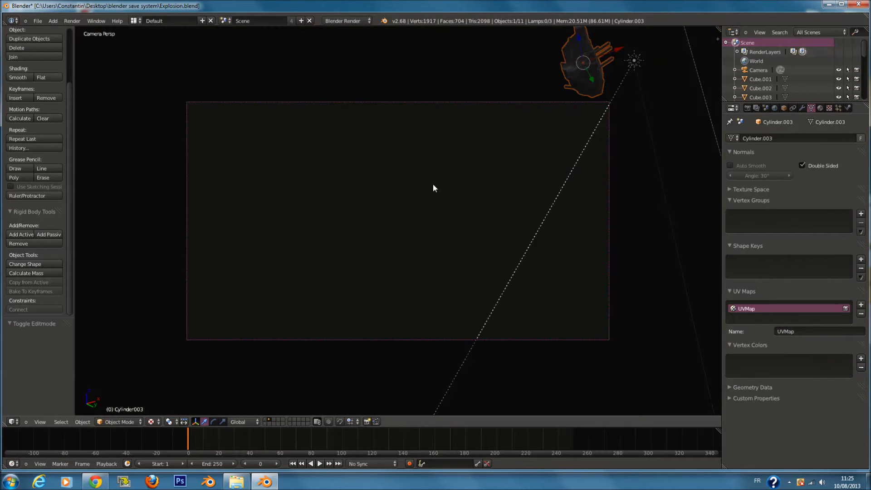
shift+click(265, 419)
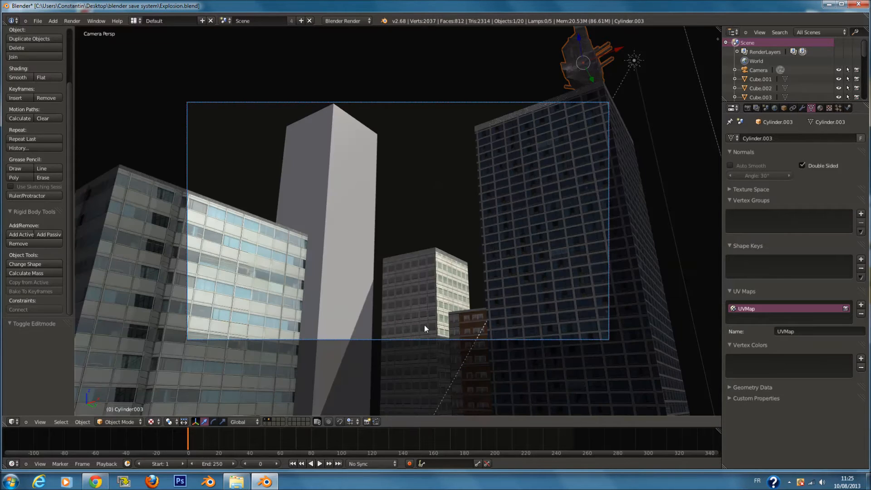
Set the viewport to solid shading, checking the layout from the top before returning to the camera view.
key(KP_7)
click(152, 421)
click(161, 393)
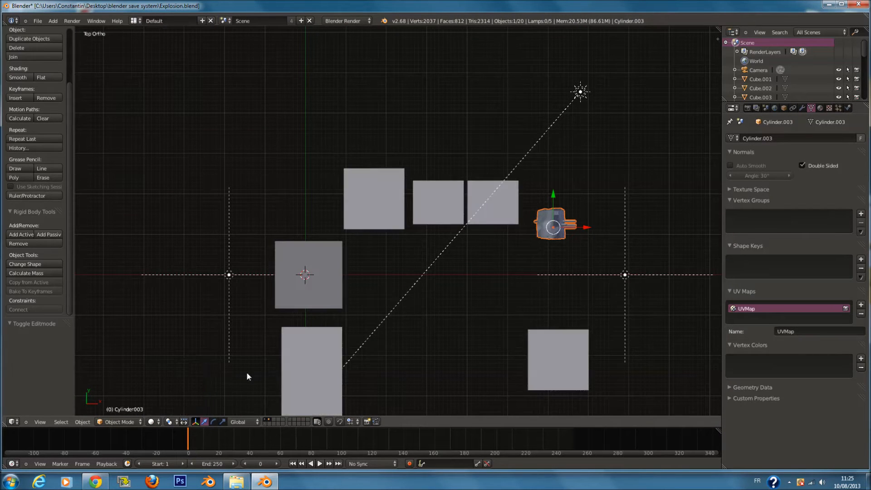
key(ctrl+s)
click(502, 233)
key(KP_0)
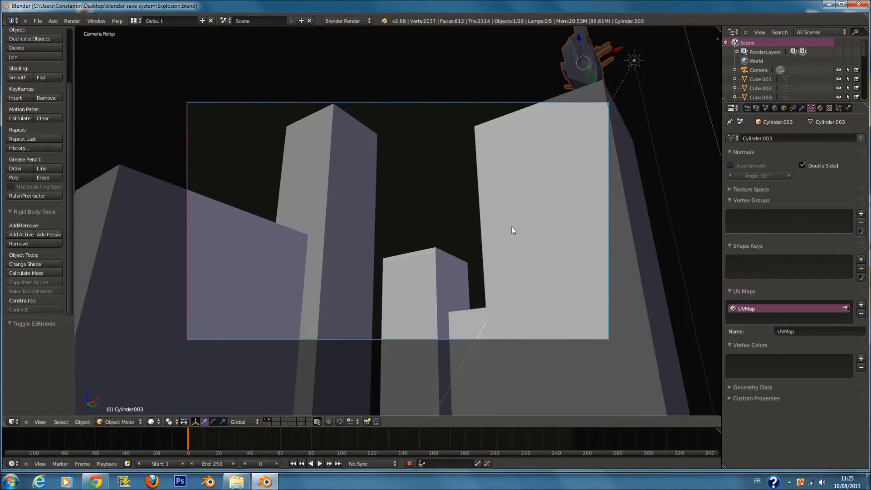
Move the debris piece about 0.57 along X and 0.39 along Z, and insert a LocRotScale keyframe at frame 0.
key(KP_1)
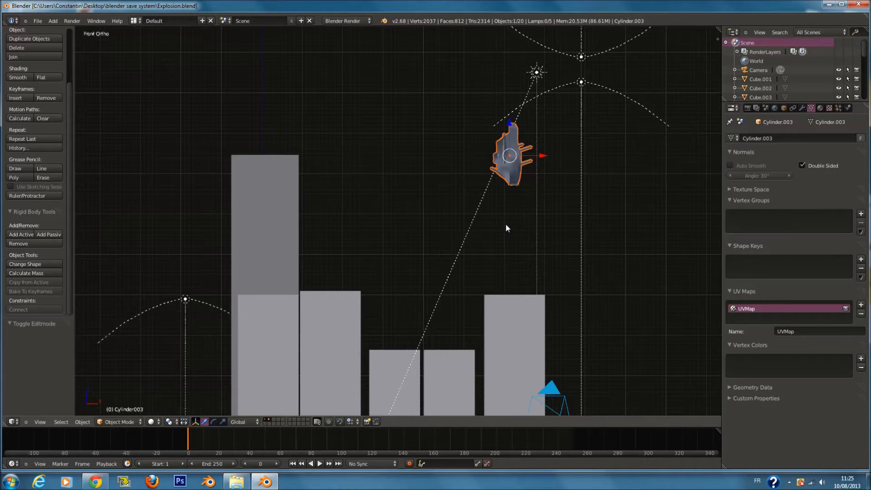
key(g)
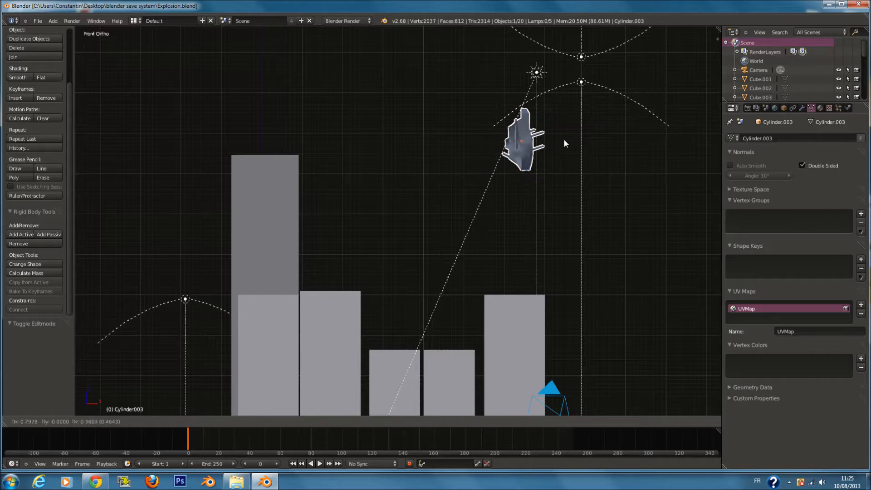
click(575, 138)
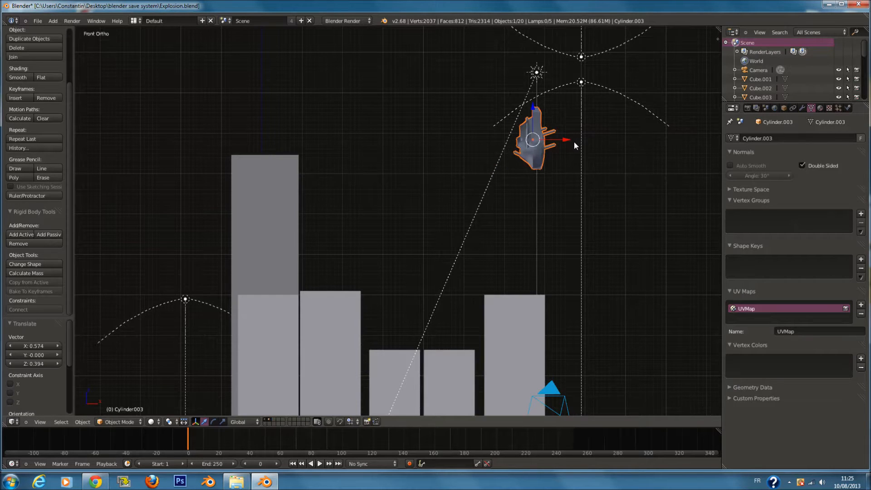
key(KP_7)
scroll(577, 233, up, 1)
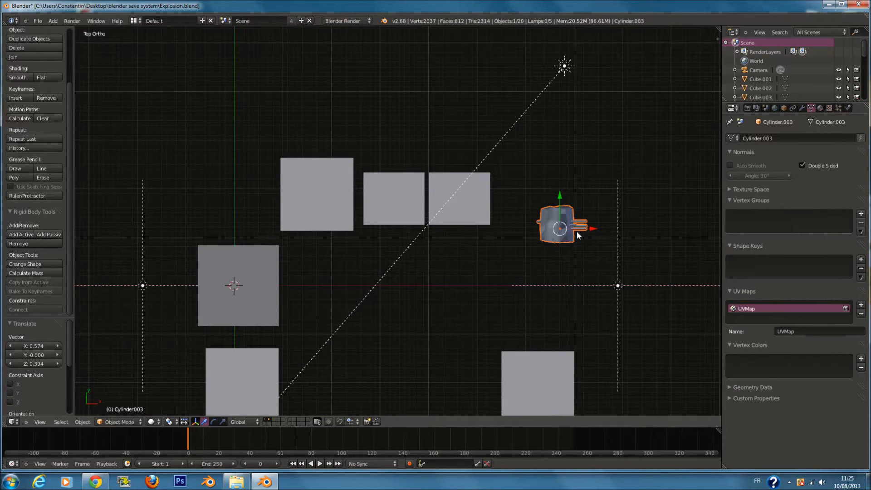
key(i)
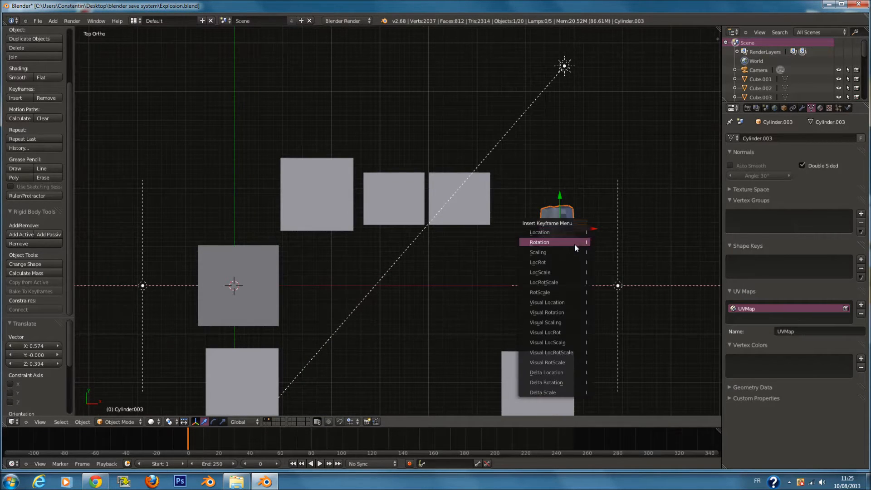
click(571, 277)
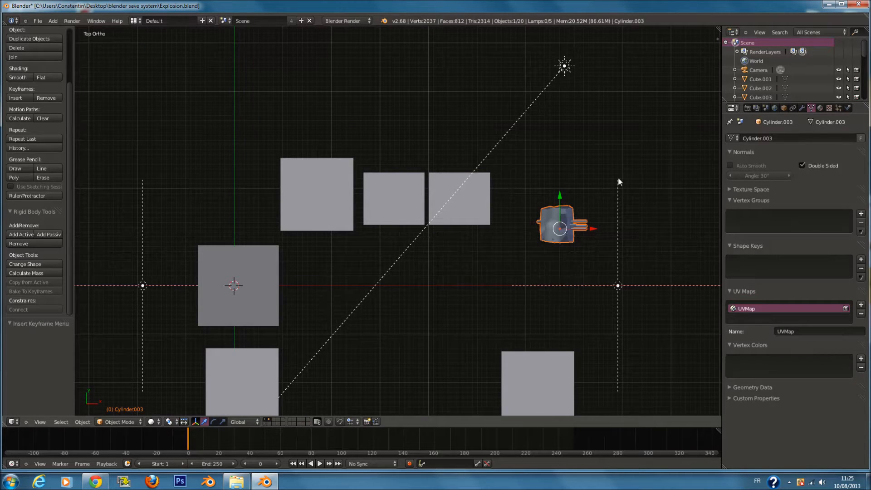
Move the debris onto the tall tower, about -5.72 in X and -1.68 in Y, and lower it by about 1.62.
key(g)
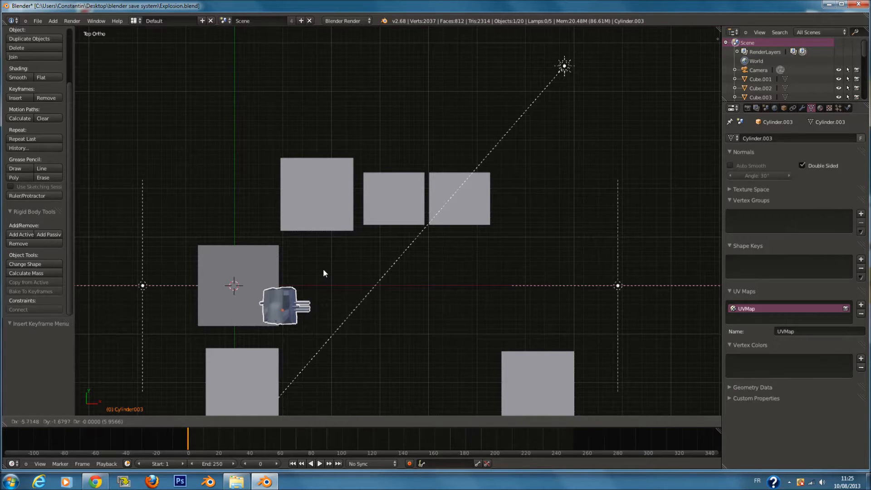
click(324, 268)
key(KP_1)
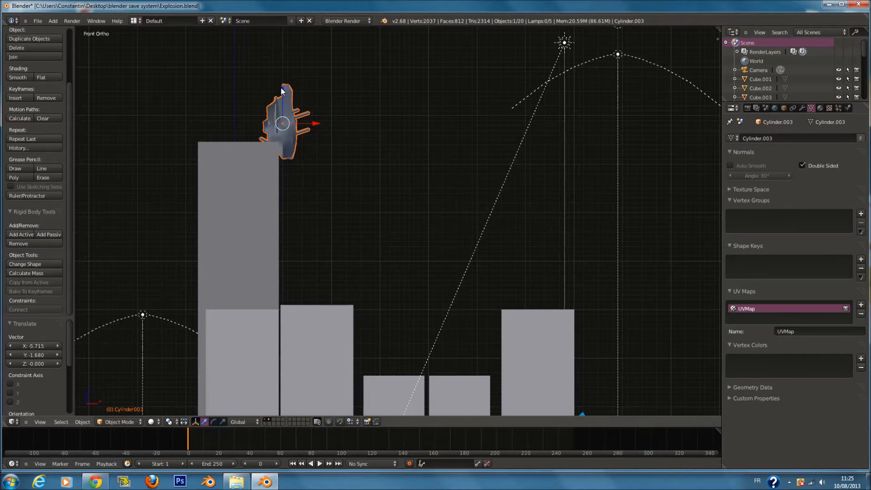
drag(287, 89, 294, 168)
scroll(314, 160, up, 2)
shift+middle_drag(314, 160, 412, 153)
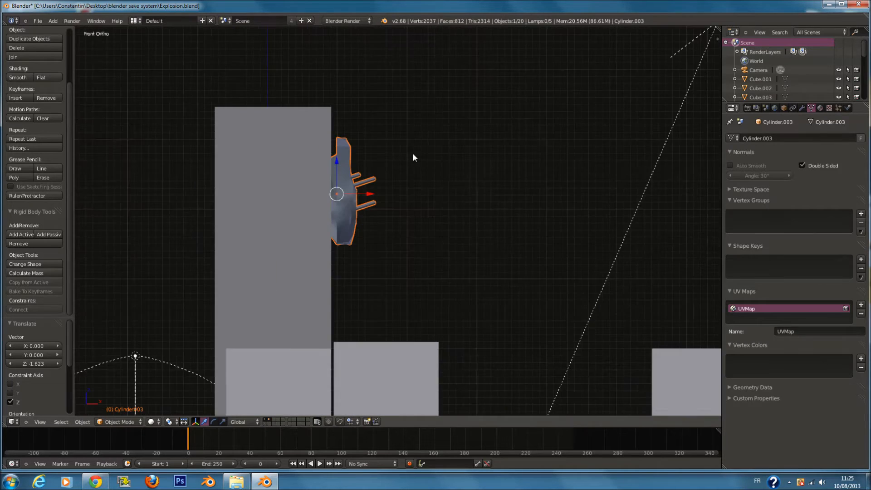
Tilt the debris by about -21.9° in the front view and rotate it about 33.3° around Z.
scroll(413, 153, up, 2)
key(r)
click(442, 117)
middle_drag(443, 113, 310, 183)
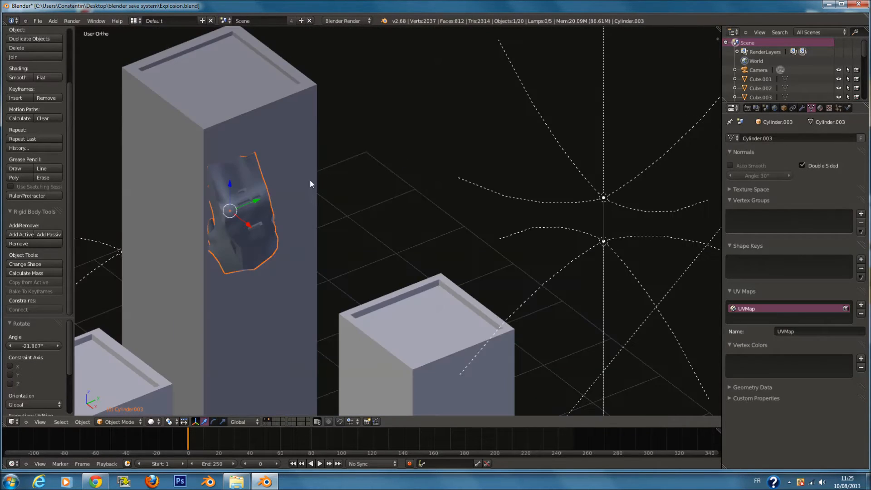
key(r)
key(z)
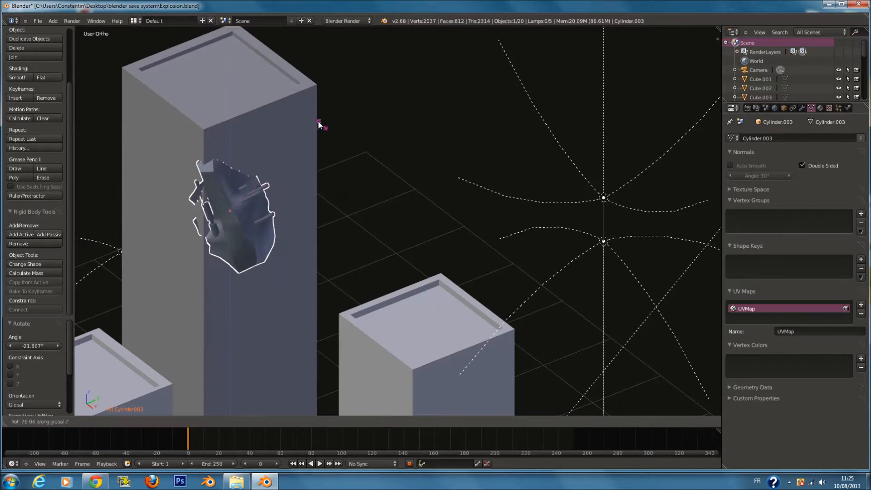
click(305, 129)
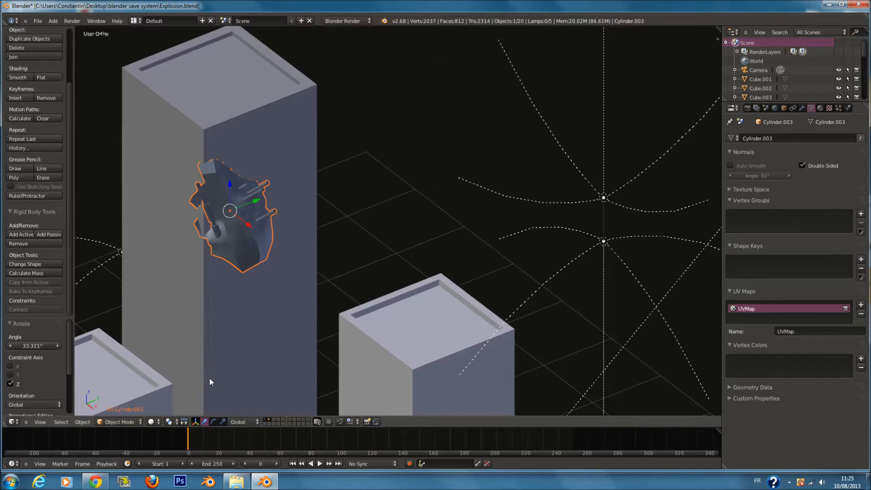
At frame 20, move and tilt the debris against the upper part of the tower, shifting it about -1.86 along Y.
drag(194, 435, 221, 437)
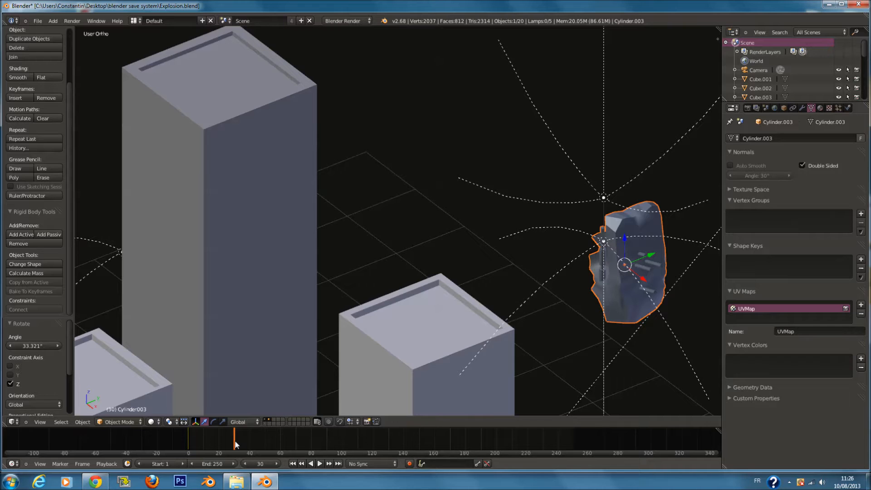
drag(234, 441, 222, 441)
key(KP_1)
scroll(388, 229, down, 3)
shift+scroll(490, 220, up, 5)
key(g)
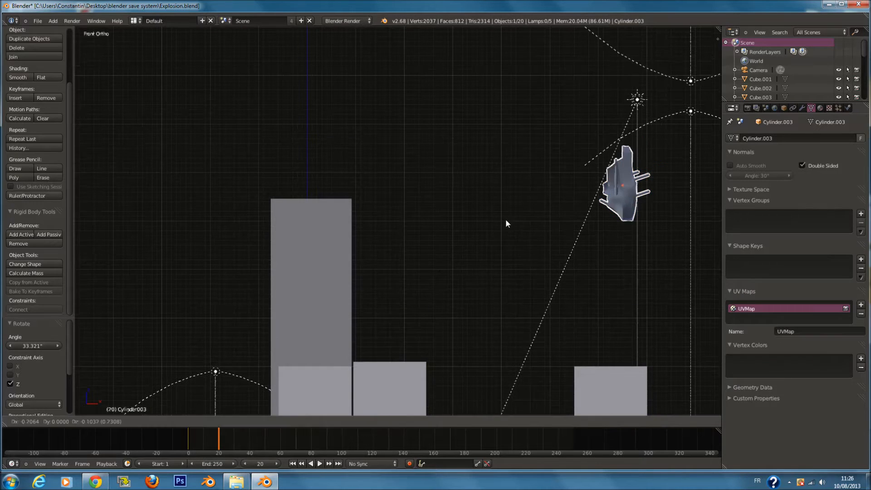
click(292, 277)
key(r)
click(463, 229)
middle_drag(463, 229, 356, 292)
drag(428, 200, 330, 215)
middle_drag(331, 215, 402, 229)
Rotate the debris around Z and X, and by about -8.65° around Y.
key(r)
key(z)
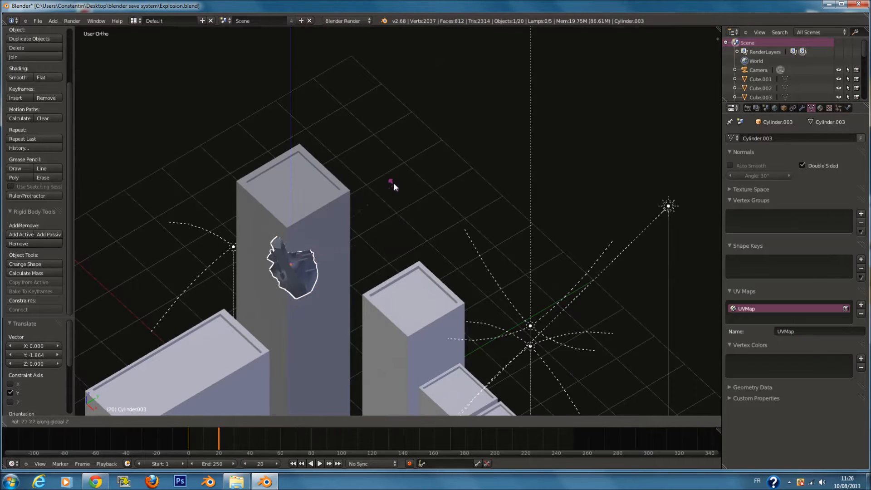
click(373, 155)
key(r)
key(x)
click(397, 246)
key(r)
key(y)
click(393, 232)
Insert a LocRotScale keyframe at frame 20 and play back the debris animation through the camera.
key(i)
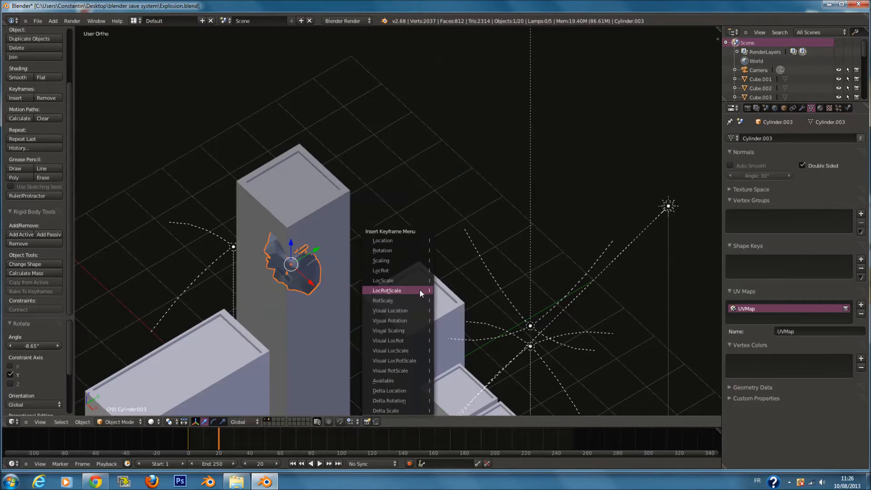
click(420, 292)
click(160, 437)
key(alt+a)
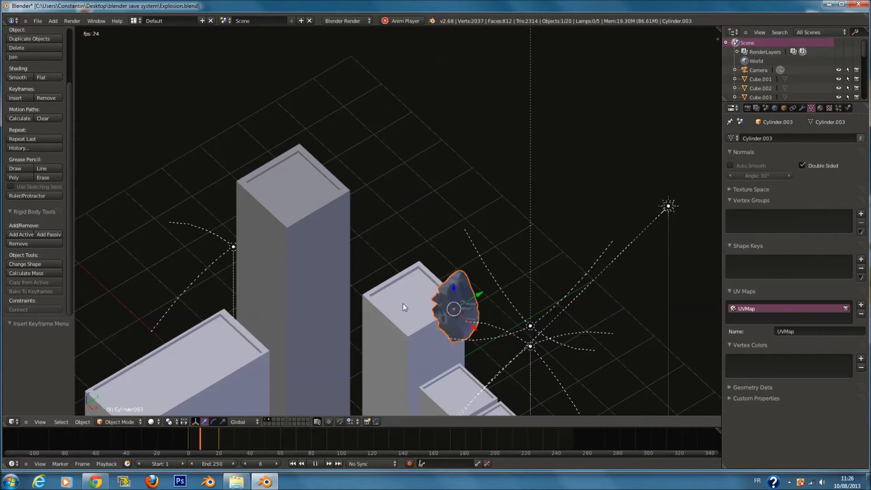
key(KP_0)
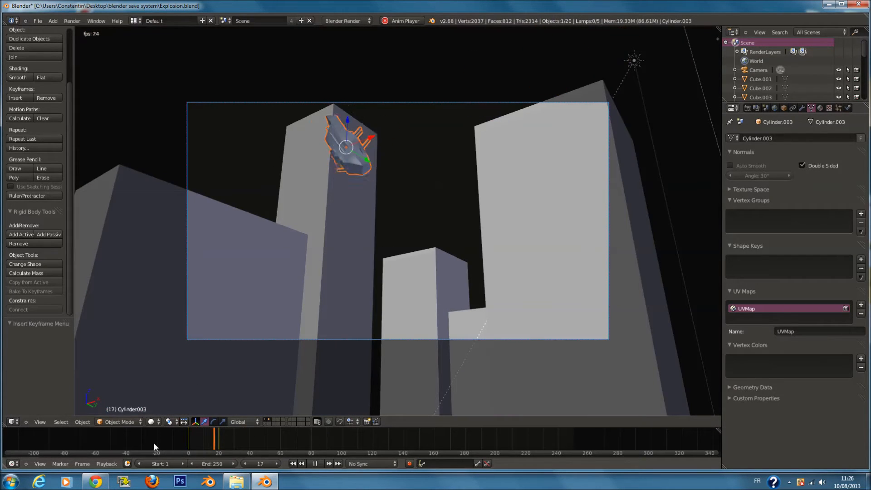
key(alt+a)
At frame 42, rotate the debris around Z and by about -54° around Y.
drag(203, 436, 219, 456)
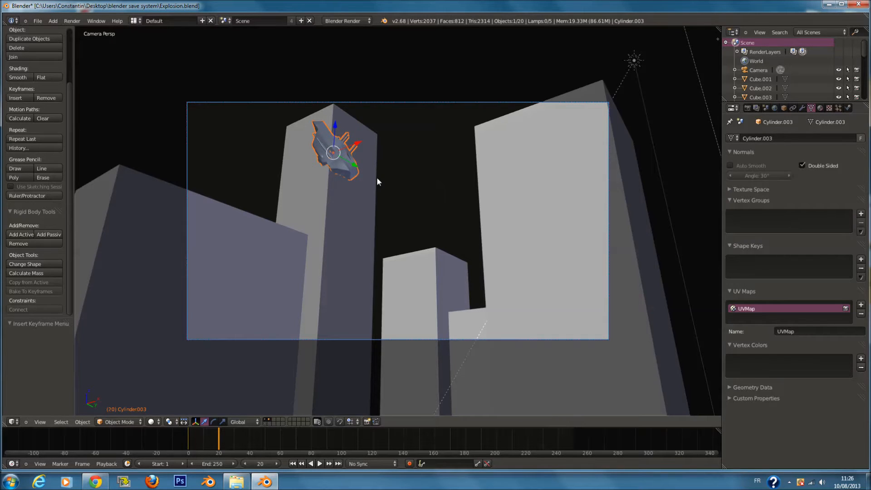
scroll(377, 176, up, 5)
scroll(378, 159, down, 4)
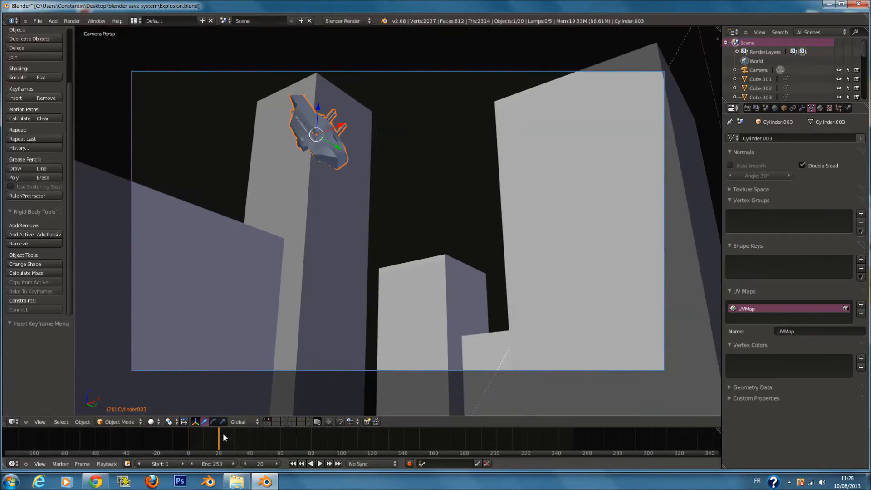
drag(242, 443, 253, 443)
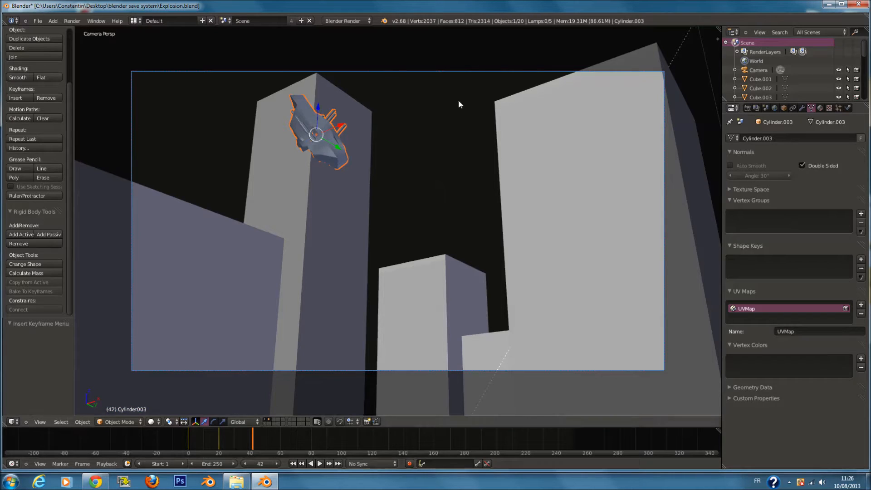
key(r)
key(z)
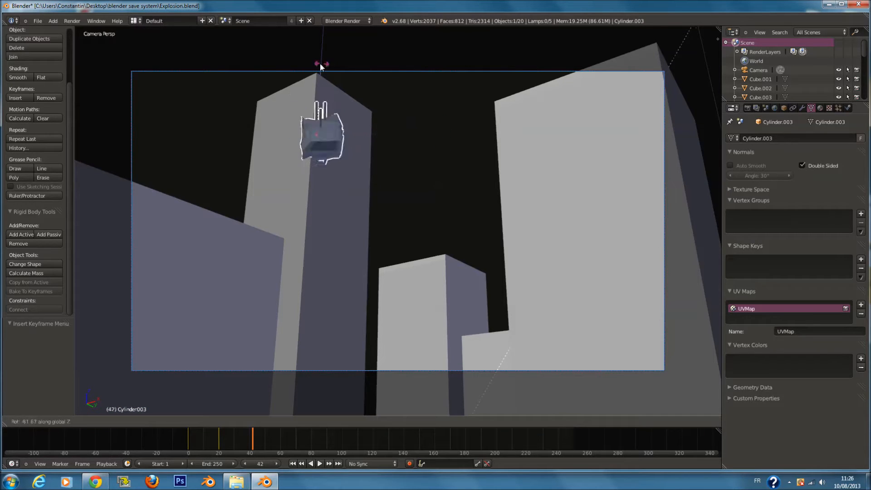
click(393, 279)
key(r)
key(y)
click(425, 150)
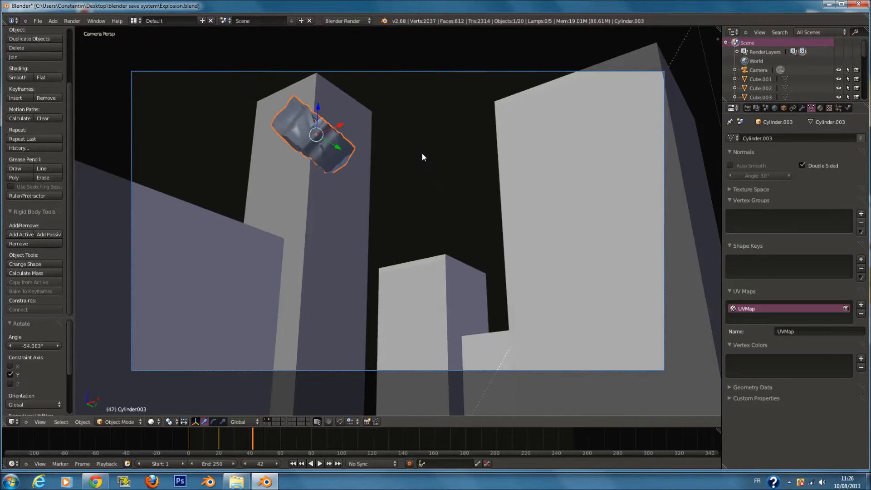
Move the debris behind the nearest building, out of the camera frame, and insert a keyframe at frame 42.
key(g)
click(248, 200)
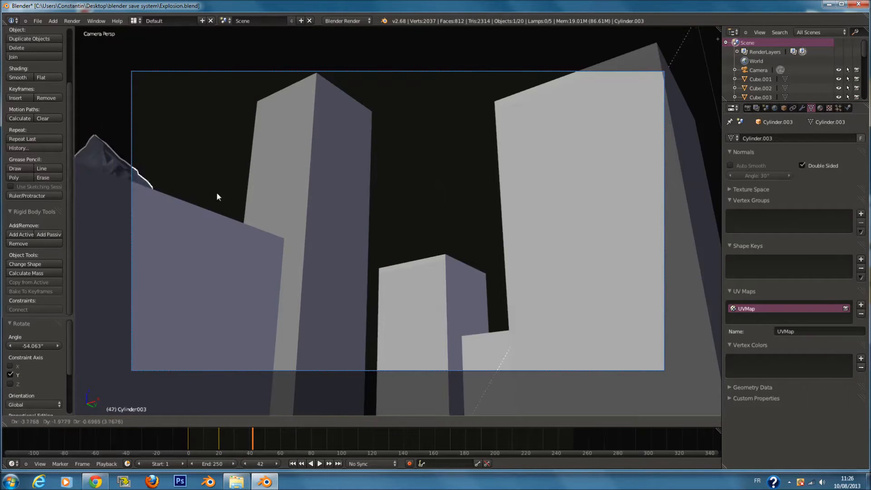
key(KP_0)
key(g)
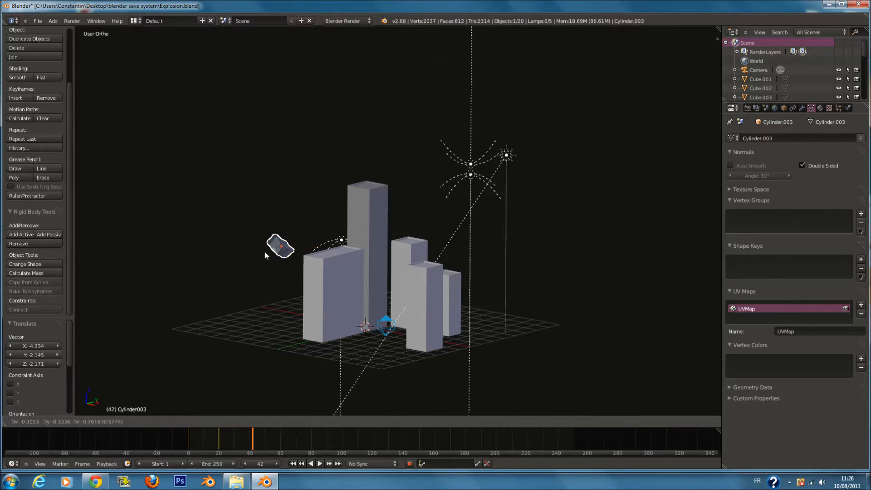
click(231, 279)
key(KP_0)
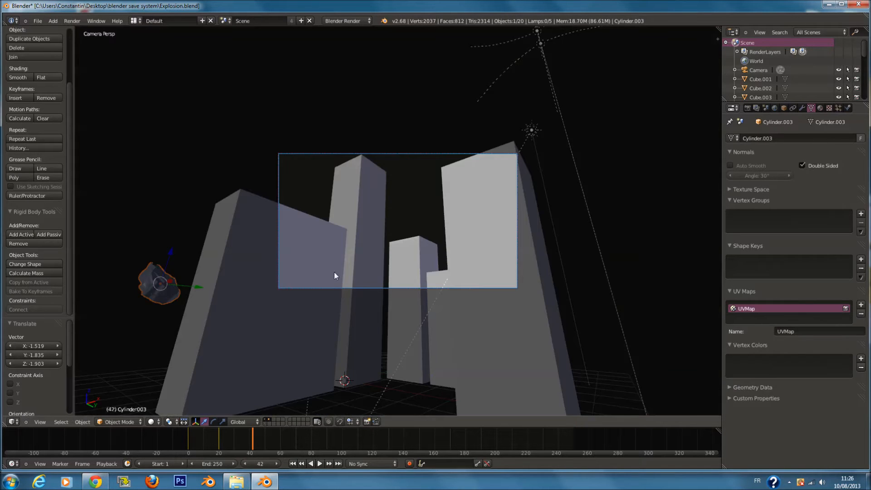
key(i)
click(330, 323)
Play the animation in the camera view and delete the debris keyframe at frame 42.
key(shift+Left)
key(alt+a)
key(alt+a)
mouse_move(233, 436)
mouse_down()
mouse_move(211, 436)
mouse_move(220, 442)
mouse_up()
key(Up)
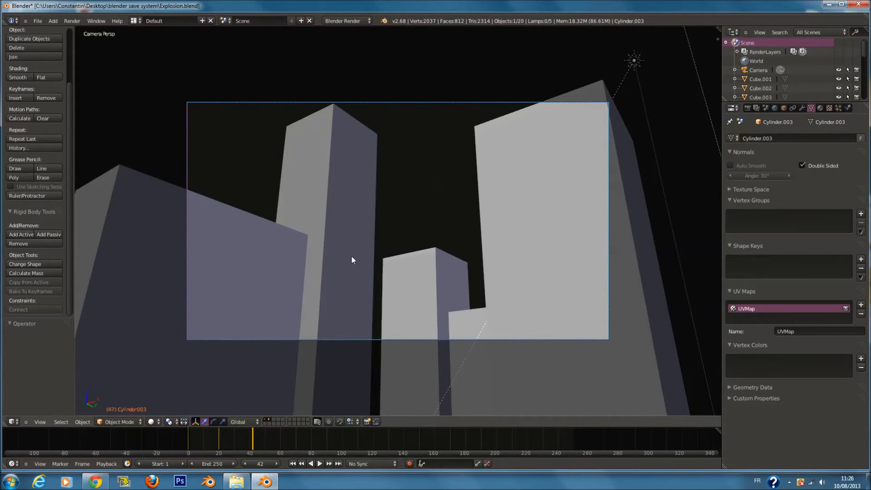
key(Down)
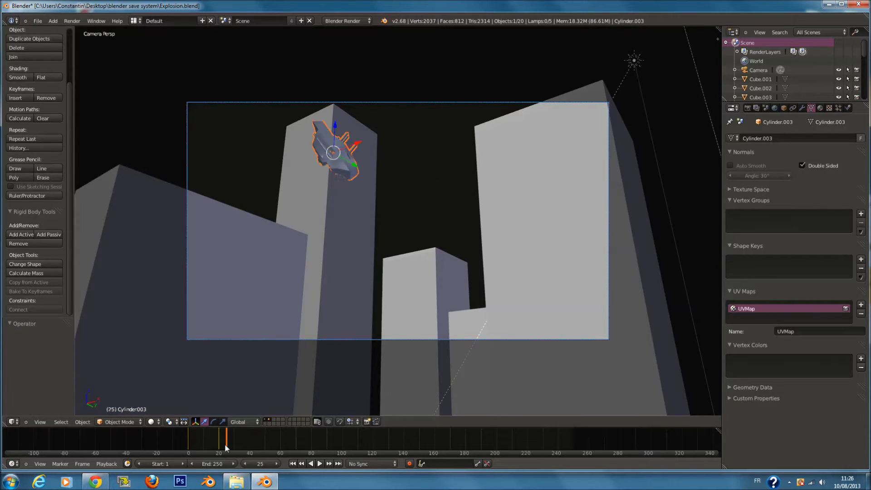
At frame 23, rotate the debris around Z and move it slightly further into the tower.
drag(218, 445, 220, 447)
key(r)
key(z)
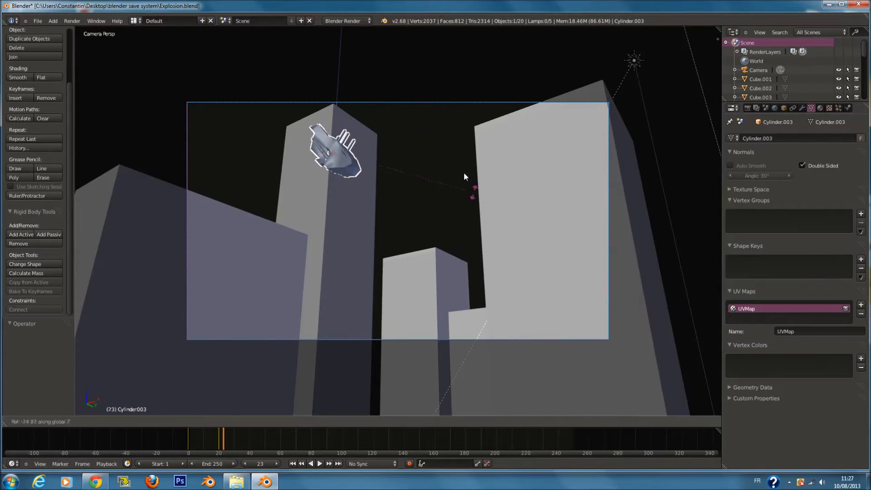
click(448, 144)
key(g)
click(430, 155)
middle_drag(430, 155, 361, 220)
drag(356, 191, 349, 192)
Insert a keyframe for the debris at frame 23 and play back its motion through the camera.
key(KP_0)
key(i)
click(359, 190)
key(alt+a)
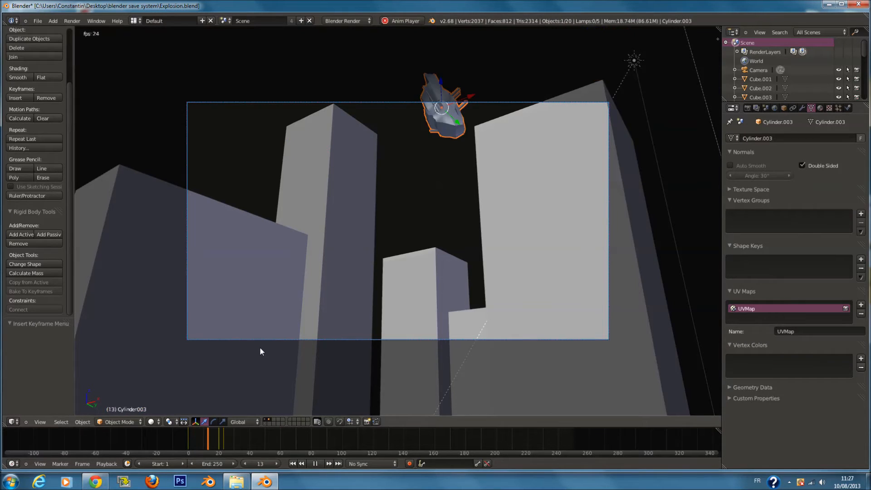
key(alt+a)
click(216, 449)
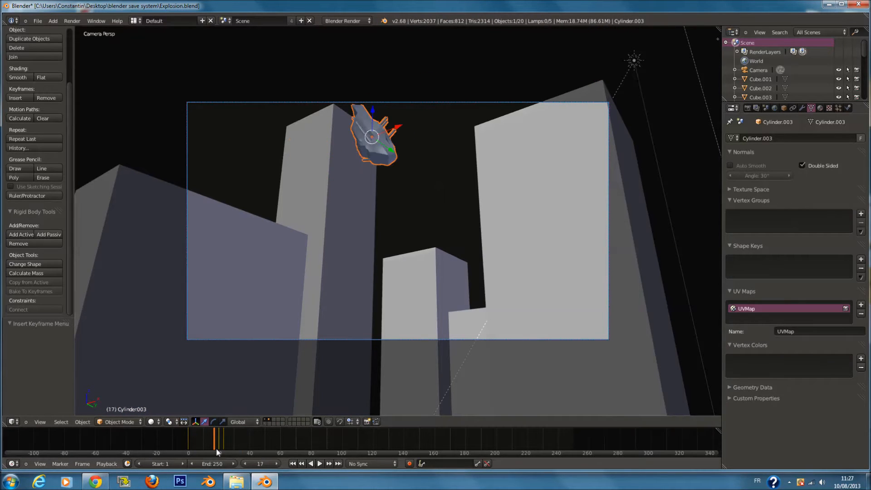
At frame 27, rotate the debris about -75.3° around Z and move it by about X -4.06, Y -1.91, Z -2.23 behind the nearest building.
drag(216, 447, 226, 450)
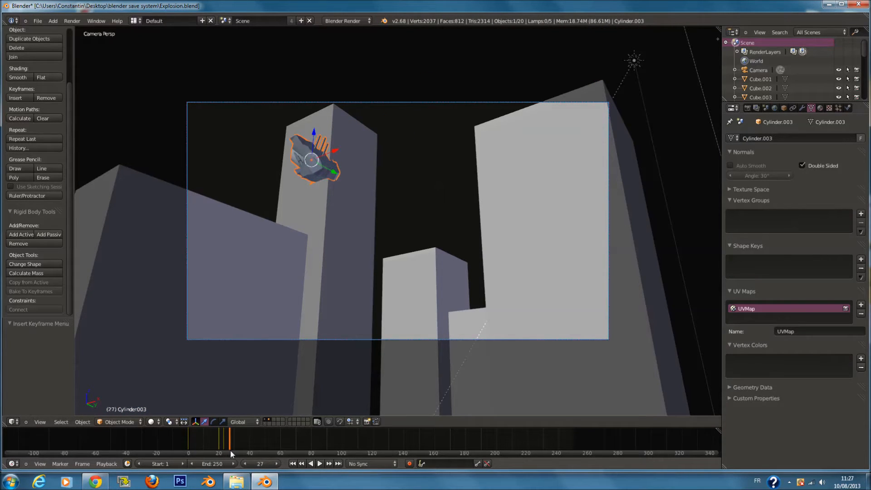
key(r)
key(z)
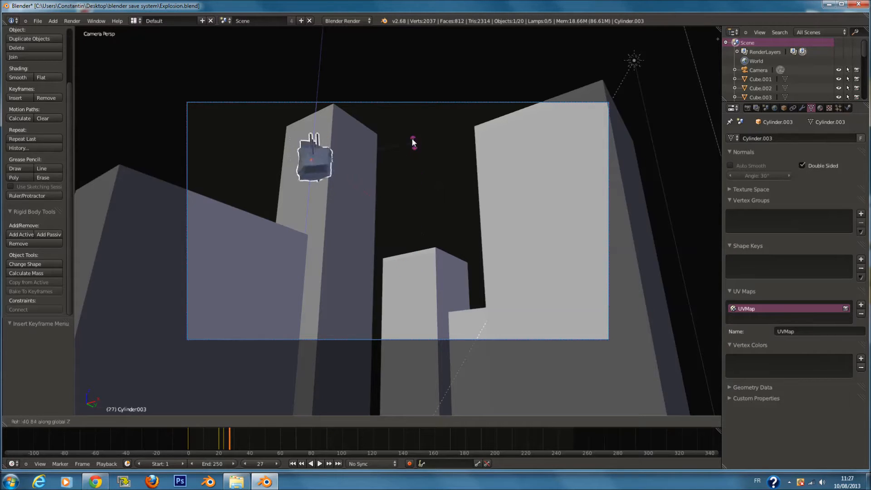
click(385, 93)
key(g)
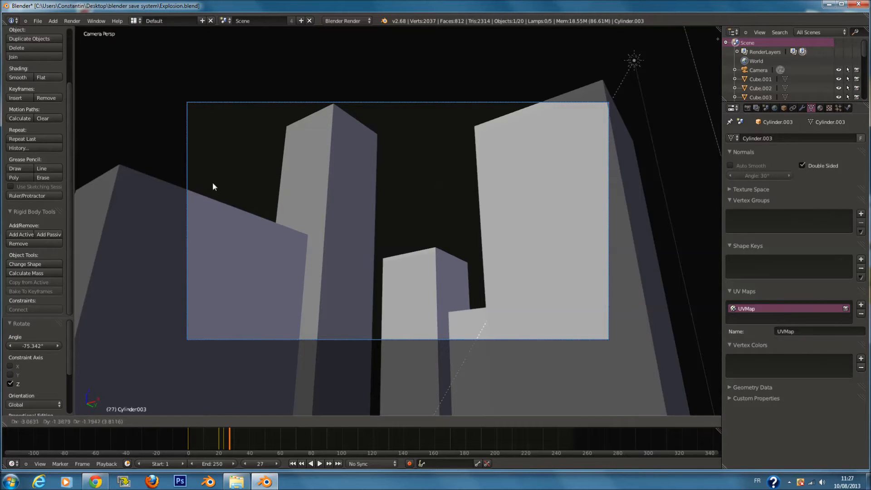
click(212, 186)
key(r)
key(z)
right_click(387, 196)
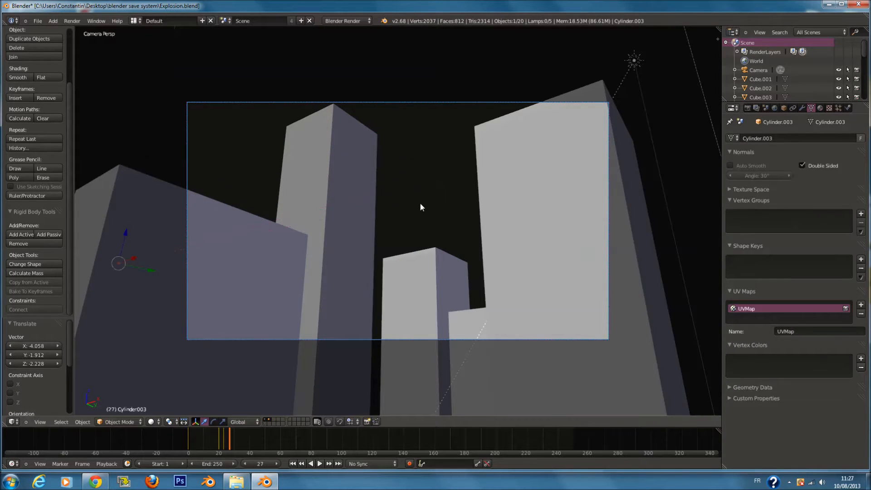
At frame 27, rotate the debris around the global Z axis and about 37.4° around Y.
middle_drag(420, 203, 458, 287)
key(r)
key(z)
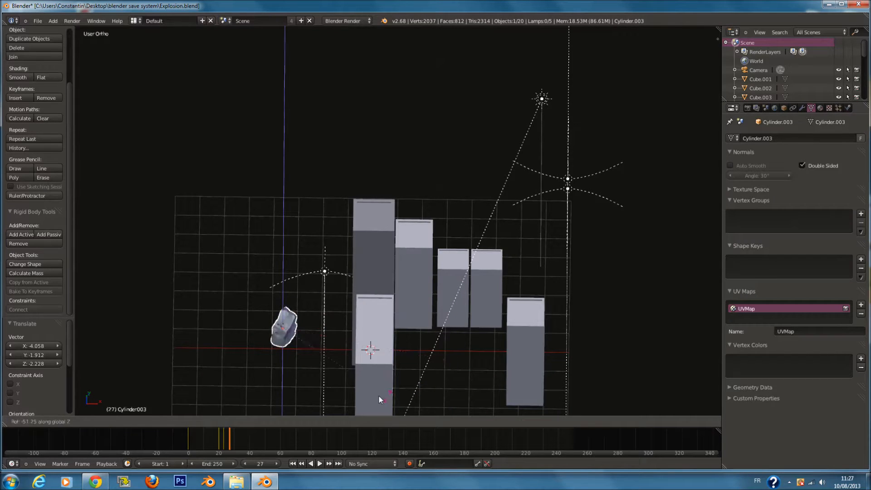
click(265, 342)
key(r)
key(y)
click(344, 349)
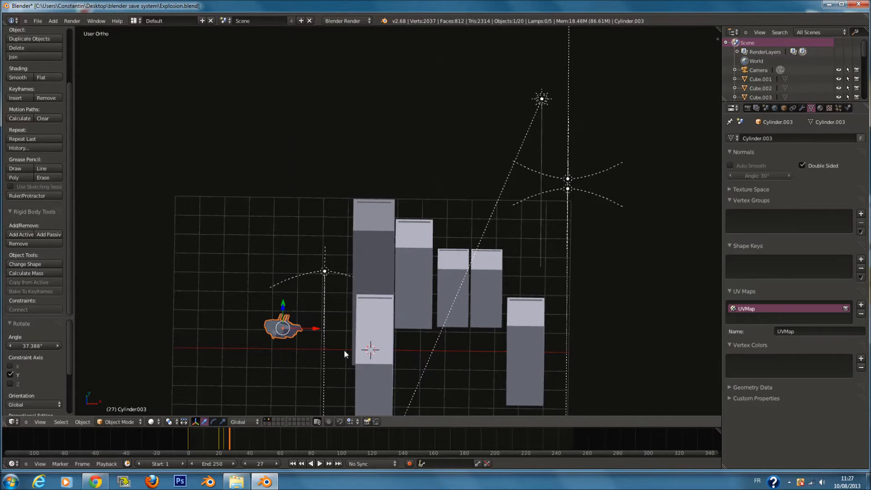
Insert a keyframe for the debris at frame 27 and play back its motion through the camera.
key(i)
click(343, 349)
key(alt+a)
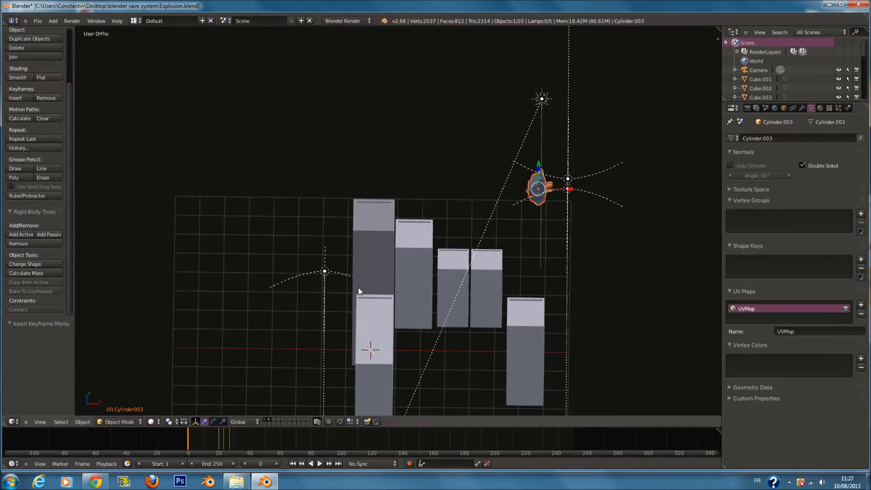
key(KP_0)
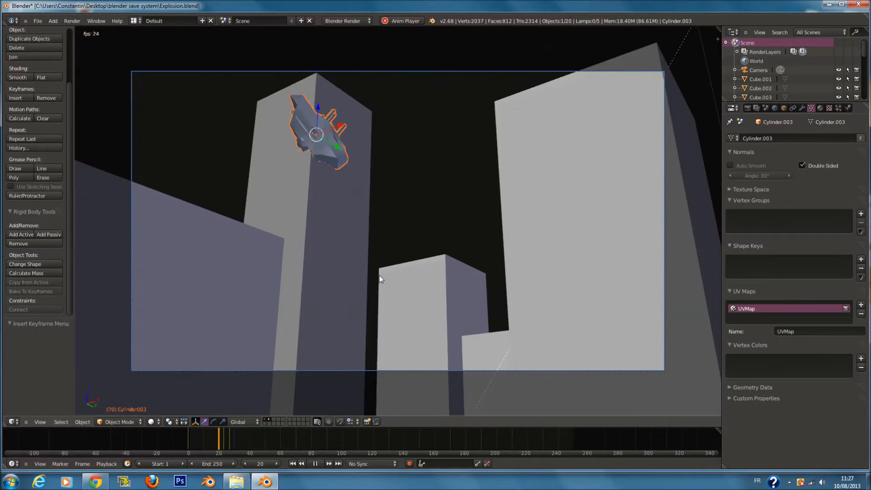
Stop the playback and undo the last debris changes at frame 27, including the inserted keyframe.
key(alt+a)
mouse_move(238, 440)
mouse_down()
mouse_move(213, 440)
mouse_move(234, 454)
mouse_up()
key(ctrl+z)
key(ctrl+z)
key(ctrl+z)
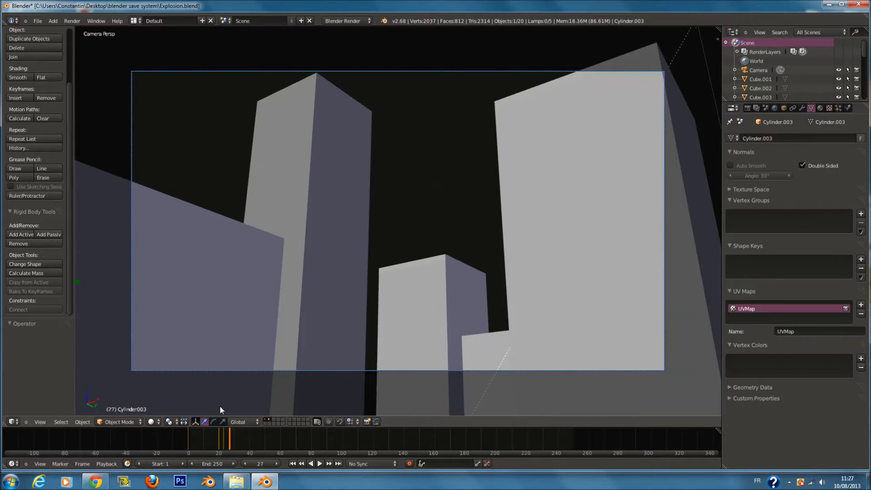
At frame 27, rotate the debris around Z and Y and move it by about X -3.60, Y -1.84, Z -1.69.
scroll(292, 226, down, 2)
scroll(293, 230, up, 1)
click(229, 439)
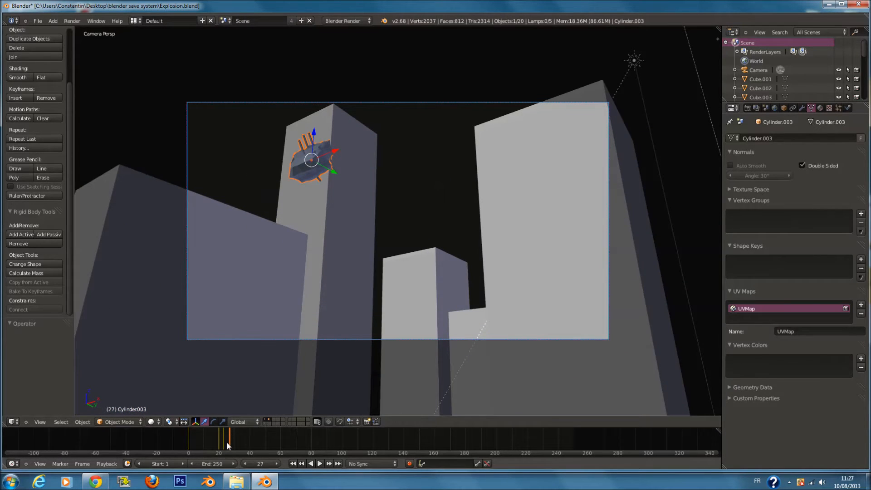
key(r)
key(z)
click(210, 137)
key(r)
key(y)
click(449, 55)
key(g)
click(308, 157)
scroll(336, 160, down, 5)
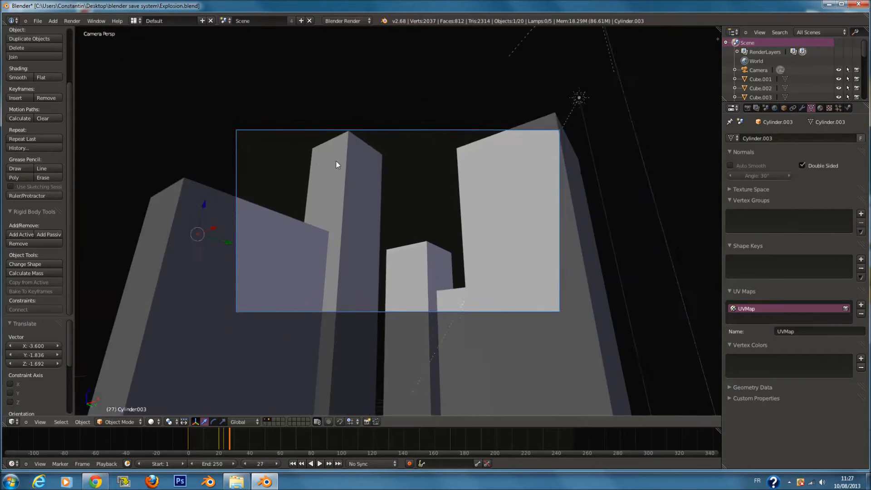
At frame 40, rotate the debris about -9.9° around Y and turn it around Z.
drag(230, 448, 238, 437)
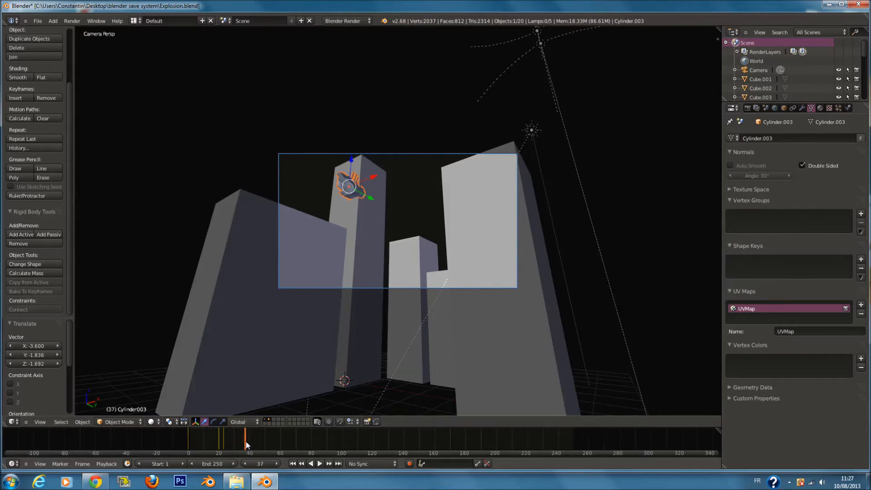
click(249, 442)
scroll(507, 224, up, 5)
key(r)
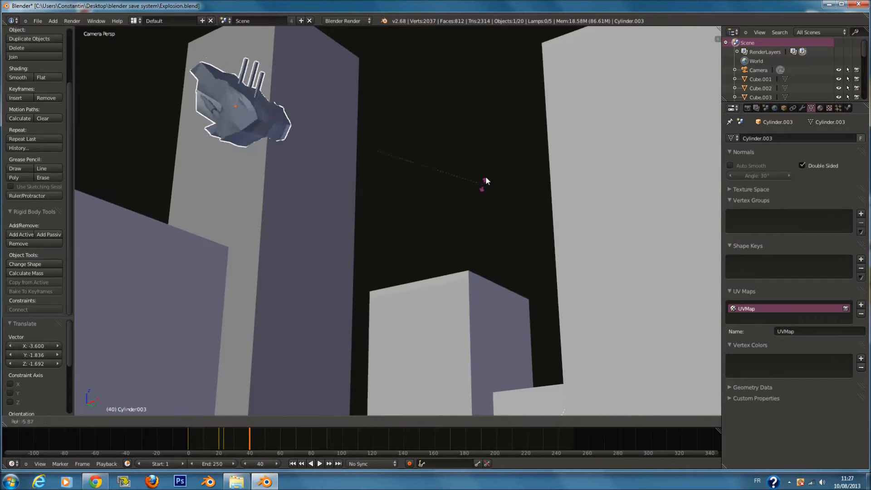
key(y)
click(505, 154)
key(r)
key(z)
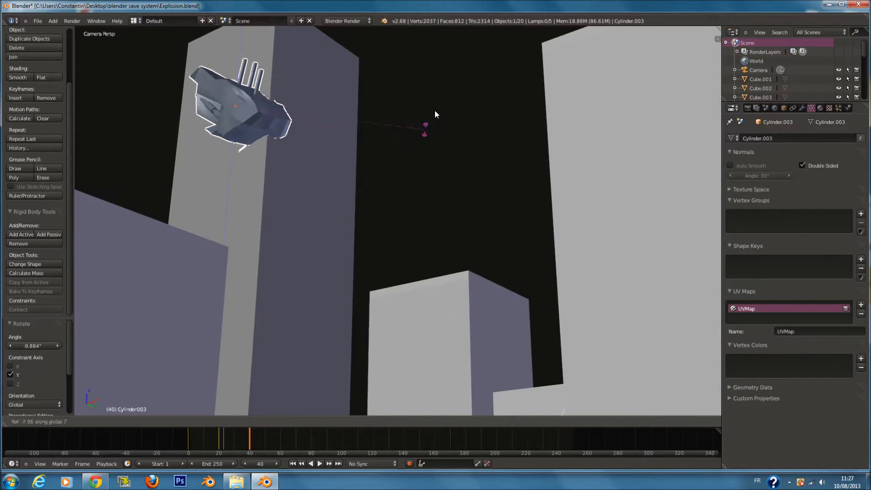
click(284, 221)
Move the debris behind the nearest building and rotate it about -47.6° around Y.
scroll(388, 140, down, 5)
key(g)
click(186, 231)
middle_drag(294, 148, 310, 230)
key(r)
key(y)
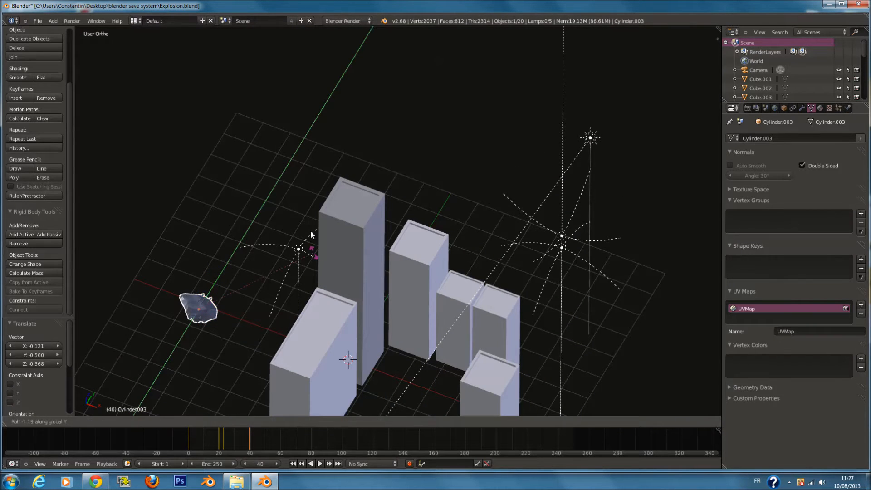
click(281, 227)
Insert RotScale and LocRotScale keyframes for the debris at frame 40.
key(i)
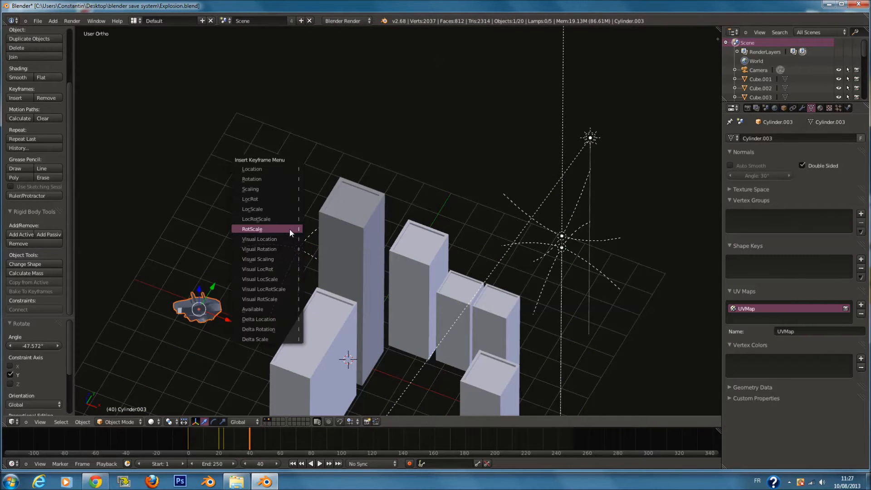
click(289, 230)
key(i)
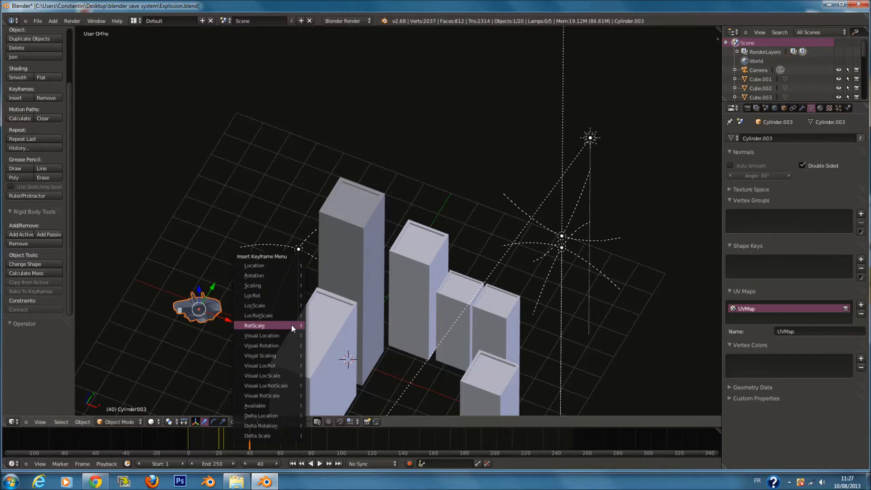
click(289, 317)
Play the animation from the start through the camera to check how the debris hits the tower and falls.
click(144, 447)
key(alt+a)
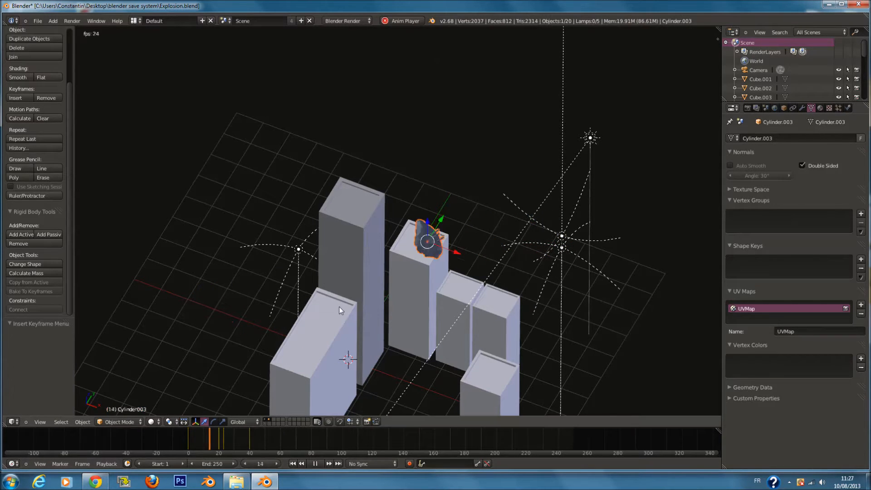
key(KP_0)
scroll(369, 263, up, 4)
click(188, 434)
click(165, 443)
scroll(470, 161, down, 2)
key(alt+a)
scroll(417, 200, up, 2)
click(189, 439)
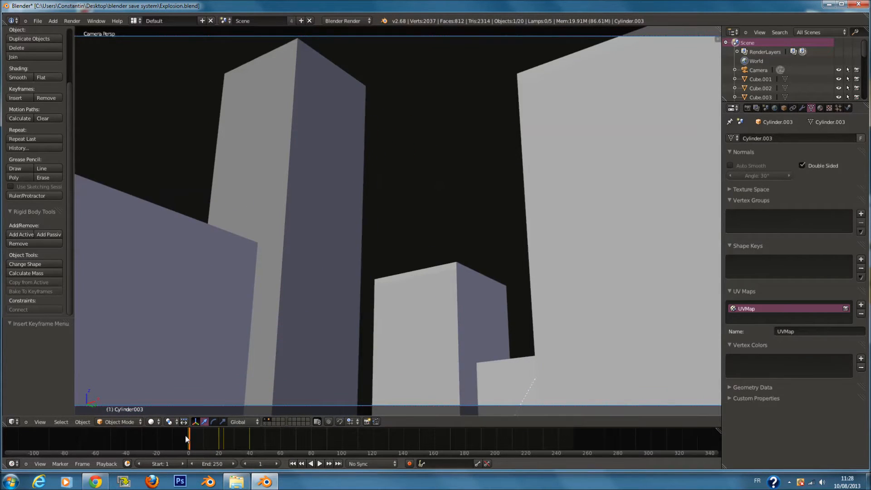
mouse_move(189, 440)
mouse_down()
mouse_move(223, 440)
mouse_move(188, 433)
mouse_up()
scroll(358, 246, down, 2)
key(alt+a)
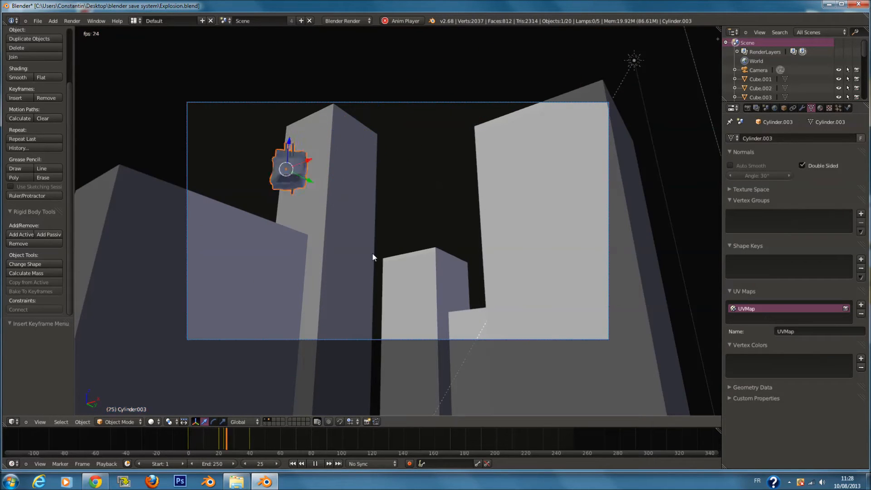
key(alt+a)
Go to frame 20, select the tower hit by the debris, and save the file over the existing one.
drag(191, 439, 220, 465)
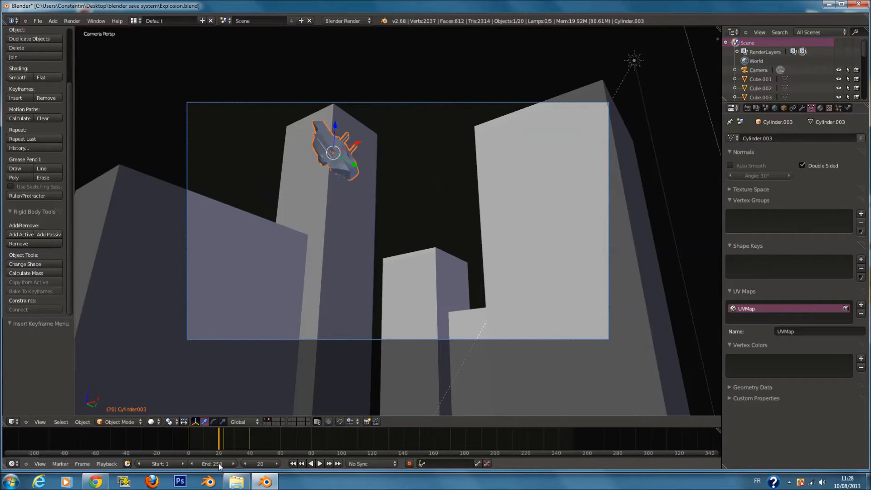
right_click(368, 219)
key(ctrl+s)
click(367, 220)
In Edit Mode, add a horizontal edge loop around the tower and place it just above the debris.
key(Tab)
middle_drag(377, 156, 362, 177)
scroll(362, 182, up, 6)
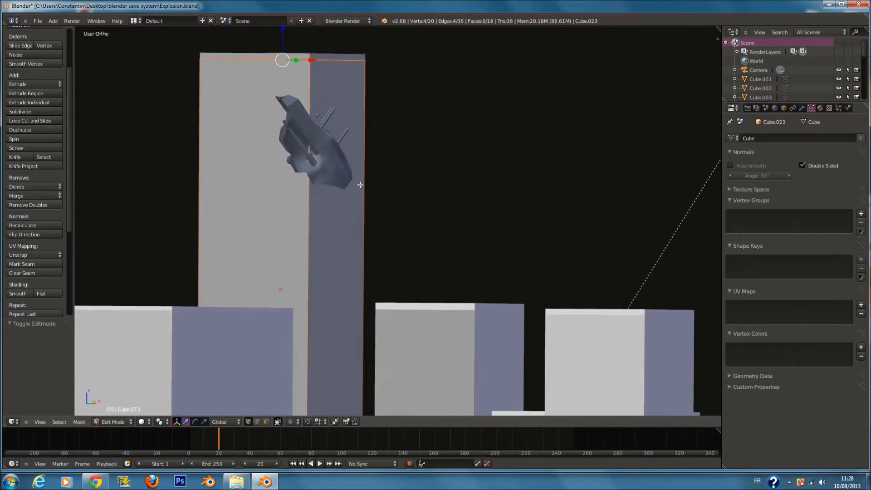
key(a)
key(ctrl+r)
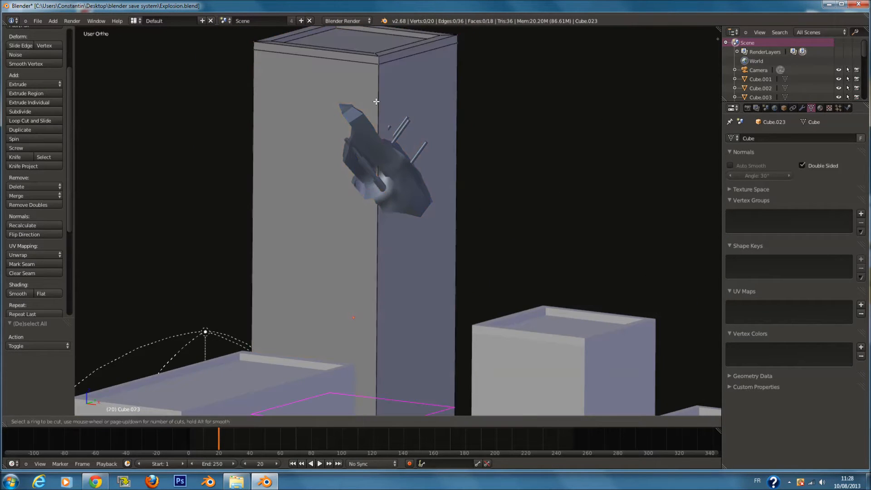
click(379, 218)
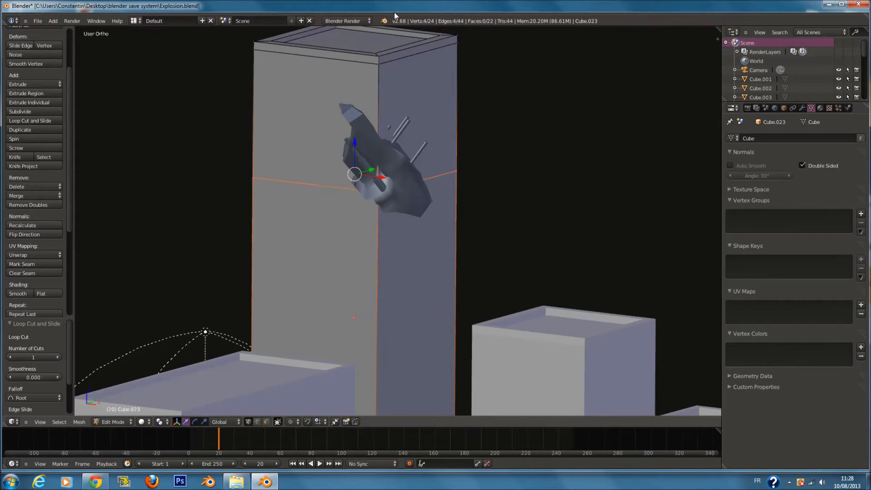
click(345, 67)
Add a second horizontal edge loop around the tower, lower it to just below the debris, and leave Edit Mode.
key(ctrl+r)
click(365, 199)
right_click(365, 198)
drag(353, 250, 349, 187)
key(Tab)
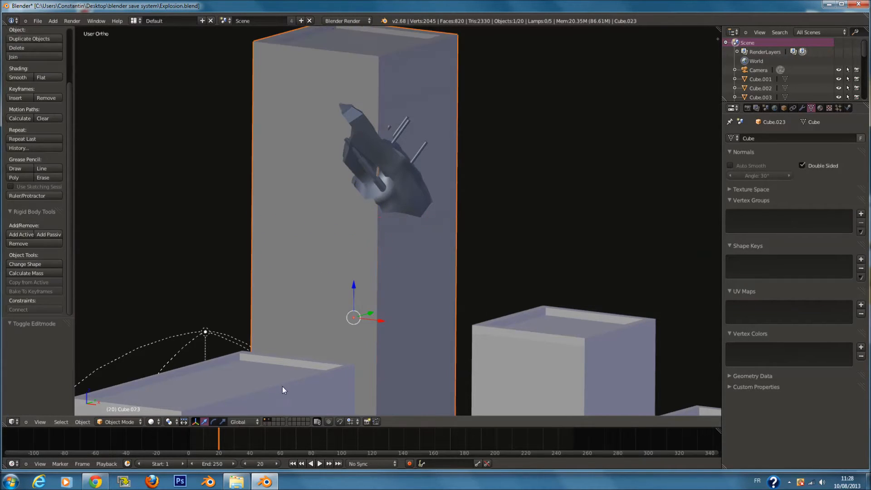
At frame 21, show the tower's mesh in Edit Mode as a wireframe from the front, with nothing selected.
mouse_move(209, 440)
mouse_down()
mouse_move(196, 438)
mouse_move(228, 442)
mouse_move(220, 443)
mouse_up()
key(Tab)
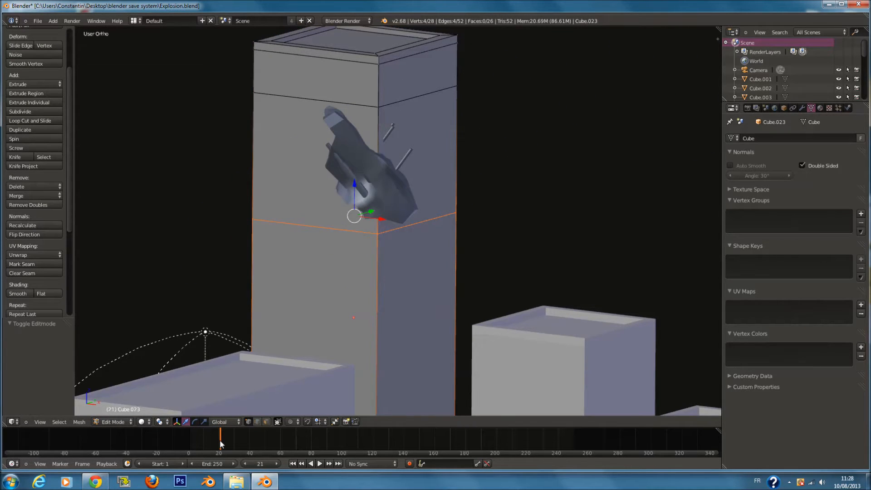
middle_drag(407, 174, 432, 167)
key(KP_1)
key(KP_3)
key(KP_1)
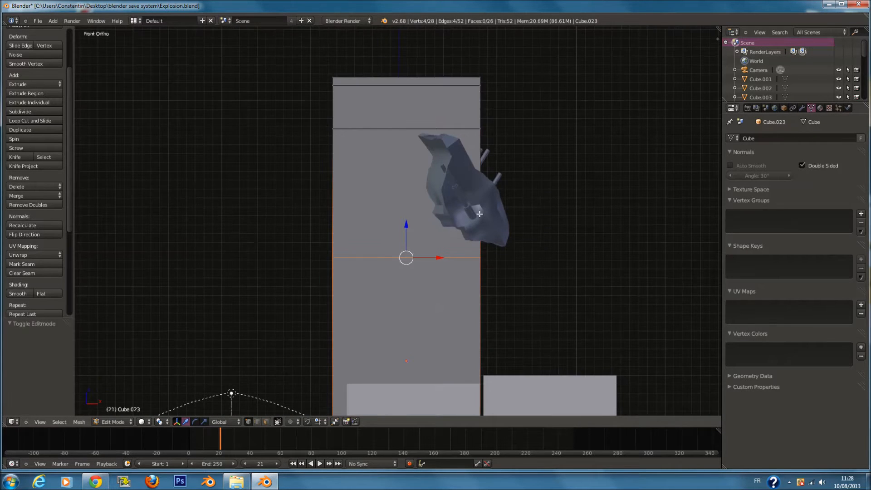
scroll(385, 296, up, 4)
key(z)
key(ctrl+KP_6)
key(a)
key(ctrl+KP_8)
key(ctrl+r)
right_click(432, 143)
key(c)
scroll(379, 159, down, 10)
click(227, 191)
right_click(442, 201)
Cut a vertical edge loop through the tower just beside the debris, on the side away from the nearer tower corner.
scroll(442, 201, down, 1)
ctrl+scroll(442, 200, down, 1)
key(a)
key(ctrl+r)
click(319, 121)
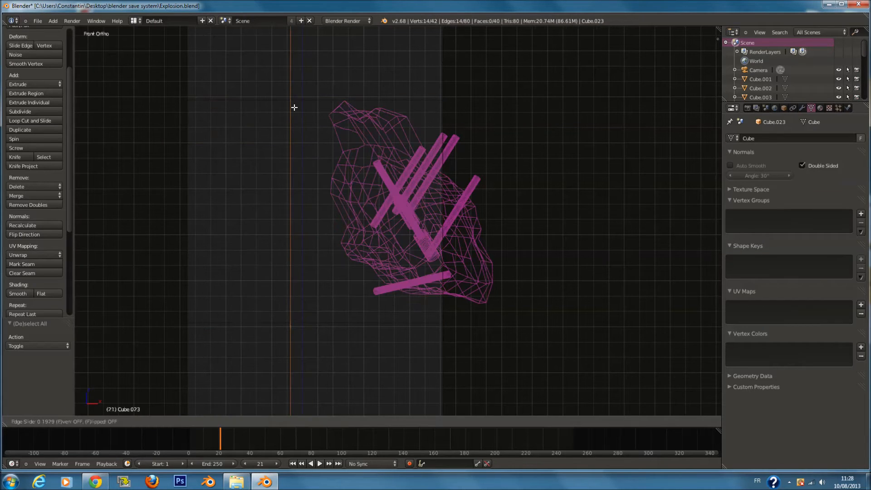
click(293, 108)
key(z)
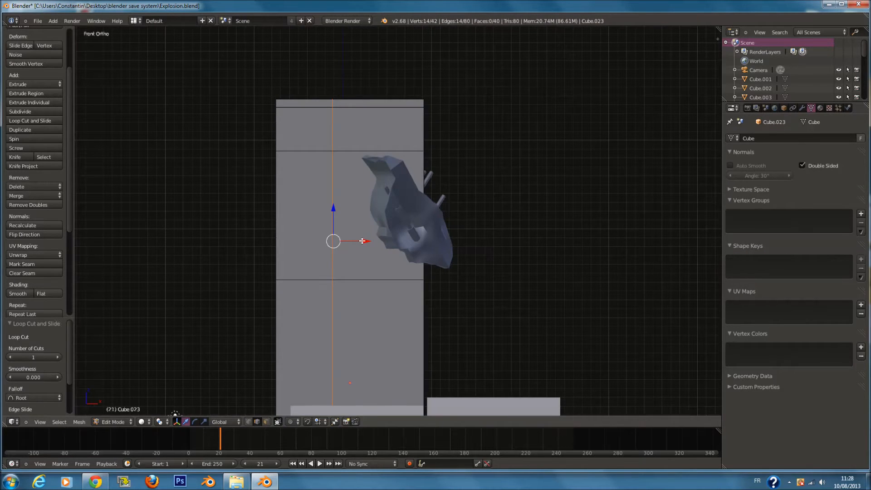
drag(361, 241, 360, 241)
At frame 24, circle-select the tower faces around the debris, bounded by the new edge loops.
mouse_move(223, 430)
mouse_down()
mouse_move(236, 440)
mouse_move(225, 439)
mouse_up()
key(z)
key(a)
scroll(341, 325, up, 1)
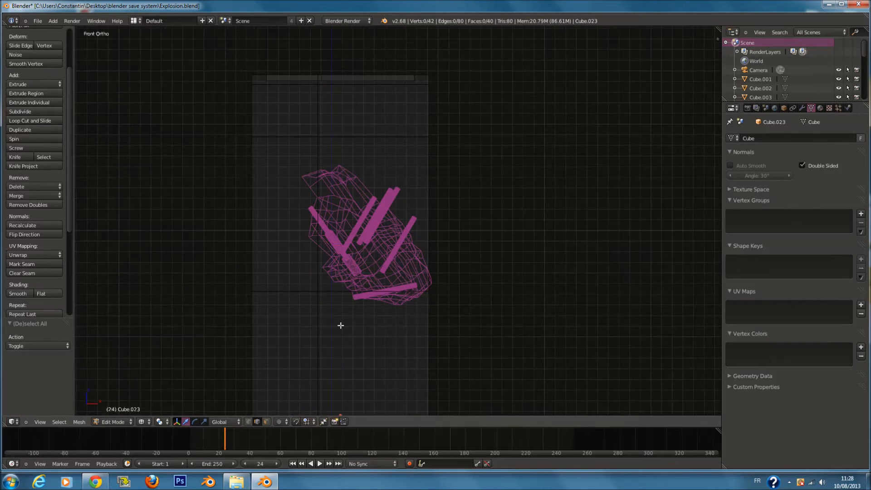
key(c)
drag(406, 211, 448, 232)
key(Escape)
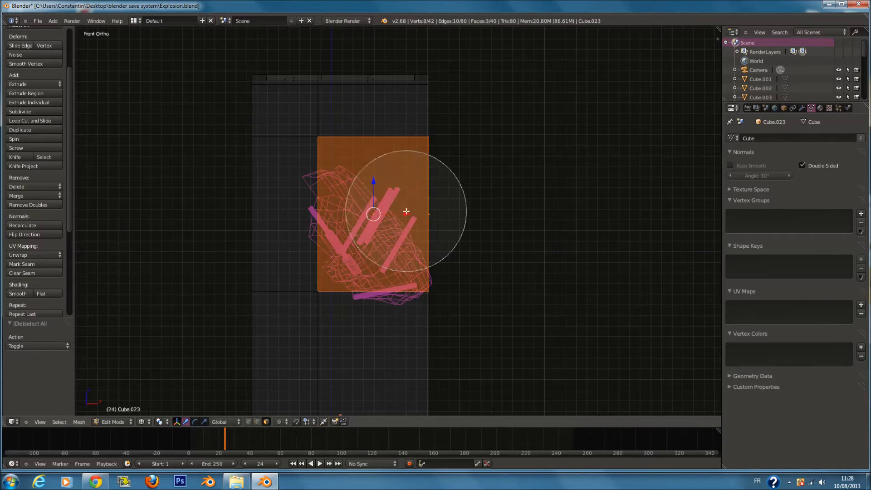
Try to delete the selected tower faces, and undo the deletion.
key(x)
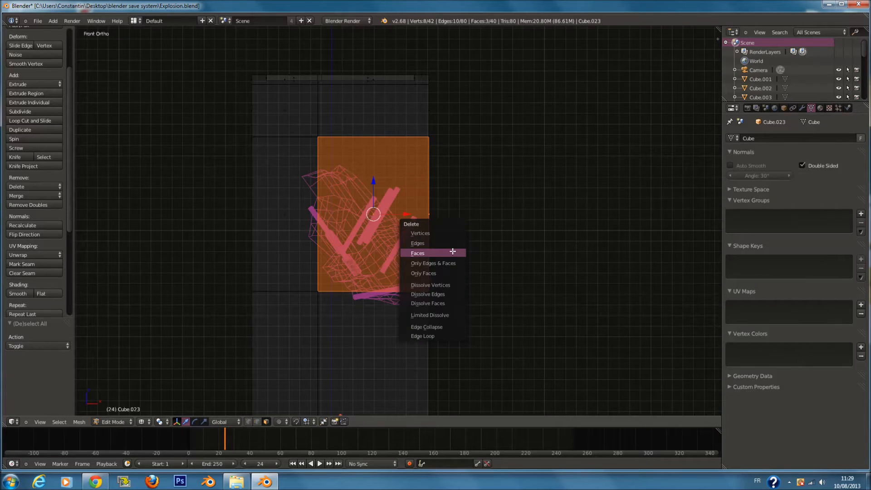
click(452, 251)
key(ctrl+z)
Subdivide the selected impact-area faces four times.
key(w)
click(452, 252)
key(w)
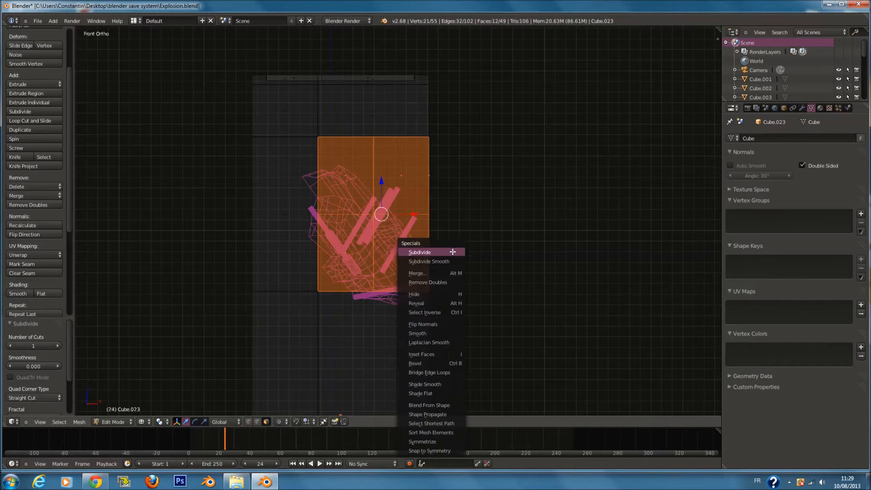
click(452, 251)
key(w)
click(452, 252)
key(w)
click(452, 252)
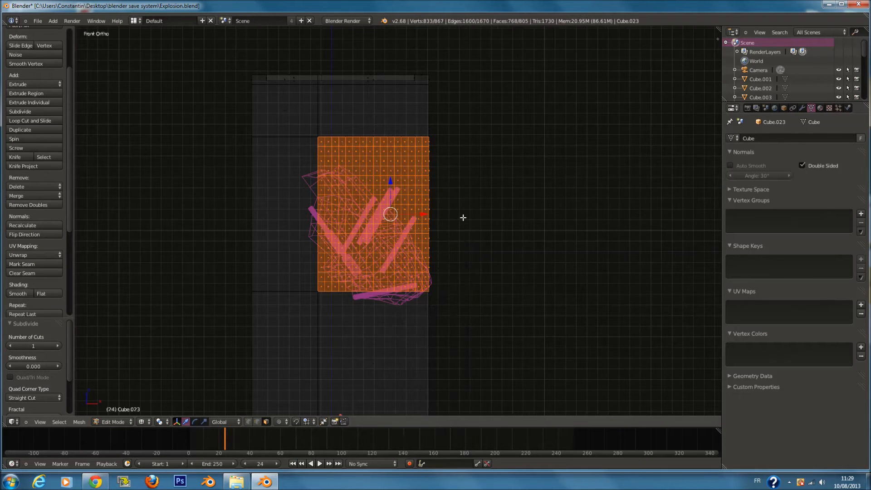
Enable proportional editing in Edit Mode with the Random falloff.
key(Tab)
key(Tab)
click(287, 421)
click(294, 380)
click(295, 422)
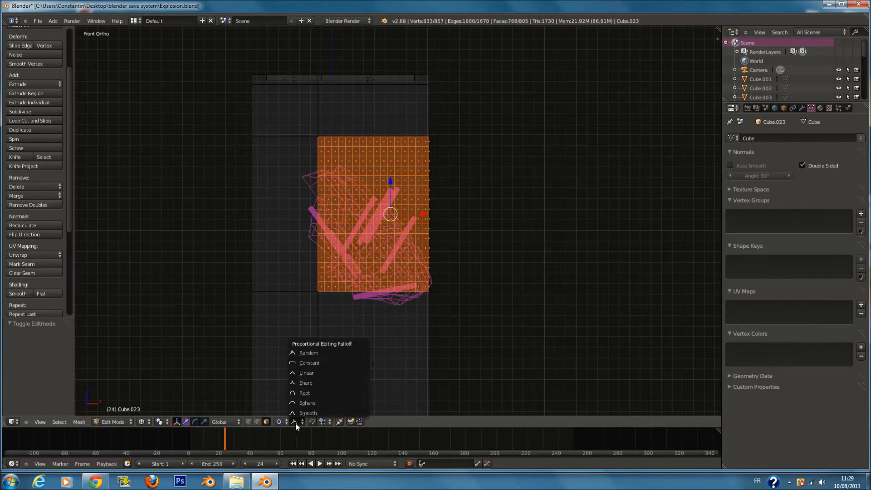
click(309, 352)
Deselect everything and select scattered individual vertices across the subdivided impact-area faces of the tower.
scroll(290, 371, up, 2)
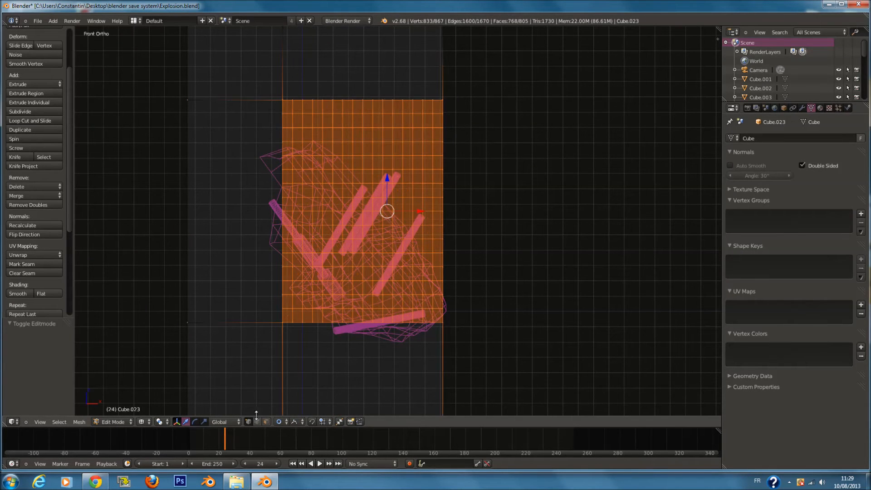
key(a)
key(c)
key(Escape)
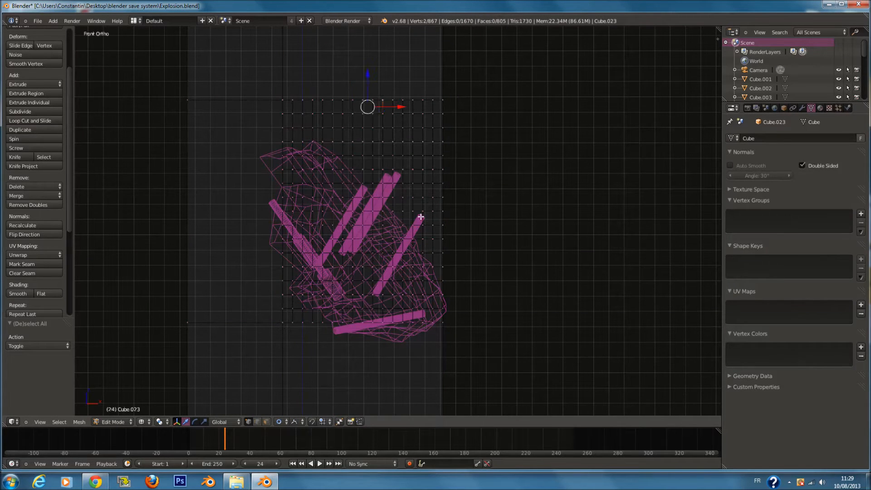
key(z)
mouse_move(338, 294)
middle_down()
mouse_move(311, 292)
mouse_move(268, 305)
middle_up()
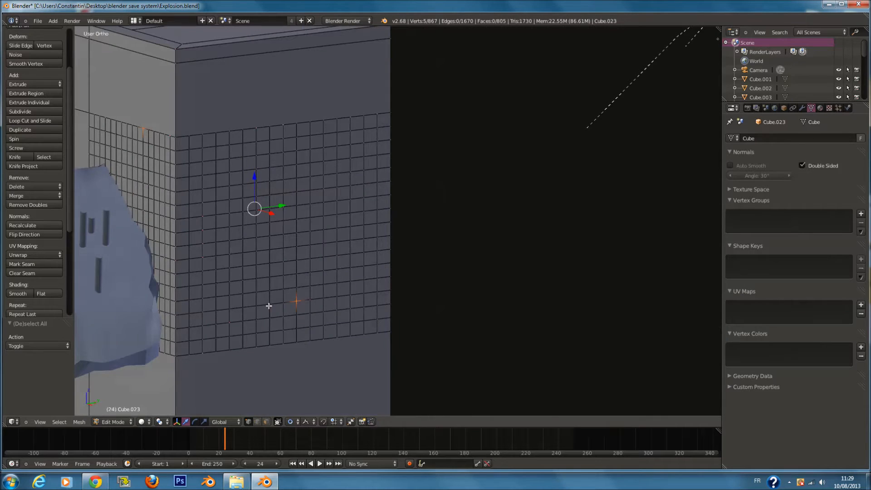
shift+right_click(177, 313)
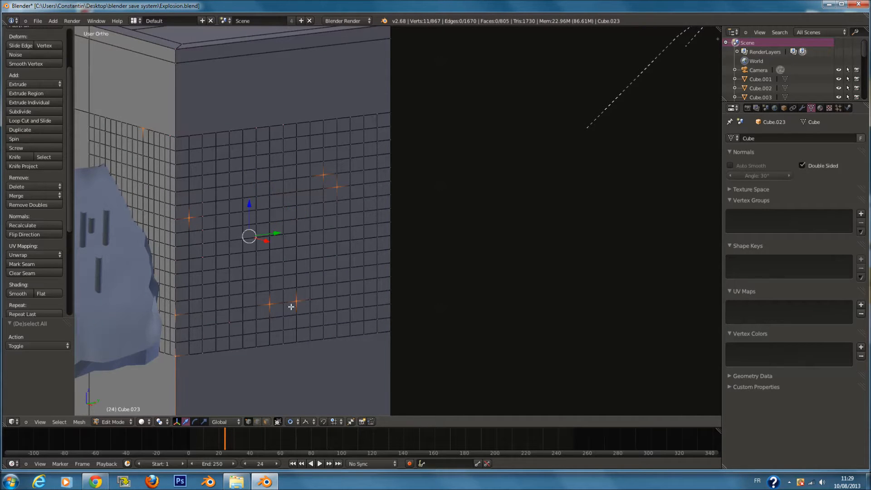
middle_drag(363, 323, 258, 295)
shift+right_click(415, 276)
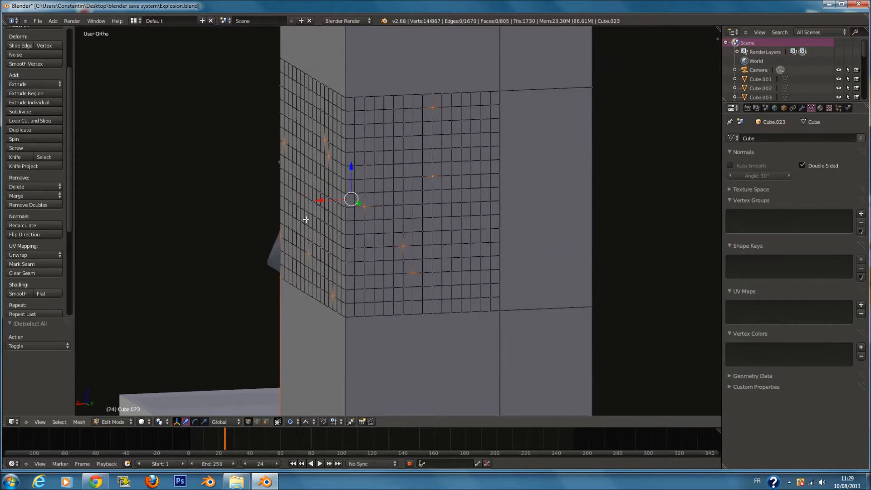
middle_drag(306, 219, 364, 272)
key(s)
key(z)
scroll(392, 340, down, 2)
scroll(392, 340, up, 4)
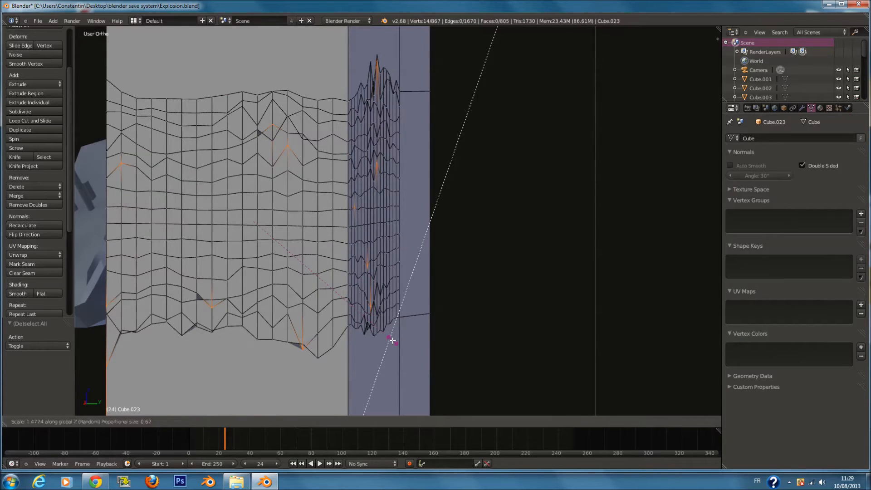
right_click(392, 341)
Add more vertices near the top edge of the impact grid behind the debris to the selection.
middle_drag(241, 309, 277, 331)
shift+right_click(259, 193)
shift+right_click(235, 177)
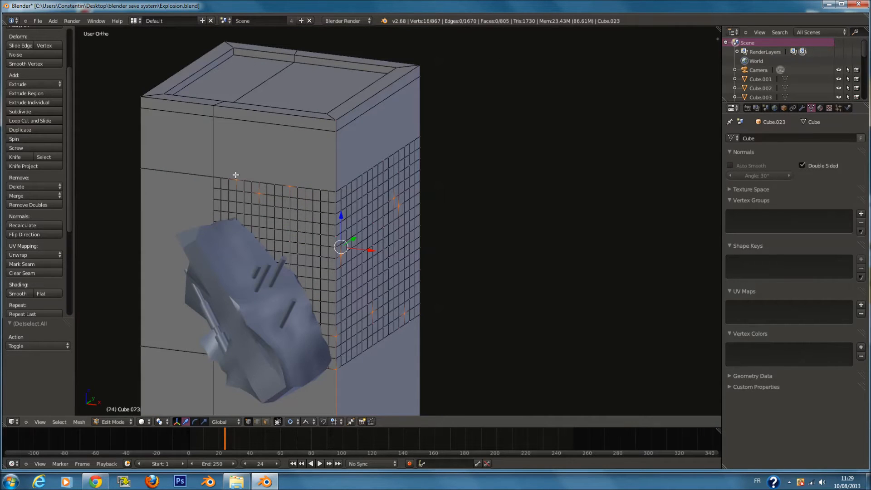
middle_drag(400, 261, 331, 252)
key(s)
key(z)
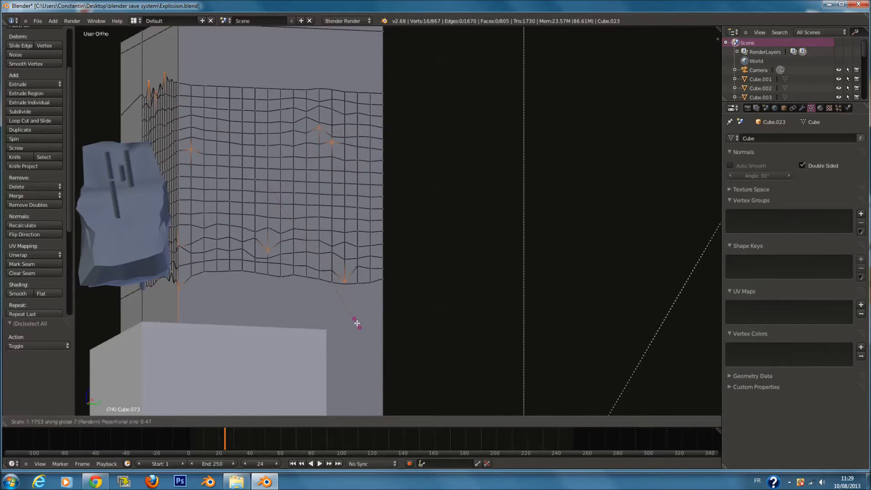
right_click(360, 339)
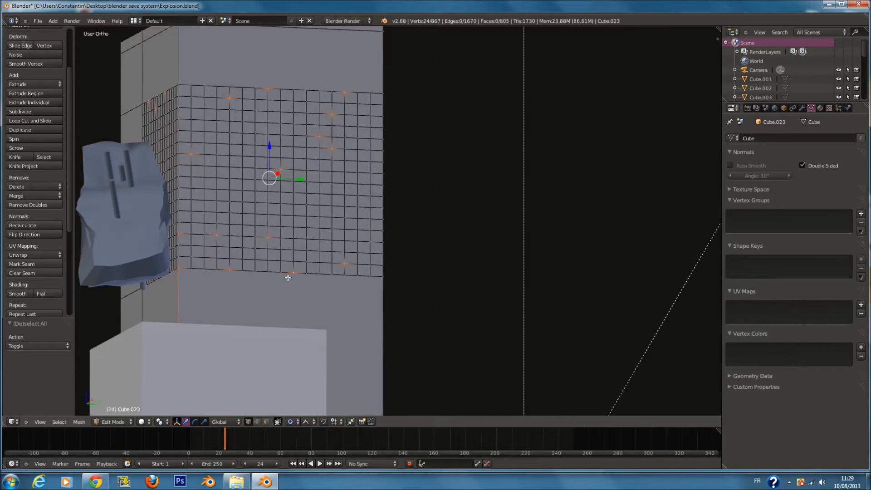
Try scaling the enlarged vertex selection along Z by 1.465 with a proportional size of 0.67.
middle_drag(391, 269, 424, 288)
middle_drag(414, 97, 432, 179)
key(s)
key(z)
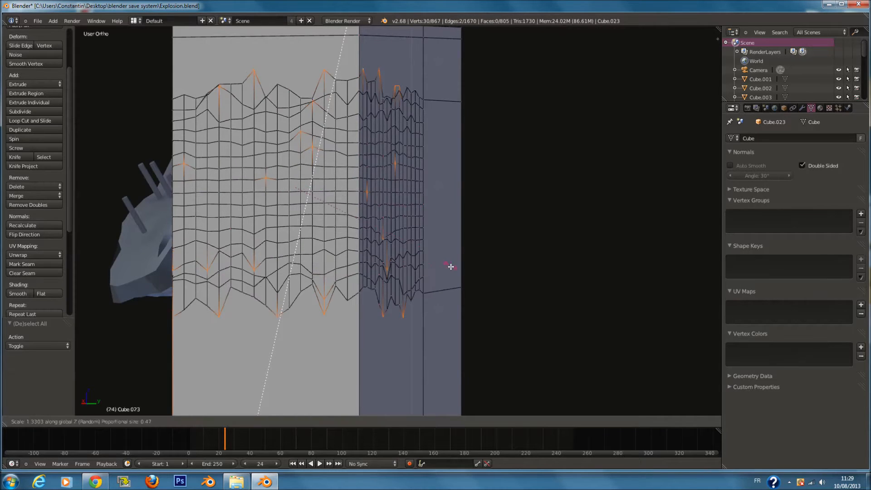
scroll(461, 285, down, 2)
scroll(461, 285, down, 2)
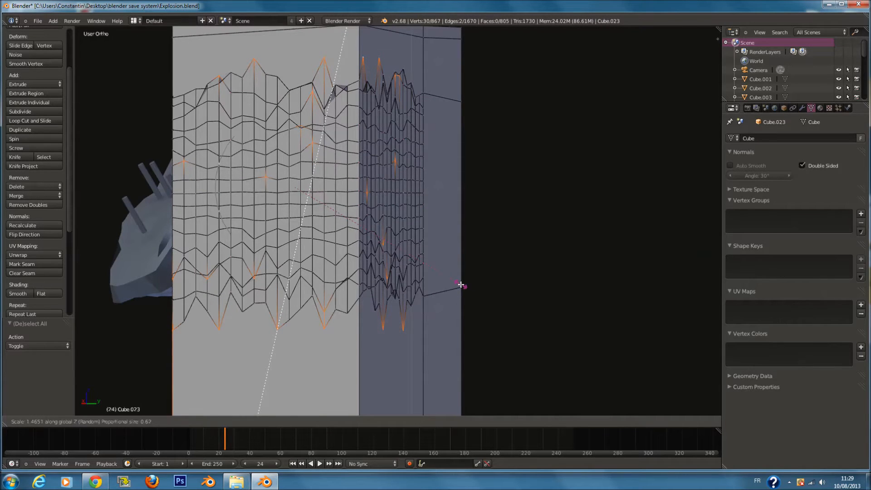
click(461, 284)
Try Smooth Vertex twice on the stretched vertices, and undo both the smoothing and the Z scaling.
middle_drag(320, 257, 296, 278)
key(s)
right_click(354, 282)
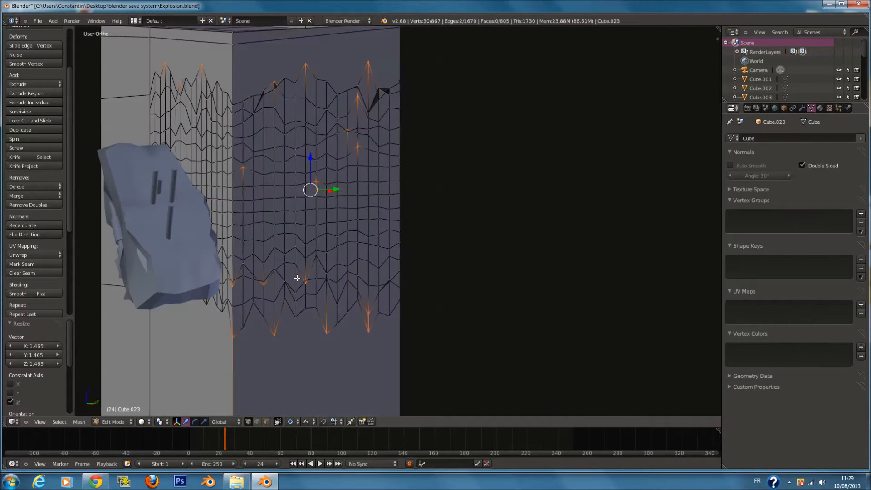
click(20, 64)
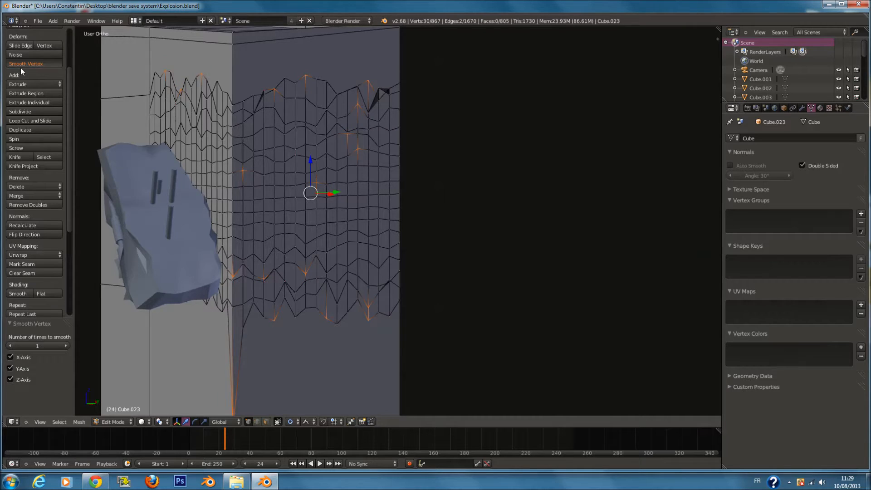
click(21, 68)
key(ctrl+z)
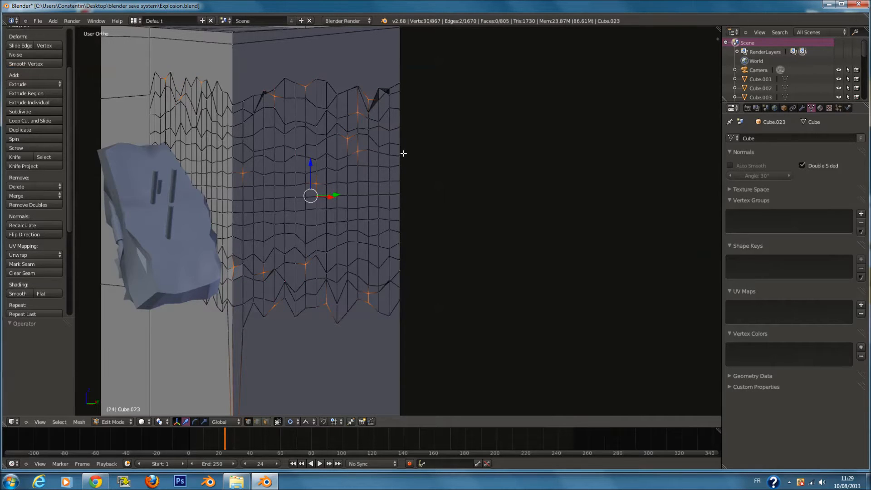
key(ctrl+z)
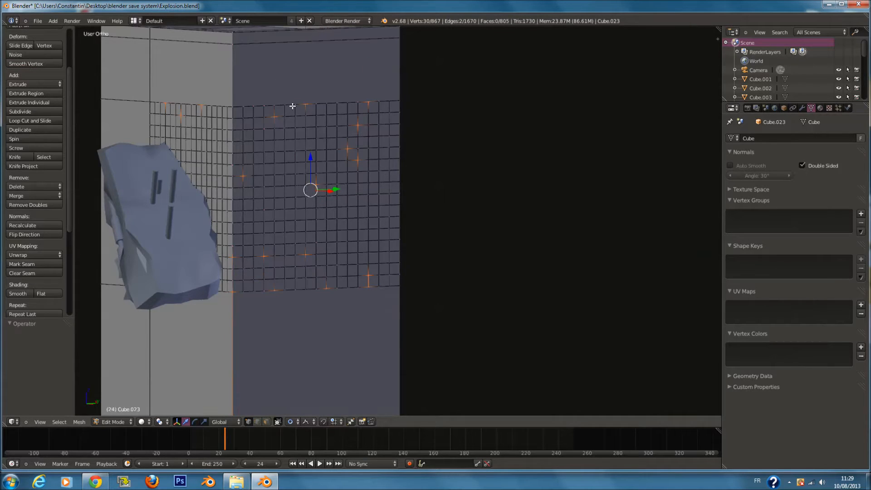
Scale the scattered vertices along Z with Random proportional falloff at size 0.67 to give the impact grid jagged edges.
key(s)
right_click(375, 197)
key(s)
key(z)
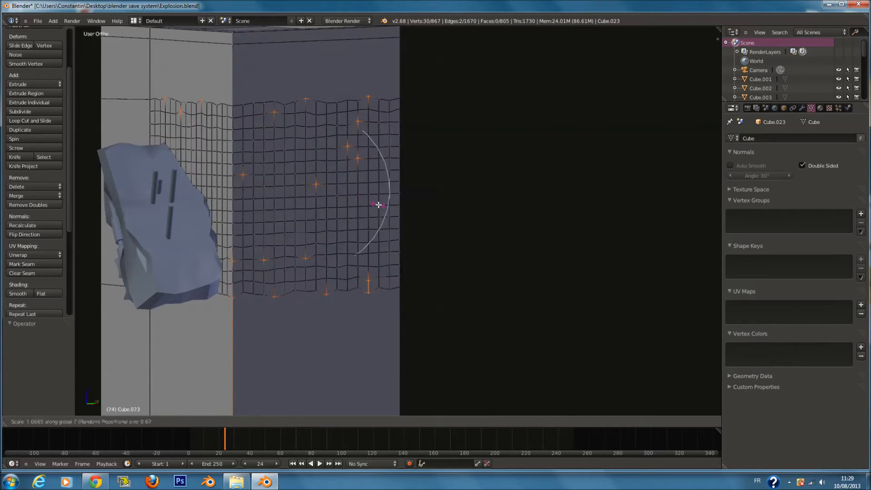
click(384, 223)
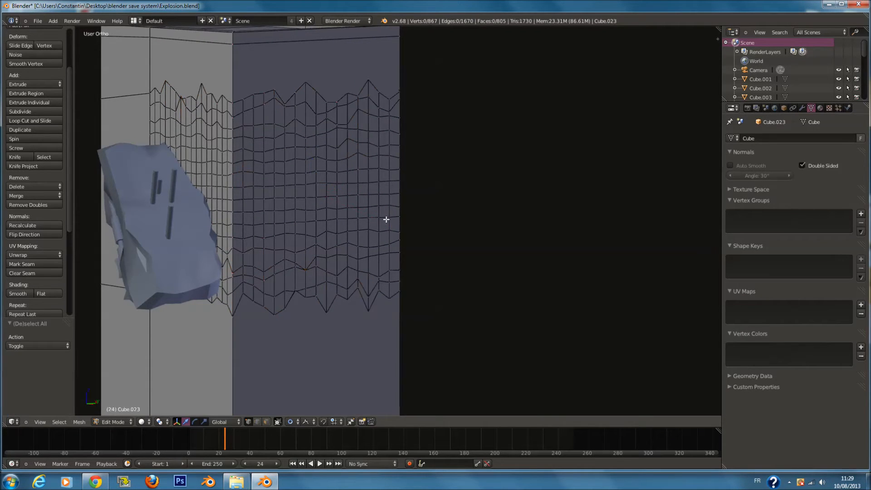
In front wireframe view, circle-select all faces of the jagged impact area in face select mode.
key(a)
key(KP_1)
key(z)
key(a)
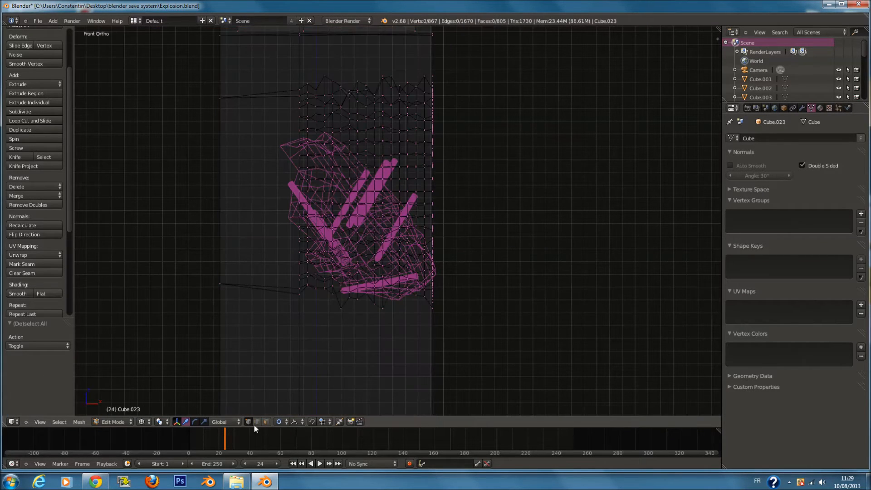
click(266, 422)
key(c)
mouse_move(376, 143)
mouse_down()
mouse_move(383, 190)
mouse_move(356, 239)
mouse_move(195, 165)
mouse_move(221, 215)
mouse_up()
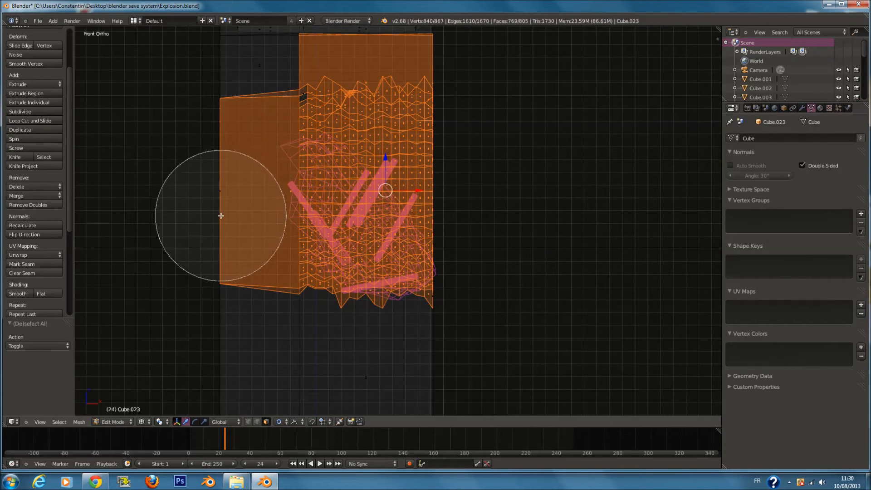
middle_click(221, 216)
right_click(233, 196)
Remove the large surrounding tower faces from the selection, keeping the dense impact-area faces.
shift+scroll(343, 109, up, 7)
key(c)
scroll(367, 127, up, 2)
middle_click(369, 124)
right_click(369, 124)
key(c)
middle_click(455, 131)
right_click(454, 133)
Examine the deformed tower through the camera in solid shading and Object Mode.
key(z)
key(KP_0)
key(Tab)
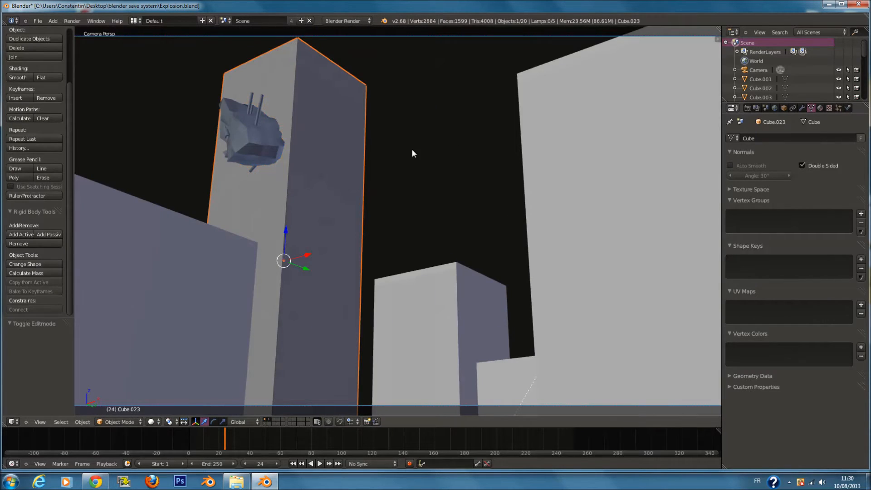
scroll(383, 145, up, 4)
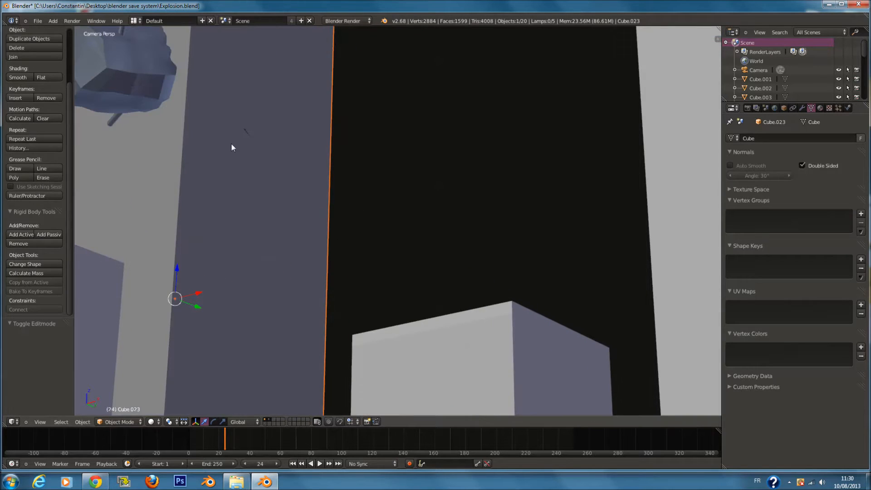
Subdivide the selected impact-area faces with one cut in Edit Mode.
key(Tab)
middle_drag(336, 140, 414, 209)
scroll(414, 210, up, 6)
key(x)
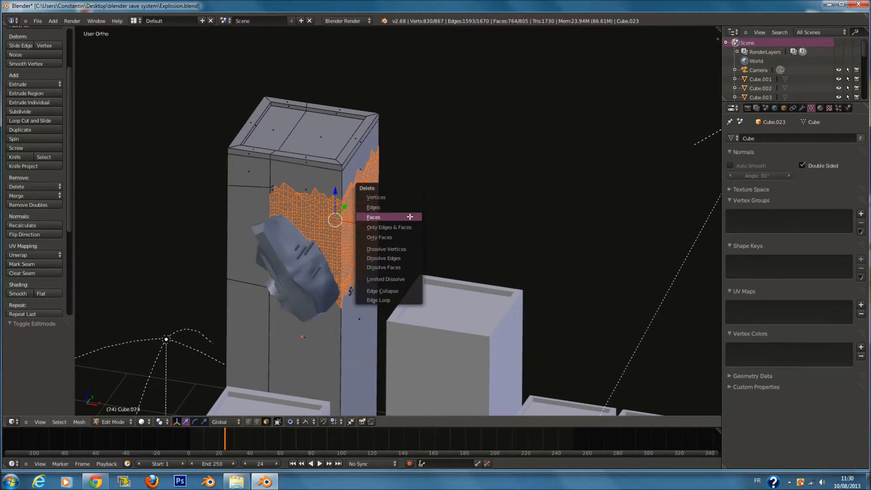
key(w)
click(373, 204)
Deselect the faces and select several single vertices along the upper jagged edge of the impact area's side wall.
ctrl+scroll(379, 222, down, 3)
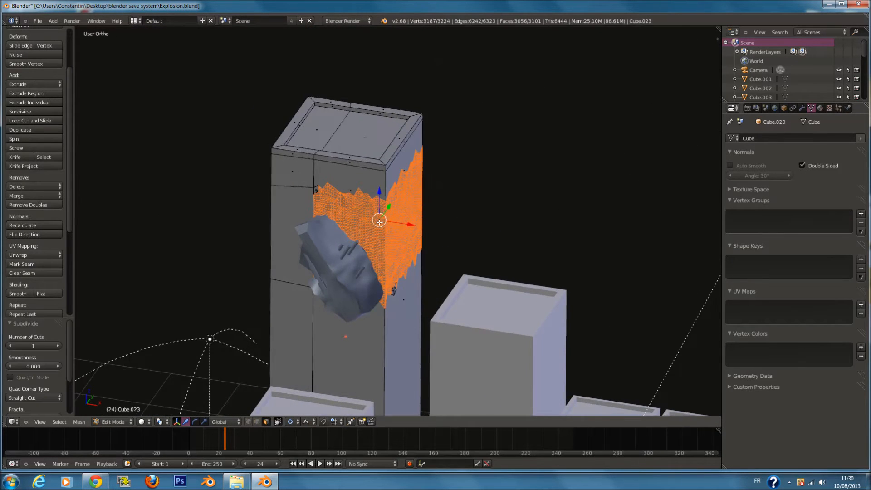
scroll(379, 222, up, 5)
key(a)
right_click(379, 191)
shift+middle_drag(379, 214, 440, 253)
scroll(385, 190, up, 2)
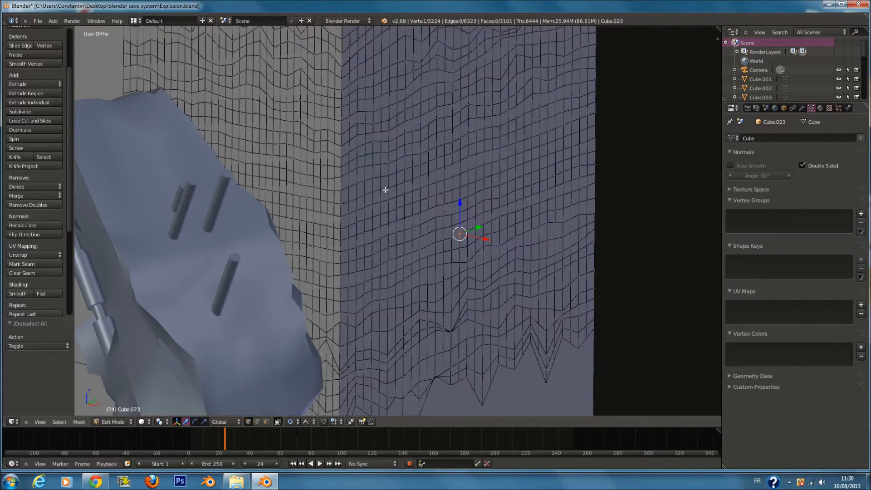
scroll(385, 189, down, 6)
scroll(305, 191, up, 6)
shift+right_click(257, 196)
right_click(292, 98)
shift+right_click(389, 74)
shift+right_click(420, 136)
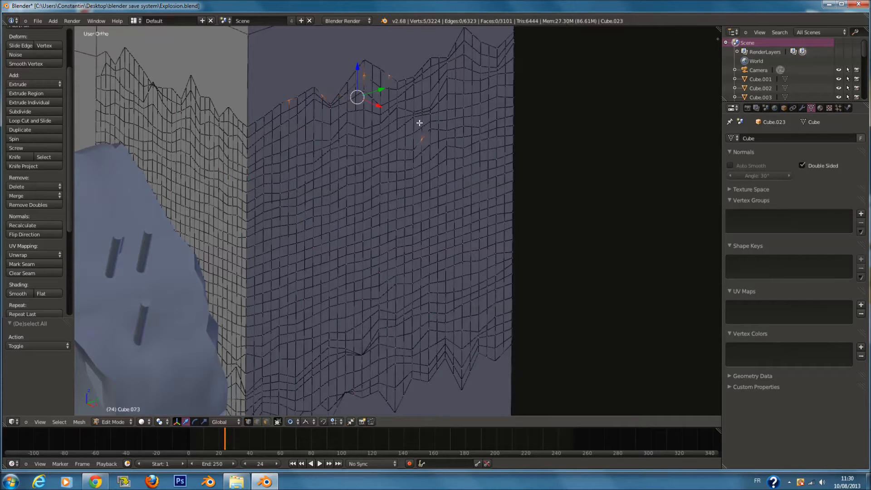
Add scattered vertices along the upper and lower jagged edges on the tower's other sides to the selection.
middle_drag(239, 102, 293, 94)
shift+scroll(293, 93, up, 5)
shift+right_click(257, 63)
shift+right_click(200, 64)
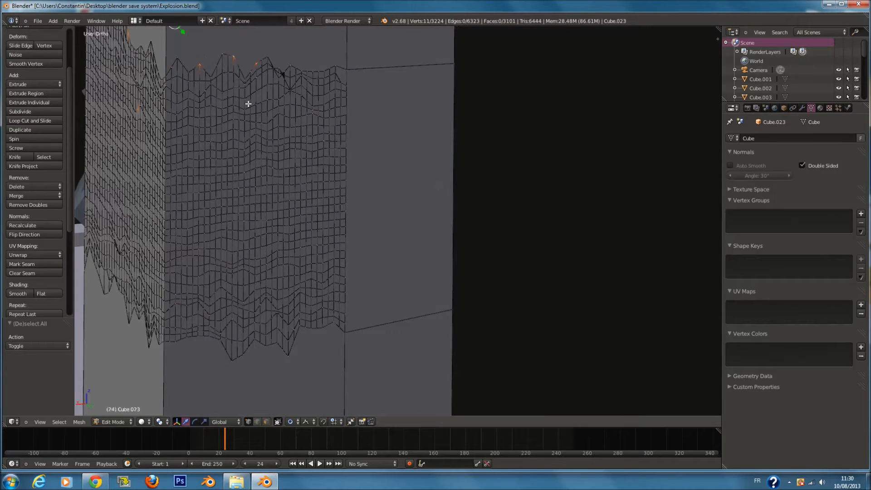
shift+scroll(265, 316, down, 3)
middle_drag(199, 287, 248, 350)
shift+right_click(201, 365)
shift+scroll(164, 351, down, 4)
shift+right_click(144, 334)
middle_drag(146, 334, 215, 312)
scroll(215, 312, down, 3)
shift+right_click(494, 190)
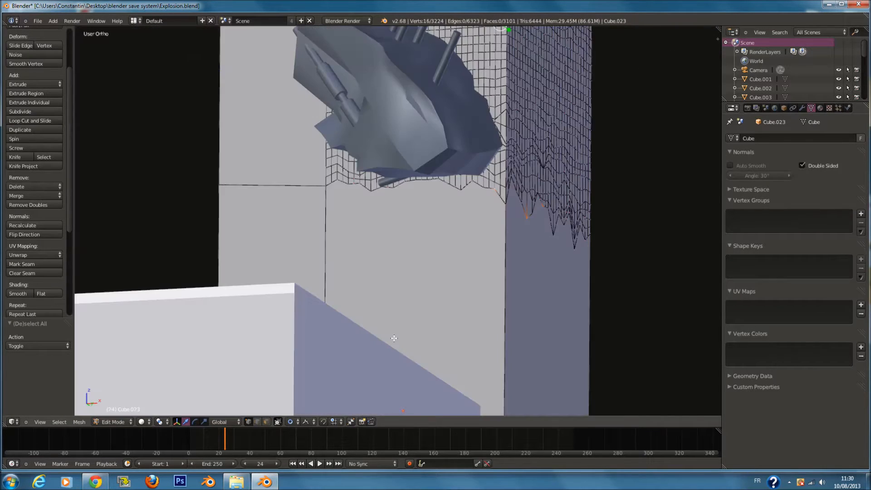
middle_drag(394, 338, 431, 218)
shift+right_click(476, 134)
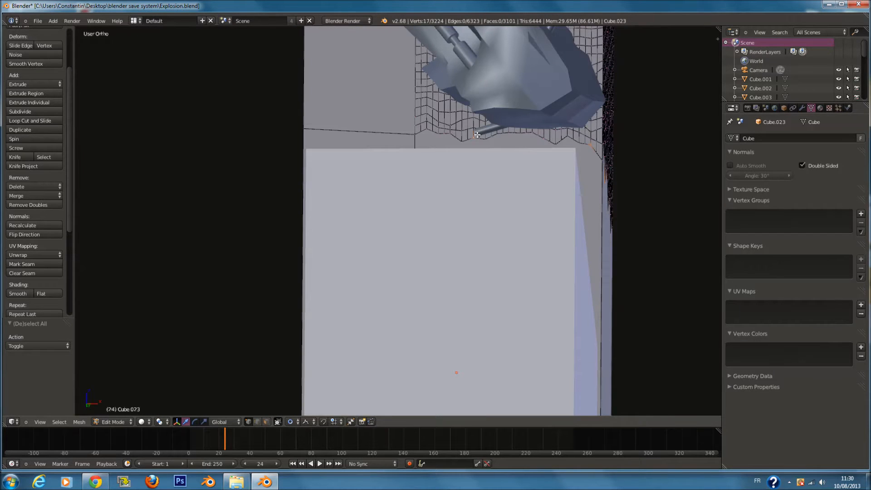
Try scaling the selected edge vertices along Z by 1.432 with a proportional size of 0.75.
middle_drag(538, 147, 410, 238)
scroll(369, 262, down, 1)
middle_drag(370, 262, 388, 293)
key(s)
key(z)
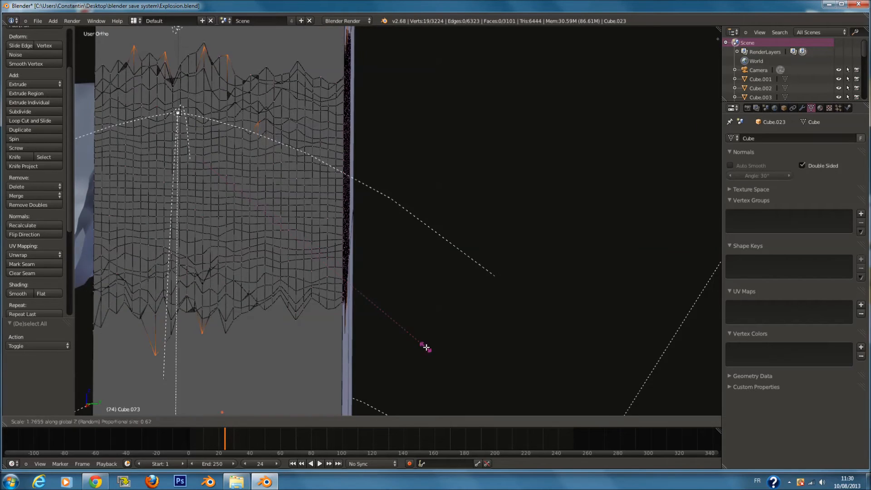
scroll(453, 356, down, 2)
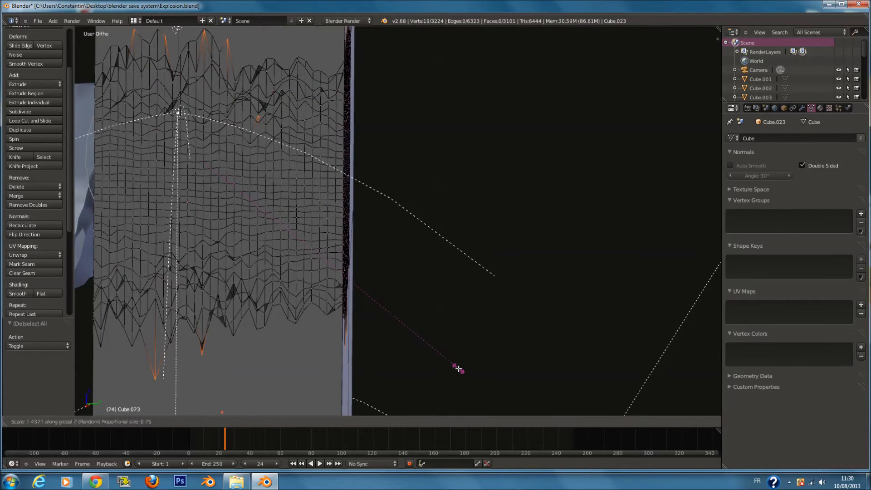
click(458, 367)
Inspect the stretched edge vertices around the tower and in wireframe, and undo the last Z scaling.
scroll(255, 286, down, 2)
mouse_move(255, 286)
middle_down()
mouse_move(368, 283)
mouse_move(371, 181)
middle_up()
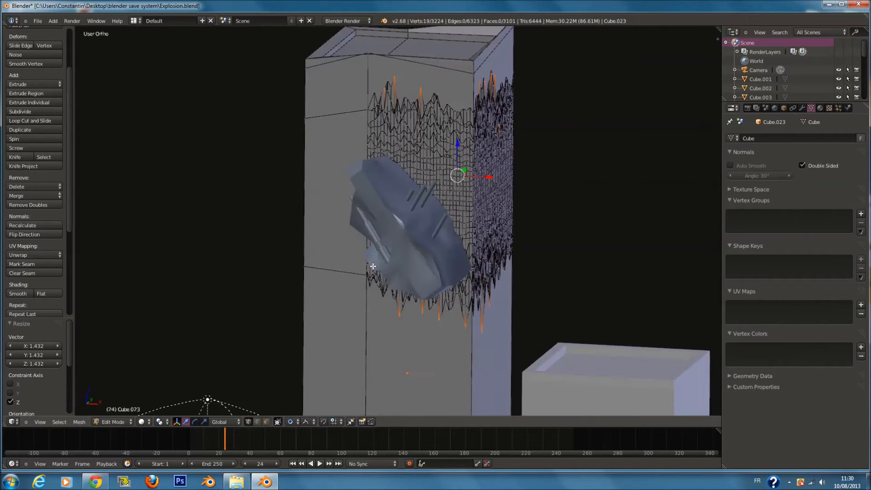
key(z)
key(c)
scroll(372, 50, up, 2)
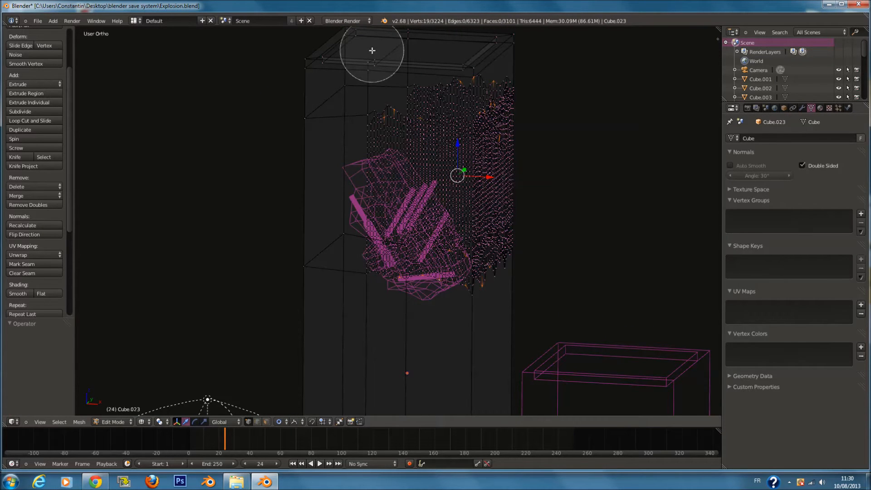
key(Escape)
key(z)
key(s)
right_click(488, 216)
Scale the selected edge vertices along Z by 1.371 with a proportional size of 0.47.
key(s)
key(z)
scroll(487, 218, up, 4)
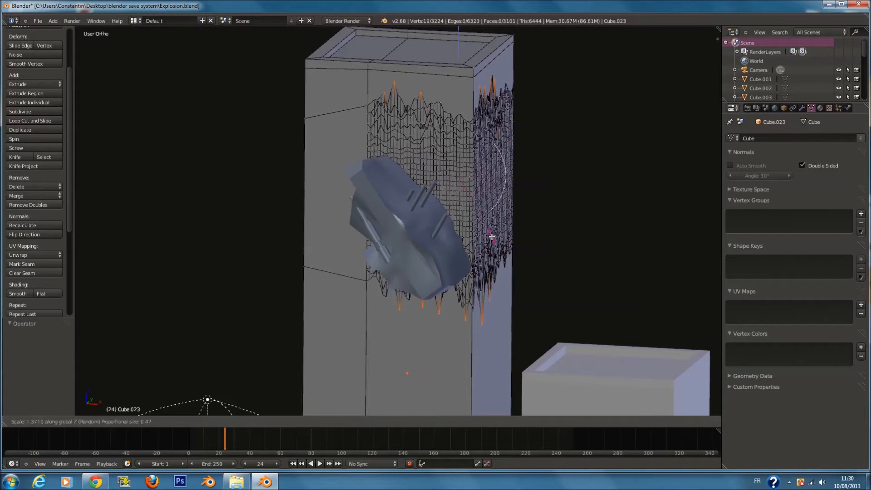
click(491, 236)
scroll(443, 238, up, 3)
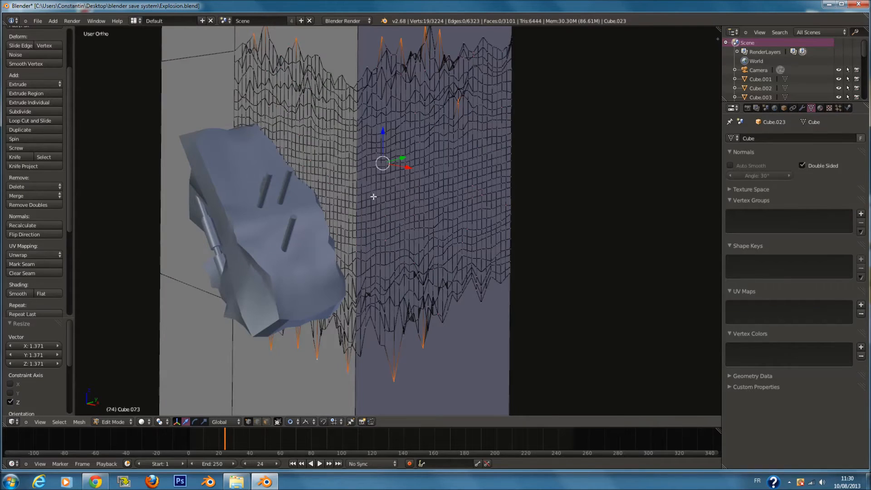
Select the middle band of the tower's impact area and scale it along Z by about 1.207 with a proportional size of 0.35.
key(a)
key(c)
mouse_move(316, 159)
mouse_down()
mouse_move(315, 174)
mouse_move(435, 179)
mouse_up()
right_click(435, 179)
key(s)
key(z)
scroll(463, 237, up, 3)
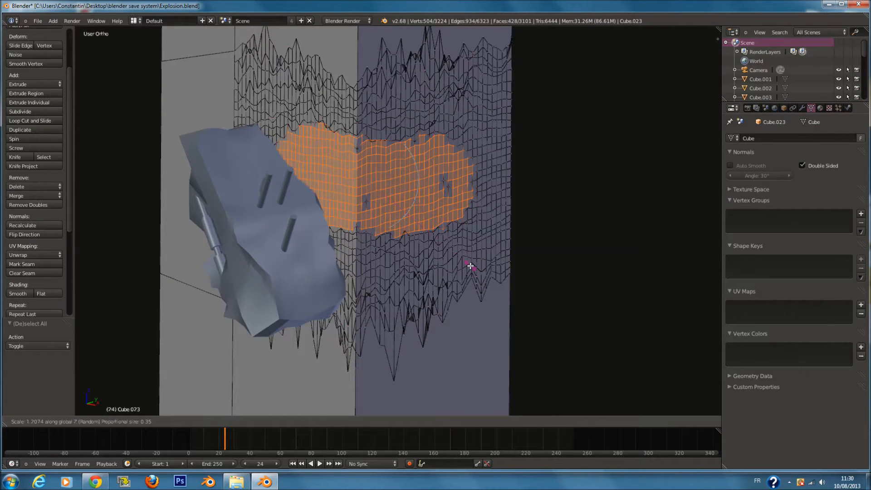
click(470, 265)
Select a few scattered vertices in the middle of the impact area, scale them along Z with random falloff, and check the result in Object Mode.
key(a)
key(c)
right_click(333, 170)
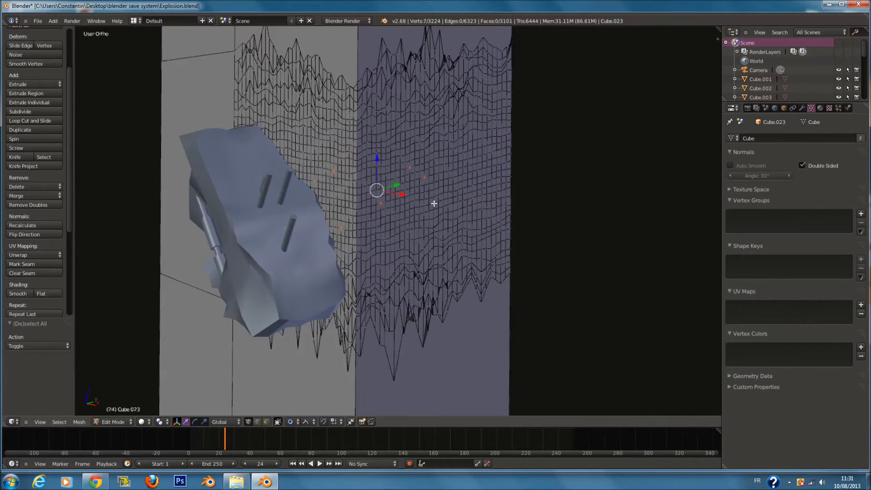
key(s)
key(z)
scroll(404, 271, down, 5)
click(404, 271)
key(Tab)
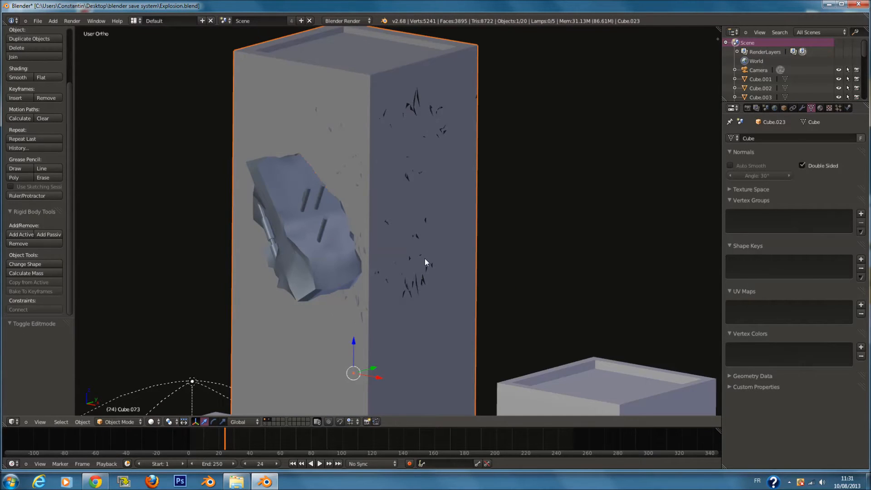
Select all vertices of the tower's dense impact area, including its jagged upper and lower edges, on every side.
key(Tab)
key(KP_3)
scroll(390, 176, up, 3)
shift+scroll(388, 165, up, 6)
scroll(389, 165, down, 1)
ctrl+scroll(391, 158, down, 5)
key(KP_1)
key(a)
ctrl+scroll(391, 156, up, 4)
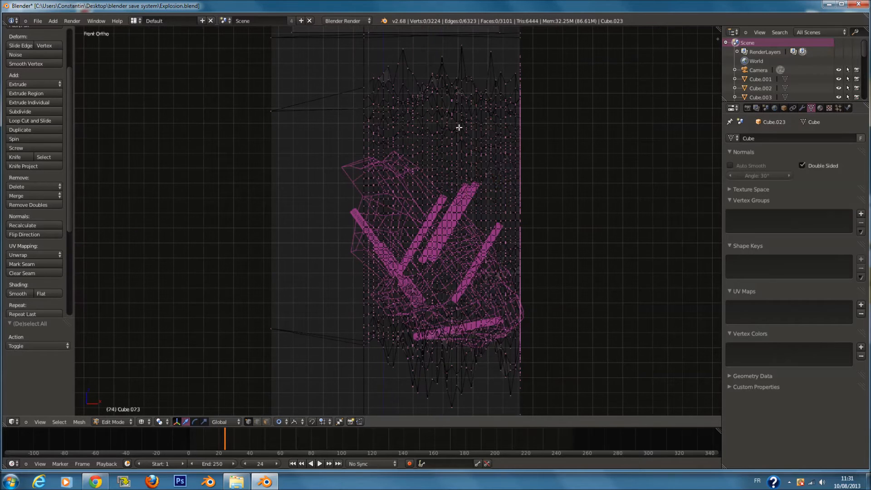
key(c)
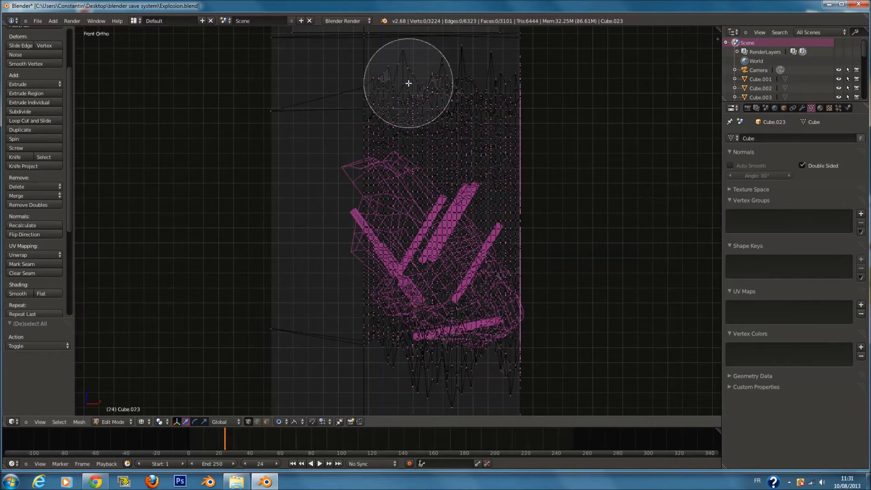
mouse_move(408, 84)
mouse_down()
mouse_move(516, 90)
mouse_move(544, 50)
mouse_move(359, 301)
mouse_move(515, 360)
mouse_move(480, 170)
mouse_move(410, 127)
mouse_move(409, 218)
mouse_move(511, 177)
mouse_move(460, 233)
mouse_up()
right_click(526, 304)
mouse_move(535, 300)
middle_down()
mouse_move(517, 305)
mouse_move(495, 285)
mouse_move(458, 296)
middle_up()
scroll(498, 326, down, 2)
key(c)
click(472, 356)
right_click(472, 356)
key(z)
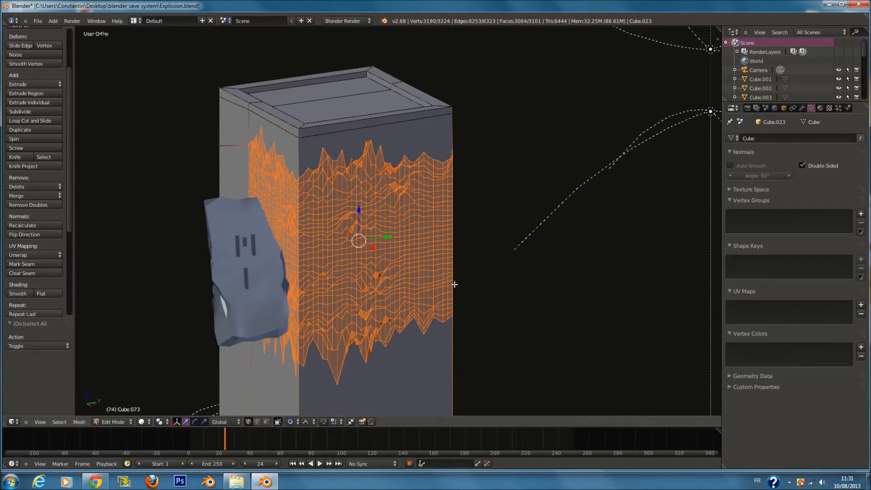
Remove duplicate vertices from the selected impact area and smooth it.
key(w)
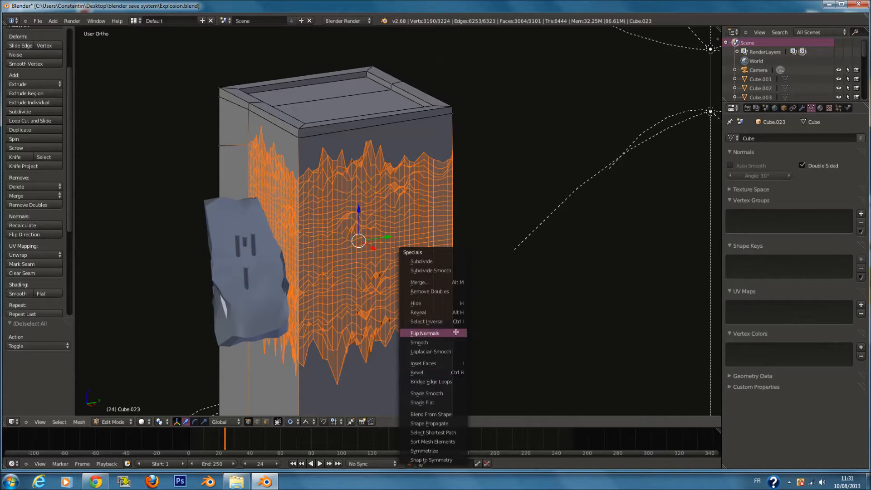
click(454, 292)
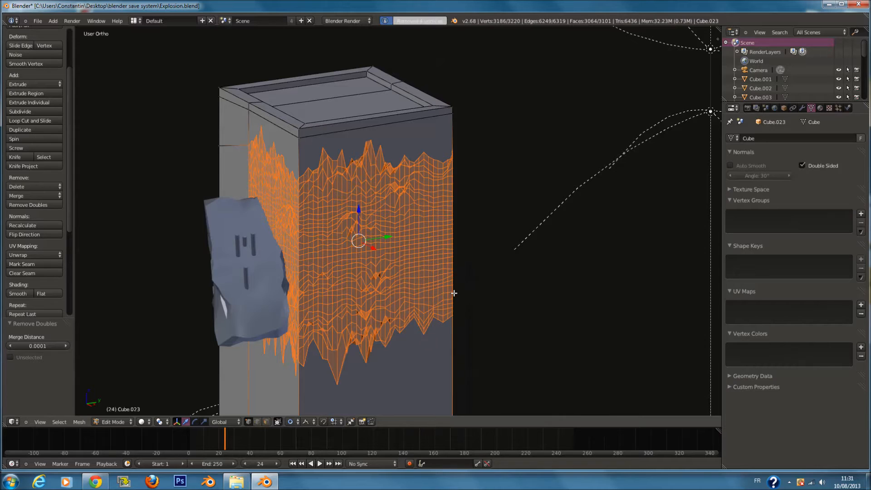
key(w)
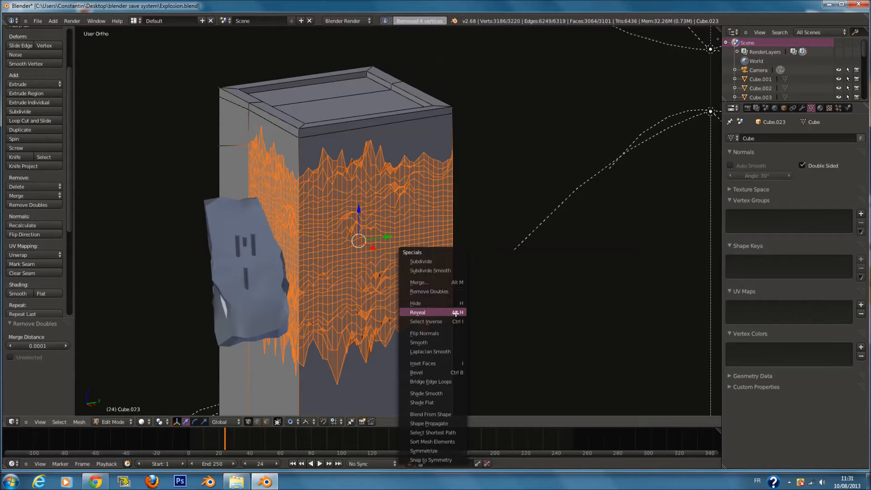
click(442, 342)
key(Tab)
key(Tab)
Smooth the impact area again, check the tower through the camera in Object Mode, and save the file.
middle_drag(436, 315, 477, 287)
key(w)
click(423, 307)
key(Tab)
key(Tab)
key(Tab)
key(KP_0)
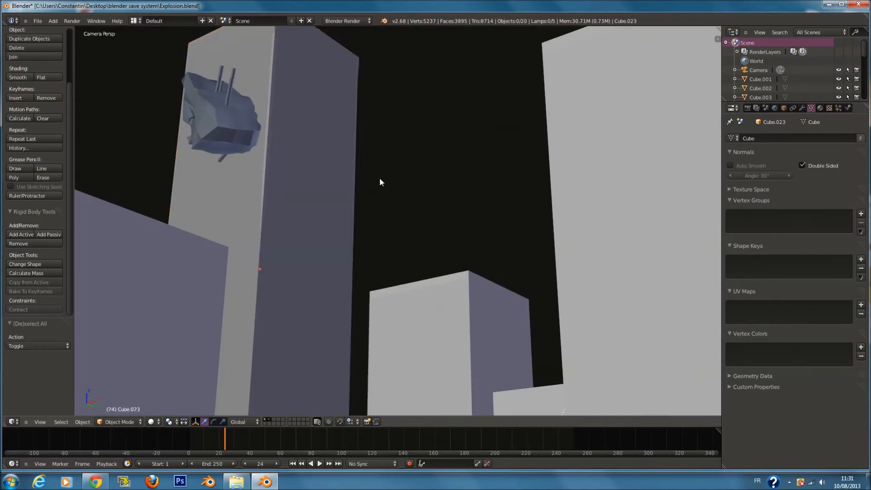
key(ctrl+s)
Set the current frame to 22 and inspect the tower's selected impact area from the front in wireframe and solid display.
mouse_move(226, 431)
mouse_down()
mouse_move(189, 436)
mouse_move(222, 446)
mouse_up()
key(Tab)
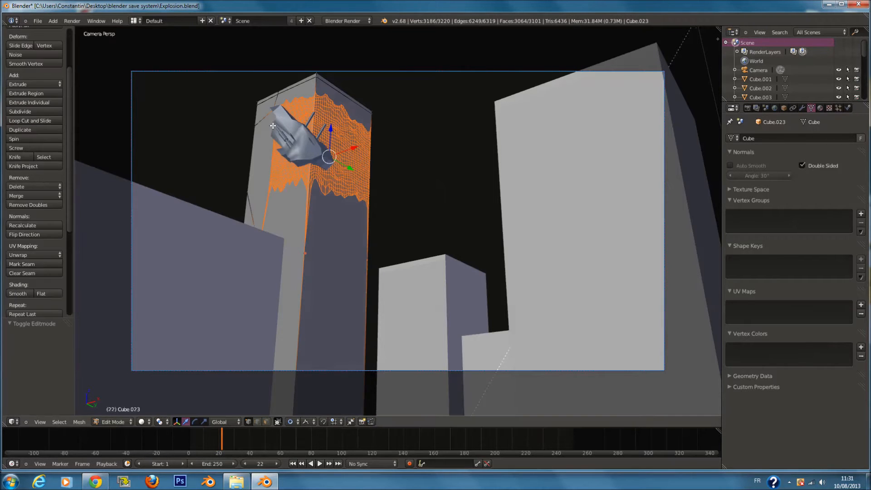
key(KP_1)
scroll(462, 216, up, 3)
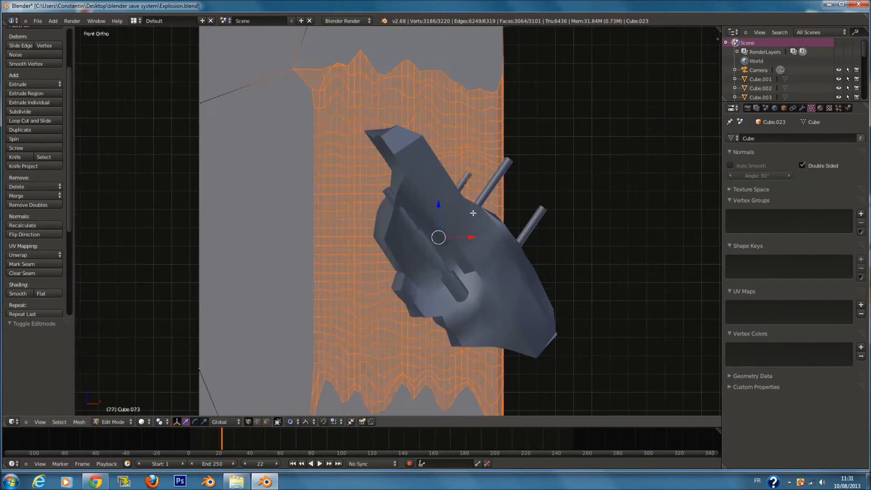
key(z)
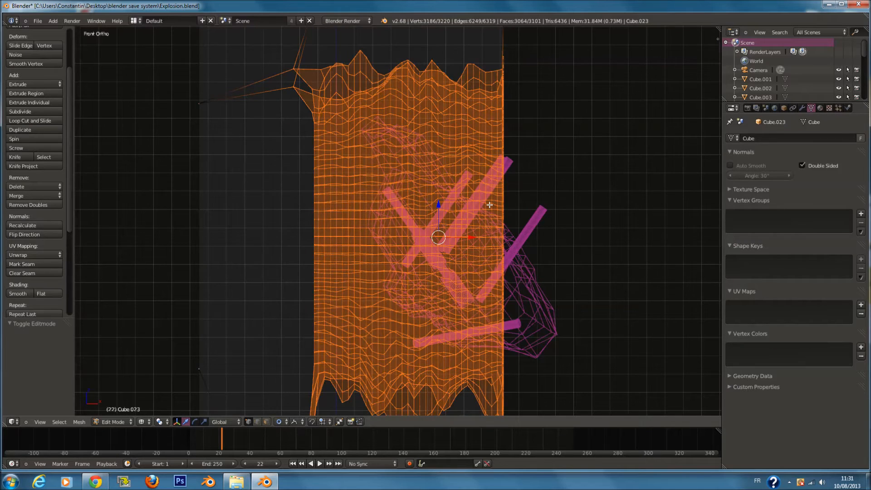
scroll(490, 204, down, 1)
key(z)
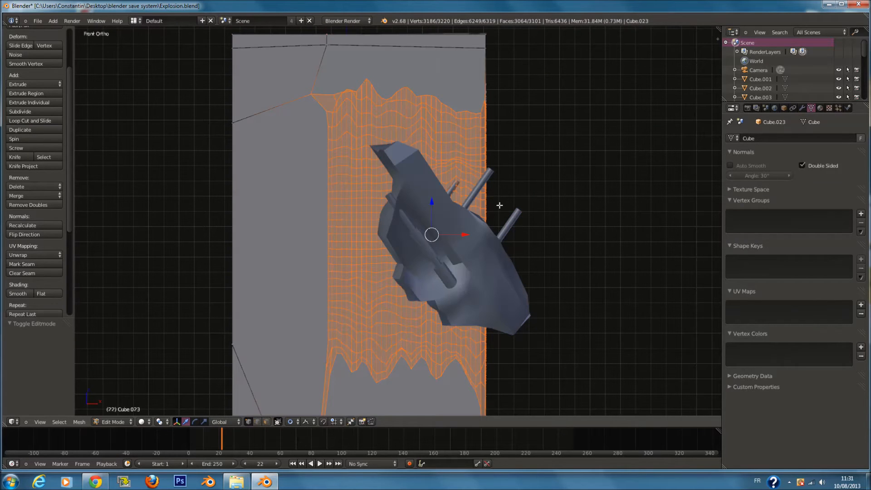
Try separating the selected impact area into a new mesh, inspect it in wireframe, and undo the separation.
key(p)
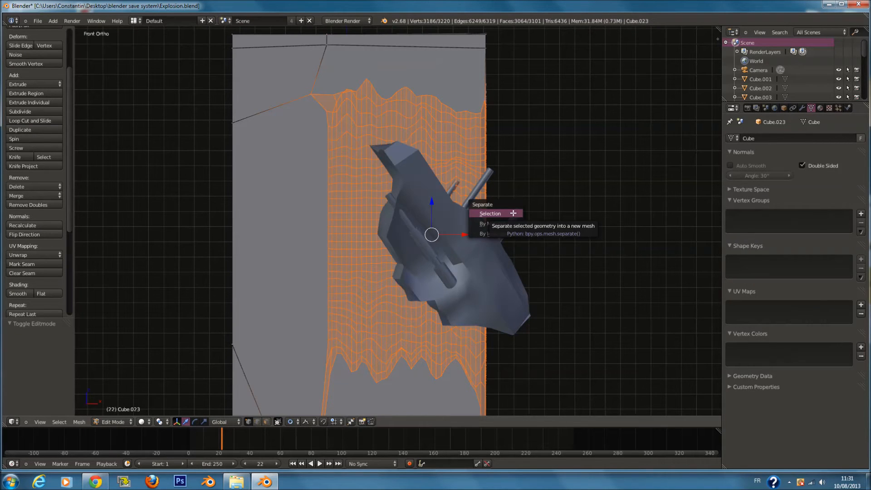
click(513, 214)
key(Tab)
right_click(469, 139)
key(Tab)
scroll(483, 156, up, 1)
key(a)
key(z)
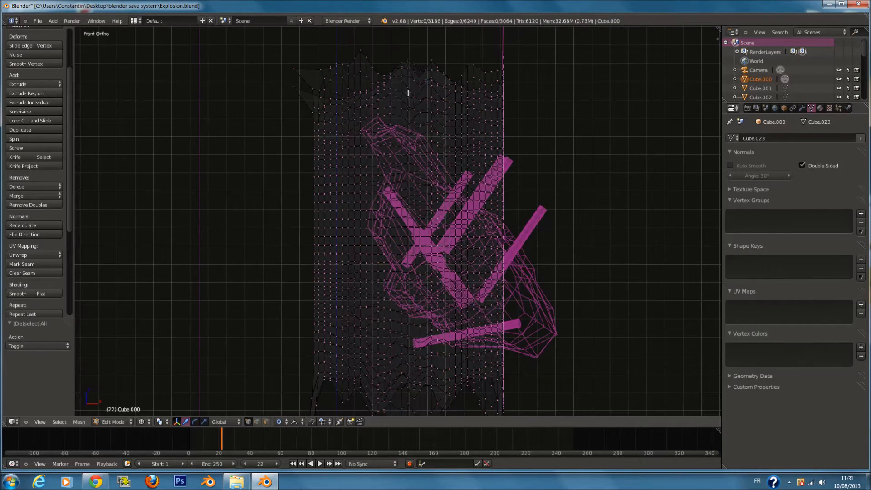
scroll(406, 91, down, 1)
key(Tab)
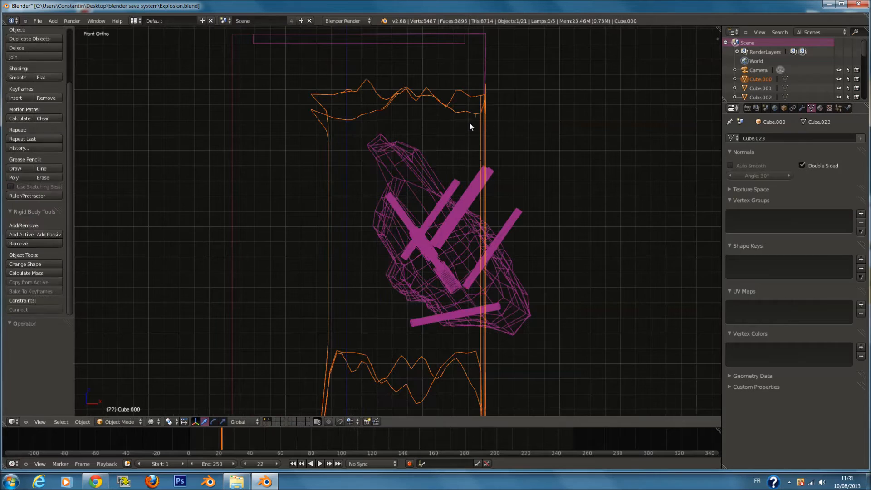
key(Delete)
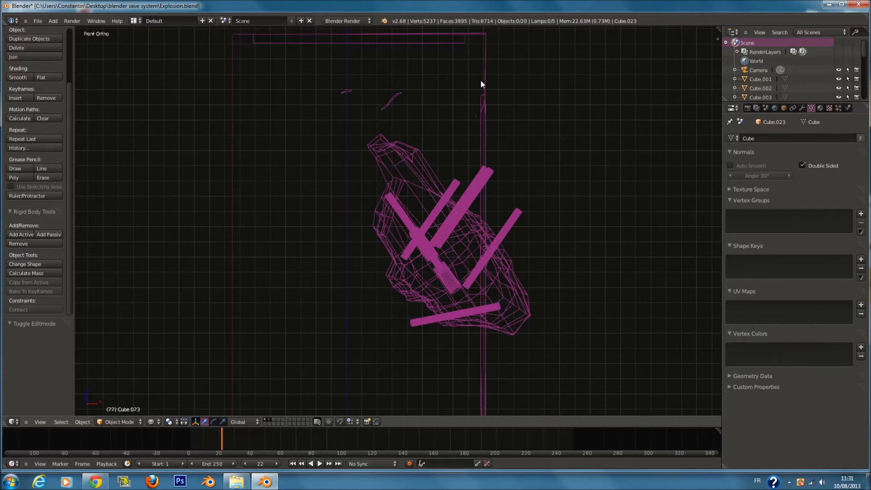
Select the tower's entire mesh and unwrap it with Smart UV Project using the default settings.
key(Tab)
scroll(504, 219, down, 7)
shift+scroll(493, 235, down, 5)
key(a)
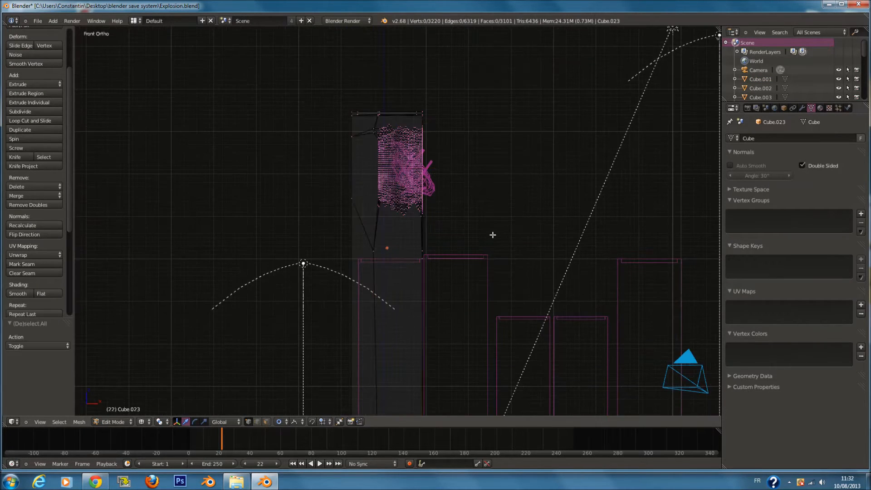
scroll(493, 235, down, 2)
key(a)
key(u)
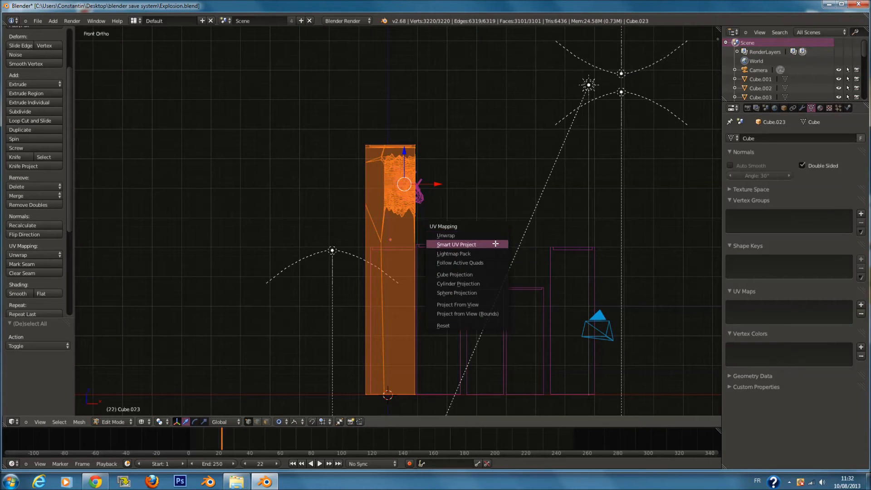
click(495, 243)
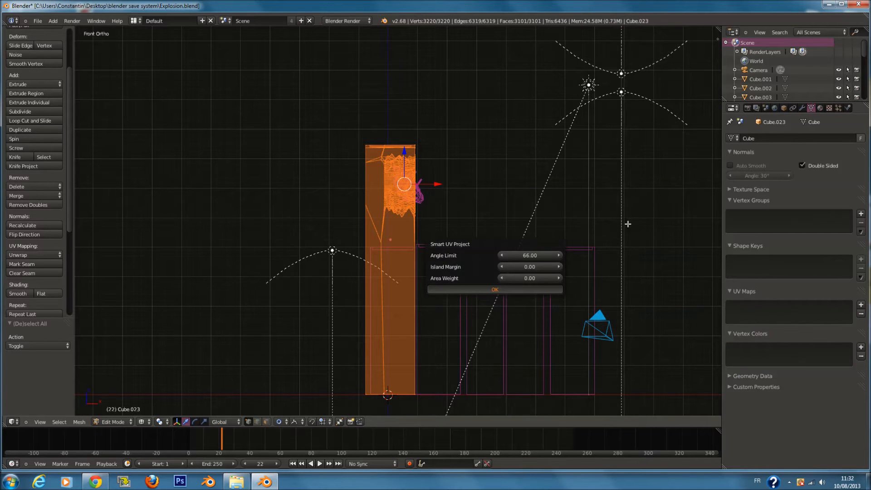
scroll(636, 199, up, 2)
key(Tab)
Split the 3D view, open a UV/Image Editor beside it, and unlink the Viewer Node image to show the tower's UV layout.
drag(718, 29, 435, 318)
click(446, 421)
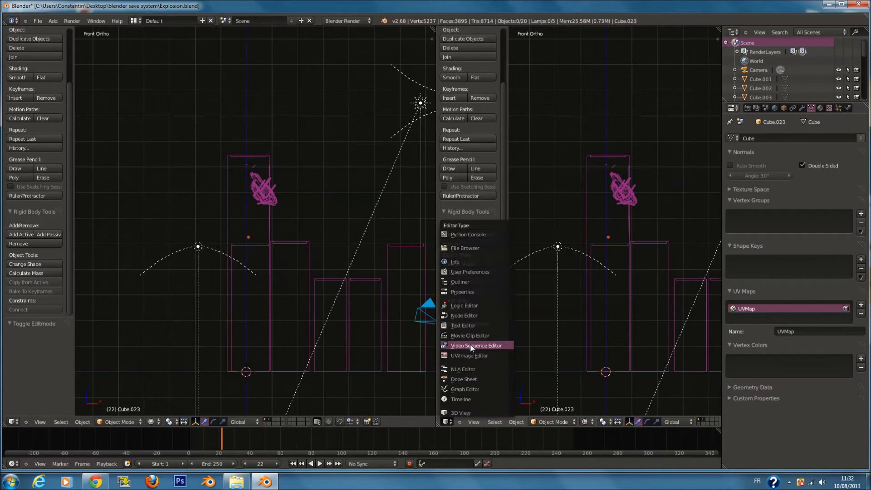
click(474, 358)
key(Tab)
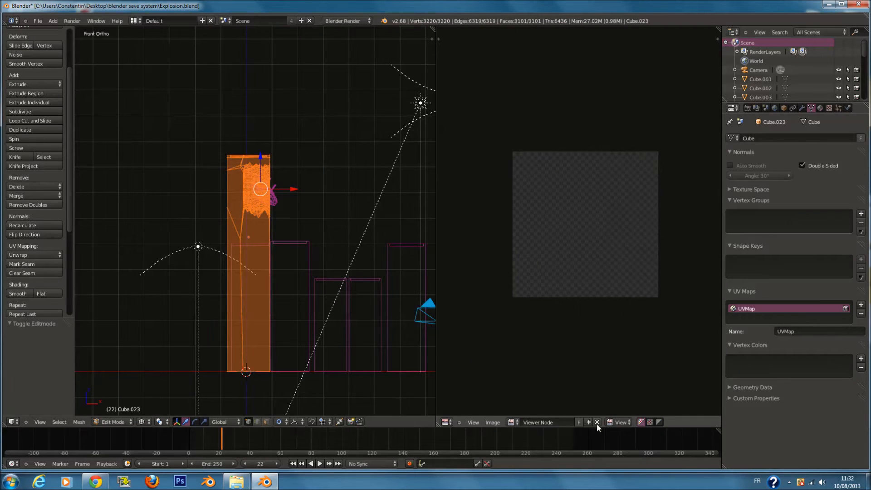
click(596, 421)
scroll(562, 318, up, 4)
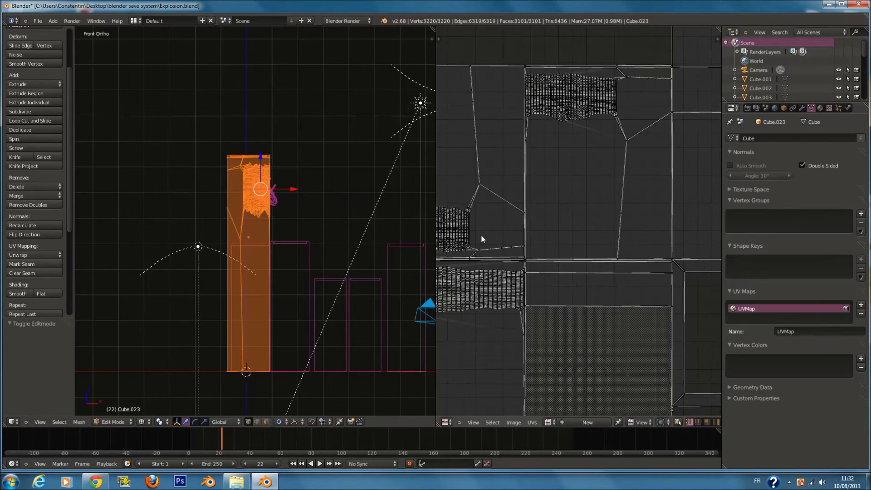
Return to Object Mode with solid display and assign the existing Bulding3 material to the tower.
key(Tab)
middle_drag(386, 234, 304, 254)
key(z)
click(820, 108)
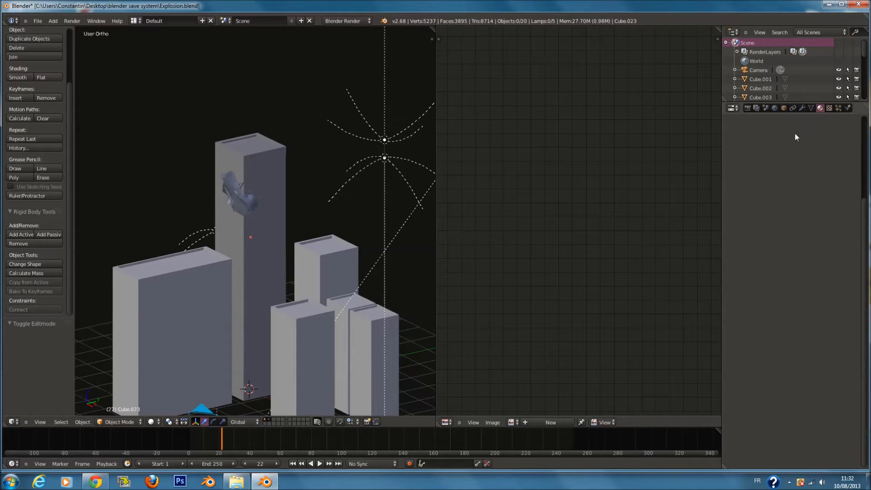
click(731, 168)
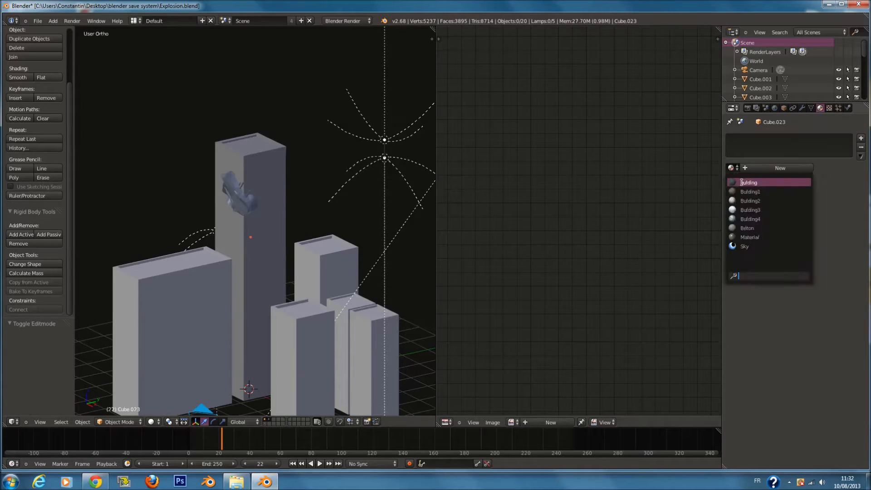
click(766, 210)
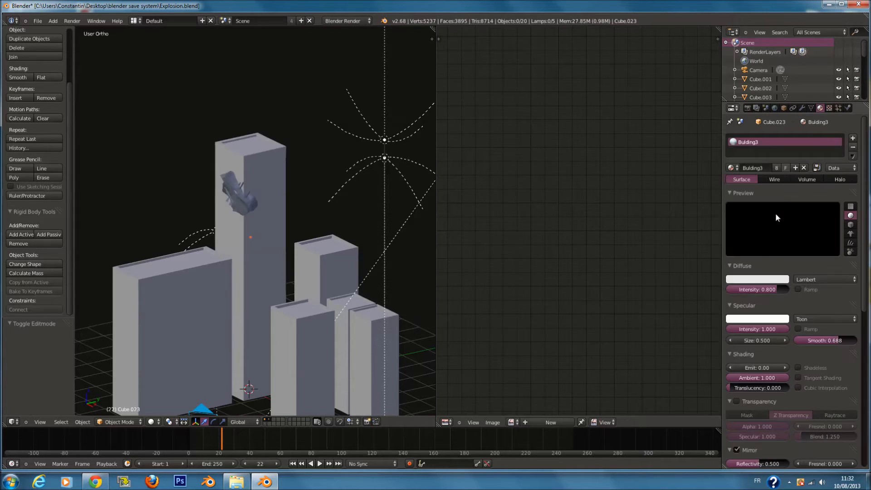
Disable Mirror on the Bulding3 material and display the scene with textured shading to inspect the tower.
scroll(809, 353, down, 5)
click(737, 357)
click(153, 422)
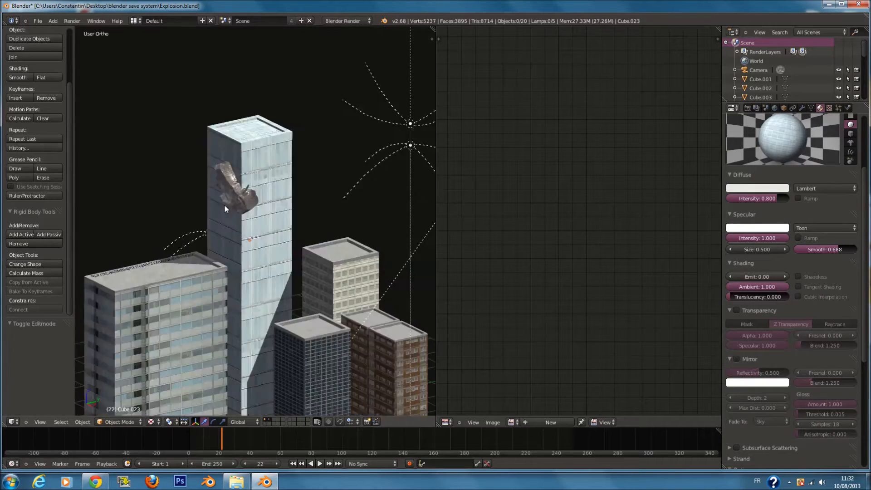
scroll(225, 199, up, 6)
scroll(188, 206, down, 2)
middle_drag(202, 211, 248, 217)
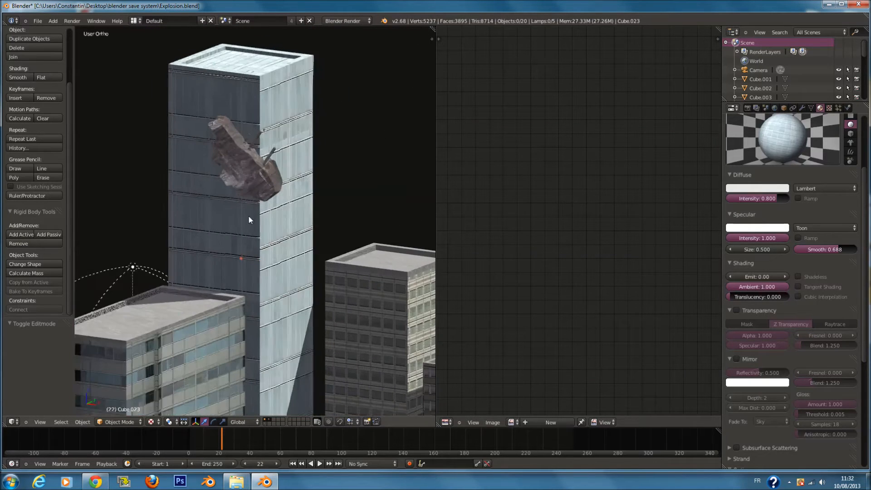
Set the Bulding3 texture's mapping size to 5 in X and 5 in Y, and save over the existing file.
click(829, 107)
scroll(819, 364, down, 3)
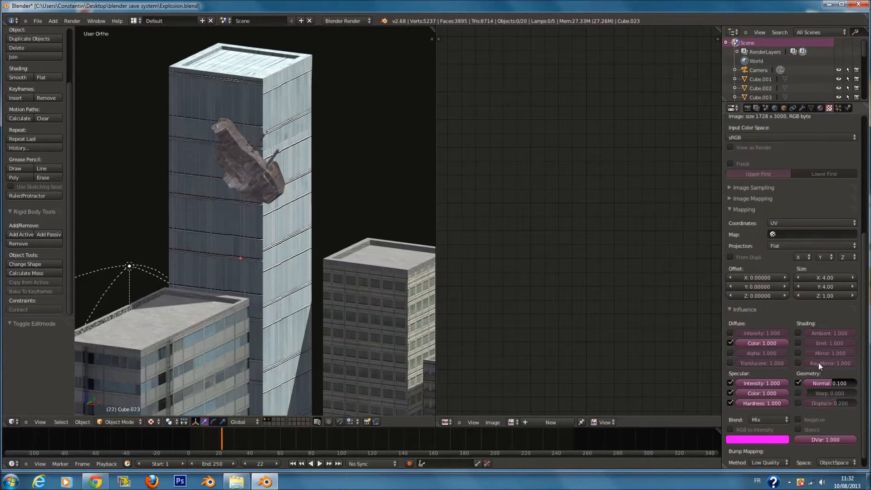
click(827, 277)
key(BackSpace)
text(4)
key(Return)
key(Return)
click(827, 287)
key(BackSpace)
text(5)
key(Return)
key(ctrl+s)
key(Return)
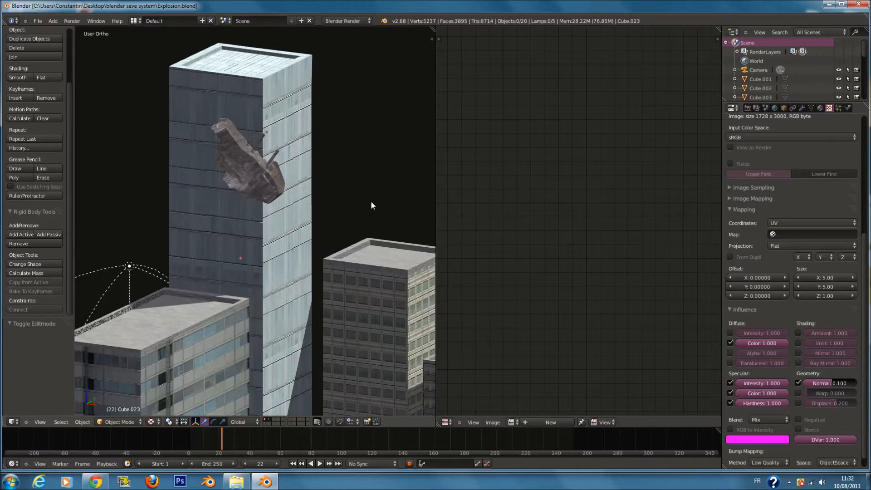
Select only the roof vertices of the tower in the front wireframe view.
scroll(371, 201, up, 1)
key(KP_1)
shift+middle_drag(370, 174, 371, 322)
key(Tab)
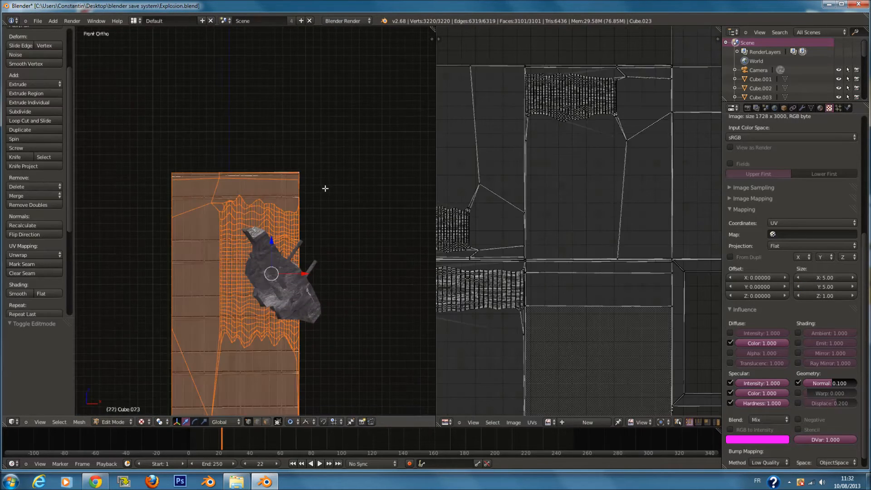
key(a)
key(z)
scroll(194, 132, up, 3)
key(c)
mouse_move(145, 127)
mouse_down()
mouse_move(130, 128)
mouse_move(366, 128)
mouse_up()
right_click(366, 127)
Add a second material slot to the tower and choose the existing material named Material for it.
click(820, 108)
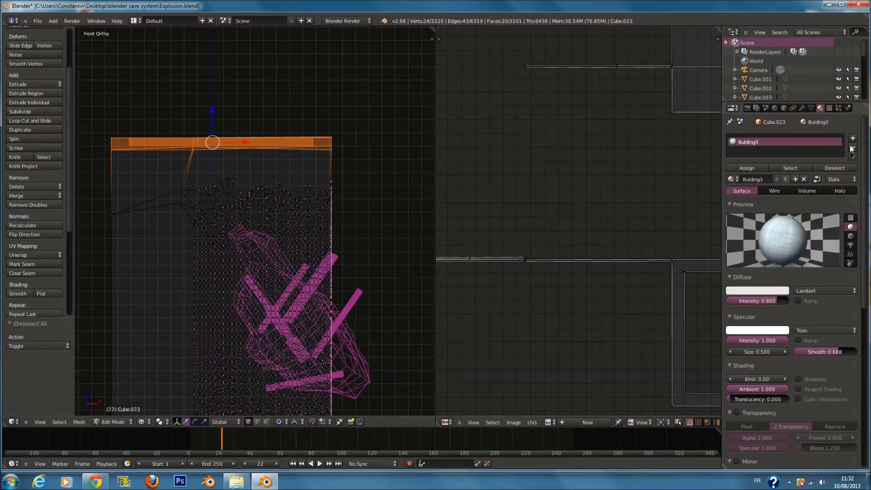
click(854, 139)
click(731, 179)
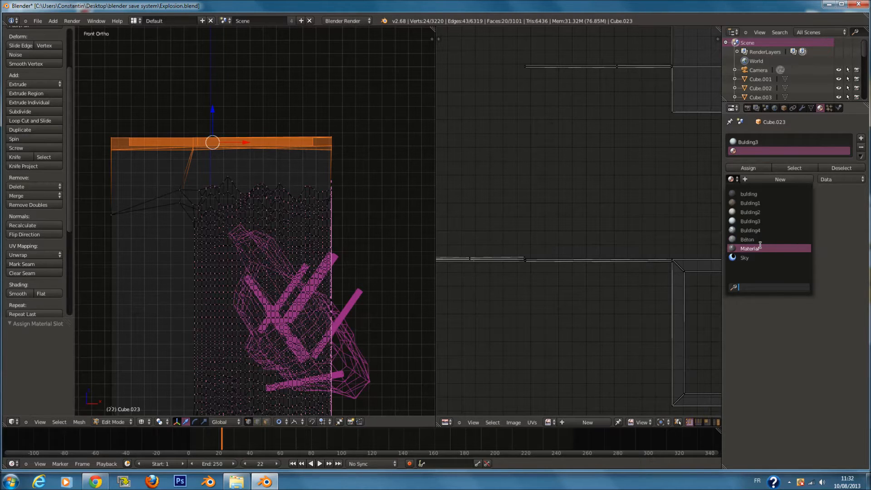
click(760, 248)
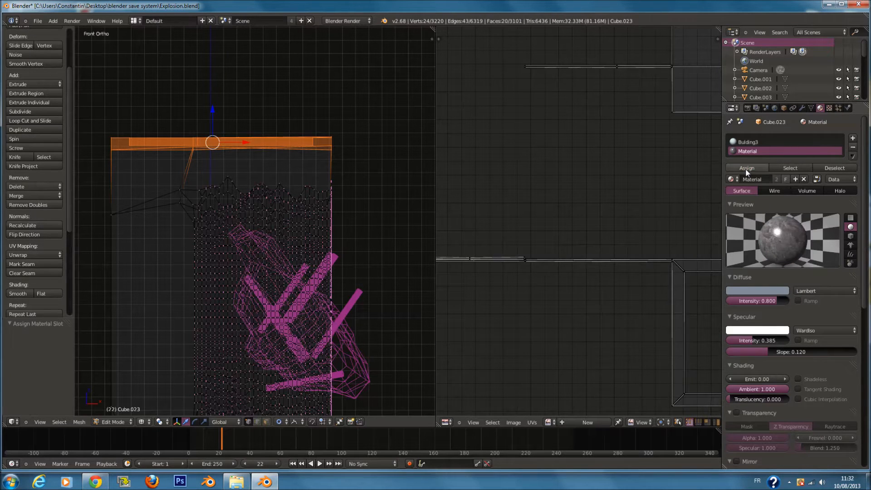
Switch the tower's second material slot to the existing Béton material and display the tower in solid shading.
click(731, 179)
click(760, 239)
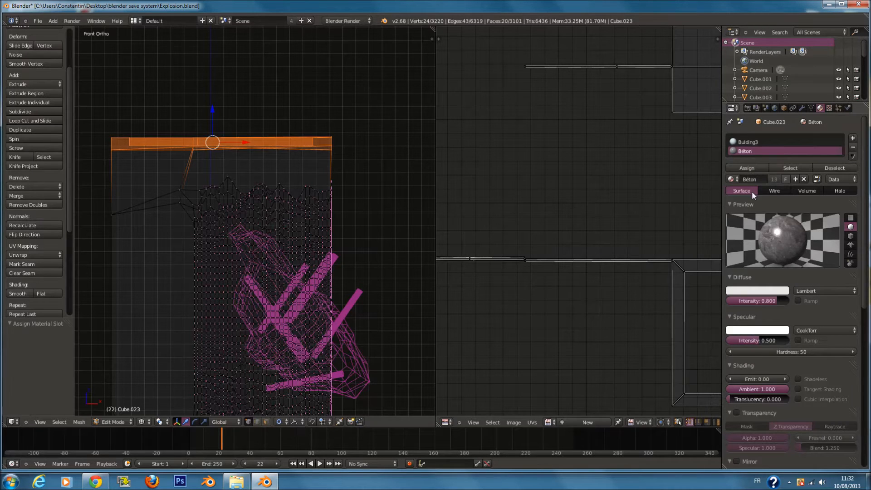
key(Tab)
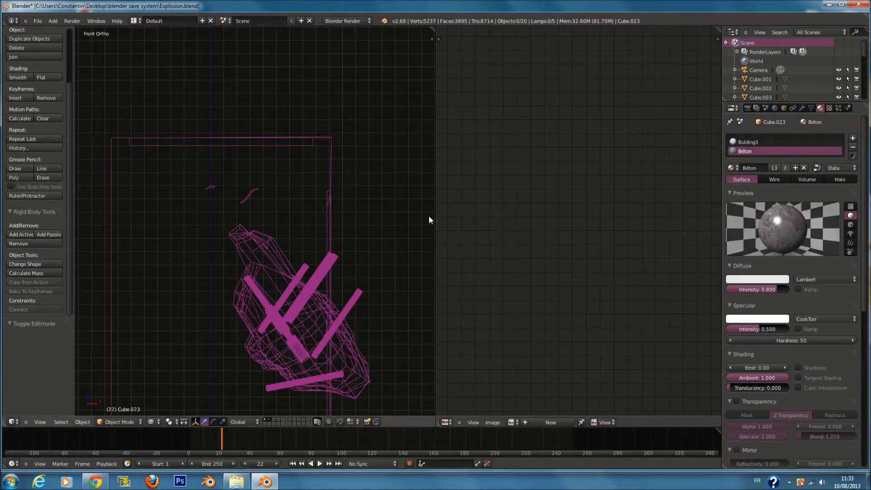
key(Tab)
key(z)
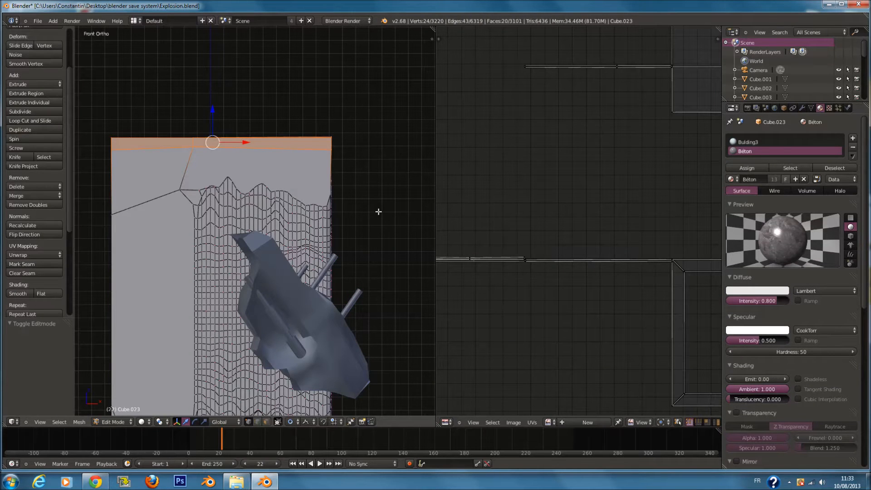
key(Tab)
middle_drag(299, 290, 292, 267)
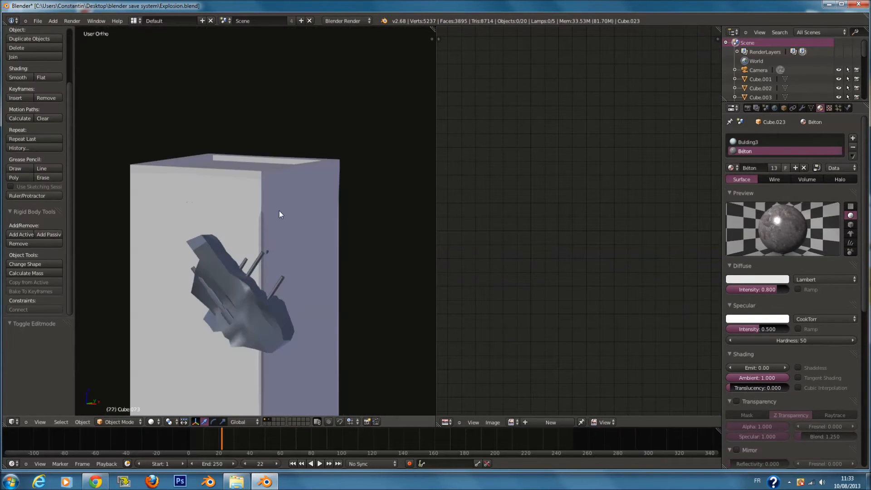
Look at the scene through the camera and move the timeline to frame 20.
key(KP_0)
key(a)
mouse_move(217, 438)
mouse_down()
mouse_move(191, 438)
mouse_move(222, 439)
mouse_move(216, 435)
mouse_up()
key(Tab)
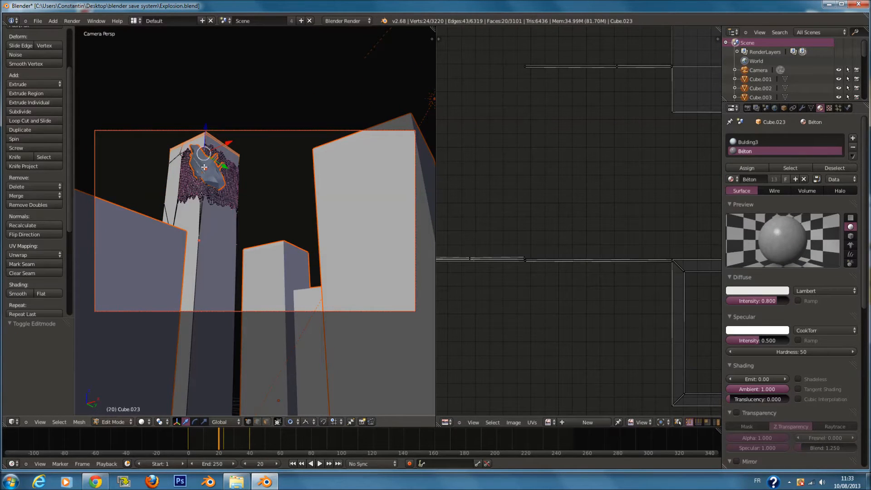
Open the tower mesh for editing in the front wireframe view.
key(KP_1)
scroll(231, 190, down, 4)
shift+scroll(266, 218, down, 5)
key(Tab)
right_click(303, 246)
key(Tab)
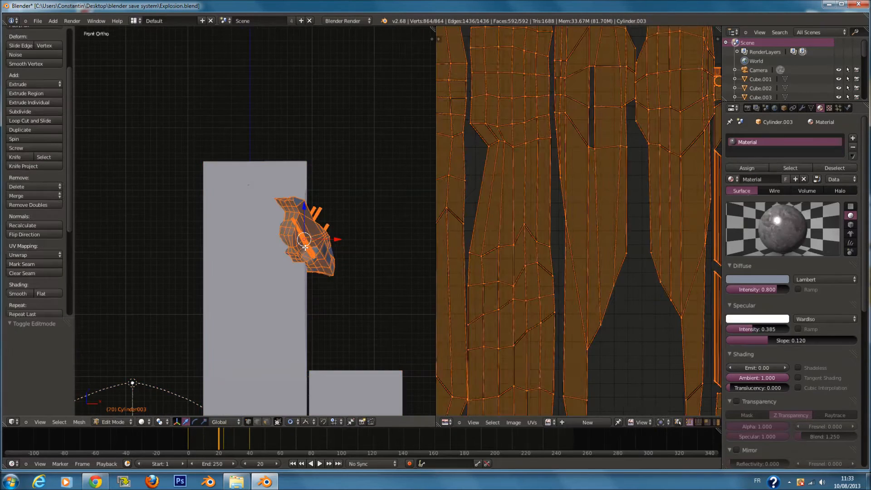
scroll(304, 247, up, 3)
key(z)
key(Tab)
right_click(321, 238)
key(Tab)
key(a)
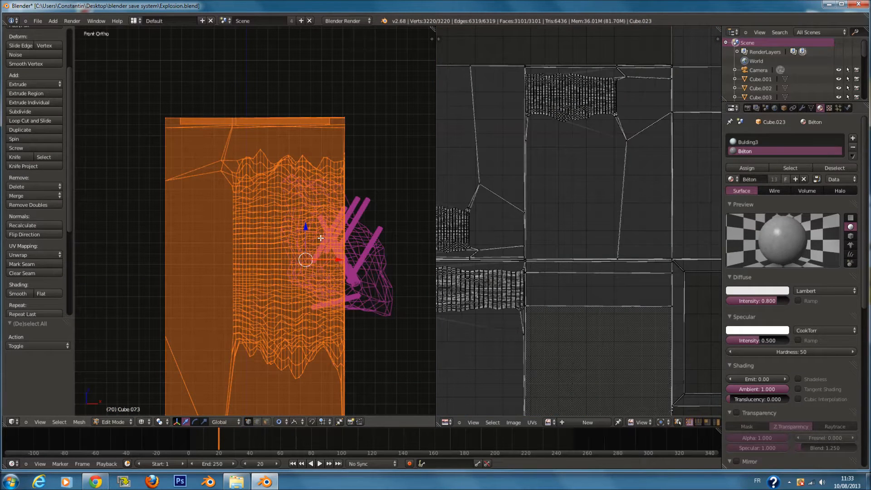
Circle-select the faces of the tower's densely subdivided jagged area and remove stray faces around it from the selection.
key(a)
key(c)
mouse_move(253, 203)
mouse_down()
mouse_move(268, 185)
mouse_move(317, 195)
mouse_move(300, 295)
mouse_move(283, 266)
mouse_move(282, 313)
mouse_move(346, 345)
mouse_up()
right_click(345, 343)
scroll(167, 279, down, 1)
key(c)
right_click(169, 278)
key(c)
middle_click(183, 271)
right_click(171, 255)
scroll(312, 364, down, 3)
key(c)
middle_drag(311, 349, 312, 337)
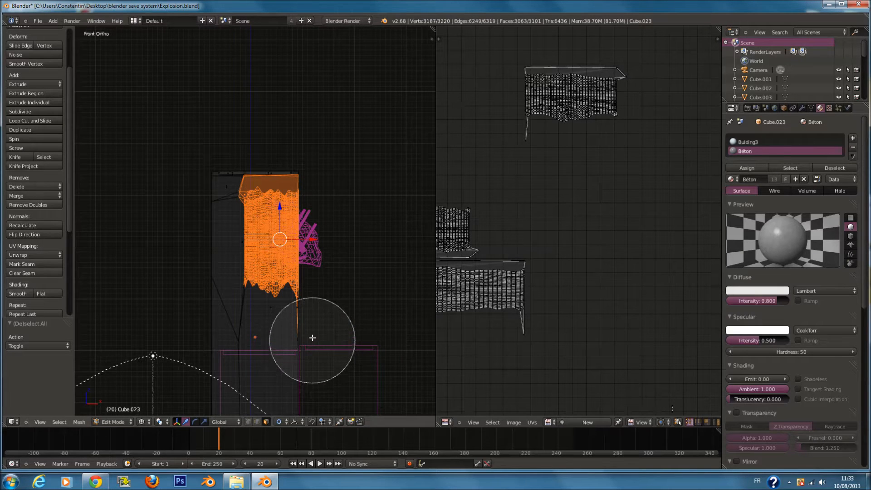
right_click(287, 342)
Deselect the remaining large wall faces just below the jagged area's lower edge.
scroll(287, 342, up, 4)
key(c)
middle_click(361, 389)
right_click(362, 389)
shift+middle_drag(362, 389, 361, 268)
scroll(361, 278, up, 2)
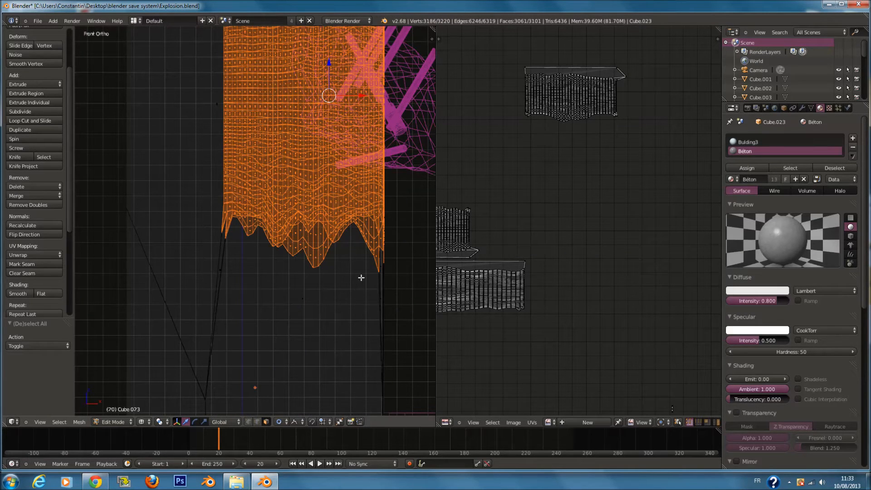
Deselect the large wall faces above the jagged edge on the different sides of the tower.
shift+scroll(360, 268, up, 19)
scroll(329, 177, up, 1)
key(c)
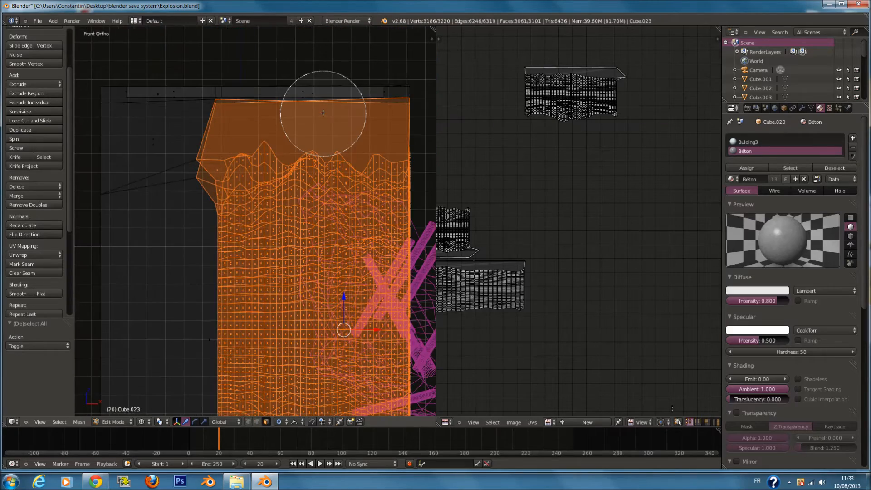
right_click(177, 155)
mouse_move(338, 150)
middle_down()
mouse_move(274, 159)
mouse_move(230, 153)
middle_up()
key(c)
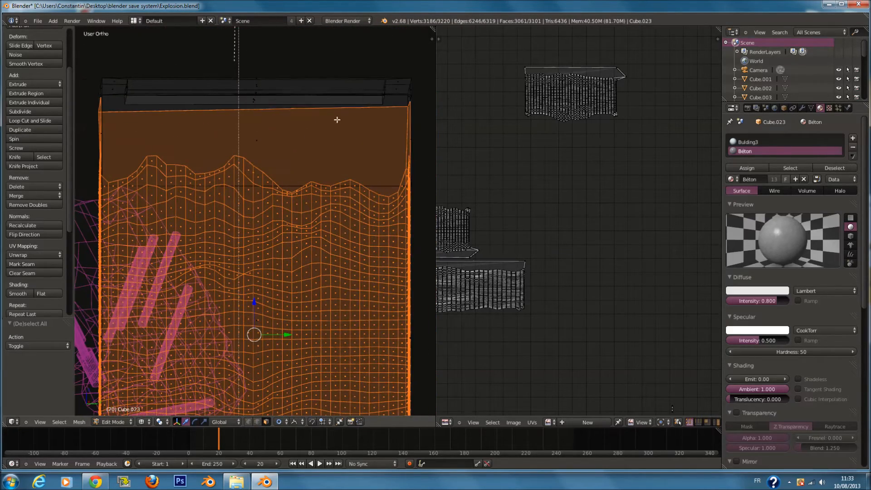
right_click(333, 123)
key(z)
shift+right_click(308, 138)
shift+right_click(307, 137)
middle_drag(359, 142, 298, 150)
shift+right_click(297, 150)
shift+right_click(297, 150)
shift+right_click(298, 150)
middle_drag(212, 157, 320, 191)
Separate the selected jagged faces from the tower as their own object and open that object for editing in wireframe.
key(p)
click(330, 195)
key(KP_1)
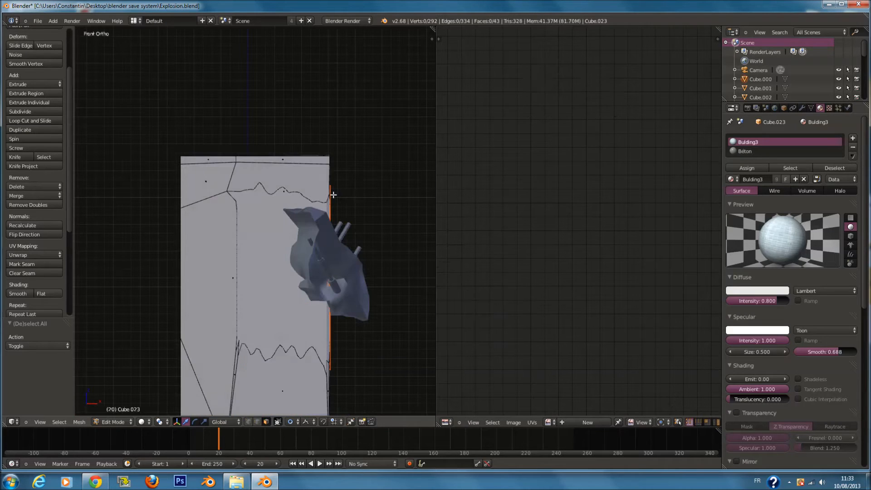
key(Tab)
scroll(319, 228, down, 1)
right_click(277, 256)
key(Tab)
key(z)
key(a)
key(c)
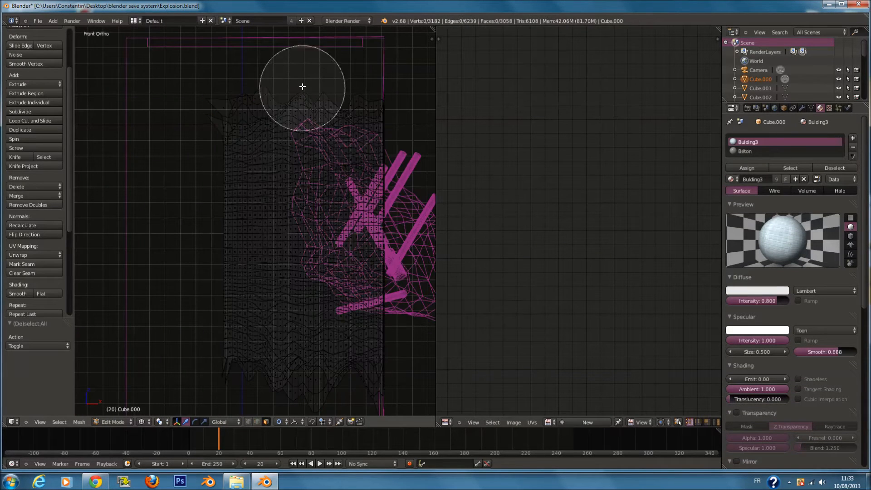
Circle-select an irregular vertical patch of faces behind the debris on the jagged object.
drag(302, 84, 274, 203)
middle_drag(293, 205, 303, 210)
key(c)
drag(290, 214, 281, 338)
scroll(400, 205, down, 1)
right_click(420, 187)
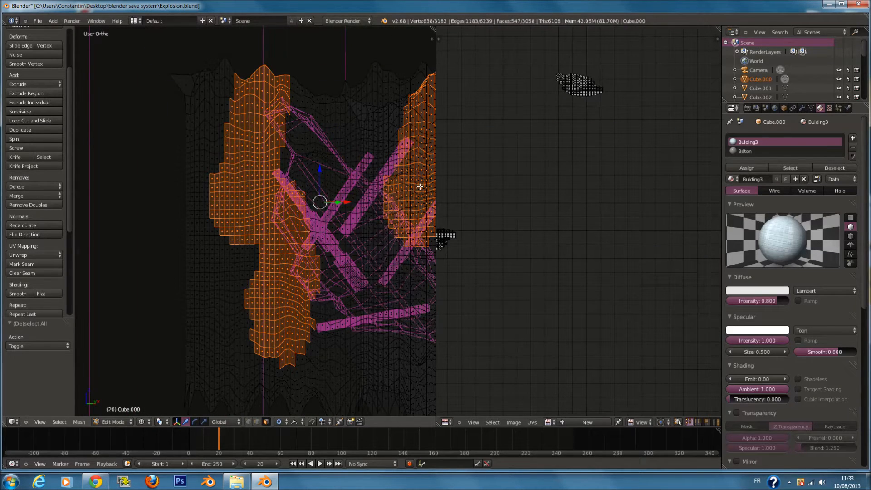
Deselect the patch caught on the rear wall and separate the remaining patch as its own object.
scroll(420, 186, down, 3)
key(c)
scroll(371, 144, down, 3)
middle_drag(366, 127, 352, 241)
right_click(353, 242)
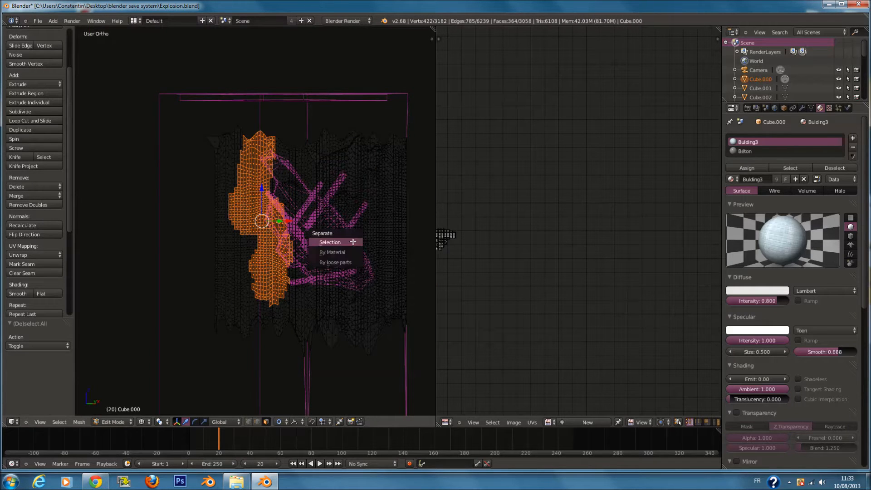
click(353, 242)
key(z)
middle_drag(373, 204, 341, 199)
key(a)
key(a)
key(c)
mouse_move(277, 115)
mouse_down()
mouse_move(310, 215)
mouse_move(337, 236)
mouse_up()
right_click(337, 233)
key(a)
mouse_move(310, 229)
middle_down()
mouse_move(333, 222)
mouse_move(292, 240)
middle_up()
scroll(335, 238, up, 2)
key(a)
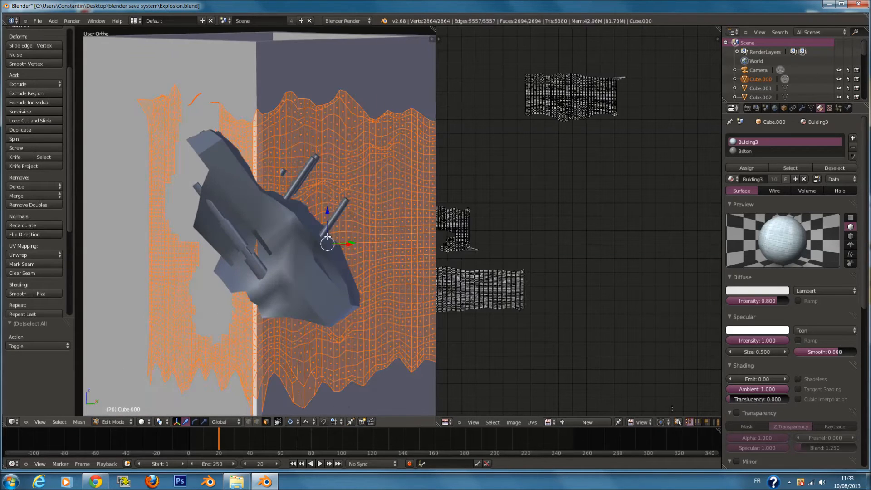
Circle-select the jagged object's faces around the debris along the tower corner and separate them as another piece.
key(a)
key(c)
drag(265, 159, 268, 150)
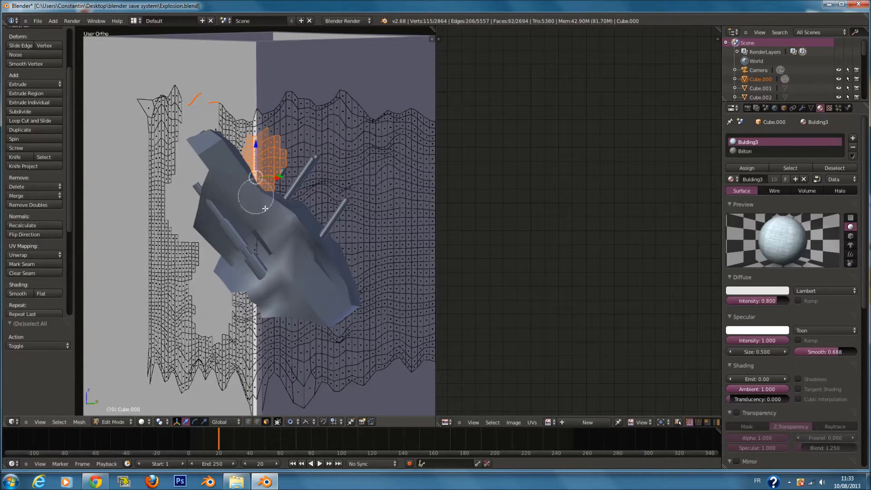
drag(347, 254, 338, 233)
drag(278, 306, 239, 343)
key(p)
click(336, 317)
Examine the separated wall pieces around the debris in solid and wireframe display.
scroll(338, 317, down, 2)
key(Tab)
middle_drag(327, 267, 304, 281)
key(Tab)
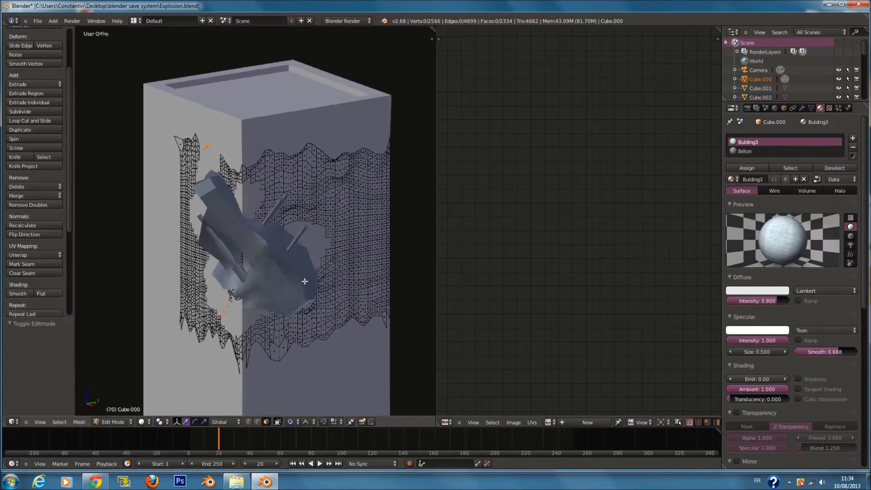
scroll(304, 281, up, 1)
key(Tab)
key(z)
right_click(334, 233)
key(Tab)
key(Tab)
right_click(304, 238)
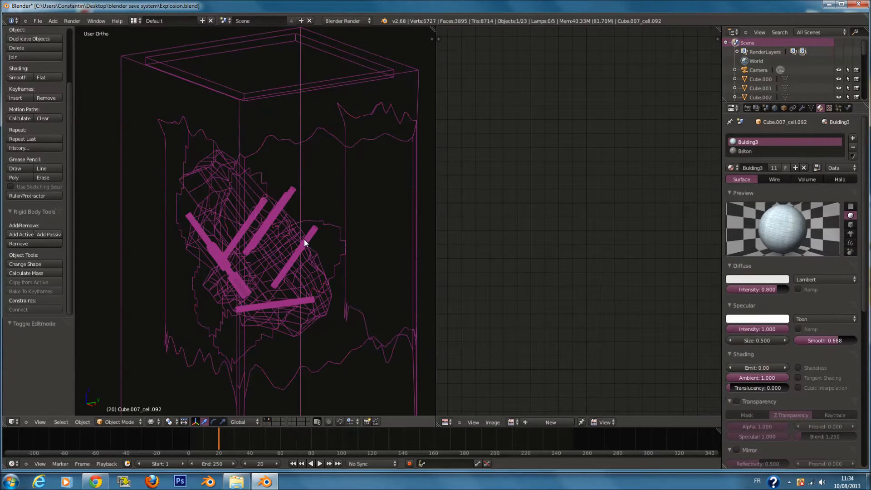
Circle-select the rounded side-wall part of the separated corner piece and separate it as its own object.
middle_drag(319, 223, 305, 244)
right_click(313, 281)
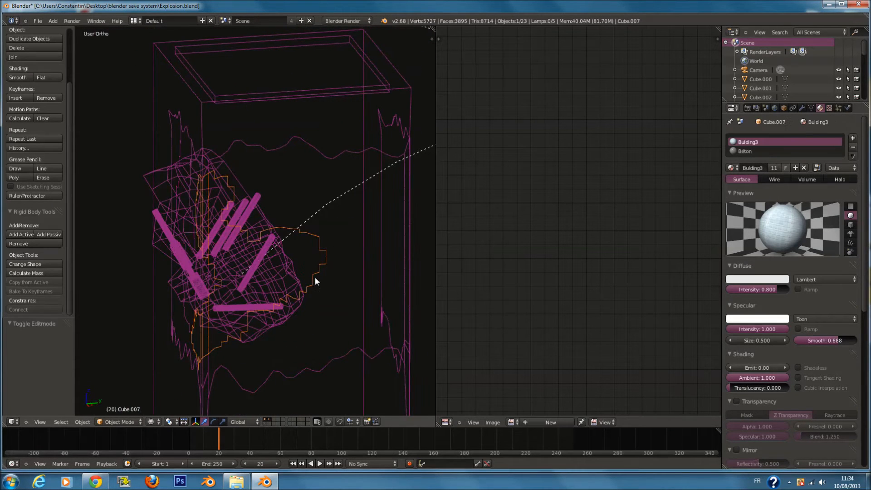
key(Tab)
scroll(322, 272, up, 2)
key(a)
key(c)
scroll(336, 225, down, 6)
drag(334, 240, 312, 264)
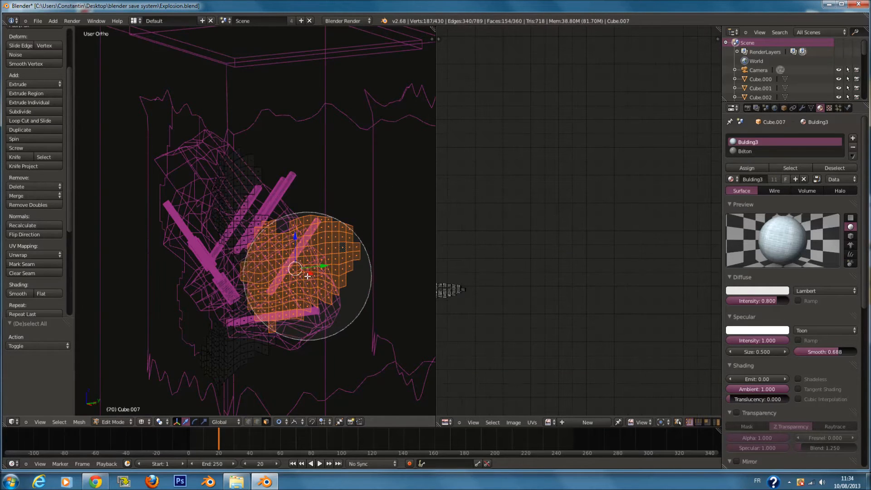
key(x)
click(304, 276)
Select the linked lower chunk of the corner piece and separate it as its own object.
middle_drag(282, 252, 308, 326)
key(l)
key(p)
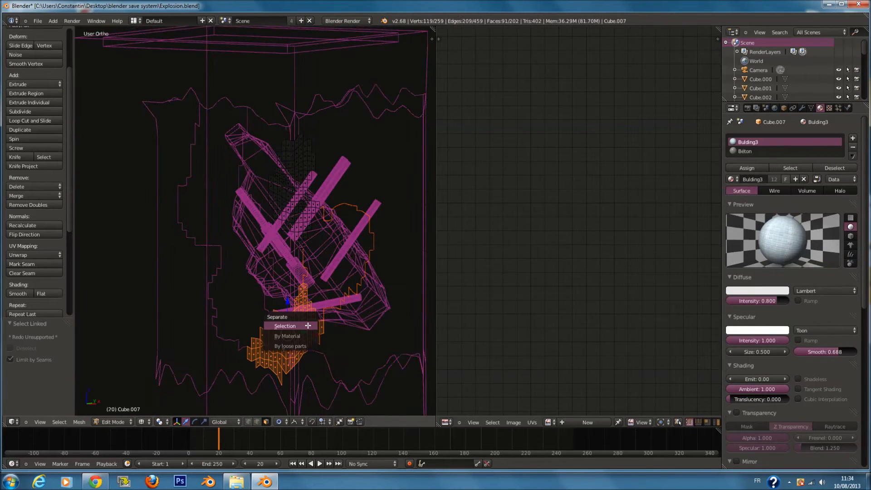
click(308, 326)
key(Tab)
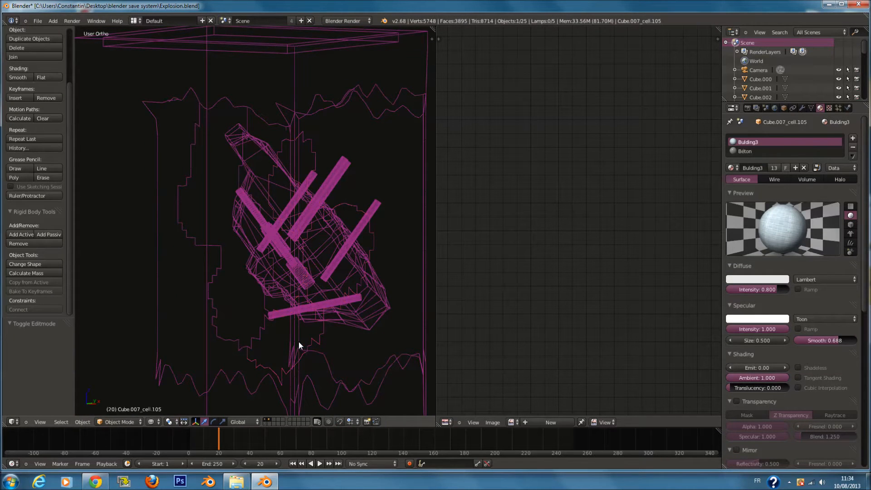
Check how the jagged wall has been divided by viewing and selecting individual pieces from several angles.
key(z)
middle_drag(296, 331, 312, 346)
key(z)
right_click(312, 320)
scroll(309, 314, down, 1)
middle_drag(308, 316, 361, 243)
right_click(312, 229)
key(Tab)
key(Tab)
Circle-select the faces above the debris on the main jagged object and separate them as a new piece.
right_click(312, 132)
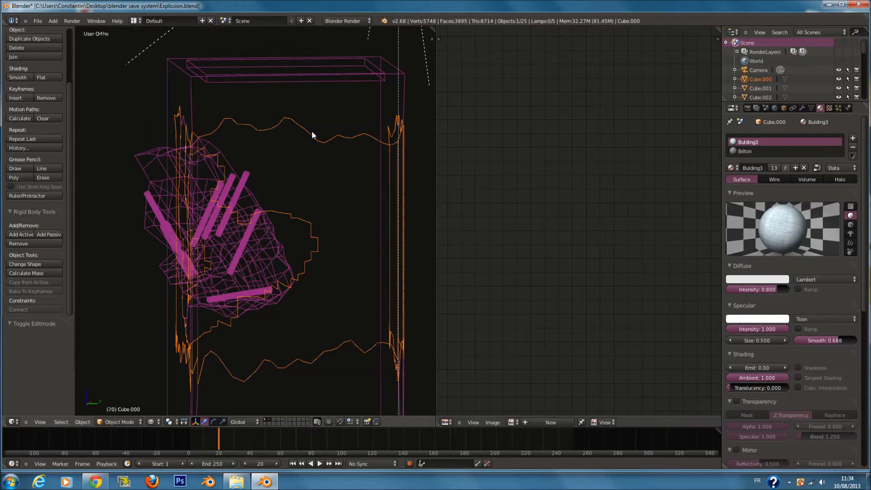
key(Tab)
key(a)
key(a)
key(a)
mouse_move(332, 169)
middle_down()
mouse_move(397, 176)
mouse_move(342, 181)
mouse_move(360, 183)
mouse_move(323, 169)
middle_up()
key(a)
key(c)
drag(296, 148, 308, 173)
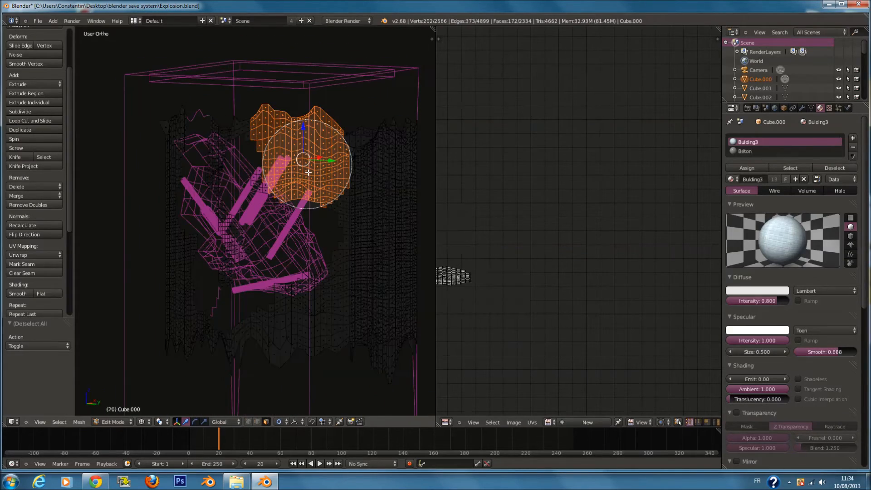
key(Escape)
key(p)
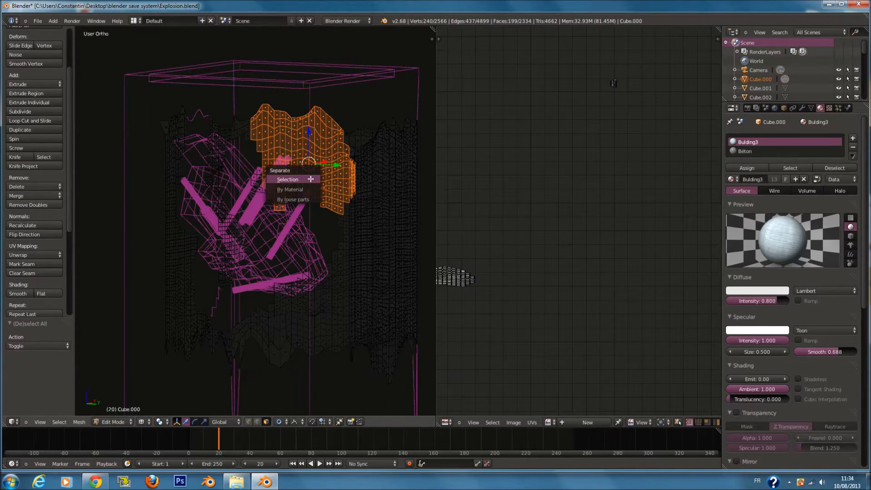
click(301, 177)
Circle-select the faces on the side wall beside the debris on the main jagged object and separate them as a new piece.
key(Tab)
mouse_move(319, 202)
middle_down()
mouse_move(315, 214)
mouse_move(330, 210)
mouse_move(302, 210)
middle_up()
key(z)
scroll(324, 214, up, 2)
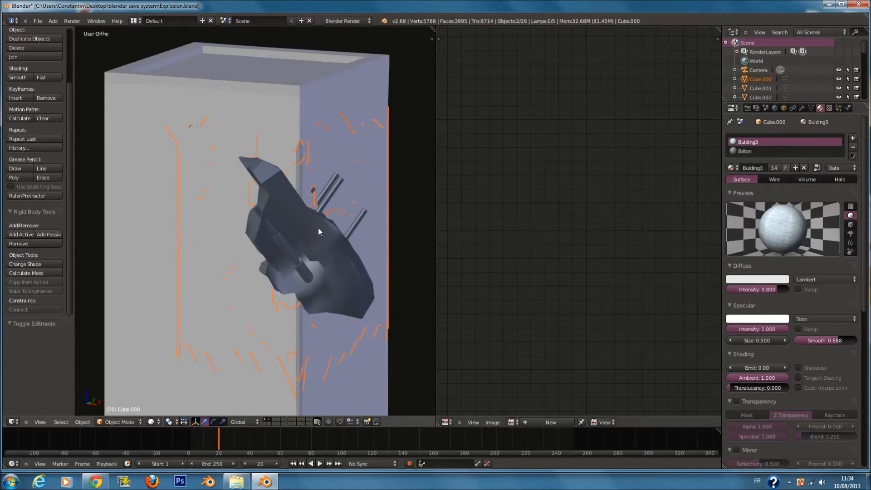
key(Tab)
key(z)
key(a)
key(a)
key(c)
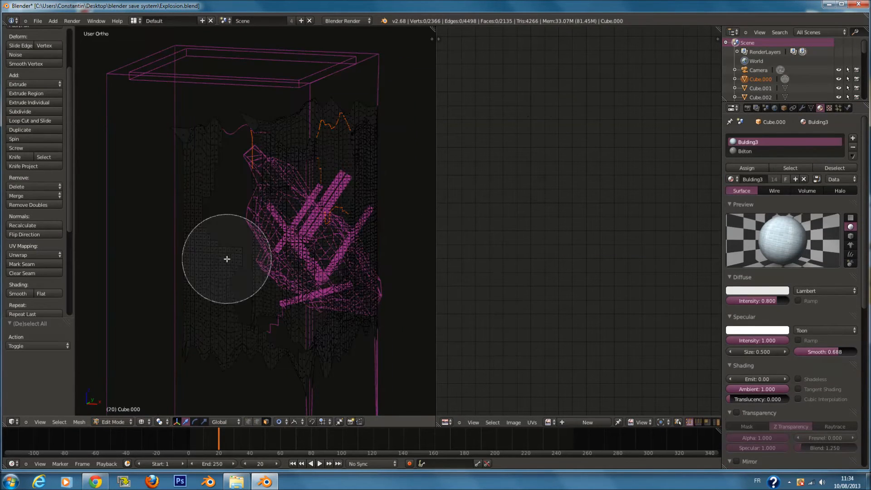
scroll(210, 266, up, 2)
drag(209, 261, 196, 275)
right_click(196, 275)
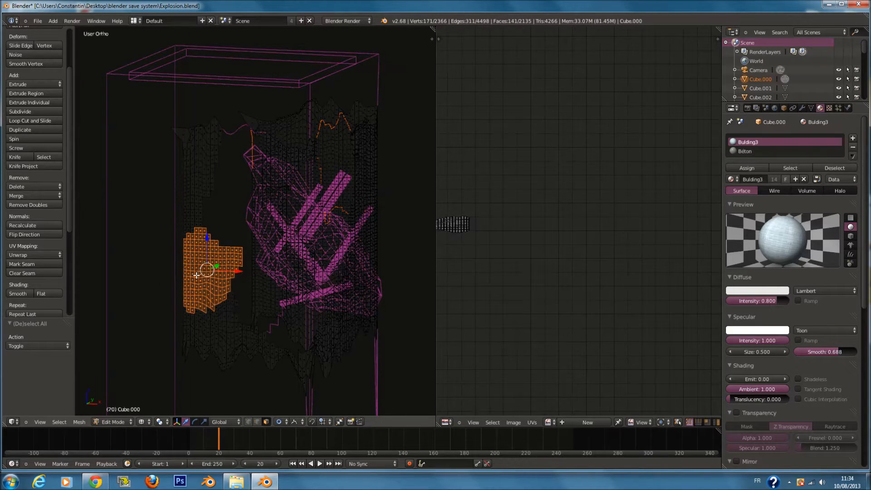
key(p)
click(196, 275)
key(Tab)
Select individual pieces of the jagged wall to check the separation, and save the file over the existing one.
right_click(228, 319)
key(Tab)
key(Tab)
right_drag(228, 320, 236, 311)
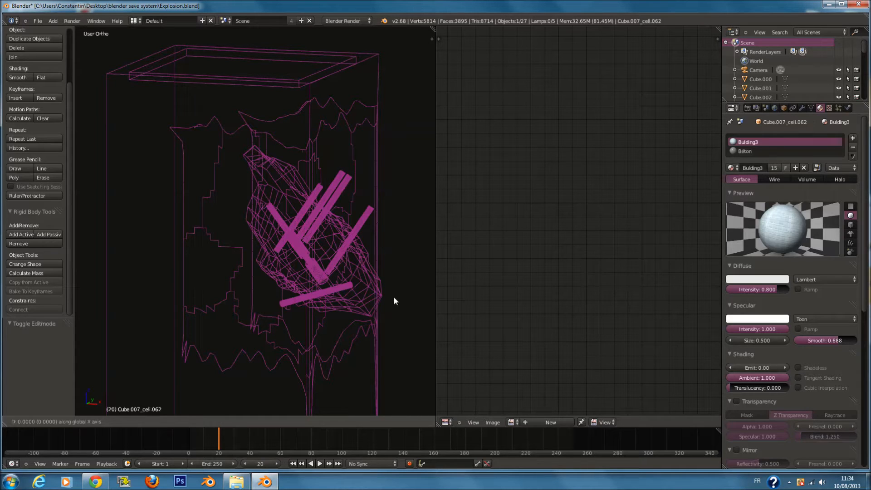
click(397, 314)
scroll(383, 319, down, 1)
scroll(332, 328, up, 1)
key(ctrl+s)
click(332, 328)
Circle-select the faces along the ragged bottom edge of the side wall on the main jagged object and separate them.
shift+scroll(318, 289, down, 6)
scroll(259, 286, up, 3)
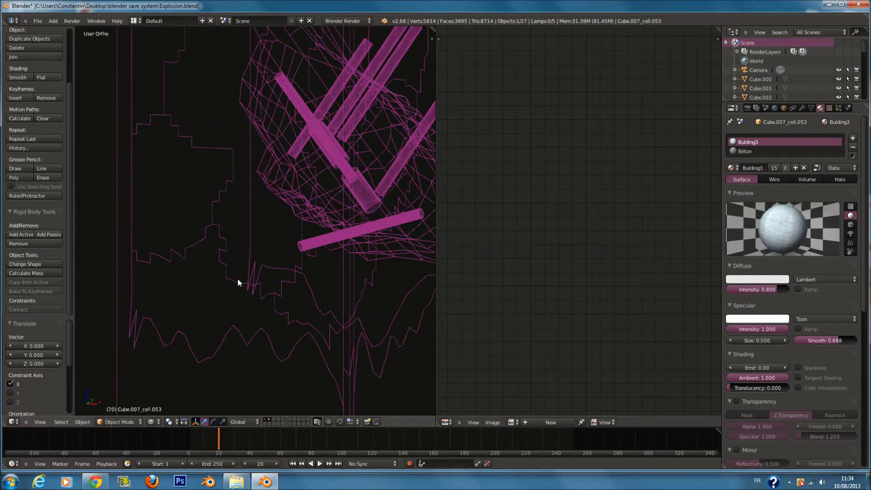
scroll(235, 278, down, 2)
key(z)
right_click(242, 270)
key(z)
key(Tab)
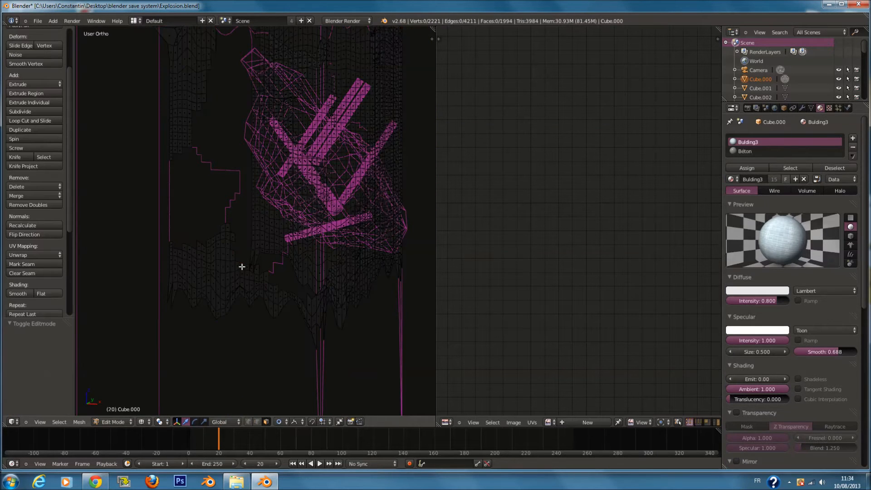
scroll(240, 265, up, 1)
key(a)
key(a)
key(c)
mouse_move(210, 252)
mouse_down()
mouse_move(166, 329)
mouse_move(193, 306)
mouse_move(265, 339)
mouse_up()
right_click(267, 335)
click(245, 335)
key(Tab)
Circle-select the faces below the debris around the tower's corner on the main jagged object and separate them as a new piece.
scroll(286, 295, down, 4)
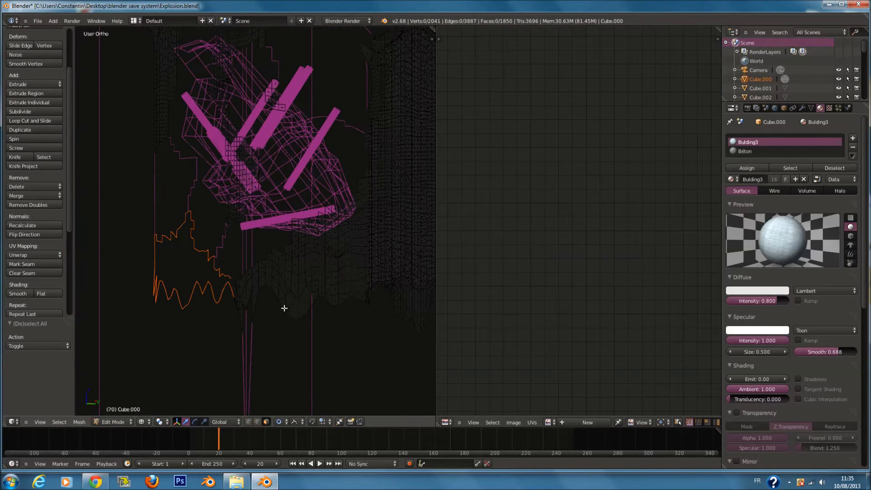
scroll(289, 292, up, 5)
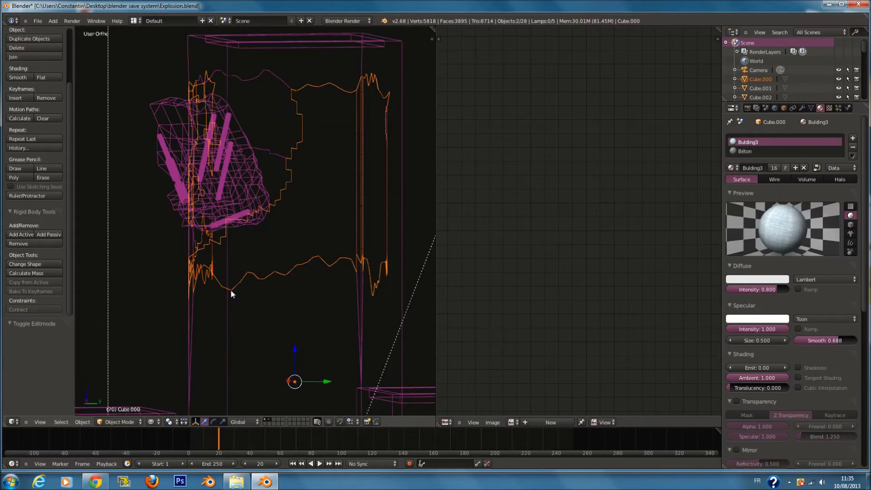
key(Tab)
middle_drag(317, 302, 324, 305)
key(a)
scroll(323, 306, down, 1)
key(c)
right_click(316, 309)
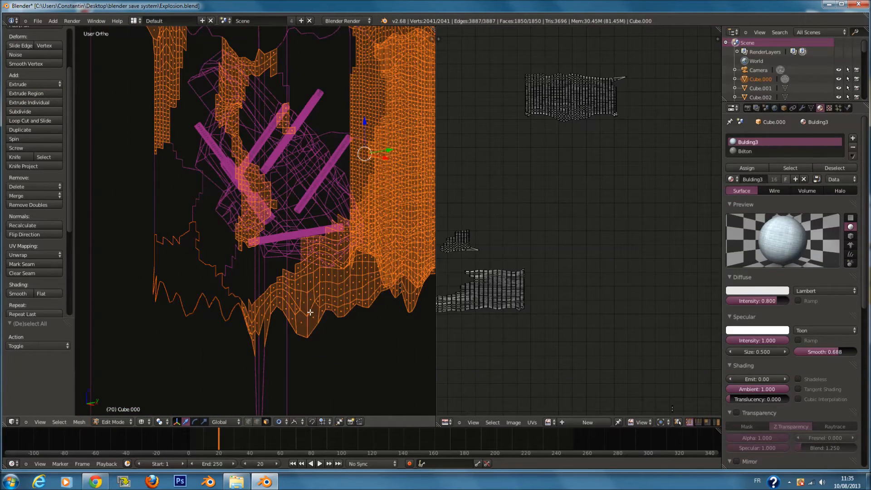
key(a)
key(c)
mouse_move(277, 316)
mouse_down()
mouse_move(300, 292)
mouse_move(348, 294)
mouse_up()
right_click(348, 294)
middle_drag(346, 290, 286, 273)
scroll(317, 273, down, 1)
key(c)
middle_drag(411, 260, 410, 256)
drag(305, 252, 315, 283)
right_click(315, 291)
key(p)
click(314, 295)
key(Tab)
Scrub the animation around the impact frames in camera and perspective views to compare the debris position with the tower wall.
key(z)
key(KP_0)
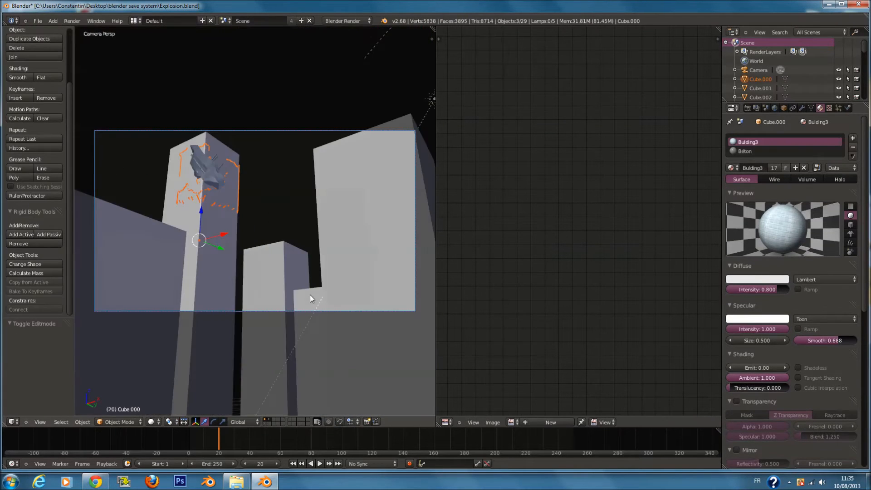
key(a)
drag(233, 436, 188, 435)
key(a)
key(a)
click(218, 436)
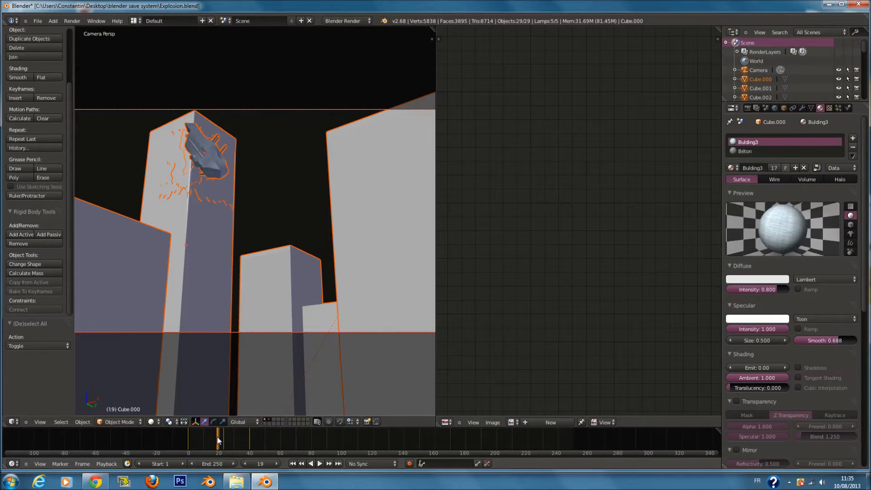
middle_drag(274, 214, 281, 432)
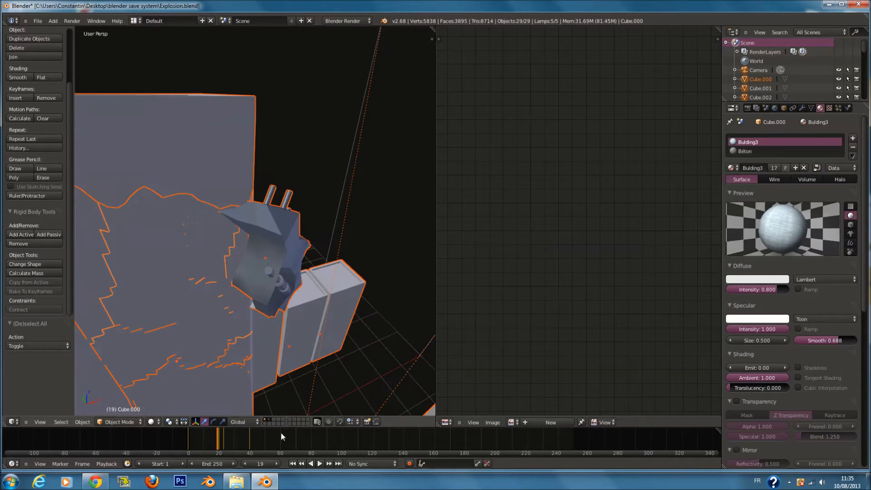
click(214, 442)
drag(215, 442, 216, 442)
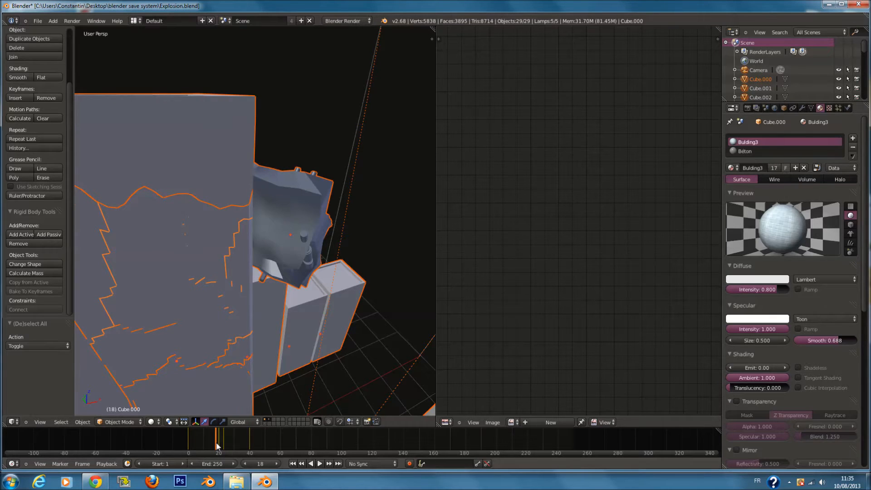
middle_drag(240, 399, 259, 401)
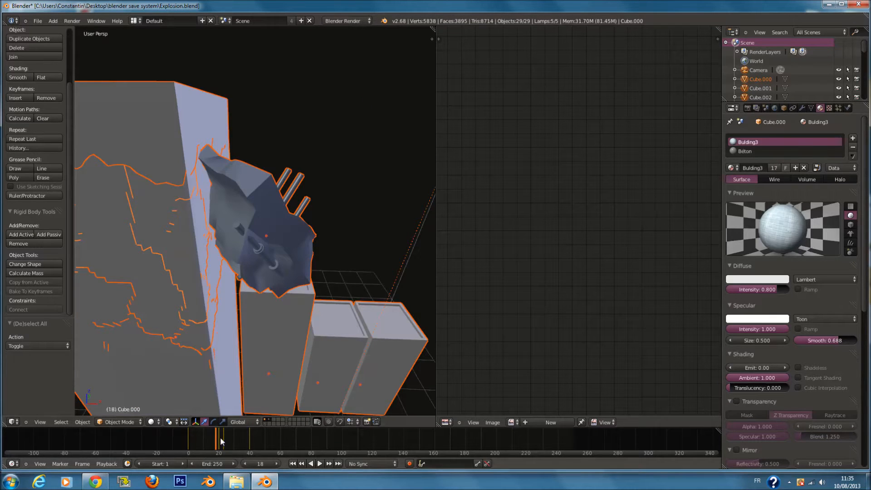
Set the current frame to 19 and save the file over the existing one.
click(276, 463)
middle_drag(277, 245, 293, 241)
key(ctrl+s)
click(293, 241)
Select the small piece on the side wall beside the debris and set its origin to its geometry.
key(z)
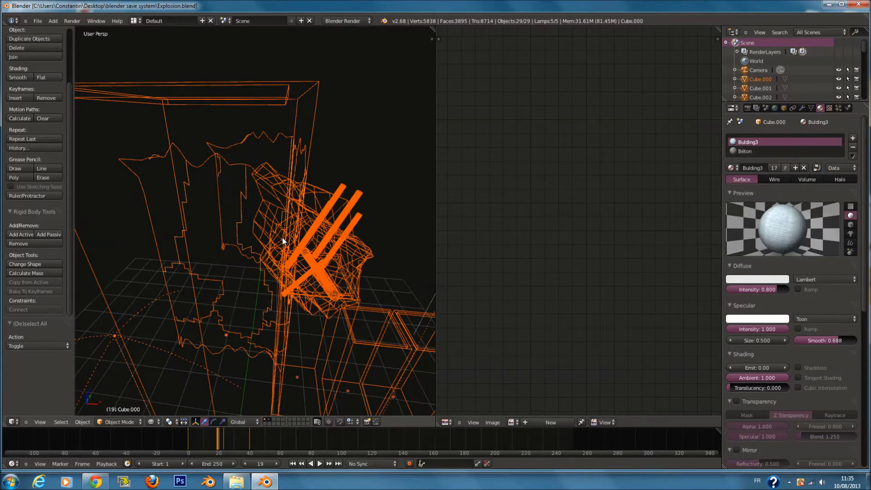
right_click(191, 167)
middle_drag(192, 167, 232, 249)
scroll(224, 253, up, 1)
scroll(232, 249, up, 1)
key(z)
right_click(230, 213)
key(z)
middle_drag(226, 204, 65, 127)
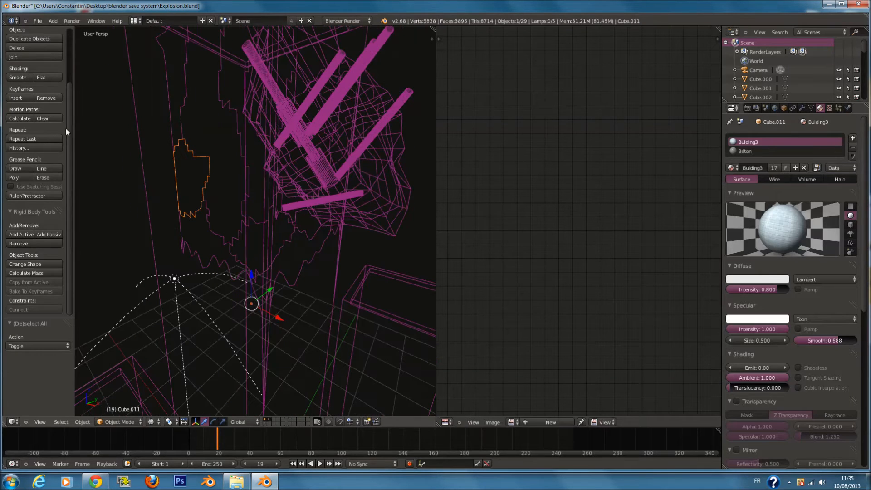
scroll(43, 55, up, 1)
click(39, 39)
click(39, 47)
Select the neighbouring wall piece and set its origin to its geometry.
middle_drag(223, 214, 234, 216)
right_click(244, 240)
click(45, 37)
click(45, 37)
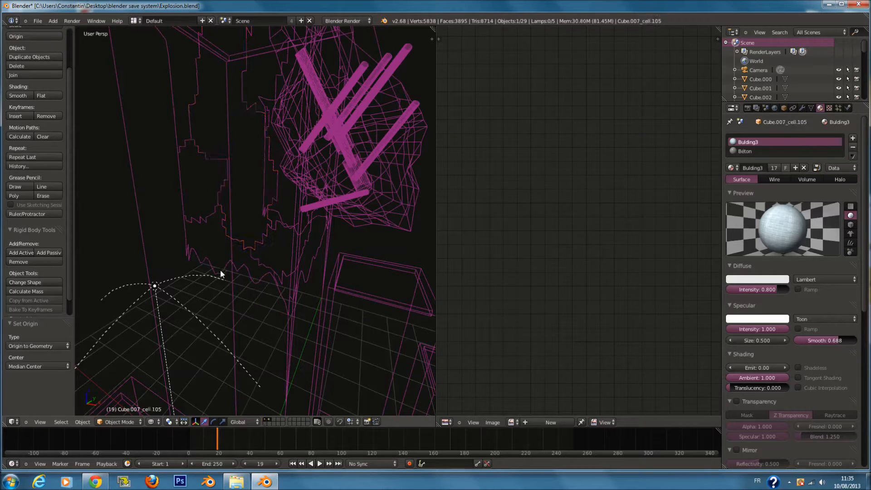
Select the jagged corner piece directly below the debris and set its origin to its geometry.
right_click(268, 236)
scroll(270, 236, up, 1)
key(z)
right_click(277, 236)
key(z)
right_click(311, 248)
middle_drag(308, 247, 251, 159)
right_click(251, 159)
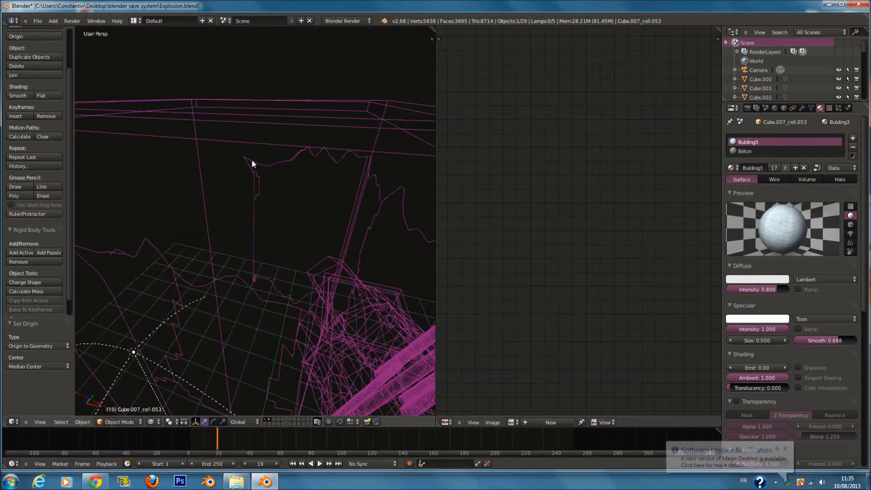
middle_drag(295, 159, 339, 204)
right_click(339, 204)
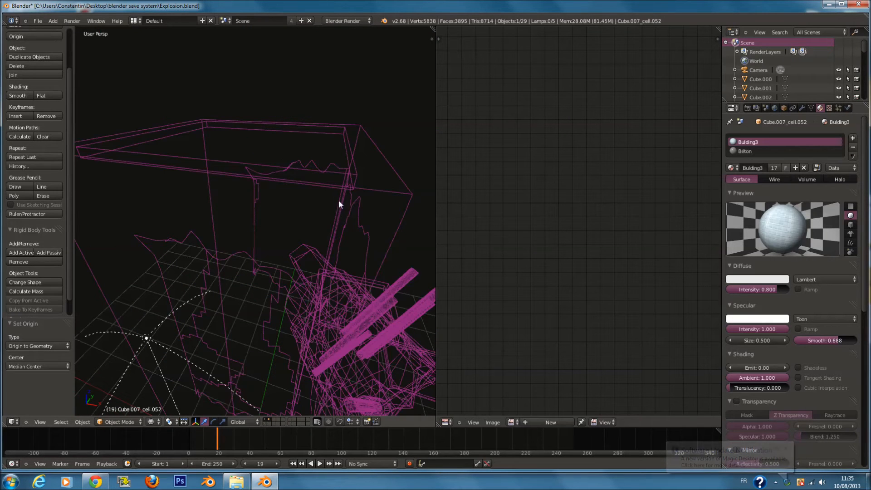
middle_drag(361, 235, 281, 204)
right_click(234, 270)
middle_drag(234, 270, 172, 236)
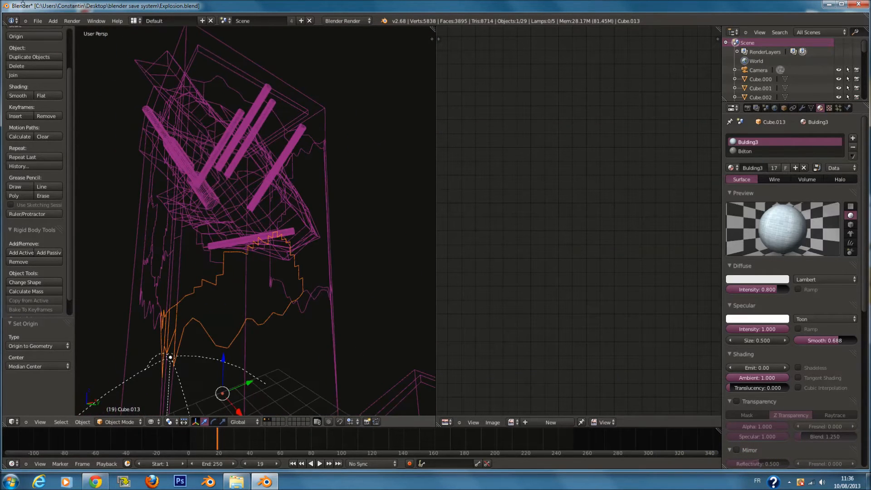
click(37, 37)
click(40, 41)
Select another separated wall piece and set its origin to its geometry.
middle_drag(113, 95, 278, 242)
right_click(287, 257)
click(28, 37)
click(29, 38)
Select the intact tower building around the broken wall pieces and hide it.
right_click(257, 213)
scroll(289, 209, up, 3)
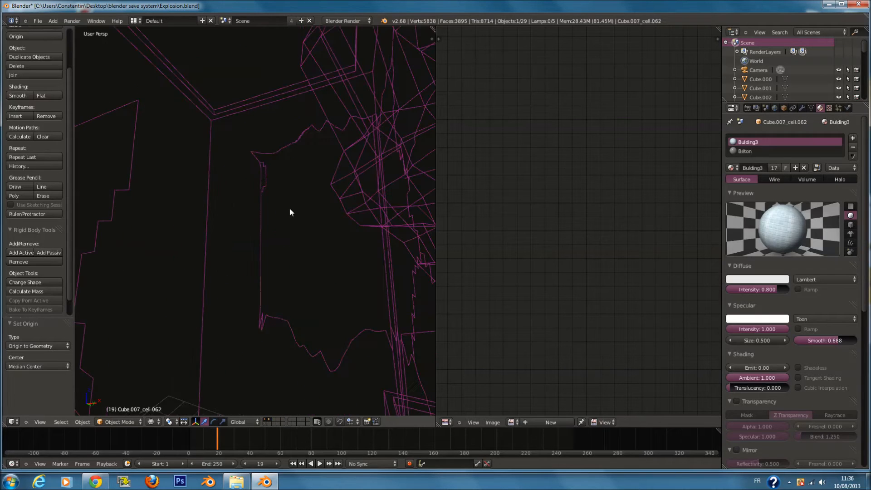
scroll(289, 211, down, 4)
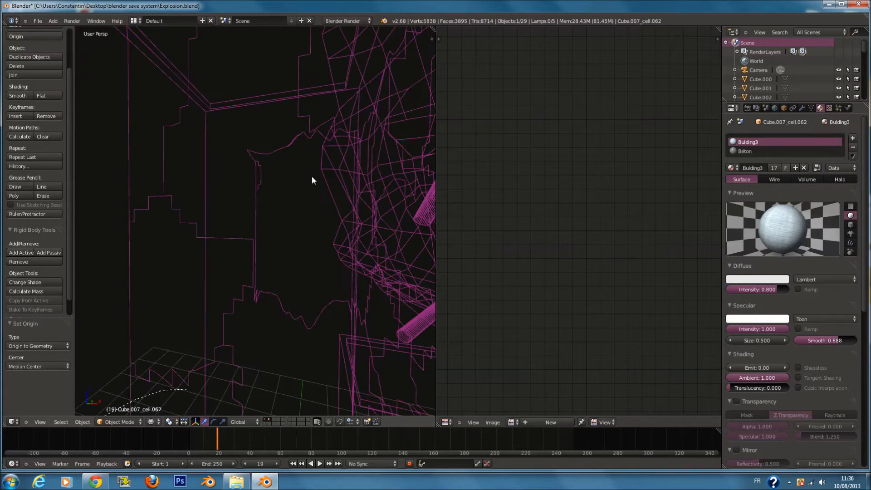
key(a)
key(z)
key(z)
mouse_move(287, 189)
middle_down()
mouse_move(167, 205)
mouse_move(228, 145)
middle_up()
right_click(244, 146)
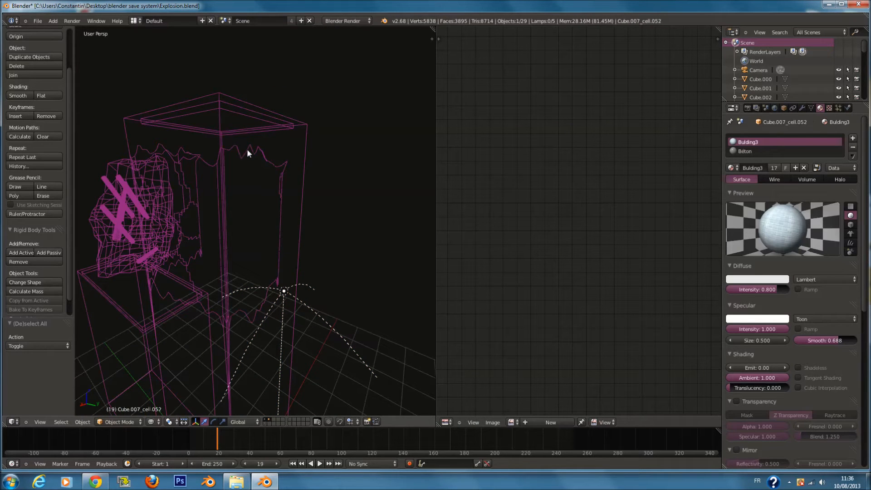
key(z)
key(h)
Select the large main jagged wall object and set its origin to its geometry.
right_click(263, 172)
key(z)
middle_drag(232, 173, 259, 194)
click(37, 35)
click(37, 43)
Examine the exposed wall pieces around the debris from several angles, selecting them one after another.
scroll(157, 159, up, 2)
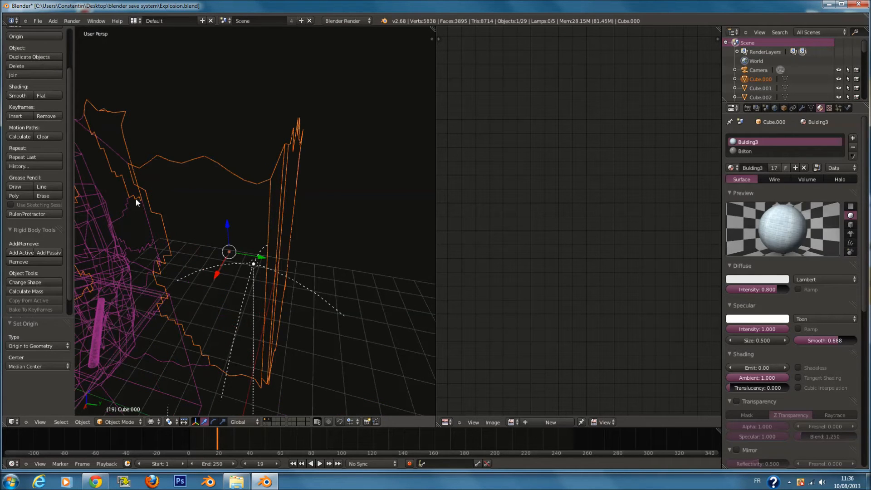
right_click(150, 219)
middle_drag(150, 219, 373, 122)
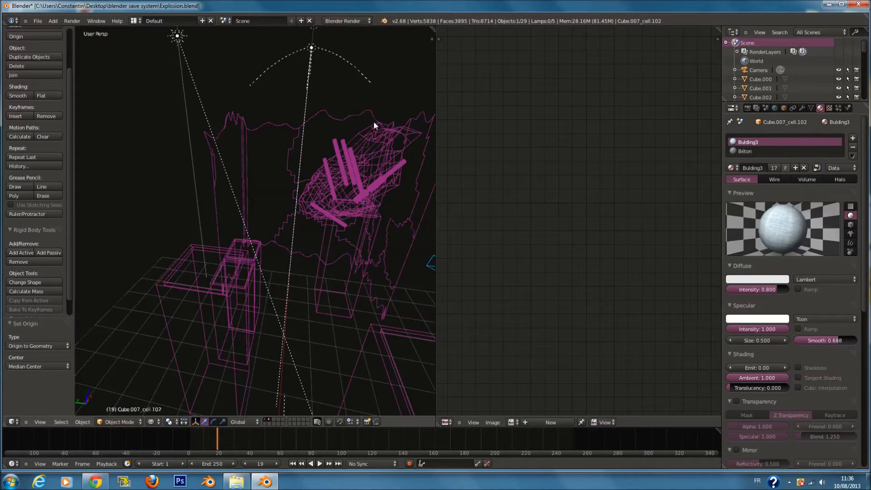
ctrl+scroll(274, 125, up, 2)
key(z)
right_click(196, 127)
right_click(241, 135)
scroll(187, 139, down, 3)
Circle-select the main jagged object's faces around the debris, away from its large wall, and separate them as a new piece.
right_click(194, 135)
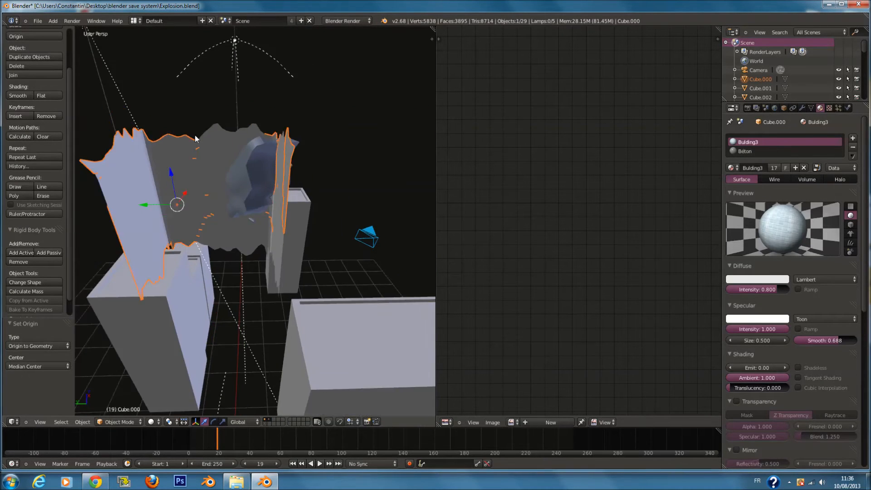
key(Tab)
key(z)
key(a)
mouse_move(296, 148)
middle_down()
mouse_move(410, 142)
mouse_move(295, 190)
mouse_move(254, 190)
middle_up()
key(a)
key(c)
drag(233, 140, 239, 259)
key(Escape)
key(p)
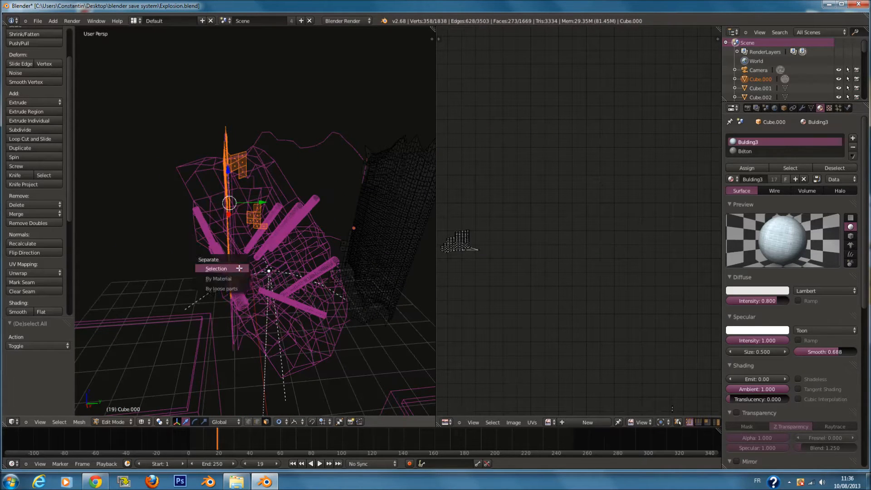
click(239, 268)
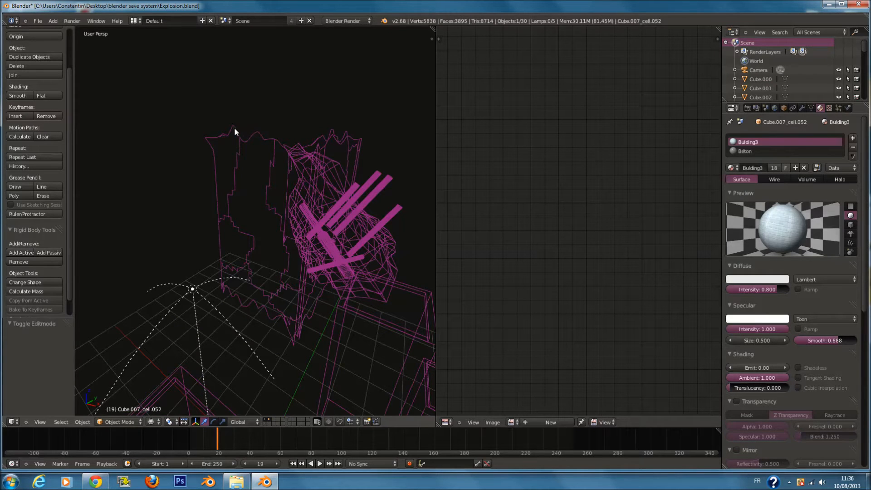
Circle-select the corner strip beside the debris on the newly separated piece and separate it as its own object.
key(z)
right_click(233, 129)
key(z)
key(Tab)
middle_drag(305, 155, 339, 160)
key(a)
key(c)
drag(332, 143, 332, 284)
key(Escape)
key(p)
click(331, 284)
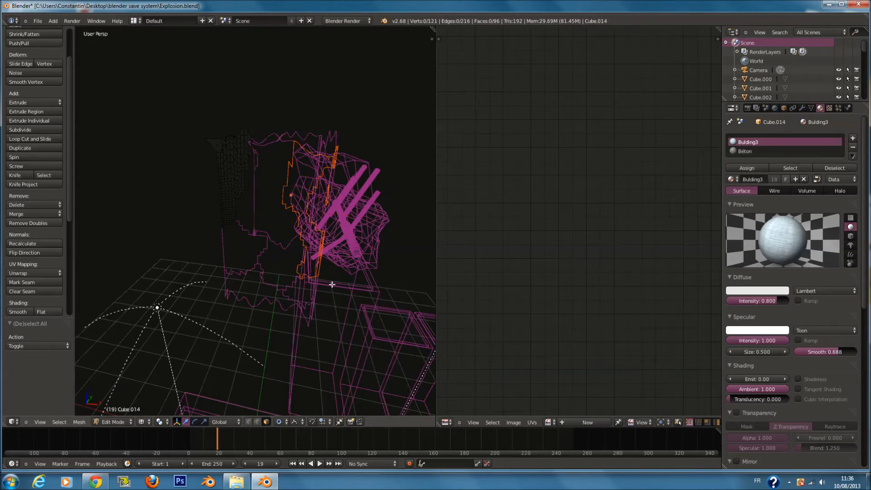
Leave mesh editing, select the wall piece at the upper outer edge, and set its origin to its geometry.
key(Tab)
right_click(231, 146)
scroll(228, 134, up, 2)
right_click(221, 75)
key(z)
key(z)
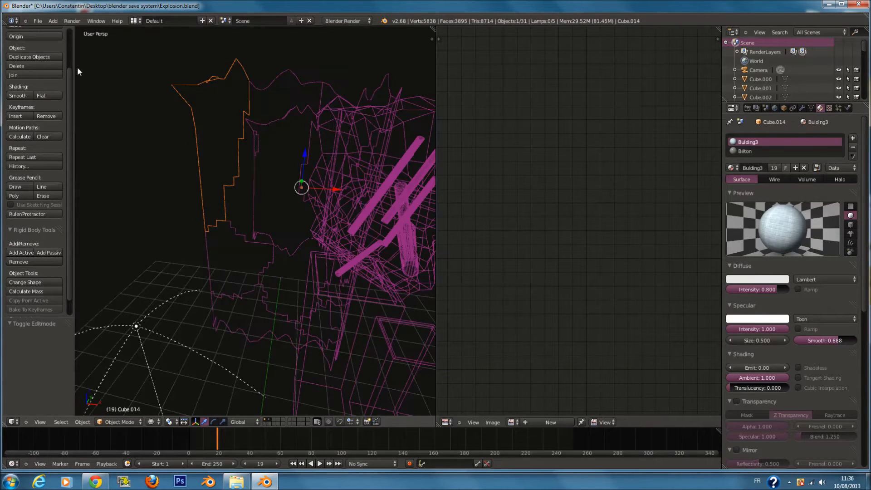
click(38, 38)
click(39, 44)
Go to frame 0, select the large main jagged wall object, and set its origin to its geometry again.
drag(219, 433, 188, 430)
shift+middle_drag(272, 214, 217, 211)
key(z)
ctrl+scroll(218, 204, down, 3)
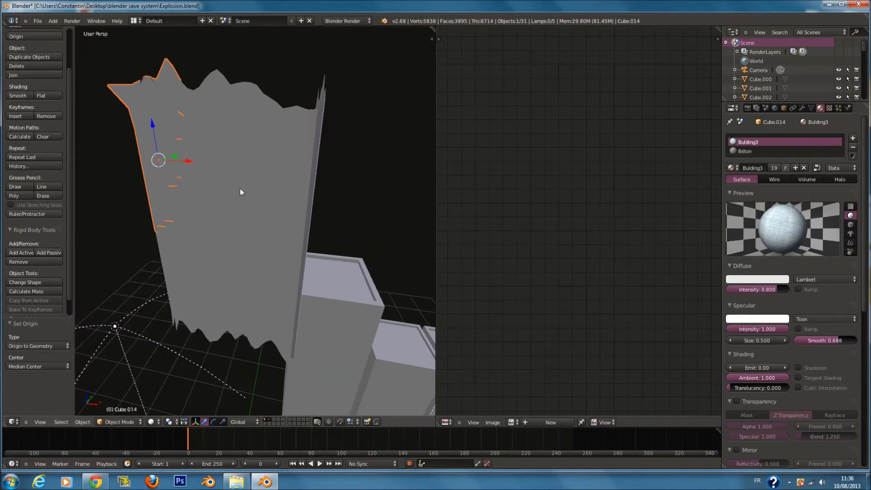
key(z)
right_click(298, 154)
key(z)
right_click(295, 131)
key(z)
mouse_move(297, 130)
middle_down()
mouse_move(190, 133)
mouse_move(75, 95)
middle_up()
click(50, 37)
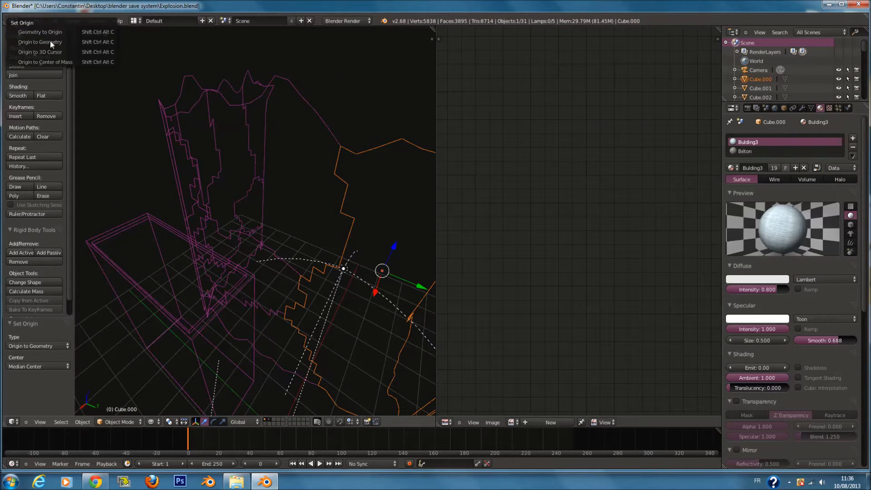
click(50, 41)
Select the newly separated corner strip and set its origin to its geometry.
mouse_move(182, 113)
middle_down()
mouse_move(223, 133)
mouse_move(255, 113)
middle_up()
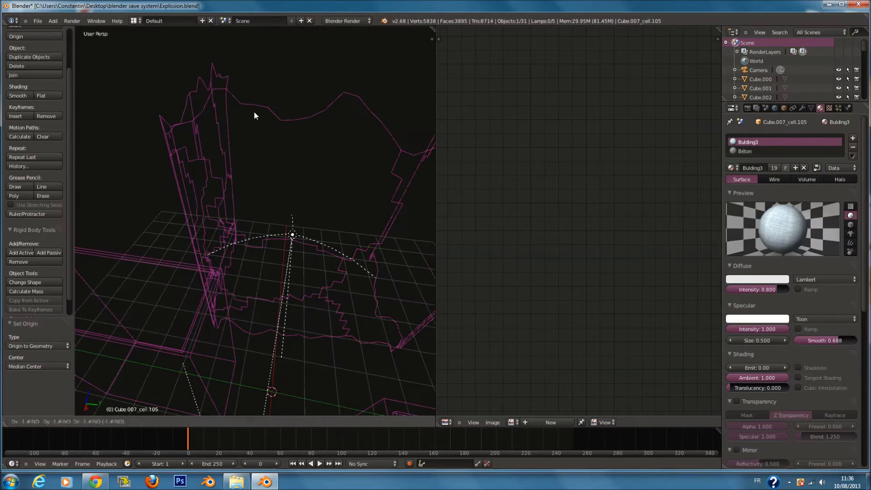
key(z)
right_click(230, 170)
key(z)
middle_drag(229, 170, 195, 145)
click(42, 36)
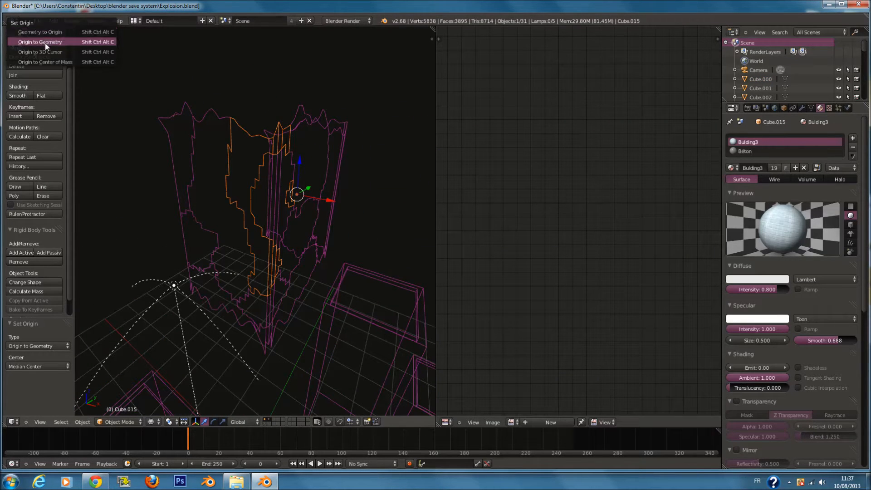
click(45, 42)
Set the origin of the piece spanning the upper part of the wall's corner edge to its geometry.
middle_drag(270, 170, 248, 199)
right_click(246, 195)
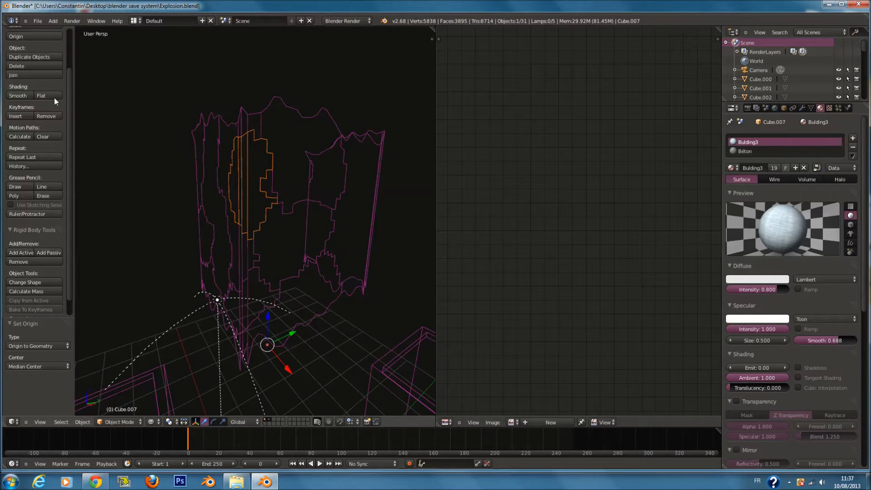
click(33, 36)
click(35, 41)
Select the upper piece of the side wall next to the corner and set its origin to its geometry.
right_click(287, 276)
key(a)
key(c)
scroll(285, 244, up, 8)
key(Escape)
right_click(292, 209)
key(z)
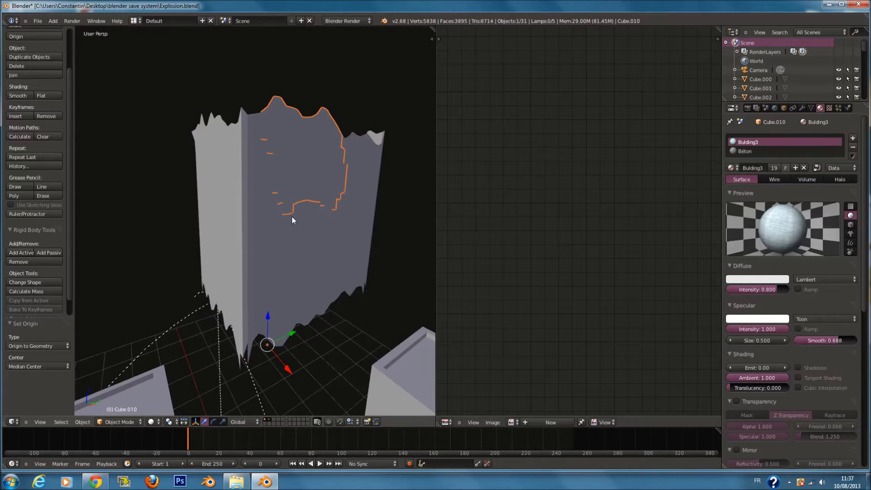
scroll(236, 204, up, 2)
click(45, 38)
click(45, 39)
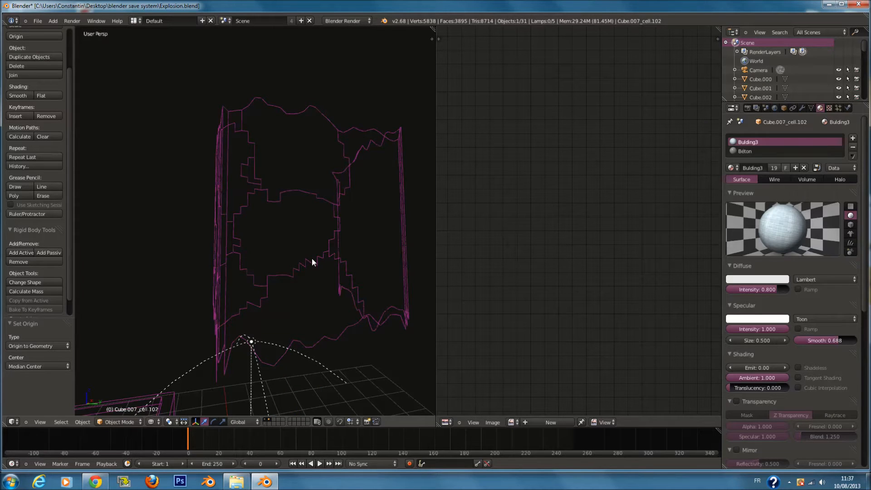
Select the middle piece of the side wall and set its origin to its geometry.
key(z)
right_click(292, 243)
click(23, 39)
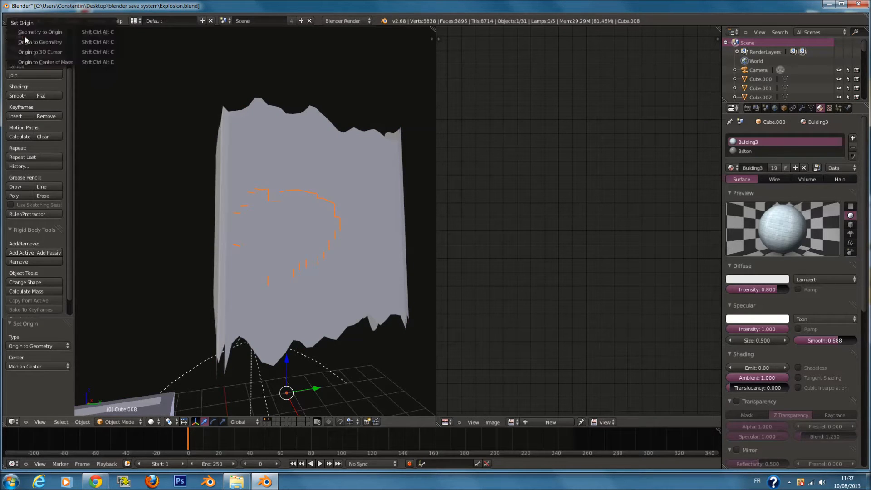
click(28, 43)
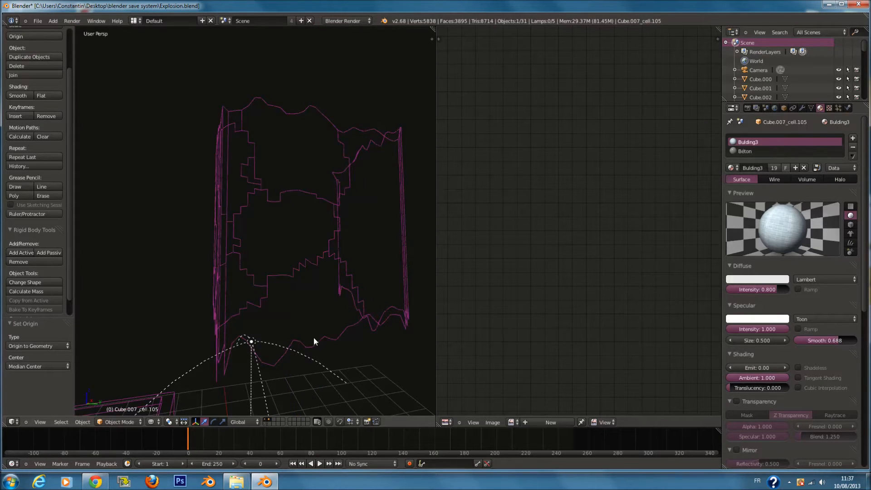
Select the remaining side-wall and front-wall pieces one after another to check where their origins sit.
key(z)
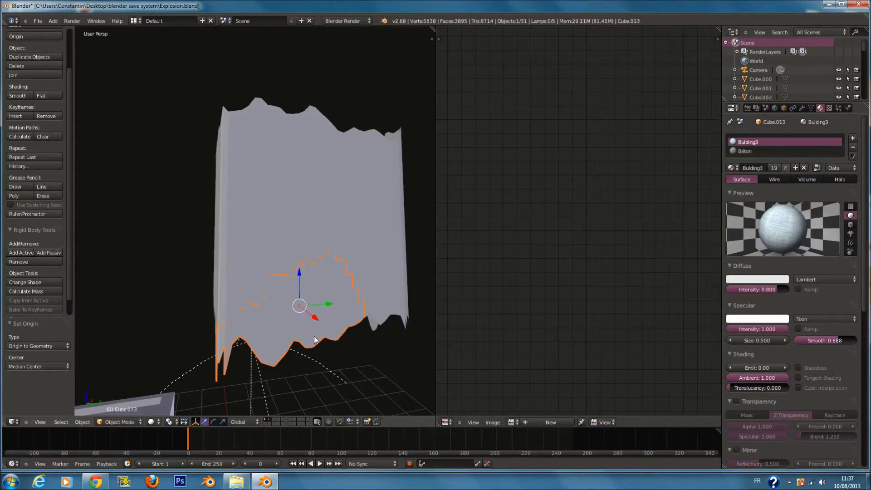
right_click(371, 288)
scroll(402, 248, up, 3)
key(z)
scroll(402, 251, down, 3)
key(ctrl+z)
middle_drag(298, 230, 302, 205)
key(z)
right_click(277, 171)
mouse_move(280, 238)
middle_down()
mouse_move(336, 237)
mouse_move(256, 228)
middle_up()
right_click(233, 204)
right_click(218, 186)
Select the jagged piece along the front wall's lower edge and set its origin to its geometry.
right_click(227, 260)
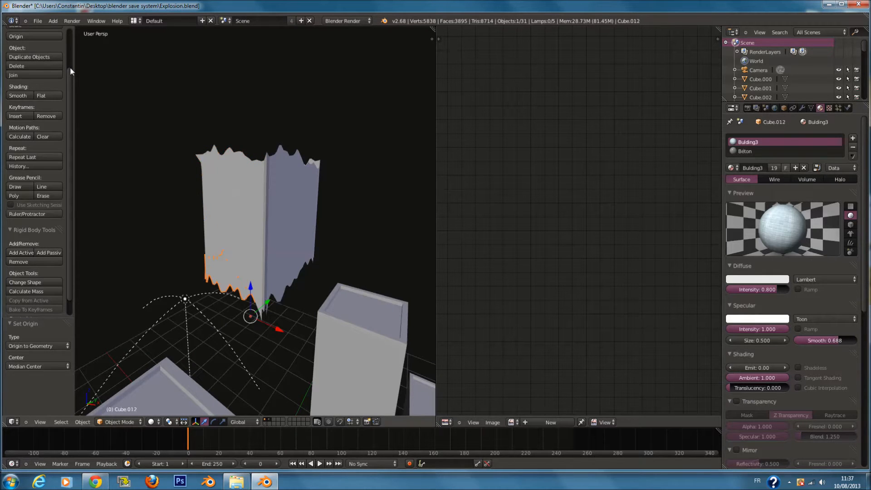
click(35, 38)
click(35, 39)
Check the origins of the pieces along the wall's corner edge by selecting them in solid and wireframe display.
right_click(261, 296)
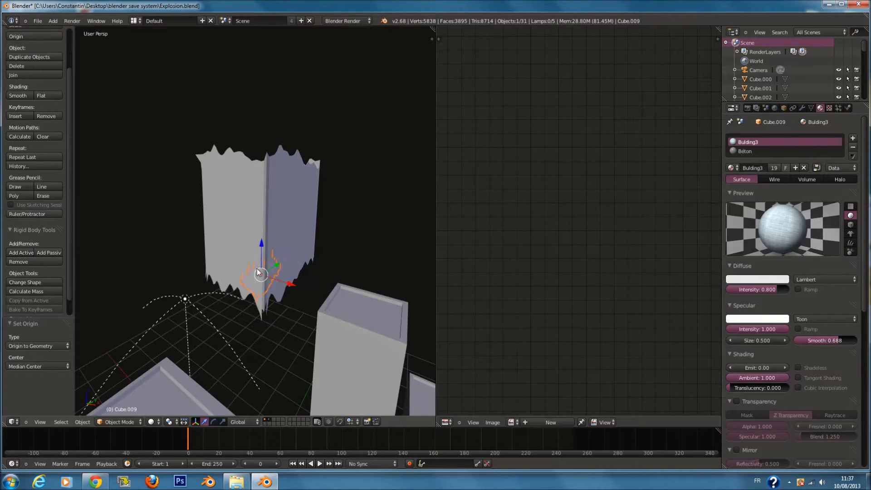
key(z)
right_click(254, 249)
key(z)
right_click(259, 232)
key(z)
right_click(268, 187)
right_click(266, 182)
scroll(268, 179, up, 4)
key(z)
right_click(242, 156)
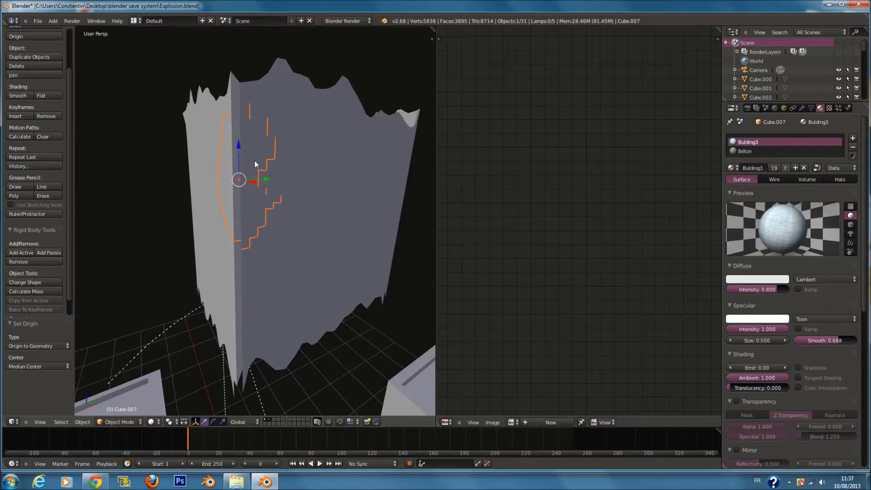
Switch to the camera view, deselect everything, and save the file.
scroll(254, 161, down, 4)
key(KP_0)
key(a)
key(ctrl+s)
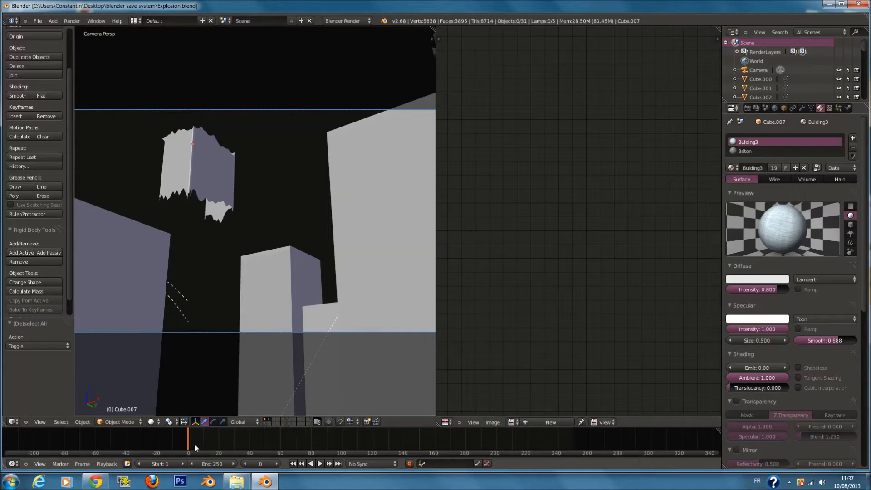
Set the current frame to 18, checking the debris against the wall up close.
drag(191, 438, 216, 444)
right_click(218, 195)
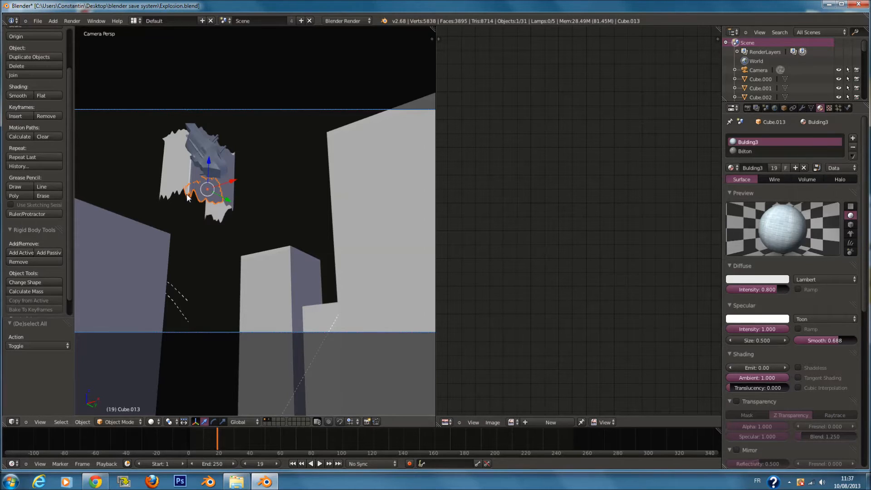
key(KP_Decimal)
middle_drag(248, 176, 284, 206)
scroll(276, 194, down, 5)
click(252, 462)
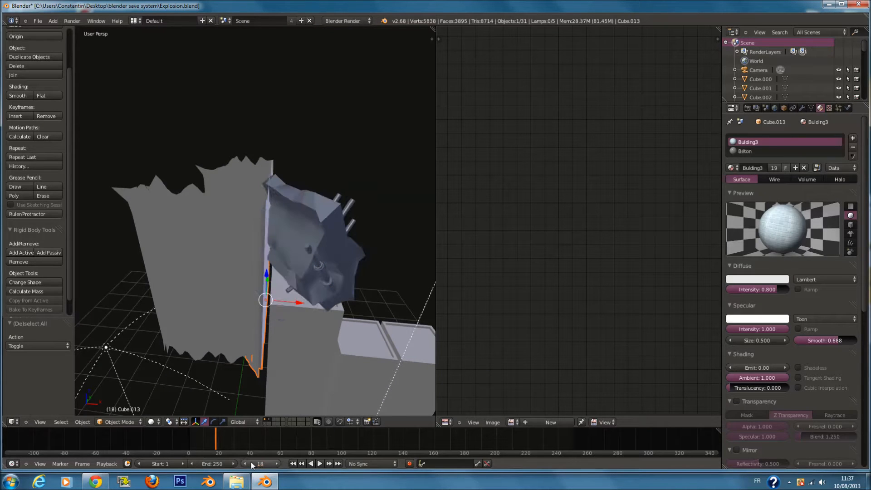
Save the file and insert a LocRotScale keyframe at frame 18 on the piece spanning the wall's corner.
right_click(255, 250)
middle_drag(255, 250, 234, 245)
key(ctrl+s)
click(234, 245)
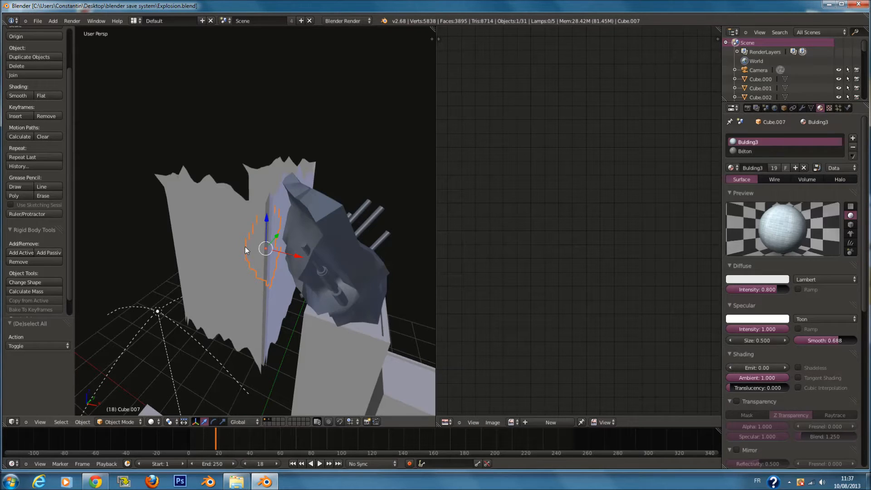
key(i)
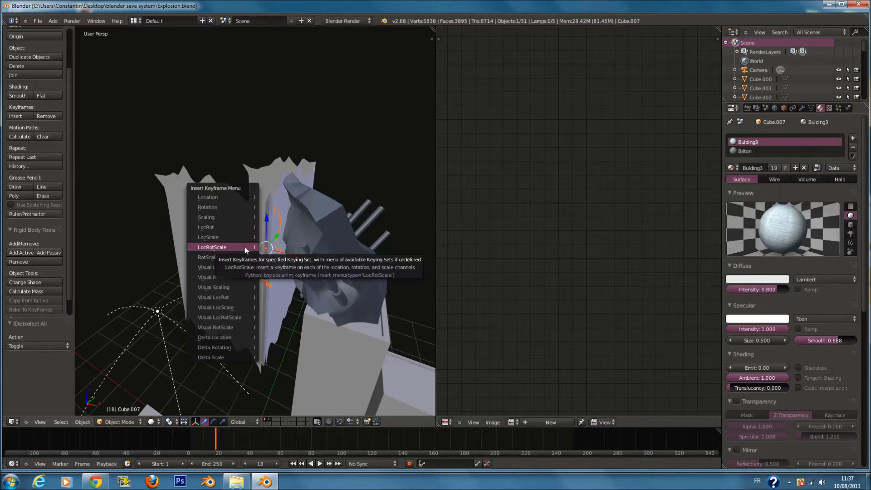
click(243, 245)
Select the long upper middle piece of the front wall and insert a LocRotScale keyframe at frame 18.
middle_drag(244, 246, 221, 234)
right_click(175, 210)
middle_drag(175, 210, 218, 227)
right_click(212, 177)
right_click(240, 216)
right_click(208, 176)
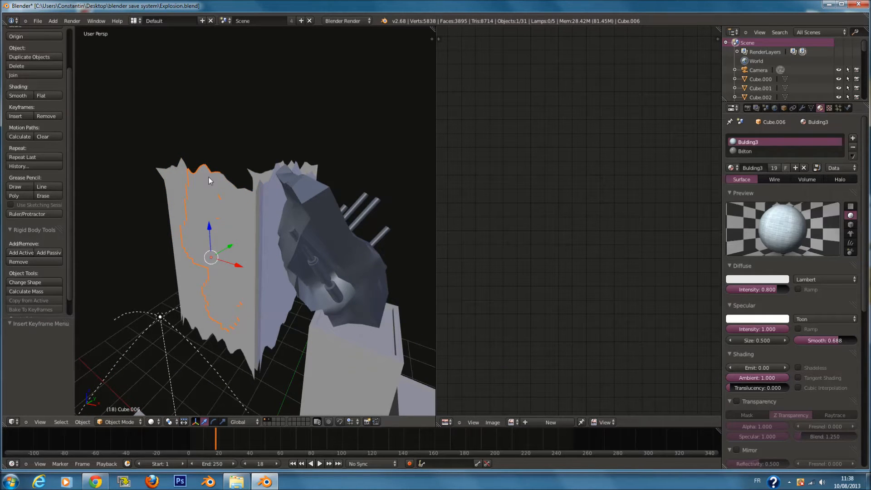
key(i)
click(210, 203)
Insert LocRotScale keyframes at frame 18 on the front wall's upper outer-edge piece and the piece below it.
right_click(167, 177)
key(i)
click(166, 177)
right_click(187, 267)
key(i)
click(193, 298)
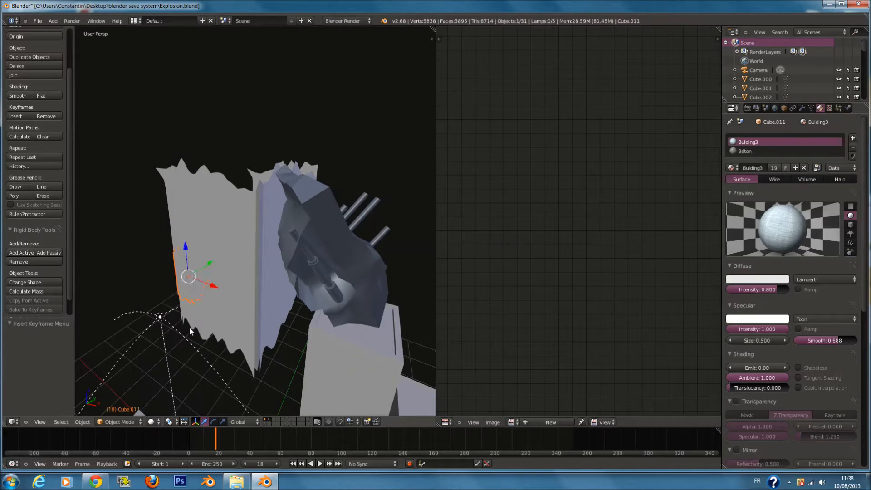
key(i)
click(190, 327)
Insert LocRotScale keyframes at frame 18 on the lower jagged pieces near the corner and a piece in the front wall.
right_click(245, 345)
key(i)
click(249, 342)
right_click(255, 355)
key(i)
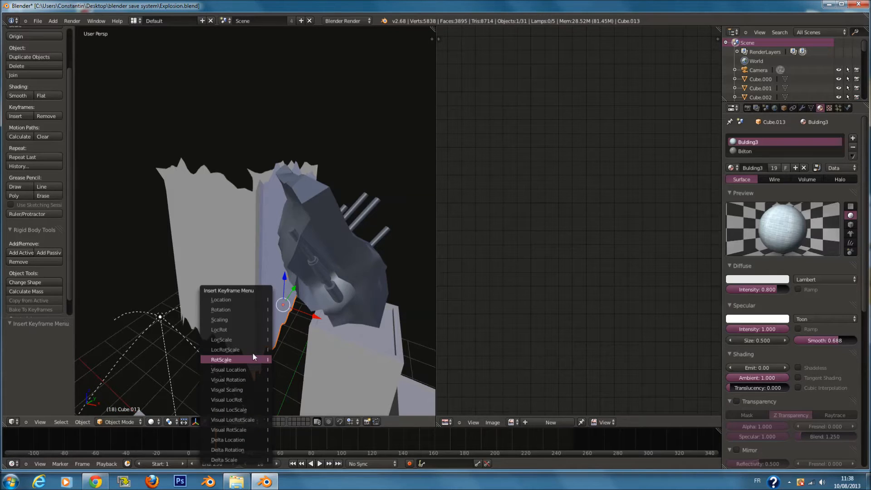
click(246, 349)
right_click(224, 284)
key(i)
click(224, 282)
Insert LocRotScale keyframes at frame 18 on the corner strip and the side-wall pieces beside the debris.
right_click(260, 271)
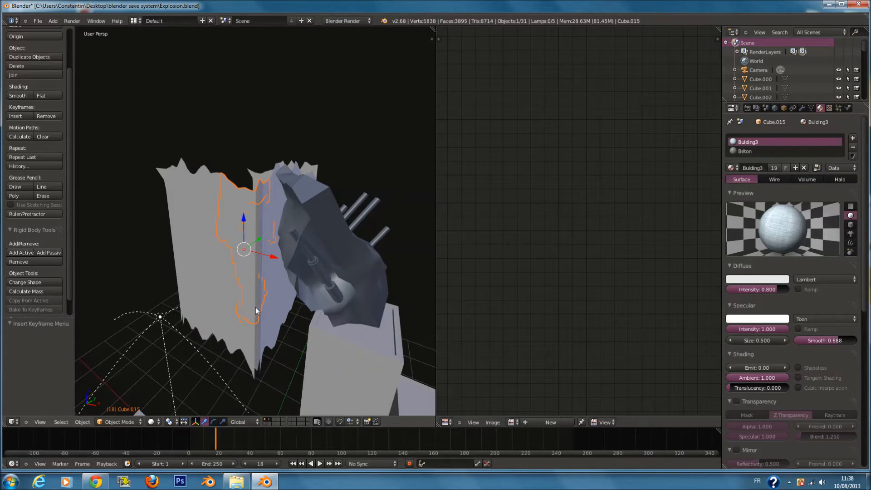
key(i)
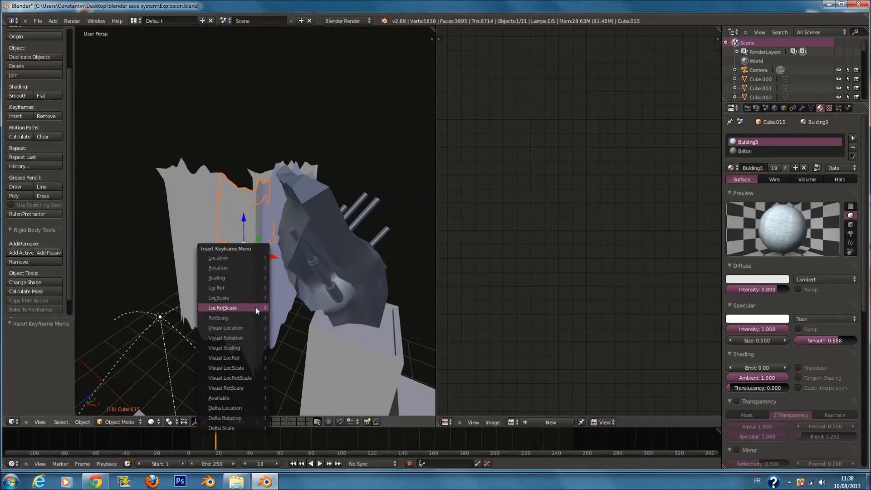
click(255, 306)
right_click(282, 284)
key(i)
click(281, 281)
right_click(281, 314)
key(i)
click(282, 316)
Select the large main jagged wall object and insert a LocRotScale keyframe at frame 18.
middle_drag(310, 319, 244, 270)
right_click(243, 268)
key(i)
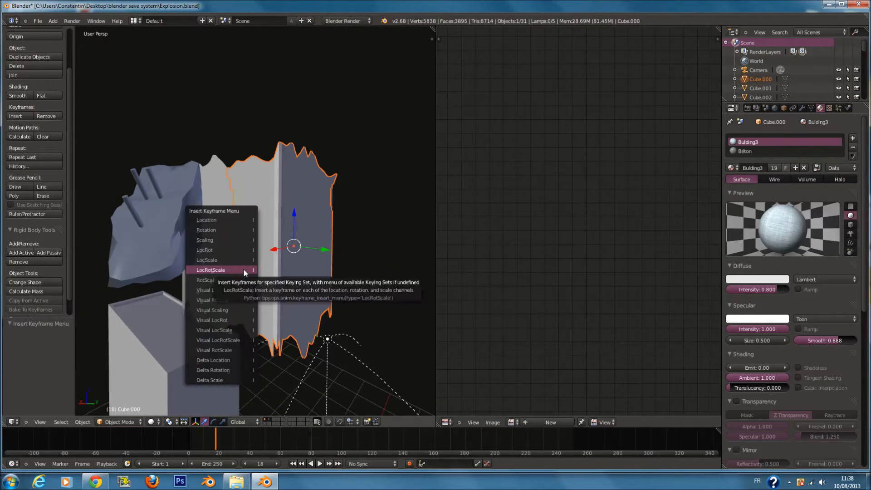
click(243, 269)
Insert LocRotScale keyframes at frame 18 on the wall pieces between the debris and the large main wall.
right_click(222, 181)
key(i)
click(219, 177)
right_click(226, 228)
right_click(223, 237)
key(i)
click(217, 247)
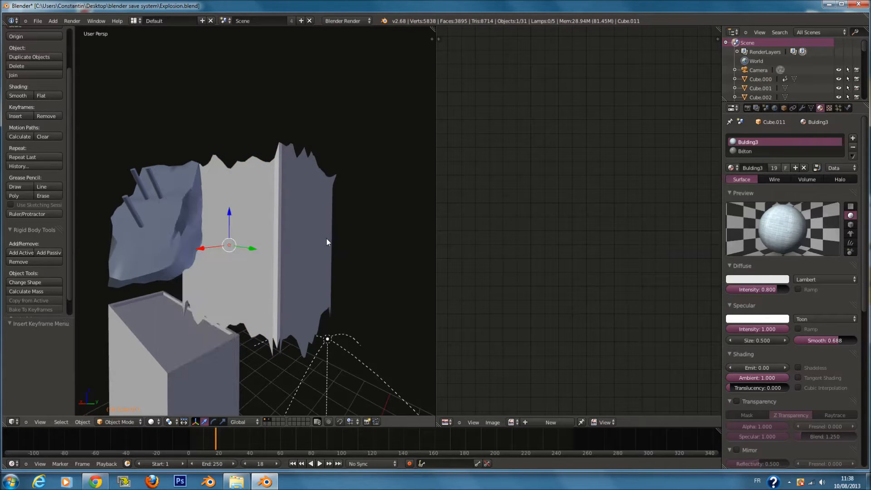
right_click(218, 247)
key(i)
click(217, 245)
Select the small overlapping pieces behind the debris in wireframe and solid display to check which ones remain.
right_click(232, 245)
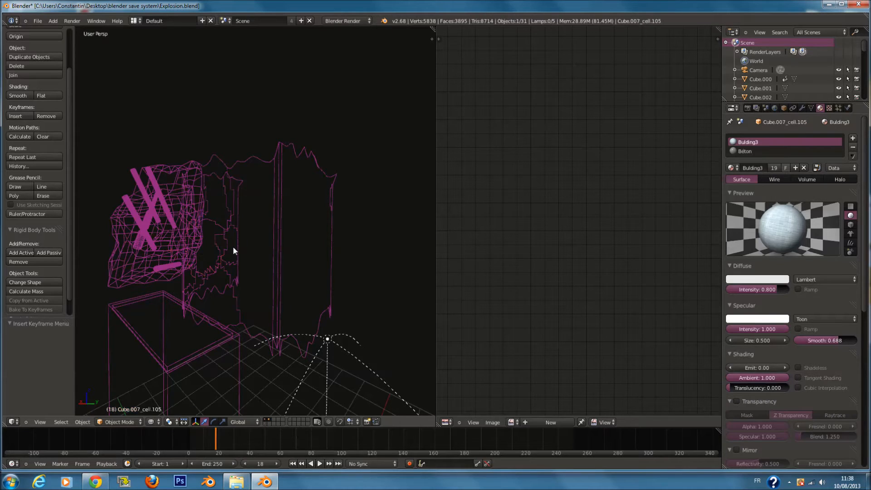
right_click(236, 224)
right_click(231, 235)
key(z)
middle_drag(231, 236, 247, 244)
right_click(240, 253)
right_click(220, 278)
key(z)
Step frame by frame from frame 18 in the camera view to examine how the debris passes the wall.
key(KP_0)
scroll(214, 290, up, 2)
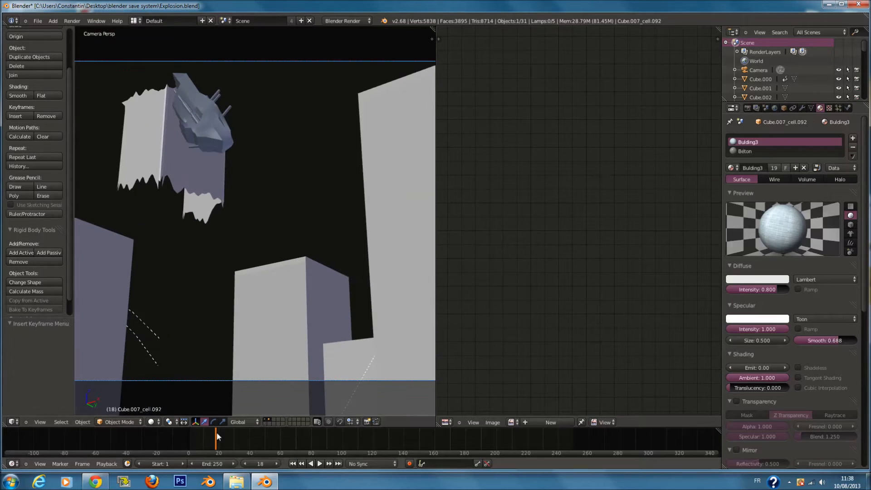
click(277, 463)
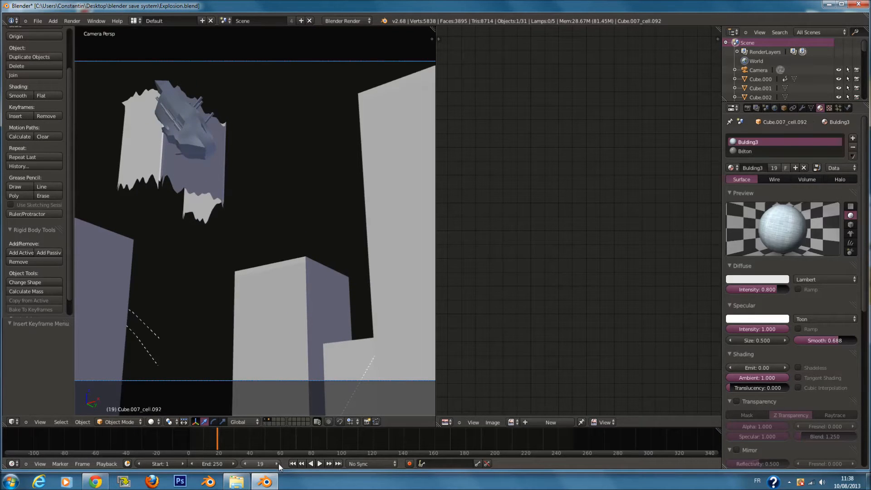
click(277, 463)
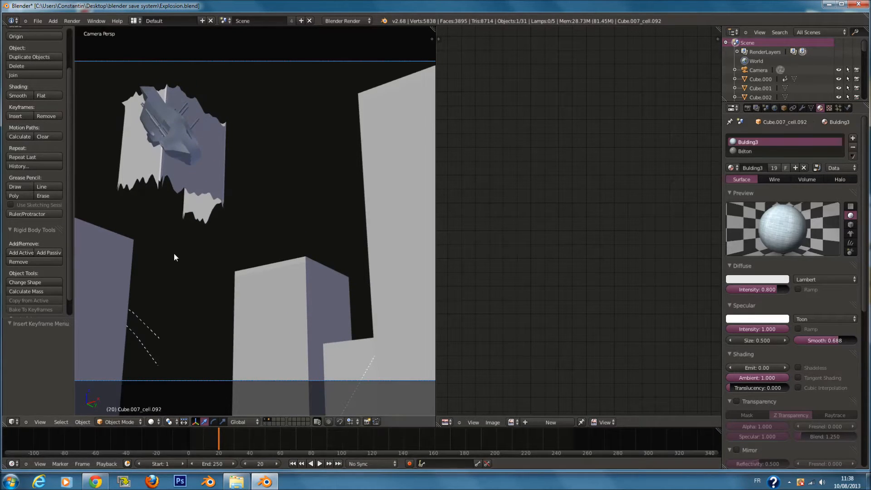
click(278, 464)
click(277, 463)
click(278, 463)
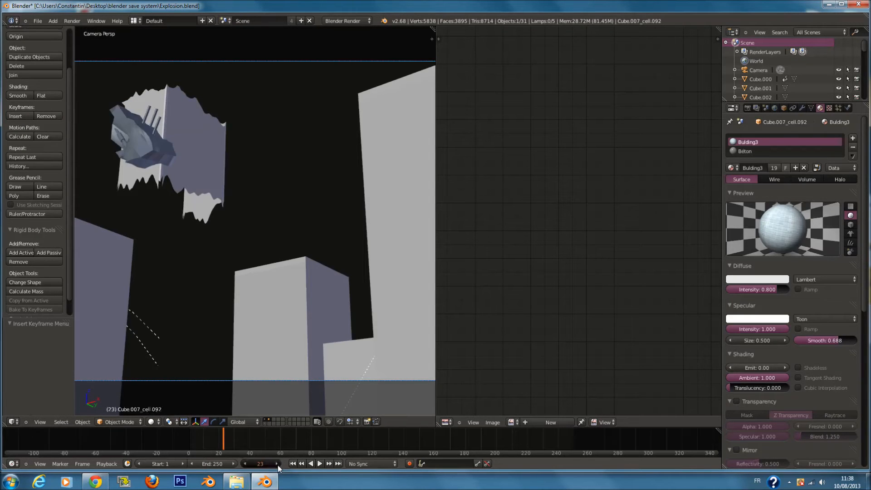
click(246, 463)
click(246, 464)
click(245, 464)
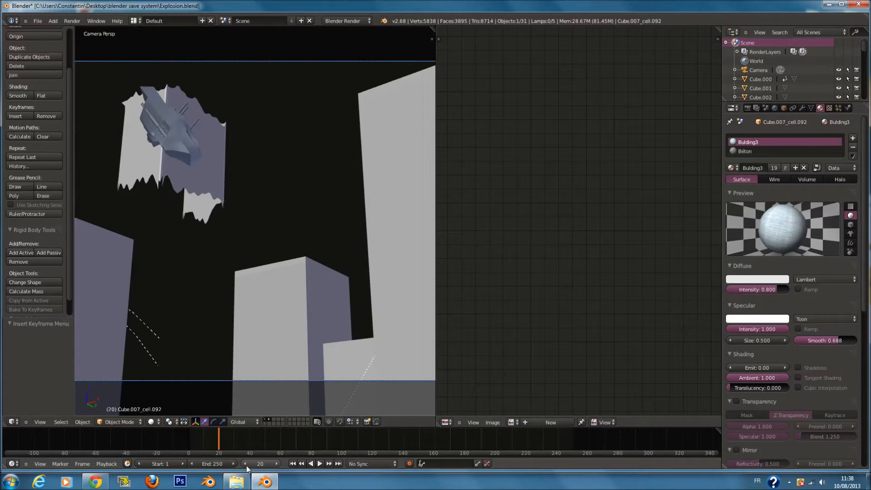
click(276, 464)
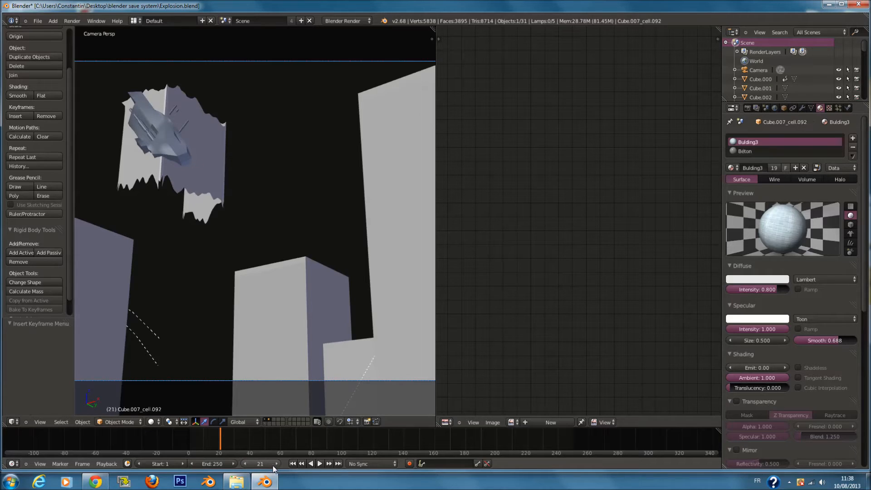
At frame 25, rotate the small jagged piece at the wall's lower corner around the Z axis.
click(223, 437)
mouse_move(222, 436)
mouse_down()
mouse_move(245, 443)
mouse_move(226, 447)
mouse_up()
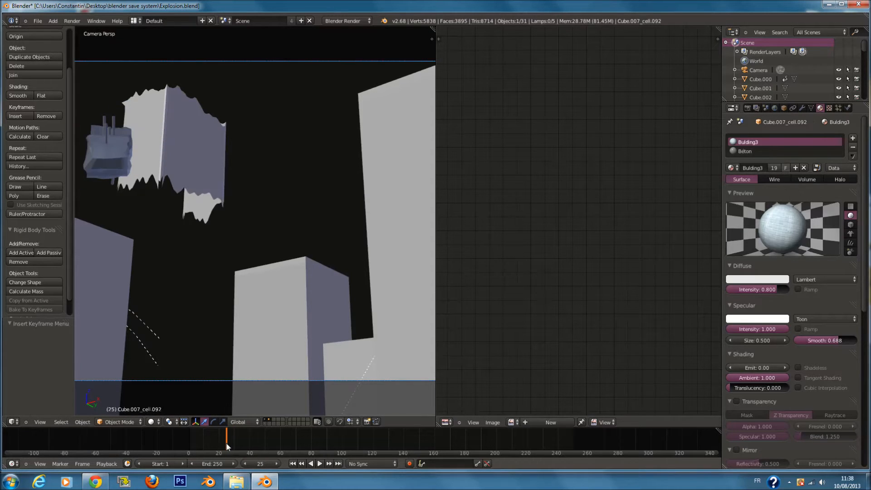
right_click(150, 159)
key(KP_Decimal)
middle_drag(169, 205, 324, 153)
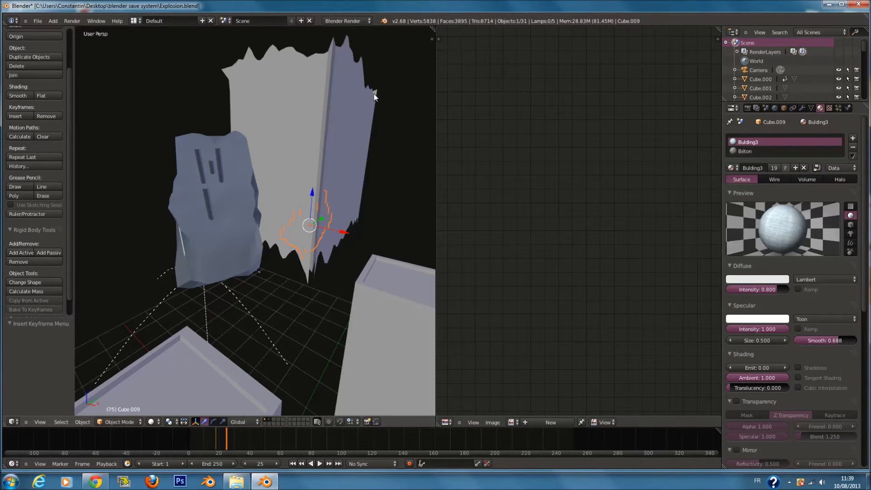
middle_drag(319, 195, 341, 242)
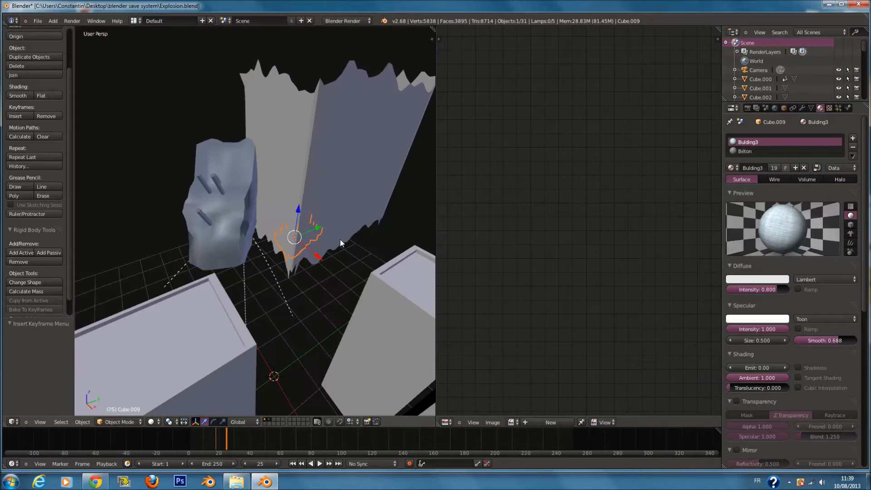
key(r)
key(z)
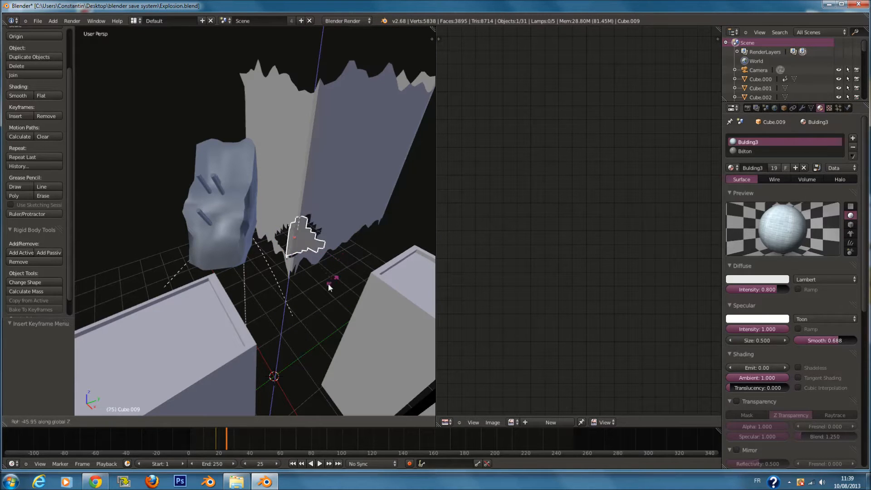
click(284, 303)
Move the small corner piece beyond the debris, rotate it about -49°, and insert a LocRotScale keyframe at frame 25.
key(g)
click(156, 249)
key(r)
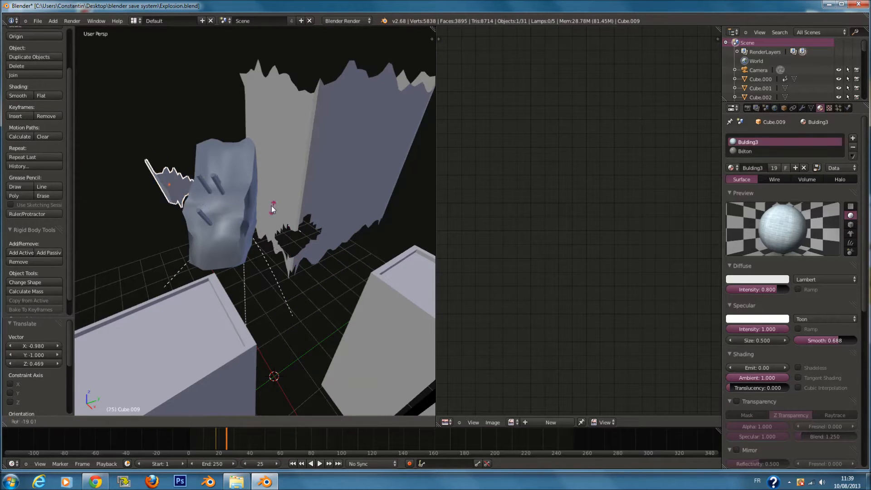
click(234, 165)
key(i)
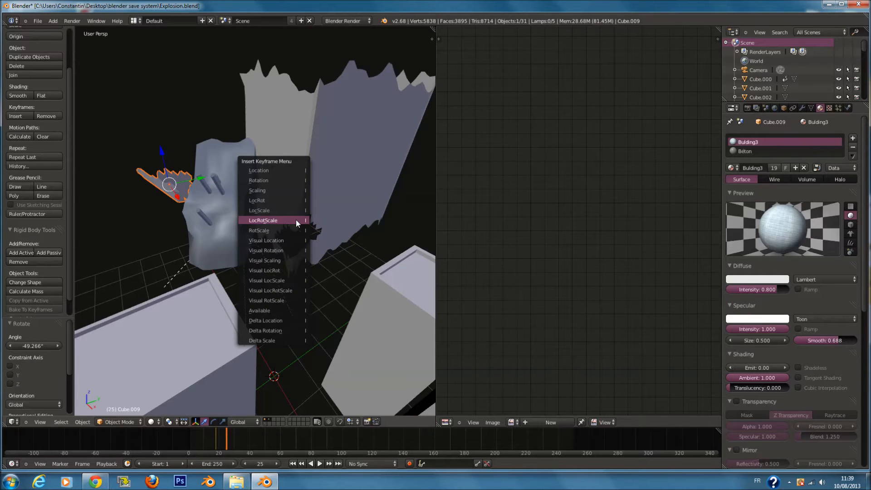
click(295, 221)
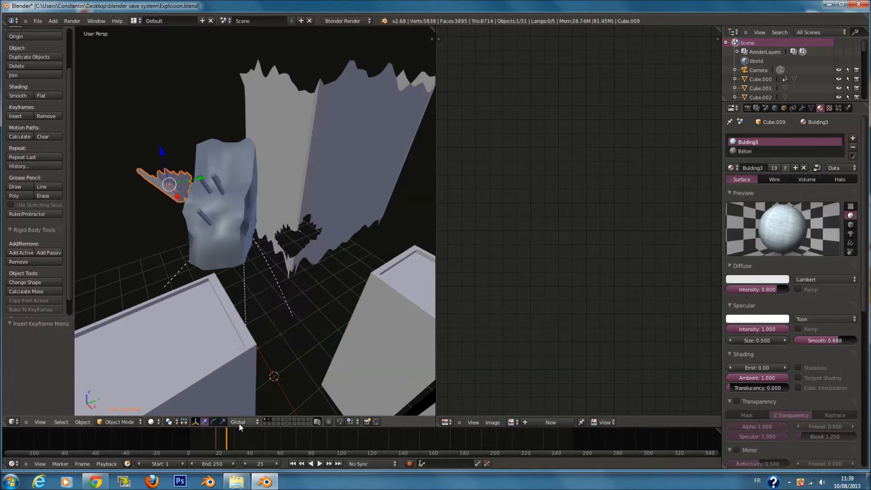
Rotate the tall narrow wall strip beside the debris about -12°, drop it below the debris, and keyframe LocRotScale at frame 25.
right_click(277, 158)
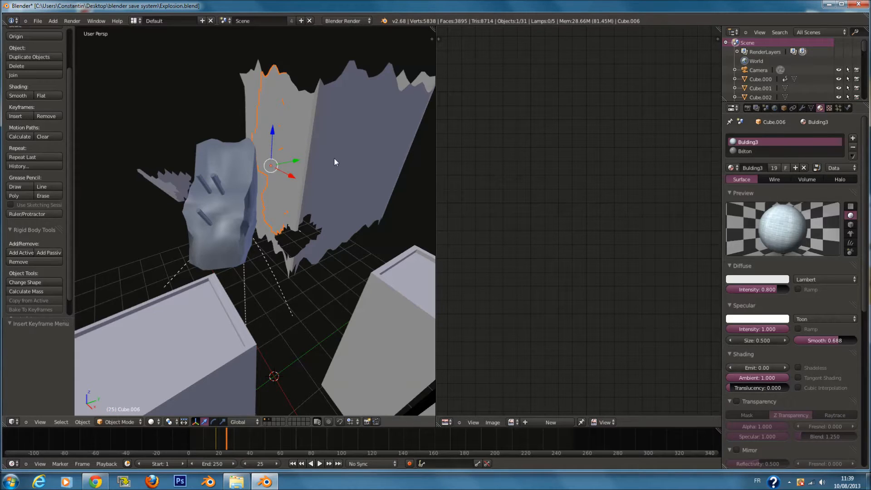
key(r)
click(307, 153)
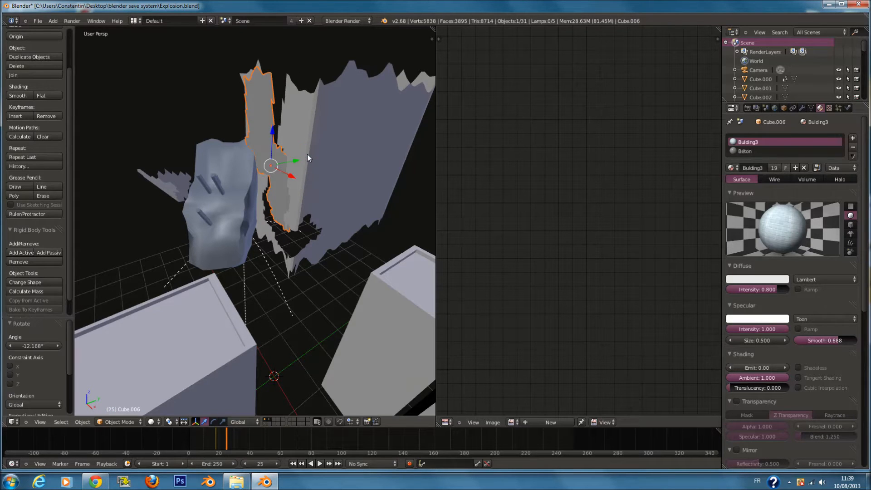
key(g)
click(291, 252)
middle_drag(291, 252, 275, 192)
drag(250, 219, 261, 307)
drag(251, 267, 250, 286)
key(i)
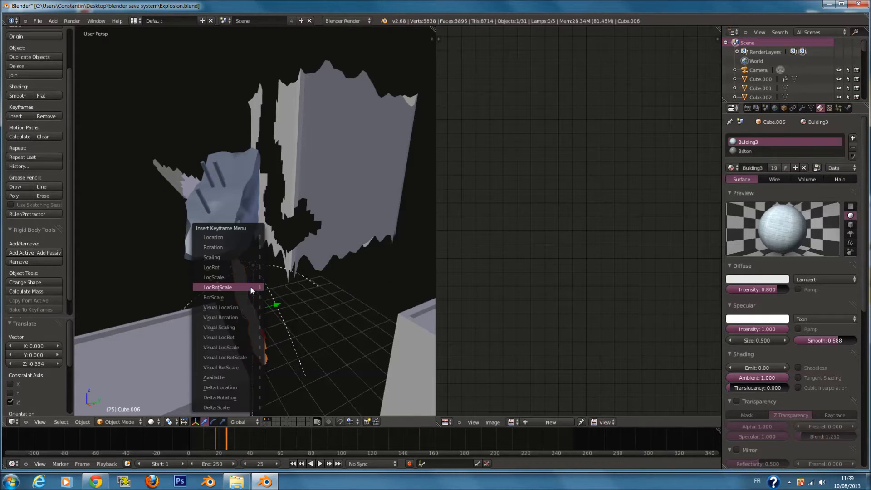
click(250, 286)
Play the animation in the perspective and camera views to check how the two keyframed pieces fly off.
key(alt+a)
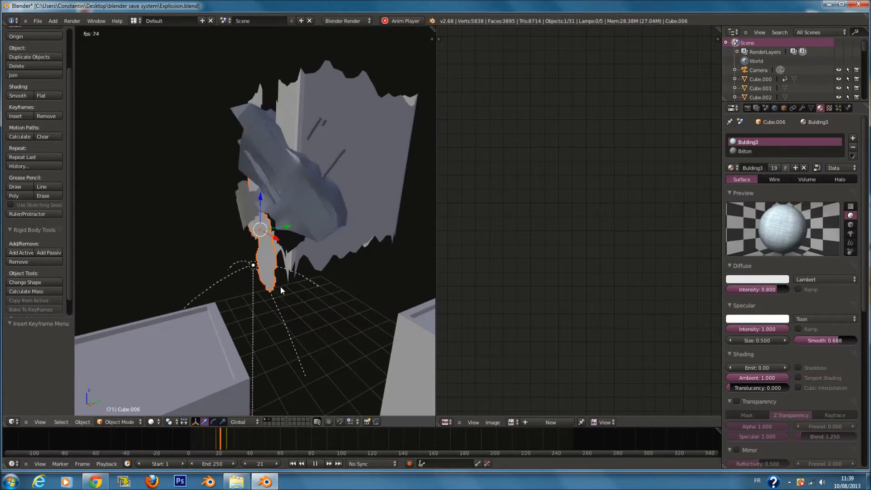
key(alt+a)
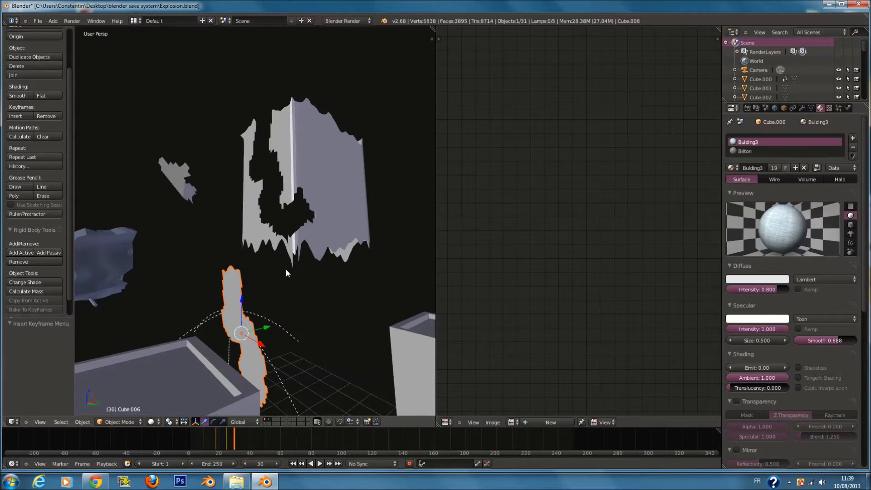
key(KP_0)
key(shift+Left)
key(alt+a)
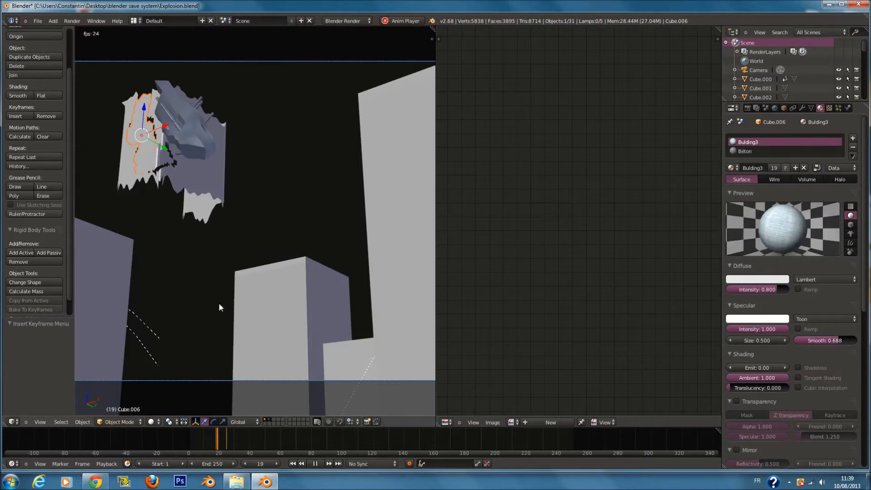
key(alt+a)
At frame 25, move the jagged lower wall piece near the debris away from the building and rotate it.
click(216, 446)
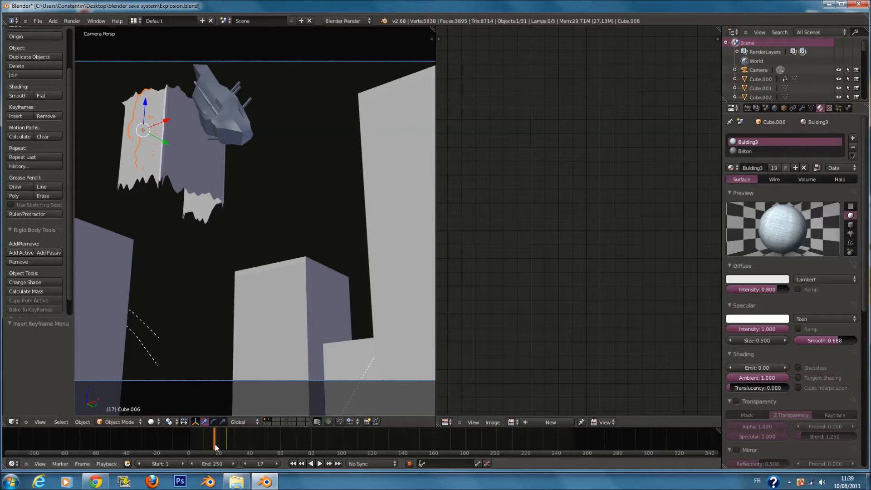
drag(216, 447, 226, 447)
right_click(146, 175)
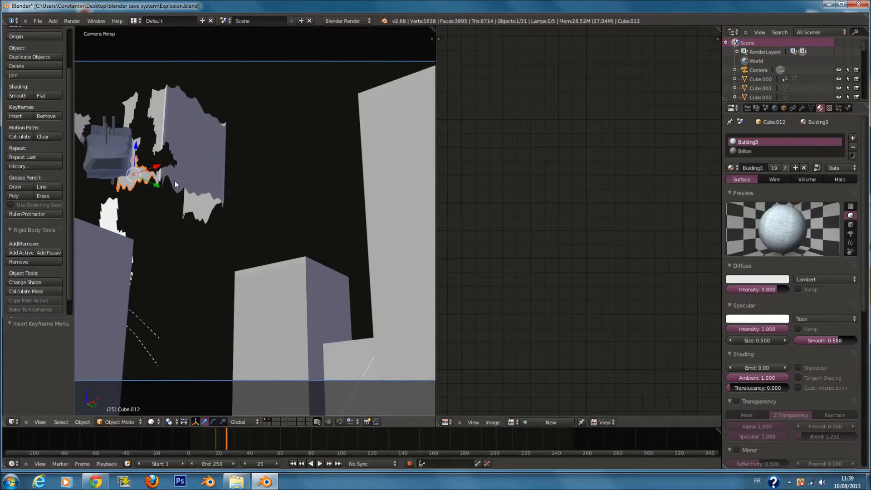
key(g)
click(124, 191)
scroll(220, 191, down, 1)
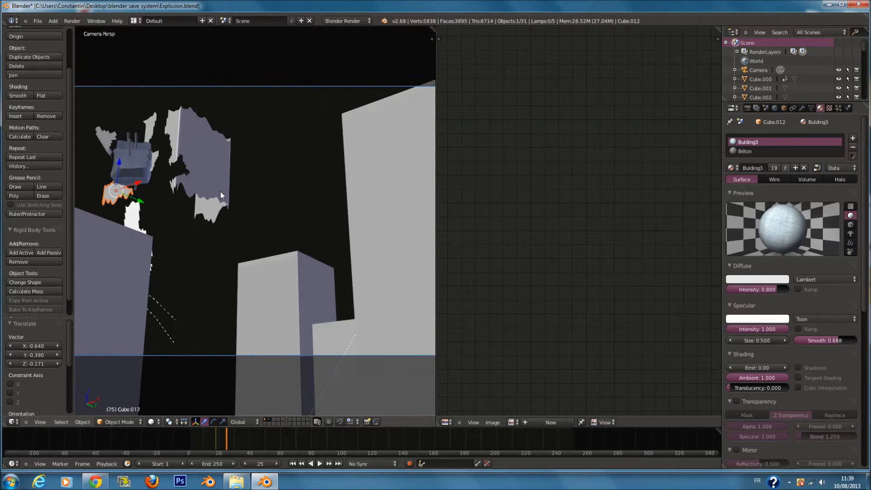
key(r)
click(201, 149)
key(g)
click(180, 164)
Rotate that lower piece around Z, adjust its position, and insert a LocRotScale keyframe at frame 25.
key(r)
key(z)
click(149, 134)
key(g)
click(153, 140)
key(i)
click(198, 176)
At frame 25, rotate the thin upper wall piece behind the debris and move it out past the debris.
right_click(150, 124)
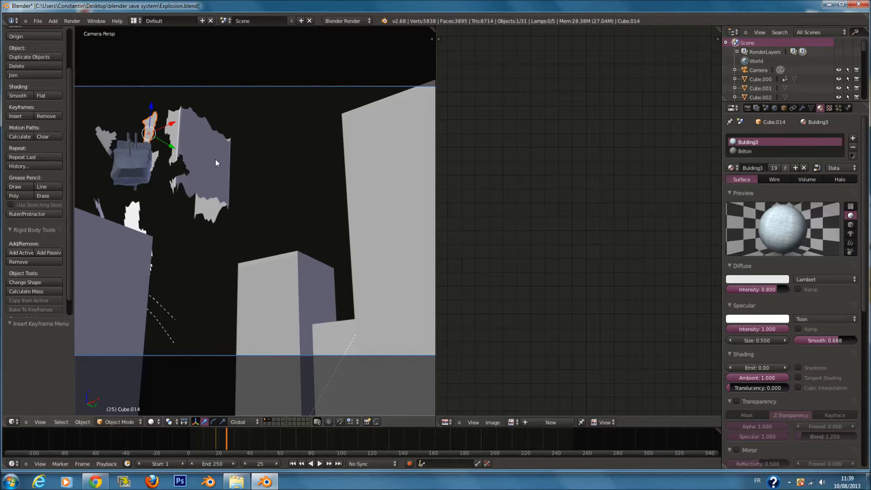
drag(225, 436, 229, 444)
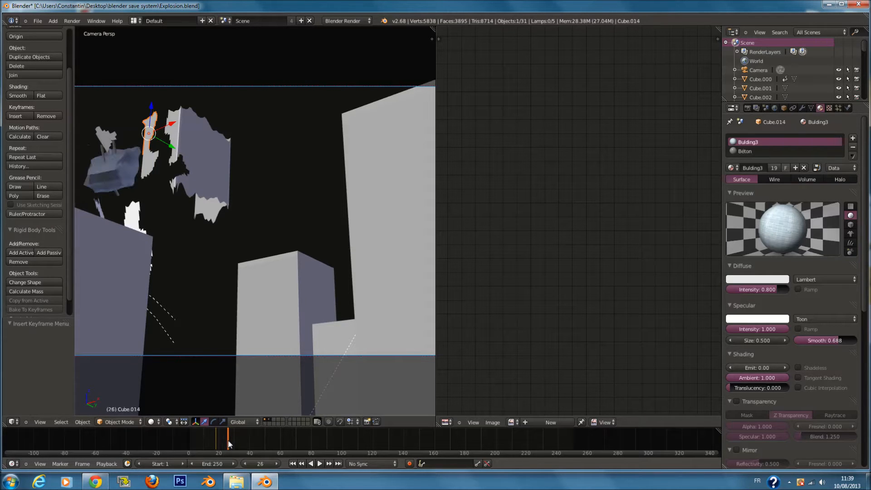
click(227, 438)
key(g)
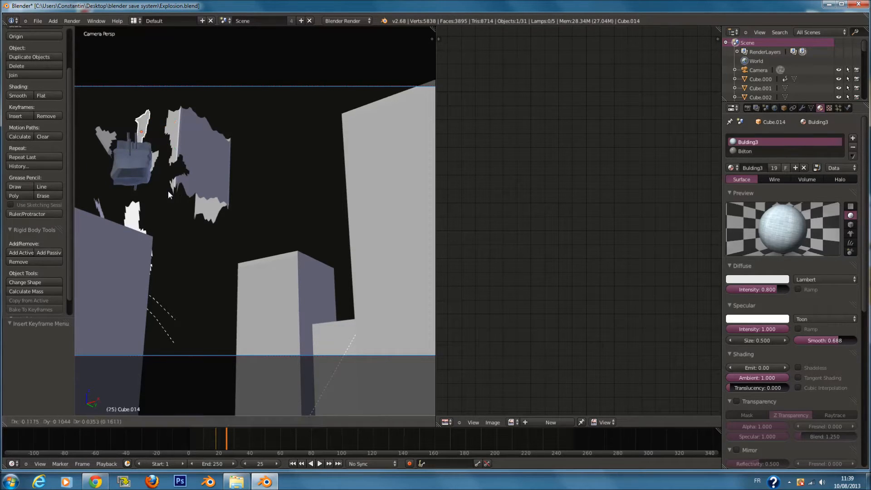
click(143, 184)
key(r)
click(188, 154)
key(g)
click(154, 191)
Rotate the thin upper piece about -74° around Z and insert a LocRotScale keyframe at frame 25.
key(r)
key(z)
click(232, 194)
key(i)
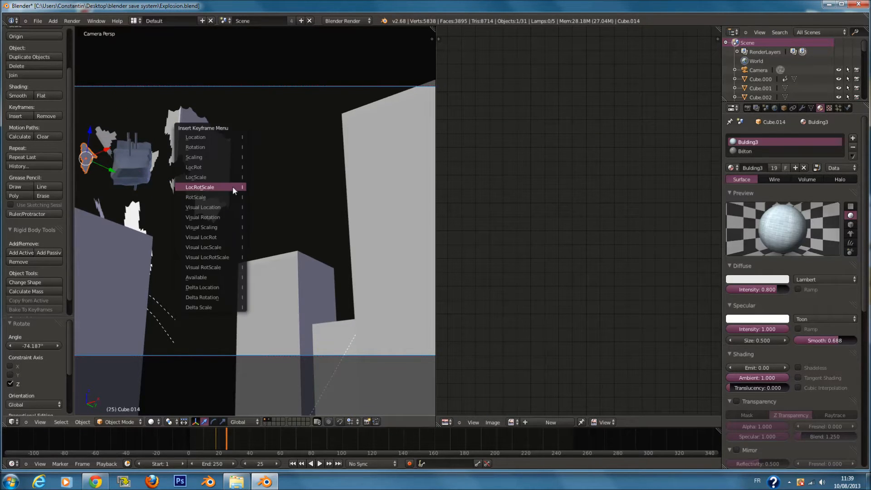
click(232, 186)
At frame 25, rotate the tall corner-edge wall piece about -19°, move it below the debris, and insert a LocRotScale keyframe.
click(215, 436)
drag(214, 434, 226, 438)
right_click(174, 137)
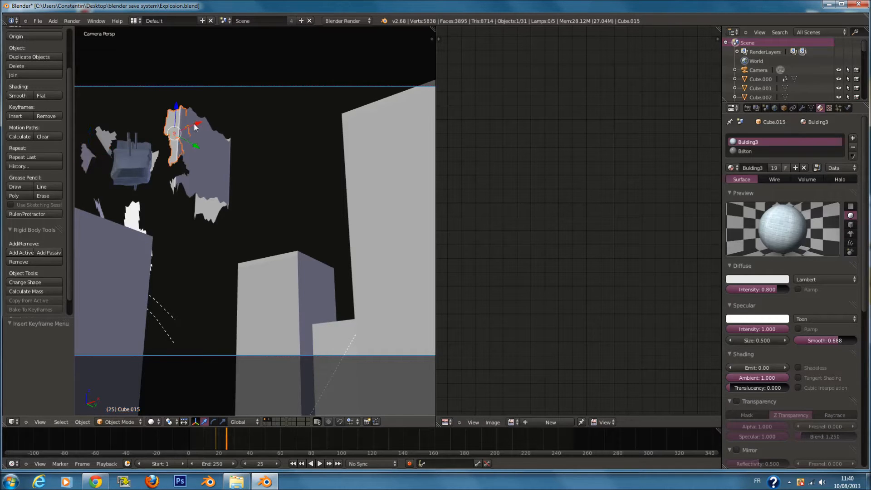
key(r)
click(208, 148)
key(g)
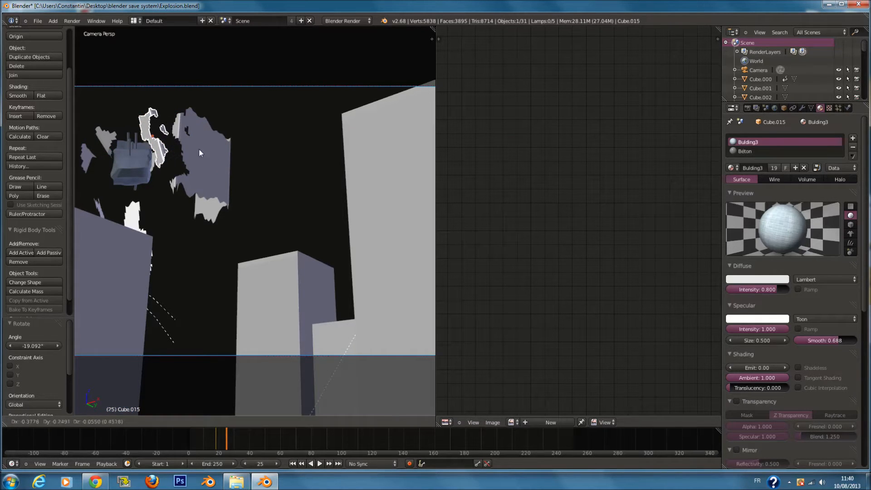
click(147, 197)
key(i)
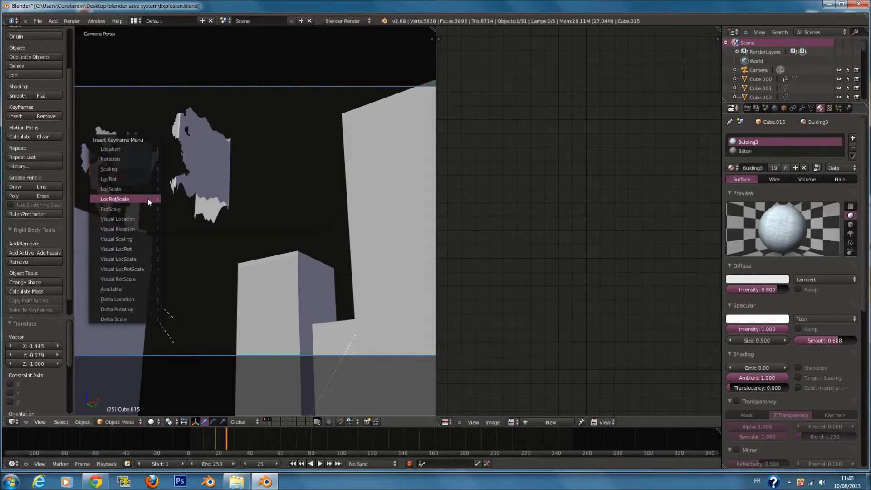
click(147, 198)
Play the animation from the start to check the motion of the keyframed wall pieces.
drag(224, 443, 188, 441)
key(alt+a)
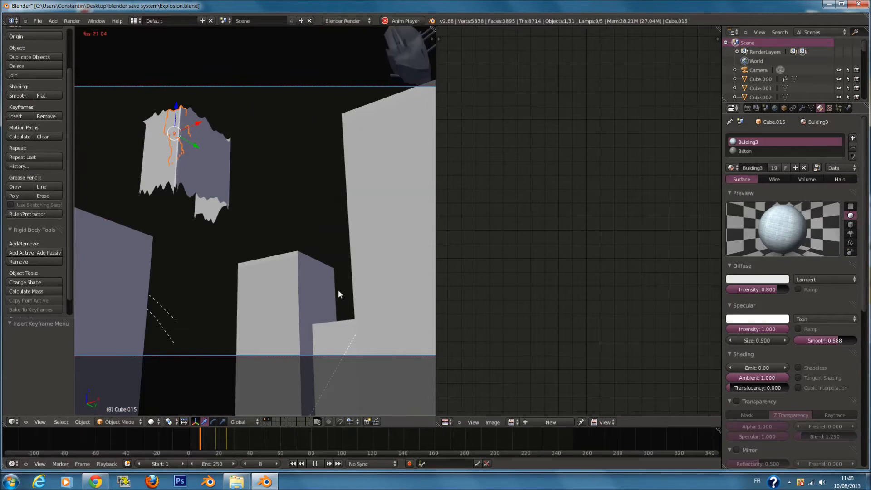
key(alt+a)
At frame 25, lower the wide bottom wall piece about 0.87 along Z and rotate it around the Y axis.
right_click(186, 190)
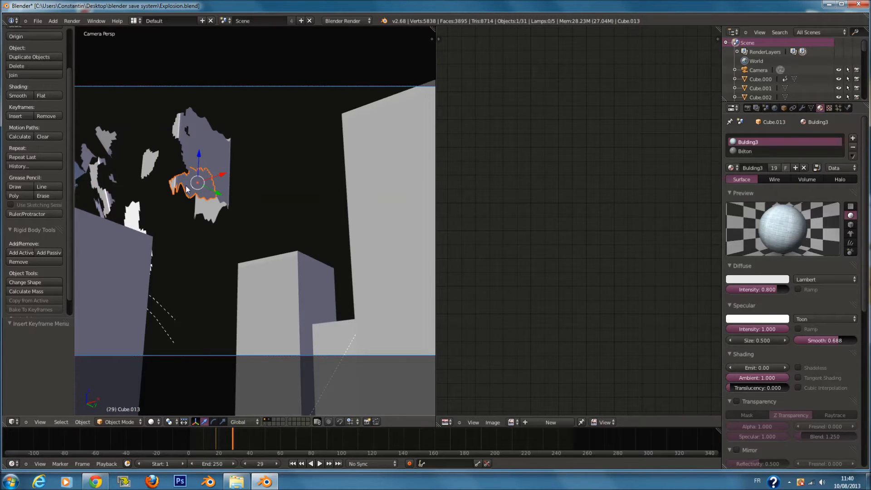
click(237, 445)
drag(235, 445, 226, 441)
drag(199, 162, 197, 204)
key(r)
key(y)
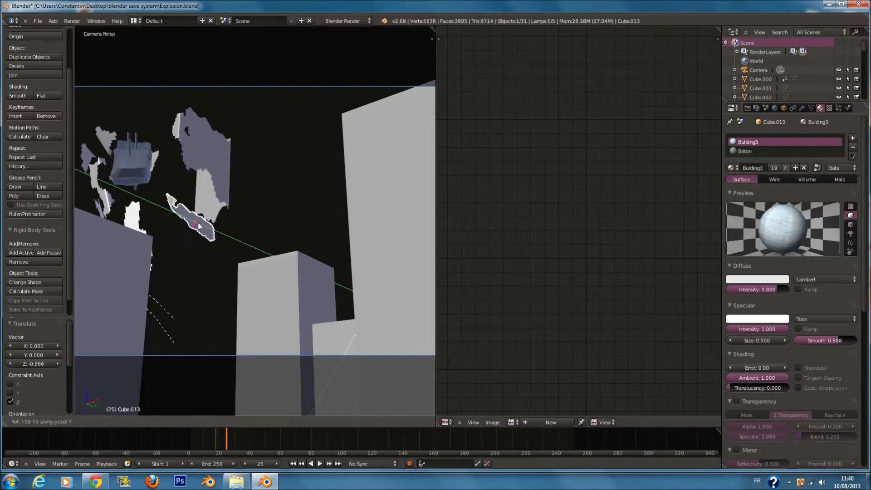
click(197, 218)
Lower the wide bottom piece about 0.31 more along Z and insert a LocRotScale keyframe at frame 25.
drag(220, 216, 205, 205)
key(i)
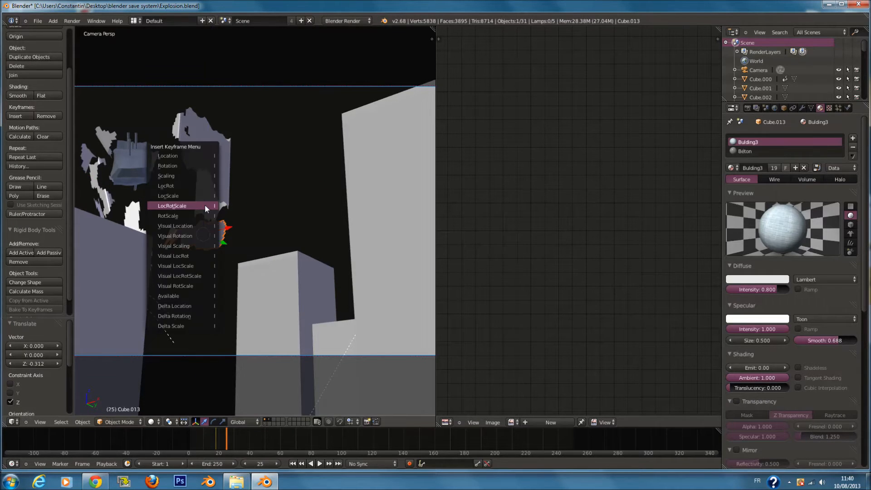
click(205, 205)
Replay the animation from the beginning to check how the wide bottom piece falls.
drag(204, 440, 187, 443)
key(alt+a)
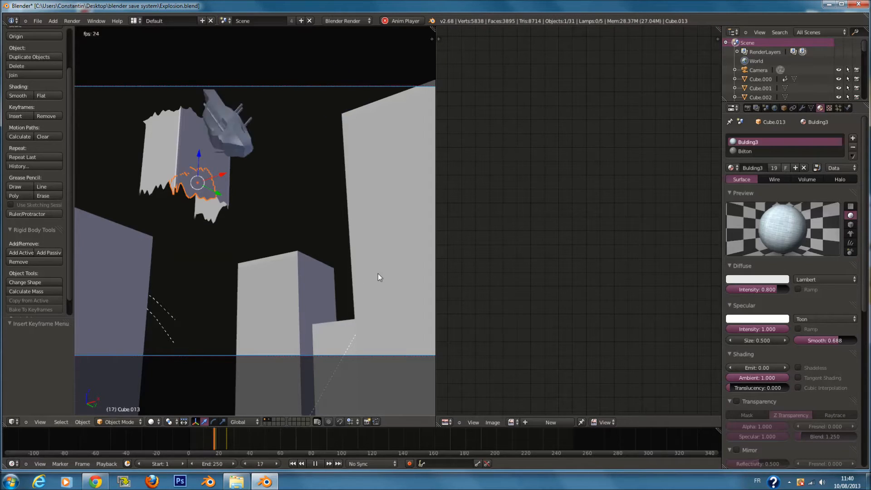
key(alt+a)
At frame 40, lower the large main wall piece along Z and rotate it about 6° around the Y axis.
right_click(230, 153)
right_click(206, 148)
right_click(238, 164)
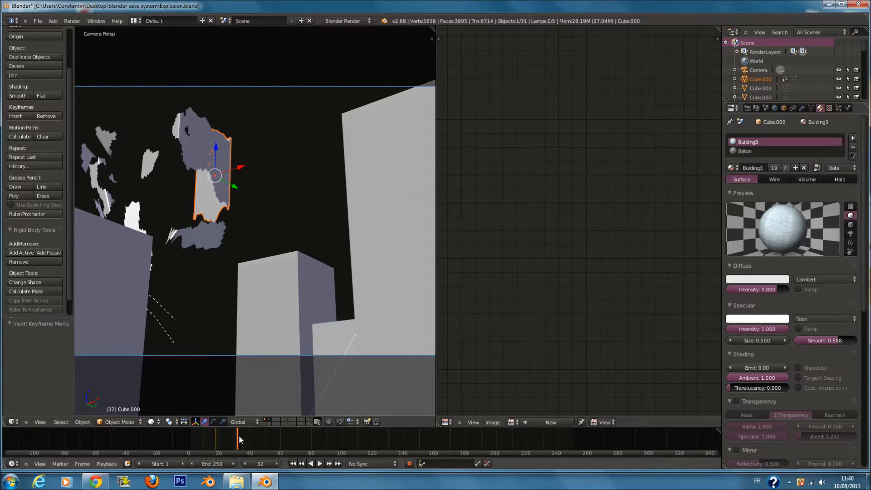
drag(244, 436, 249, 443)
key(g)
key(z)
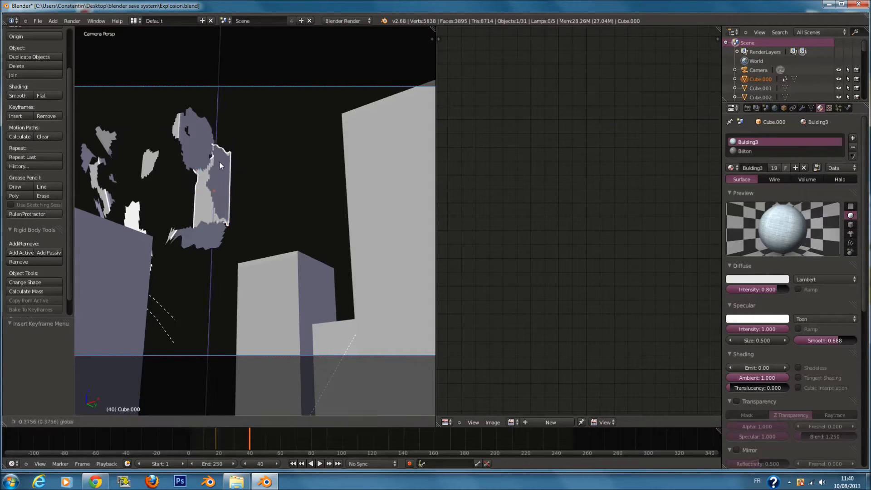
click(219, 177)
key(r)
key(y)
click(247, 217)
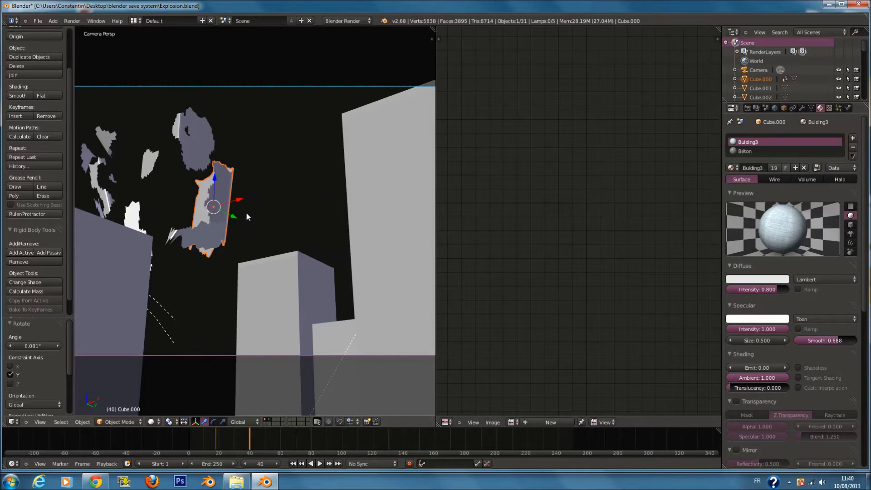
Shift the large main wall piece along X and rotate it slightly around the Z axis.
key(g)
key(x)
click(249, 206)
key(r)
key(z)
click(259, 218)
key(r)
key(x)
right_click(261, 221)
Rotate the large wall piece about 2.8° around Y, lower it about 0.28, and insert a LocRotScale keyframe at frame 40.
key(r)
key(y)
click(259, 222)
key(g)
key(z)
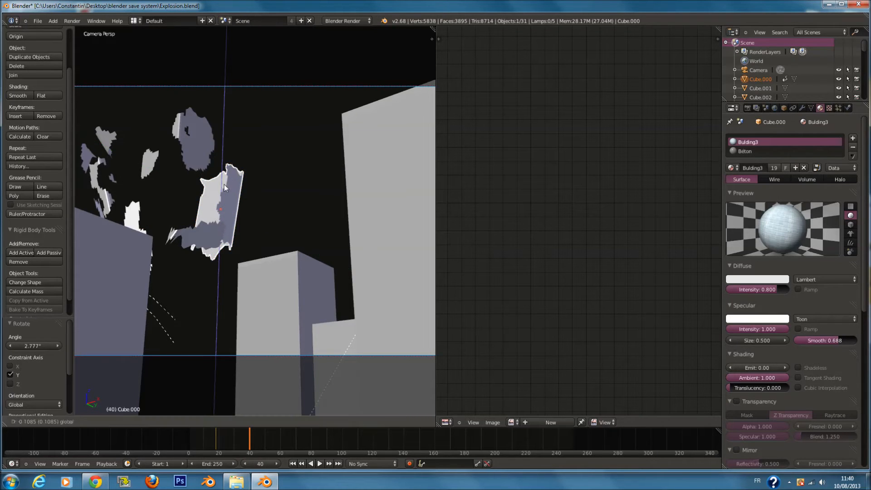
click(225, 191)
key(i)
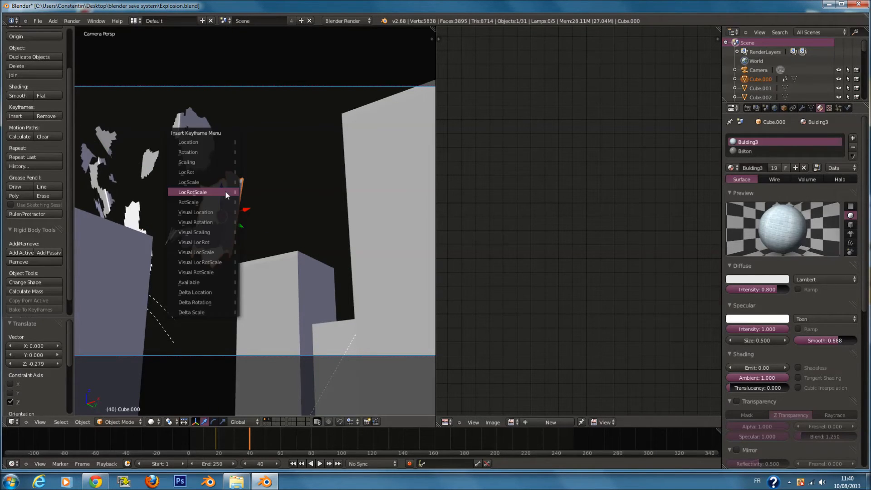
click(225, 191)
Play the animation from the start to check the slower fall of the large main wall piece.
click(188, 431)
key(alt+a)
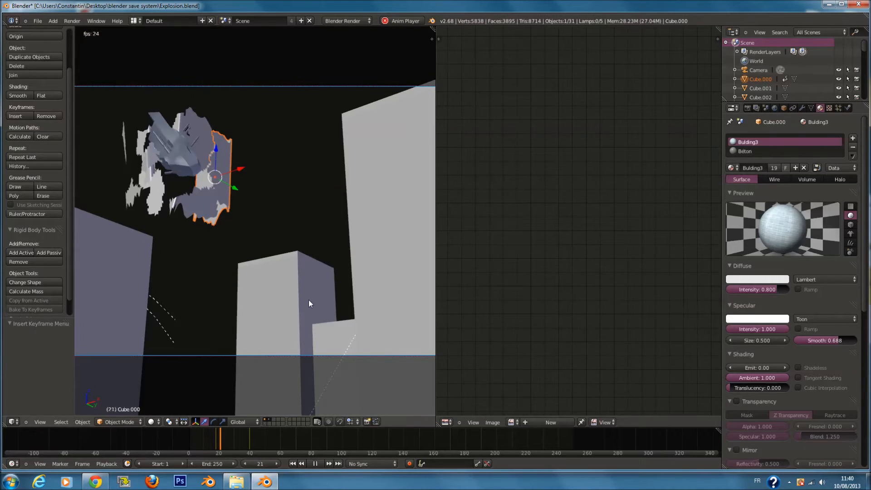
key(alt+a)
At frame 25, move the small upper wall piece outward past the debris, rotate it about -106.7°, and insert a LocRotScale keyframe.
click(249, 436)
drag(248, 436, 227, 436)
right_click(176, 129)
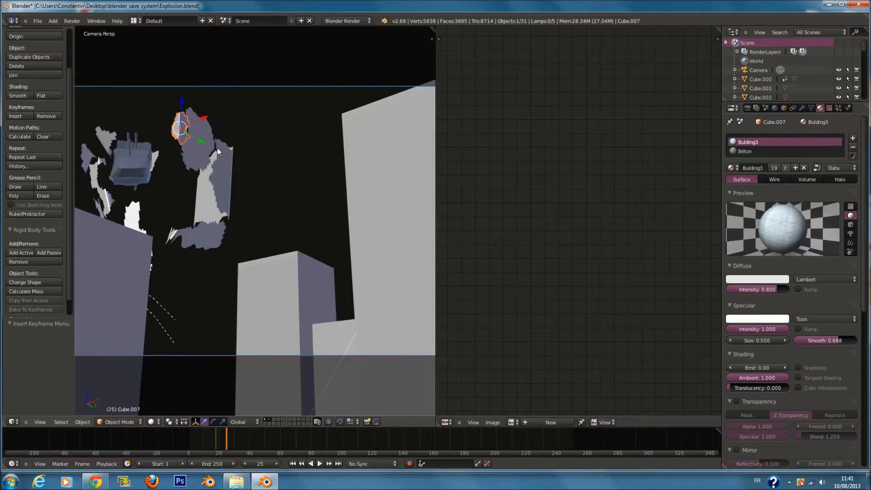
key(g)
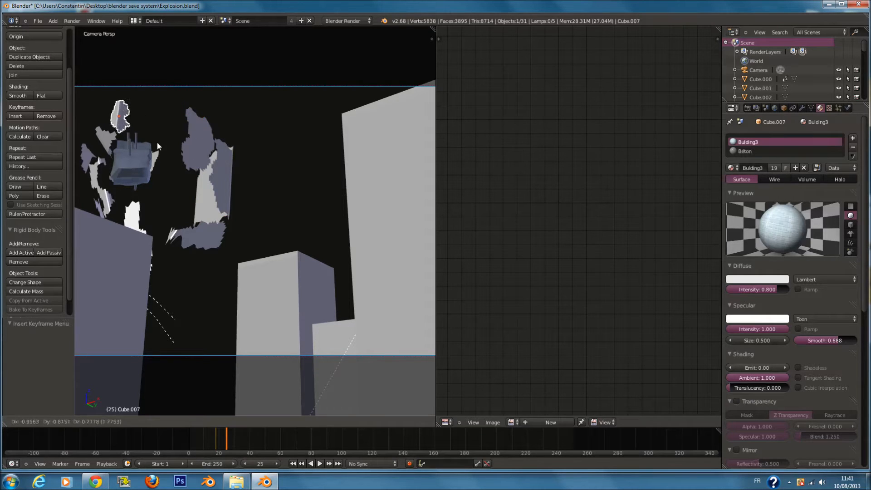
click(163, 130)
key(r)
click(118, 37)
key(i)
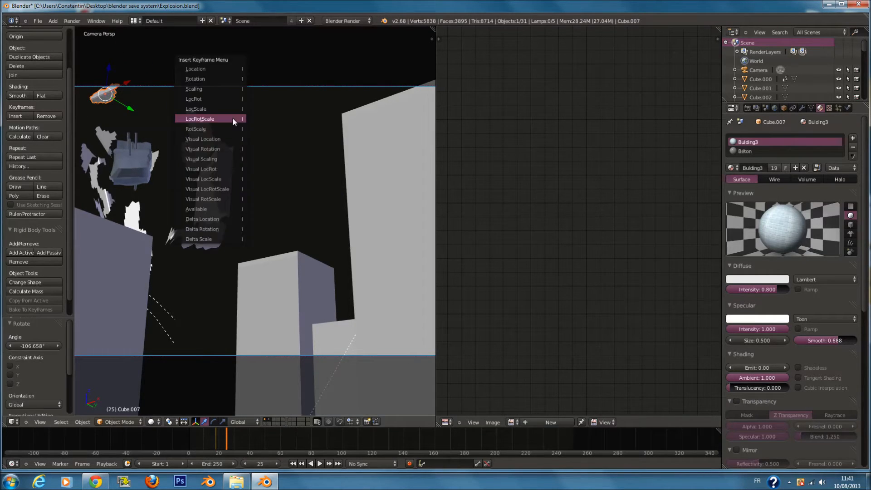
click(232, 117)
At frame 26, move the rounded wall piece beside the tall corner piece away and downward, and insert a keyframe for it.
mouse_move(223, 442)
mouse_down()
mouse_move(194, 440)
mouse_move(228, 447)
mouse_up()
right_click(193, 148)
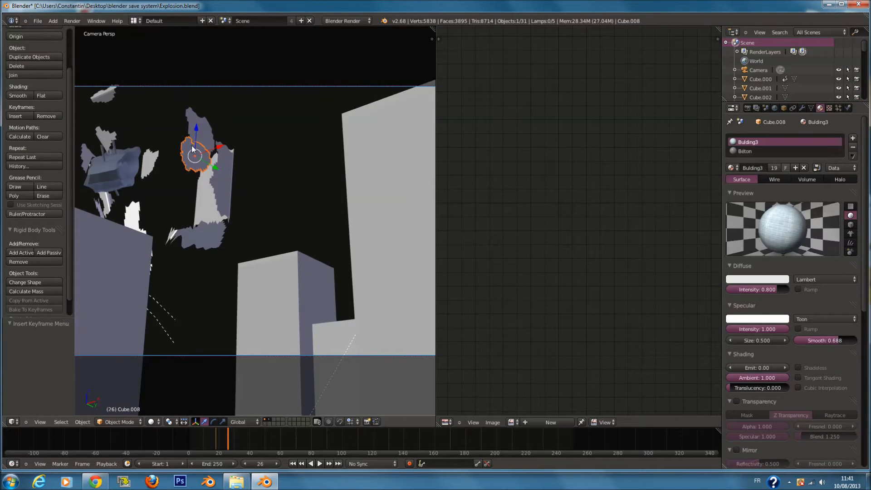
key(g)
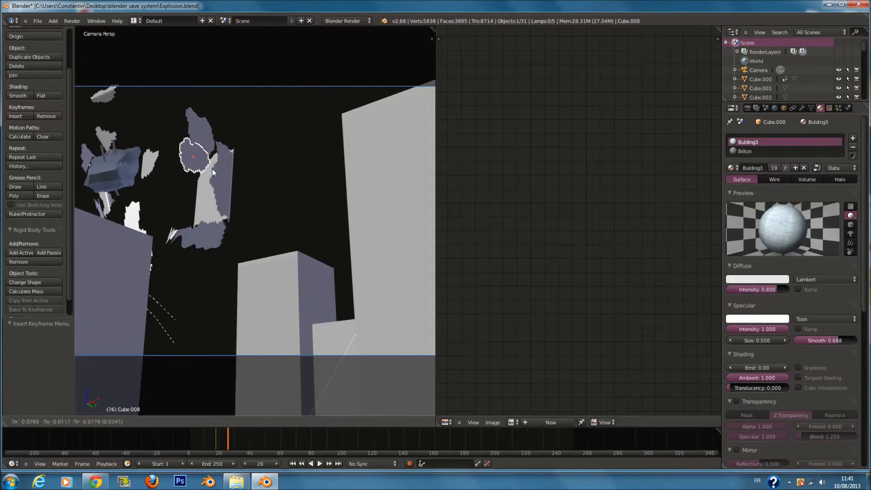
click(203, 179)
key(KP_0)
drag(231, 212, 222, 209)
drag(204, 177, 206, 209)
key(i)
click(206, 209)
key(KP_0)
Try to separate the small loose fragment from the top wall piece into its own object and set its origin to geometry.
right_click(206, 113)
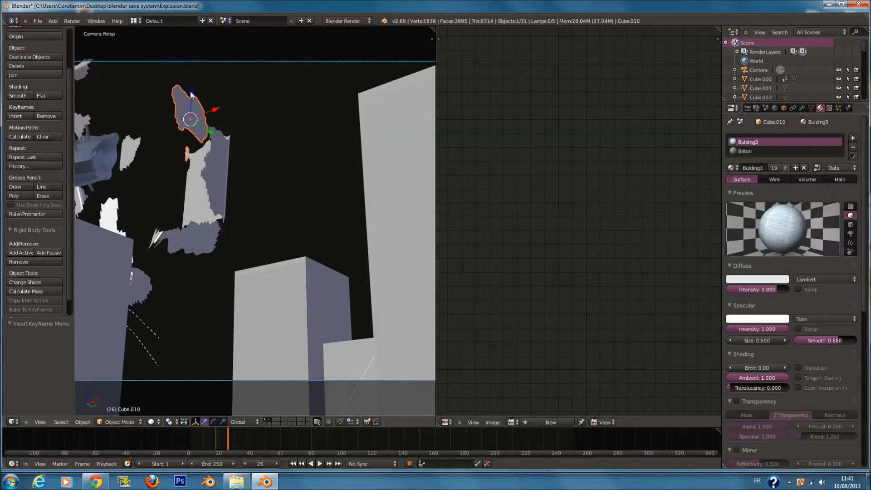
key(Tab)
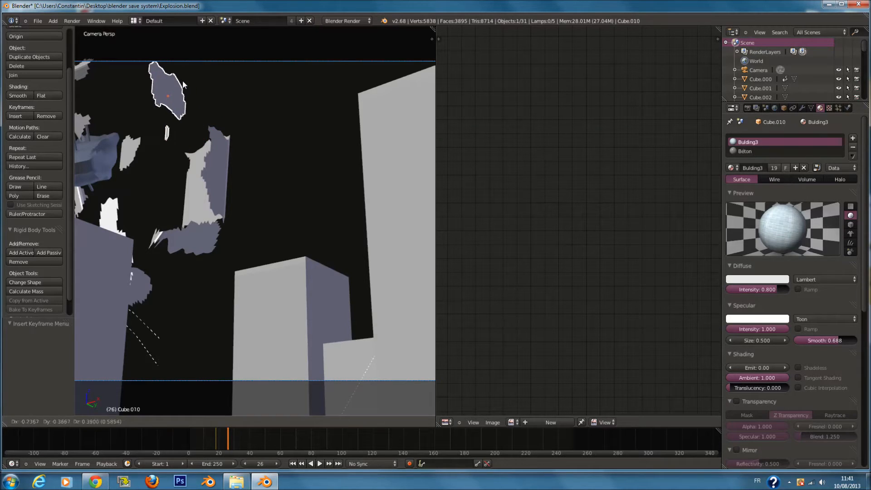
key(a)
key(a)
scroll(180, 142, up, 1)
key(c)
click(173, 148)
right_click(173, 148)
key(p)
click(173, 148)
key(Tab)
right_click(175, 131)
click(23, 38)
click(41, 42)
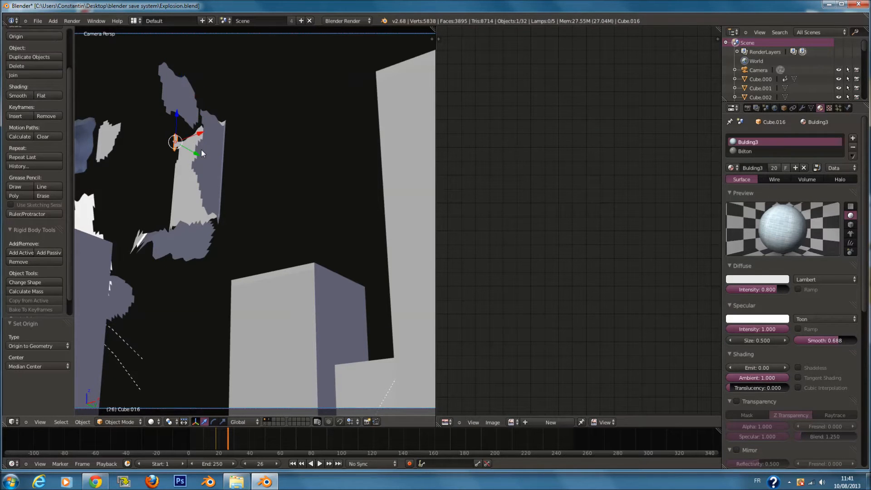
Undo the origin change and the separation of the small fragment from the top wall piece.
scroll(201, 149, down, 1)
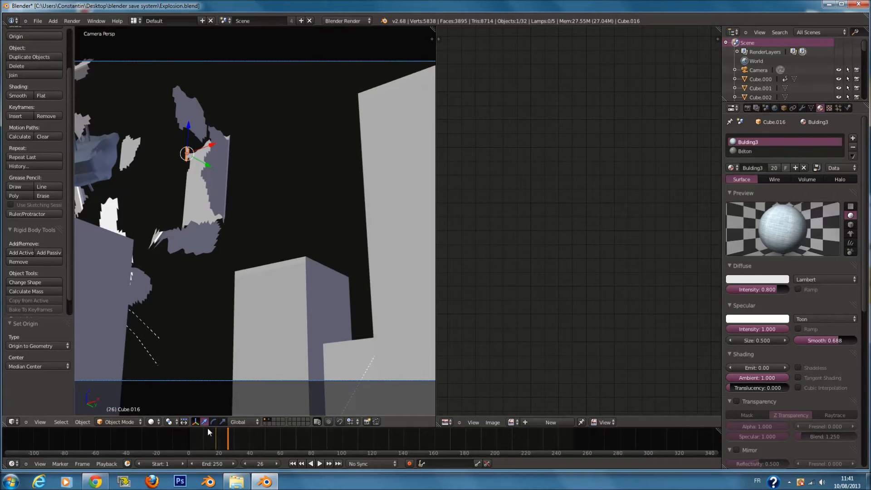
drag(215, 443, 231, 455)
key(ctrl+z)
key(ctrl+z)
key(ctrl+z)
key(ctrl+z)
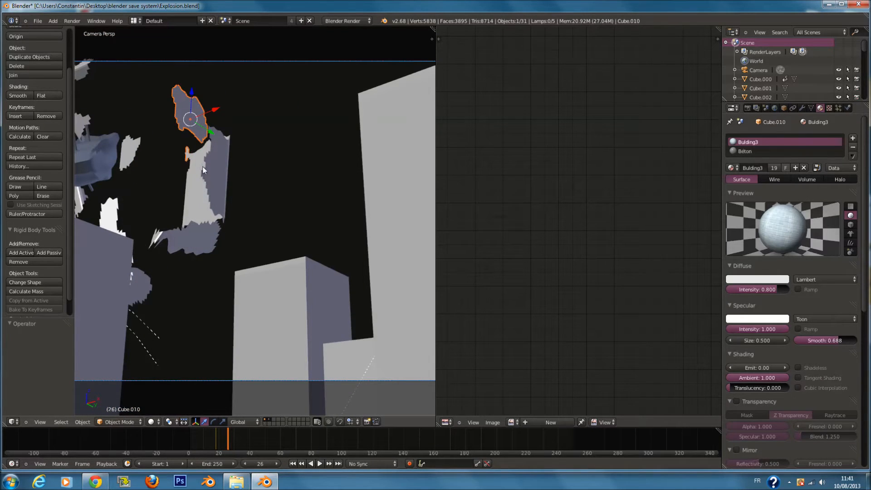
right_click(186, 150)
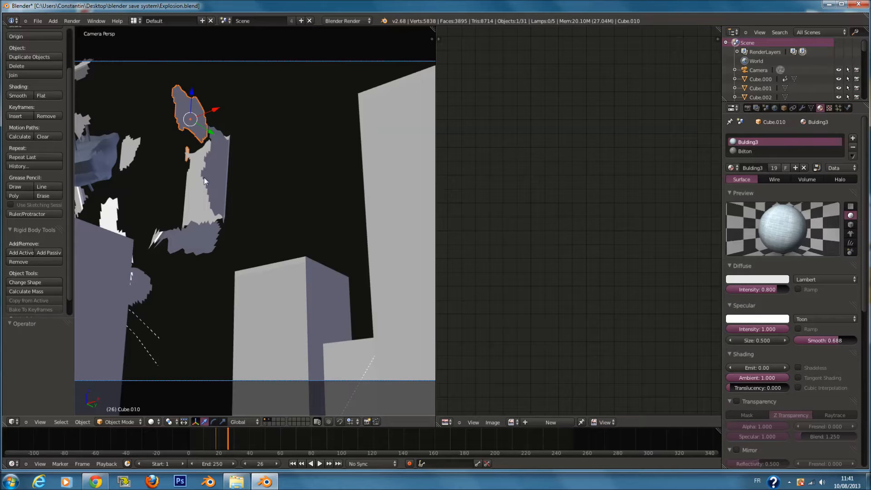
At frame 25, move the top wall piece up and outward, finishing with a shift of about -0.8 along Y and 1.6 along Z.
click(245, 464)
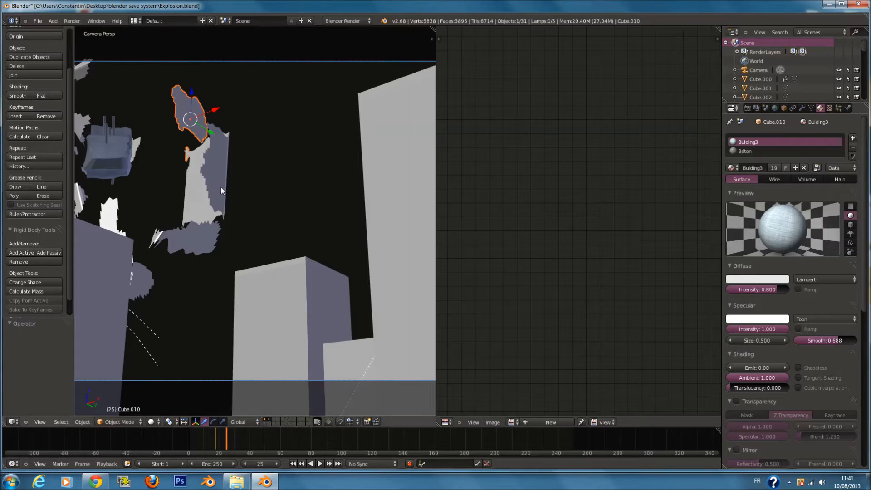
key(g)
right_click(248, 184)
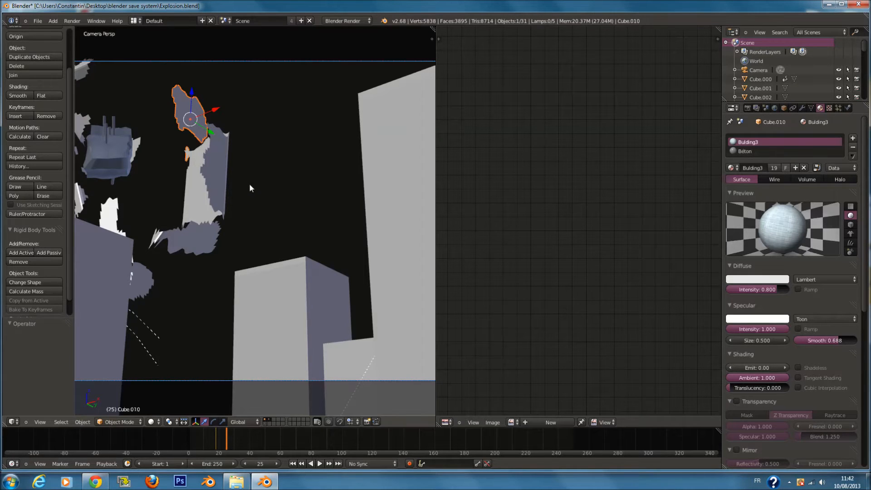
drag(191, 95, 156, 123)
key(g)
click(195, 104)
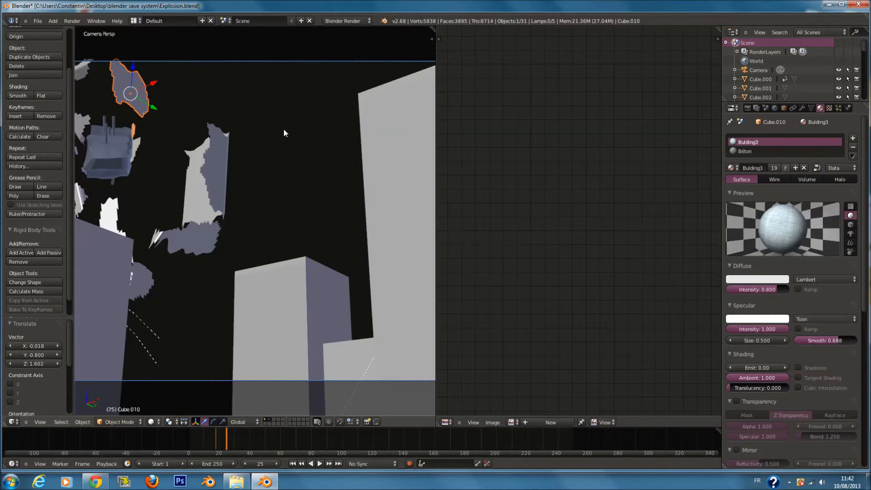
Trackball-rotate the top wall piece about 105° and -100°, and insert a keyframe for it at frame 25.
key(z)
key(r)
key(r)
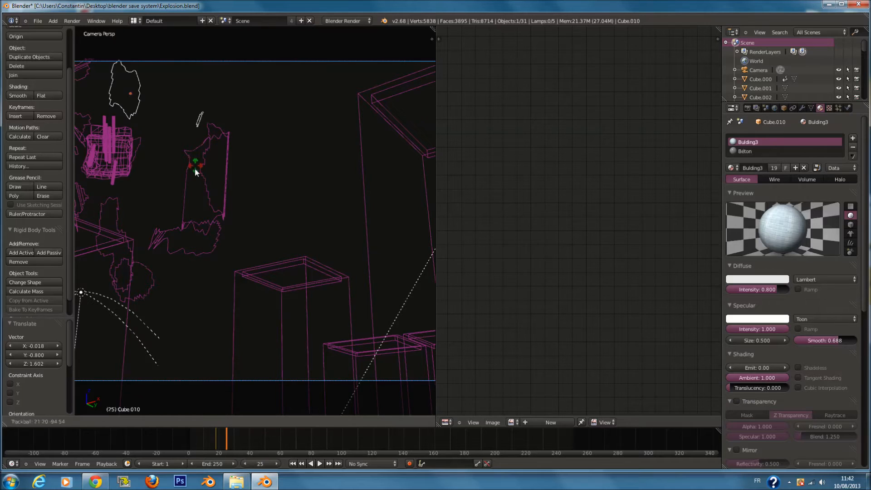
click(204, 231)
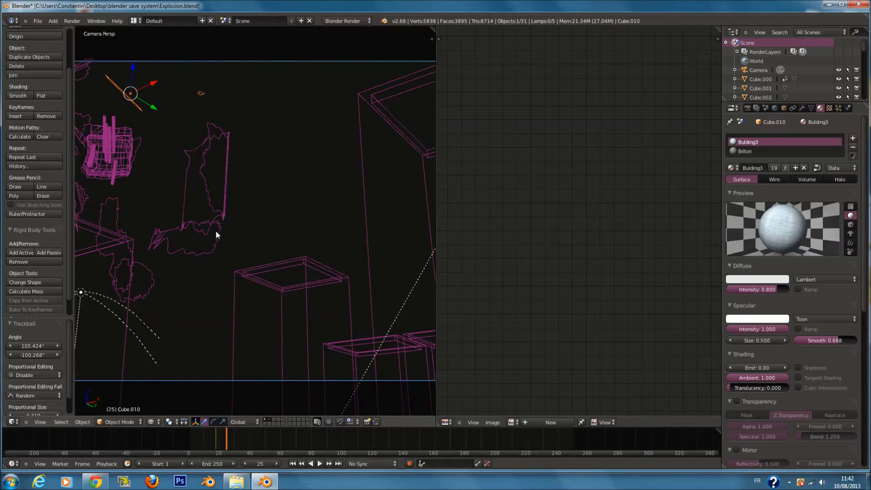
key(i)
click(216, 231)
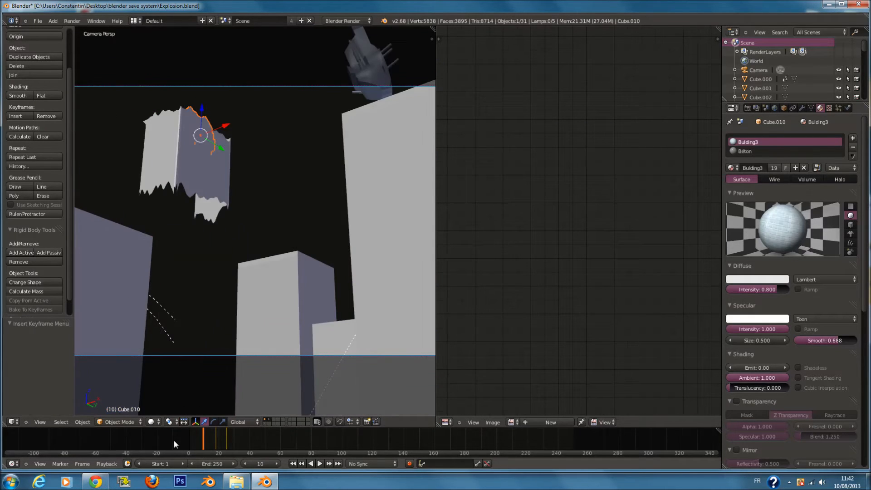
Play the animation from frame 0 with nothing selected, and save the blend file over the existing one.
click(173, 440)
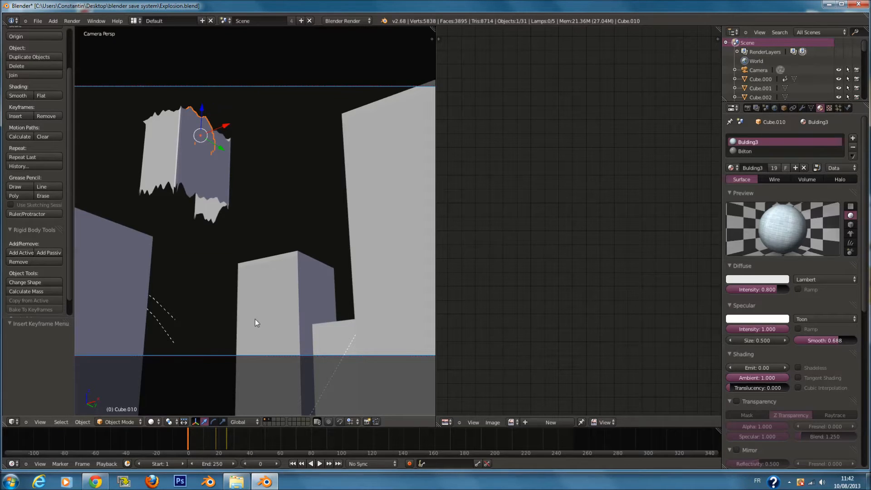
key(a)
key(alt+a)
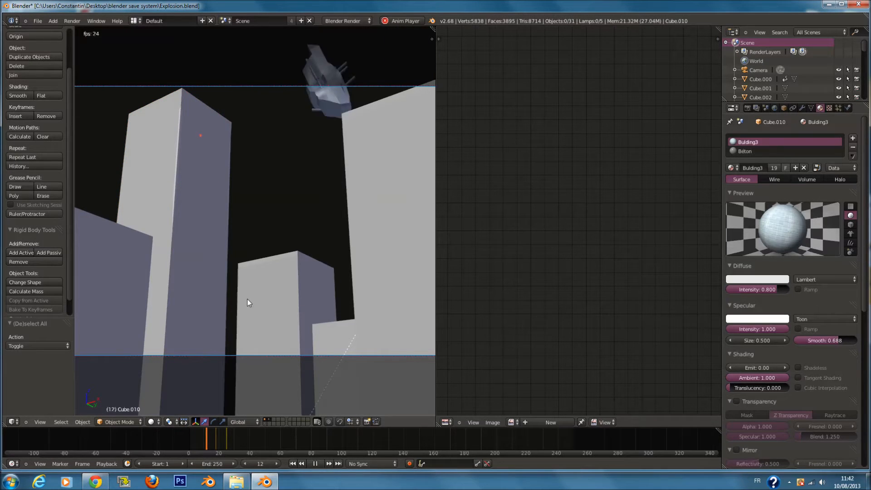
key(ctrl+s)
click(222, 340)
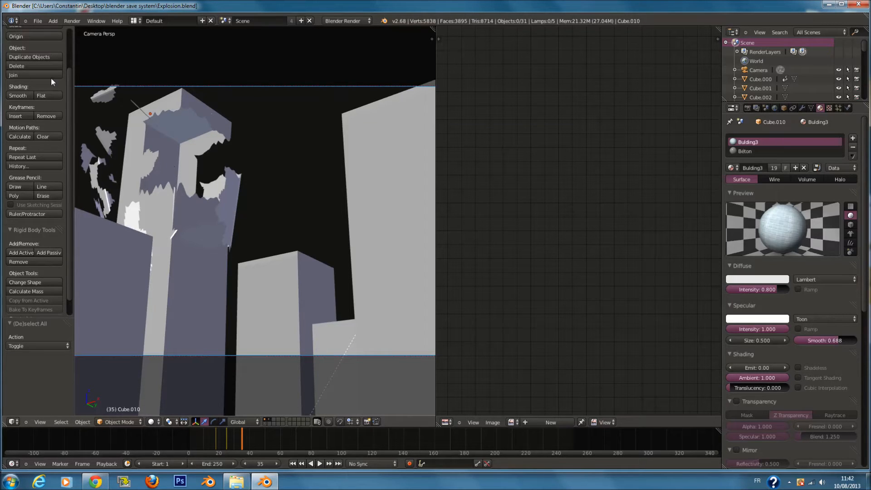
Preview the broken tower in Texture shading by scrubbing through the impact frames and inspecting the tower mesh.
click(152, 421)
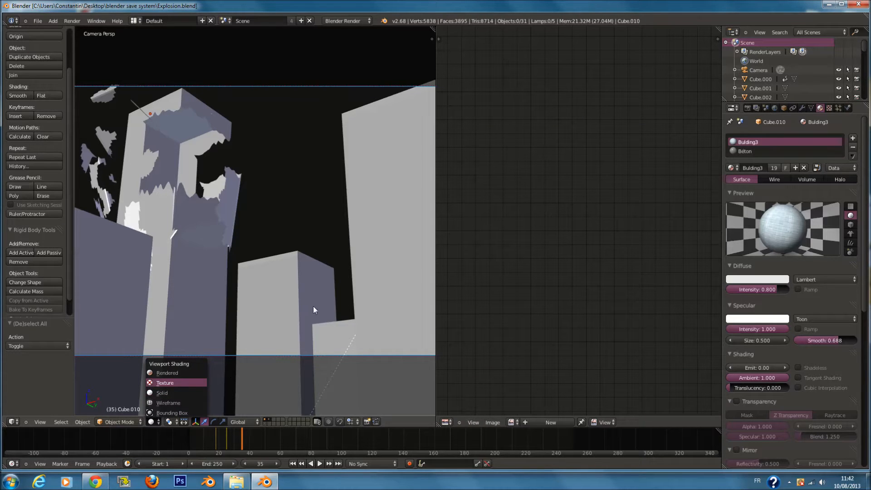
key(Return)
drag(216, 441, 242, 457)
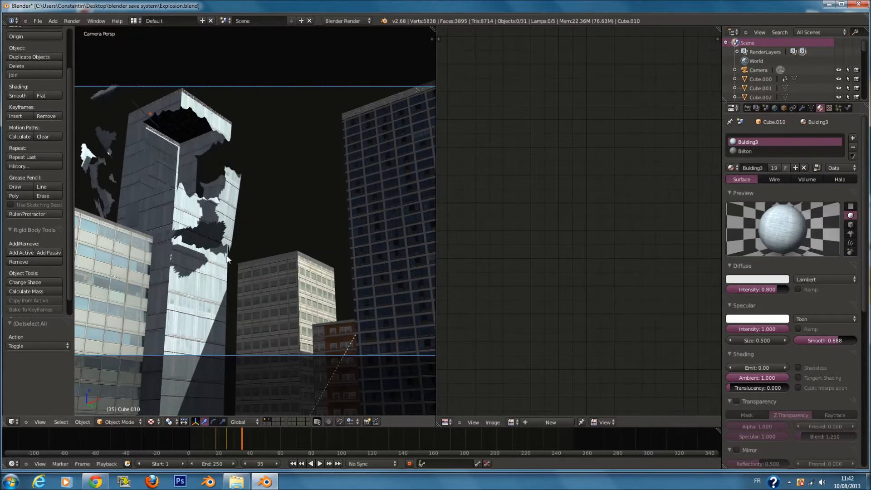
right_click(224, 122)
key(Tab)
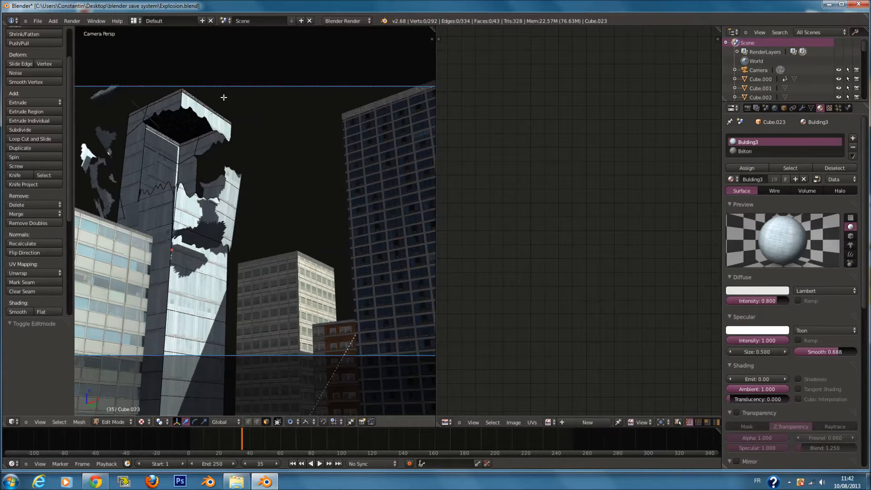
key(Tab)
mouse_move(241, 438)
mouse_down()
mouse_move(217, 442)
mouse_move(227, 448)
mouse_move(213, 444)
mouse_move(219, 449)
mouse_up()
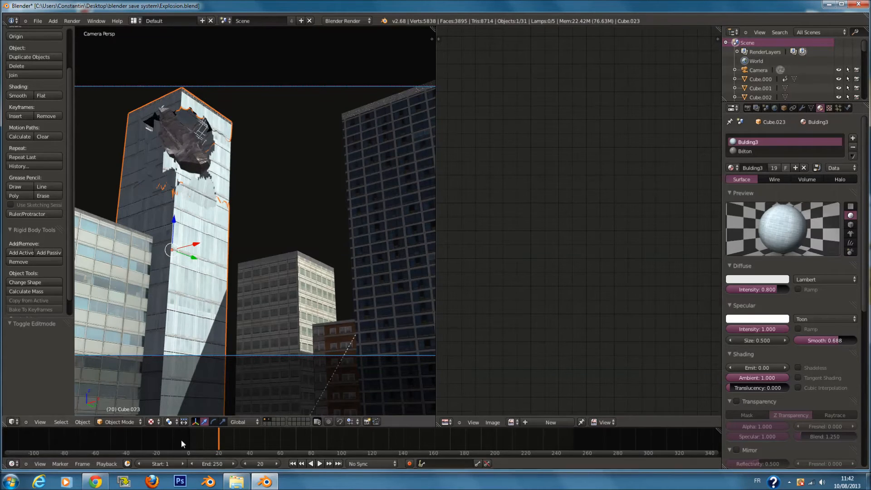
Set the viewport shading back to Solid and save the blend file.
click(151, 421)
click(170, 391)
key(ctrl+s)
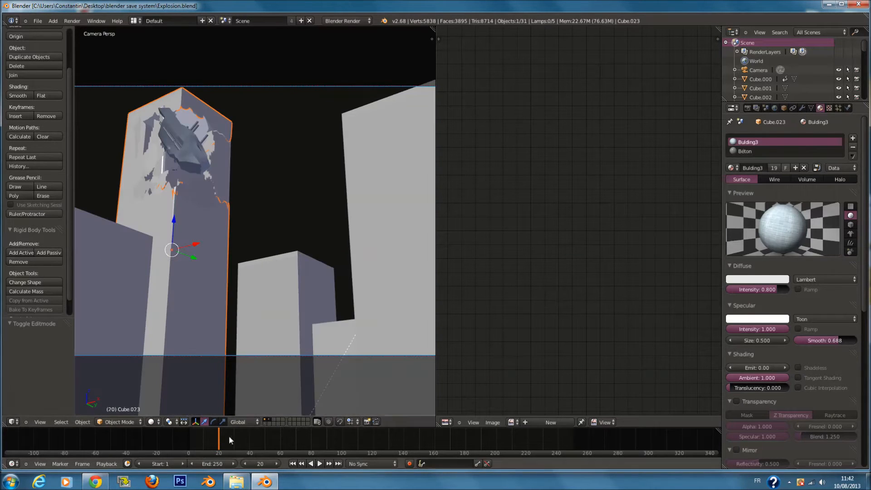
Examine the debris and the scattered wall pieces from outside the camera view up to frame 40.
drag(228, 440, 245, 447)
scroll(233, 216, down, 3)
middle_drag(232, 217, 241, 274)
scroll(241, 274, down, 3)
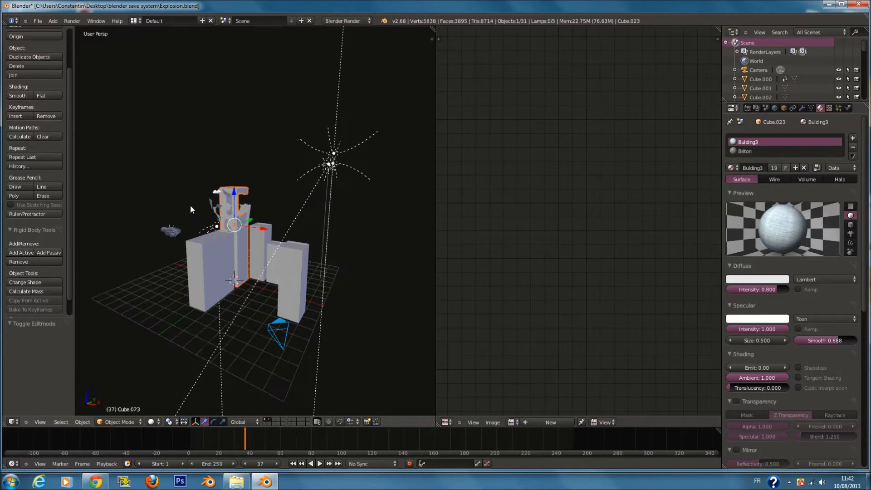
right_click(173, 231)
drag(243, 439, 250, 442)
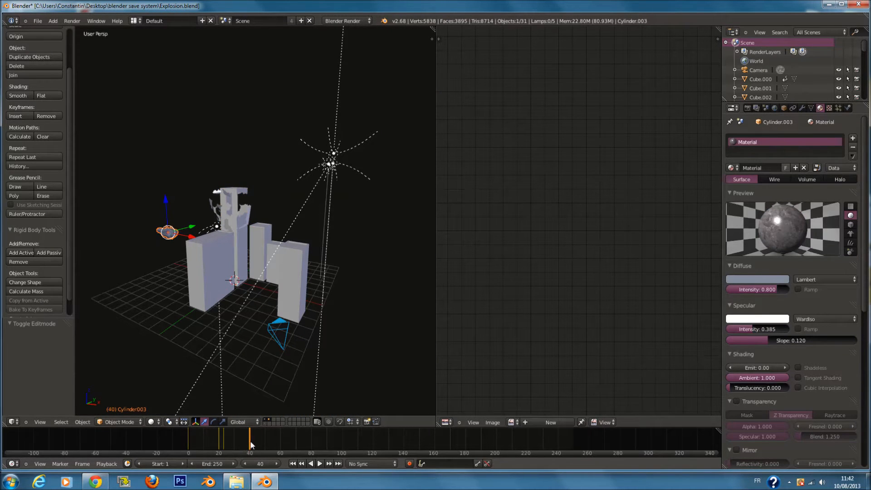
scroll(242, 268, up, 4)
At frame 60, lower the large wall piece along Z until it falls below the camera frame, and insert a LocRotScale keyframe.
right_click(244, 216)
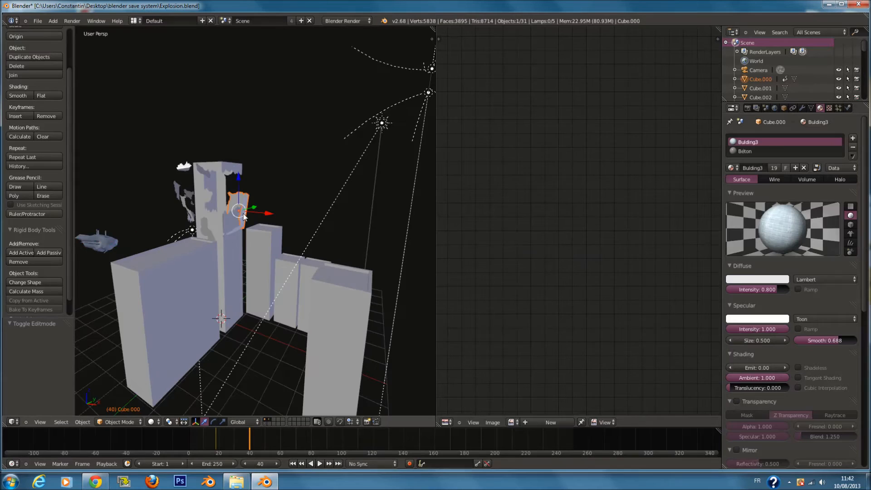
key(KP_0)
scroll(240, 204, up, 4)
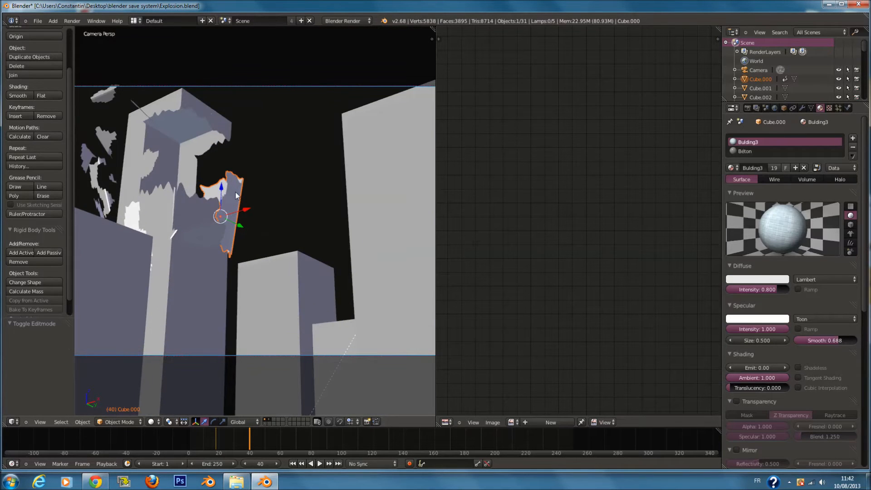
click(257, 440)
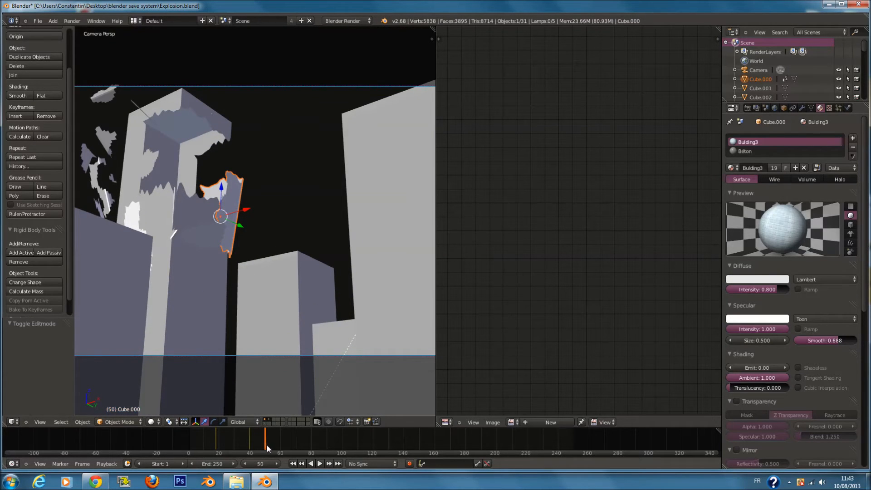
drag(278, 448, 281, 448)
drag(220, 195, 262, 388)
key(i)
click(265, 395)
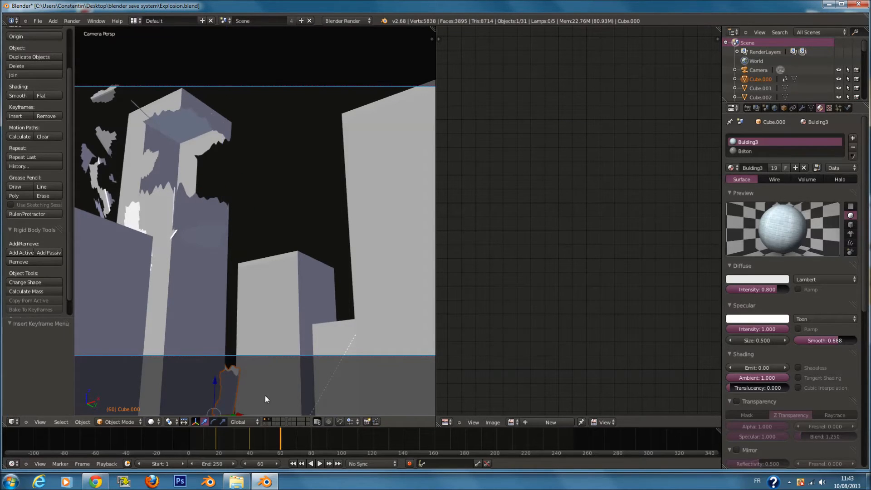
key(i)
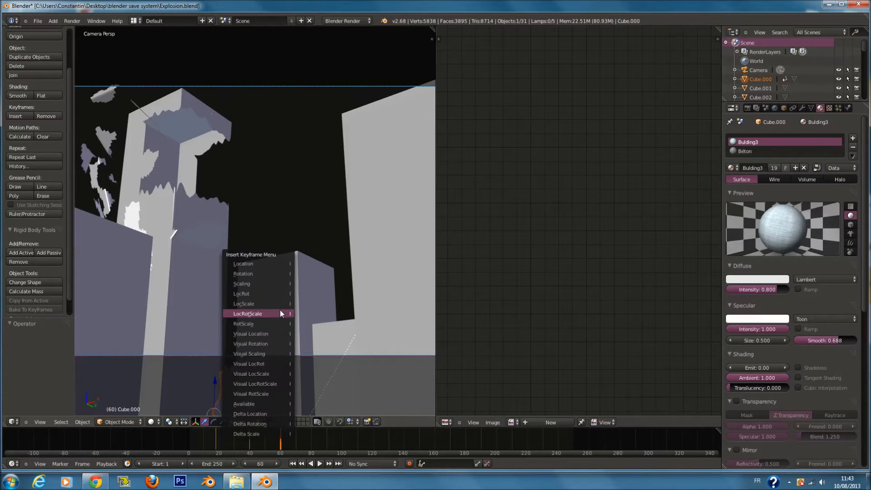
click(280, 312)
Play the animation to check the large wall piece's fall out of the camera frame.
key(alt+a)
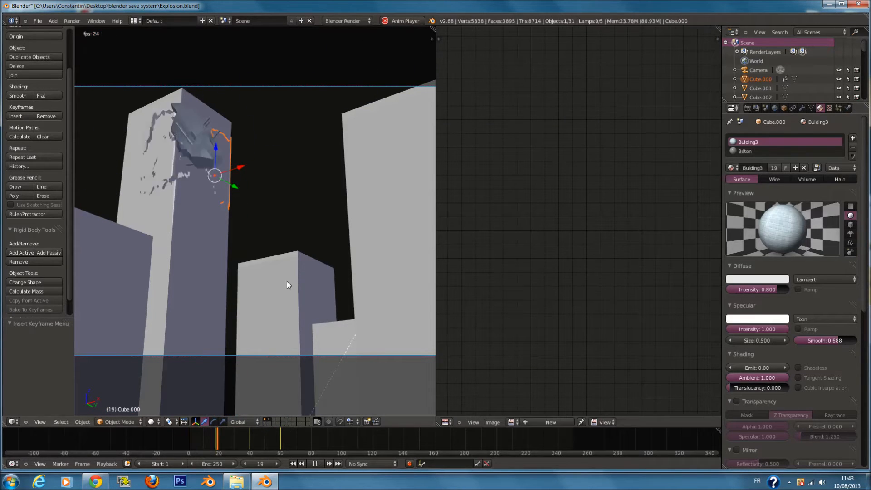
key(alt+a)
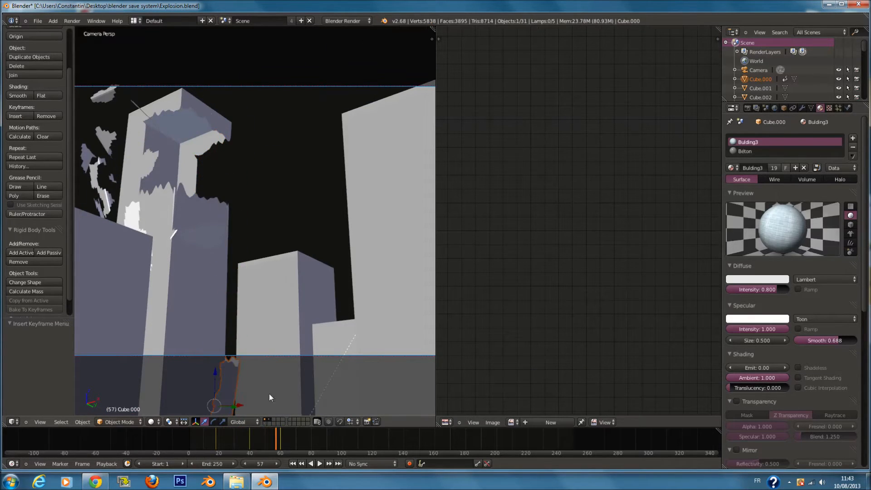
At frame 60, lower the jagged wall piece across the tower's middle along Z, rotate it about -17°, and insert a LocRotScale keyframe.
mouse_move(276, 443)
mouse_down()
mouse_move(246, 439)
mouse_move(280, 446)
mouse_up()
right_click(178, 227)
right_click(187, 238)
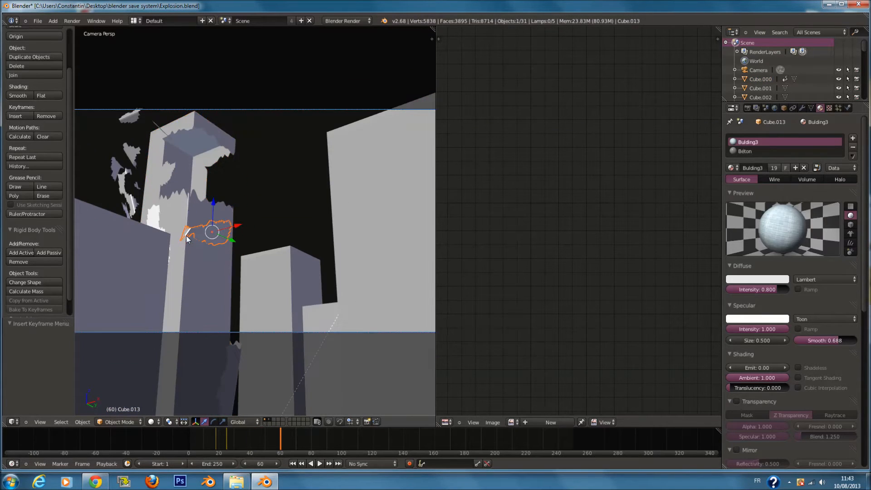
middle_drag(186, 236, 252, 198)
drag(258, 197, 283, 326)
key(r)
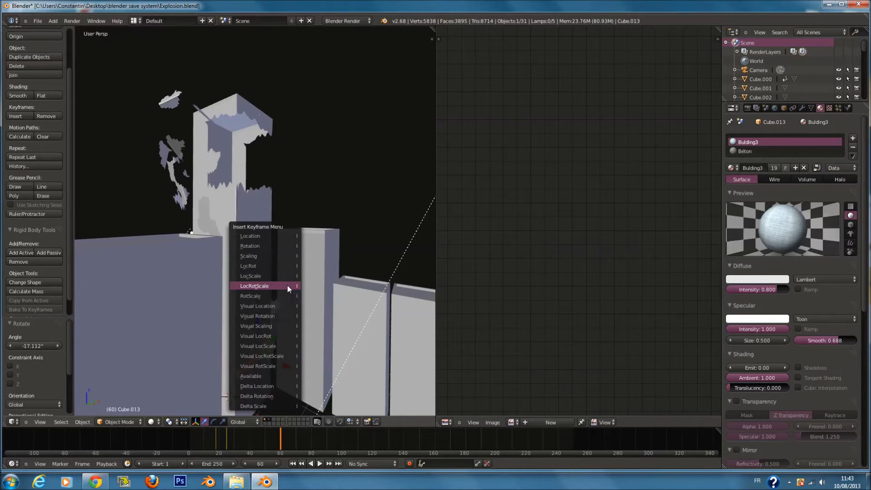
click(287, 285)
key(KP_0)
key(KP_0)
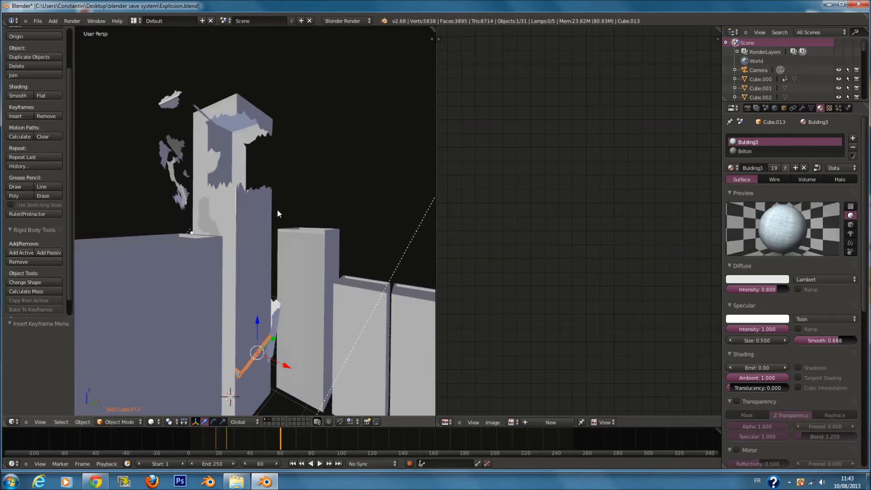
Go back to frame 45 in the camera view and clear the object selection.
right_click(177, 198)
middle_drag(178, 197, 293, 201)
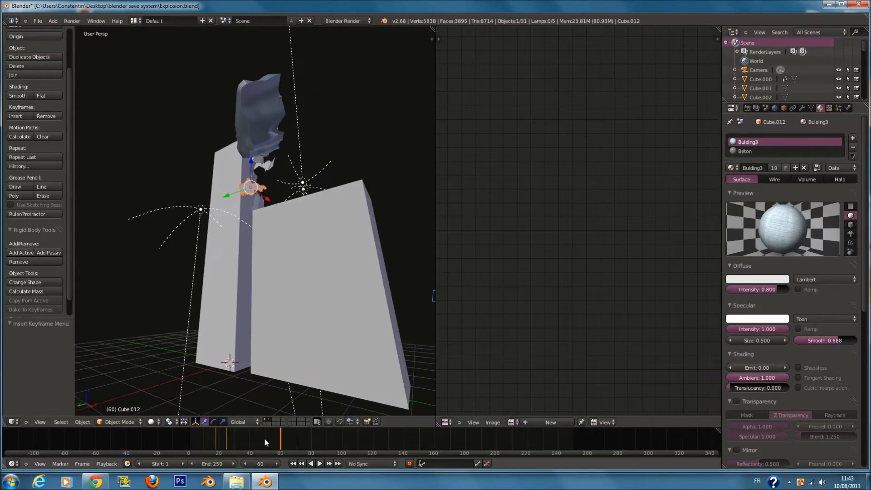
mouse_move(264, 437)
mouse_down()
mouse_move(162, 447)
mouse_move(212, 439)
mouse_move(256, 452)
mouse_up()
middle_drag(297, 202, 286, 139)
key(KP_0)
key(a)
key(a)
key(a)
Move the highest flying wall piece outward and down by about -2.9 in X, -1.3 in Y and -1.8 in Z.
right_click(123, 113)
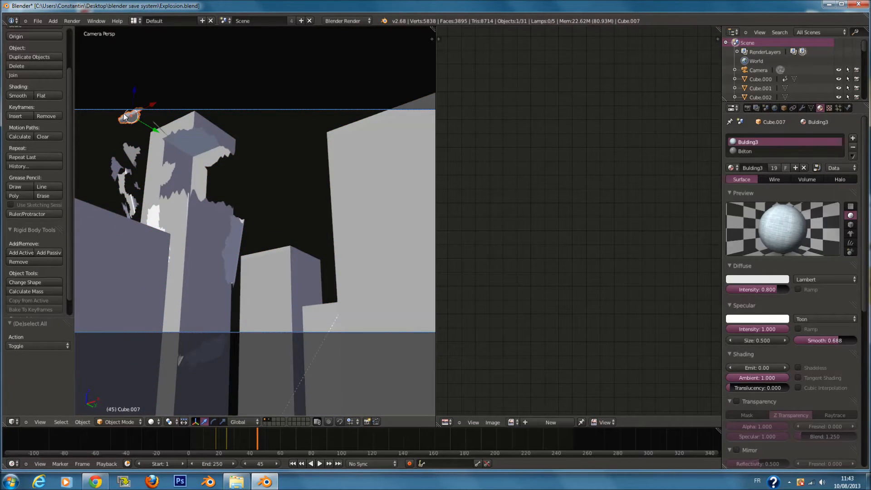
scroll(282, 140, down, 3)
scroll(282, 148, up, 1)
key(g)
click(138, 254)
key(KP_0)
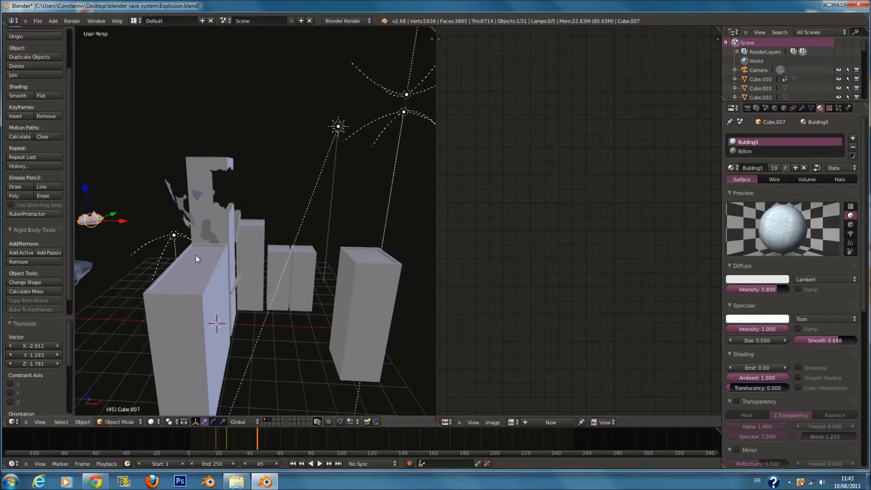
Rotate the same flying piece about 45°, move it further down, and insert a LocRotScale keyframe at frame 45.
key(r)
click(170, 322)
key(g)
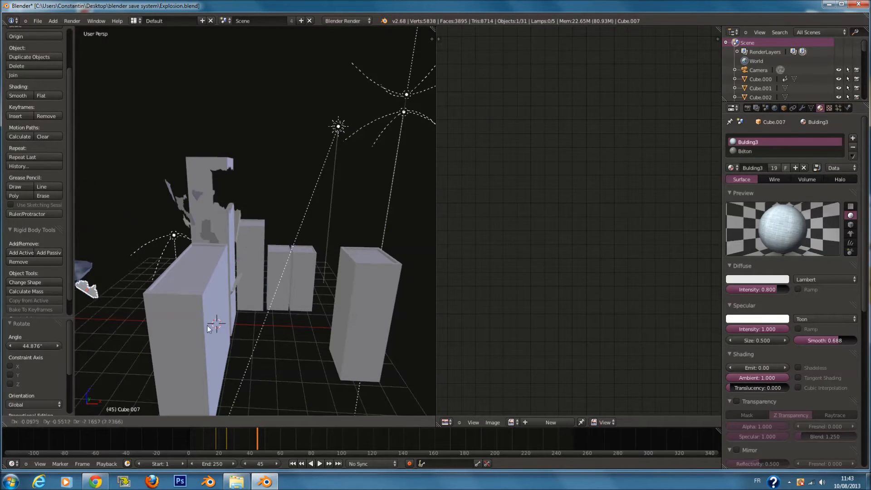
click(216, 330)
key(i)
click(217, 329)
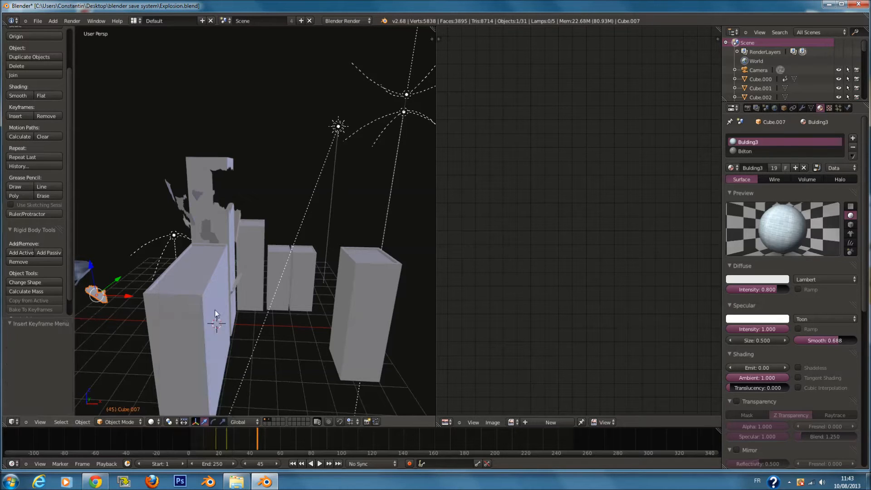
Move the outermost thin shard beside the tower further away and slightly down, and insert a LocRotScale keyframe at frame 45.
right_click(170, 195)
key(g)
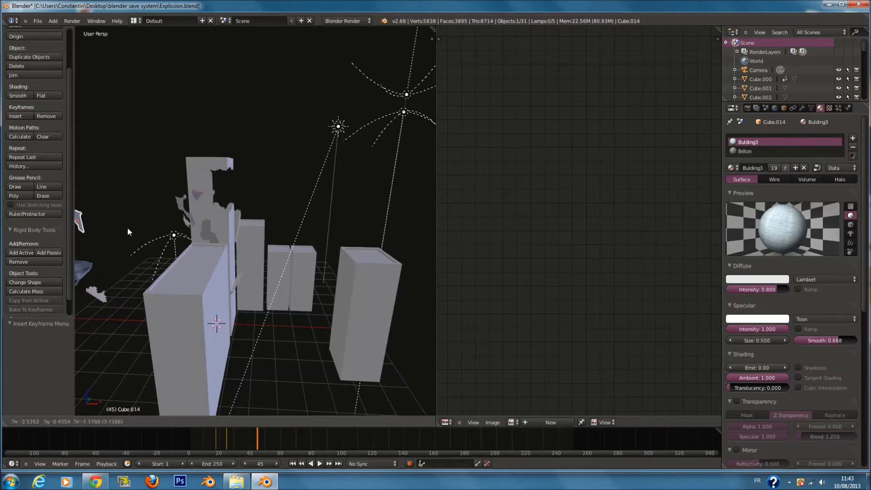
click(127, 227)
key(i)
click(157, 235)
Rotate the neighbouring shard closest to the tower, move it outward and down out of the camera frame, and insert a LocRotScale keyframe.
right_click(187, 207)
middle_drag(191, 206, 174, 203)
key(r)
click(159, 220)
key(g)
click(104, 248)
key(i)
click(104, 248)
key(KP_0)
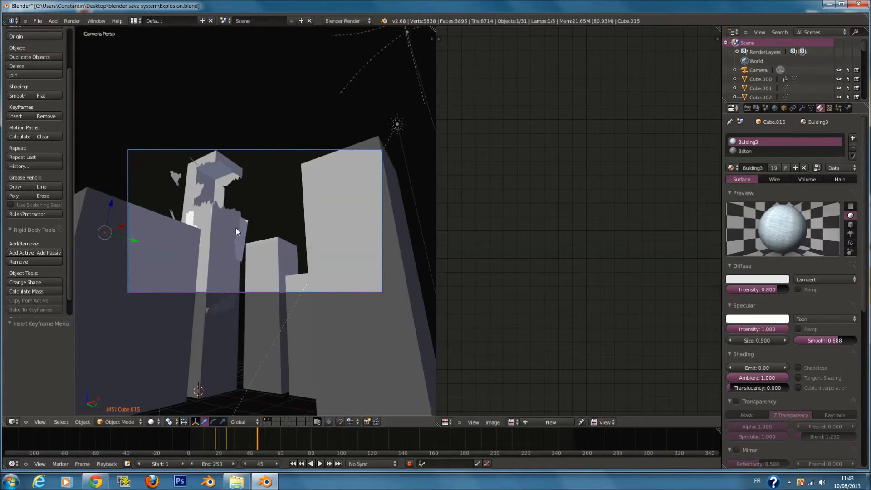
Move the flying fragment beside the tower's upper part outward and down, and insert a LocRotScale keyframe at frame 45.
right_click(169, 183)
key(g)
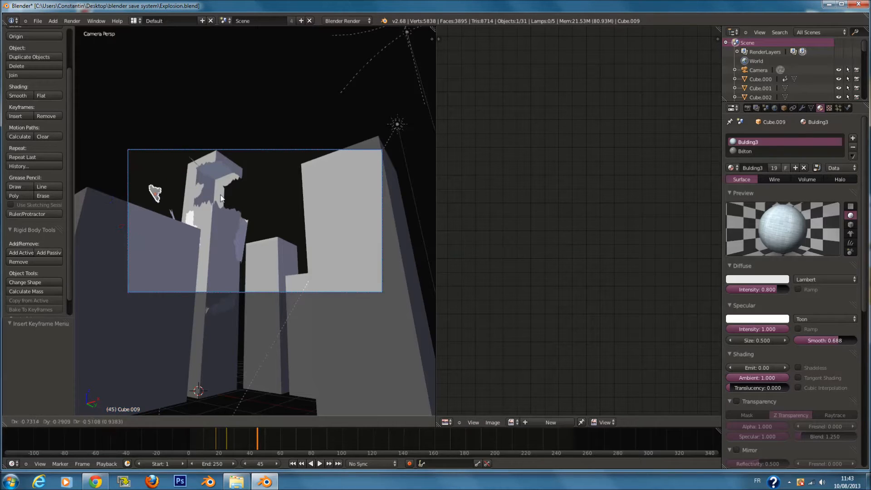
click(189, 254)
key(i)
click(190, 254)
Move the thin shard at the tower's top outward and down, and insert a LocRotScale keyframe at frame 45.
right_click(190, 161)
key(g)
click(146, 206)
key(i)
click(146, 207)
Move the small shard just above the nearest building's roof down behind that building, and insert a LocRotScale keyframe at frame 45.
right_click(173, 214)
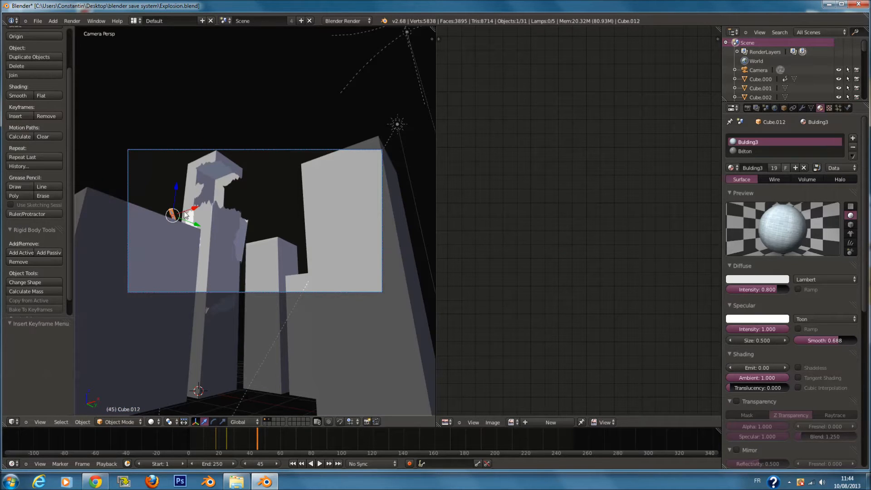
key(g)
click(203, 249)
key(i)
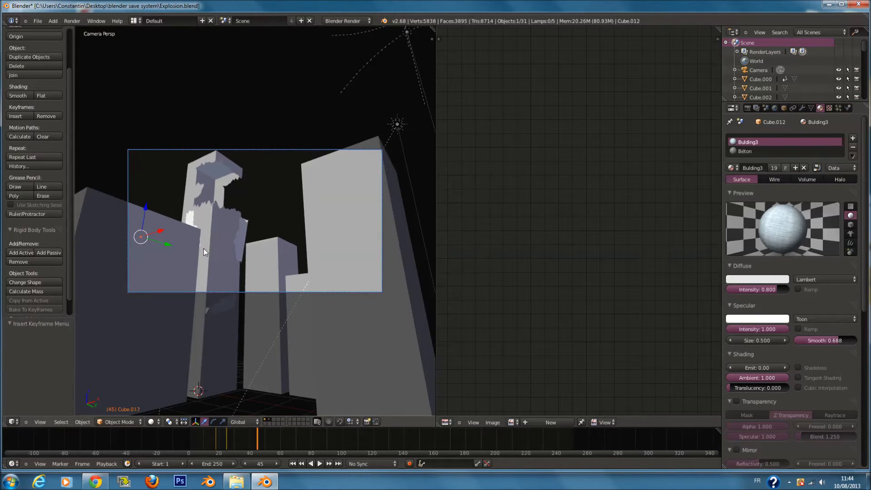
click(203, 248)
scroll(238, 219, up, 1)
Go to frame 60 and select the bright broken wall piece still attached to the tower's outer side.
right_click(238, 219)
click(279, 449)
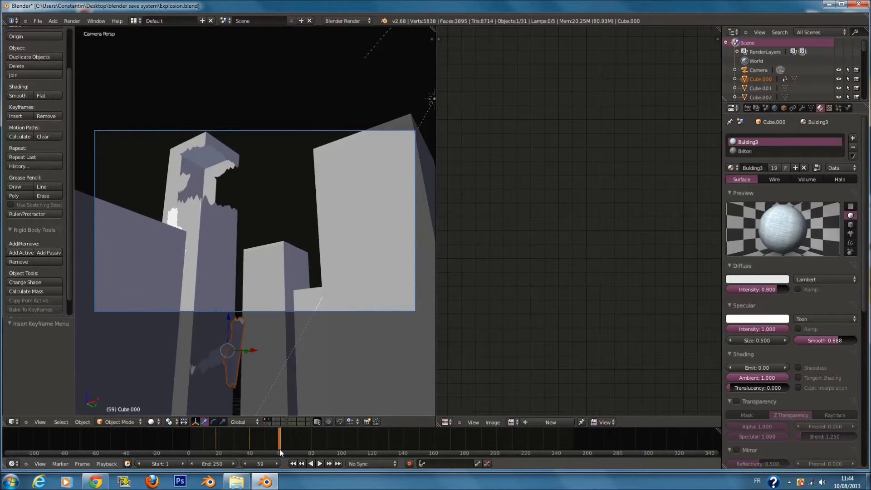
mouse_move(279, 448)
mouse_down()
mouse_move(196, 437)
mouse_move(281, 463)
mouse_up()
right_click(172, 219)
middle_drag(168, 210, 163, 255)
scroll(162, 255, up, 3)
middle_drag(210, 240, 320, 273)
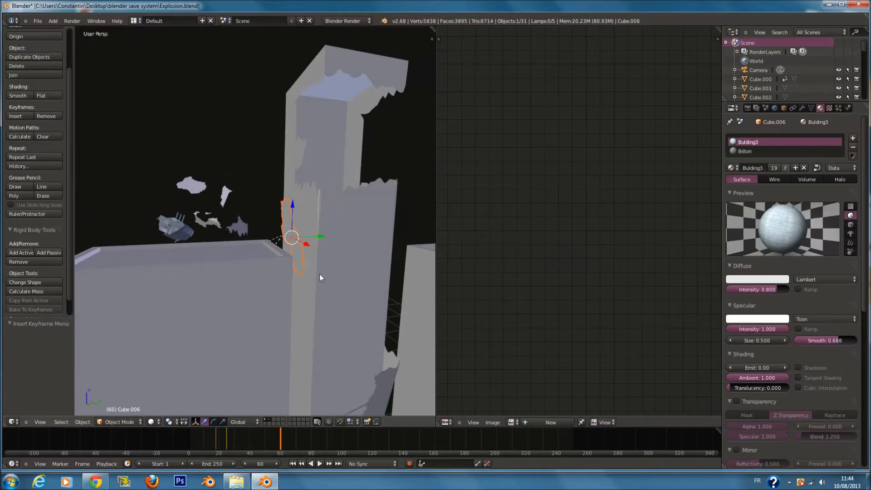
drag(310, 234, 303, 235)
middle_drag(316, 234, 306, 236)
key(ctrl+z)
Lower the selected wall piece along Z by about 3.7 units at frame 60.
drag(297, 219, 298, 349)
key(KP_0)
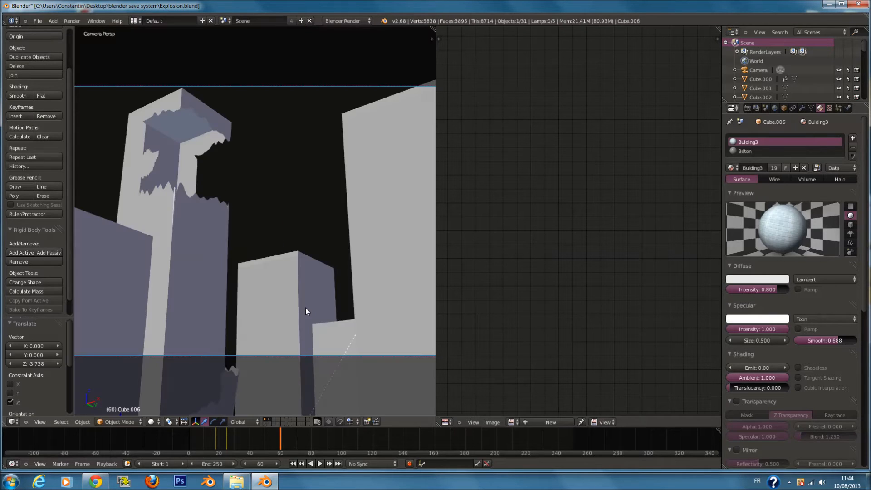
Keyframe the lowered tower fragment at frame 60, return to the start of the timeline and save the file over the existing one.
key(i)
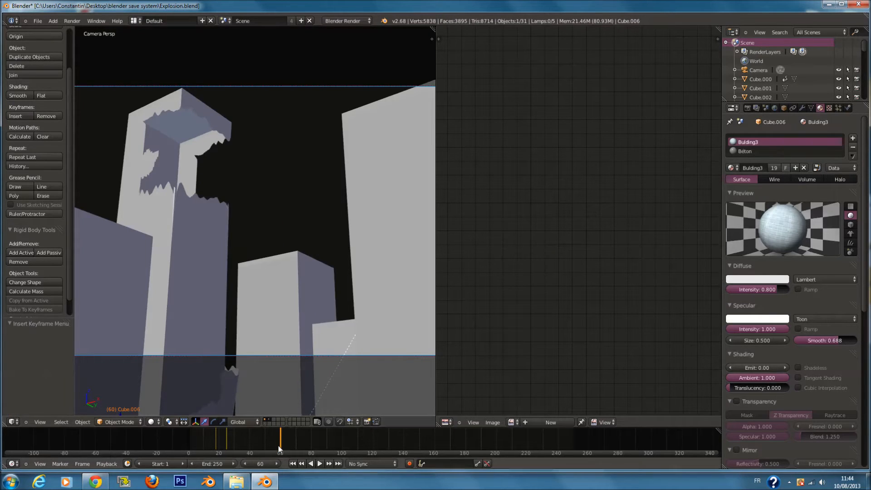
drag(279, 445, 191, 434)
key(a)
key(ctrl+s)
click(337, 287)
Play the animation through the camera to review the falling fragments.
scroll(339, 280, down, 2)
key(alt+a)
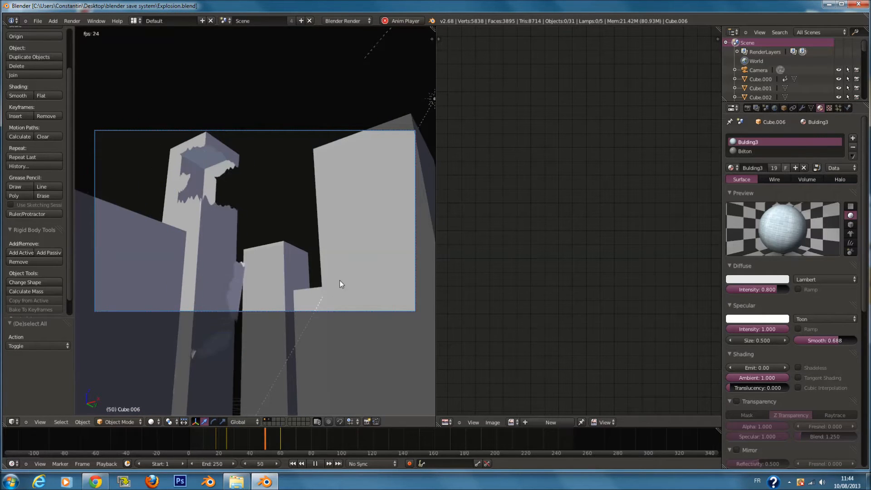
key(alt+a)
Examine the broken tower's mesh in front orthographic and wireframe views.
right_click(225, 157)
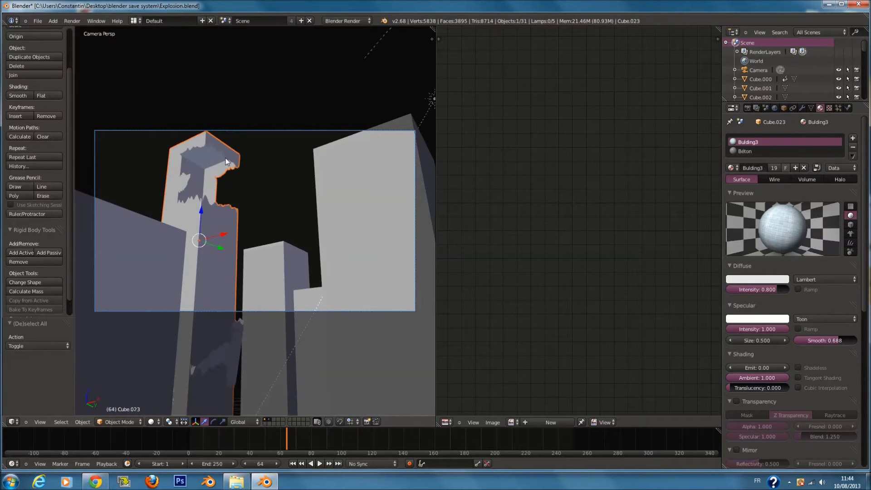
key(KP_1)
key(KP_5)
shift+scroll(238, 159, up, 7)
key(Tab)
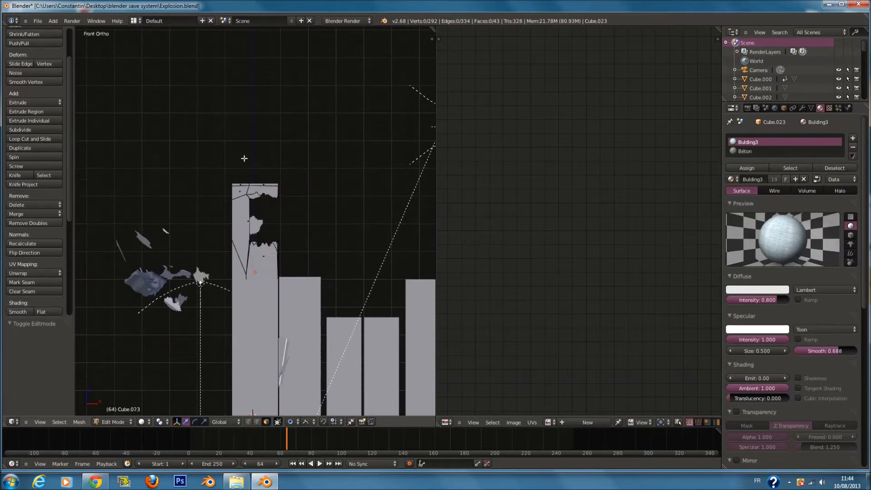
scroll(249, 161, up, 6)
key(z)
scroll(254, 165, up, 2)
key(a)
key(Tab)
At frame 25, move the small wall fragment beside the rock about 1.25 units outward among the flying debris and keyframe it.
right_click(271, 219)
mouse_move(270, 219)
middle_down()
mouse_move(244, 237)
mouse_move(227, 236)
middle_up()
key(z)
right_click(235, 231)
scroll(226, 254, down, 1)
mouse_move(215, 440)
mouse_down()
mouse_move(207, 441)
mouse_move(227, 444)
mouse_up()
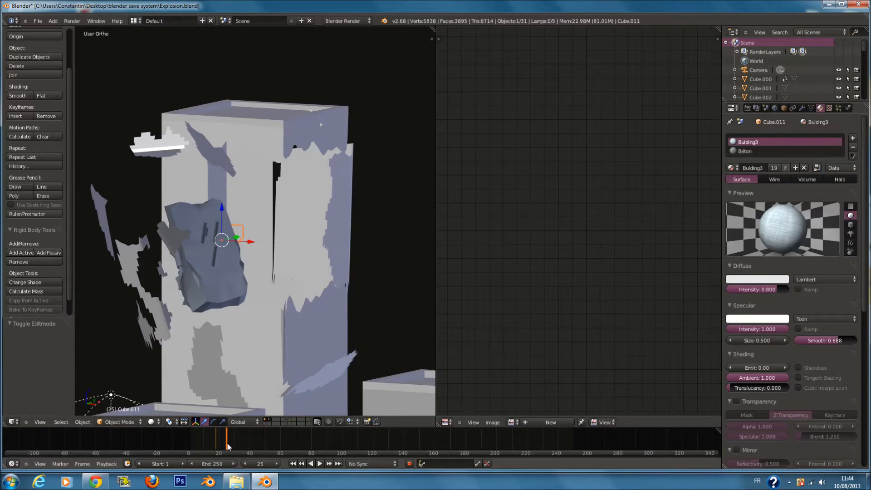
middle_drag(254, 390, 252, 312)
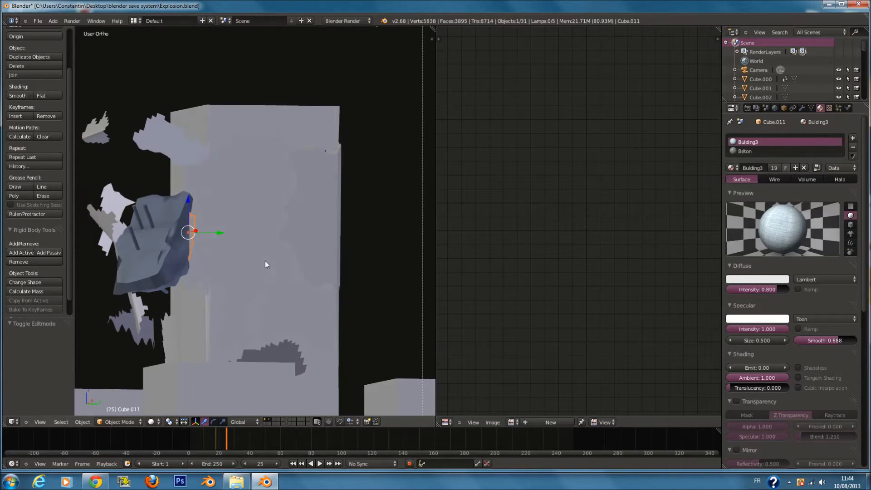
key(g)
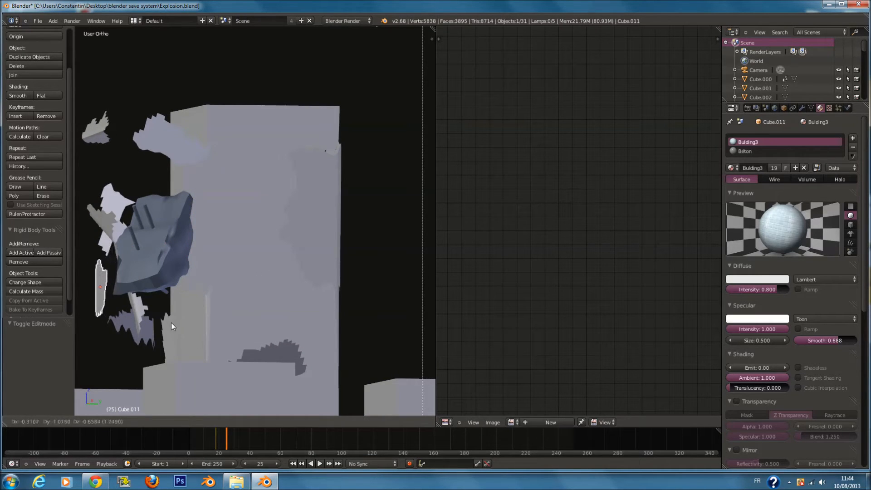
click(170, 322)
key(i)
click(170, 322)
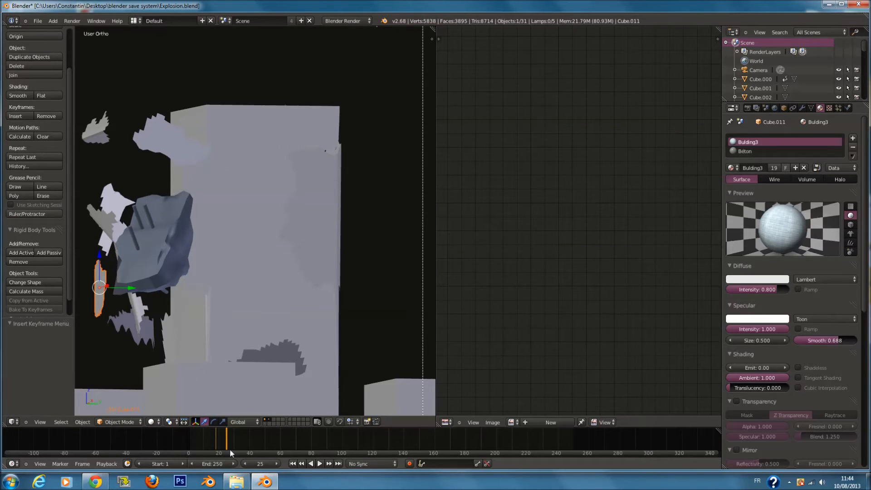
key(i)
click(235, 325)
At frame 60, move the same wall fragment down behind the buildings in the camera view and keyframe it.
drag(231, 436, 280, 440)
key(KP_0)
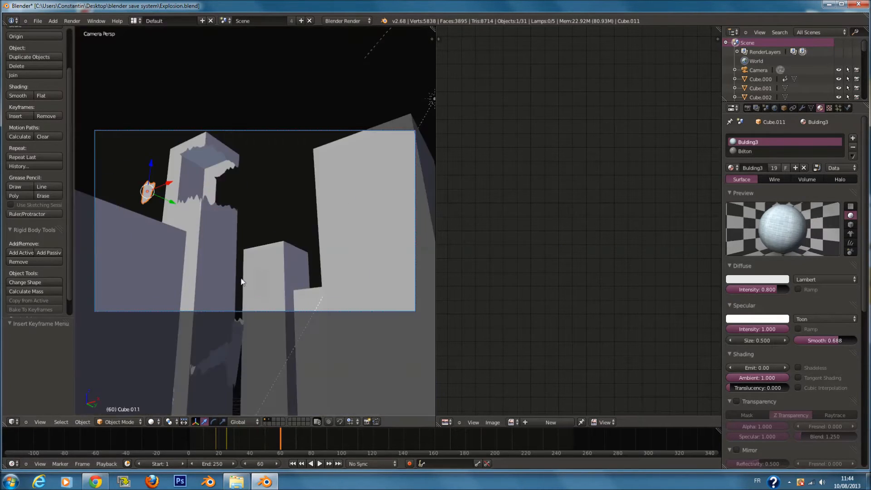
key(g)
click(224, 396)
key(i)
click(299, 287)
Open the broken tower's mesh for editing, framed in a front orthographic wireframe view.
right_click(208, 146)
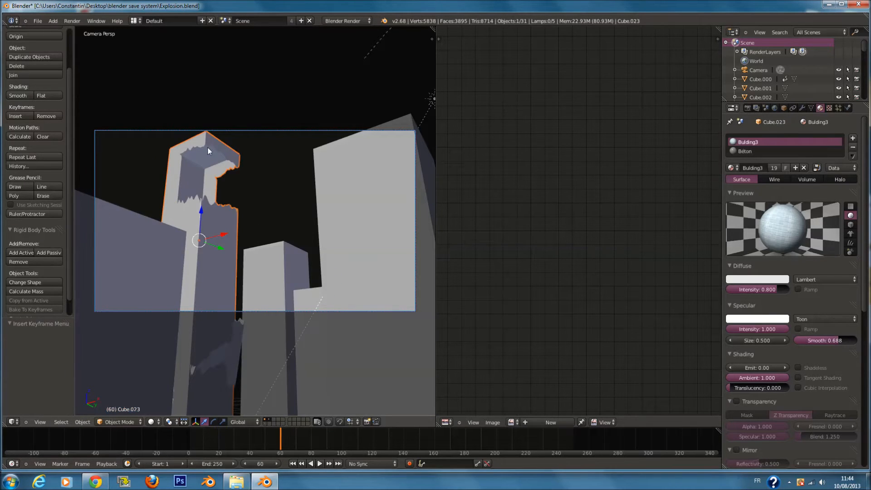
key(KP_1)
key(KP_Decimal)
key(Tab)
key(KP_5)
key(z)
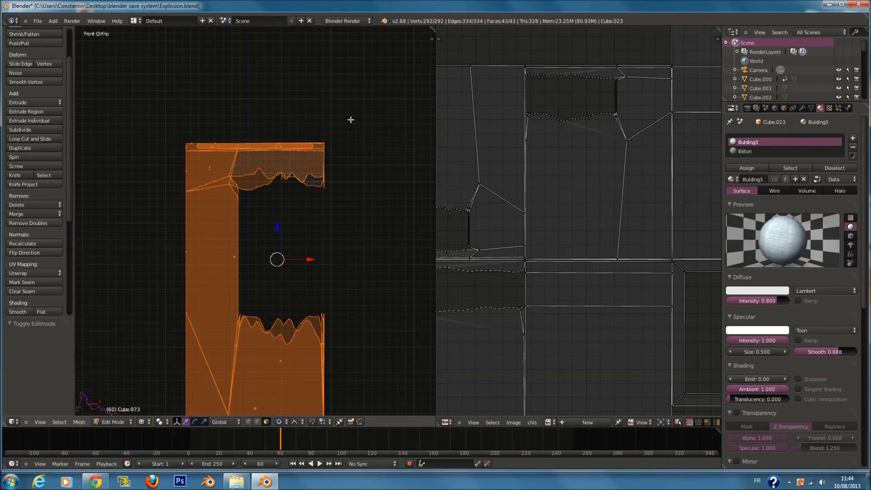
key(a)
key(ctrl+r)
right_click(238, 274)
scroll(227, 263, down, 2)
key(ctrl+r)
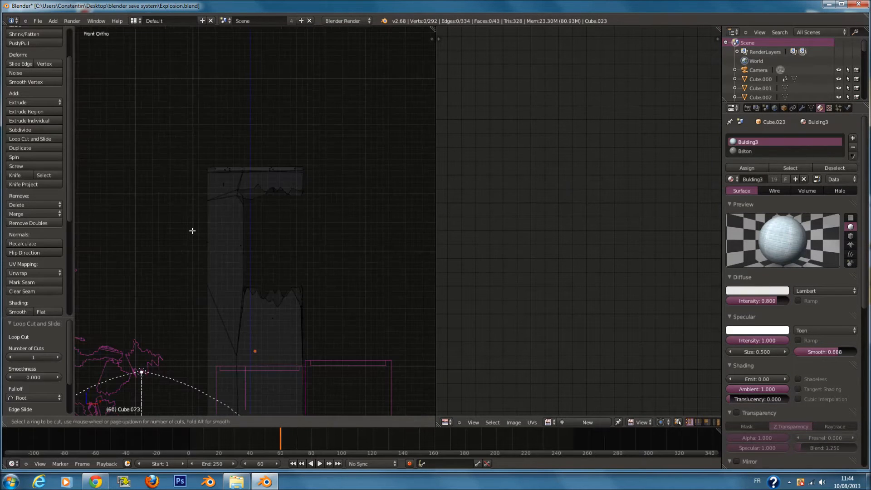
right_click(222, 245)
key(Tab)
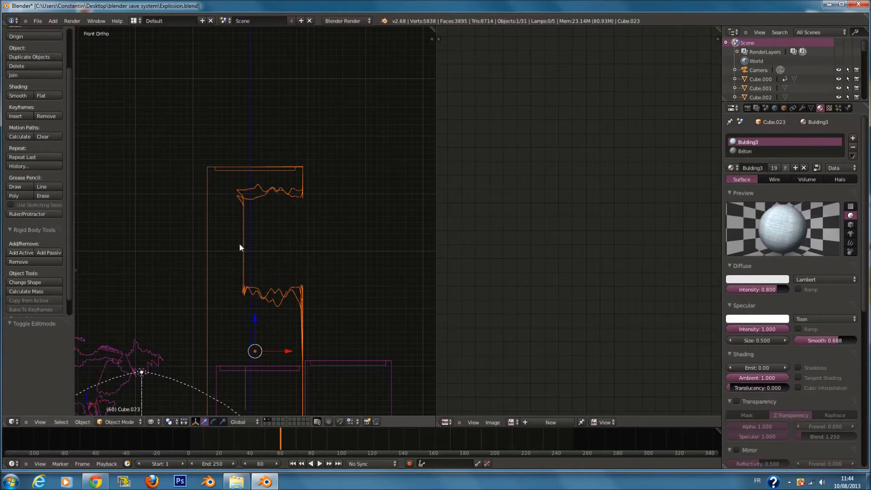
key(Tab)
key(a)
key(a)
key(ctrl+r)
right_click(227, 218)
middle_drag(227, 218, 291, 259)
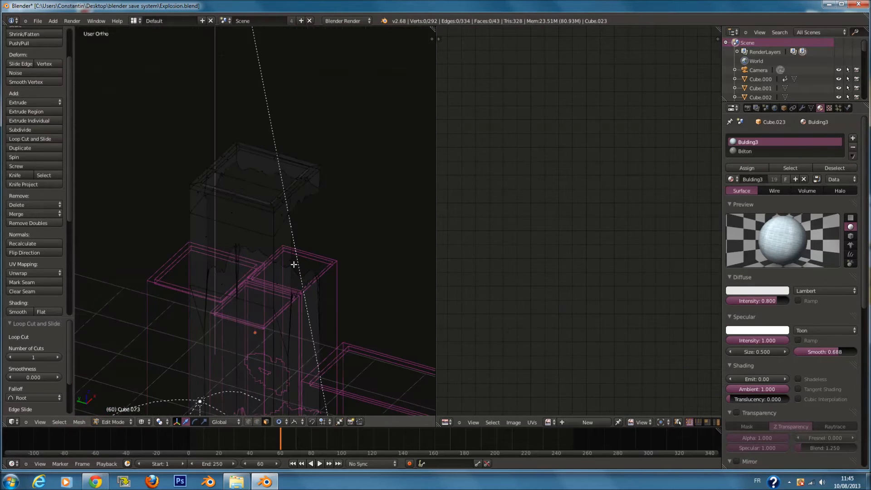
key(z)
key(ctrl+r)
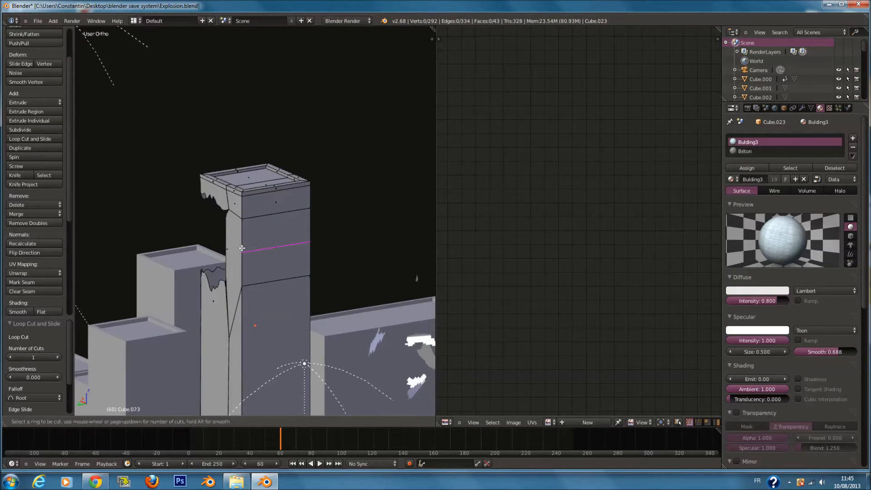
right_click(242, 248)
Circle-select the faces of the tower's broken upper section in the front wireframe view and separate them into their own object.
key(KP_3)
key(z)
key(a)
key(KP_1)
key(a)
key(c)
mouse_move(223, 175)
mouse_down()
mouse_move(274, 187)
mouse_move(229, 221)
mouse_up()
key(Escape)
key(p)
click(283, 234)
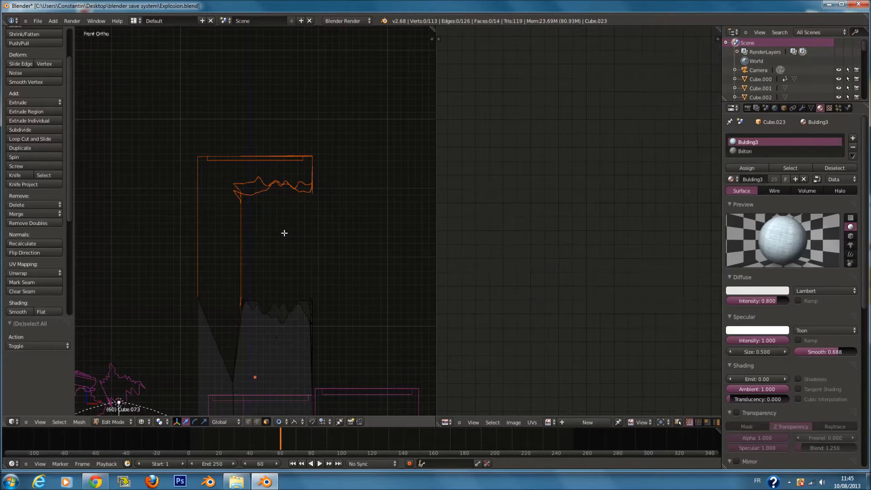
Select the separated upper section in Object Mode and set its origin to its geometry.
key(Tab)
right_click(257, 189)
right_click(253, 183)
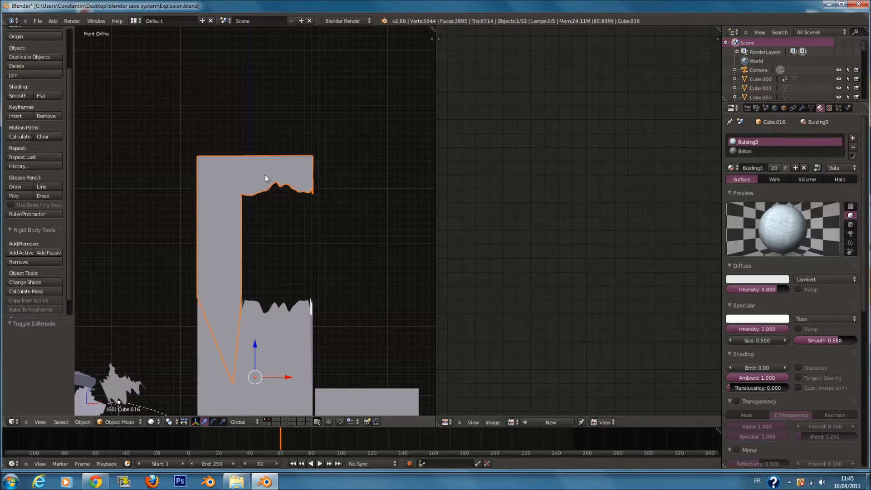
click(32, 37)
click(34, 43)
key(KP_0)
key(r)
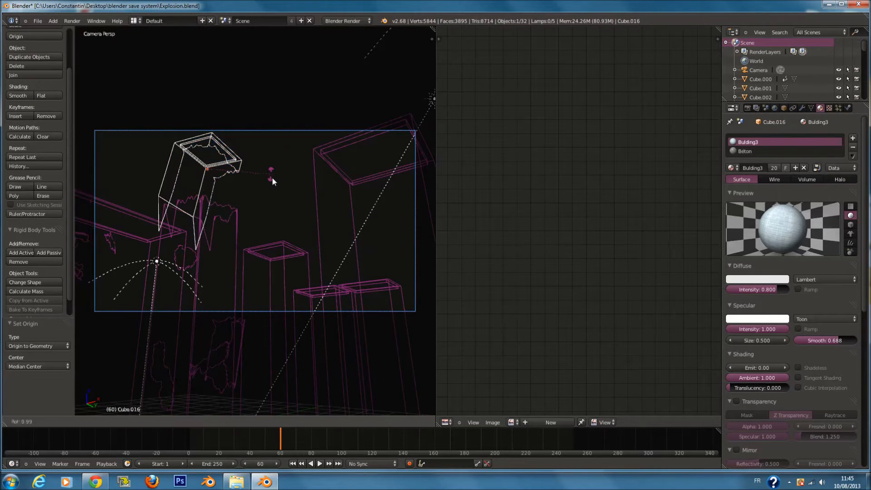
right_click(272, 179)
key(r)
key(y)
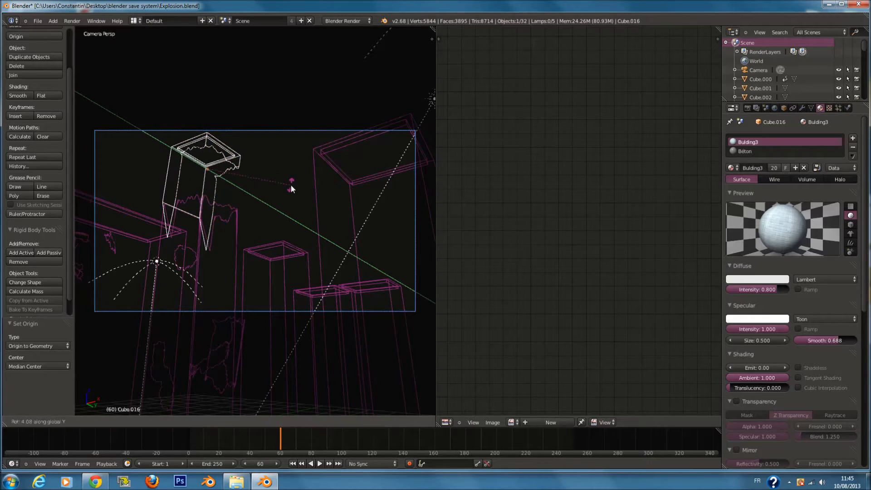
right_click(291, 187)
key(z)
At frame 40, try rotating the upper section about 6° around Y, lowering it 0.186 and turning it 2.603° around Z.
drag(282, 437, 249, 442)
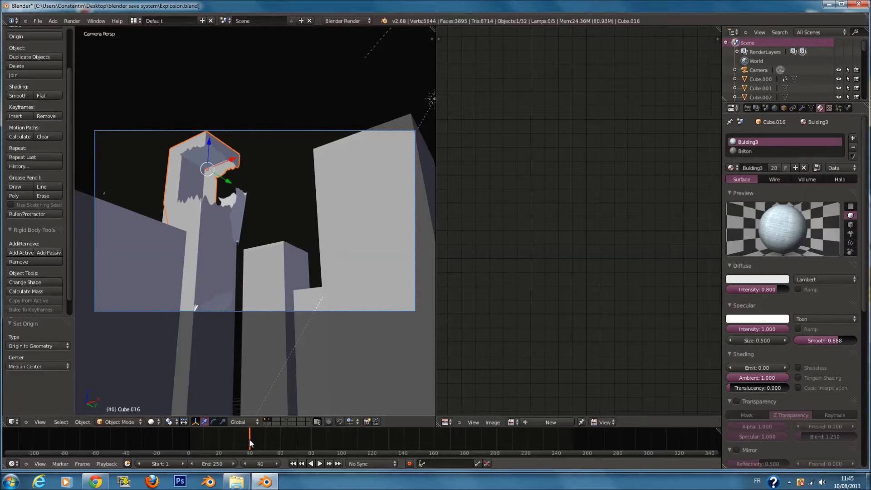
key(r)
right_click(274, 175)
key(r)
key(y)
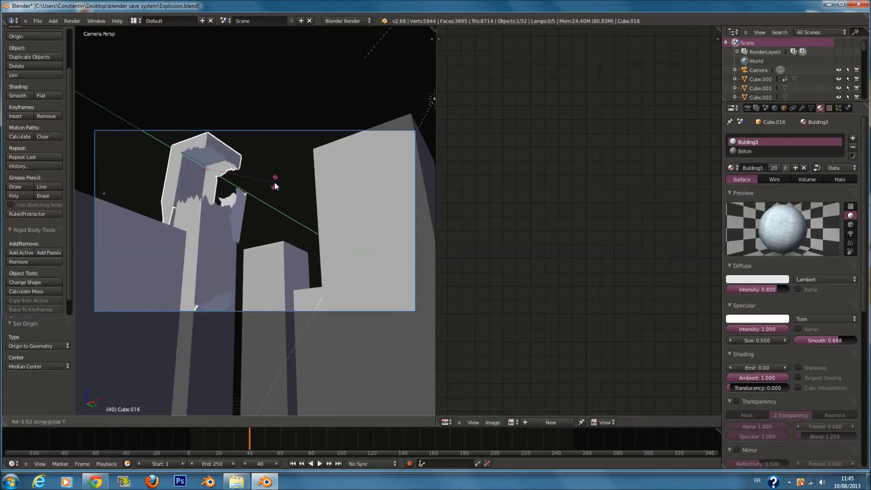
click(274, 185)
mouse_move(208, 144)
mouse_down()
mouse_move(235, 168)
mouse_move(215, 151)
mouse_up()
key(r)
key(z)
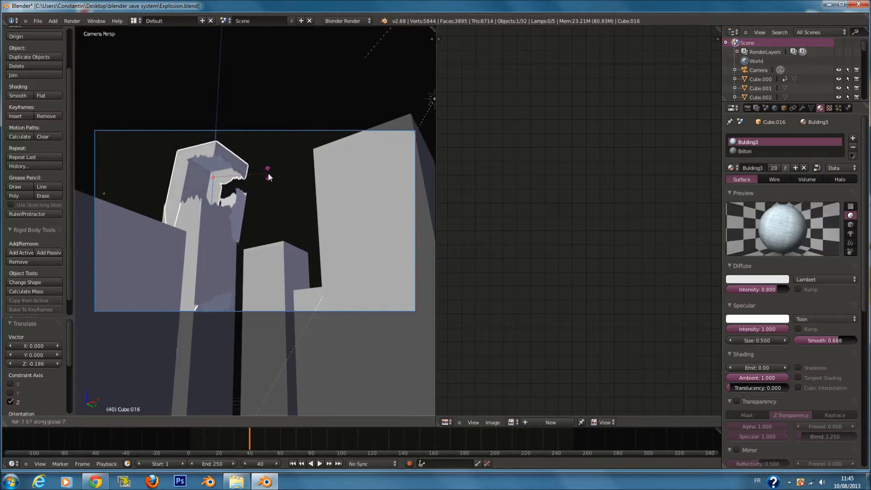
click(267, 172)
click(234, 433)
drag(234, 432, 209, 426)
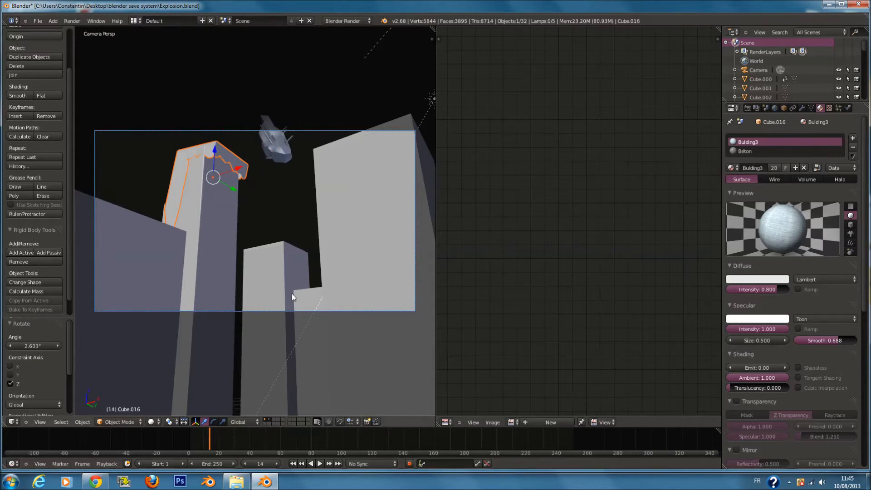
Undo the rotations and the downward move of the tower's upper section.
key(ctrl+z)
key(ctrl+z)
key(ctrl+z)
key(ctrl+z)
Insert a keyframe for the tower's upper section at frame 25.
drag(246, 439, 225, 432)
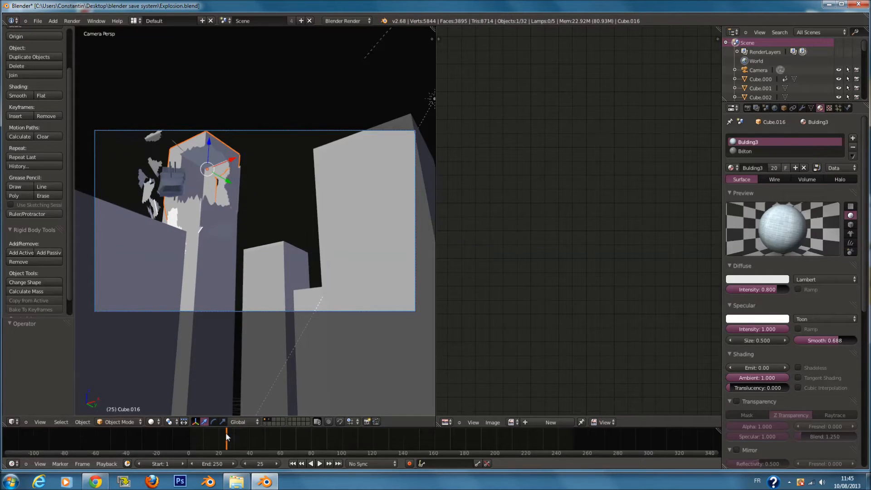
key(i)
click(314, 286)
Try tilting the tower's upper section around the Y axis at frame 60, and undo it.
drag(241, 454, 282, 443)
key(ctrl+s)
key(r)
key(y)
click(348, 312)
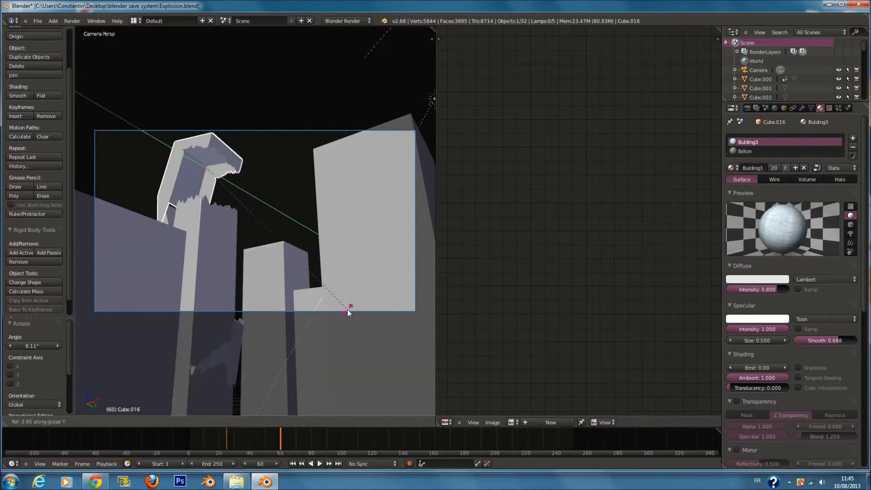
right_click(347, 310)
key(ctrl+z)
key(ctrl+z)
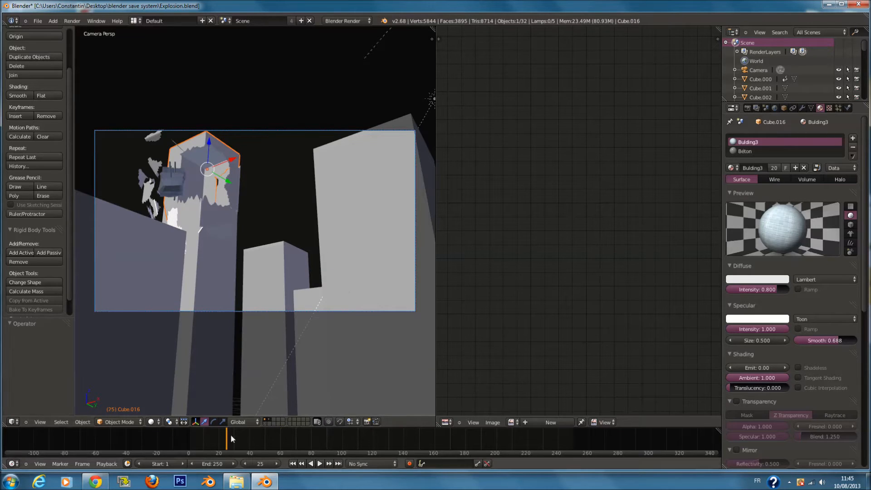
At frame 60, tilt the upper section around Y, shift it about 0.163 along X and lower it slightly.
drag(230, 434, 279, 439)
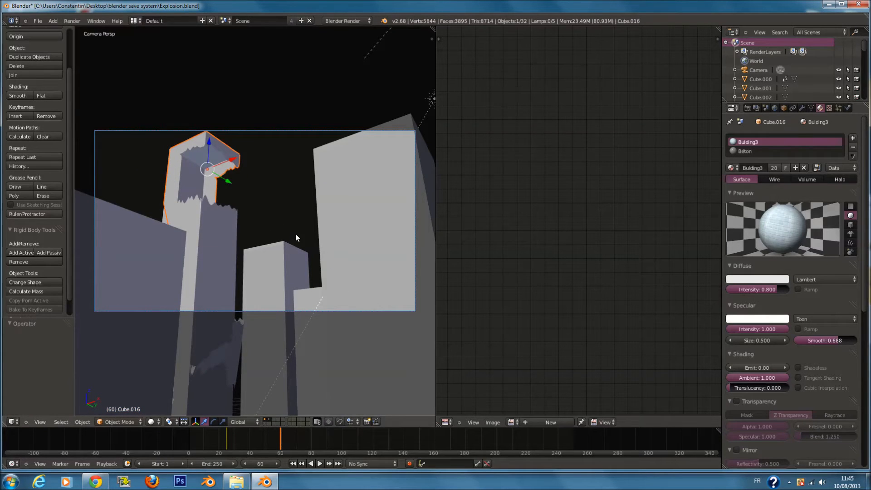
key(r)
key(y)
click(239, 170)
drag(226, 159, 237, 168)
drag(208, 141, 212, 153)
Rotate the upper section slightly around Z and -2.78° around X, and insert a LocRotScale keyframe at frame 60.
key(r)
key(z)
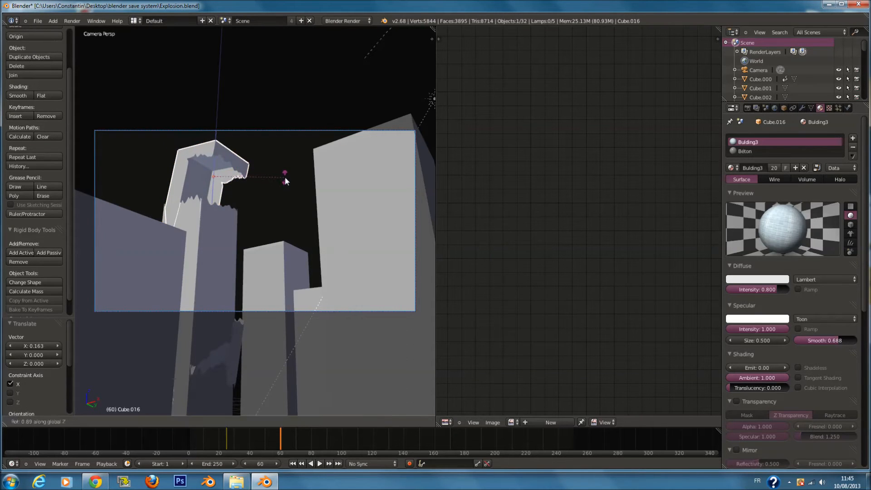
click(292, 186)
key(r)
key(x)
click(293, 195)
key(i)
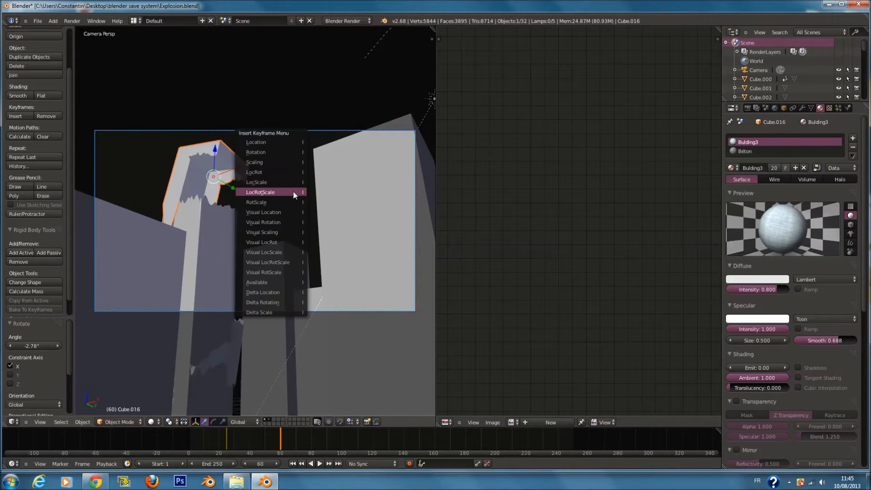
click(293, 191)
Play the animation from the start several times to review the upper section's tilt after the impact.
drag(273, 431, 188, 437)
key(alt+a)
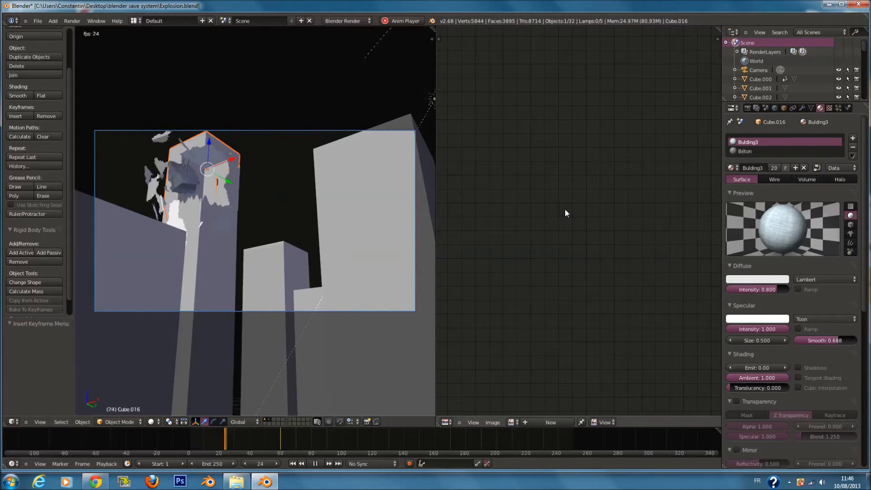
key(alt+a)
key(a)
click(187, 432)
key(alt+a)
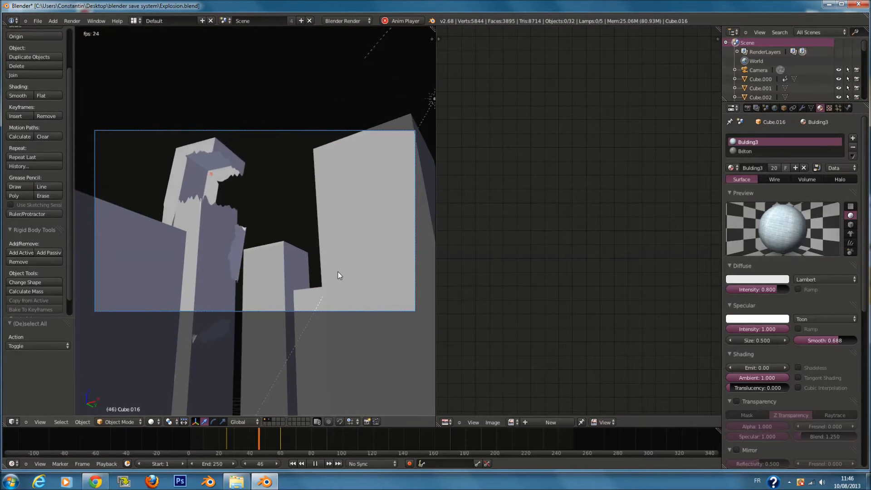
click(175, 439)
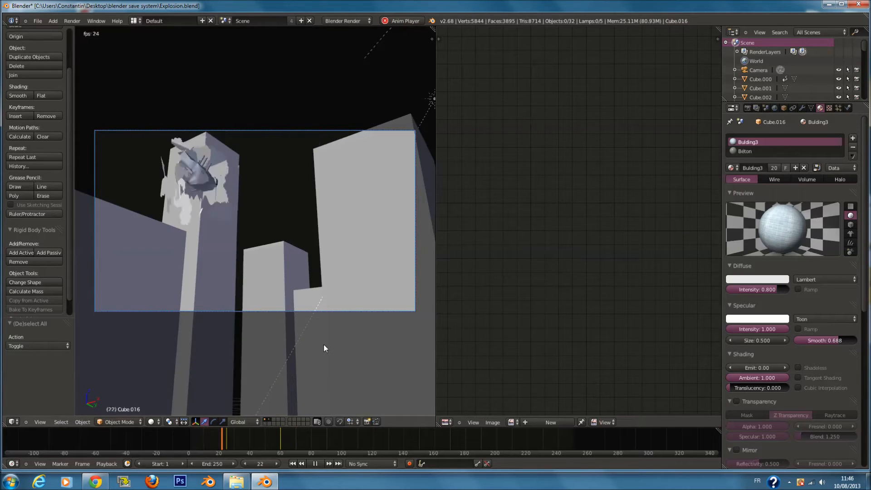
key(Escape)
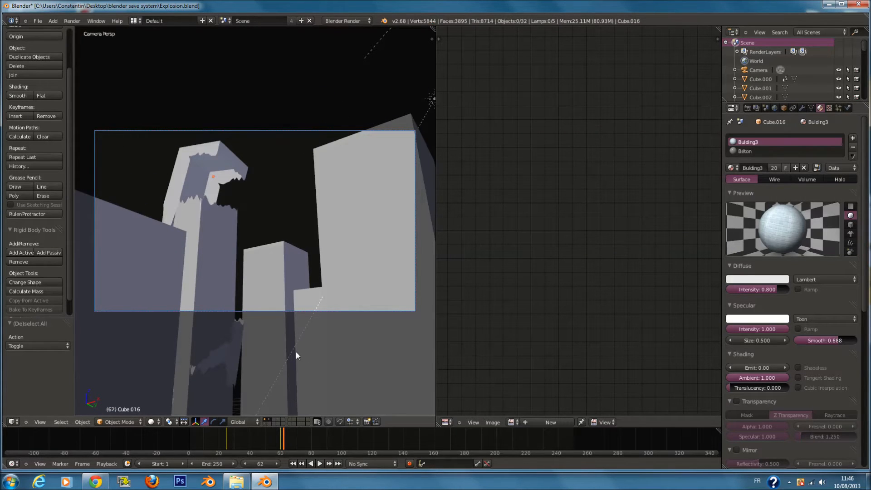
Circle-select the fallen wall fragments in wireframe, return to frame 0, and add fragments on the tower's broken face to the selection.
key(z)
key(KP_7)
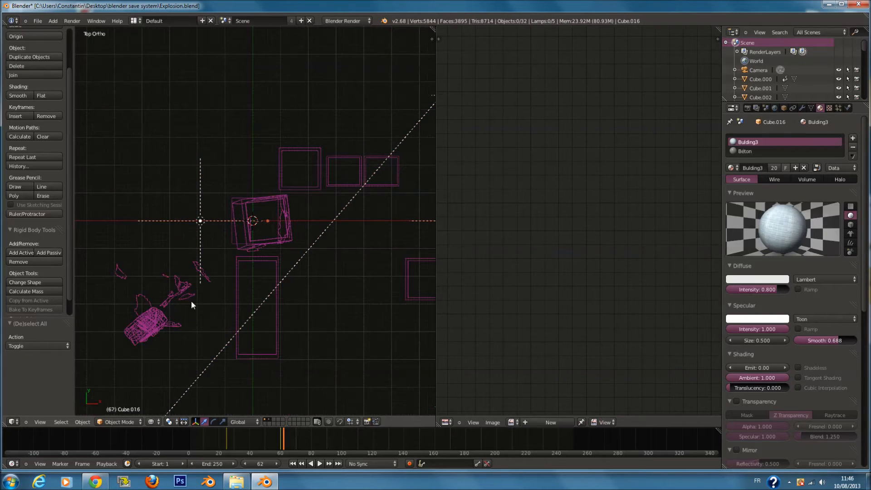
key(c)
drag(146, 308, 159, 304)
right_click(337, 235)
drag(240, 439, 167, 430)
mouse_move(319, 326)
middle_down()
mouse_move(272, 260)
mouse_move(296, 245)
middle_up()
scroll(271, 261, up, 4)
key(c)
scroll(301, 243, up, 4)
click(320, 261)
right_click(328, 243)
scroll(329, 246, down, 4)
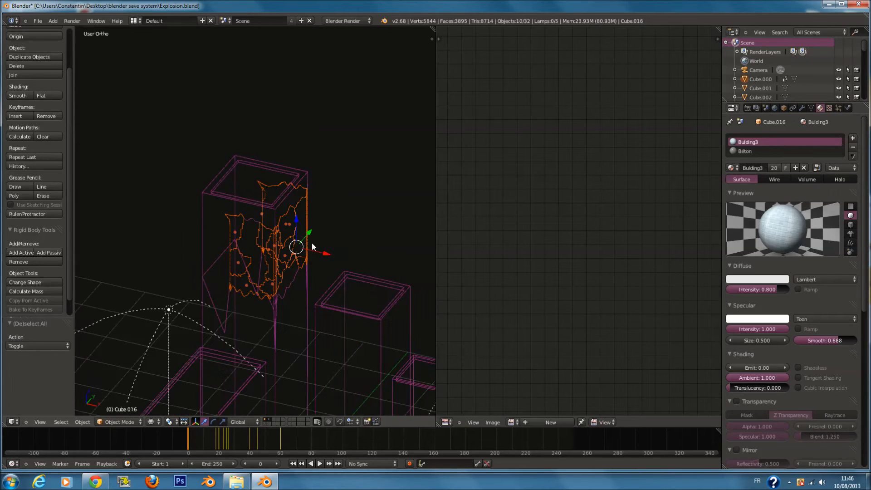
Add the remaining tower fragments to the selection, exclude the tower base and the rock, and save the file.
key(c)
drag(248, 268, 290, 236)
right_click(292, 223)
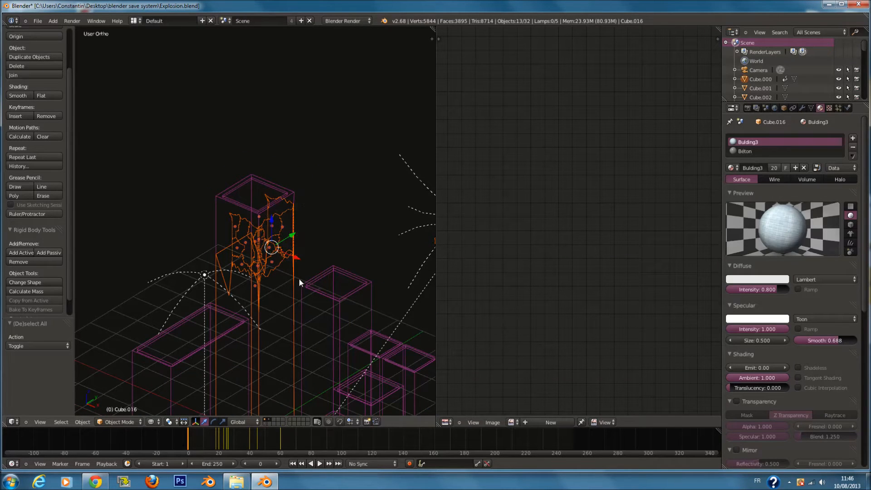
shift+right_click(293, 279)
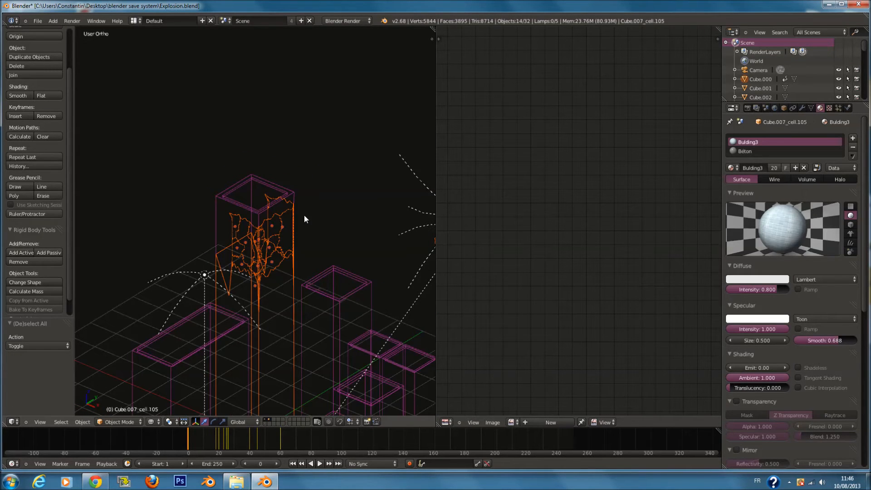
shift+right_click(257, 325)
scroll(260, 328, down, 2)
key(c)
middle_click(257, 290)
right_click(257, 290)
key(ctrl+s)
click(317, 291)
key(c)
middle_click(387, 240)
right_click(388, 240)
Show the selected fragments' animation curves in the Graph Editor and set their keyframe interpolation to Linear.
click(447, 422)
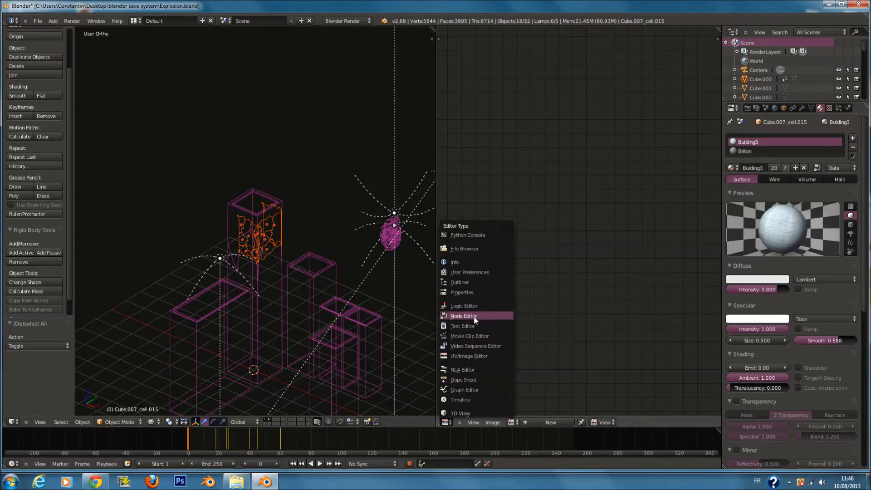
click(482, 380)
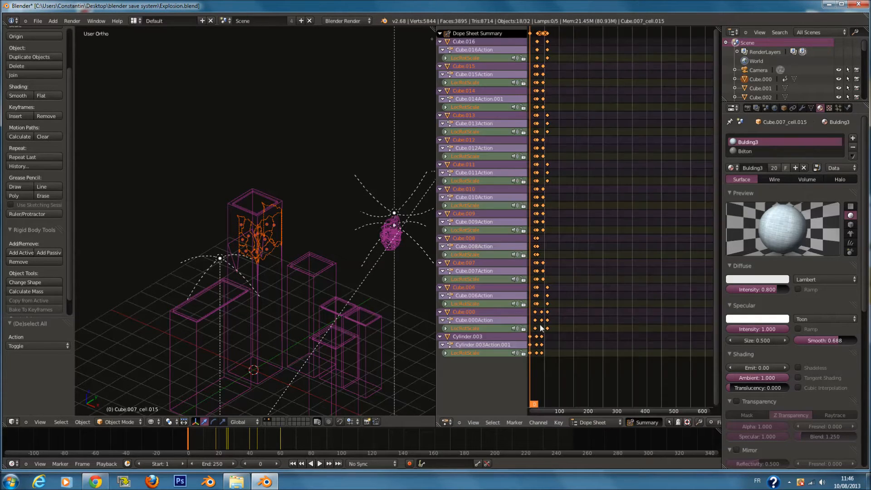
click(446, 421)
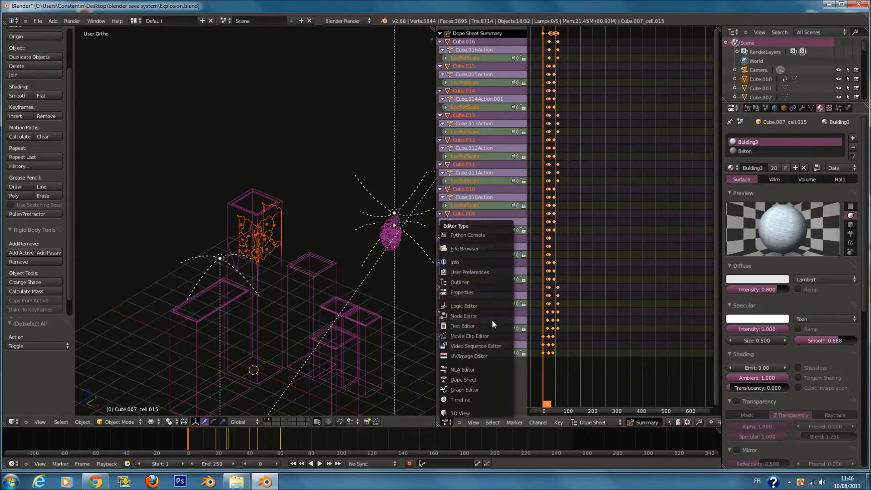
click(488, 390)
scroll(576, 330, up, 3)
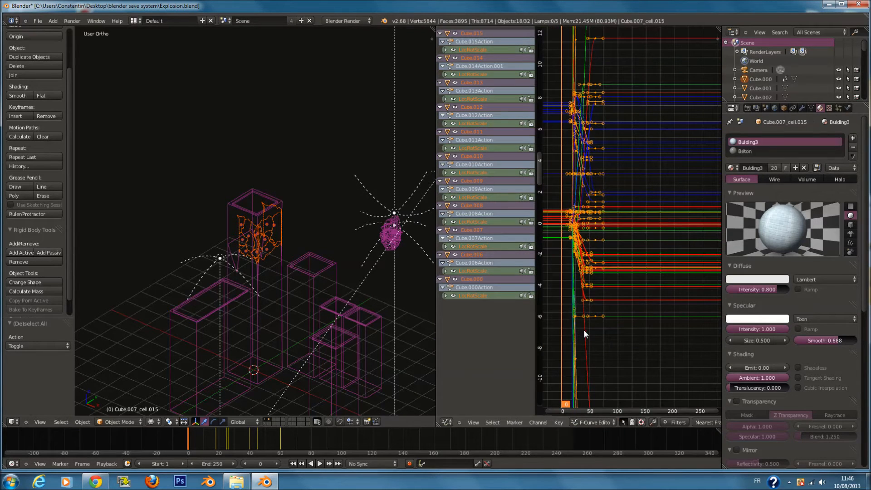
click(516, 422)
mouse_move(496, 423)
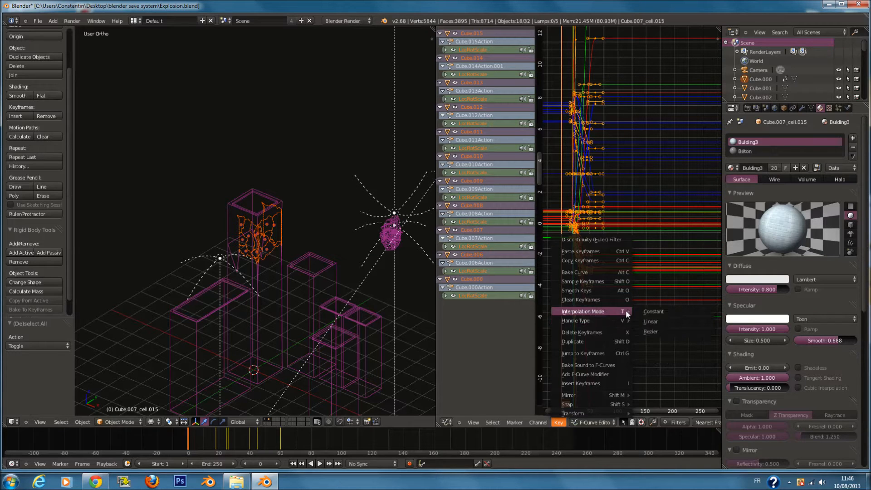
click(657, 321)
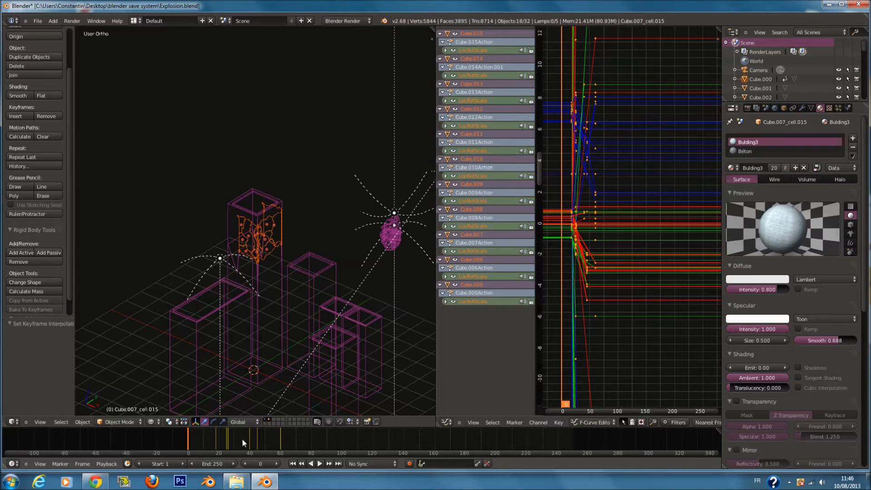
Play the animation from the start in solid shading through the camera to review the fragments' motion.
drag(181, 440, 157, 436)
key(alt+a)
key(z)
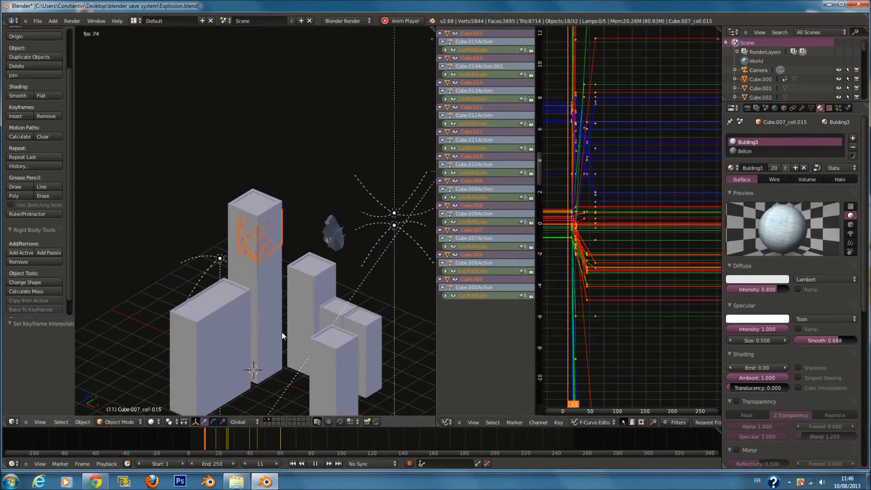
key(KP_0)
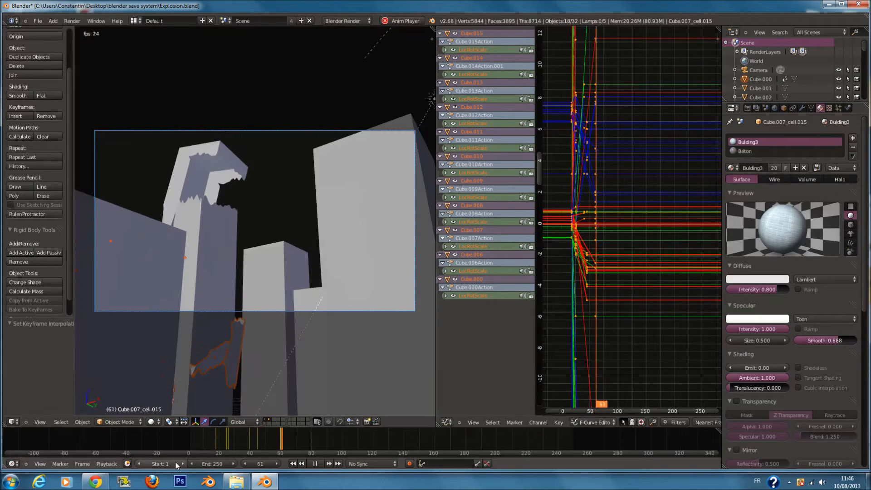
click(203, 439)
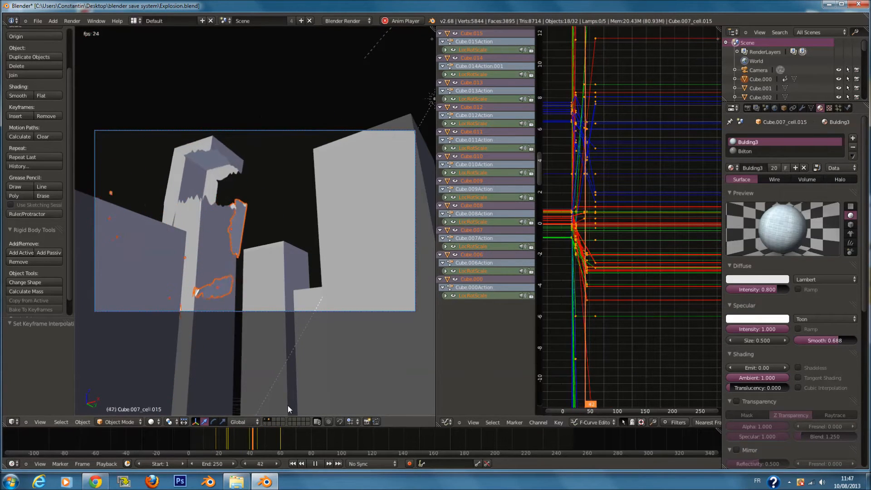
key(Escape)
Deselect all objects, expand the 3D view over the Graph Editor area, and save the file.
key(a)
key(ctrl+s)
drag(432, 30, 554, 116)
key(a)
key(a)
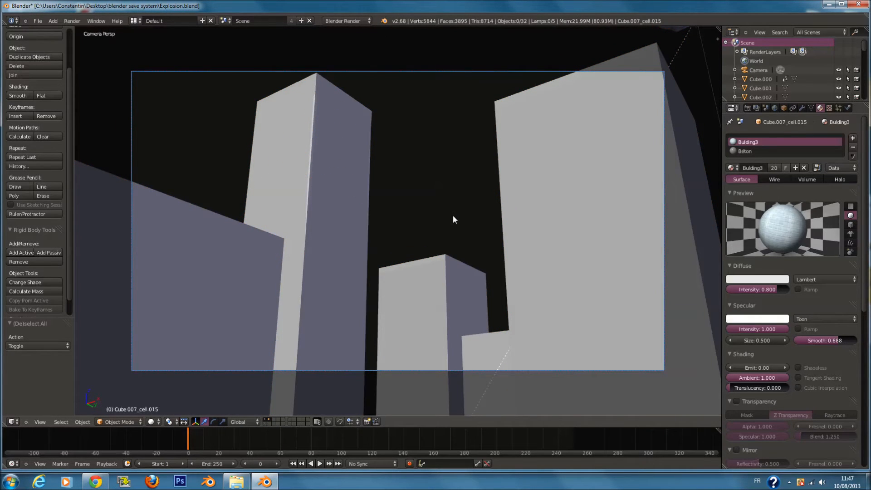
key(a)
key(a)
key(ctrl+s)
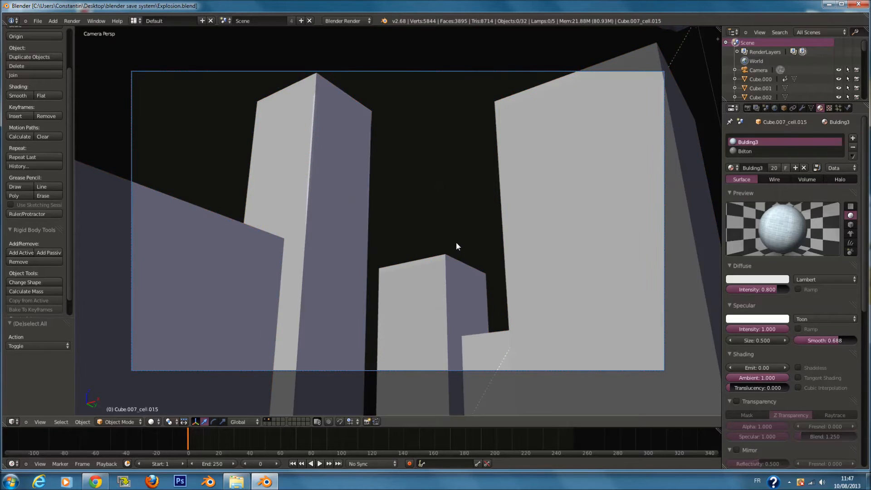
Add a cube on an empty layer in front view and save the file.
key(KP_1)
ctrl+scroll(434, 249, up, 3)
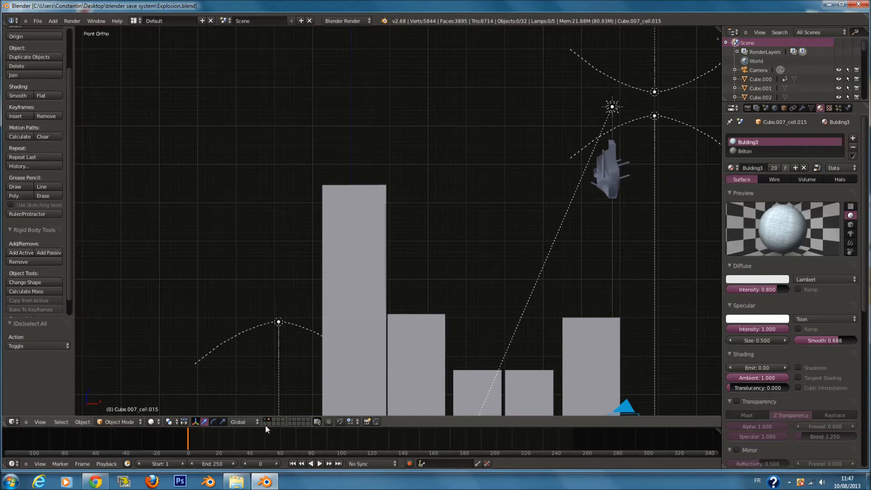
click(273, 420)
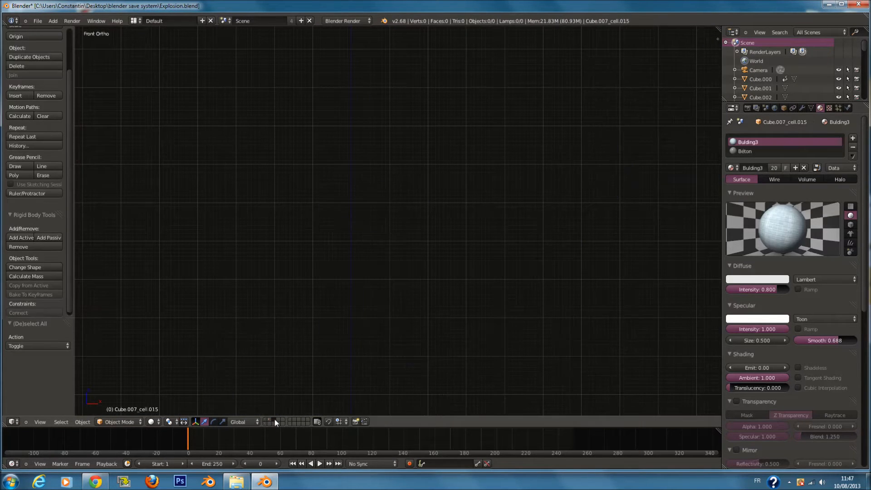
key(shift+a)
click(421, 285)
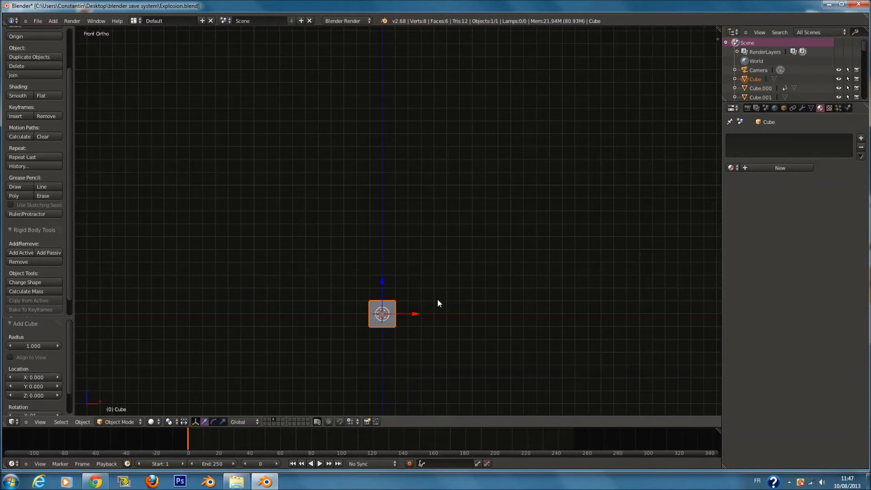
key(ctrl+s)
key(KP_Decimal)
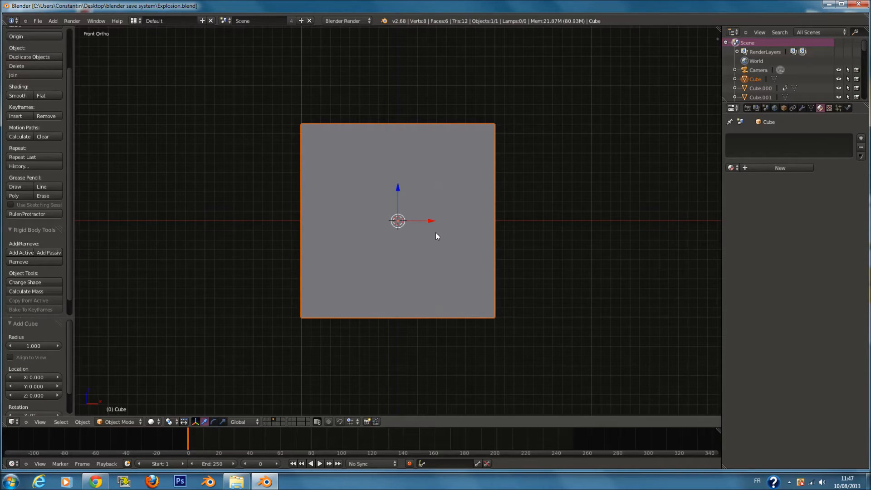
Enter Edit Mode on the cube and enable proportional editing with the Random falloff.
key(Tab)
click(291, 421)
click(304, 421)
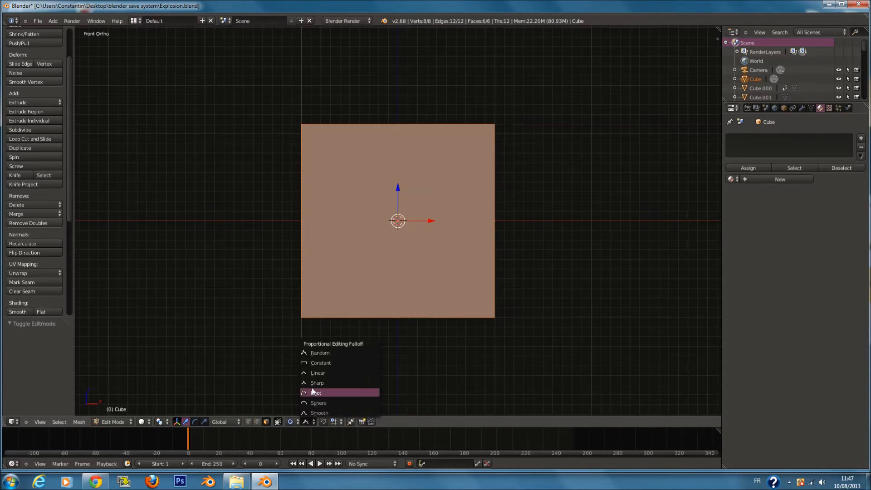
click(320, 353)
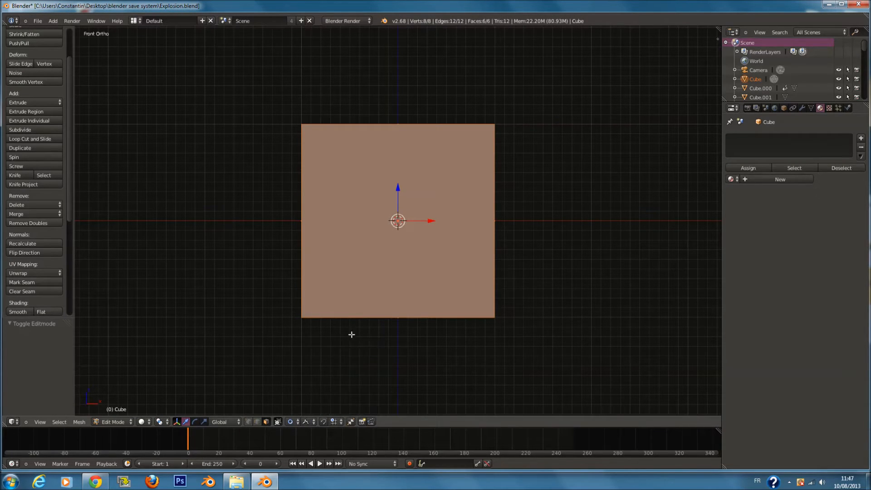
Subdivide the cube with loop cuts, four in one direction and three in each of the other two directions.
key(a)
key(ctrl+r)
scroll(391, 132, up, 3)
click(391, 132)
right_click(391, 131)
key(a)
key(ctrl+r)
scroll(422, 190, up, 2)
click(422, 190)
right_click(421, 189)
right_click(419, 214)
middle_drag(373, 254, 420, 286)
right_click(420, 286)
key(a)
key(ctrl+r)
scroll(310, 148, up, 2)
click(309, 146)
right_click(310, 150)
key(a)
Select nine vertices scattered across the cube's different faces.
right_click(393, 290)
shift+right_click(315, 282)
middle_drag(314, 278, 460, 289)
shift+right_click(391, 263)
shift+right_click(324, 252)
shift+right_click(294, 241)
shift+right_click(264, 229)
middle_drag(225, 283, 387, 251)
shift+right_click(387, 251)
shift+right_click(341, 203)
shift+right_click(316, 164)
key(s)
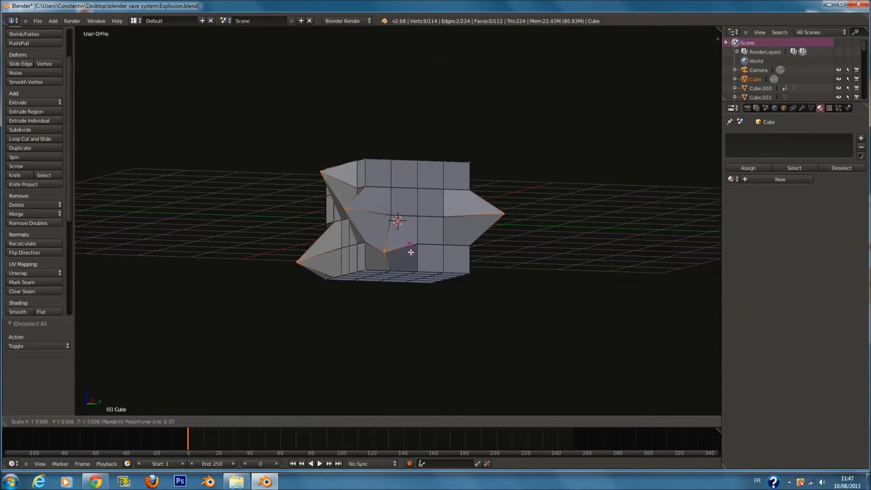
right_click(413, 256)
key(s)
key(z)
right_click(430, 328)
key(s)
right_click(421, 342)
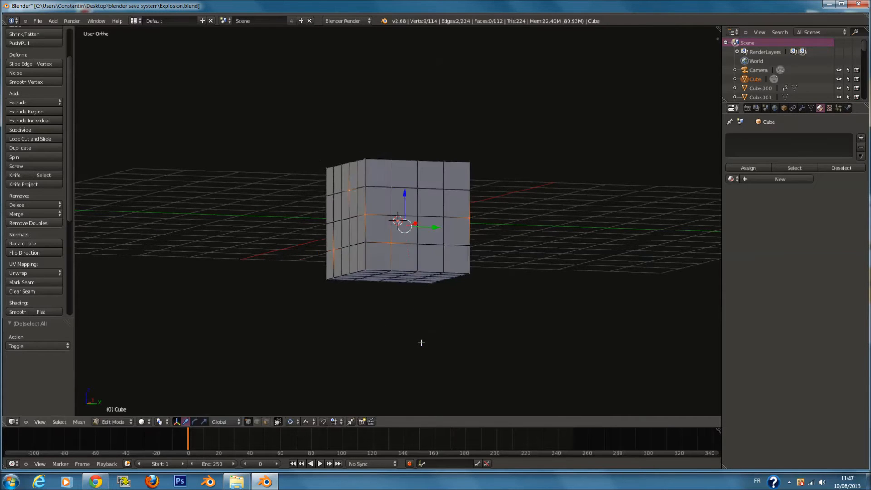
Stretch the cube along Z with a wide random proportional radius, scale the selected vertices by 0.679, and leave Edit Mode.
key(s)
key(z)
scroll(624, 441, down, 10)
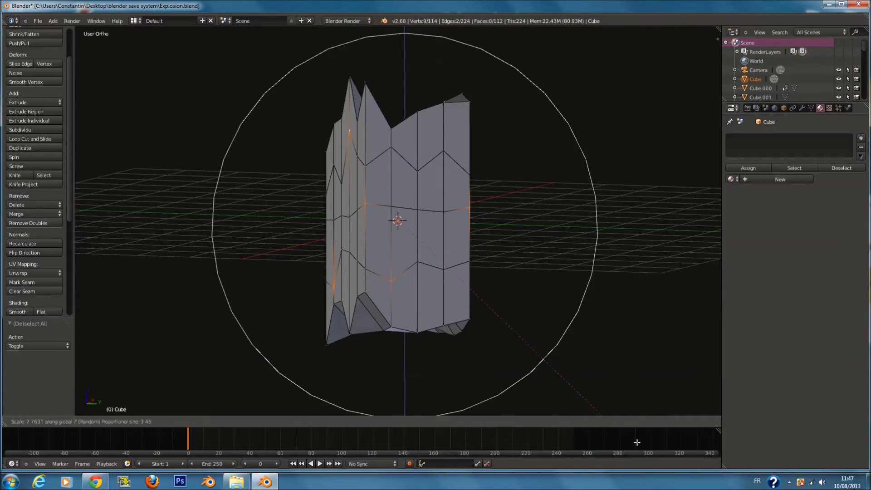
click(612, 431)
key(s)
click(562, 317)
key(KP_7)
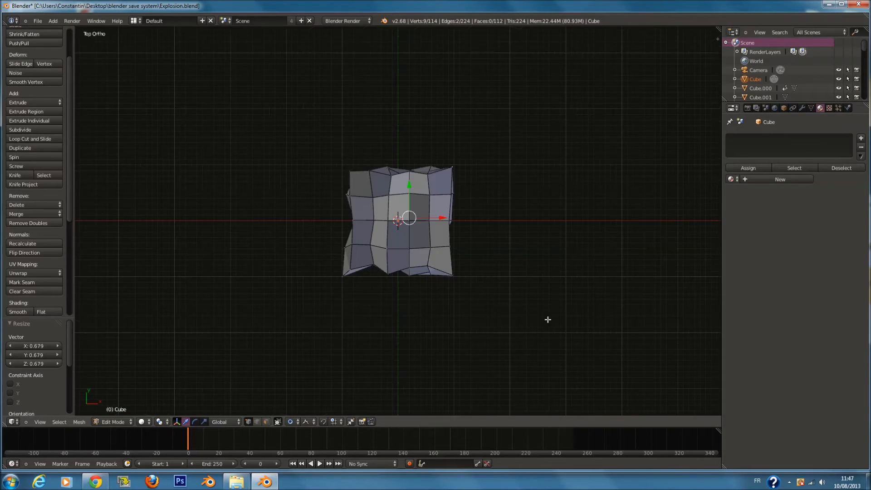
key(Tab)
Duplicate the jagged piece and offset the copy 3.094 along X.
scroll(490, 238, down, 2)
shift+middle_drag(514, 238, 445, 238)
key(shift+d)
key(x)
click(542, 229)
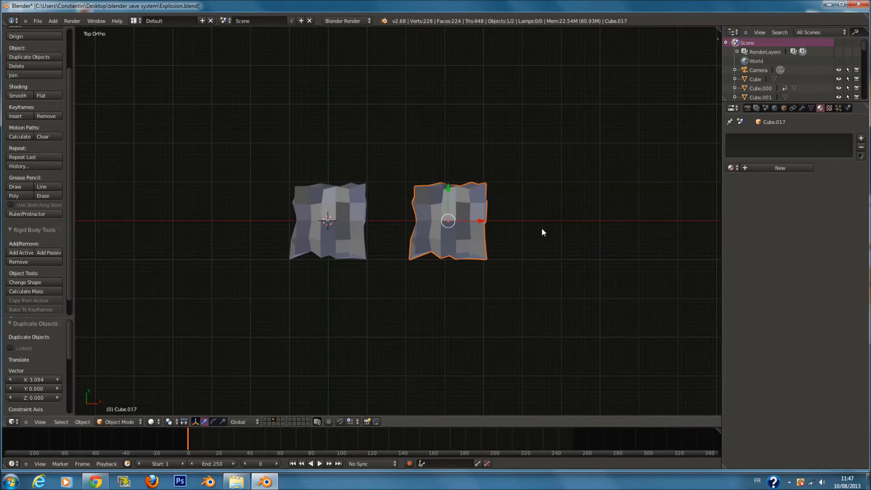
Stretch the copy's mesh along Z with random proportional editing into a taller splinter, and return to Object Mode.
key(KP_1)
key(Tab)
key(z)
scroll(527, 195, up, 2)
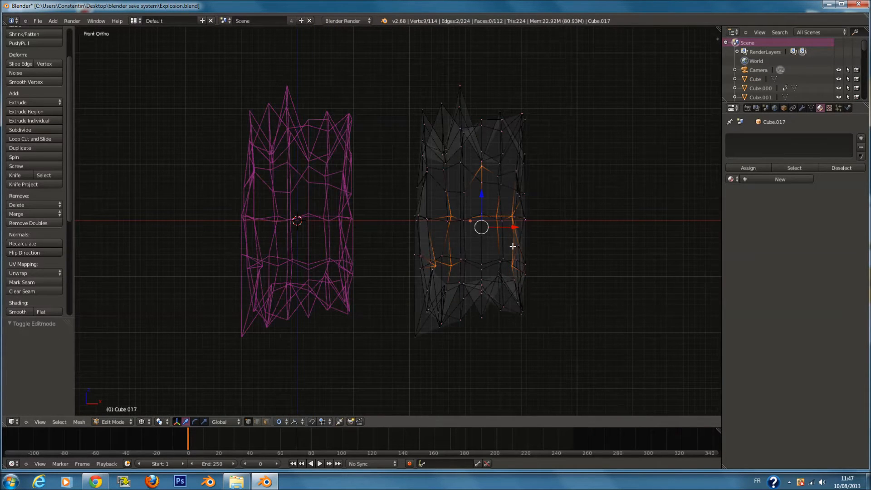
key(s)
key(z)
scroll(515, 253, up, 6)
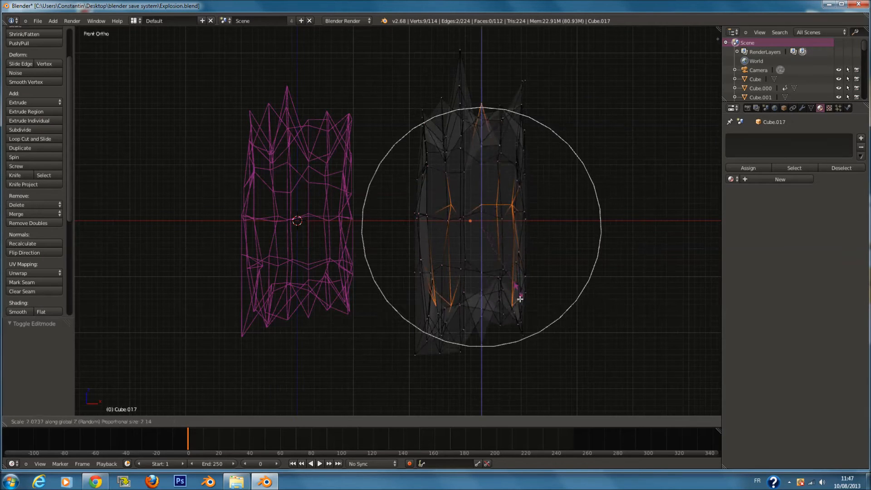
click(578, 373)
key(Tab)
key(z)
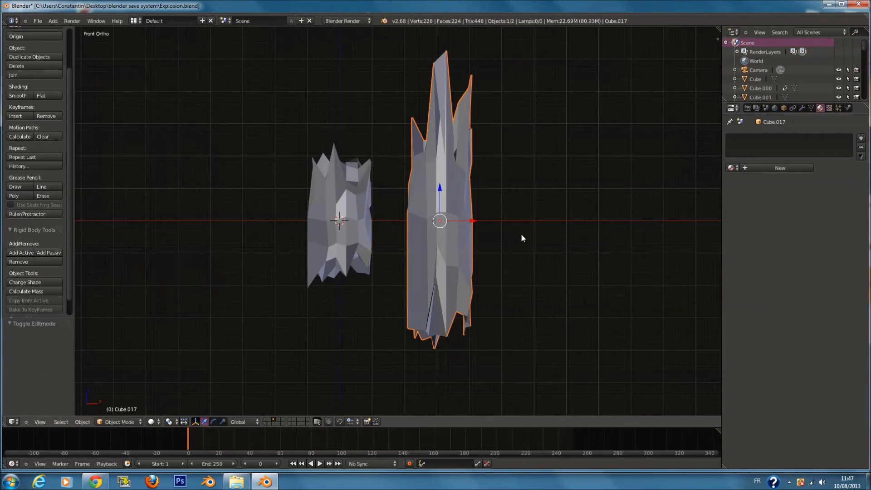
Duplicate the tall splinter beside it and apply Smooth Vertex twice to the copy's mesh.
key(shift+d)
click(603, 219)
key(Tab)
ctrl+scroll(603, 220, up, 4)
key(z)
key(a)
key(c)
scroll(507, 303, down, 6)
drag(488, 270, 513, 117)
right_click(513, 117)
click(41, 84)
click(40, 84)
key(Tab)
key(Tab)
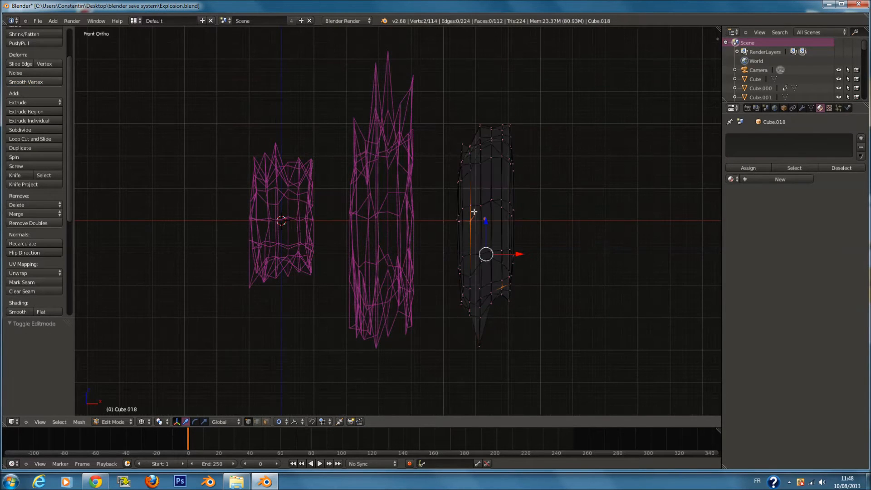
With four scattered vertices selected, scale the third piece by 1.929 along X and stretch it along Z.
shift+right_click(459, 173)
shift+right_click(512, 163)
key(z)
key(s)
key(x)
click(598, 241)
key(s)
key(z)
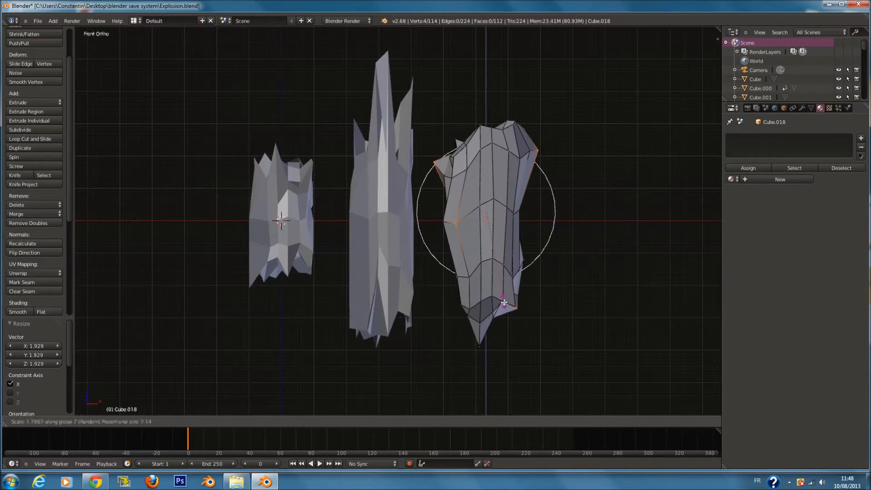
click(513, 326)
Select other scattered vertices around the third piece, stretch them along Z twice with random proportional editing, and leave Edit Mode.
right_click(478, 144)
middle_drag(499, 232, 430, 208)
shift+right_click(369, 219)
middle_drag(369, 220, 337, 221)
shift+right_click(337, 221)
shift+right_click(348, 152)
shift+right_click(287, 138)
shift+right_click(293, 131)
key(s)
key(z)
click(367, 265)
key(s)
key(z)
click(393, 280)
key(Tab)
middle_drag(392, 279, 527, 271)
key(KP_1)
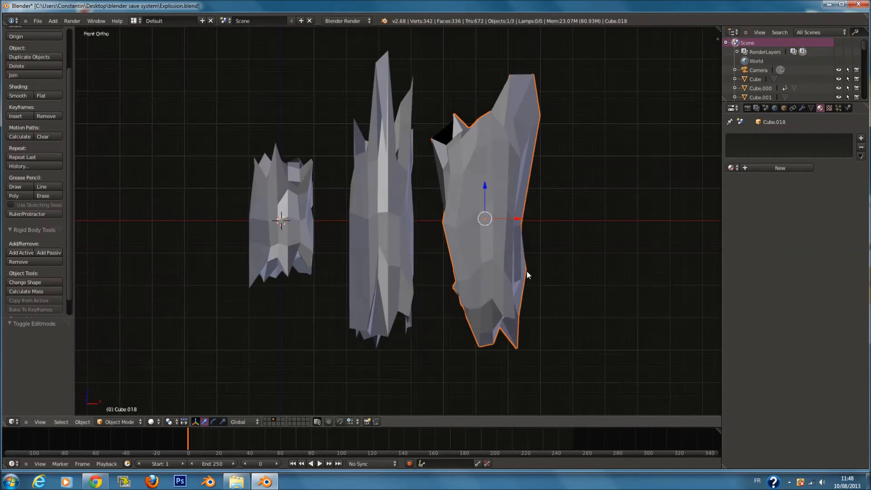
Stretch the shortest piece's whole mesh along Z, and duplicate the piece beside it in the negative X direction.
shift+middle_drag(330, 241, 448, 240)
right_click(424, 254)
key(Tab)
key(a)
key(s)
key(z)
click(456, 295)
key(Tab)
key(shift+d)
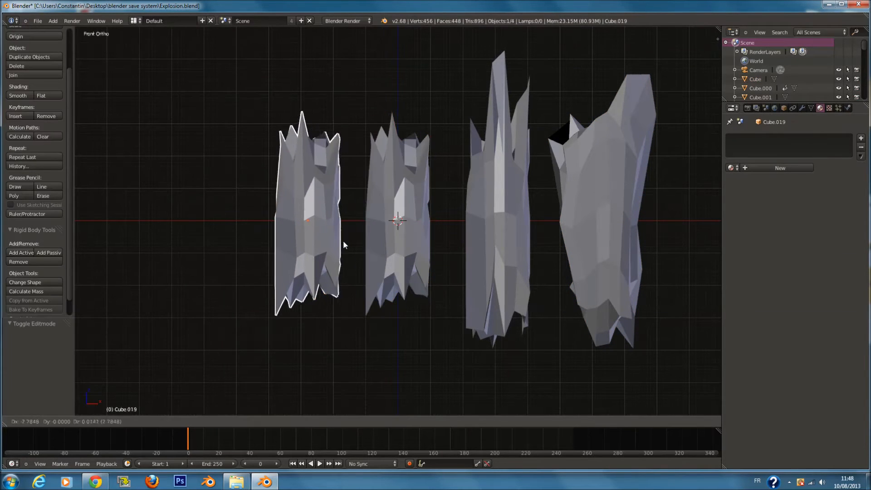
click(331, 250)
Select scattered vertices across the new copy, stretch them along Z with proportional editing, and return to Object Mode in solid shading.
key(Tab)
right_click(305, 235)
key(z)
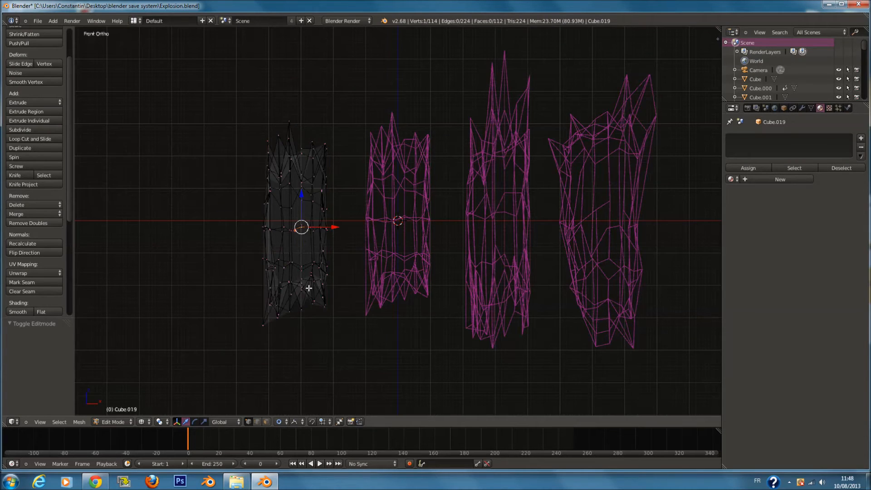
shift+right_click(302, 289)
shift+right_click(313, 300)
shift+right_click(312, 184)
shift+right_click(290, 158)
shift+right_click(289, 139)
shift+right_click(326, 149)
shift+right_click(281, 206)
shift+right_click(270, 230)
shift+right_click(271, 284)
shift+right_click(279, 288)
shift+right_click(277, 314)
key(s)
key(z)
scroll(385, 313, down, 9)
scroll(387, 315, down, 6)
click(396, 334)
key(Tab)
key(z)
middle_drag(428, 278, 486, 280)
scroll(486, 280, down, 3)
Add a new material to the widest piece and give it a darkened blue-grey diffuse colour.
key(a)
key(KP_1)
right_click(519, 196)
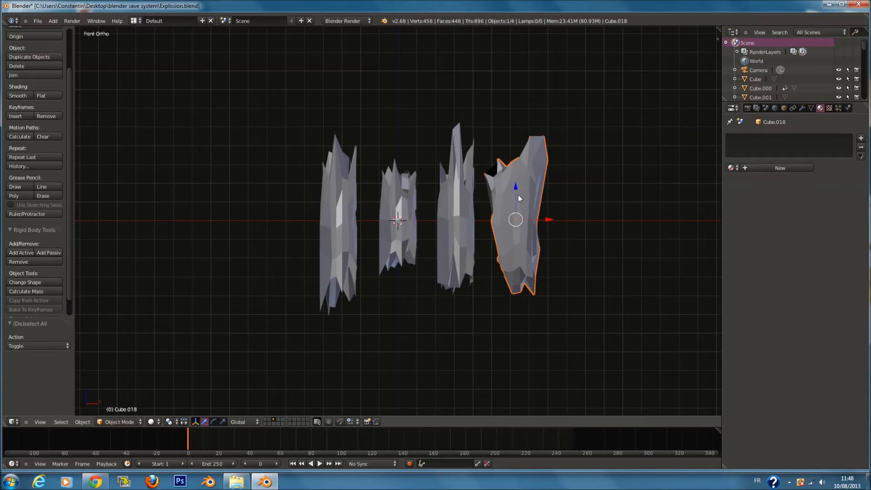
click(775, 166)
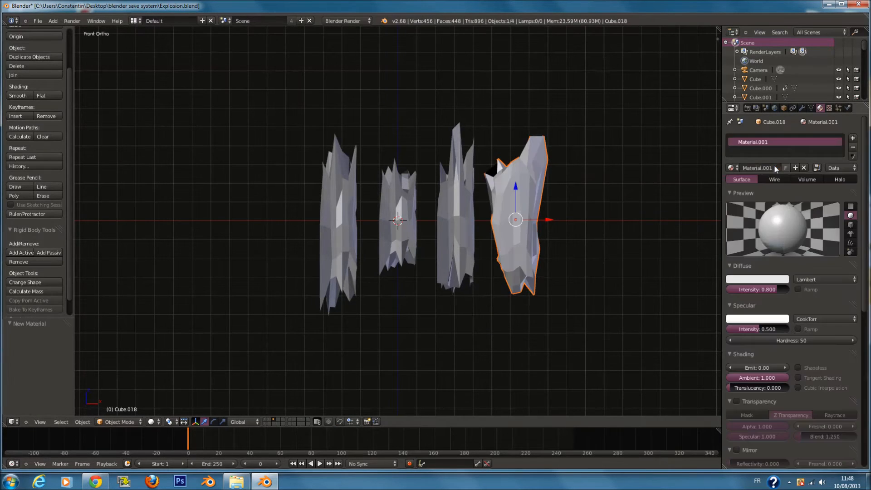
click(775, 280)
drag(746, 190, 748, 184)
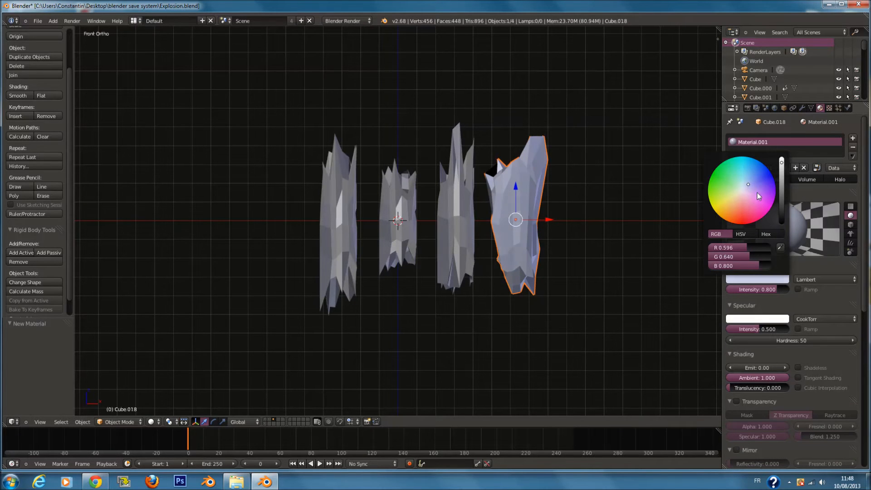
click(782, 177)
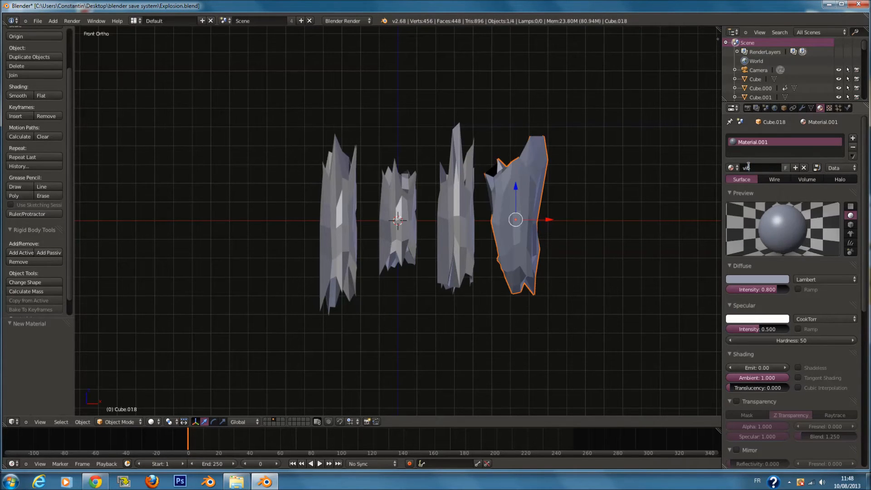
Rename the material vitre and shift its diffuse colour to a steel blue.
click(748, 166)
text(vitre)
key(Return)
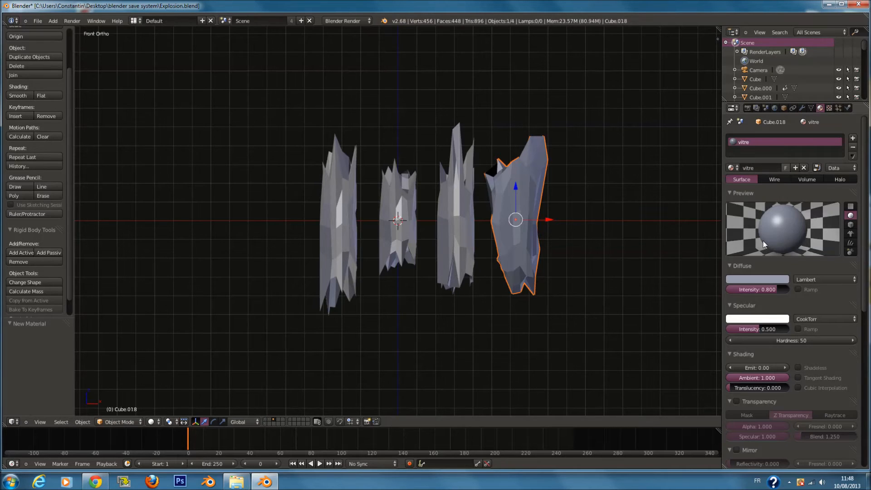
click(769, 280)
drag(755, 175, 750, 175)
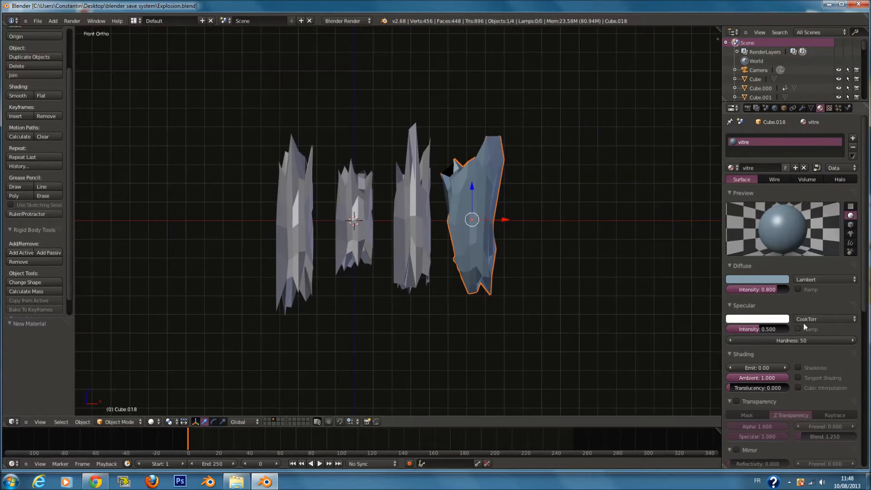
Change the vitre material's specular shader to WardIso with a slope of 0.233.
click(769, 320)
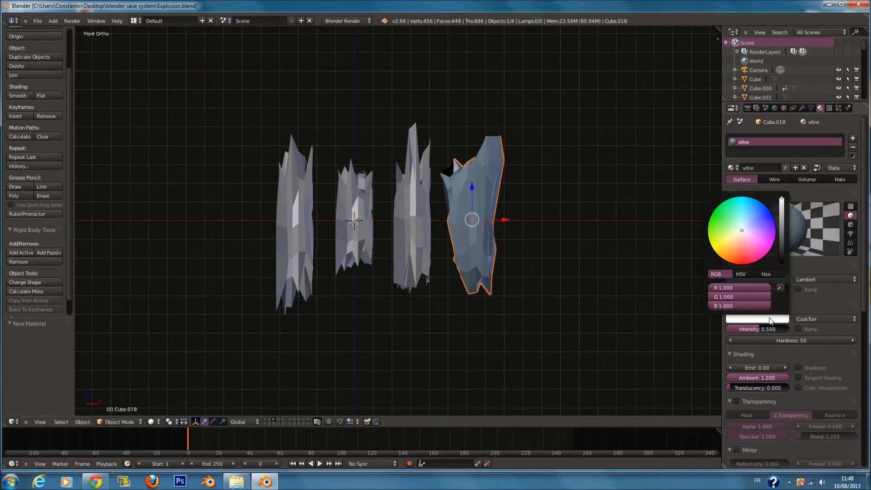
click(833, 318)
click(818, 271)
drag(759, 341, 806, 352)
scroll(806, 352, down, 1)
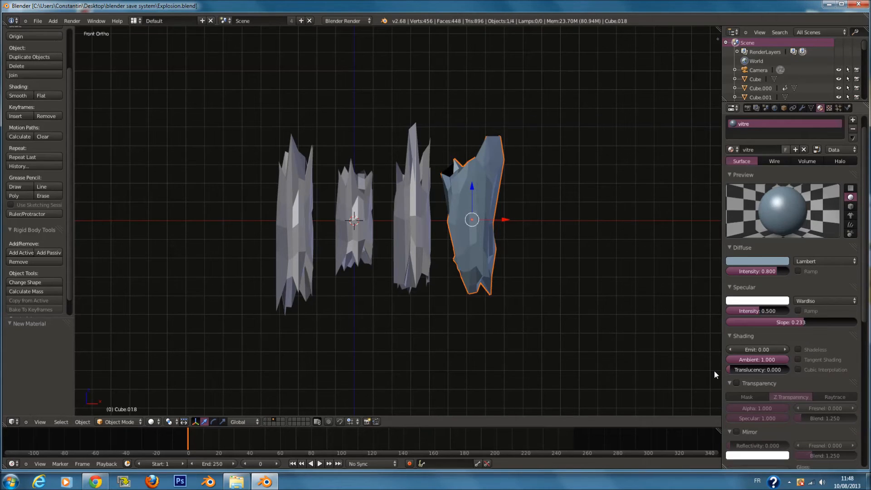
Assign the existing vitre material to each of the other three debris pieces.
right_click(411, 229)
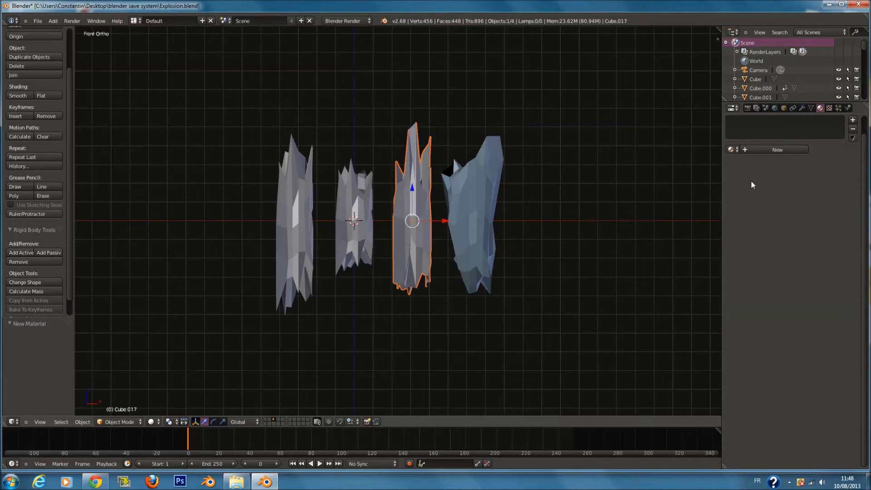
click(732, 150)
click(770, 233)
right_click(373, 210)
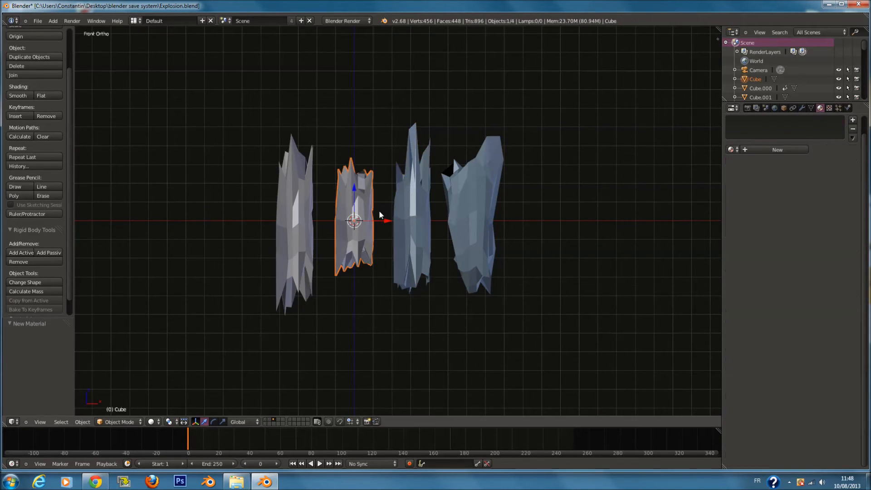
click(732, 150)
click(771, 235)
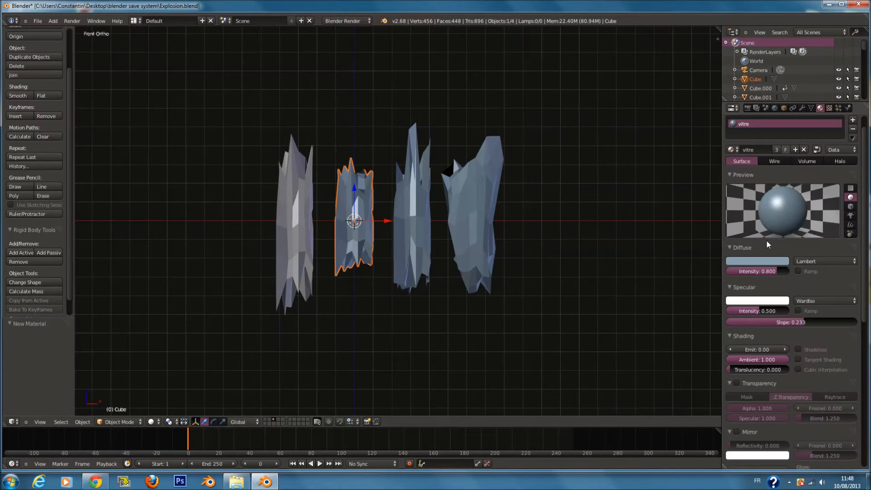
right_click(303, 213)
click(732, 149)
click(771, 233)
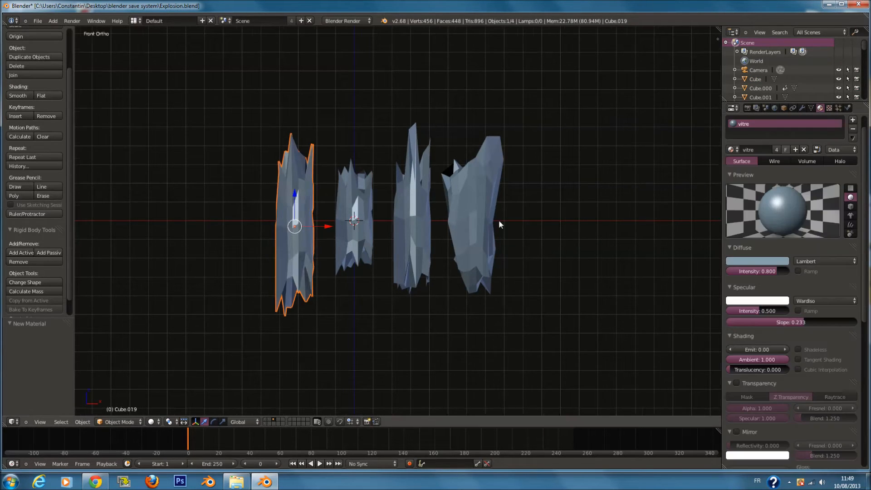
Select all four debris pieces, put them in a new group named Morceaux, and save the file.
scroll(476, 218, down, 1)
key(c)
key(a)
key(a)
right_click(493, 227)
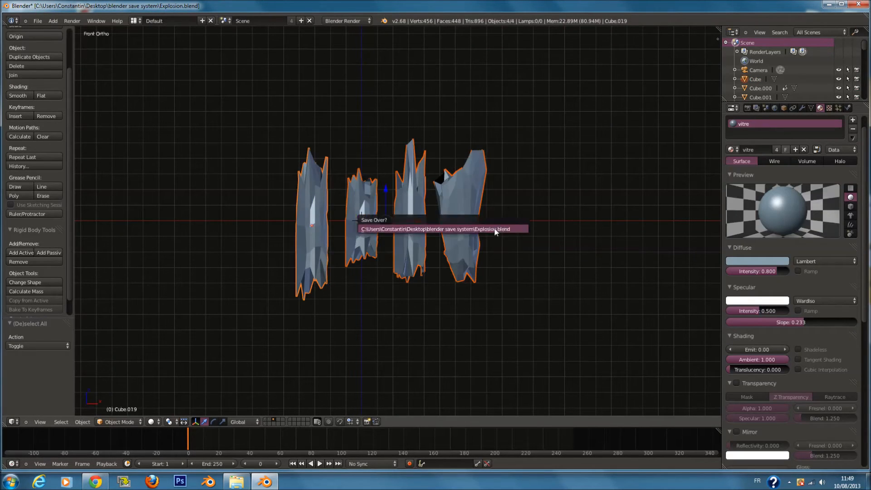
key(ctrl+g)
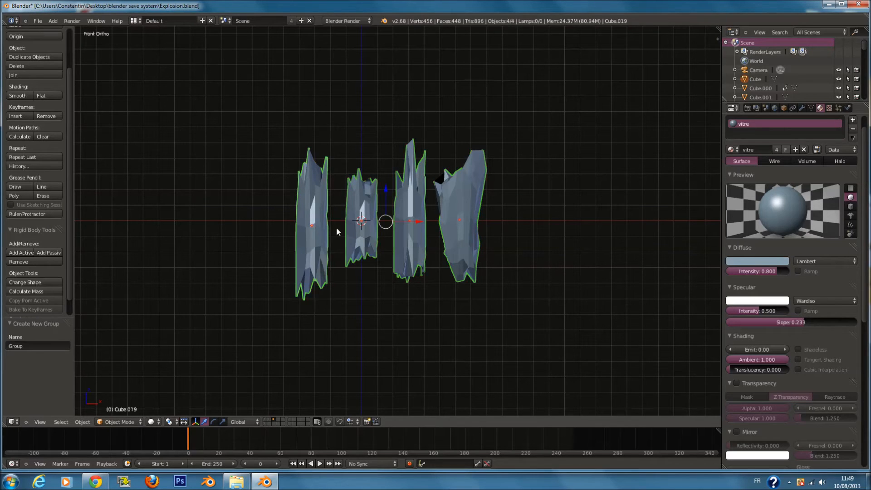
click(36, 347)
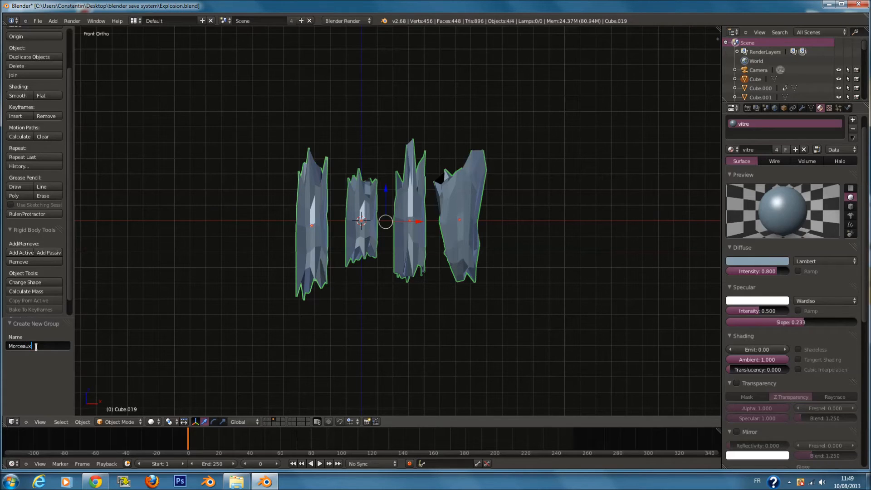
key(Return)
key(a)
key(ctrl+s)
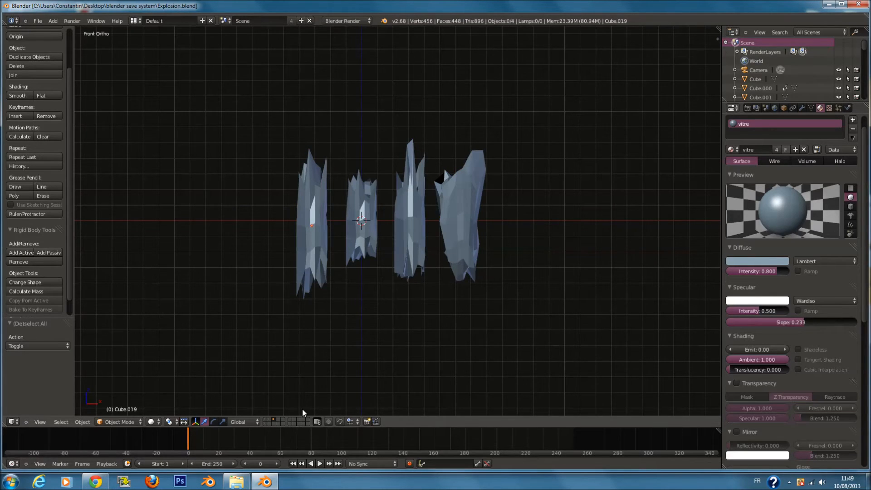
Show the first layer with the buildings through the camera and save over Explosion.blend.
click(263, 420)
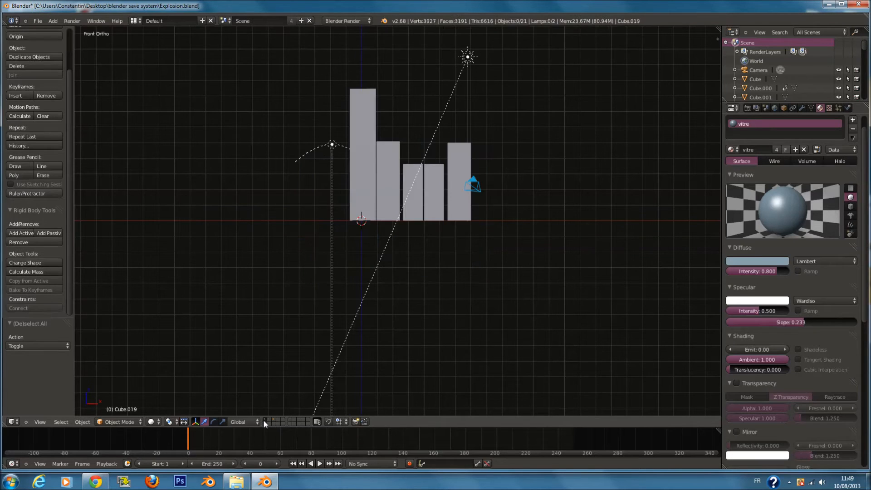
key(KP_0)
key(ctrl+s)
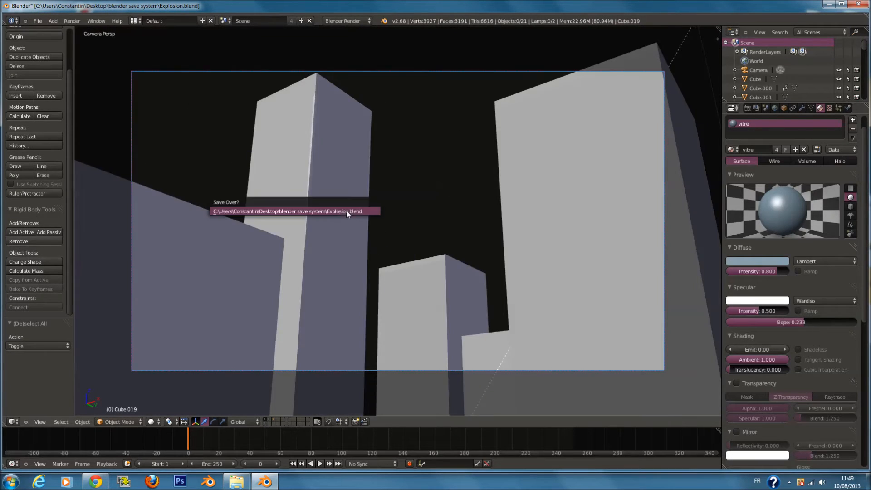
click(346, 213)
In front wireframe view, add a plane and raise it 7.097 along Z to the tower's damaged section.
key(KP_1)
key(z)
key(a)
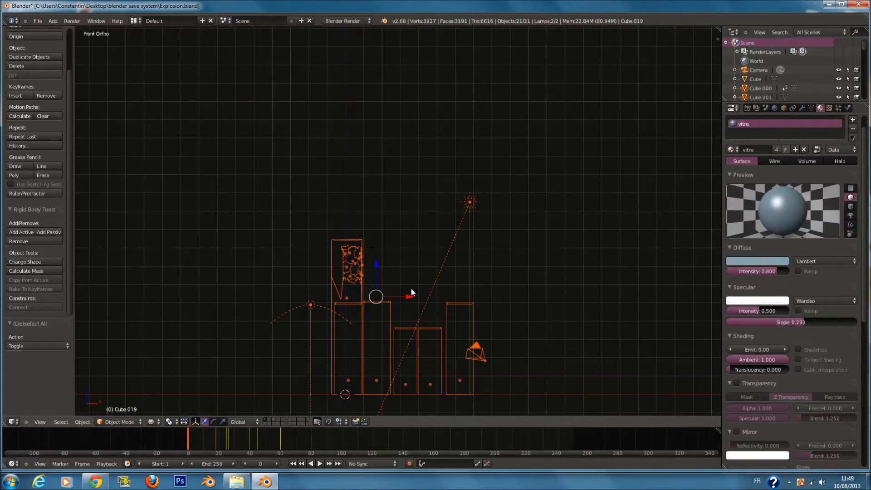
scroll(410, 288, up, 6)
key(a)
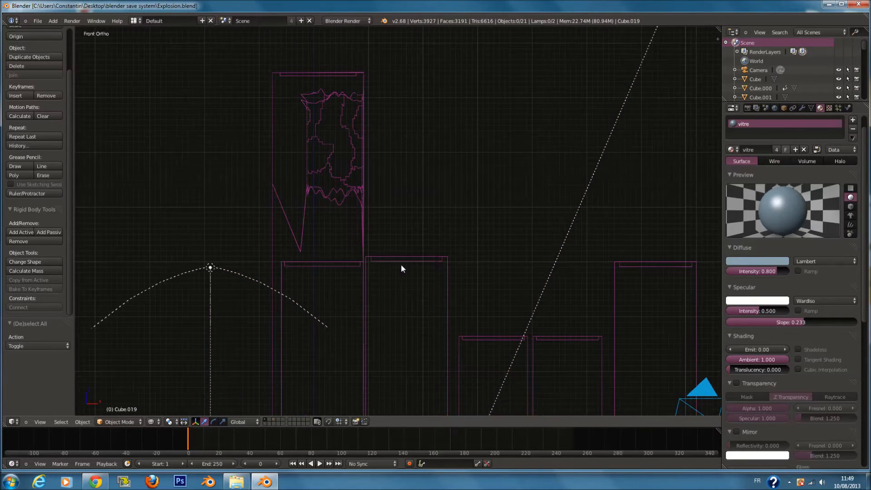
scroll(400, 268, up, 3)
key(shift+a)
click(449, 237)
scroll(426, 259, down, 1)
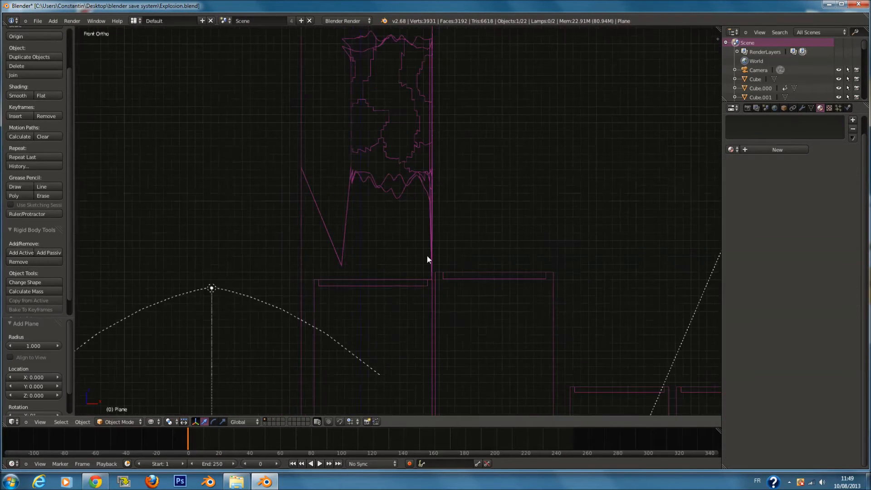
scroll(426, 259, down, 6)
key(g)
key(z)
click(417, 153)
scroll(415, 154, up, 7)
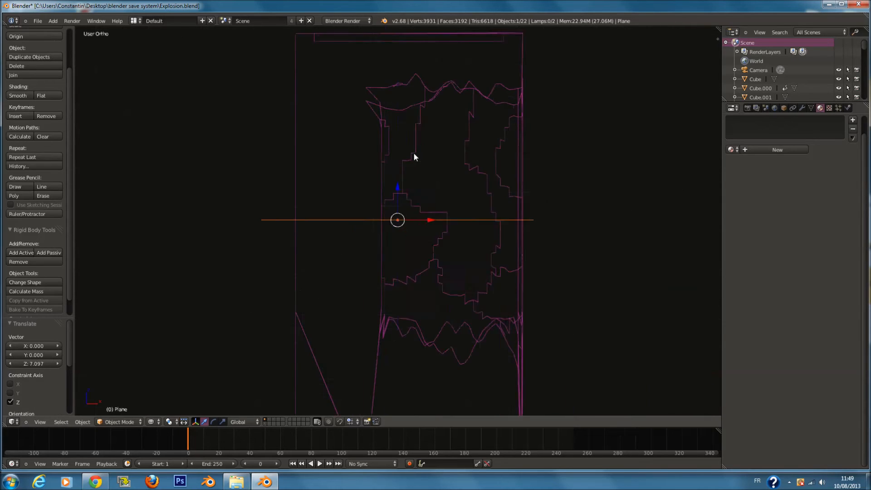
Scale the plane by 0.541 and rotate it 90° upright in the right side view.
scroll(412, 154, up, 1)
key(s)
click(482, 227)
key(KP_3)
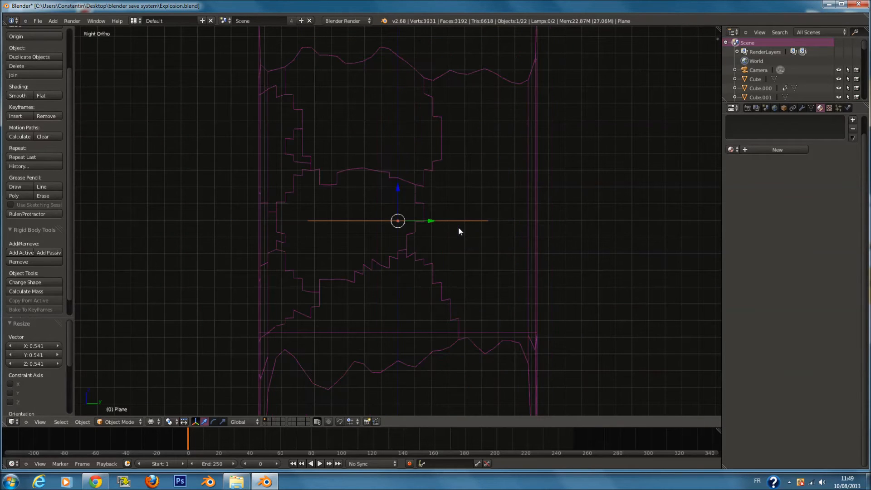
key(r)
key(9)
key(0)
key(Return)
Move the plane -0.782 in Y and -0.128 in Z, resize it, and shift it along X toward the tower's corner.
key(g)
click(301, 247)
middle_drag(301, 245, 371, 298)
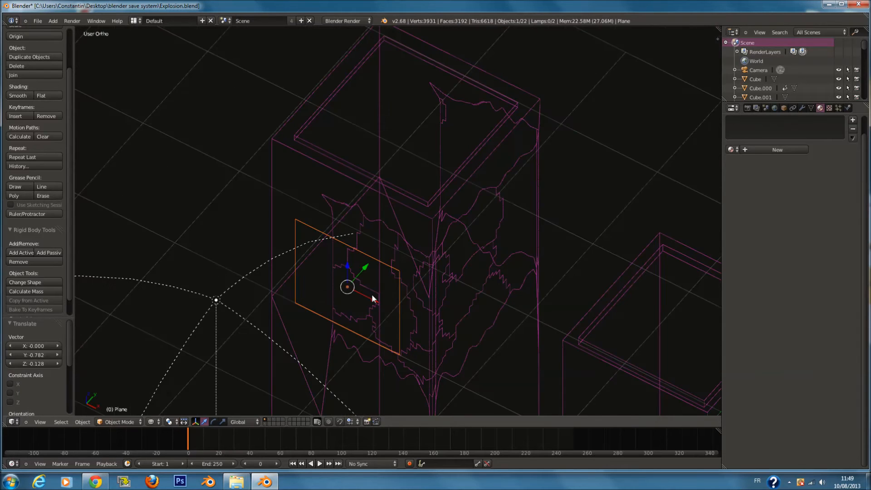
key(s)
click(368, 301)
key(g)
key(x)
click(401, 330)
Rotate the plane -46.278° about Z, and in solid shading reposition it along X and raise it 0.095 along Z.
key(r)
key(z)
click(452, 339)
key(z)
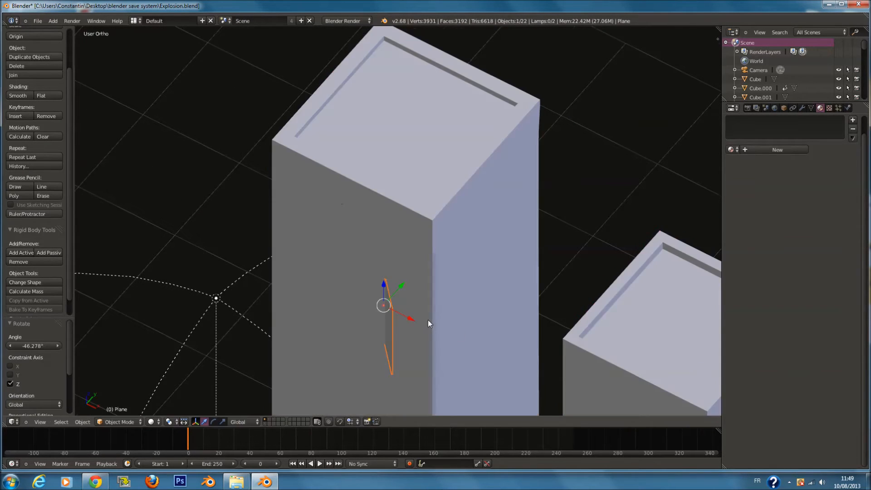
middle_drag(428, 320, 512, 294)
key(g)
key(x)
click(515, 258)
drag(492, 229, 493, 218)
middle_drag(531, 232, 158, 286)
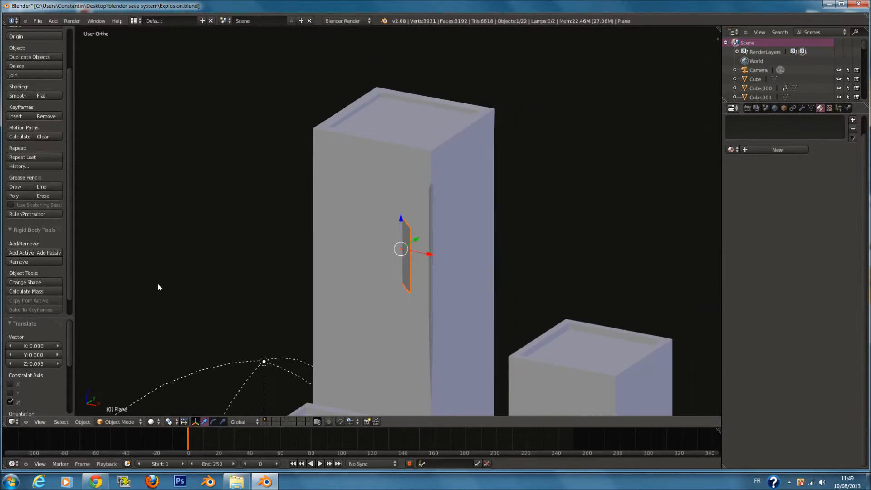
Save the file from the camera view and open the plane's particle settings.
key(KP_0)
key(ctrl+s)
click(317, 166)
click(846, 108)
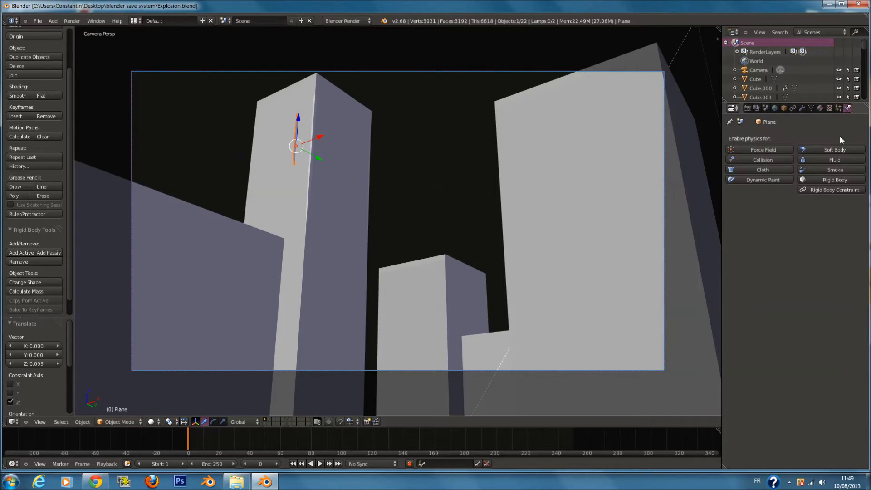
click(837, 108)
In top view, rotate the plane -25.986° and move it just inside the tower's corner.
key(KP_7)
key(r)
click(535, 225)
key(g)
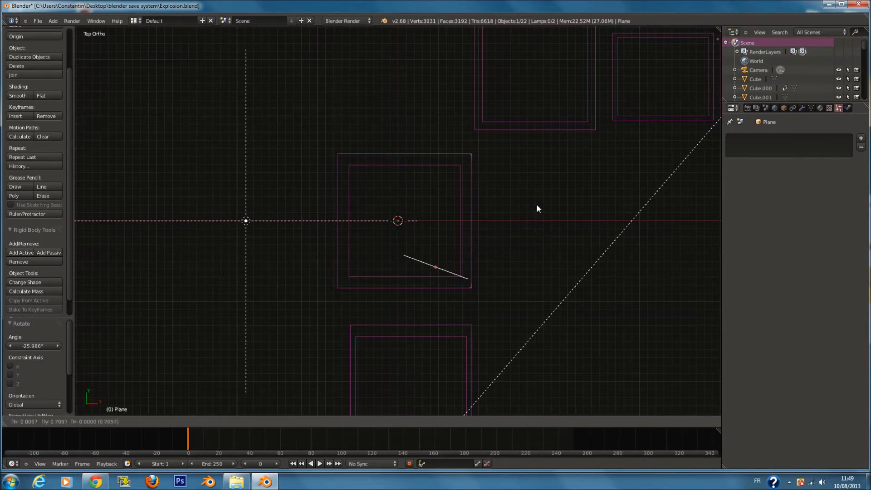
click(536, 212)
Scale the plane by 1.044, rotate it a further -1.822°, and save the file.
key(s)
click(544, 215)
key(r)
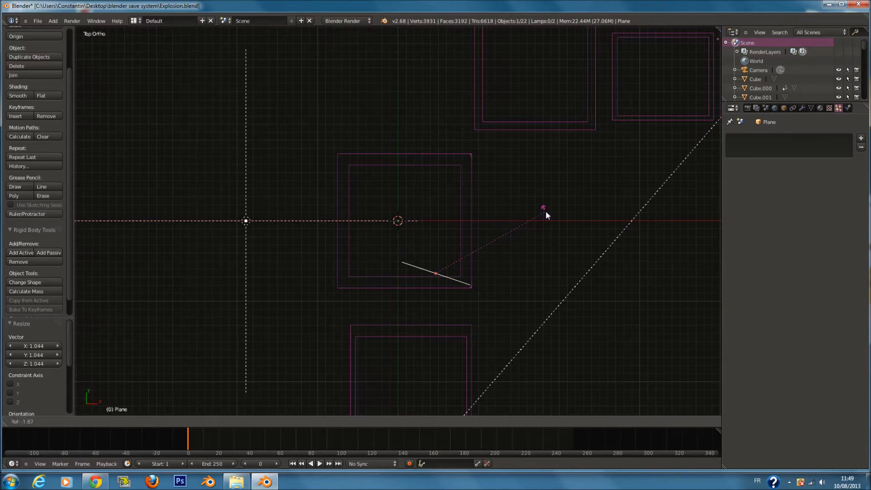
click(545, 211)
key(ctrl+s)
click(545, 211)
Add a particle system to the plane, save the file, and scrub the timeline to frame 35.
key(KP_0)
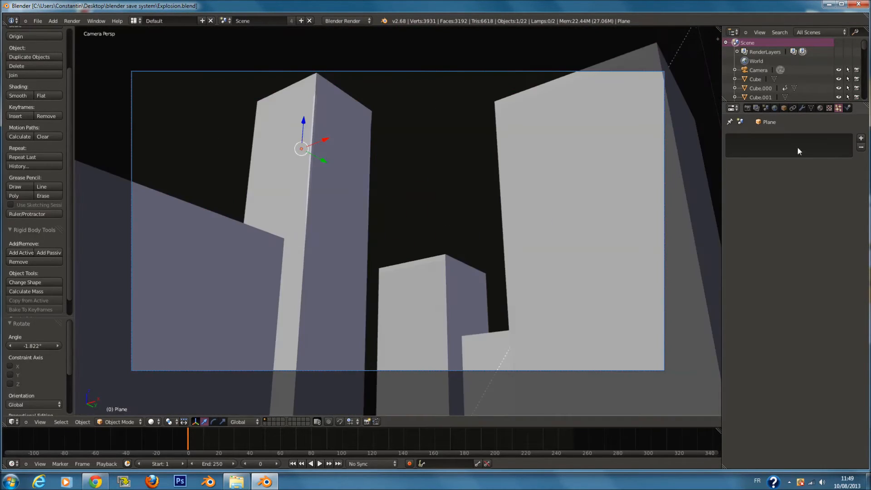
click(860, 138)
key(ctrl+s)
click(860, 145)
click(208, 442)
drag(207, 442, 241, 444)
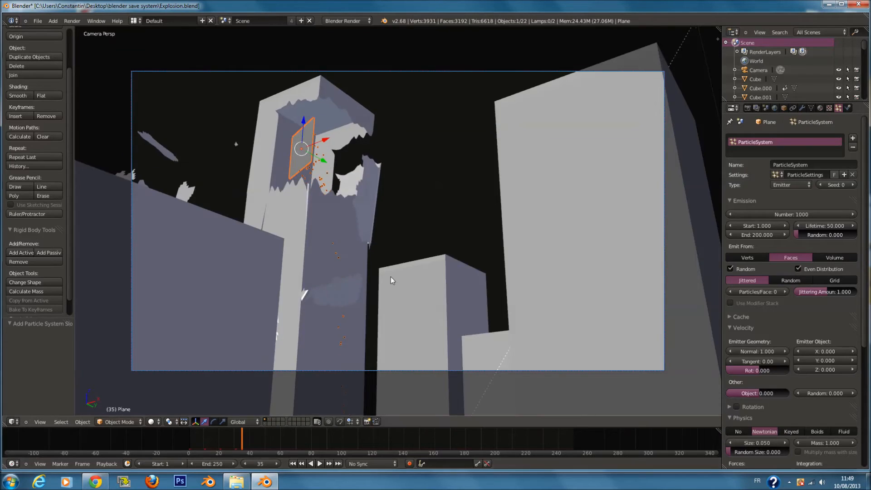
Rotate the emitter plane 183.822° about Z to reverse its emission direction.
middle_drag(391, 277, 394, 245)
scroll(393, 232, up, 3)
key(r)
key(z)
click(154, 131)
Play the animation through the camera to check the particle emission, stopping at frame 73.
key(alt+a)
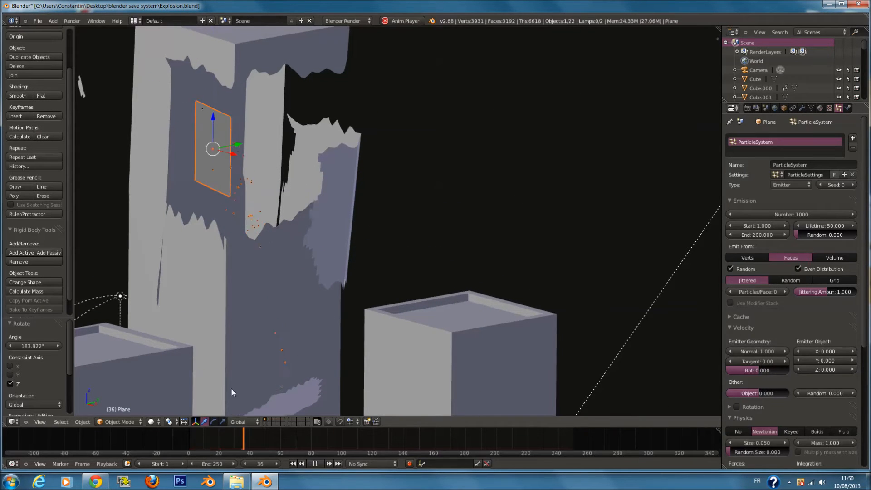
key(KP_0)
key(alt+a)
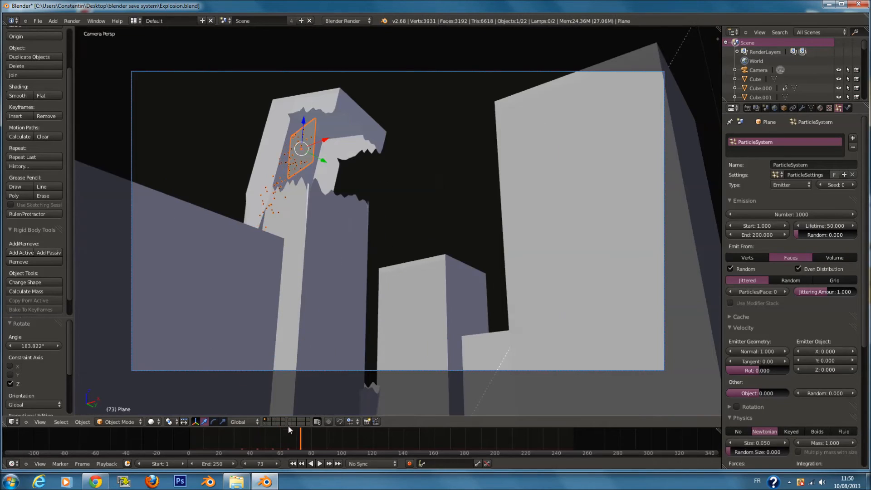
Scrub the timeline back to frame 18 and save the file.
drag(283, 436, 216, 433)
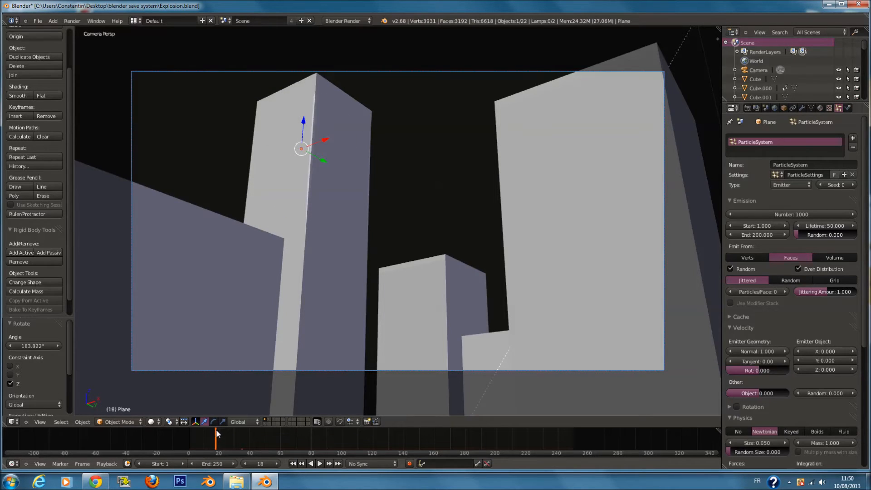
key(ctrl+s)
click(459, 369)
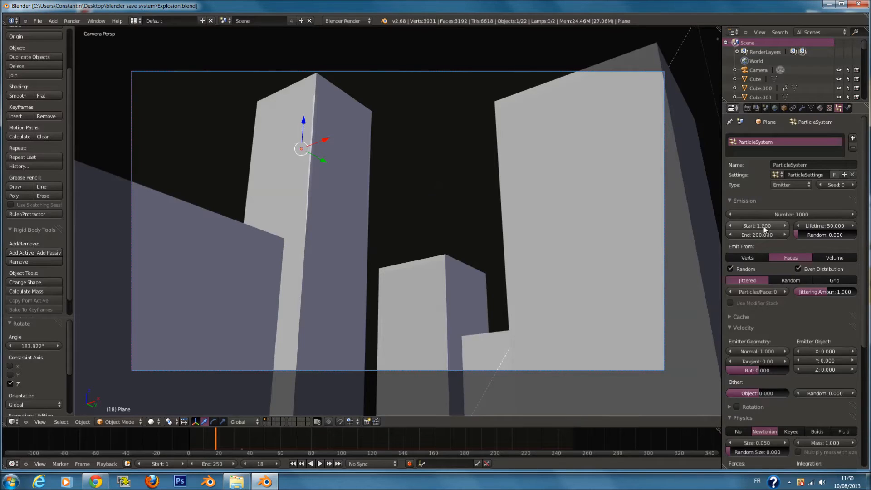
Set the emitter plane's particle emission to start at frame 18.
click(754, 226)
text(1.06_)
double_click(756, 233)
click(756, 228)
click(755, 226)
text(&)
key(Return)
click(755, 224)
text(18)
key(Return)
Preview the particle emission around the broken tower and rotate the emitter plane -16.93° about Z.
key(alt+a)
key(alt+a)
middle_drag(384, 195, 389, 244)
scroll(388, 245, up, 3)
ctrl+scroll(389, 246, down, 2)
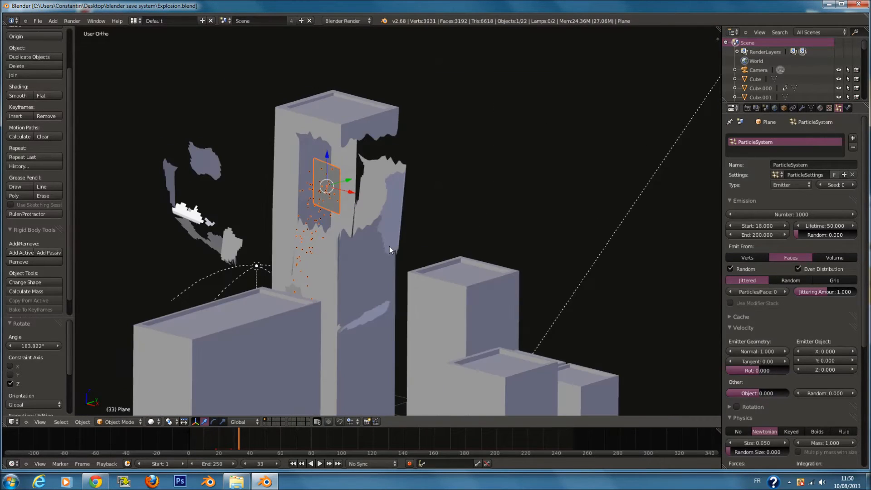
scroll(382, 241, up, 1)
middle_drag(362, 196, 463, 248)
key(r)
key(z)
click(460, 284)
Play the animation through the camera to check the rotated emitter, stopping at frame 30.
key(alt+a)
click(210, 434)
key(alt+a)
key(KP_0)
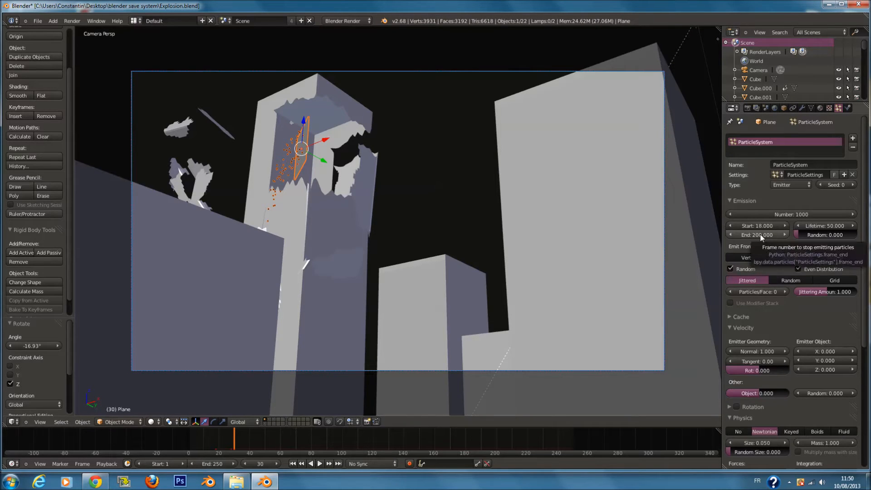
Set the plane's emission end to frame 18, matching its start, and replay the animation to frame 35.
drag(241, 449, 217, 451)
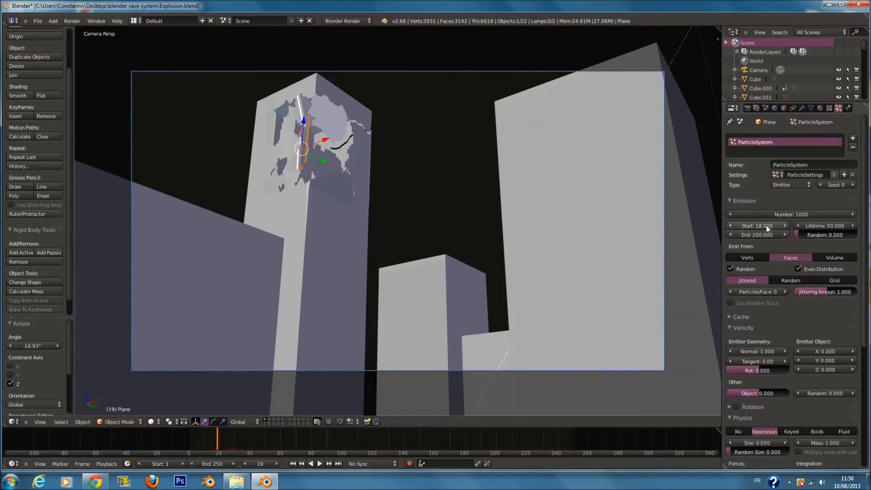
key(ctrl+c)
key(ctrl+v)
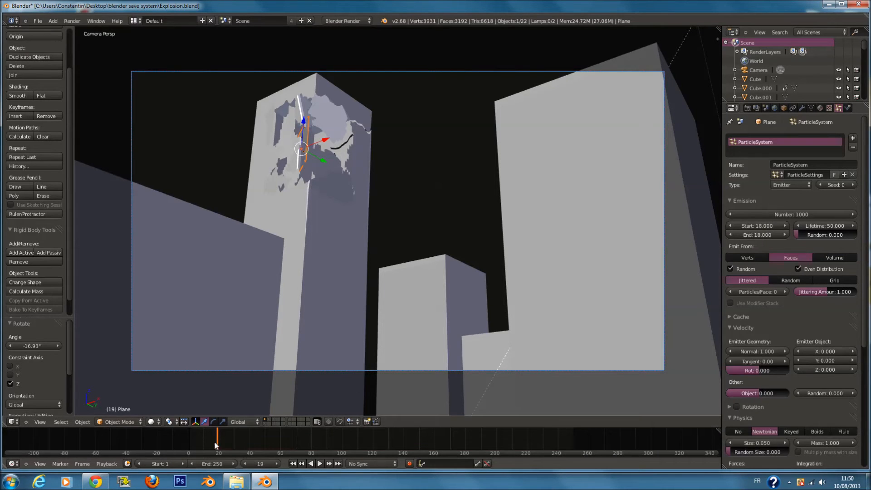
click(202, 441)
key(alt+a)
key(alt+a)
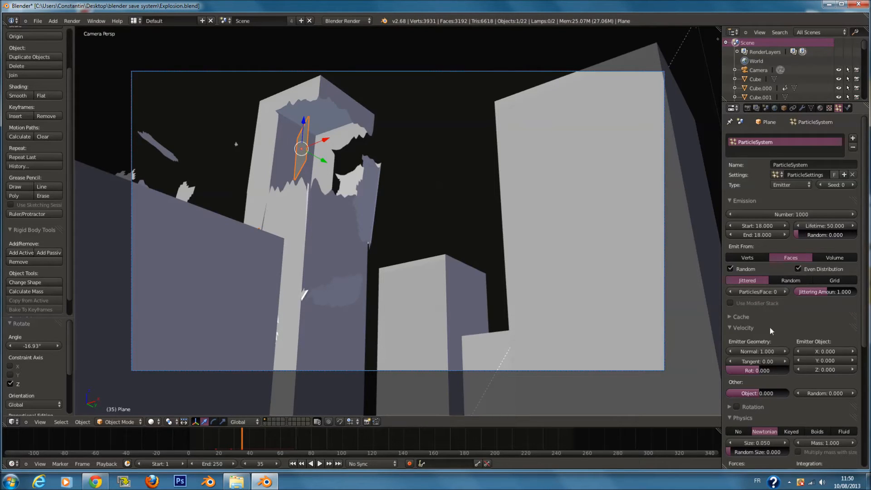
Set the plane's normal emission velocity to 2 and replay the animation to frame 40.
scroll(773, 323, down, 1)
click(755, 333)
text(2)
key(Return)
click(211, 437)
key(alt+a)
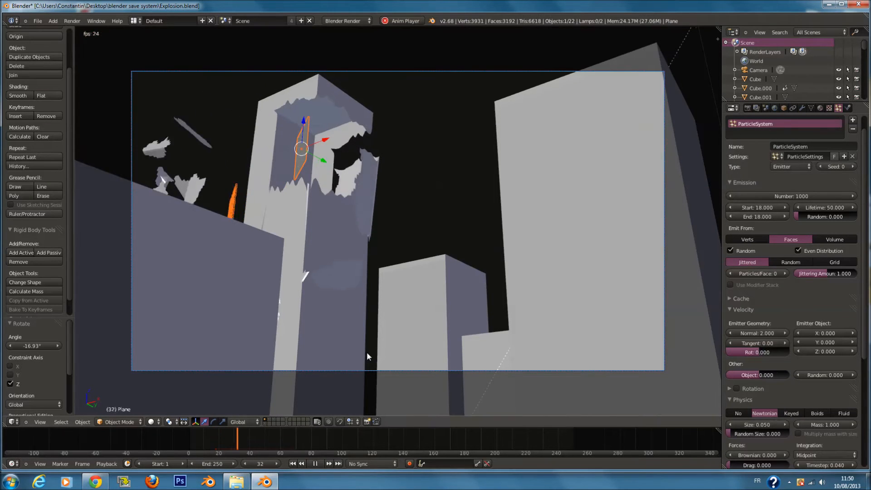
key(alt+a)
Set the plane's random particle lifetime to 1.000 and replay the animation to frame 37.
drag(799, 217, 869, 229)
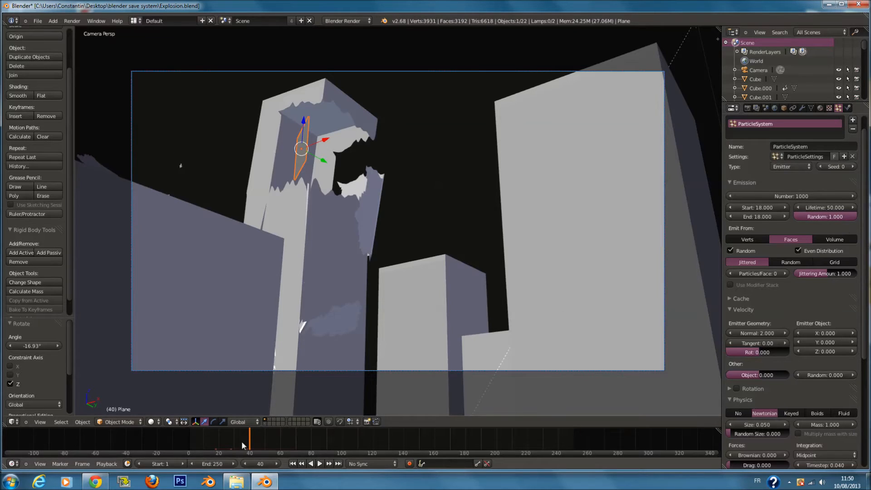
click(214, 438)
key(alt+a)
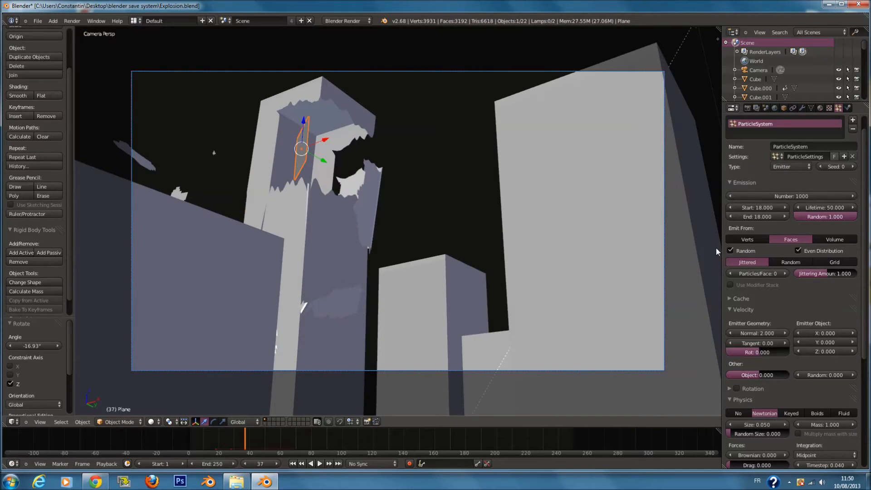
Save the file and look through the plane's particle velocity, physics and render settings.
scroll(824, 277, down, 1)
scroll(824, 276, up, 1)
key(ctrl+s)
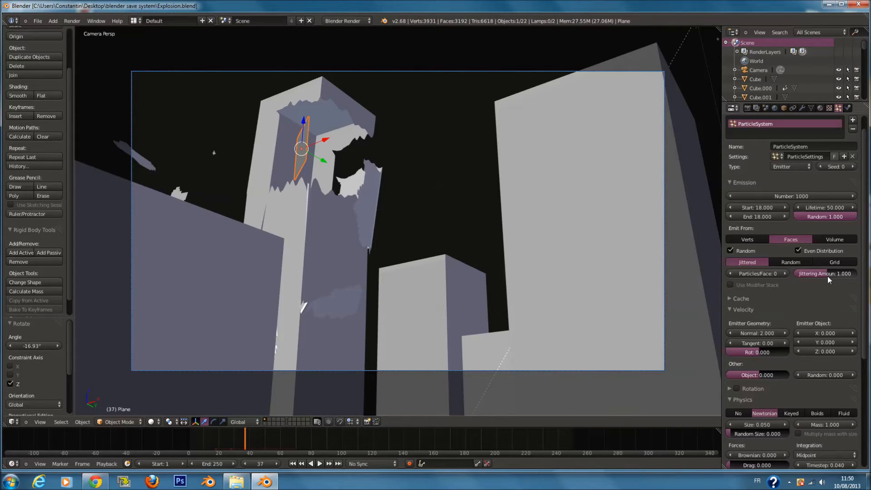
scroll(840, 307, down, 2)
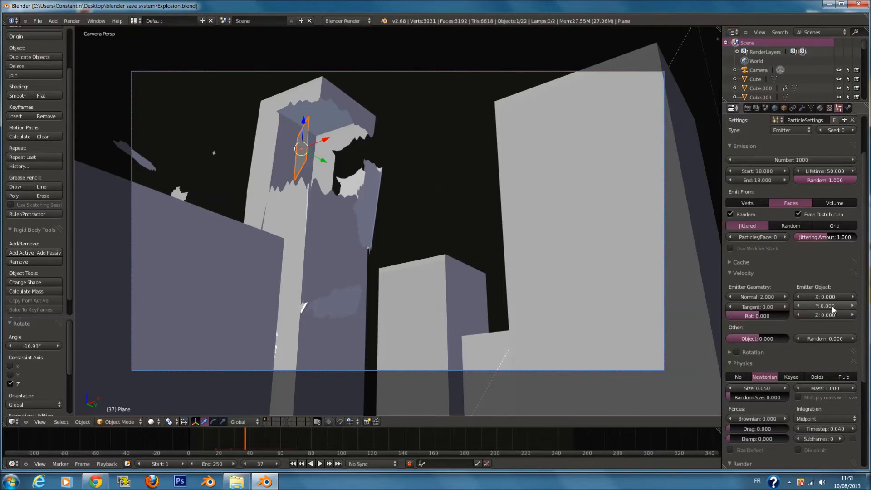
scroll(831, 303, down, 1)
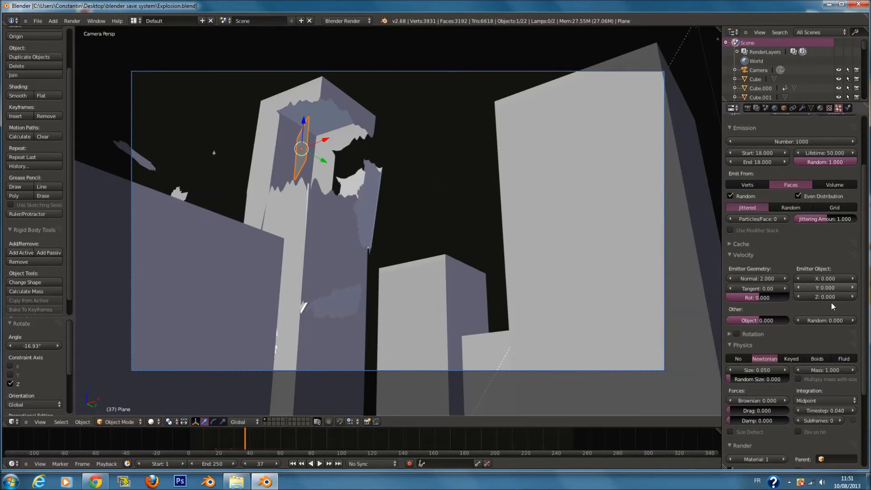
scroll(827, 308, down, 1)
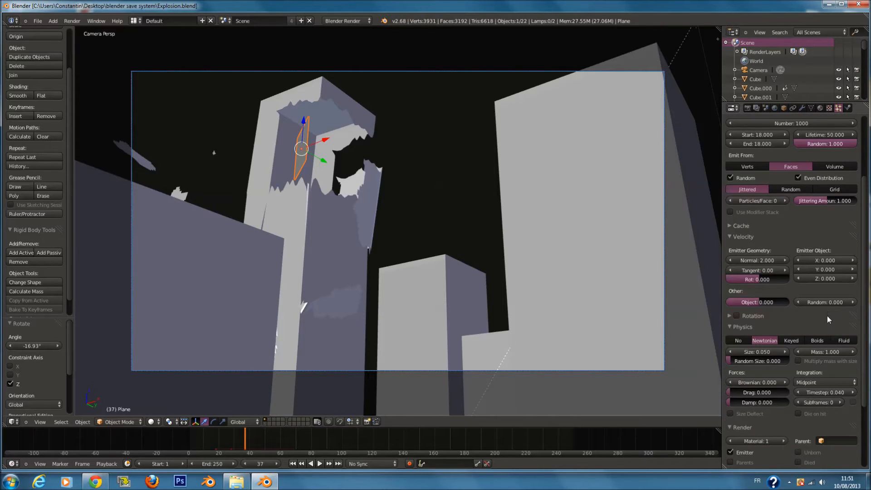
scroll(827, 330, down, 1)
scroll(824, 338, down, 2)
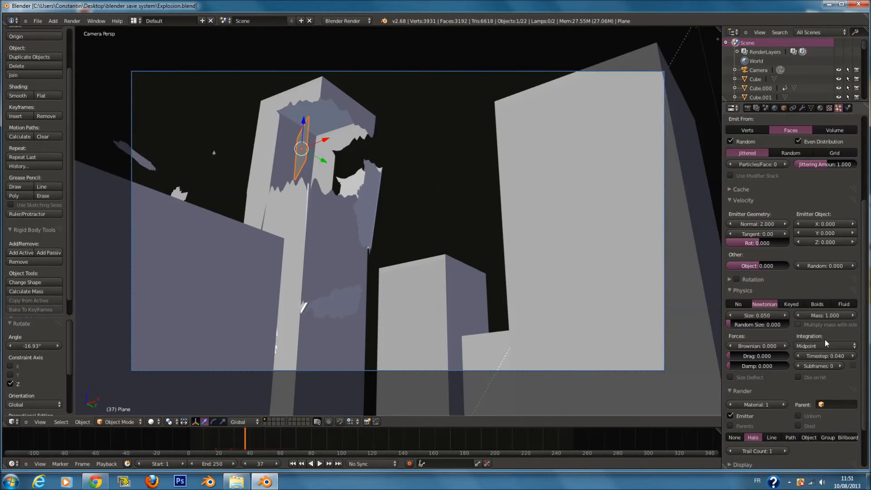
Delete the emitter plane from the damaged skyscraper.
middle_drag(254, 218, 363, 221)
key(x)
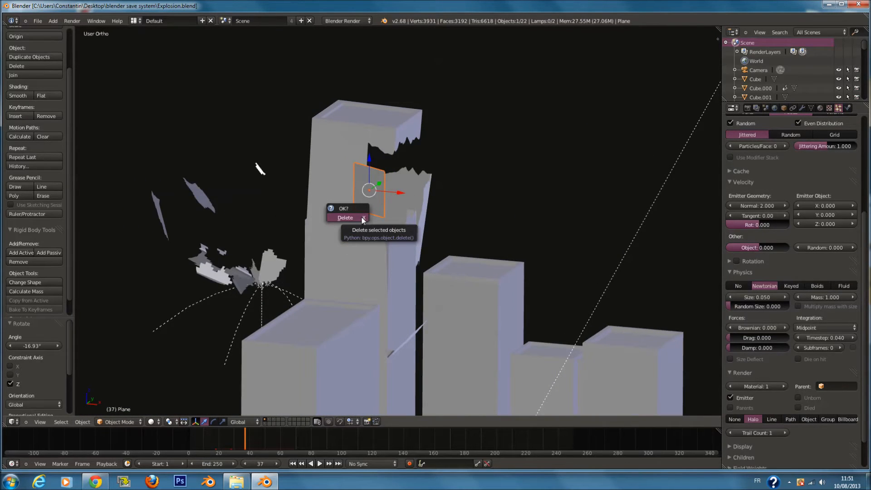
click(362, 218)
Add a UV sphere in top view, resize it, and move it about 0.724 in X and -0.646 in Y.
key(KP_7)
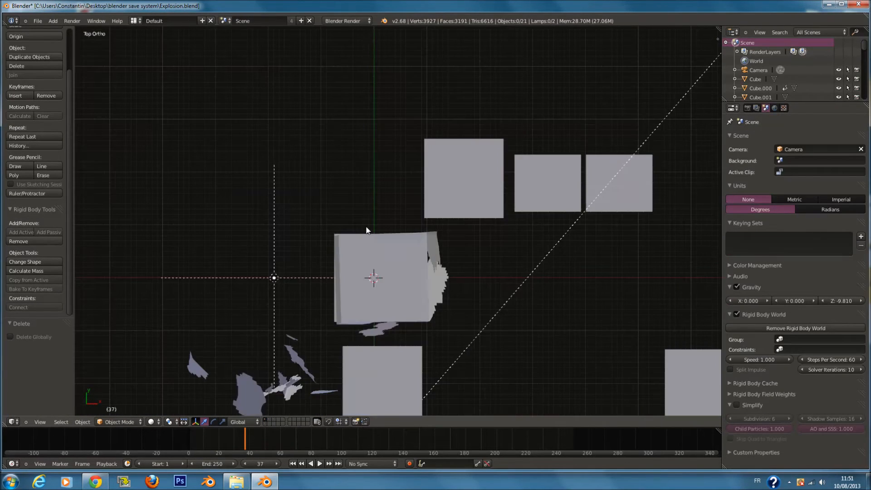
key(shift+a)
mouse_move(365, 228)
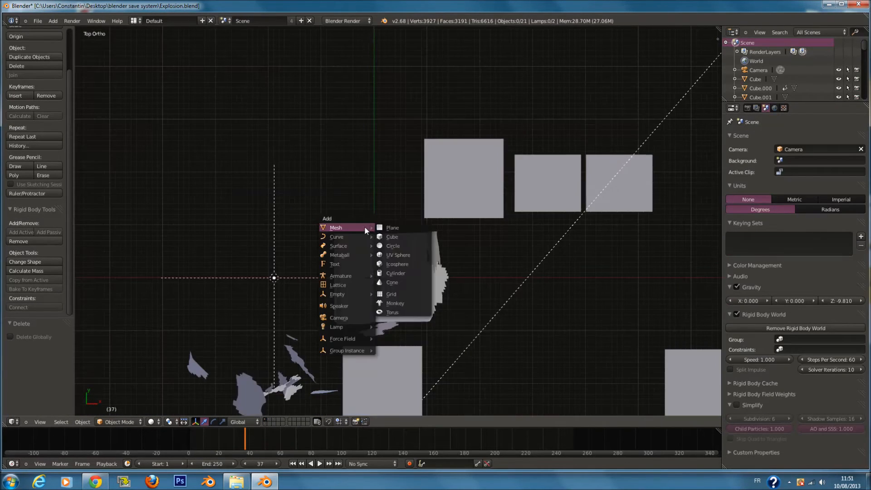
click(397, 255)
key(s)
click(426, 267)
key(g)
click(475, 310)
Raise the sphere 6.920 along Z into the tower's hole and check it through the camera.
middle_drag(475, 310, 366, 330)
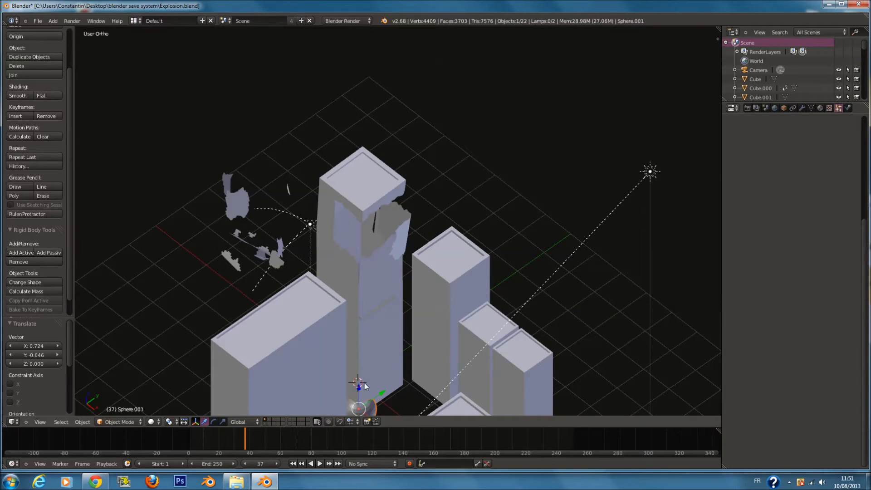
key(g)
key(z)
click(334, 224)
key(KP_0)
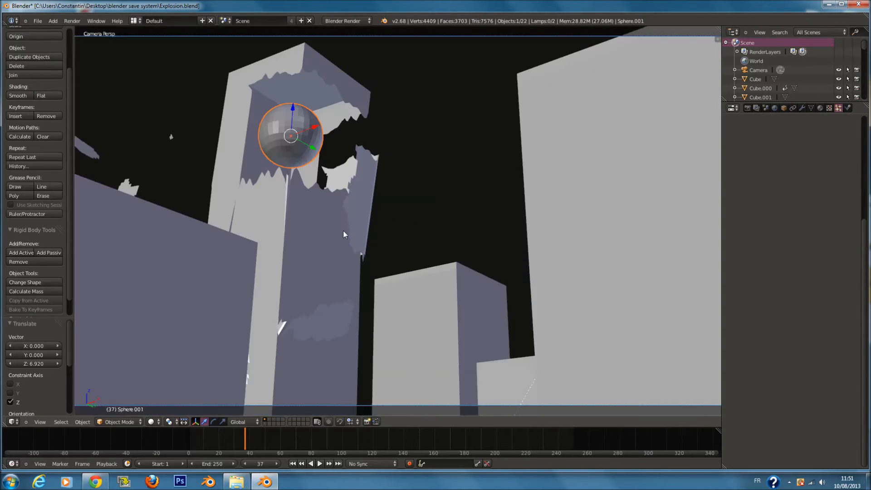
Scale the sphere by 0.898 and play the animation from frame 17 to check its fit, stopping at frame 28.
scroll(343, 230, up, 1)
key(s)
click(361, 194)
drag(243, 441, 214, 430)
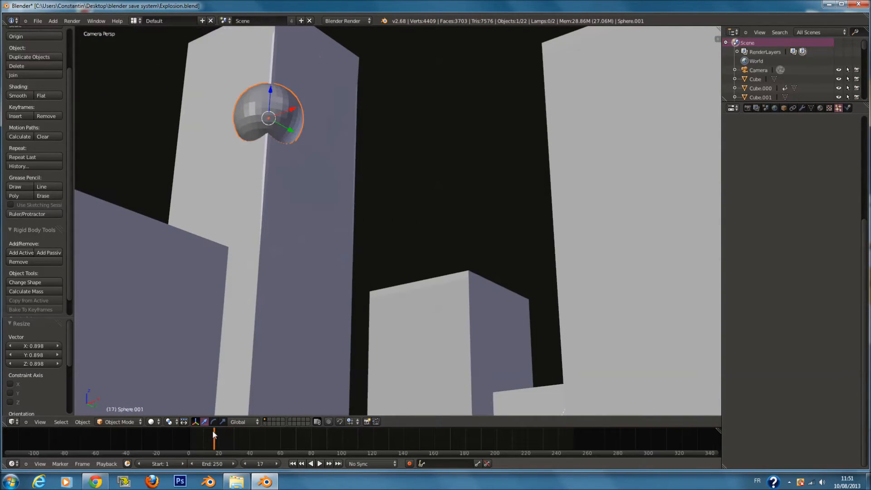
key(alt+a)
key(alt+a)
Add a particle system to the sphere with both emission start and end at frame 18.
scroll(855, 149, up, 3)
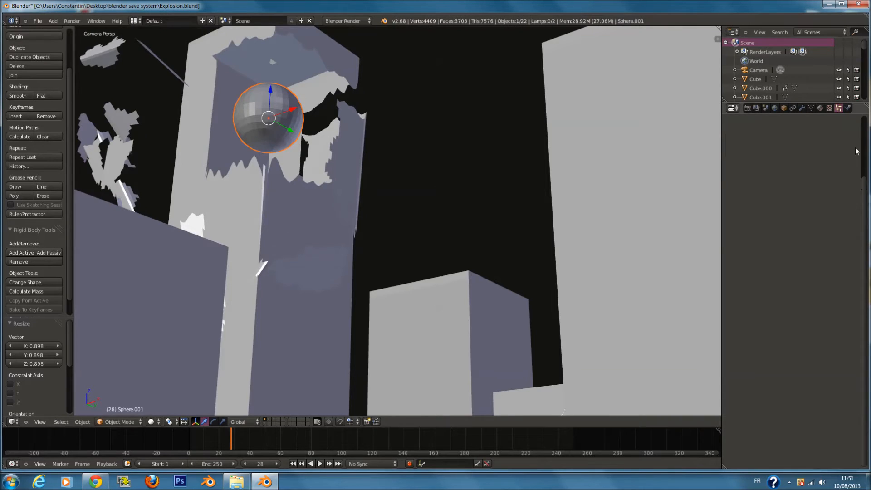
click(853, 137)
click(753, 226)
text(&)
key(Return)
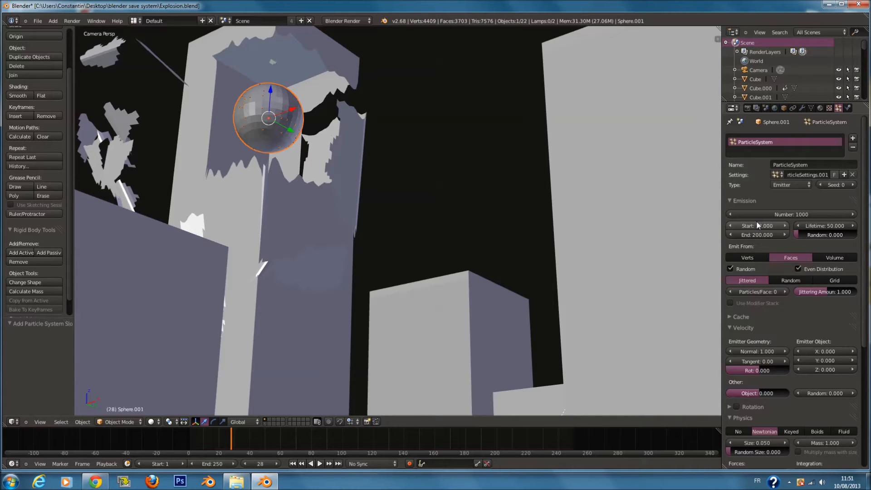
click(755, 234)
text(18)
key(Return)
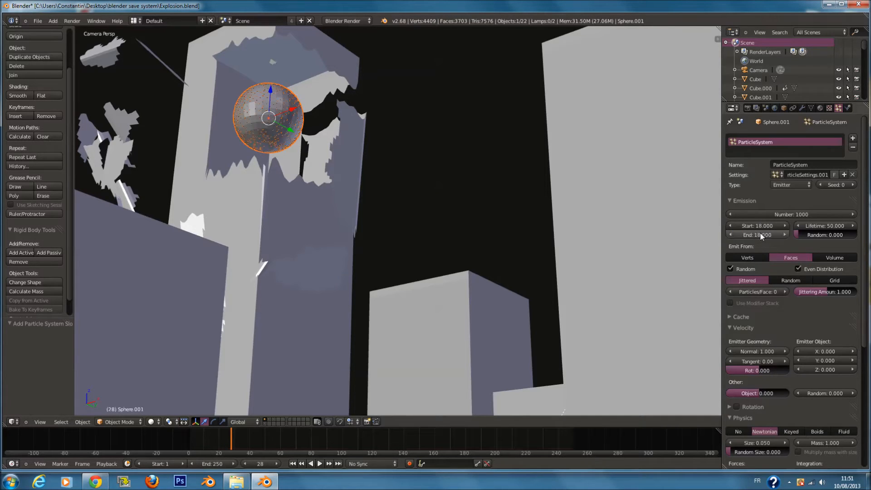
Play the animation to check the sphere's particle burst, stopping at frame 51.
key(alt+a)
scroll(330, 166, down, 1)
key(alt+a)
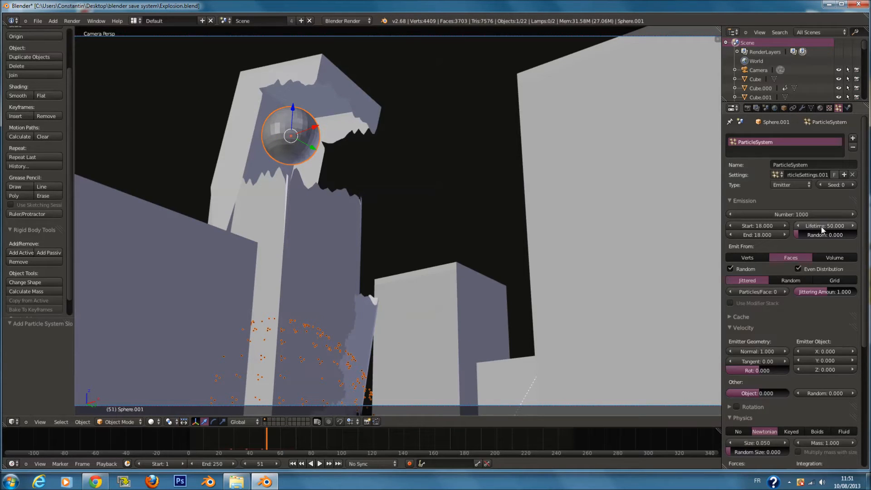
Set the sphere's random particle lifetime to 1.000 and normal velocity to 2, and preview the burst.
drag(806, 235, 856, 234)
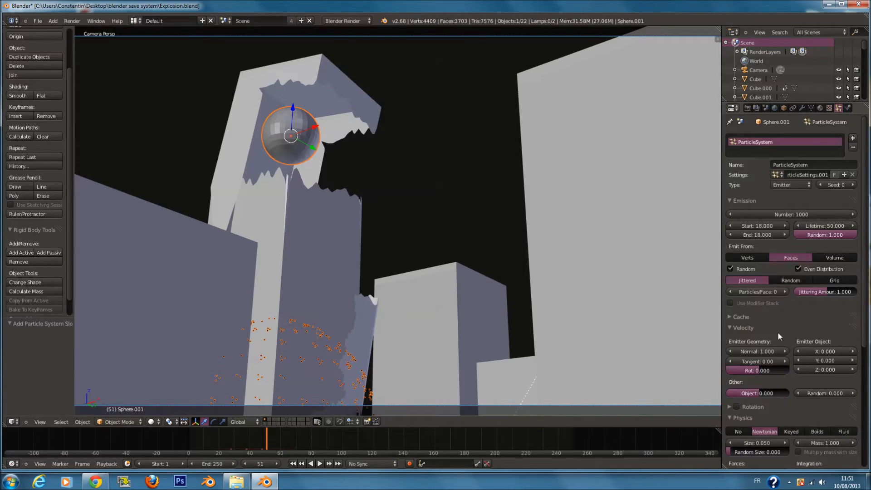
click(754, 353)
text(é)
key(Return)
click(756, 349)
text(2)
key(Return)
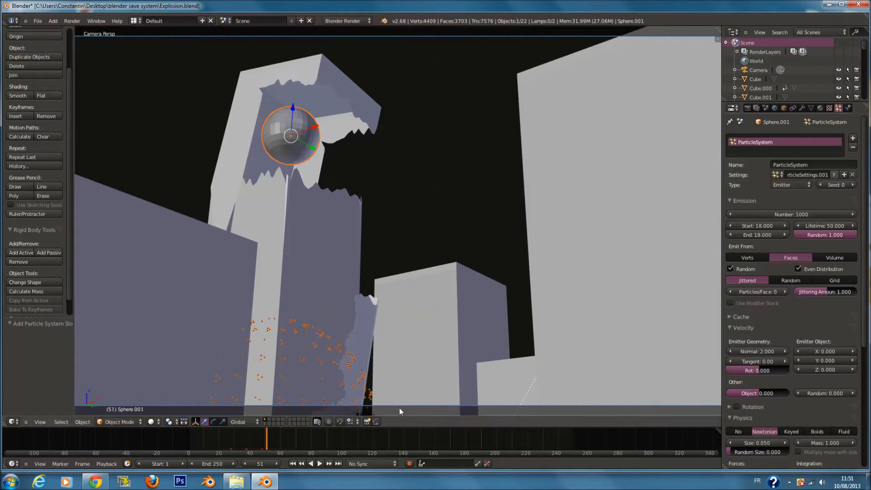
click(173, 443)
key(alt+a)
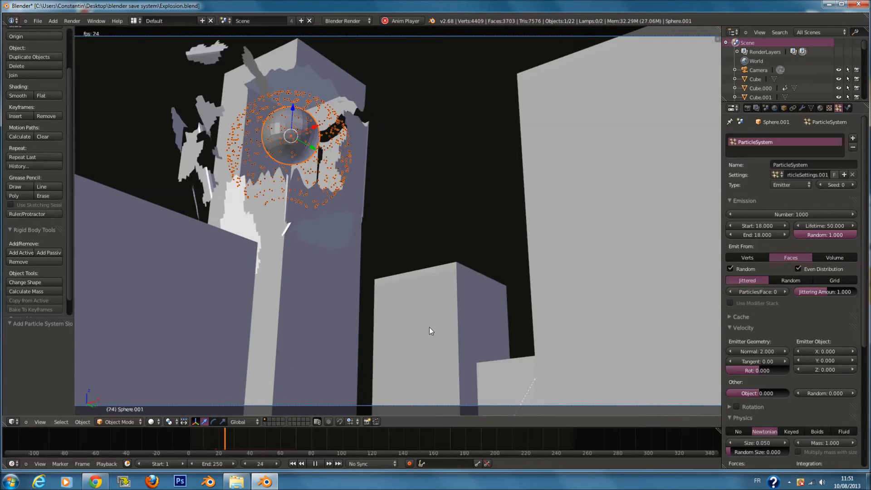
Look through the sphere's collapsed particle settings and expand the Field Weights section.
scroll(801, 299, down, 4)
scroll(805, 330, down, 5)
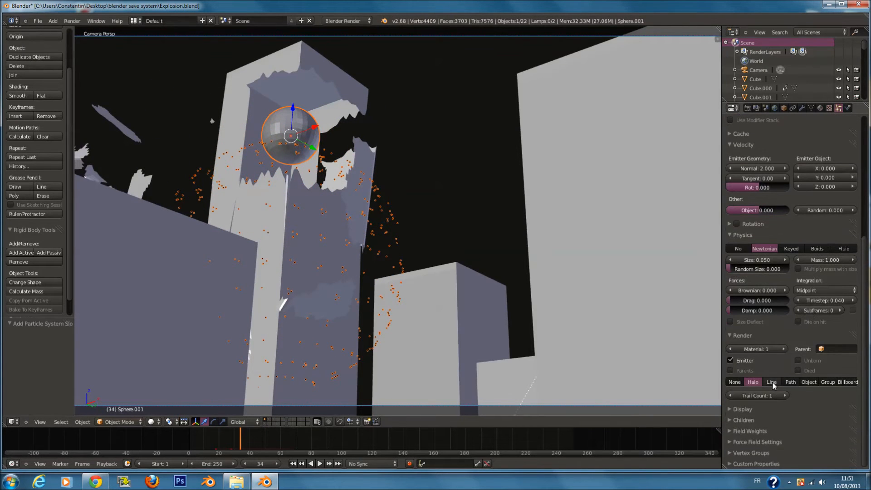
click(751, 417)
click(751, 417)
click(750, 409)
click(750, 408)
scroll(755, 419, down, 1)
click(753, 414)
click(760, 435)
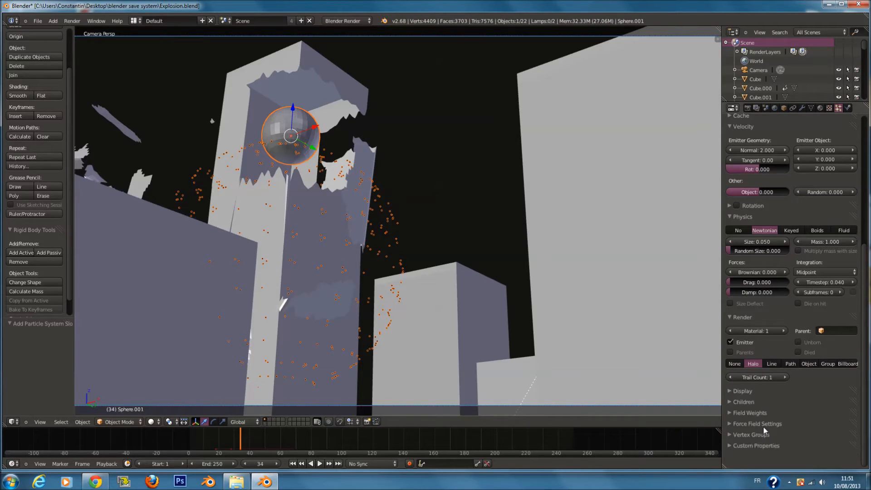
click(760, 434)
click(760, 413)
scroll(763, 421, down, 2)
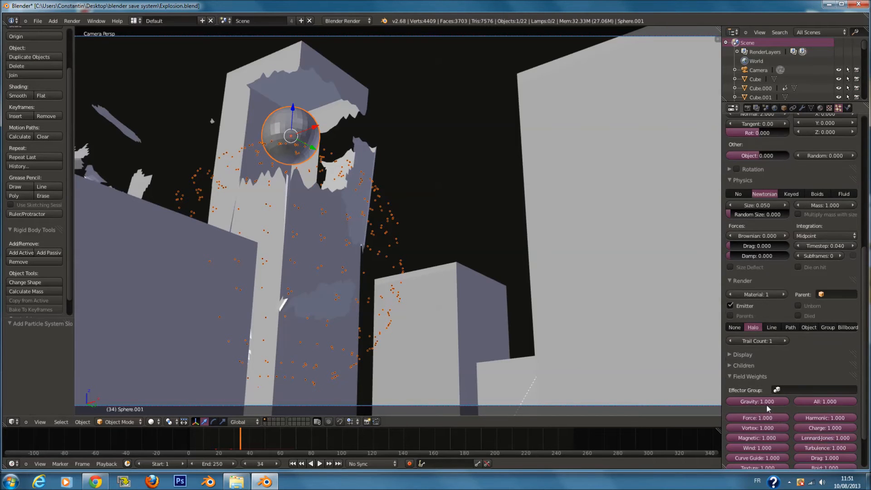
Set the particles' gravity field weight to 0.8 and preview the burst.
click(765, 402)
text(0.8)
key(Return)
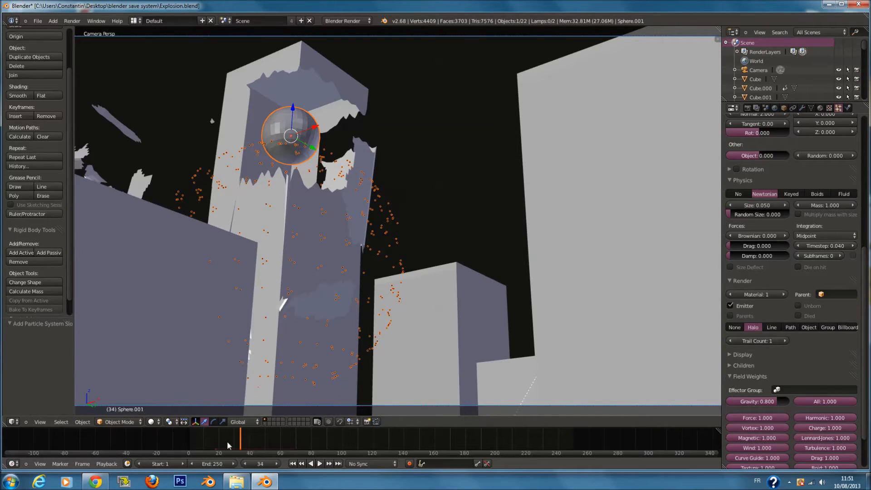
click(190, 437)
key(alt+a)
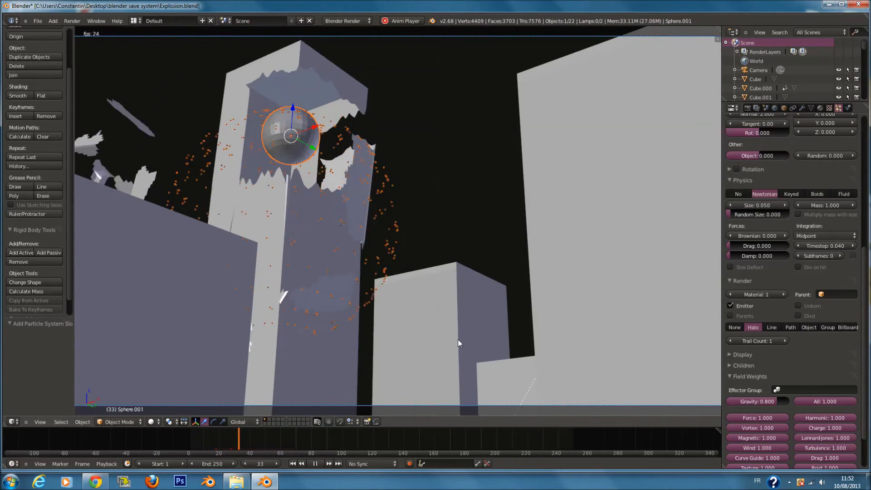
key(alt+a)
Lower the gravity field weight to 0.197 and replay the burst.
drag(760, 400, 723, 404)
click(190, 437)
key(alt+a)
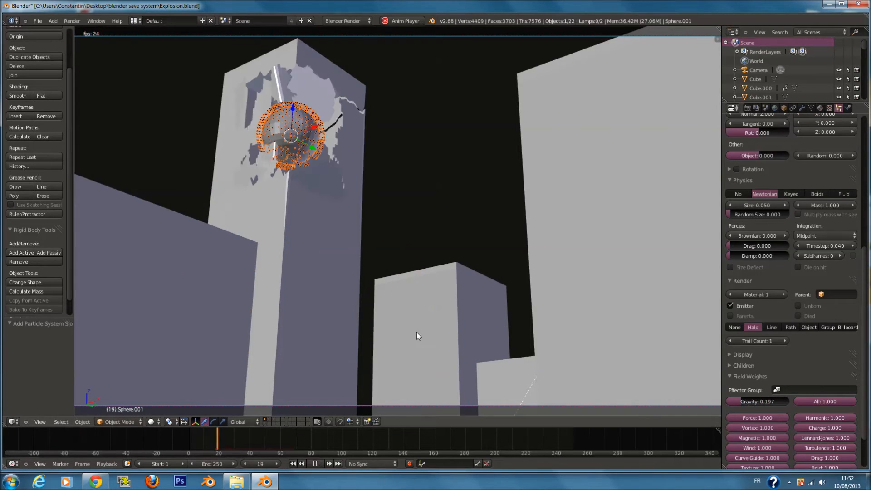
key(alt+a)
Raise the gravity field weight to 0.357 and play the animation again from the beginning.
drag(753, 402, 771, 401)
click(178, 440)
key(alt+a)
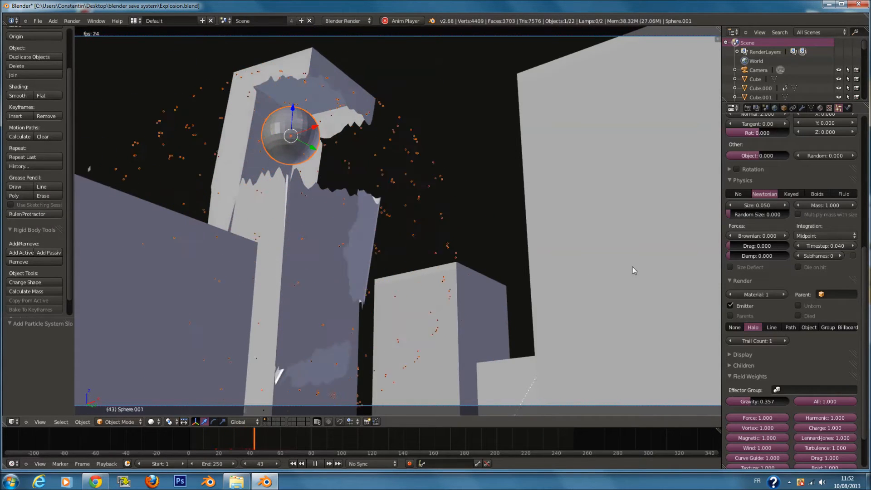
Stop the animation playback and save the scene over the existing Explosion.blend file.
key(alt+a)
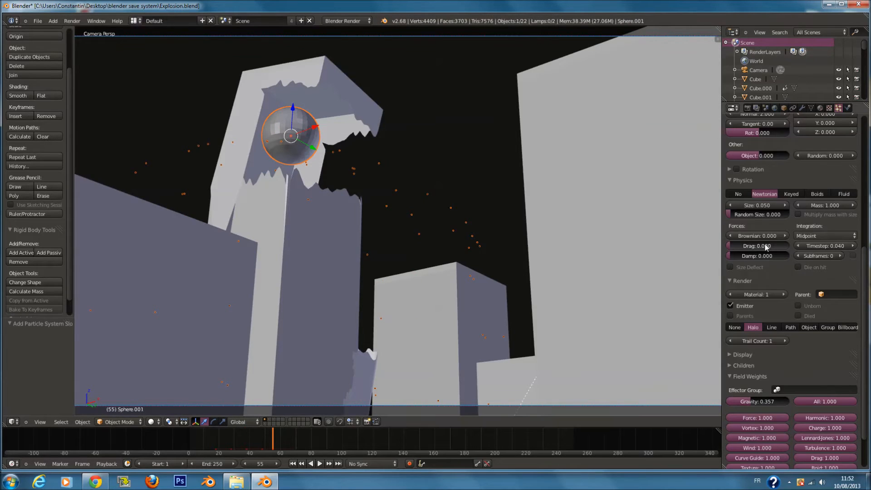
scroll(774, 234, up, 1)
key(ctrl+s)
click(773, 230)
Render the sphere's particles as the Morceaux de verre group and save the file with the timeline at frame 31.
scroll(778, 205, up, 4)
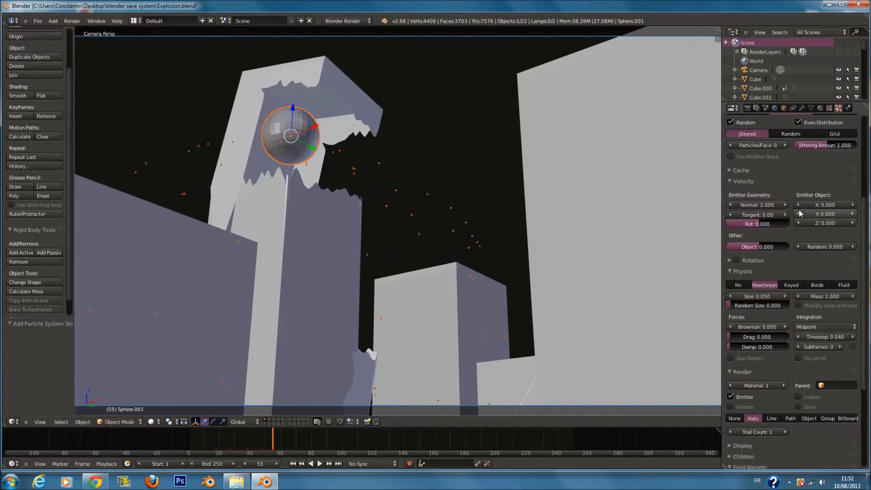
scroll(816, 295, down, 1)
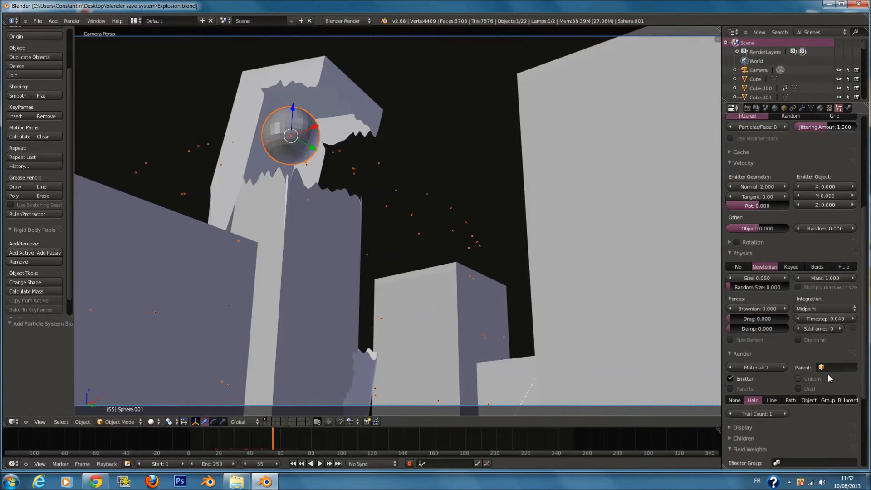
click(808, 400)
click(827, 400)
click(824, 411)
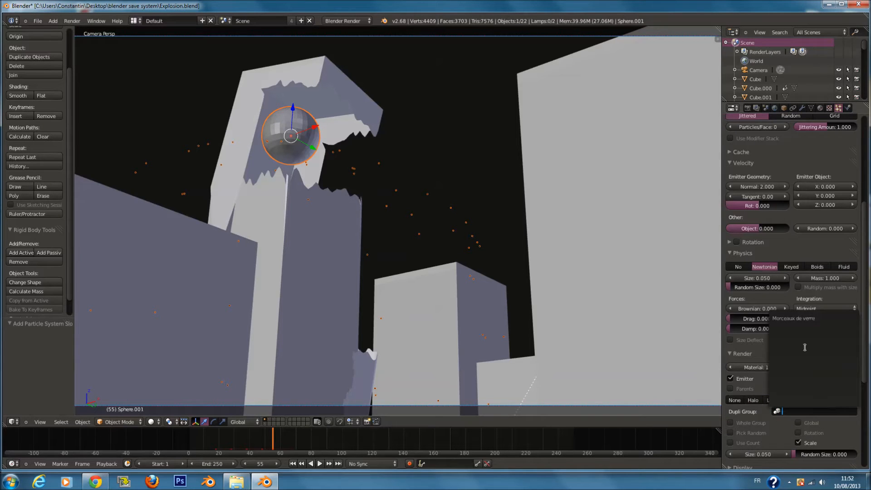
click(799, 319)
mouse_move(226, 442)
mouse_down()
mouse_move(205, 444)
mouse_move(235, 453)
mouse_up()
key(ctrl+s)
Set the particles' random size to 1.000 and their size to 0.010, saving the file.
scroll(798, 354, down, 1)
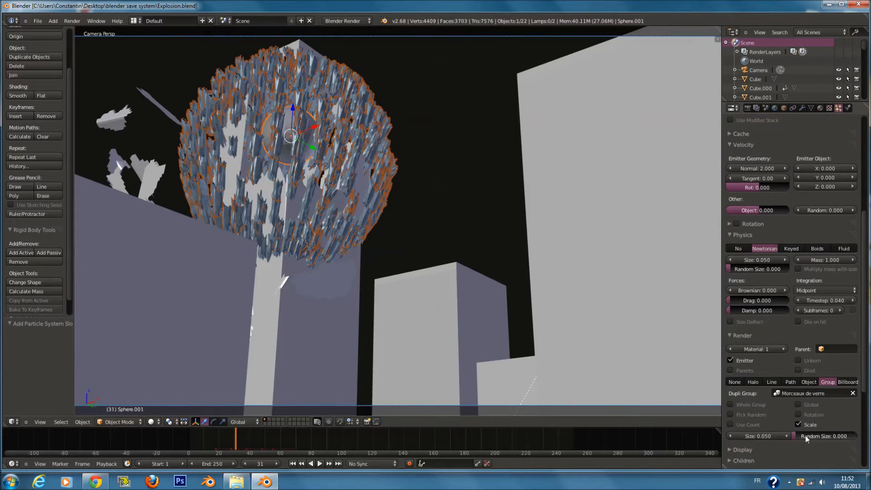
drag(804, 436, 843, 436)
drag(766, 437, 753, 442)
key(ctrl+s)
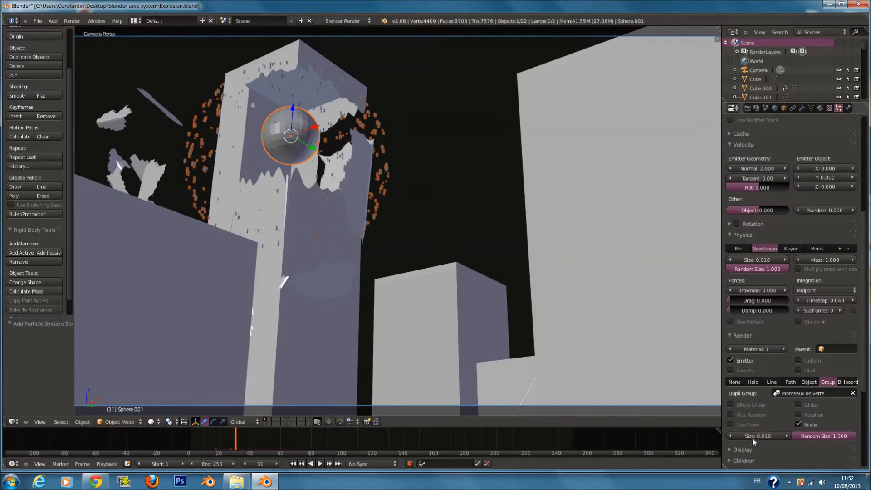
key(Return)
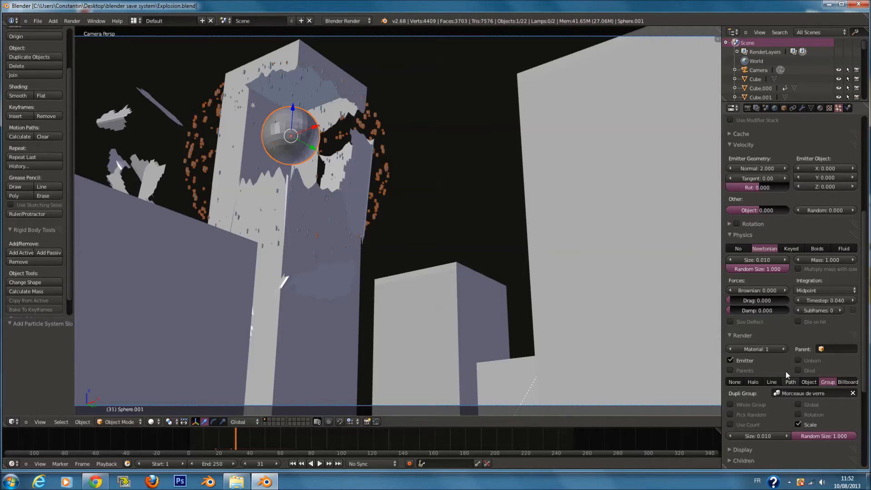
Enable rotation for the sphere's particles and preview the debris burst close up outside the camera view.
scroll(791, 317, up, 4)
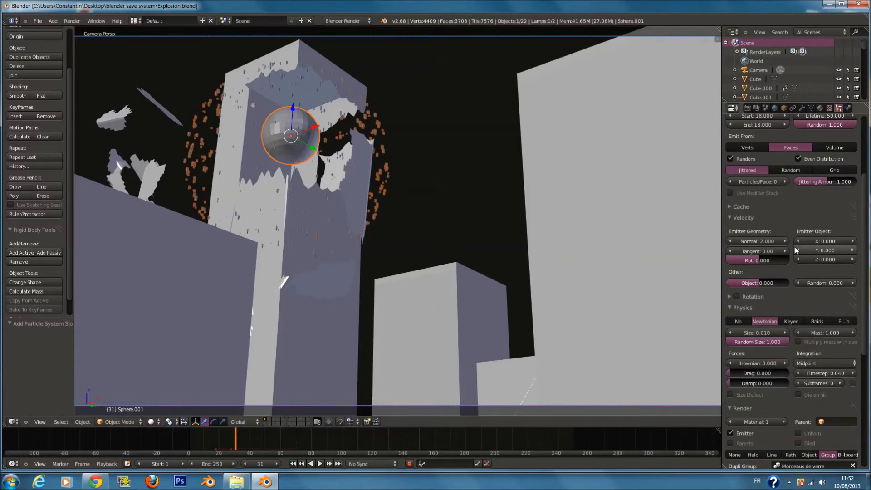
click(733, 297)
scroll(353, 290, up, 1)
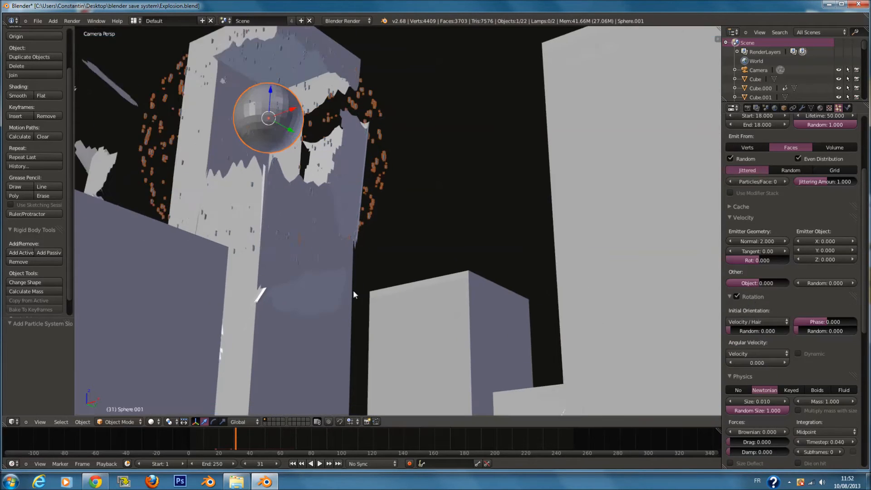
scroll(353, 290, up, 2)
key(KP_0)
scroll(474, 298, up, 3)
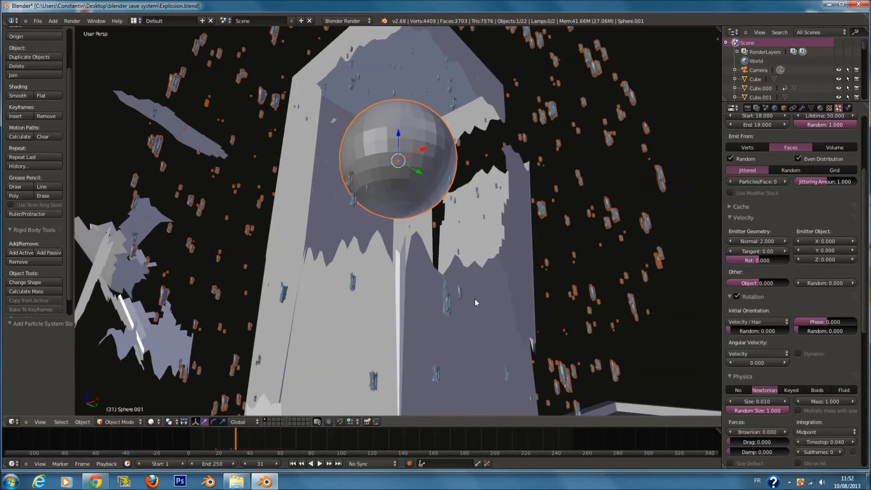
click(209, 439)
key(alt+a)
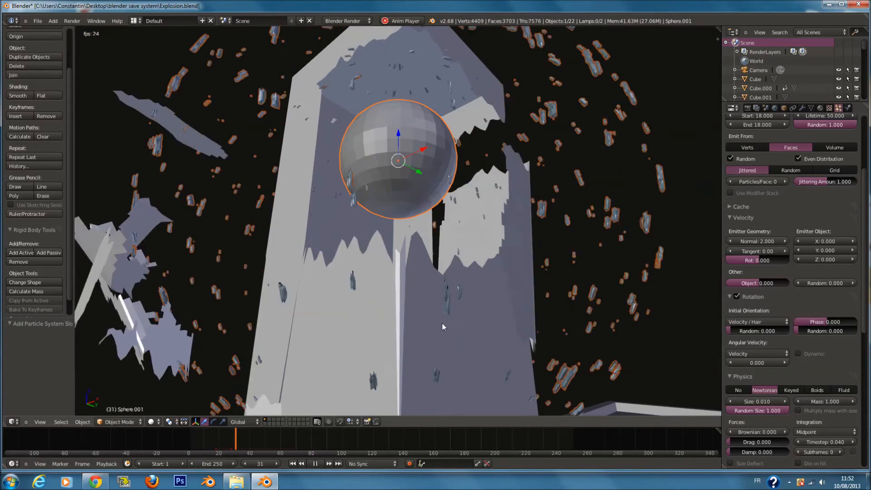
key(alt+a)
Replay the debris burst from frame 18 and inspect the damaged tower from another angle.
scroll(445, 293, down, 2)
middle_drag(445, 294, 314, 389)
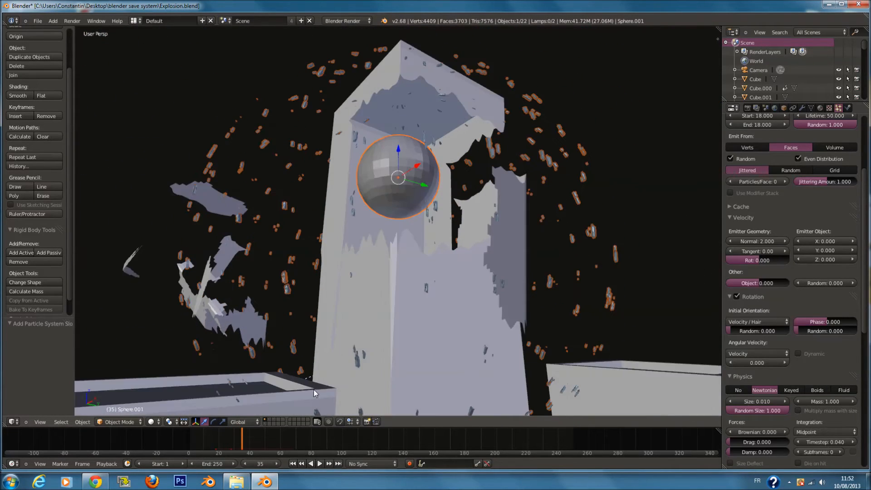
scroll(314, 389, down, 2)
drag(200, 440, 216, 445)
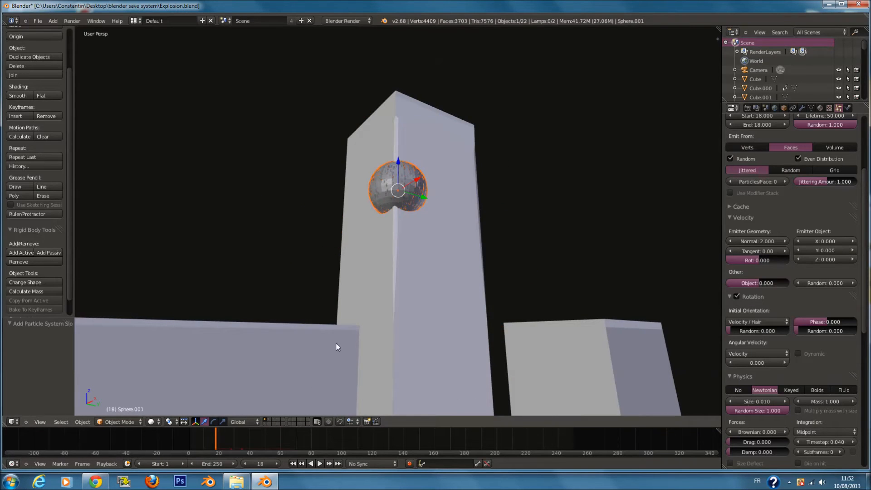
key(alt+a)
middle_drag(412, 311, 429, 342)
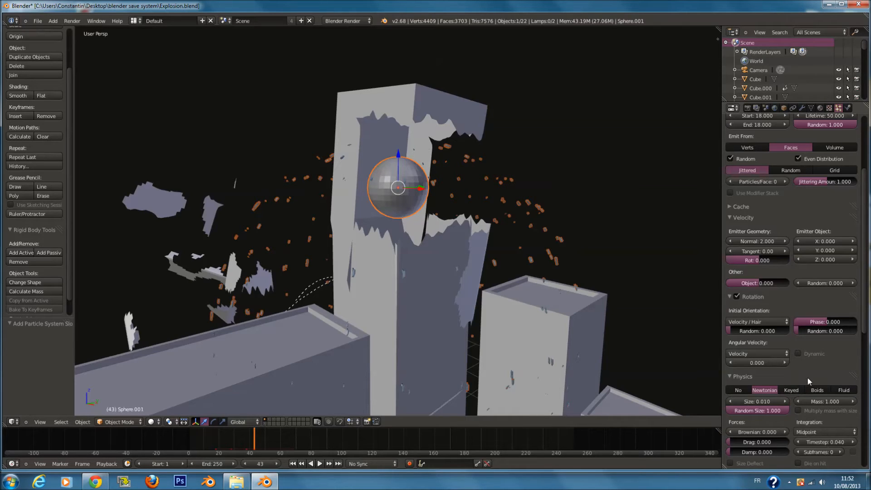
Set the randomness of the particles' initial orientation to 1.000 and replay the burst from the impact.
drag(736, 330, 814, 331)
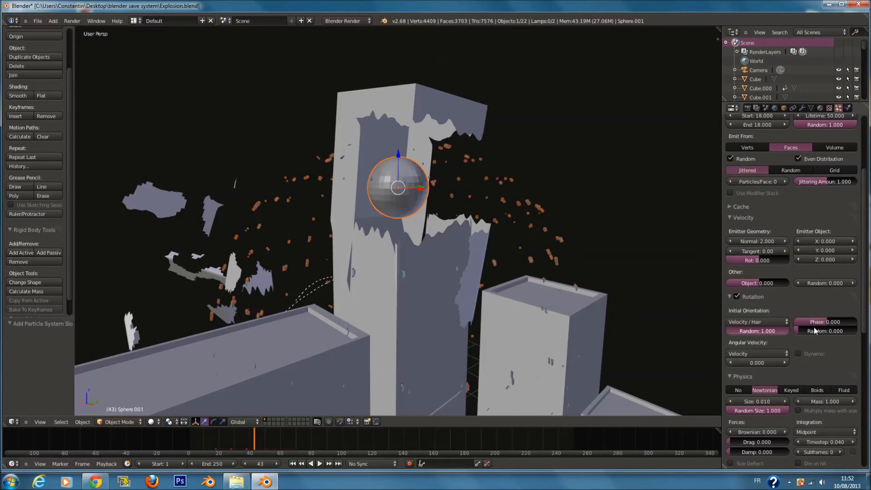
scroll(475, 361, up, 1)
click(214, 440)
key(alt+a)
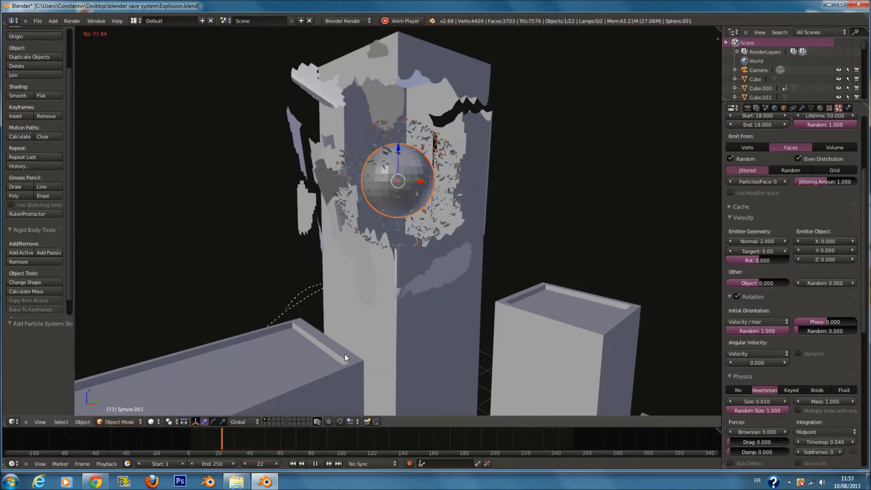
key(alt+a)
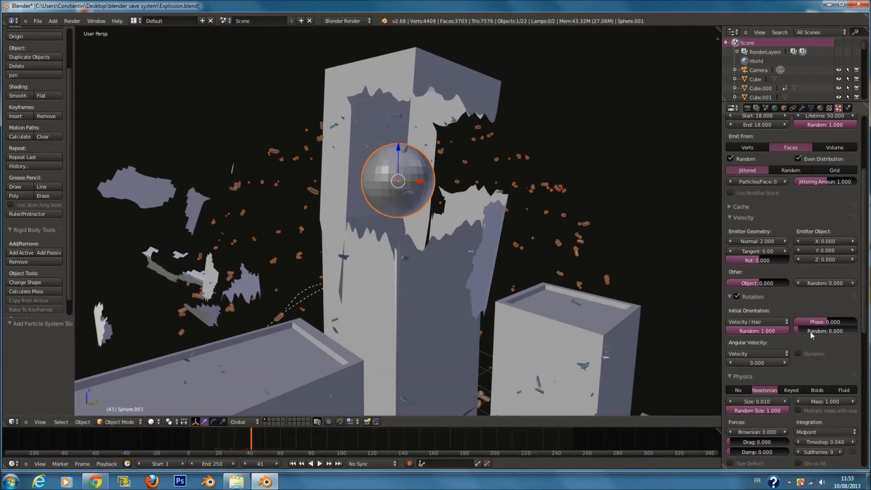
Make the particle rotation dynamic and replay the burst in both the free view and the camera view.
click(797, 353)
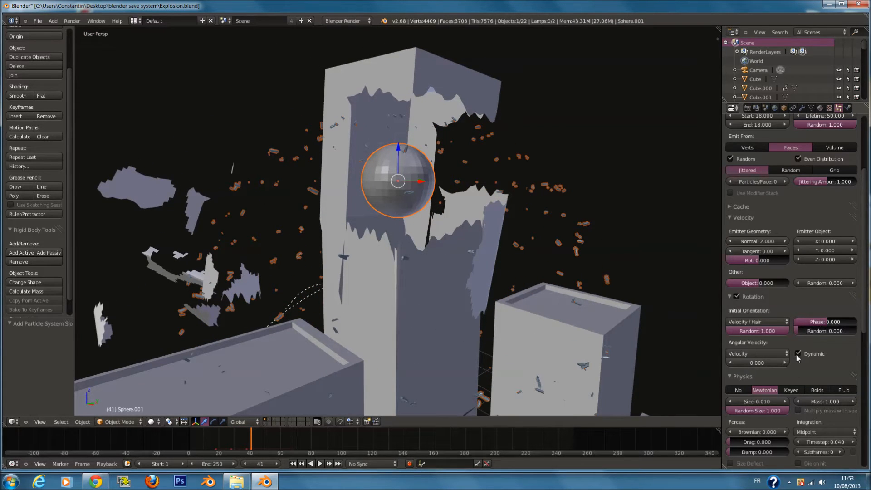
click(207, 437)
key(alt+a)
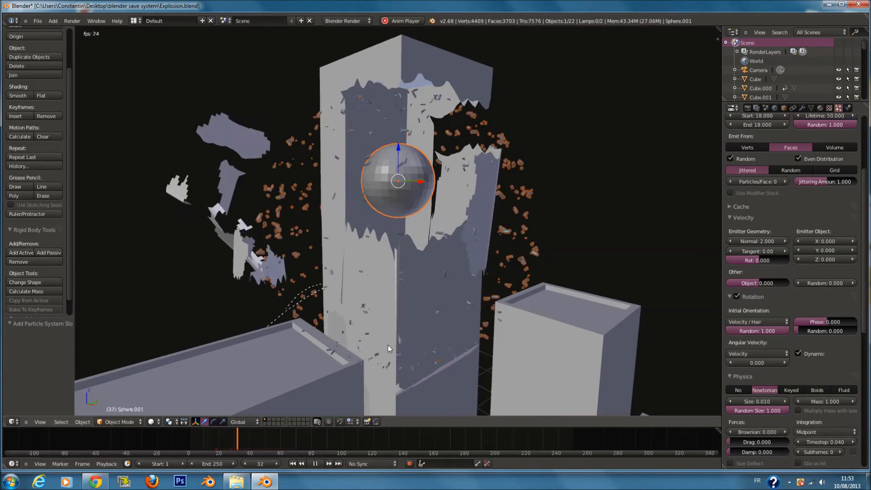
key(alt+a)
middle_drag(387, 345, 343, 347)
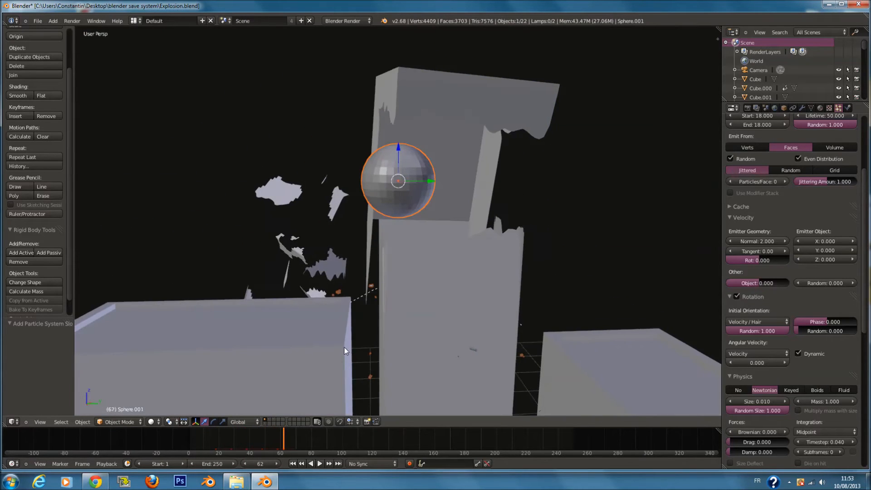
key(KP_0)
click(213, 437)
key(alt+a)
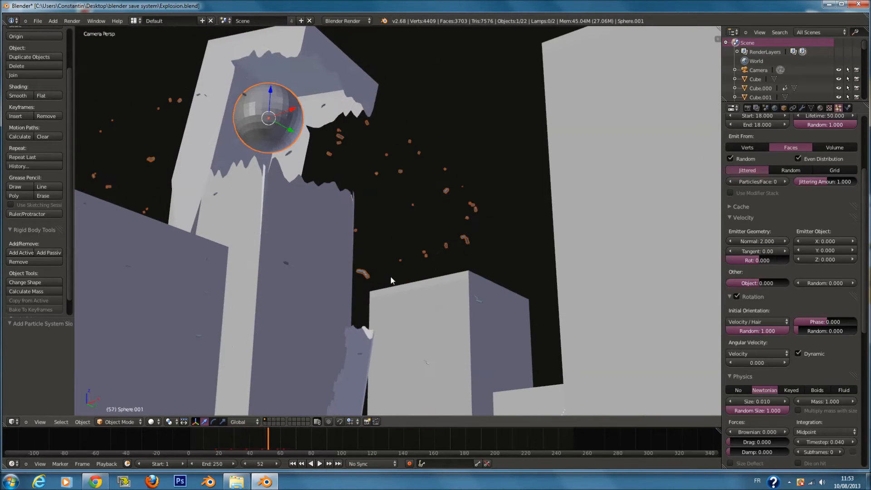
Increase the number of emitted particles to 5000 and replay the burst in the camera view.
scroll(843, 132, up, 6)
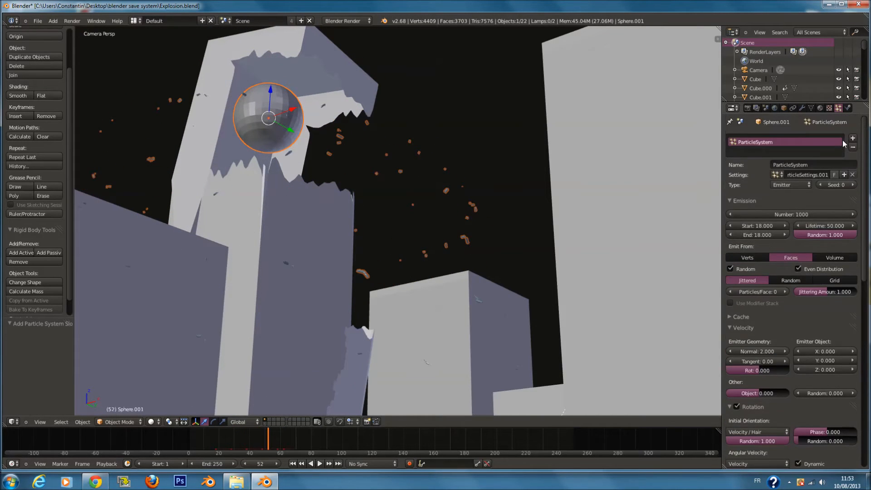
click(807, 213)
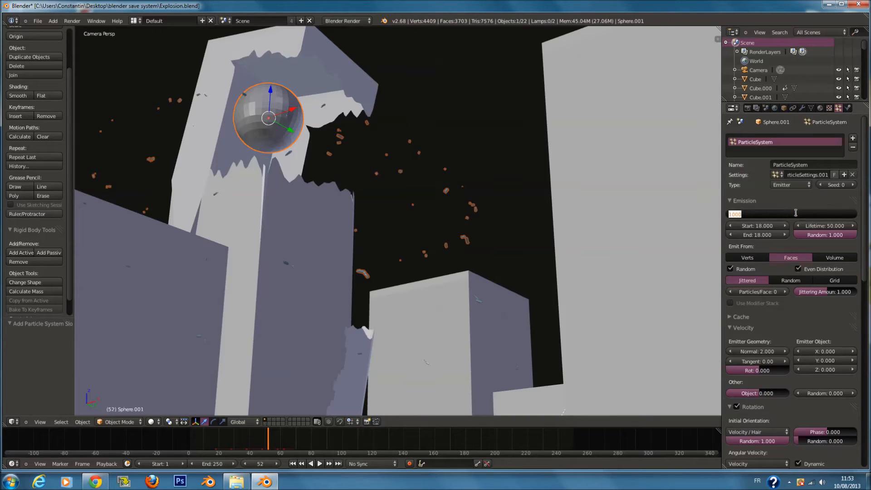
text(5000)
key(Return)
scroll(401, 310, down, 3)
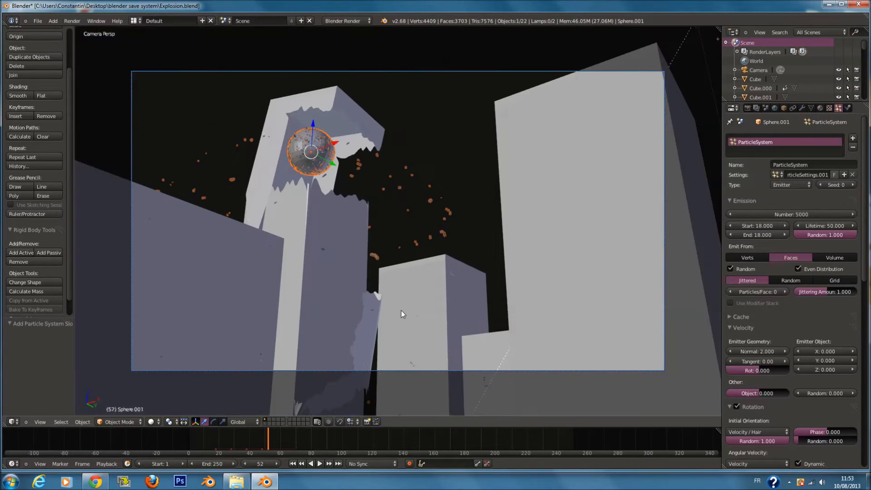
drag(265, 431, 212, 434)
key(alt+a)
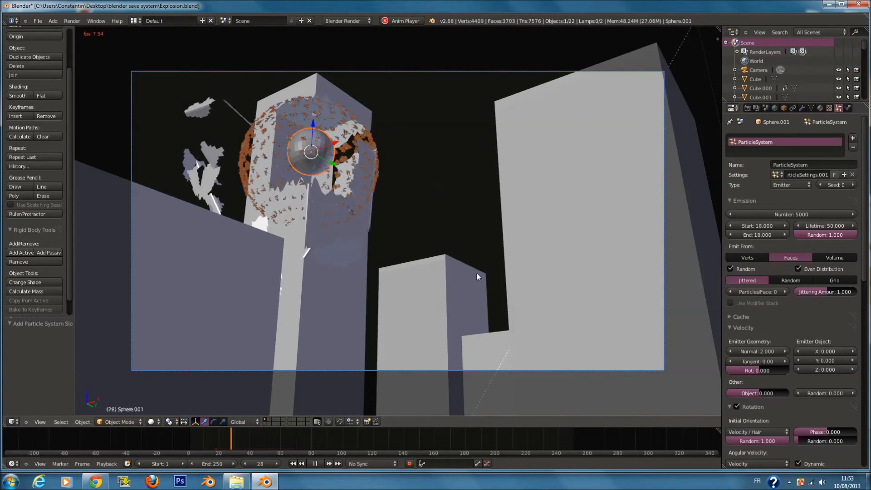
key(alt+a)
Save the scene with the denser debris over Explosion.blend.
scroll(518, 262, up, 3)
key(ctrl+s)
click(518, 264)
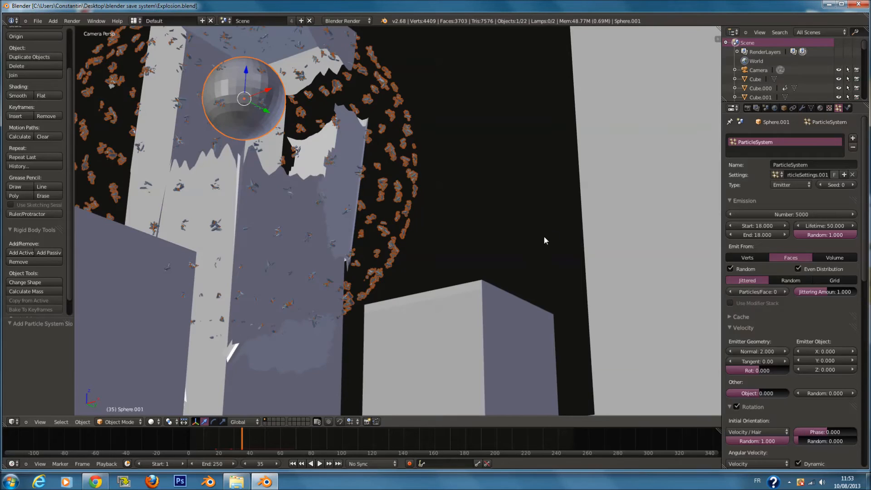
Set the particle emission's end frame to 19 and replay the burst from frame 19.
scroll(548, 238, up, 4)
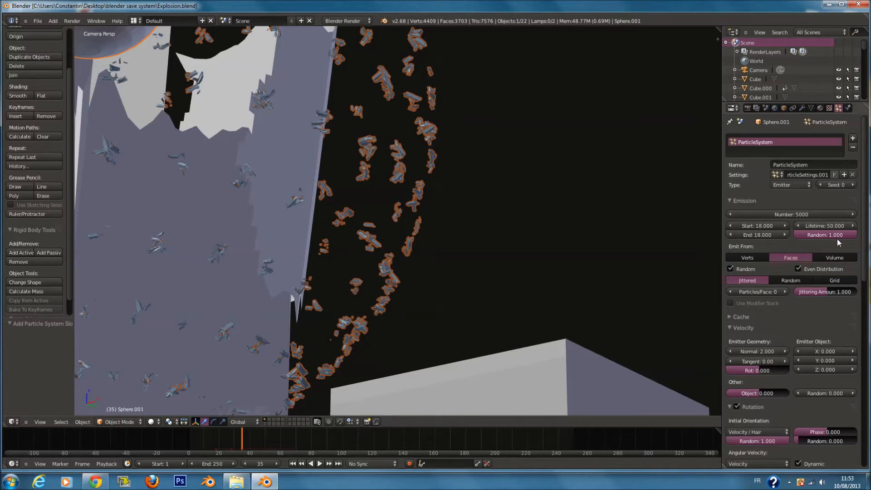
scroll(833, 247, down, 2)
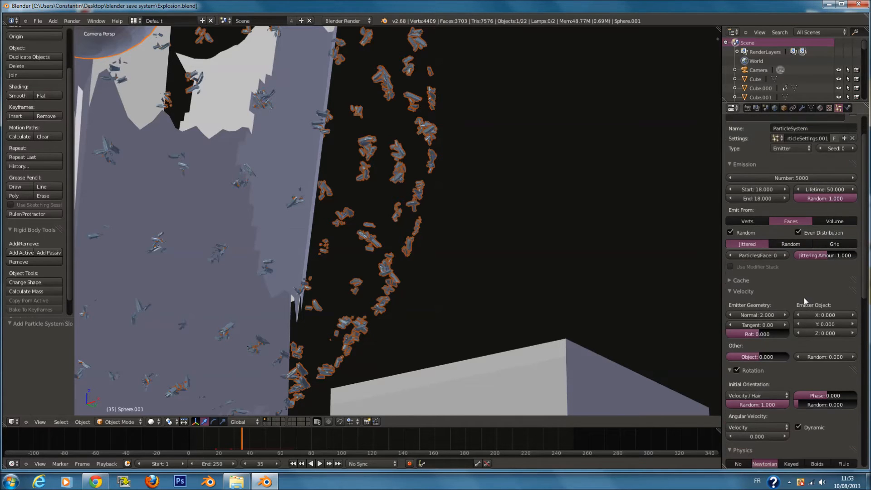
scroll(795, 359, down, 1)
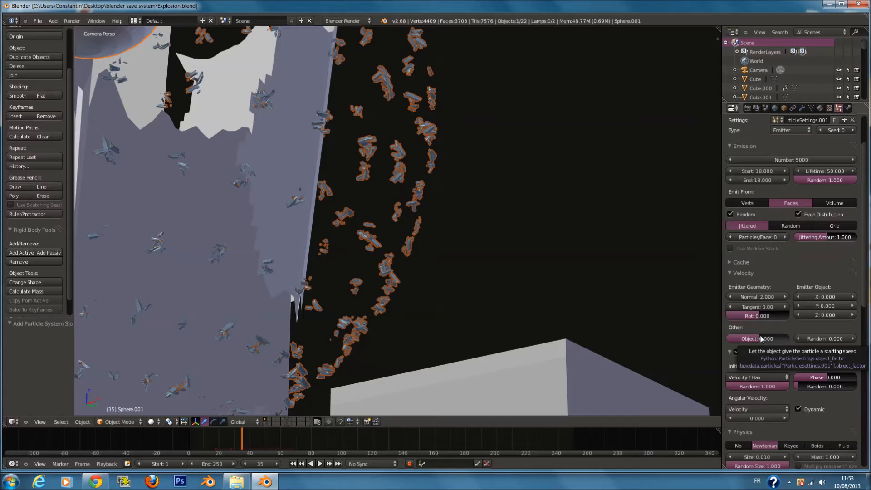
scroll(780, 372, down, 14)
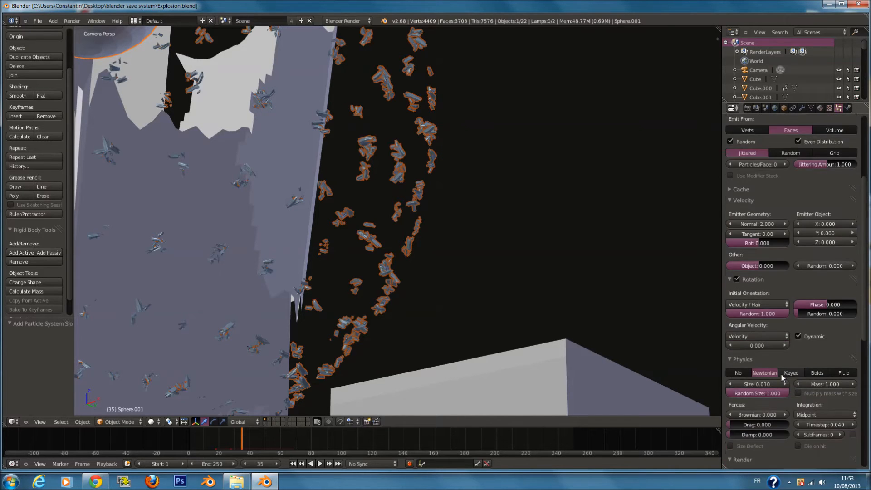
scroll(779, 366, up, 8)
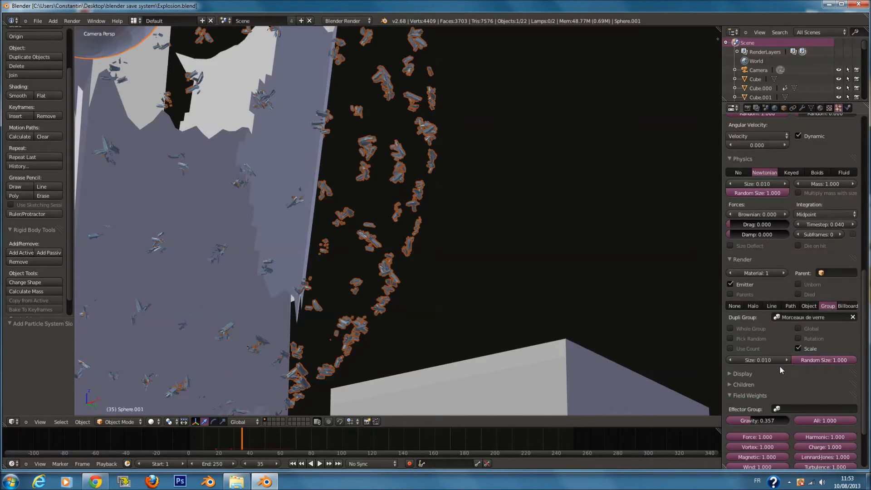
scroll(766, 354, up, 8)
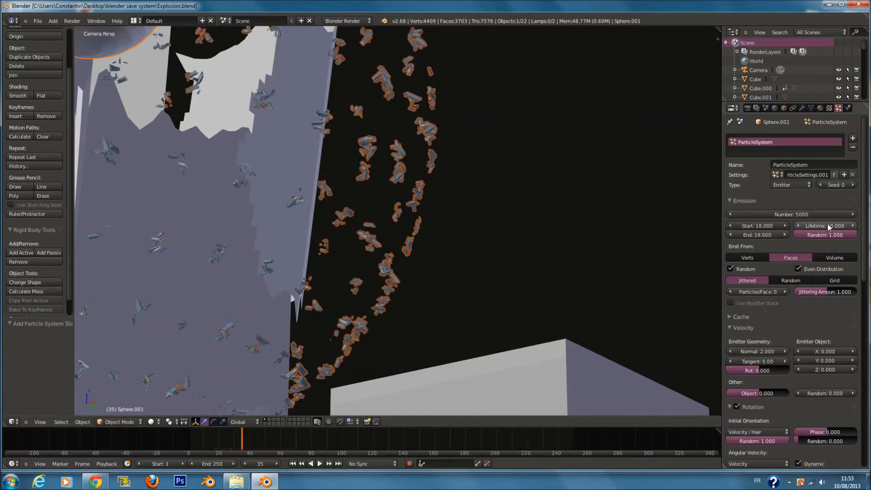
click(756, 234)
text(19)
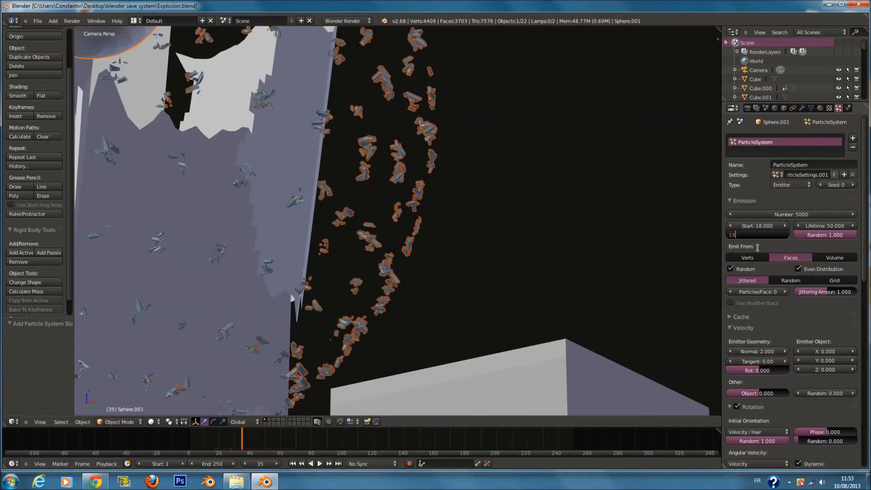
key(Return)
click(217, 440)
scroll(369, 294, down, 5)
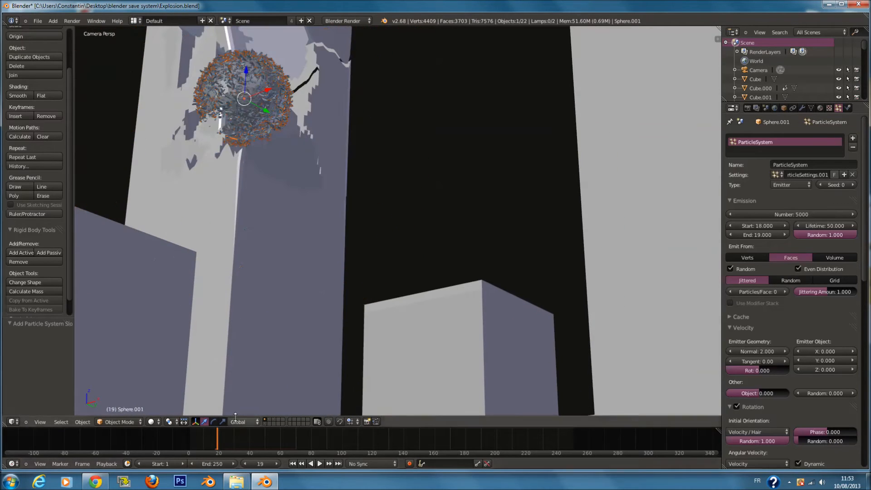
key(alt+a)
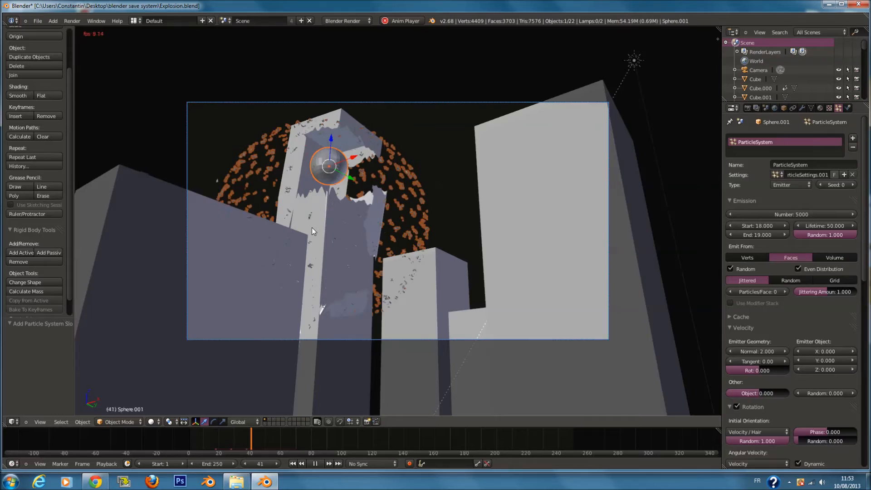
Set the particle emission's end frame to 25 and replay the burst in the camera view.
key(alt+a)
click(757, 234)
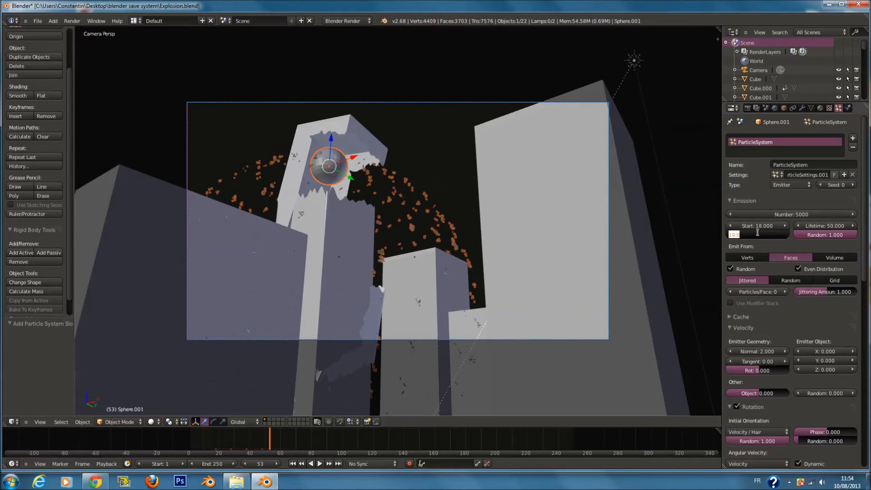
text(25)
key(Return)
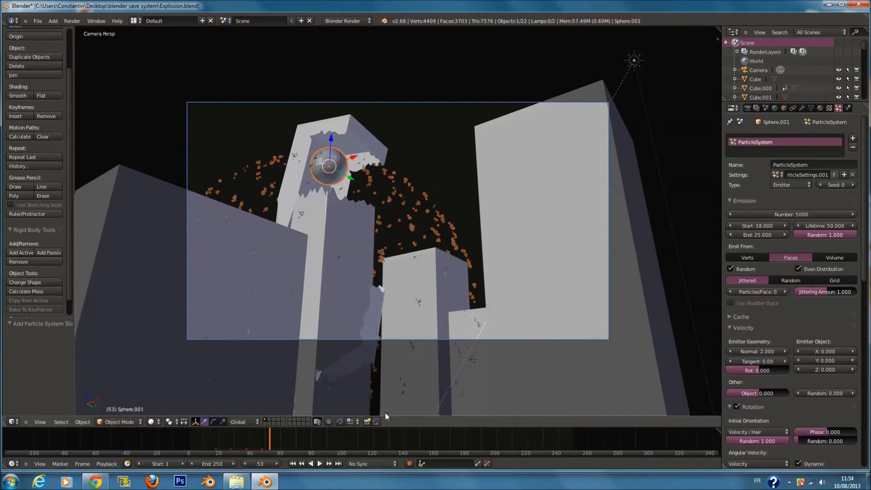
click(215, 439)
key(alt+a)
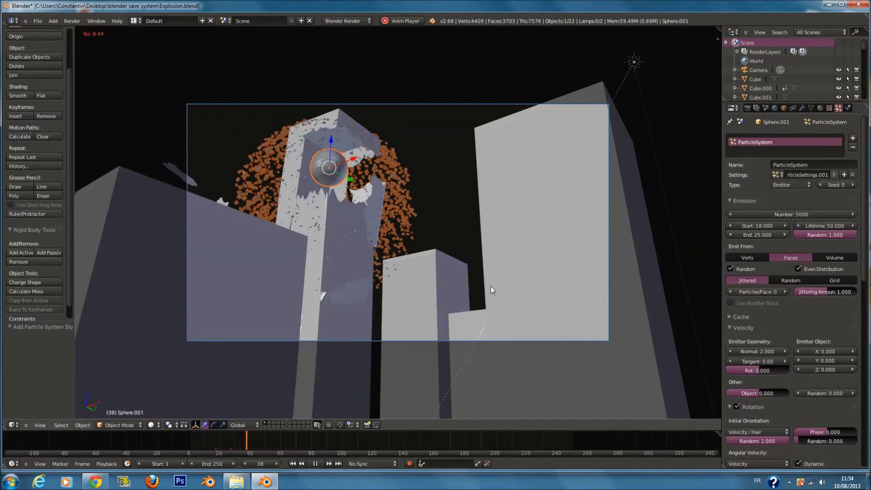
key(alt+a)
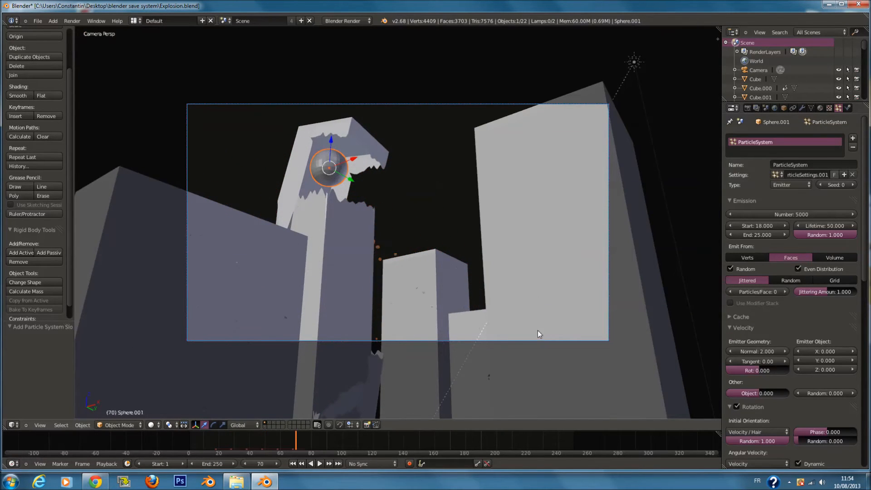
Exclude the emitter sphere from the particle system's render and play the animation.
scroll(782, 301, down, 5)
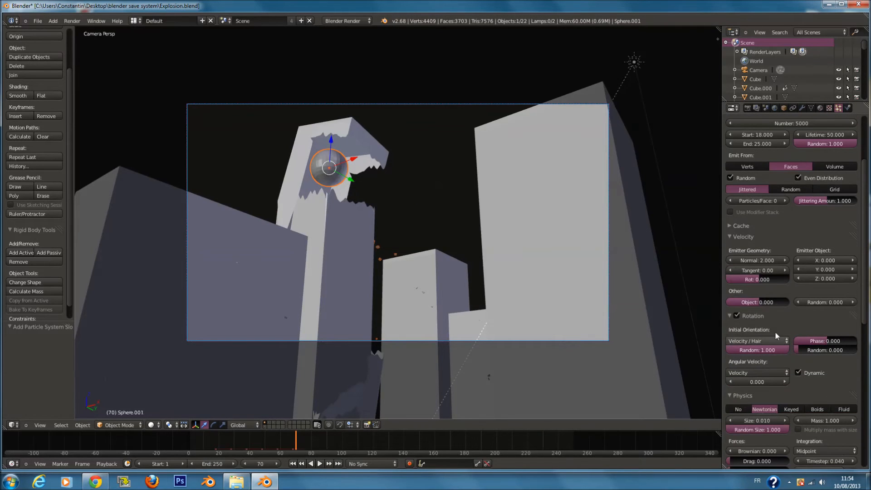
scroll(747, 359, down, 5)
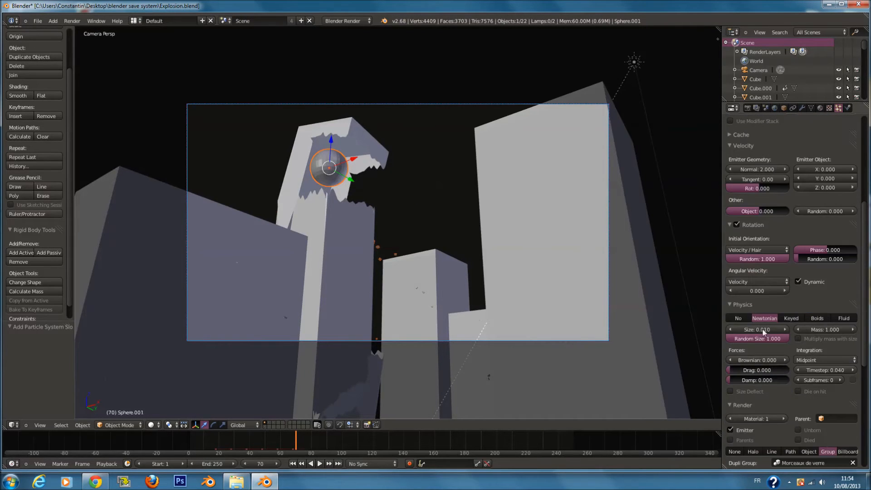
scroll(766, 433, down, 2)
click(730, 394)
key(alt+a)
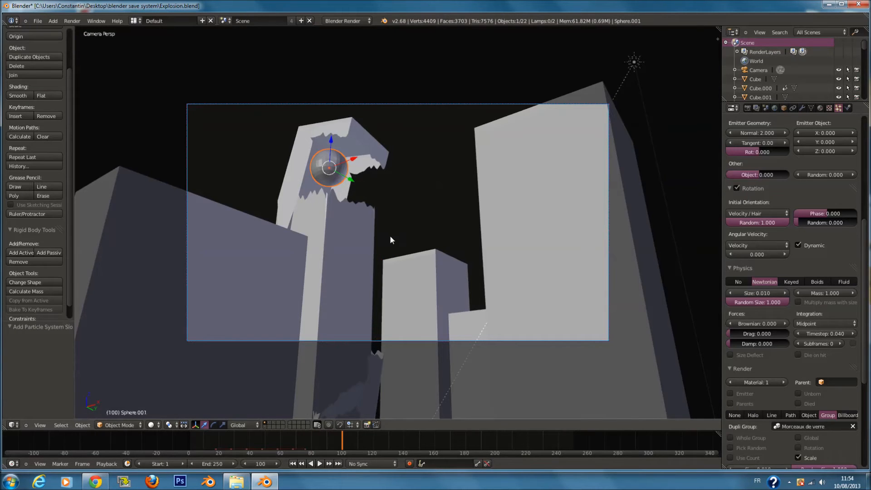
Roughen the emitter sphere's mesh by moving one vertex slightly, using proportional editing with the Random falloff.
key(KP_Decimal)
key(Tab)
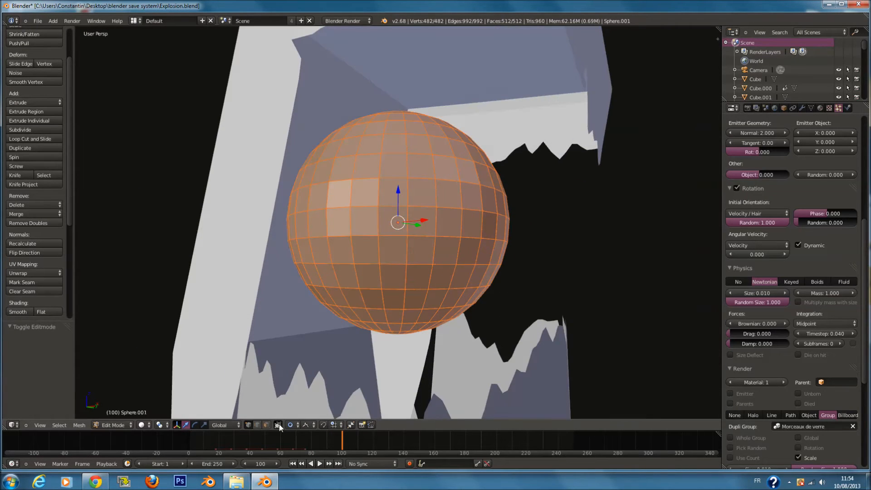
right_click(428, 207)
key(g)
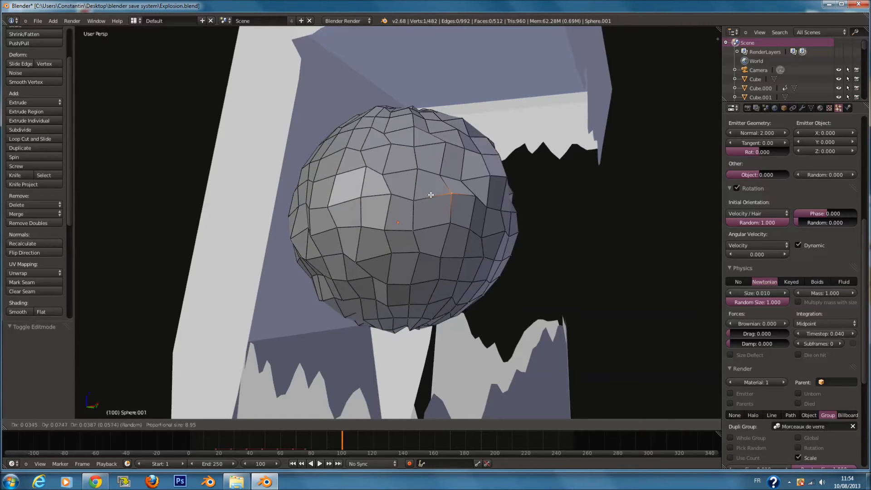
click(431, 195)
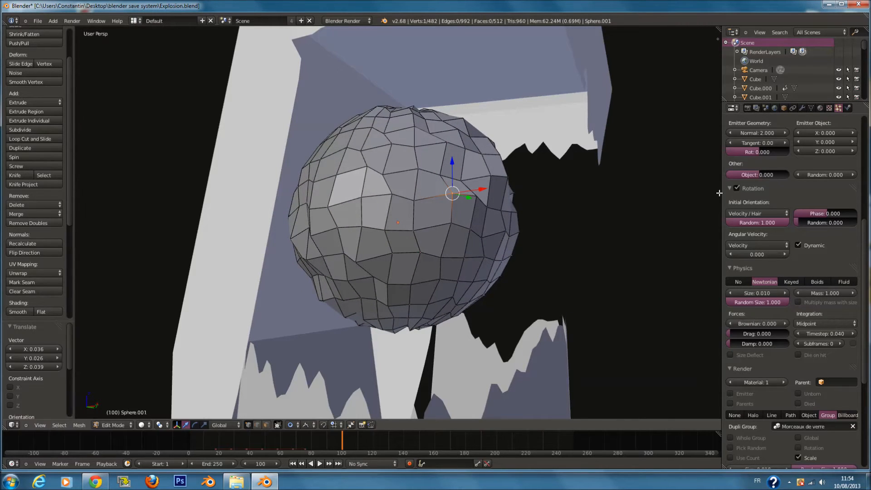
Make the sphere's surface jagged by scaling the vertex about 1.5 times with random proportional falloff, and return to Object Mode.
scroll(828, 188, up, 1)
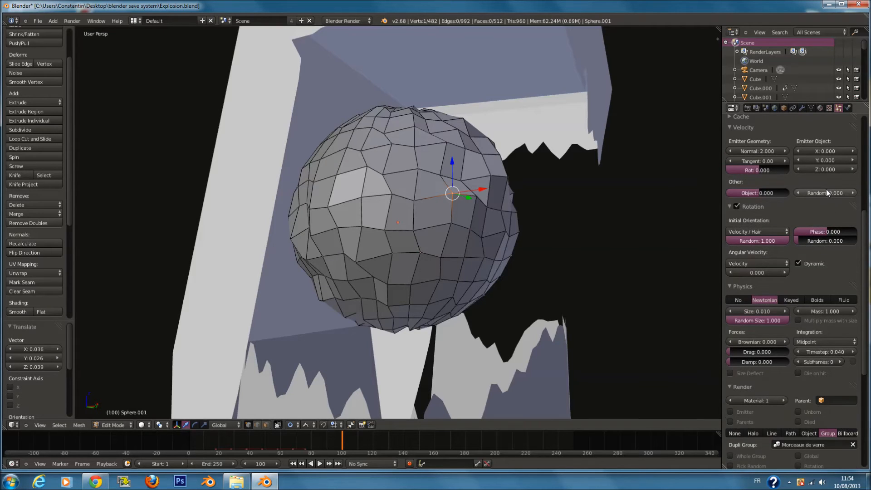
scroll(521, 179, down, 1)
middle_drag(457, 179, 480, 226)
key(s)
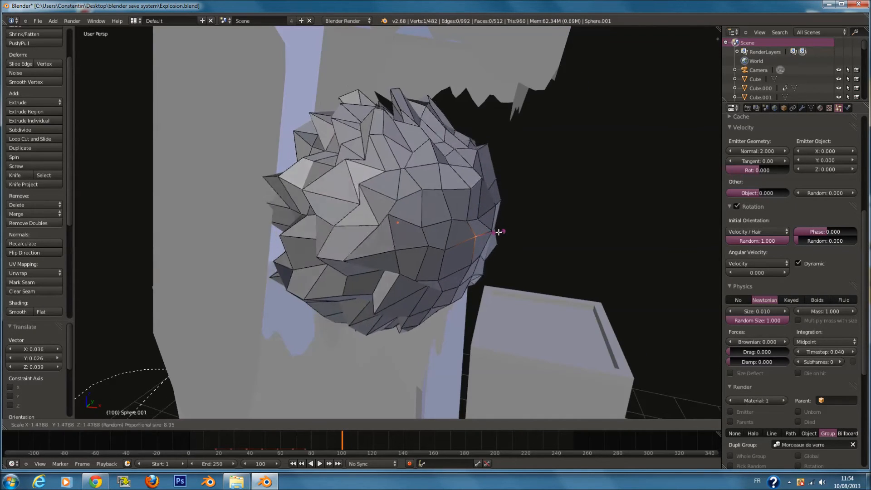
click(494, 230)
mouse_move(425, 203)
middle_down()
mouse_move(466, 208)
mouse_move(423, 200)
mouse_move(423, 210)
middle_up()
key(Tab)
Replay the burst from the roughened sphere in the camera view, starting around the impact.
key(KP_0)
key(alt+a)
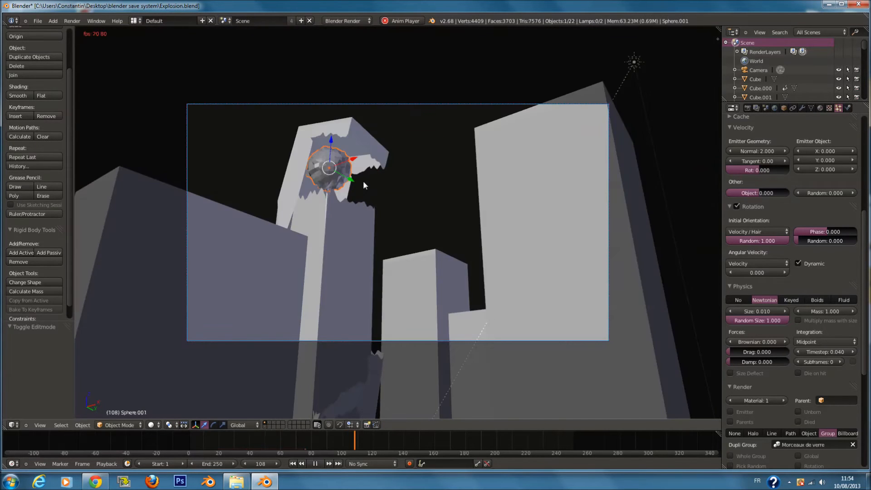
drag(246, 440, 218, 441)
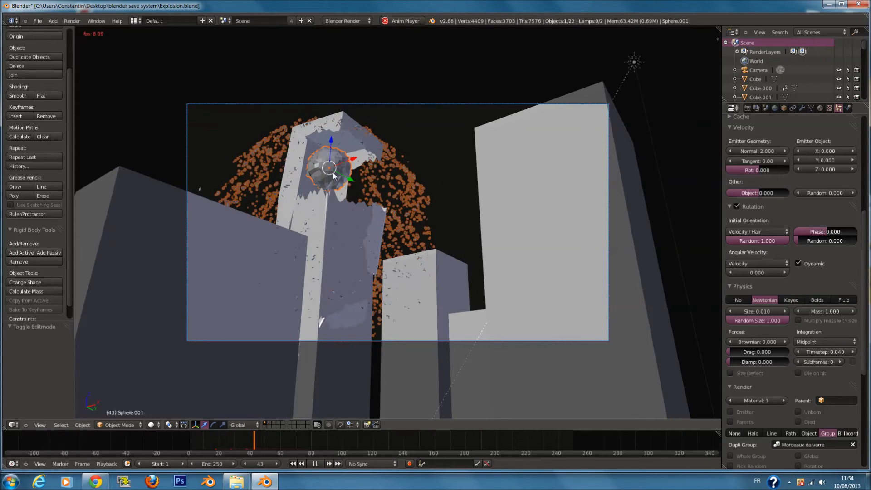
key(alt+a)
Go to frame 37, save the scene over Explosion.blend and render the frame.
mouse_move(245, 449)
mouse_down()
mouse_move(237, 451)
mouse_move(245, 452)
mouse_up()
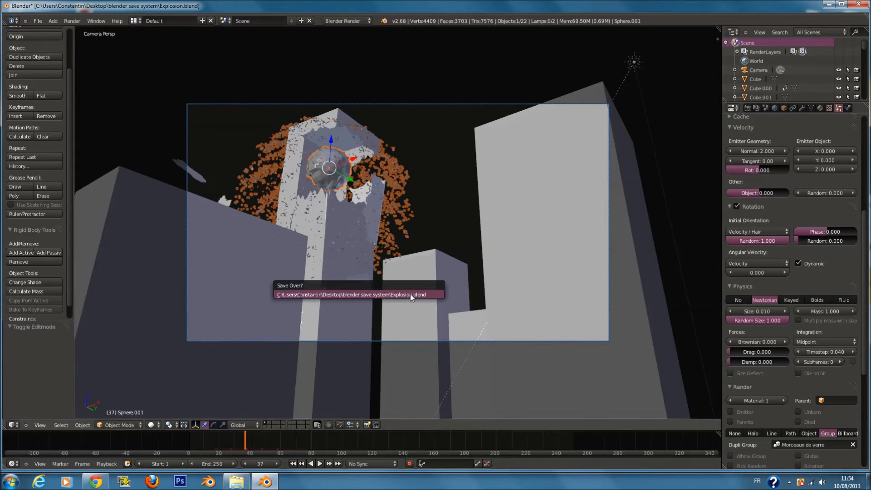
key(F12)
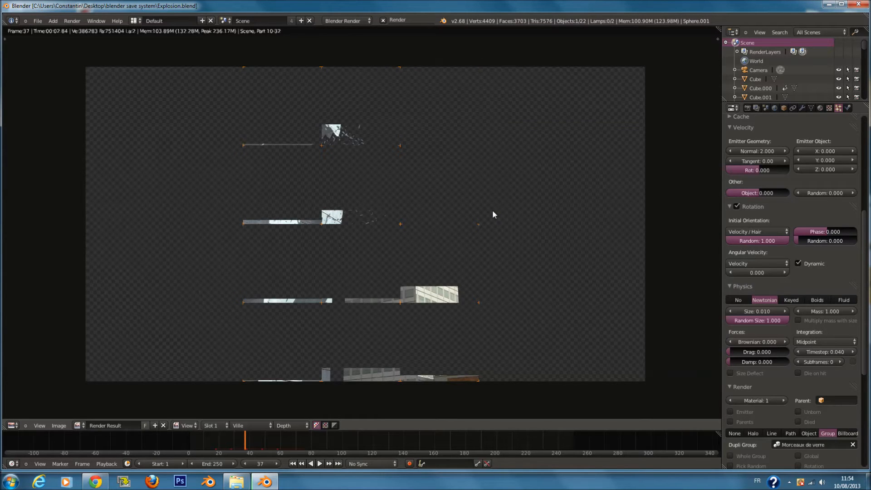
scroll(493, 214, up, 2)
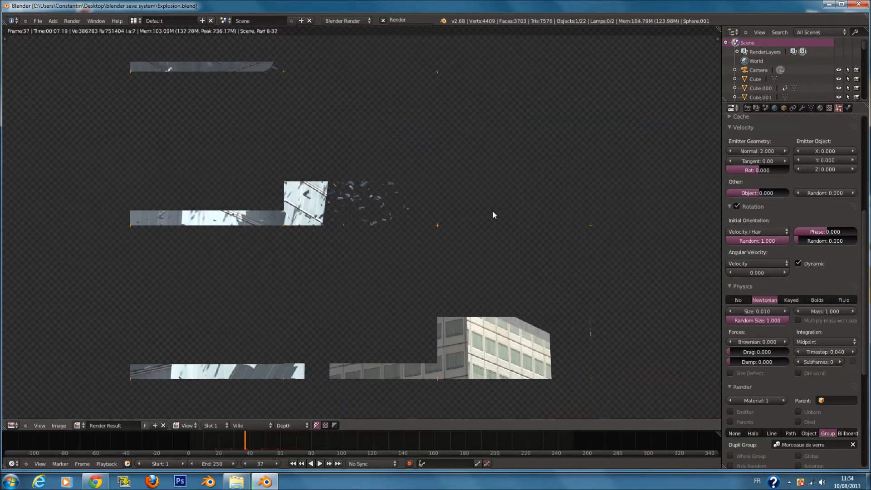
scroll(494, 214, down, 2)
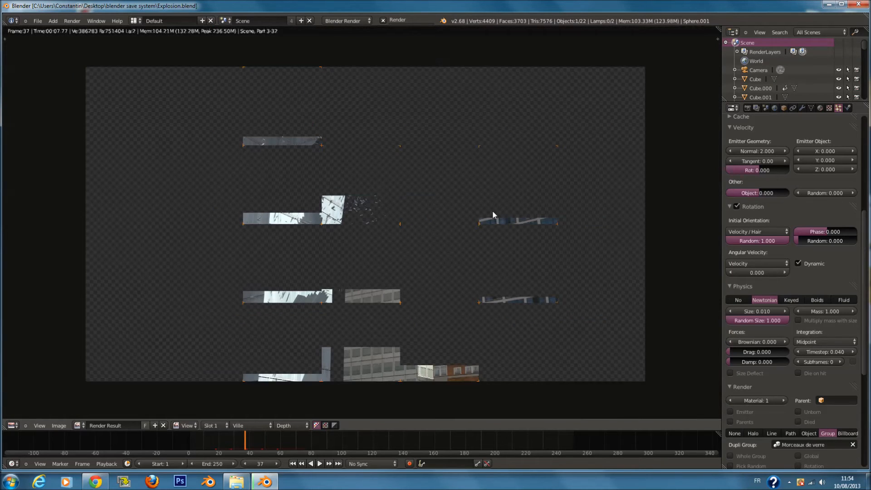
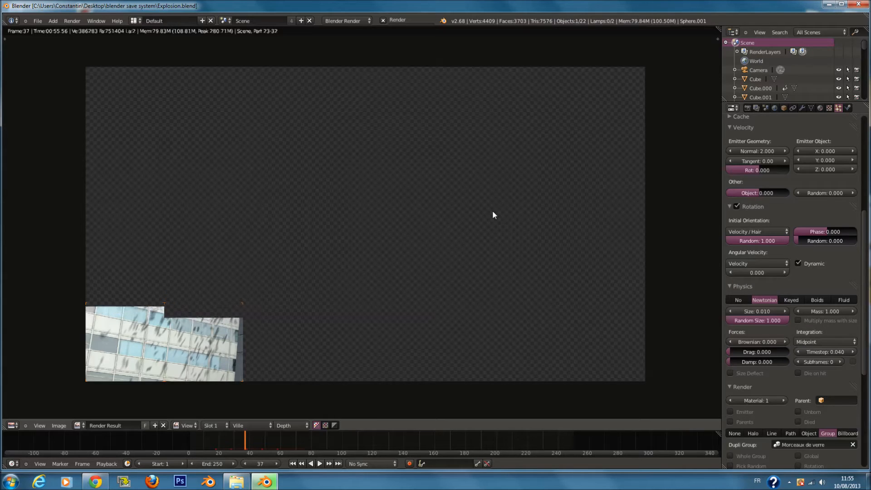
Examine the rendered frame's glass debris around the broken tower, both up close and as a whole.
scroll(323, 195, down, 1)
scroll(324, 181, up, 1)
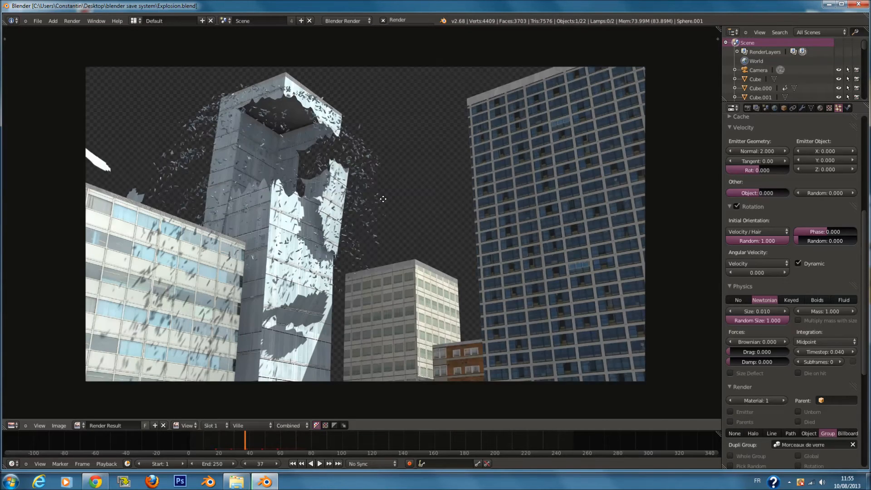
scroll(387, 206, up, 1)
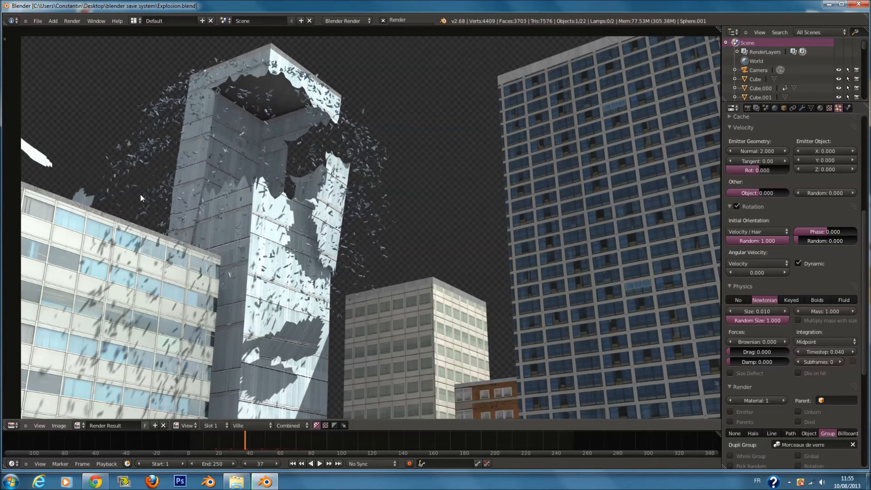
scroll(239, 207, down, 1)
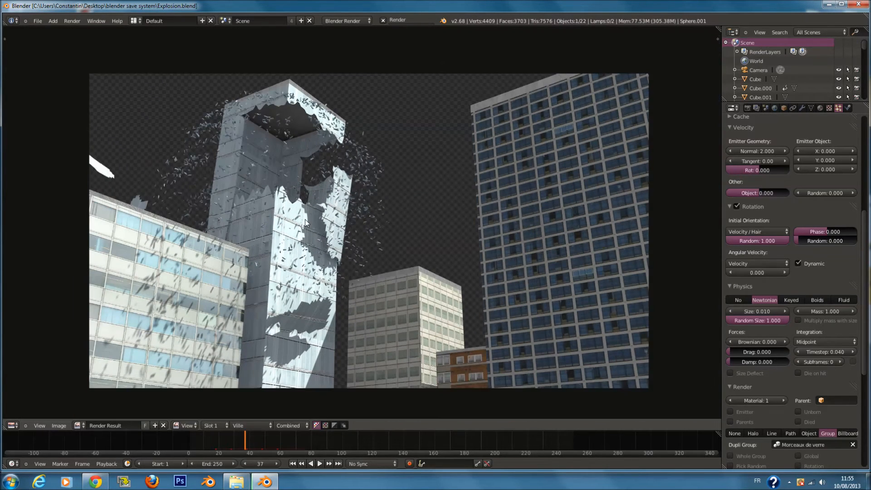
scroll(305, 219, up, 2)
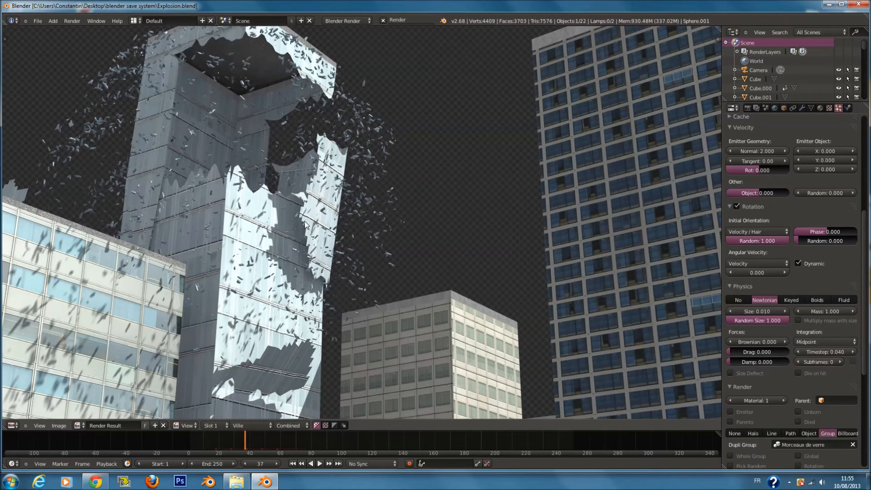
scroll(308, 224, down, 4)
scroll(311, 226, up, 1)
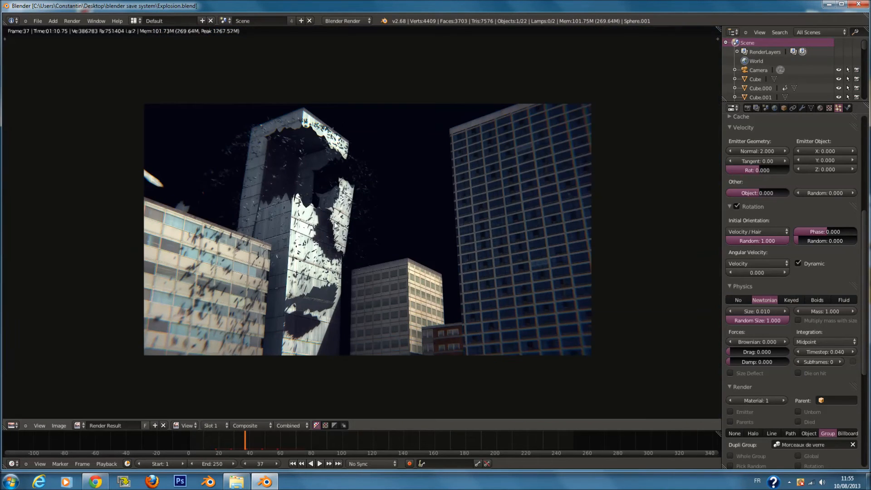
scroll(336, 228, up, 1)
scroll(341, 251, down, 1)
scroll(341, 251, up, 1)
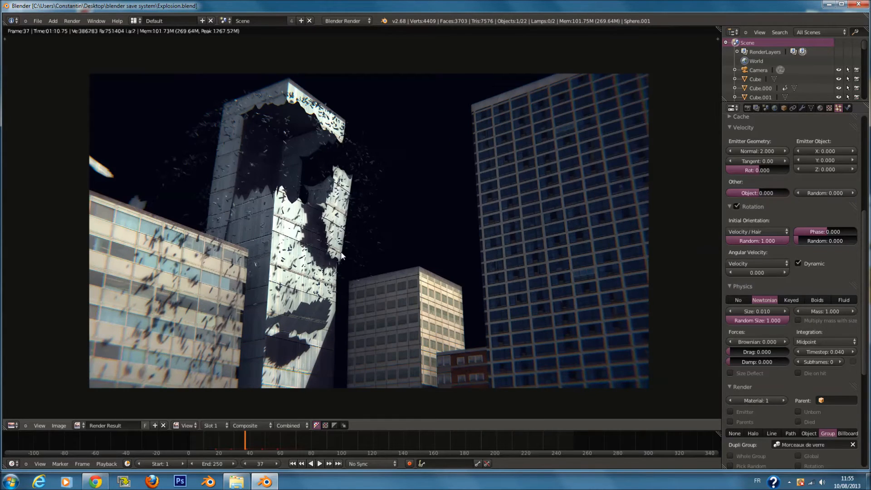
Open the compositing nodes in the Node Editor and examine the two Render Layers inputs and their connections.
click(11, 425)
click(40, 320)
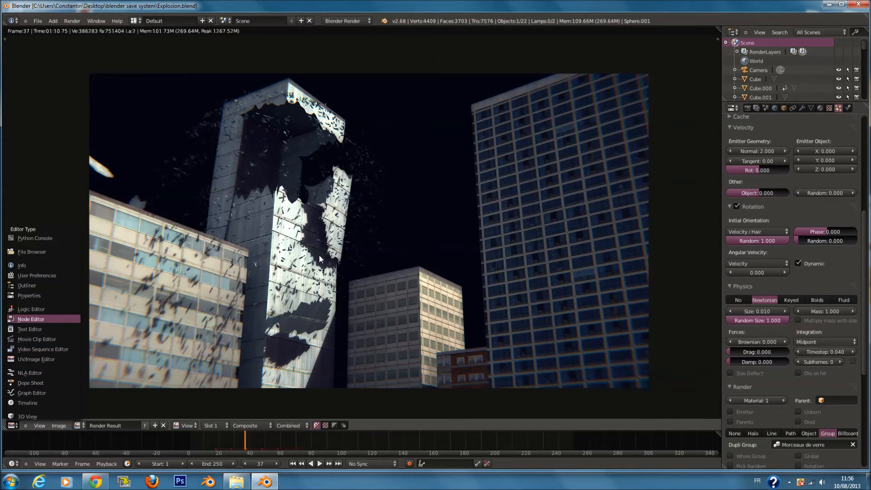
scroll(330, 260, up, 2)
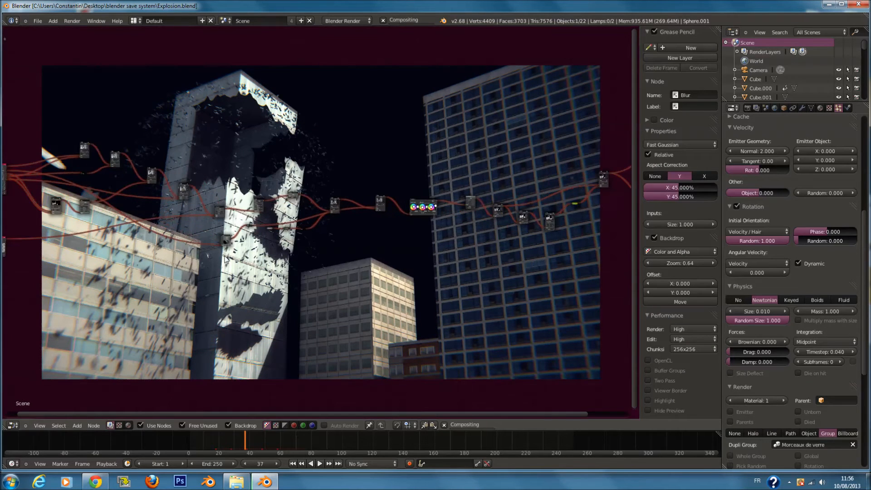
scroll(218, 258, down, 2)
scroll(205, 259, up, 3)
middle_drag(268, 259, 385, 272)
scroll(385, 272, up, 3)
middle_drag(145, 272, 392, 275)
scroll(392, 276, up, 9)
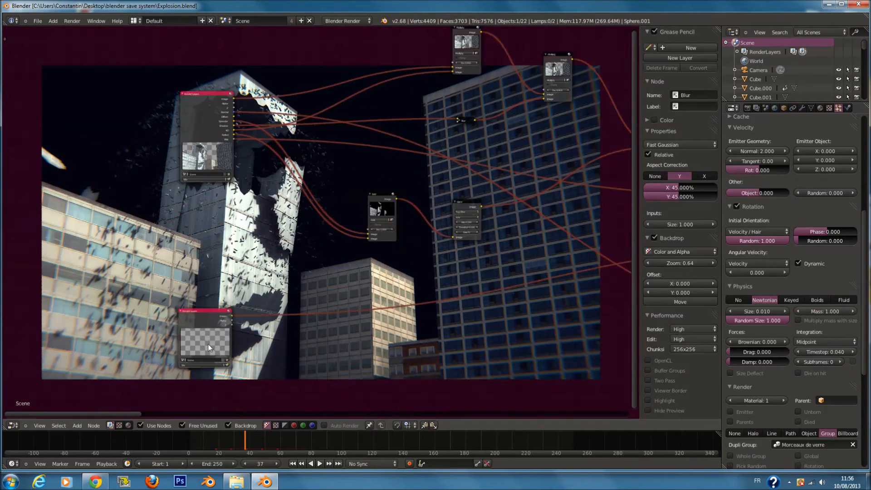
scroll(188, 367, up, 3)
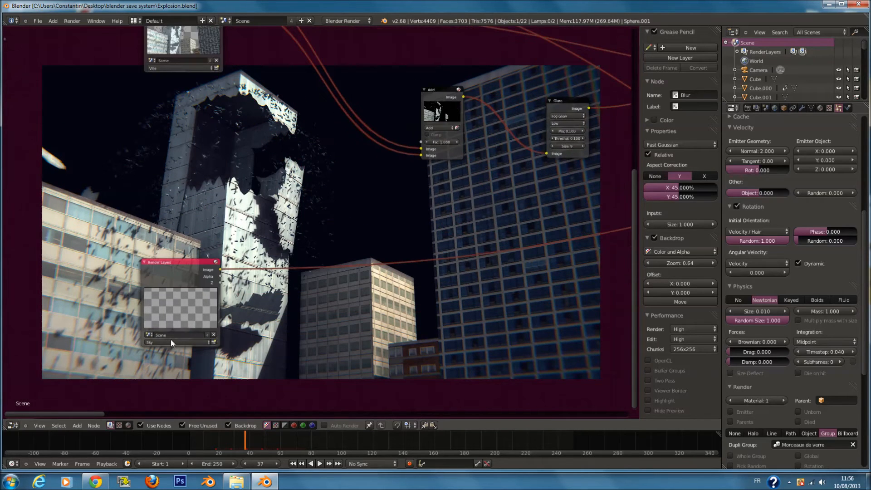
Return to the 3D view and examine the debris burst from several angles along with the particle emission and velocity settings.
click(13, 425)
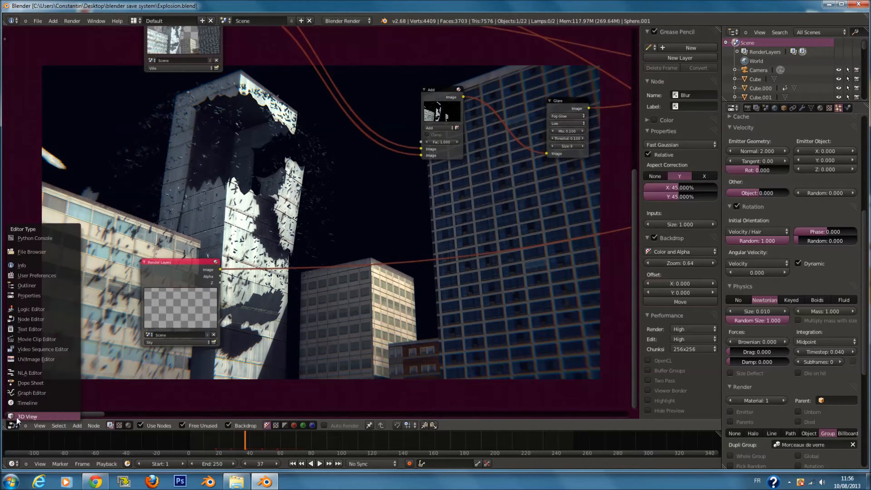
click(27, 408)
scroll(420, 208, up, 2)
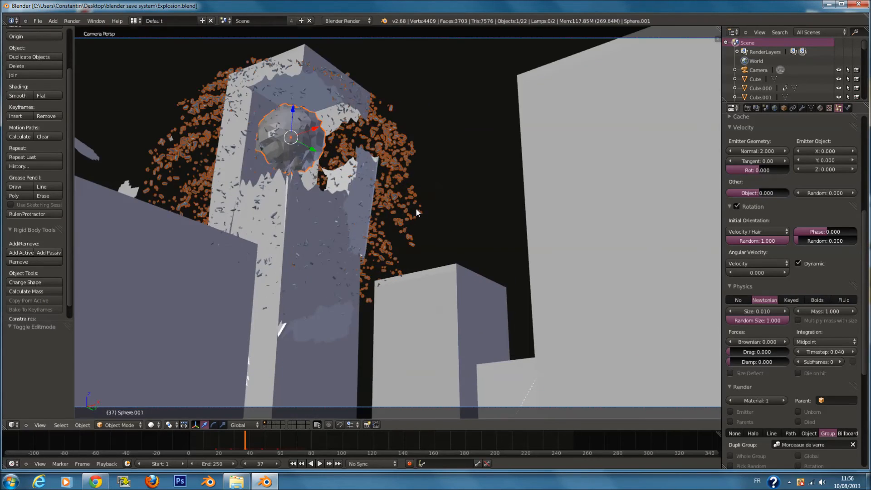
key(KP_Decimal)
middle_drag(416, 211, 353, 254)
scroll(805, 214, up, 3)
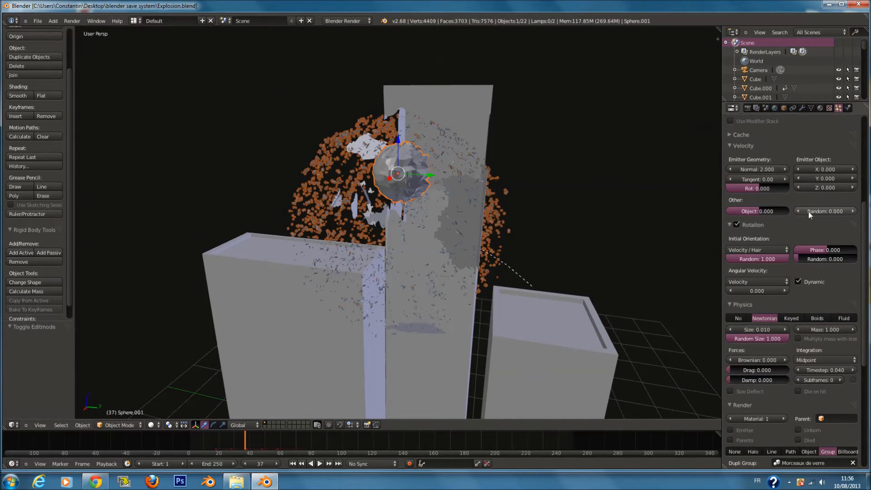
scroll(812, 190, up, 5)
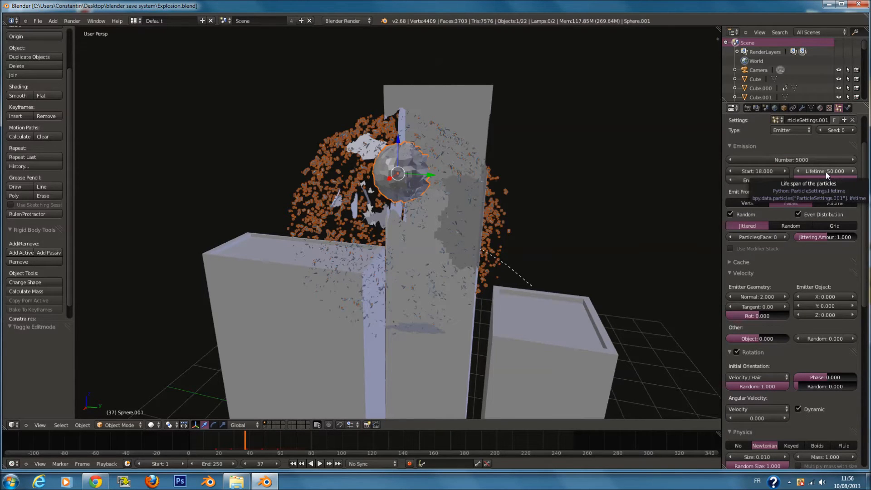
scroll(827, 195, down, 2)
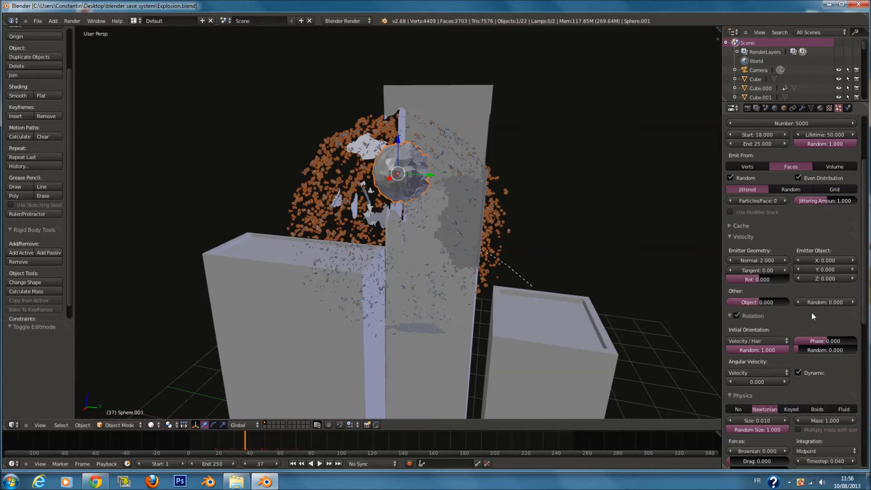
middle_drag(667, 280, 701, 274)
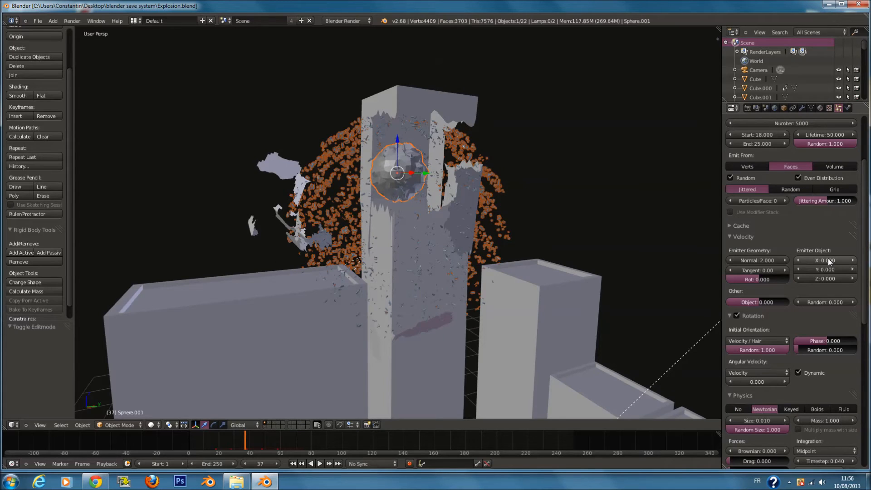
Set the particle emitter object's X velocity to 1 and play back the debris burst.
middle_drag(454, 259, 382, 153)
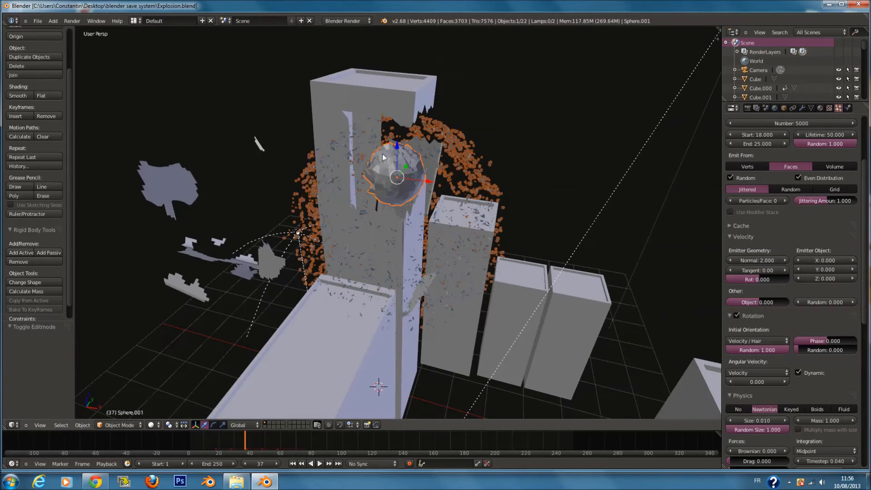
middle_drag(320, 175, 383, 172)
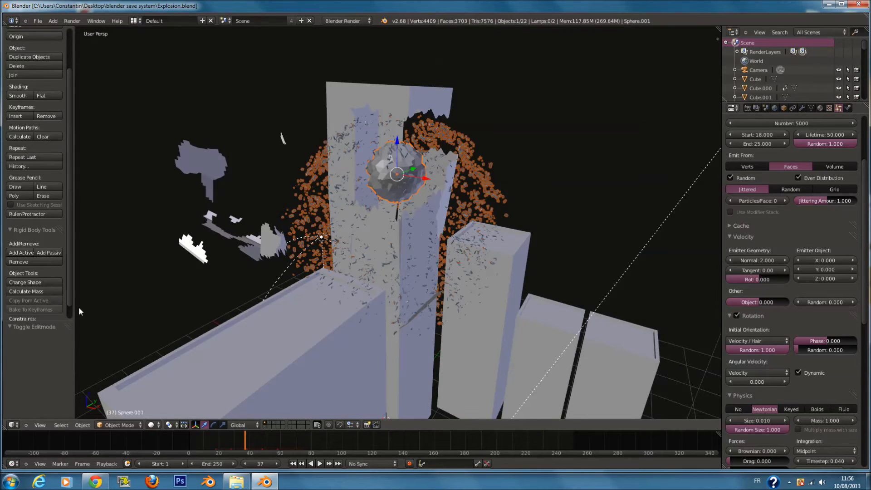
middle_drag(261, 250, 367, 170)
middle_drag(411, 188, 435, 170)
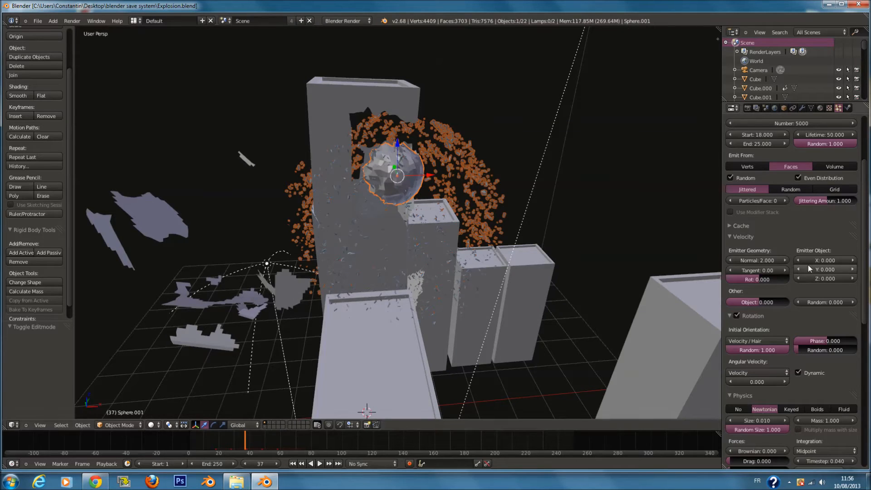
click(823, 260)
text(1)
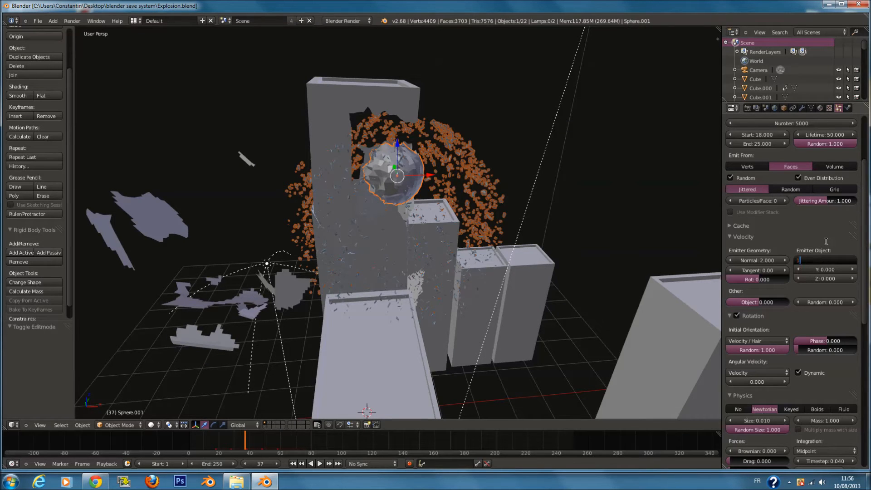
key(Return)
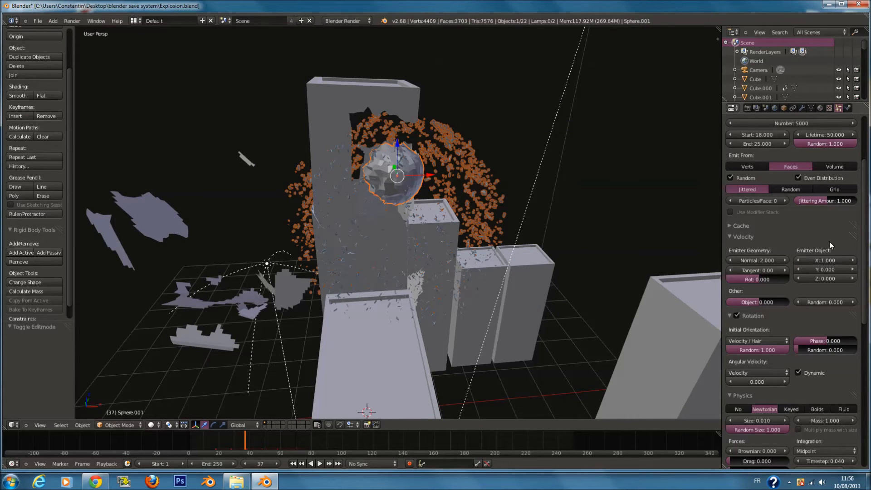
click(217, 442)
key(alt+a)
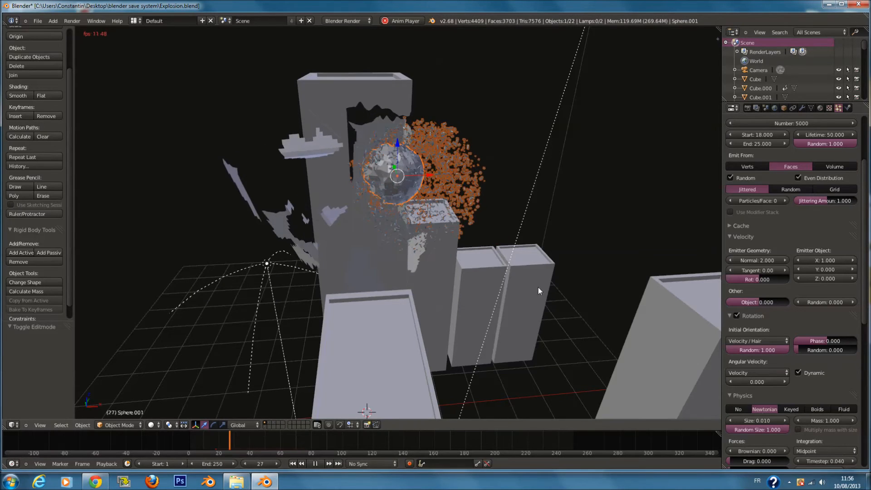
key(alt+a)
Set the emitter object's X velocity to -1 and play back the burst from an angled view.
click(811, 262)
click(817, 260)
text(1.0)
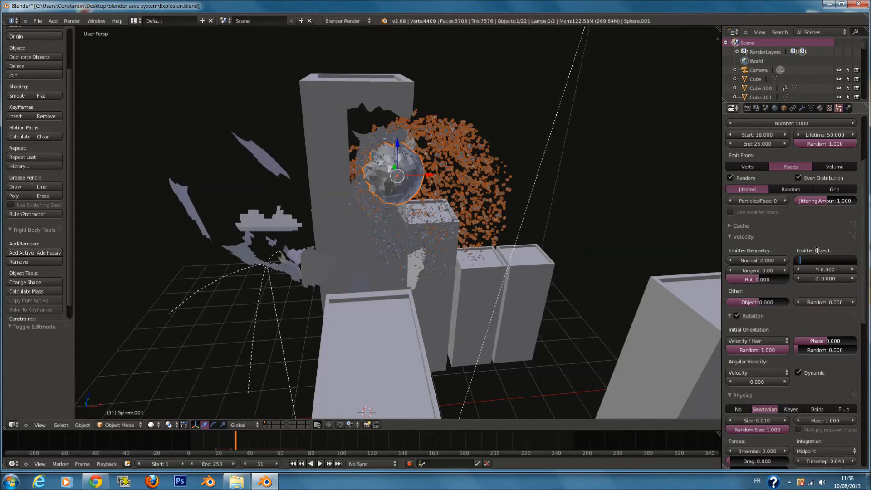
key(Escape)
click(830, 259)
key(BackSpace)
text(6)
key(Return)
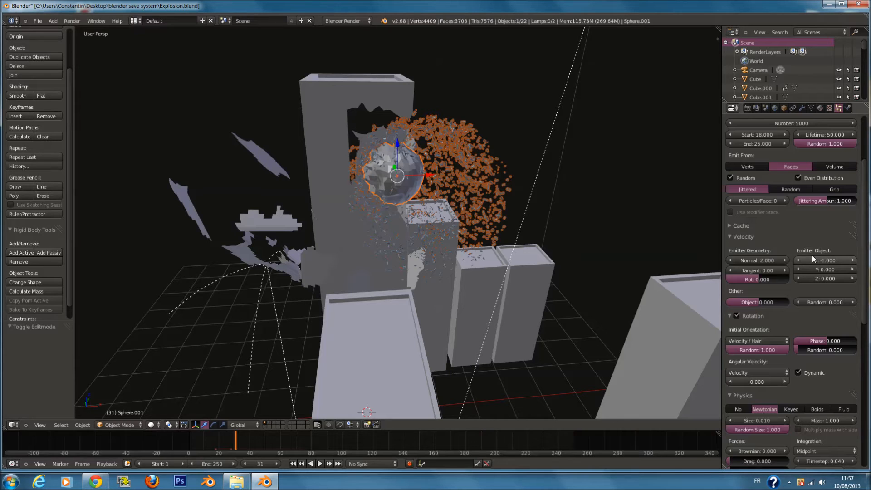
click(216, 444)
key(alt+a)
middle_drag(413, 170, 382, 187)
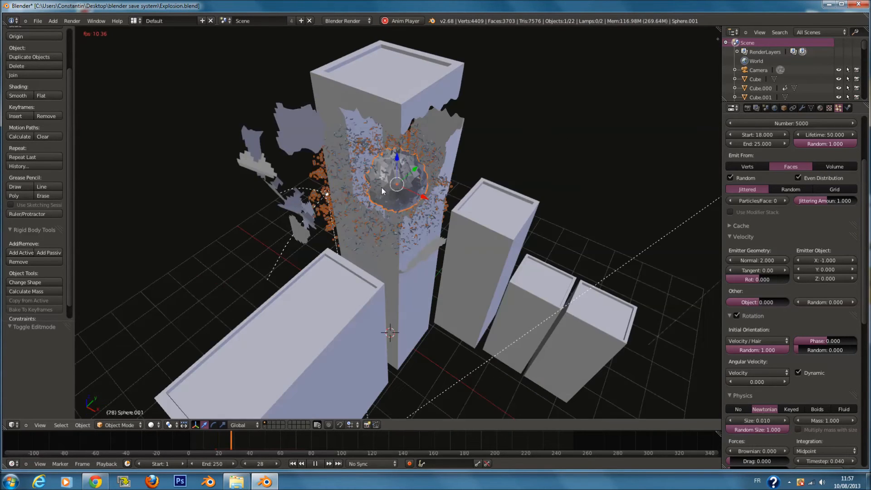
key(alt+a)
Compare the burst's direction in the camera view and from above, and set the emitter object's Y velocity to -0.7.
key(KP_0)
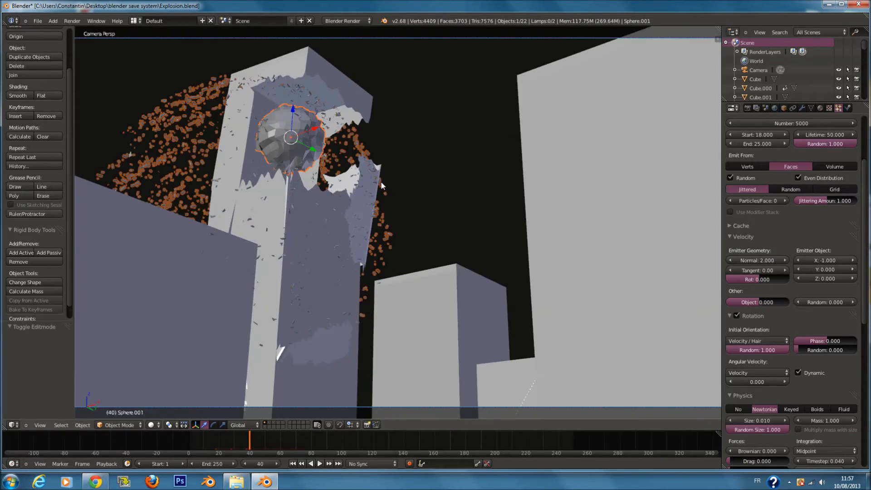
scroll(365, 201, down, 1)
scroll(366, 201, up, 1)
middle_drag(363, 198, 281, 229)
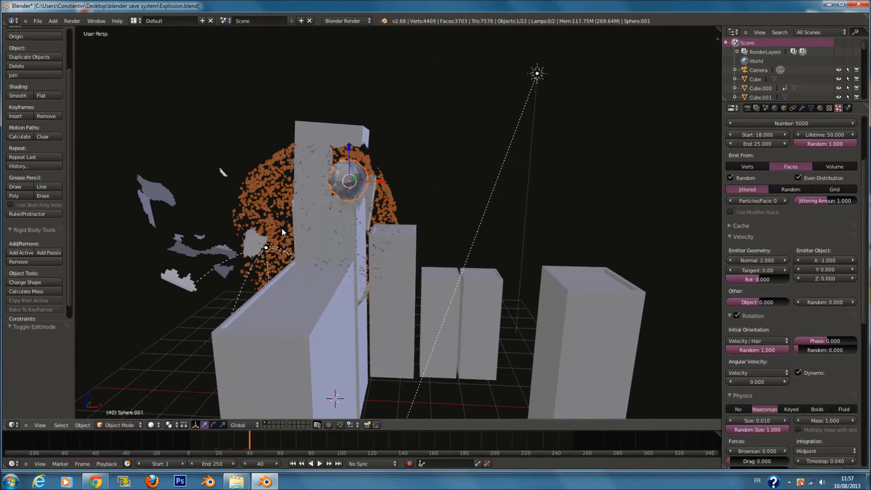
middle_drag(309, 197, 399, 281)
middle_drag(534, 299, 576, 346)
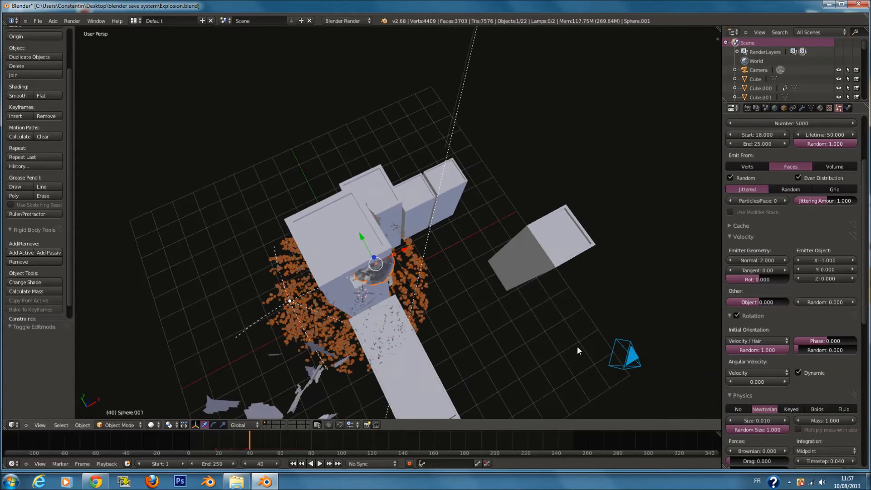
click(815, 270)
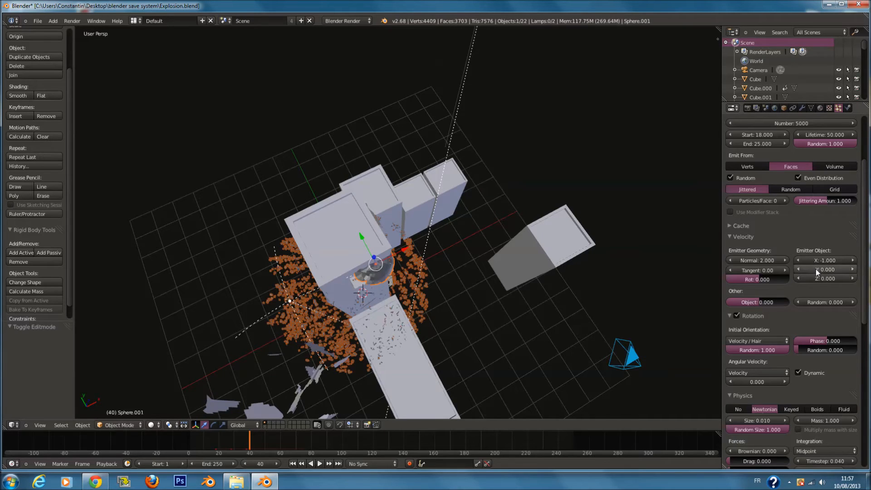
click(815, 269)
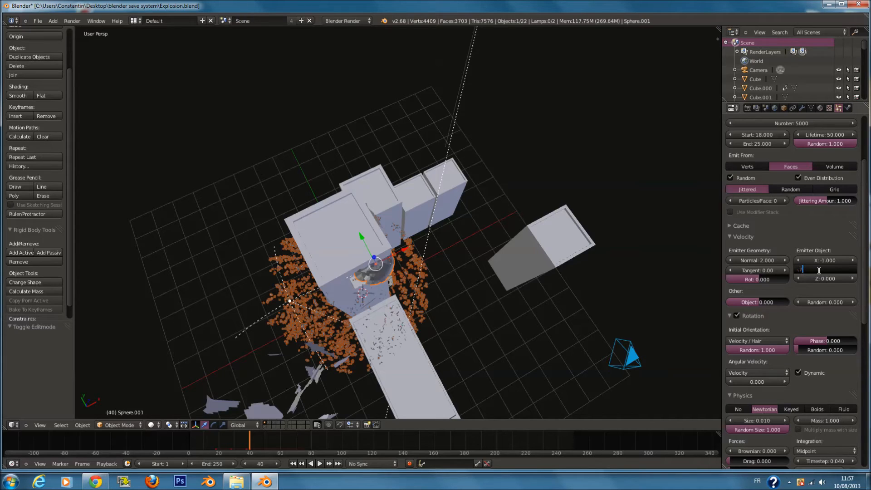
key(Return)
Play back the debris burst through the camera with the whole frame in view, and return to frame 0.
mouse_move(240, 442)
mouse_down()
mouse_move(220, 439)
mouse_move(248, 439)
mouse_up()
key(KP_0)
key(alt+a)
scroll(432, 254, down, 3)
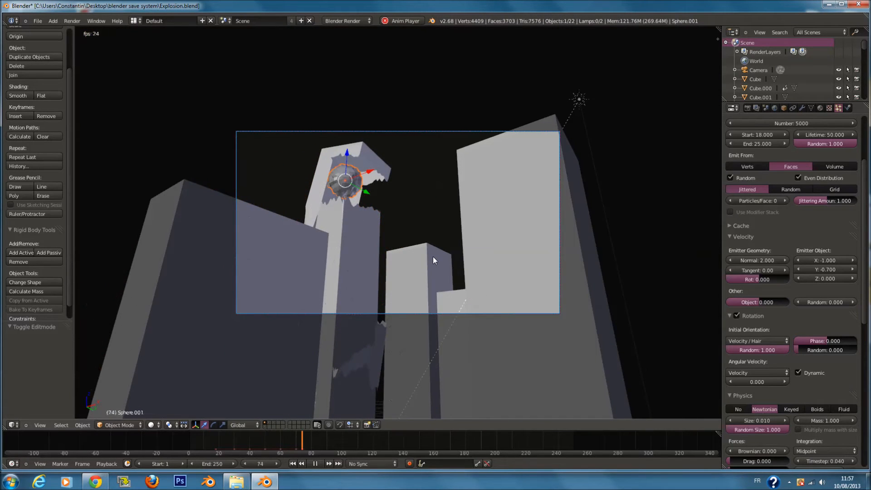
key(alt+a)
drag(286, 445, 192, 443)
Deselect all objects and save Explosion.blend.
key(a)
key(a)
key(a)
key(ctrl+s)
click(366, 182)
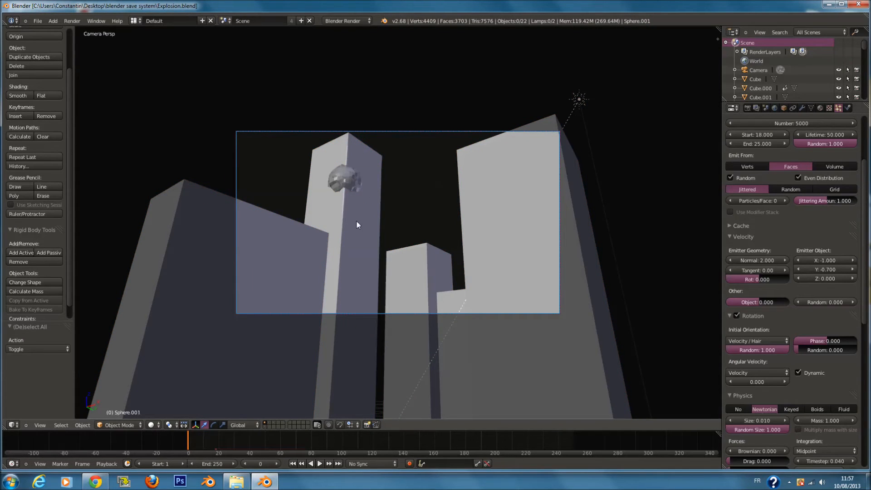
Switch to an empty layer in orthographic top view and add a cube at the origin.
click(268, 427)
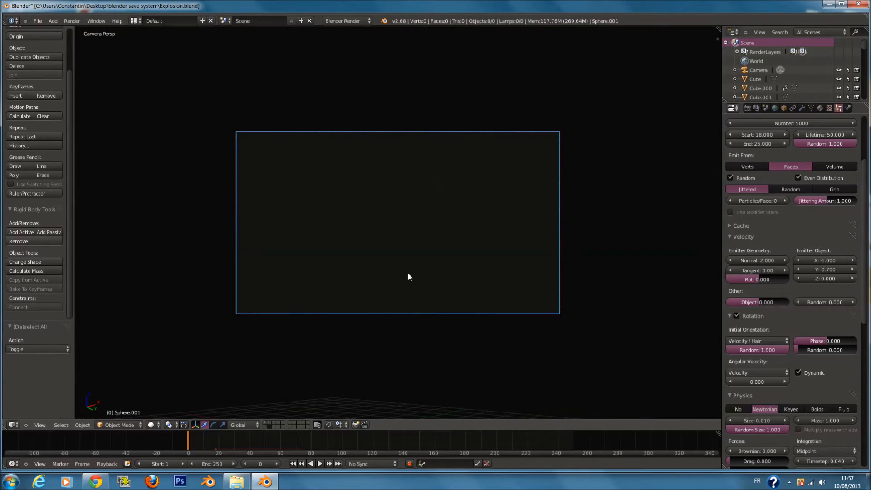
key(KP_0)
key(KP_7)
key(KP_5)
shift+middle_drag(297, 217, 385, 217)
key(shift+a)
mouse_move(397, 231)
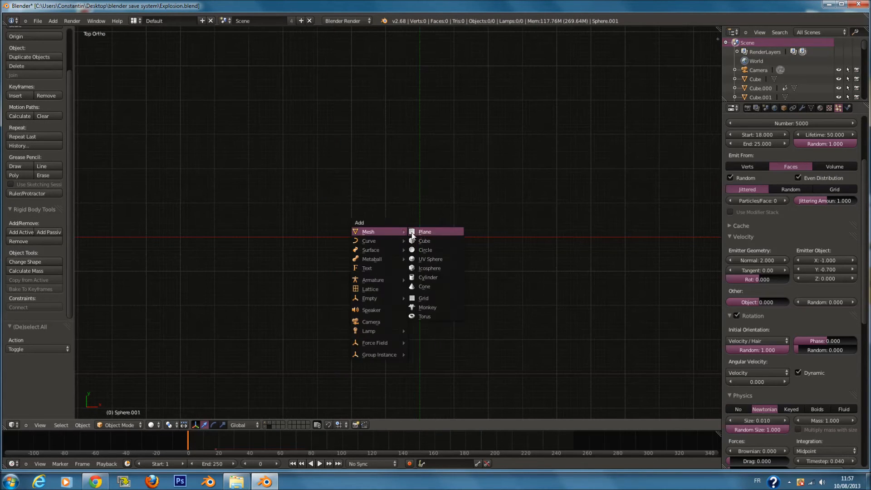
click(437, 242)
Flatten the cube along Y to about 0.186 of its depth, forming an upright slab.
key(KP_1)
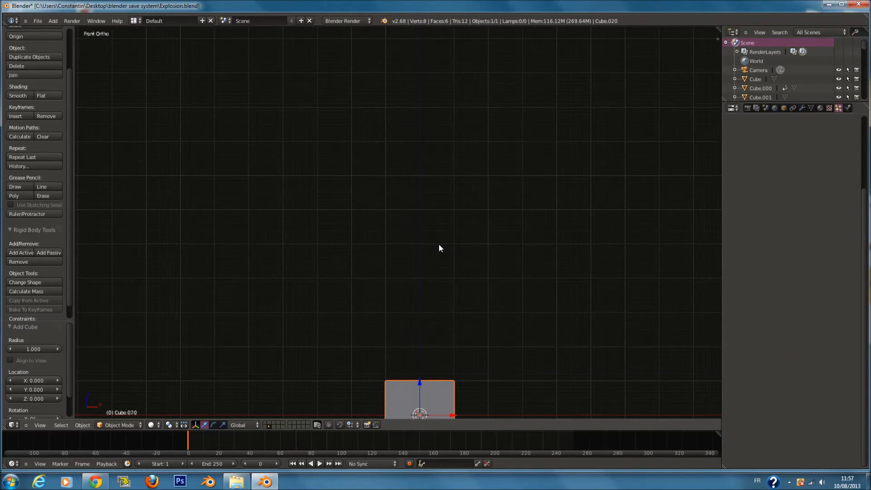
key(KP_Decimal)
key(KP_7)
key(s)
key(y)
click(413, 226)
key(KP_1)
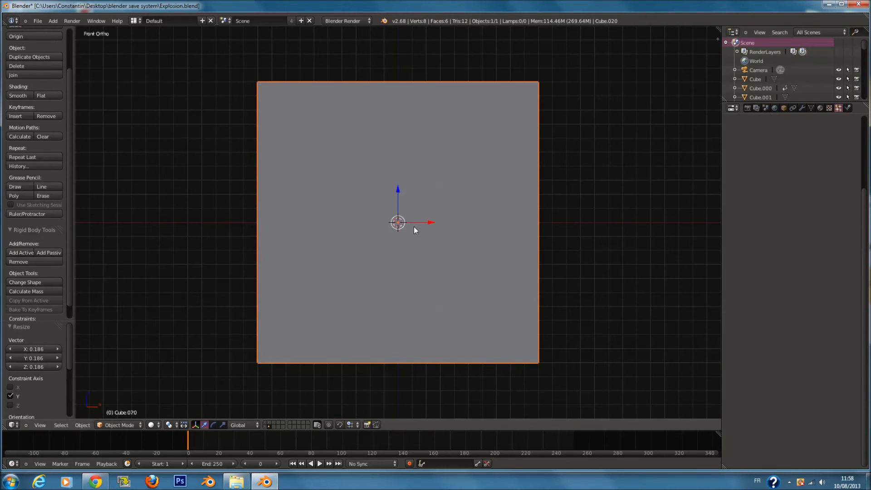
Add a cylinder inside the slab's mesh and rotate it 90° about X so it crosses the slab.
key(Tab)
scroll(381, 231, down, 2)
key(a)
key(shift+a)
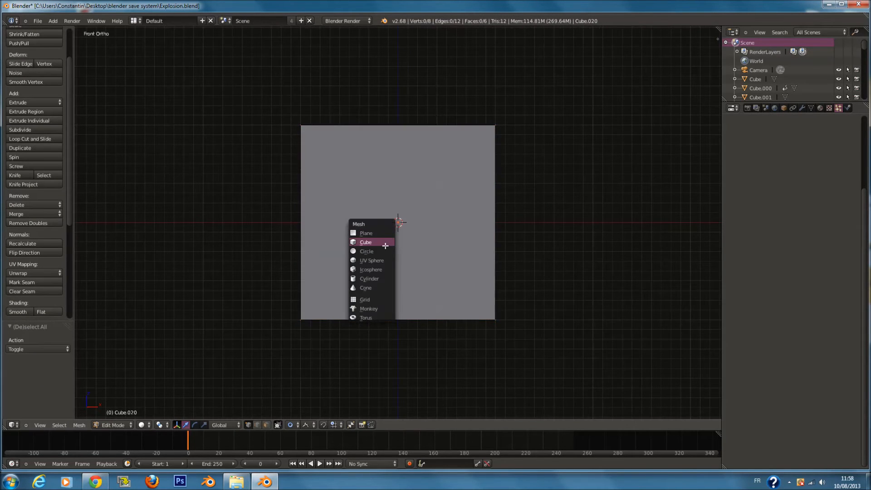
click(383, 275)
ctrl+scroll(461, 231, down, 2)
text(rx9)
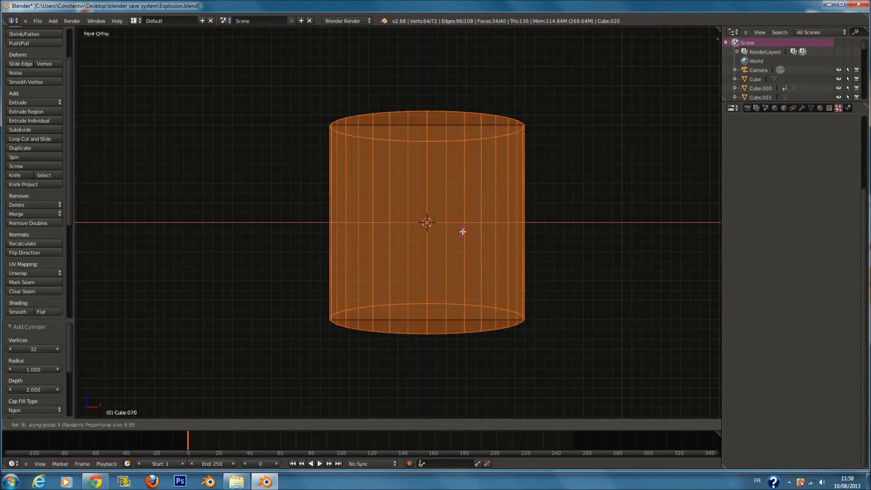
text(0)
key(Return)
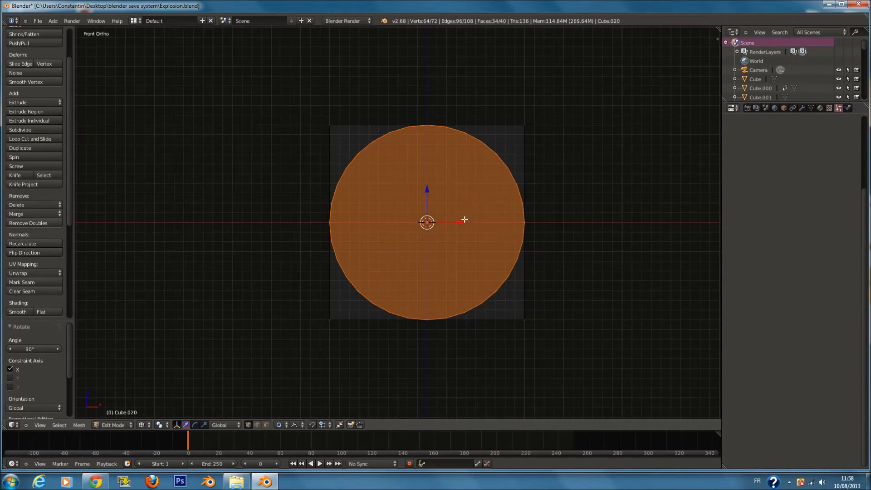
Move the cylinder about 0.56 units along negative X over the slab's side edge and scale it down.
key(g)
click(427, 225)
key(s)
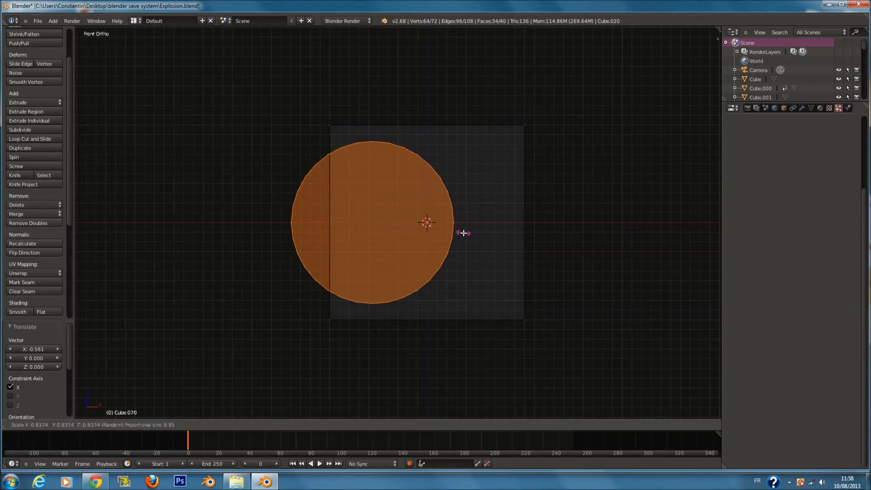
click(434, 228)
key(s)
click(435, 234)
Try to shift the cylinder farther along X, and undo the move.
click(407, 223)
drag(398, 222, 472, 248)
key(ctrl+z)
key(ctrl+z)
key(ctrl+z)
key(ctrl+z)
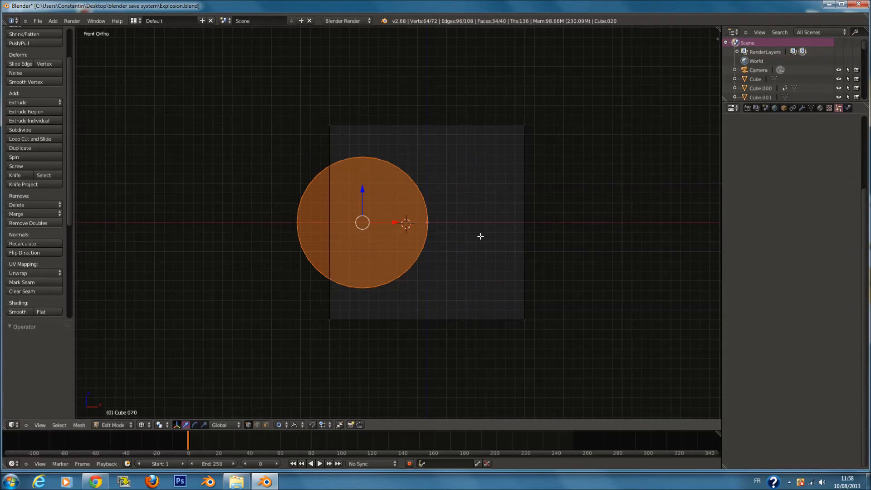
Finish scaling the cylinder down slightly, return to Object Mode and save the scene.
key(s)
click(499, 235)
mouse_move(486, 236)
middle_down()
mouse_move(529, 266)
mouse_move(485, 237)
middle_up()
key(Tab)
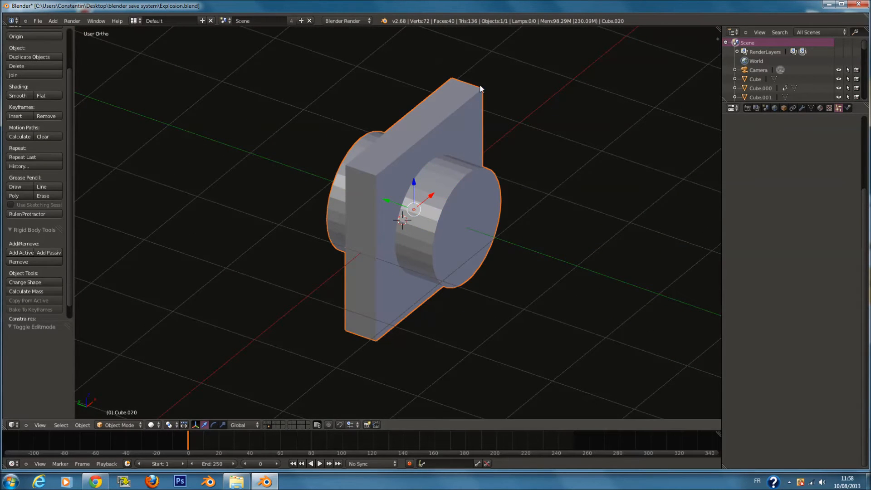
scroll(563, 102, up, 2)
key(ctrl+s)
scroll(597, 132, up, 1)
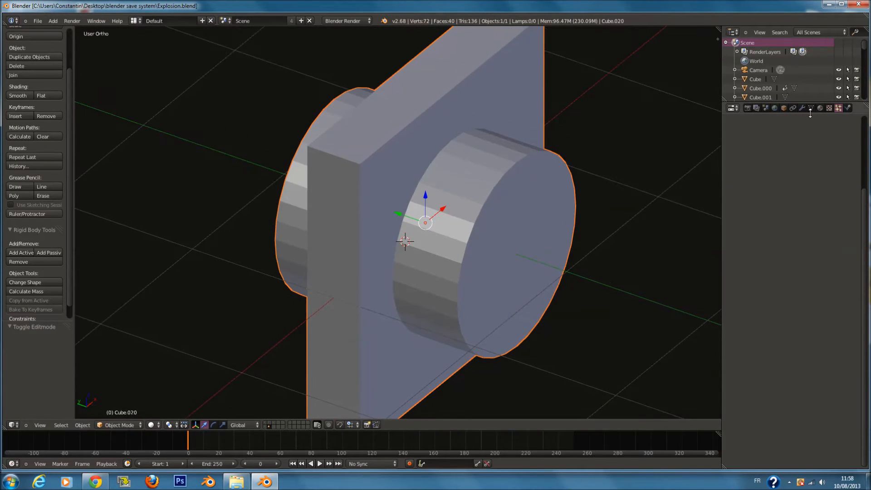
Add a Boolean modifier to the slab-and-cylinder object.
click(802, 108)
click(797, 137)
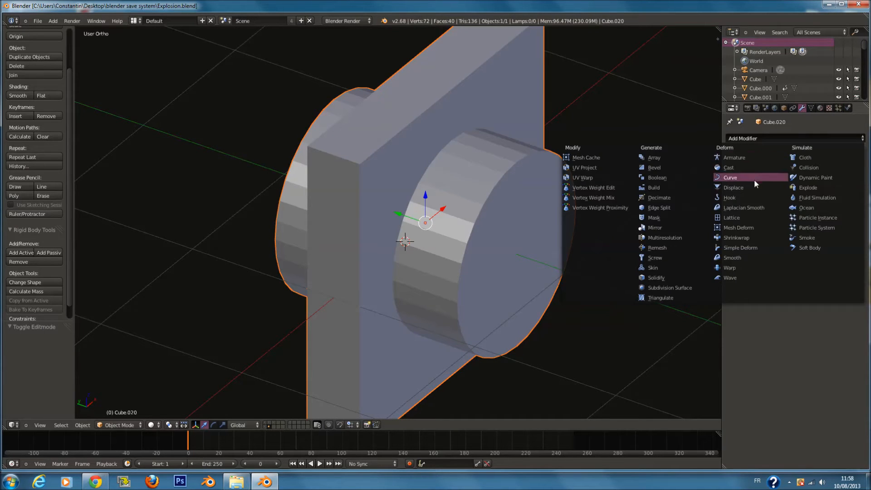
click(655, 177)
Search the Boolean modifier's possible target objects for Cube, and leave the target unset.
click(831, 191)
scroll(527, 87, down, 1)
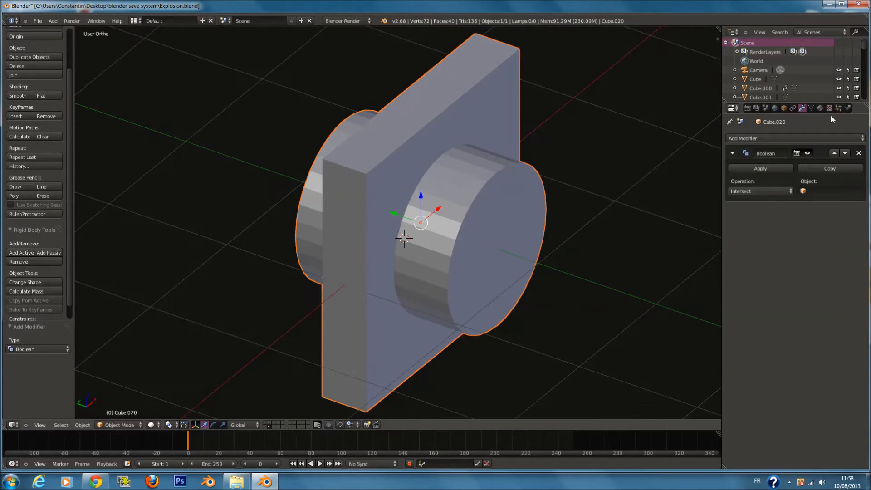
click(812, 192)
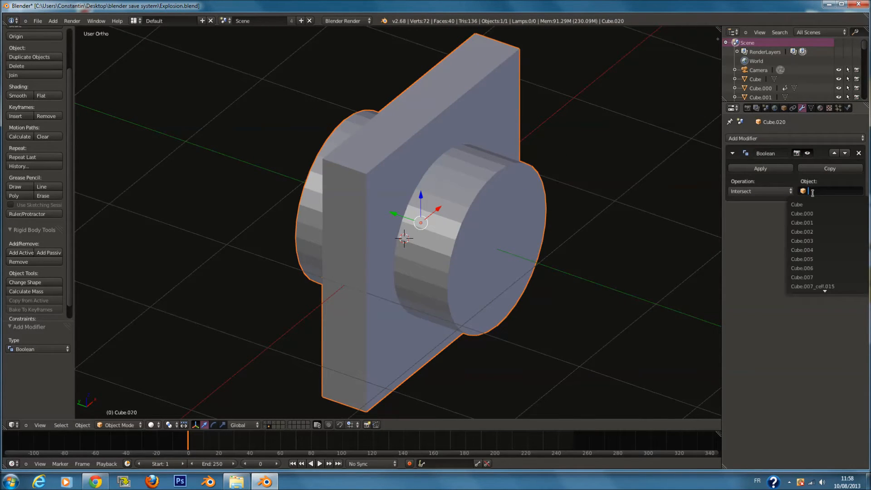
text(Cub)
scroll(841, 281, down, 10)
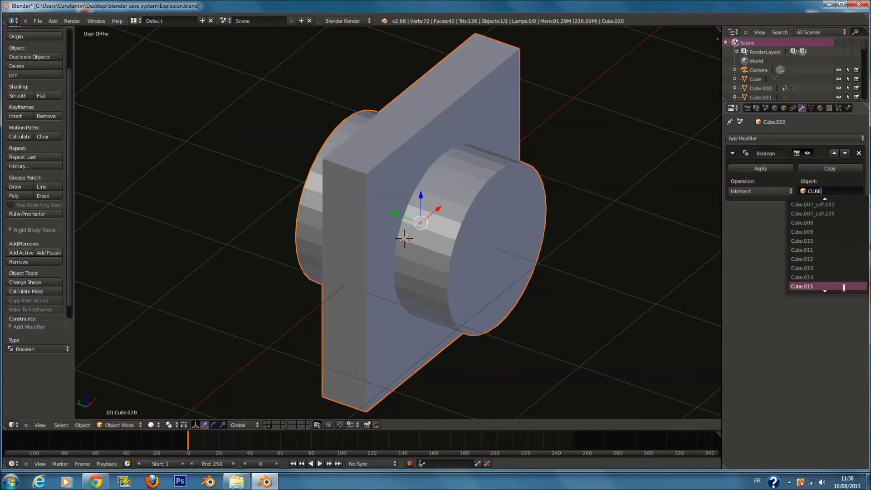
scroll(842, 285, up, 4)
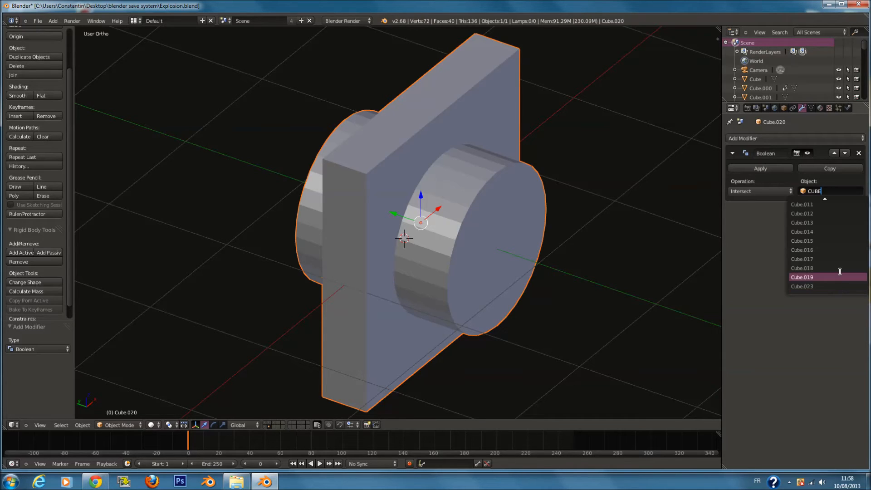
scroll(835, 204, up, 9)
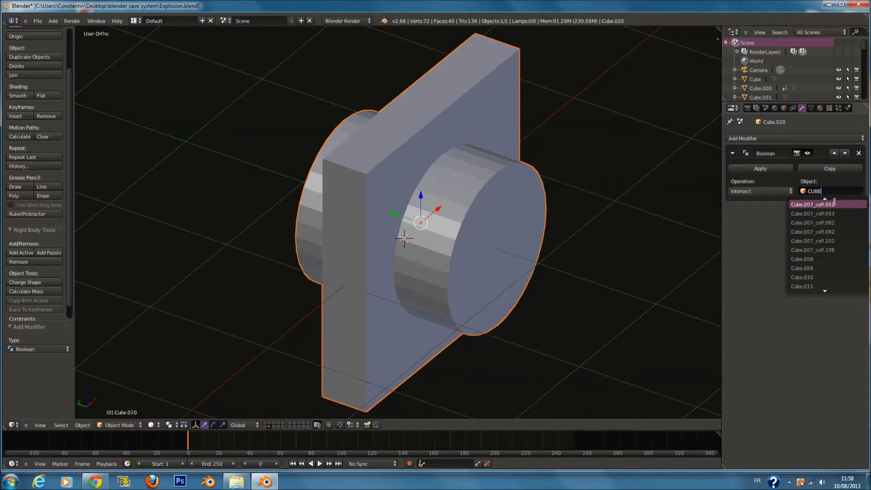
scroll(834, 202, up, 6)
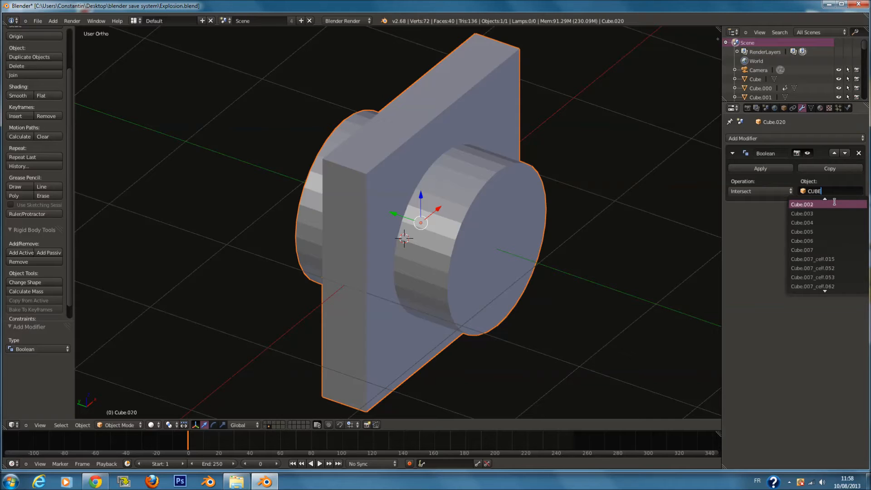
key(Escape)
Show the object's item properties and rename the slab-and-cylinder object as fff.
key(n)
key(n)
key(n)
scroll(663, 194, up, 3)
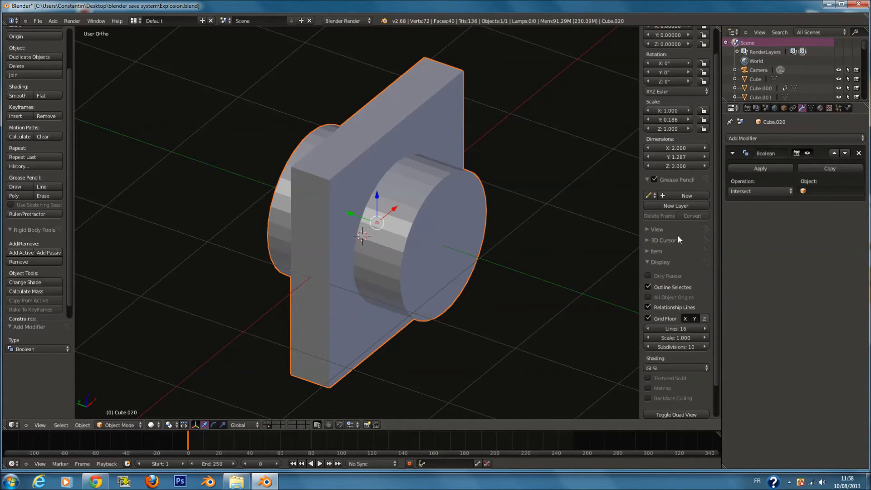
click(664, 229)
click(665, 229)
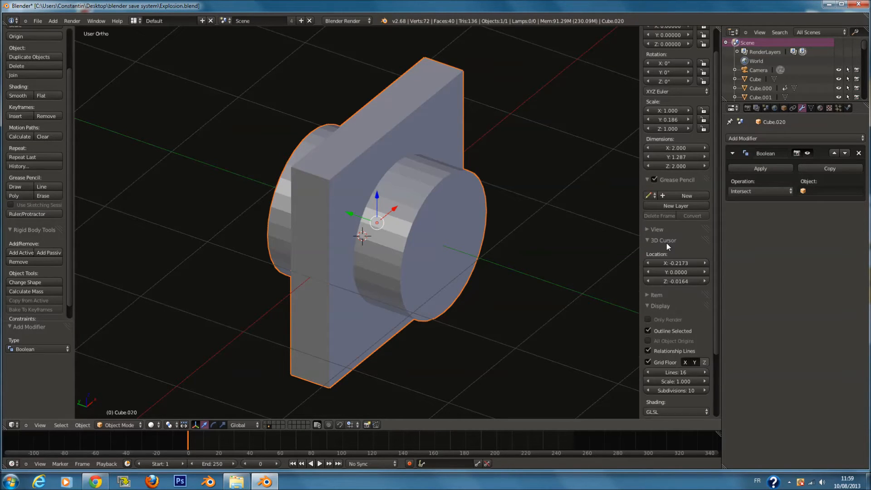
click(667, 254)
click(670, 265)
text(fff)
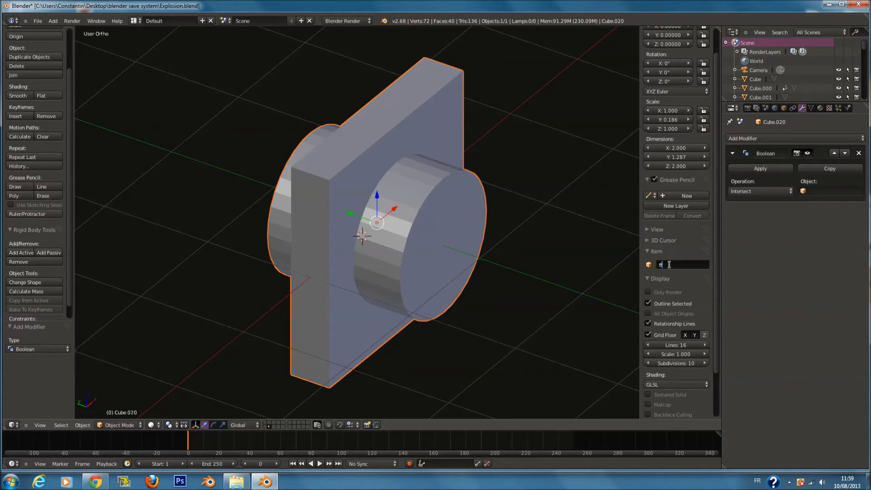
key(Return)
Search the Boolean modifier's possible targets for the letter F, and leave the target unset.
click(832, 190)
text(F)
key(BackSpace)
key(BackSpace)
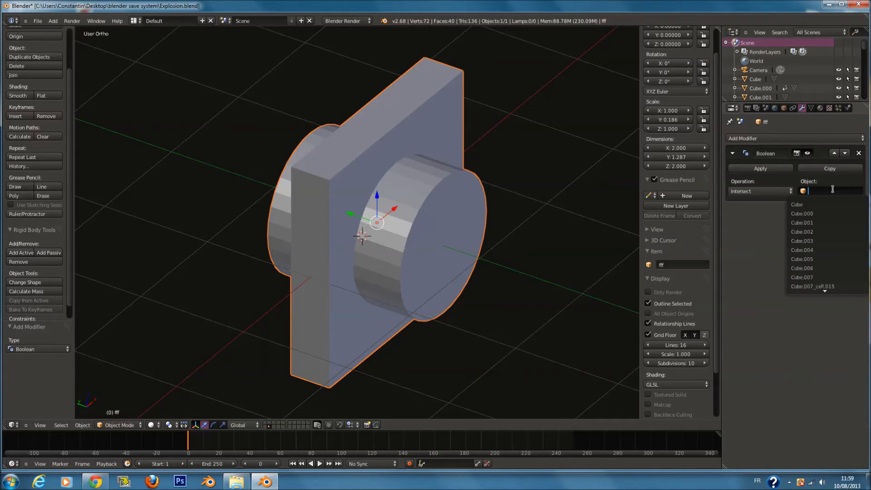
Separate the cylinder from the slab into its own object in Edit Mode, and select it in Object Mode.
scroll(463, 186, up, 1)
key(z)
key(a)
key(a)
key(Tab)
key(a)
key(l)
key(p)
click(500, 175)
key(Tab)
right_click(505, 170)
key(z)
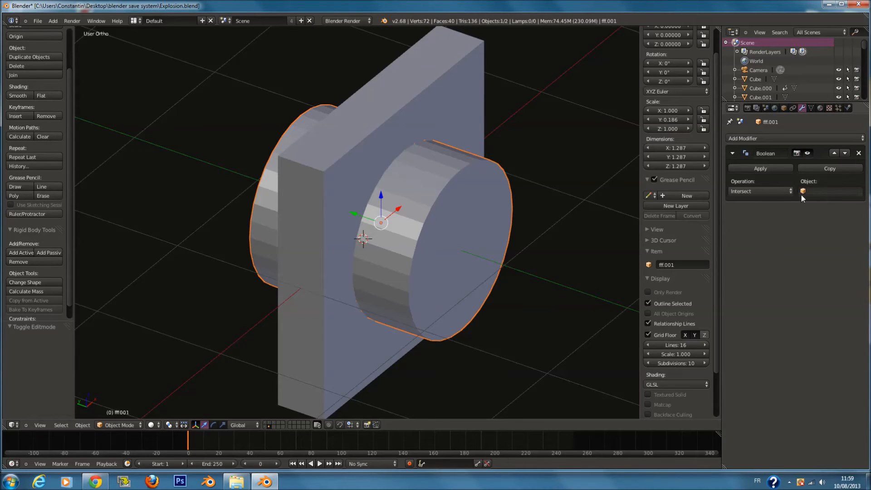
Set the separated cylinder's Boolean target to the slab fff, and check the intersection in wireframe.
click(817, 191)
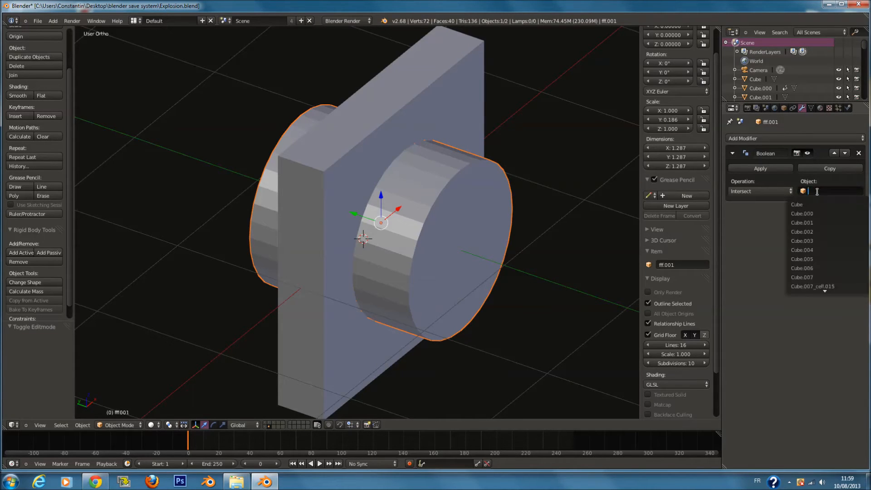
text(f)
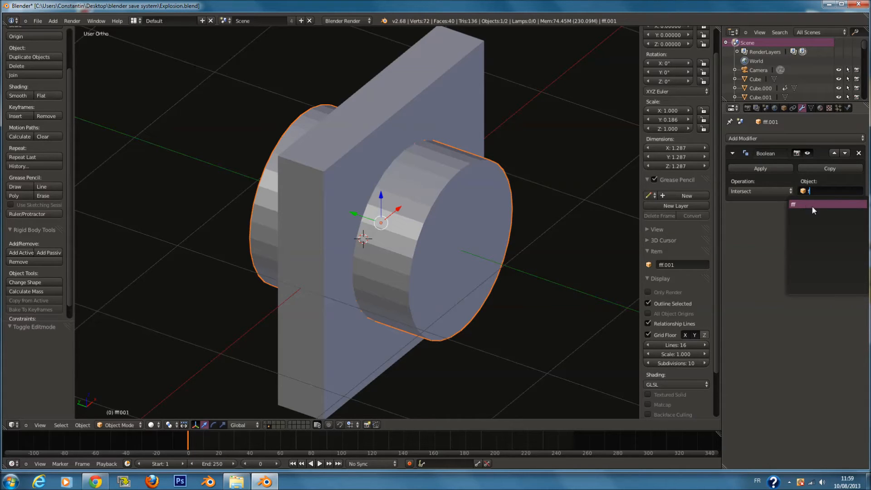
click(812, 205)
middle_drag(628, 216, 549, 200)
key(z)
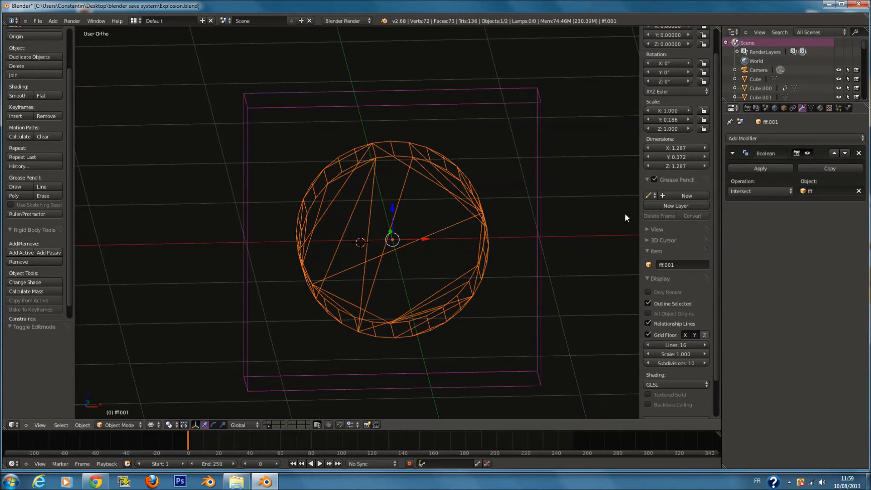
key(z)
Try the Union and Difference operations on the cylinder's Boolean modifier, comparing the results in wireframe.
click(760, 191)
click(757, 172)
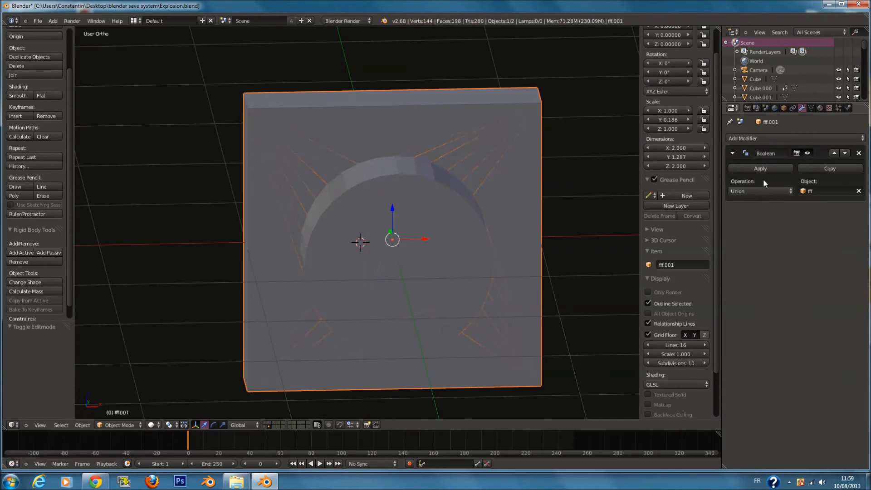
mouse_move(590, 214)
middle_down()
mouse_move(480, 218)
mouse_move(425, 211)
mouse_move(504, 214)
mouse_move(535, 230)
mouse_move(583, 222)
mouse_move(546, 230)
middle_up()
key(z)
click(762, 191)
click(774, 162)
key(z)
middle_drag(421, 222, 213, 235)
key(z)
Set the cylinder's Boolean operation back to Union and apply the modifier.
click(760, 189)
click(758, 170)
mouse_move(453, 226)
middle_down()
mouse_move(421, 229)
mouse_move(374, 205)
mouse_move(453, 210)
middle_up()
click(759, 168)
key(z)
Delete the selected cylinder faces of the merged mesh in Edit Mode, and view the mesh from the front in wireframe.
key(Tab)
middle_drag(451, 249, 462, 255)
key(p)
key(x)
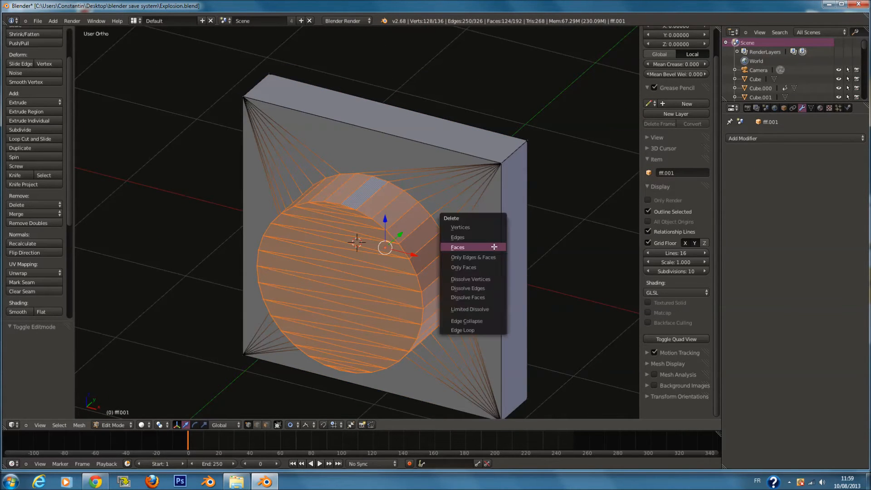
click(496, 248)
key(KP_1)
key(z)
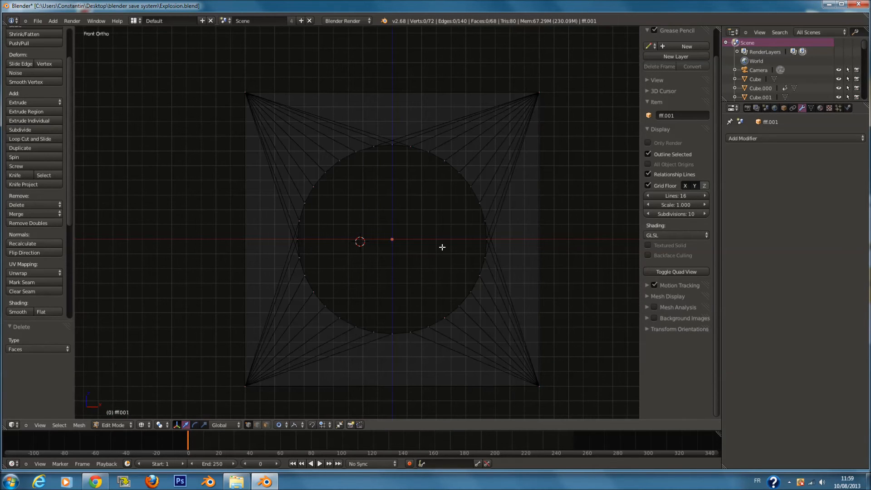
Check the plain slab behind the cut mesh, and undo the deletion of the cylinder faces.
click(268, 424)
key(c)
scroll(389, 241, up, 4)
right_click(389, 241)
middle_drag(390, 241, 445, 258)
key(z)
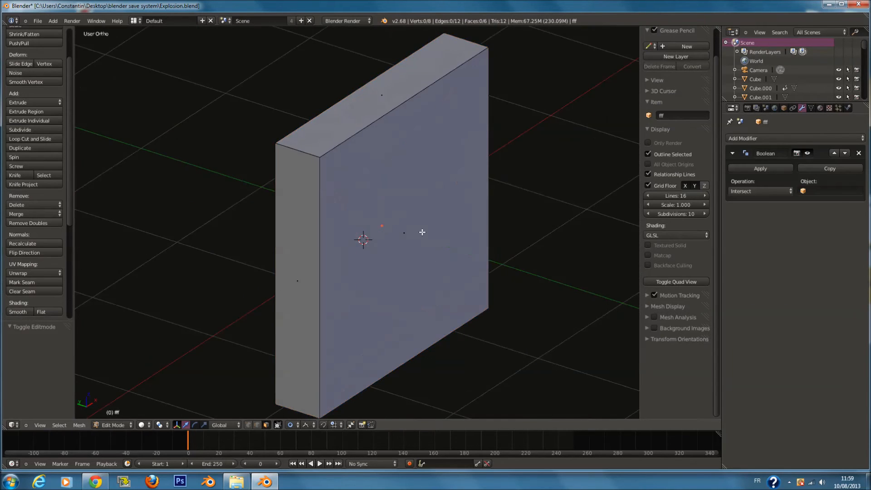
middle_drag(422, 231, 399, 237)
scroll(399, 237, up, 2)
right_click(413, 236)
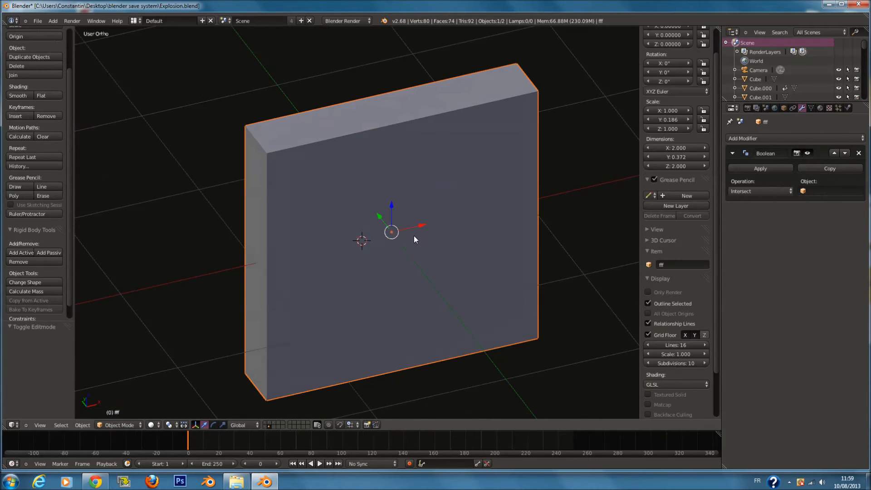
key(z)
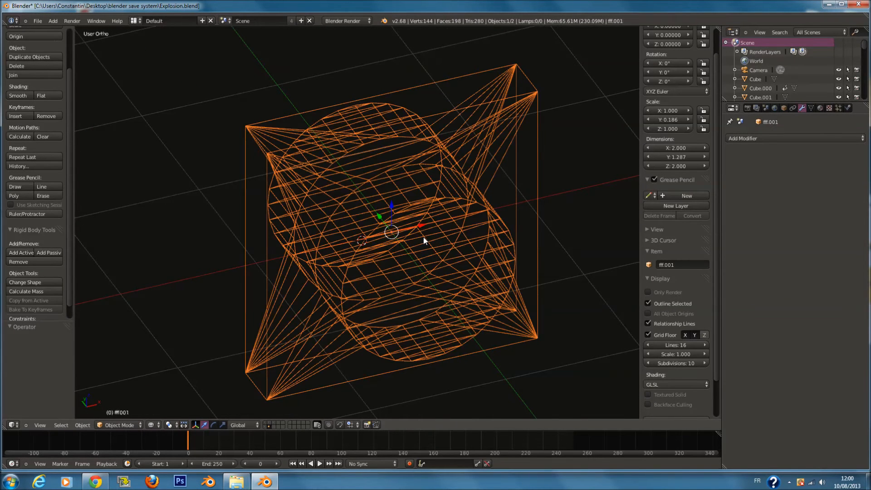
Try to move the selected cylinder faces with proportional editing, and cancel the move.
key(Tab)
key(z)
mouse_move(455, 240)
middle_down()
mouse_move(441, 233)
mouse_move(454, 235)
middle_up()
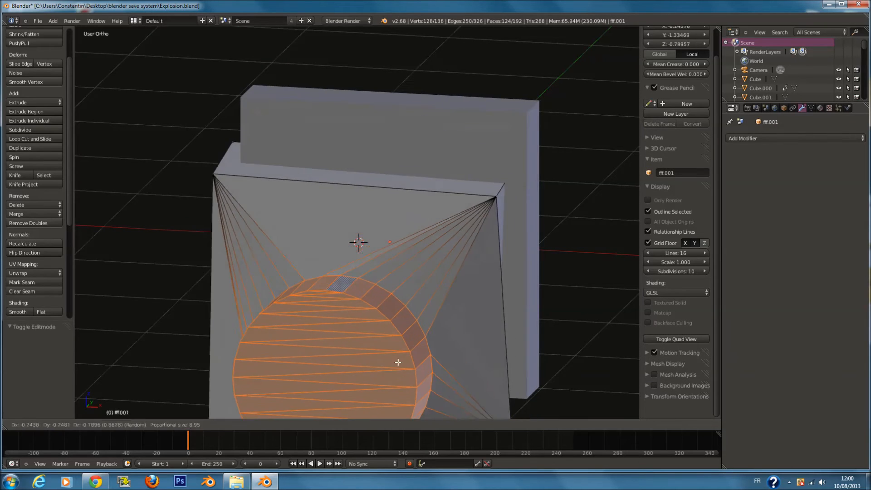
right_click(166, 199)
Delete the cylinder faces from the merged mesh again, and inspect the remaining slab in face selection mode.
key(Tab)
key(Tab)
key(x)
click(519, 216)
key(Tab)
key(Tab)
key(z)
key(z)
click(269, 425)
key(c)
mouse_move(277, 390)
middle_down()
mouse_move(509, 223)
mouse_move(466, 233)
mouse_move(471, 254)
mouse_move(477, 253)
mouse_move(459, 243)
mouse_move(452, 178)
middle_up()
key(z)
key(z)
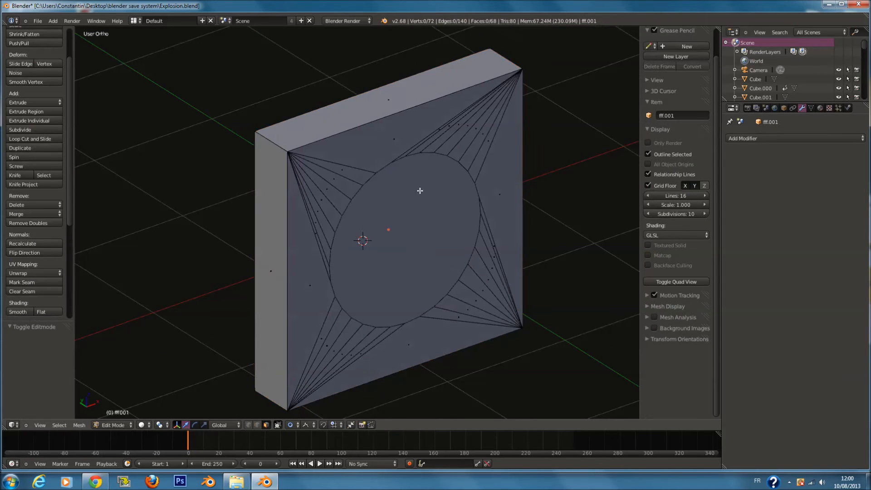
Try to move one front face of the cut slab, and cancel the move.
right_click(499, 194)
key(g)
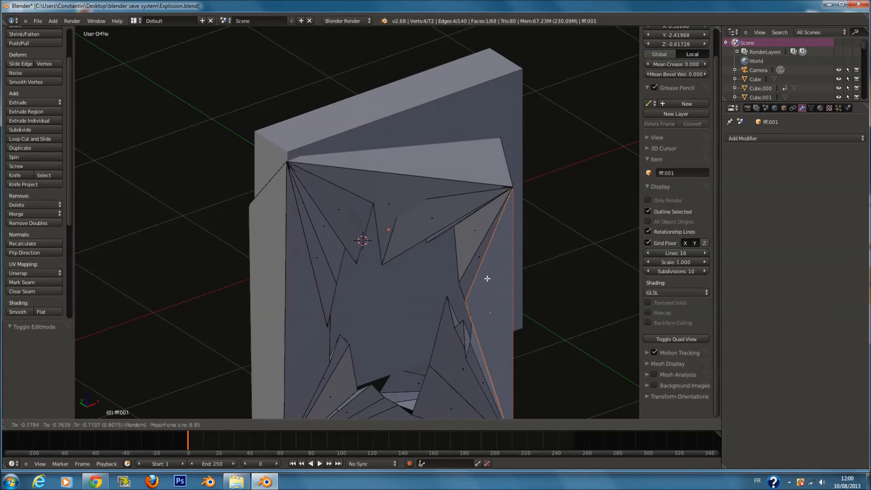
right_click(499, 192)
Delete the whole cut slab object fff.001, and select the remaining plain slab.
key(l)
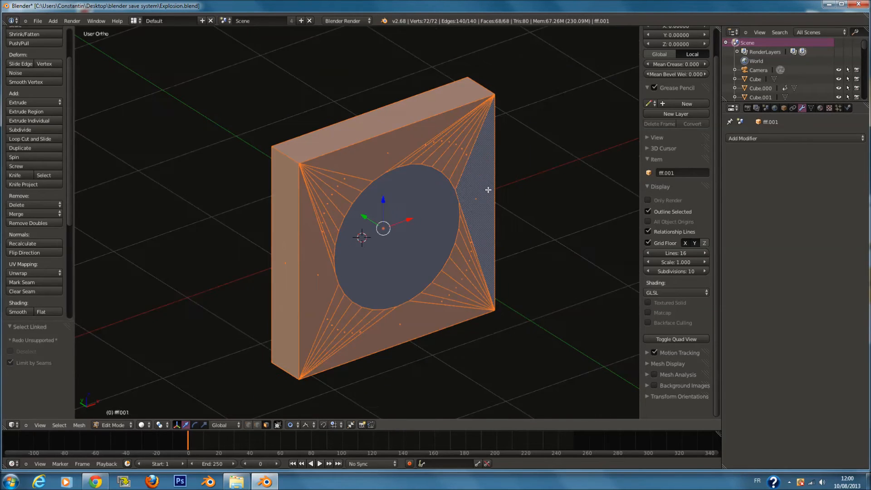
key(Tab)
key(Delete)
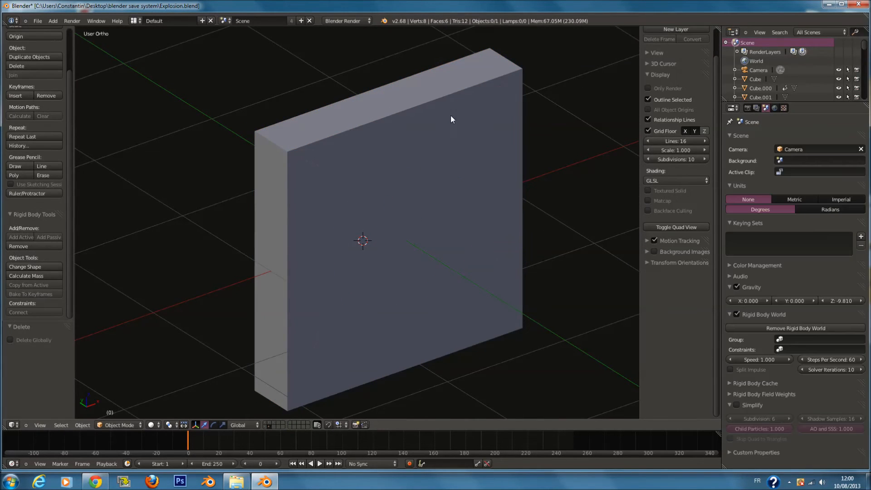
right_click(464, 114)
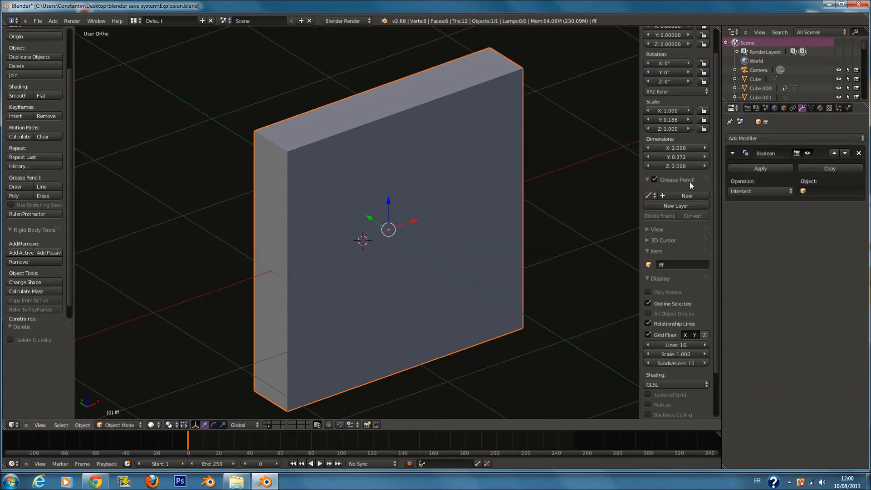
Examine the plain slab in Edit Mode, Object Mode and wireframe for leftover geometry.
scroll(505, 203, down, 2)
scroll(505, 203, up, 3)
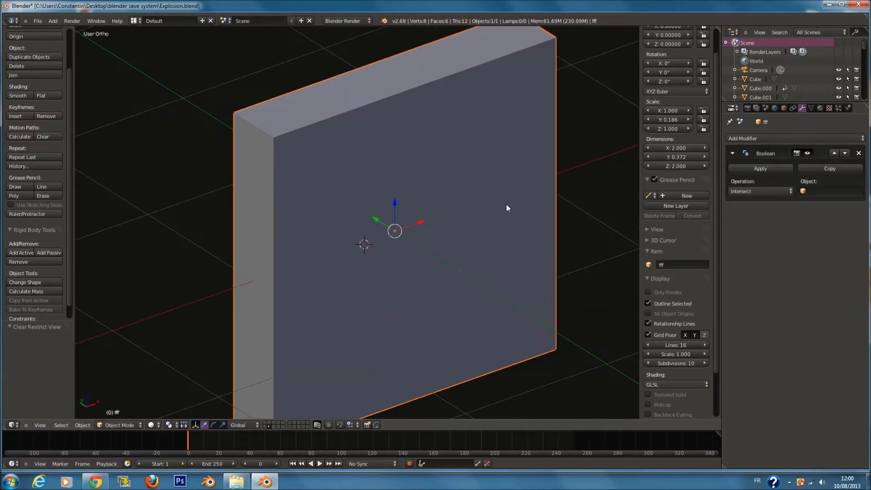
key(Tab)
key(z)
key(Tab)
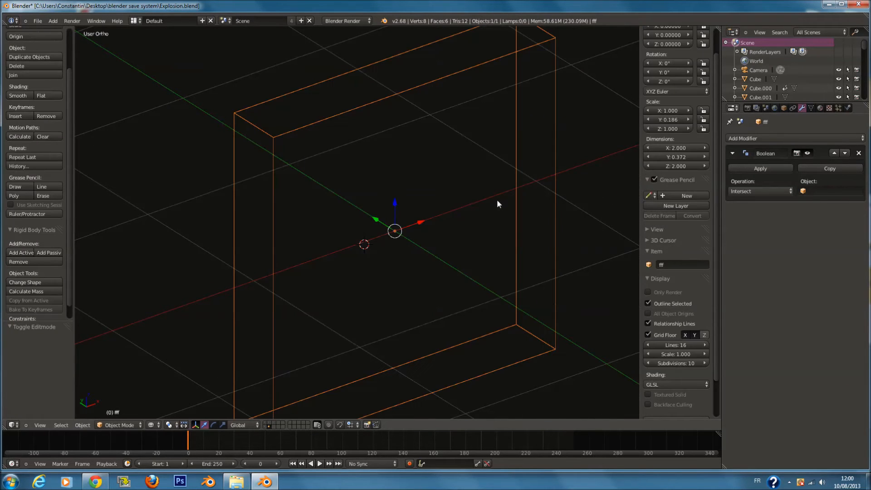
scroll(497, 203, down, 1)
scroll(499, 205, up, 1)
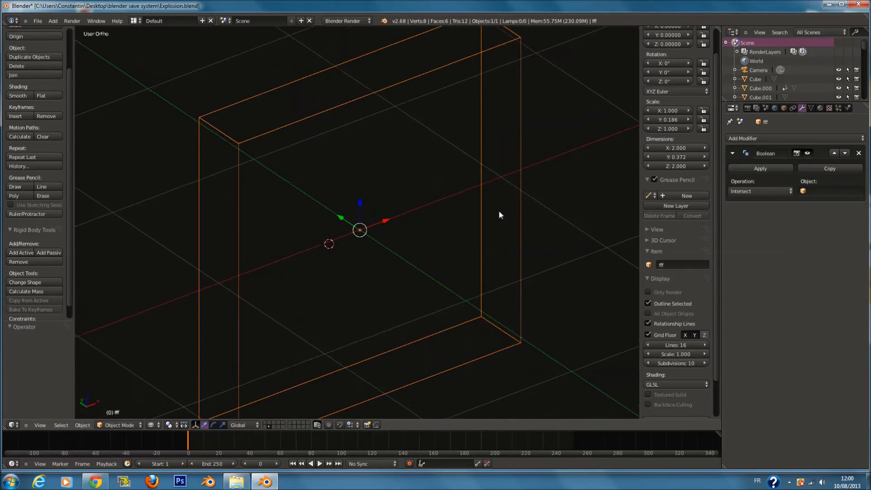
key(Tab)
key(z)
key(Tab)
key(z)
scroll(476, 201, down, 3)
middle_drag(477, 202, 447, 199)
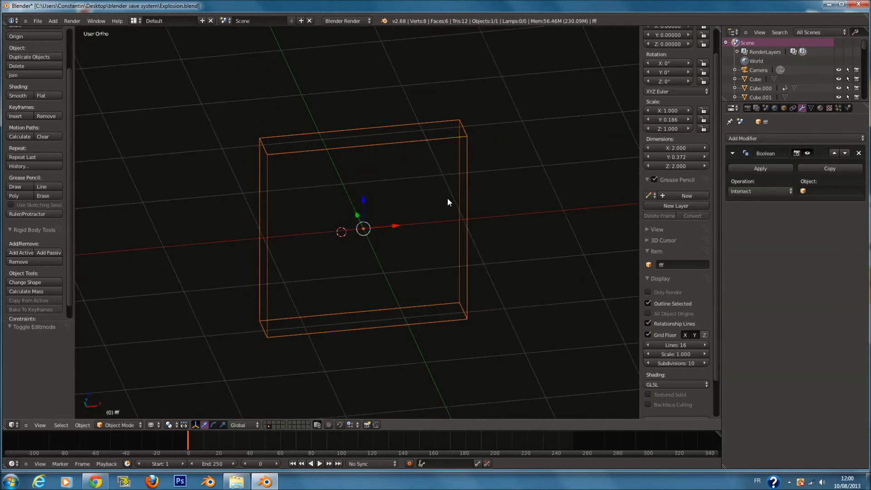
scroll(447, 200, up, 2)
key(shift+a)
mouse_move(447, 202)
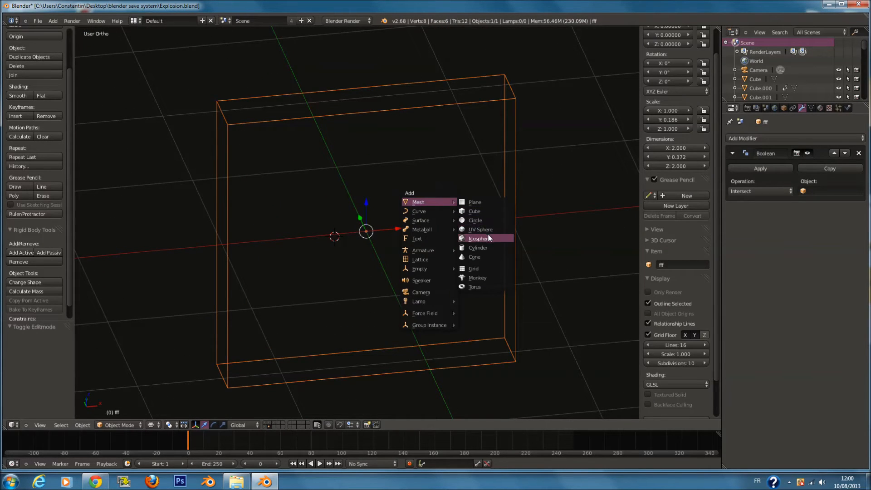
click(496, 247)
key(KP_1)
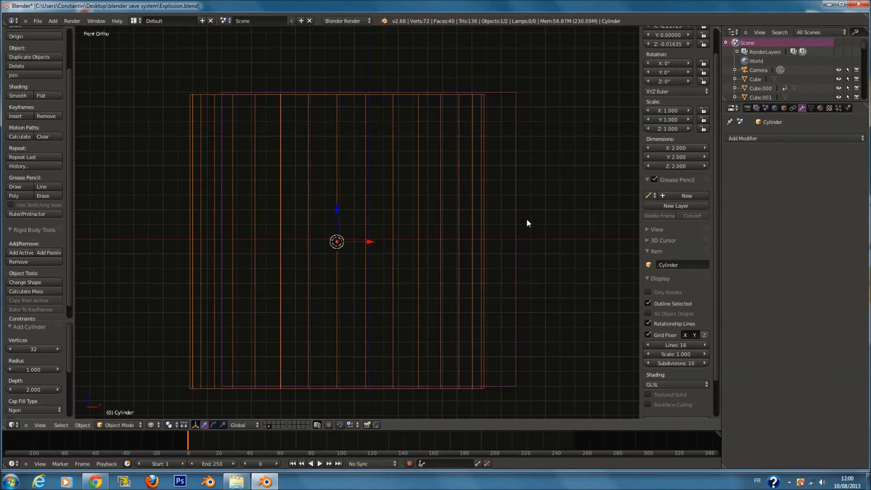
key(Delete)
Add a cylinder at the world centre, scale it to about 0.609 and rotate it 90° about X.
key(shift+c)
key(shift+a)
mouse_move(452, 207)
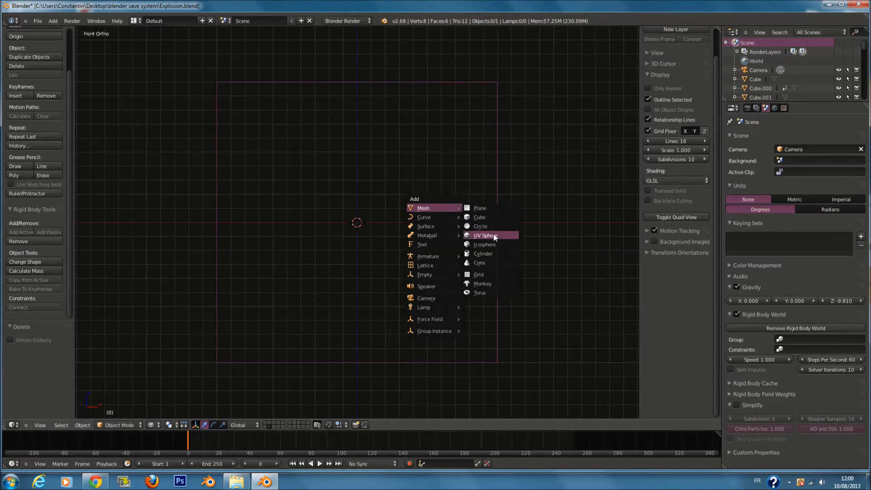
click(499, 254)
key(s)
click(475, 222)
text(rx90)
click(474, 222)
Set the slab's Boolean modifier target to the object Cylinder.
right_click(495, 217)
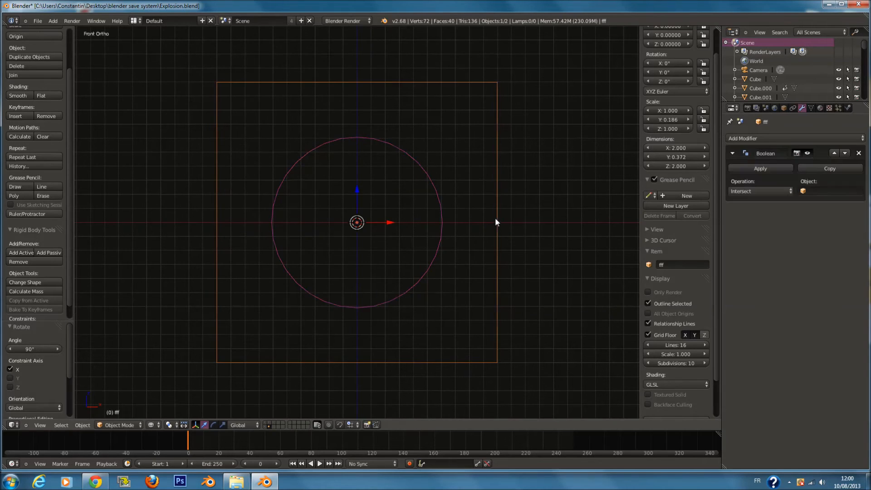
click(812, 191)
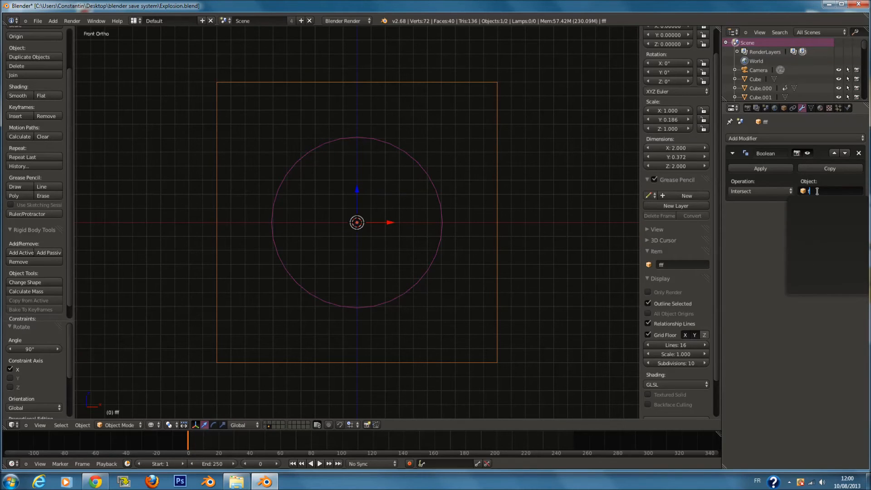
middle_drag(462, 187, 490, 213)
key(z)
right_click(444, 197)
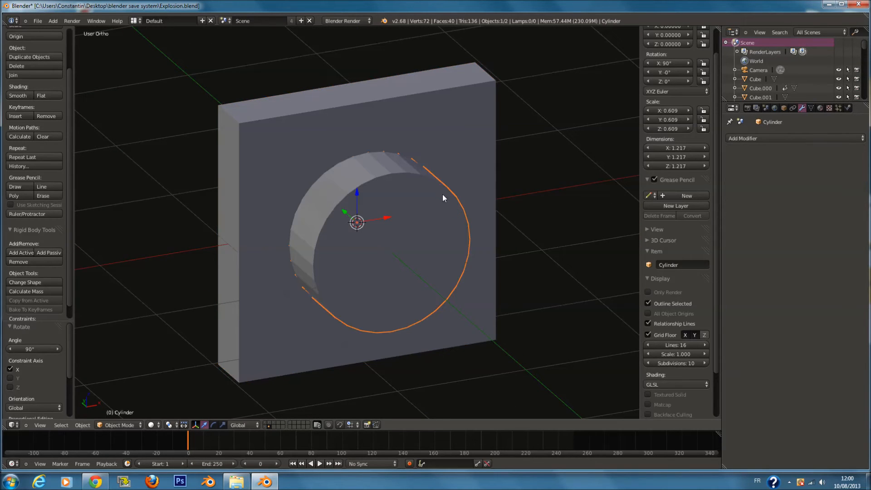
right_click(459, 145)
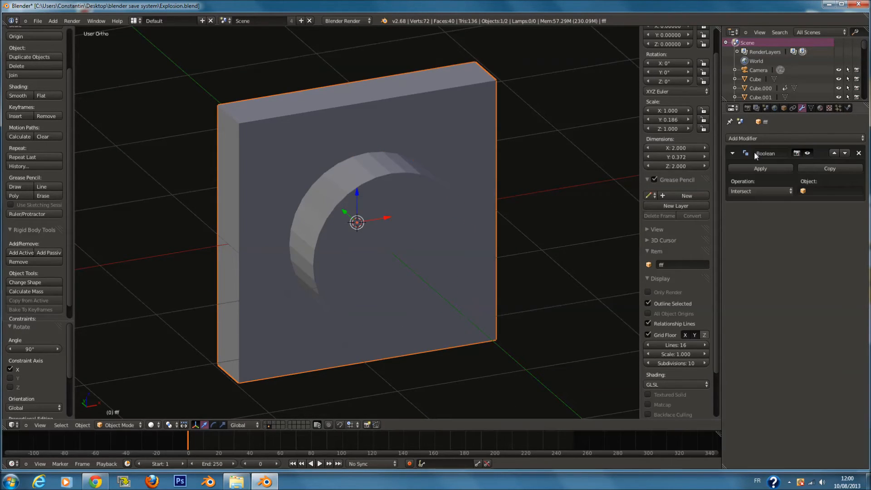
click(807, 191)
text(cy)
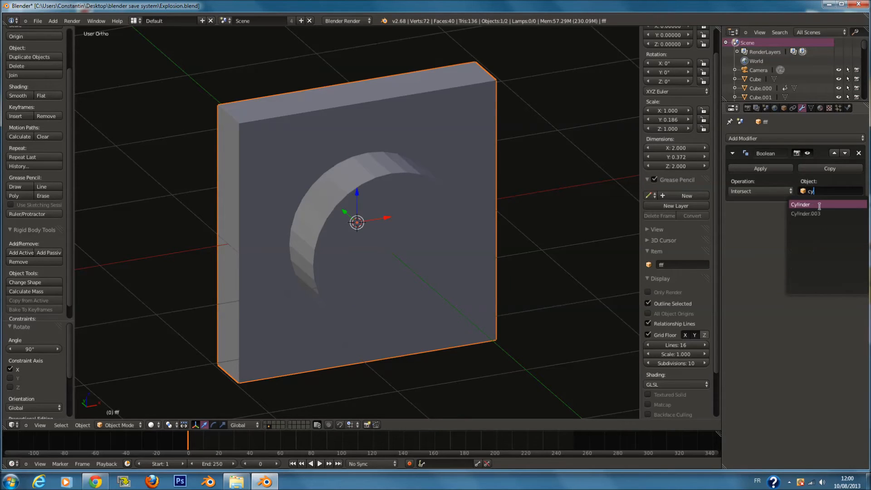
click(799, 204)
Set the slab's Boolean operation to Union and apply the modifier.
middle_drag(532, 186, 557, 192)
click(782, 191)
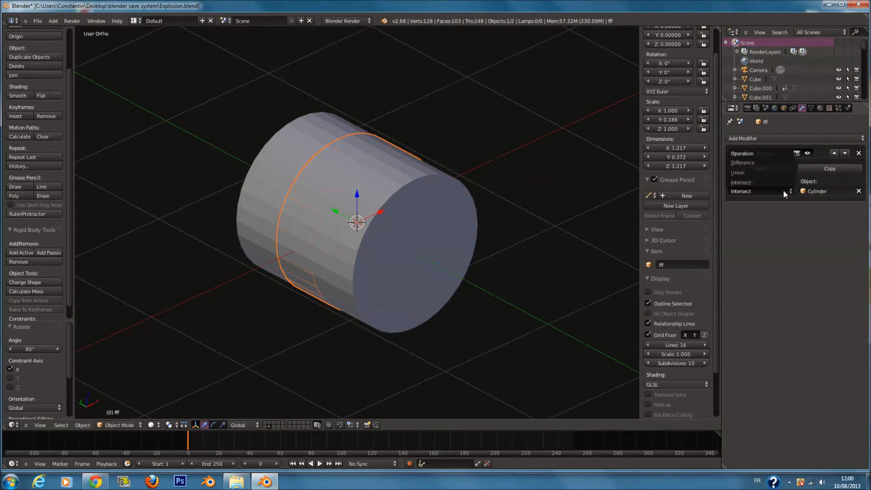
click(766, 172)
key(z)
middle_drag(381, 202, 630, 190)
click(771, 166)
mouse_move(439, 238)
middle_down()
mouse_move(408, 238)
mouse_move(408, 222)
mouse_move(358, 222)
mouse_move(386, 217)
mouse_move(400, 229)
middle_up()
Delete the merged cylinder faces from the slab in Edit Mode, and return to Object Mode.
key(Tab)
key(x)
click(335, 223)
key(z)
key(Tab)
Hide the separate cylinder object, and check the slab's cut-out in wireframe and solid view.
right_click(388, 186)
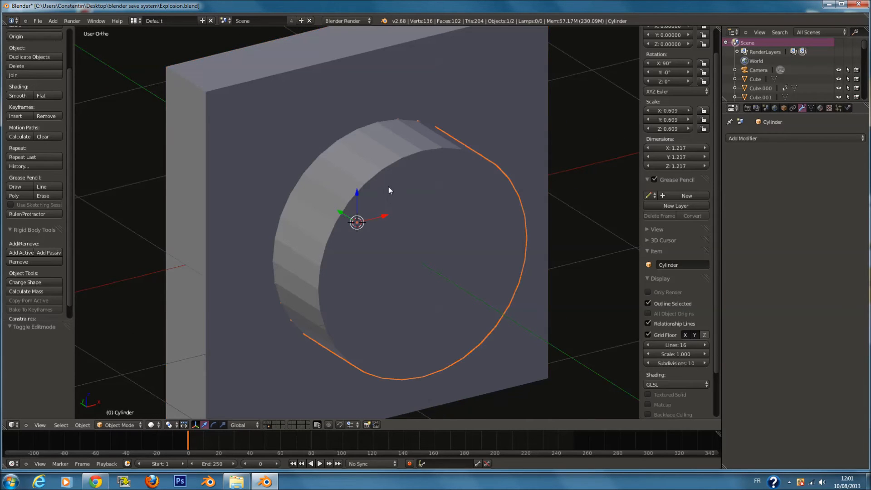
key(h)
middle_drag(388, 186, 309, 204)
scroll(360, 214, down, 3)
key(z)
mouse_move(360, 214)
middle_down()
mouse_move(429, 220)
mouse_move(447, 195)
mouse_move(501, 161)
mouse_move(526, 182)
middle_up()
key(z)
Select the slab and enter Edit Mode to inspect the round hole cut through it.
right_click(447, 195)
middle_drag(467, 236, 363, 266)
scroll(364, 265, up, 1)
key(Tab)
scroll(363, 266, up, 4)
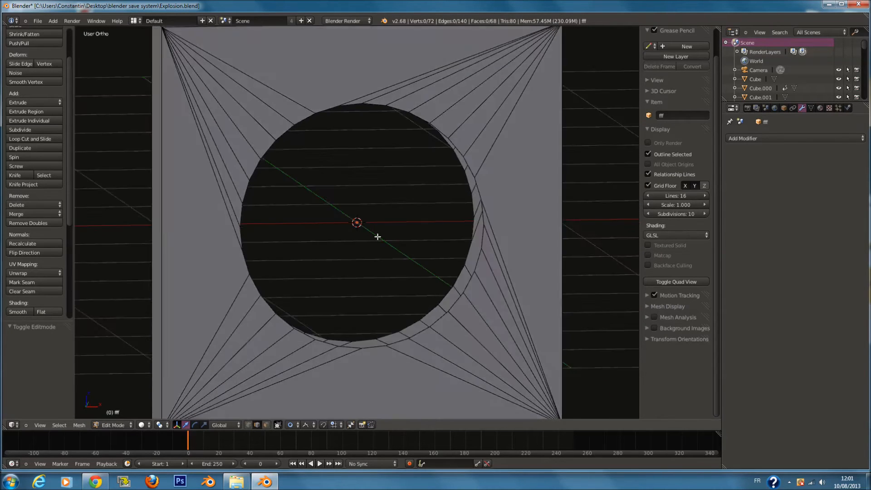
Create faces between matching front and back rim edges along the lower right of the hole's inner wall.
middle_drag(377, 236, 385, 281)
right_click(381, 341)
shift+right_click(360, 321)
key(f)
right_click(410, 336)
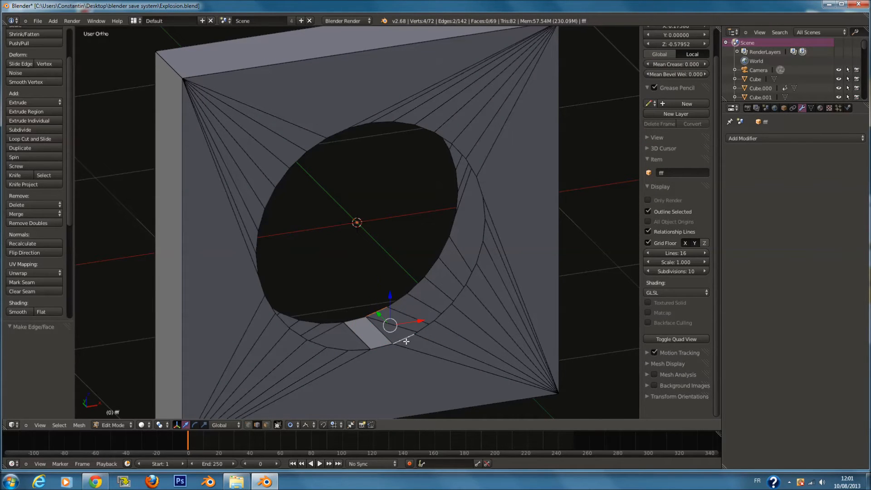
shift+right_click(402, 299)
key(f)
right_click(416, 284)
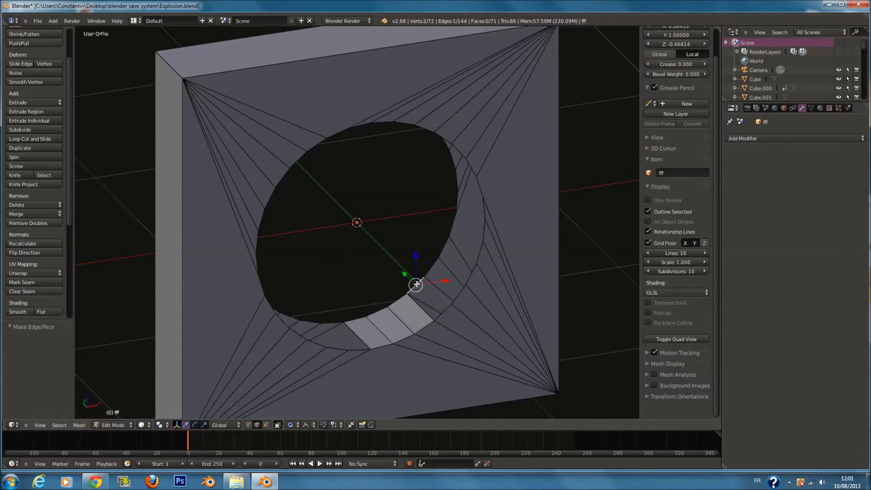
shift+right_click(449, 313)
key(f)
key(f)
Continue filling the hole's inner wall with faces up its right side, joining front and back rim edges.
right_click(438, 241)
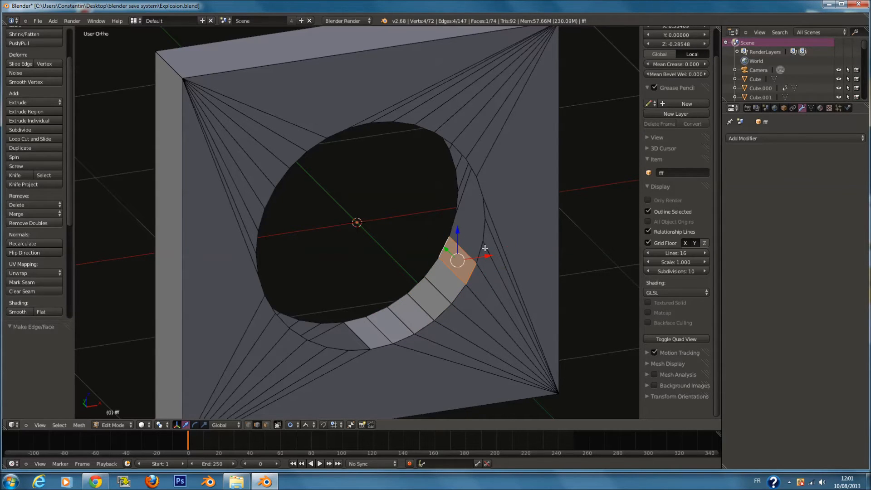
shift+right_click(453, 225)
middle_drag(453, 220, 457, 210)
key(f)
right_drag(469, 226, 433, 210)
right_click(434, 209)
right_click(484, 208)
shift+right_click(453, 189)
key(f)
Fill the upper-right part of the hole's inner wall with faces between the two rims.
middle_drag(453, 189, 460, 154)
right_click(469, 174)
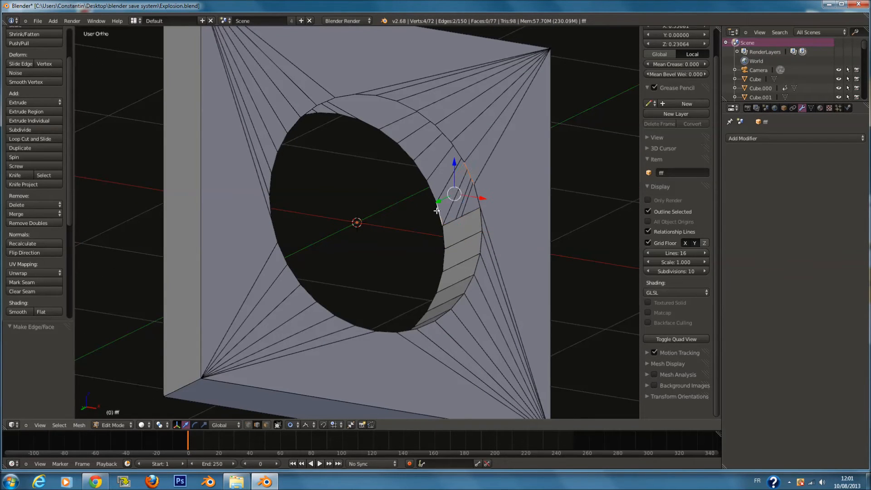
right_click(457, 153)
right_click(444, 131)
right_click(399, 148)
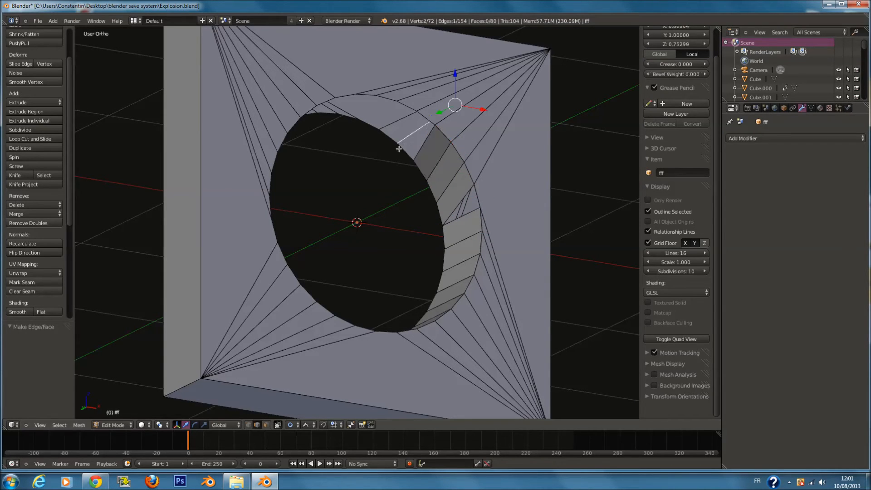
right_click(390, 108)
right_click(391, 98)
shift+right_click(372, 121)
key(f)
View the slab from its other side and fill faces along the unfilled bottom of the hole's inner wall.
middle_drag(371, 121, 297, 162)
right_click(329, 346)
middle_drag(329, 346, 360, 317)
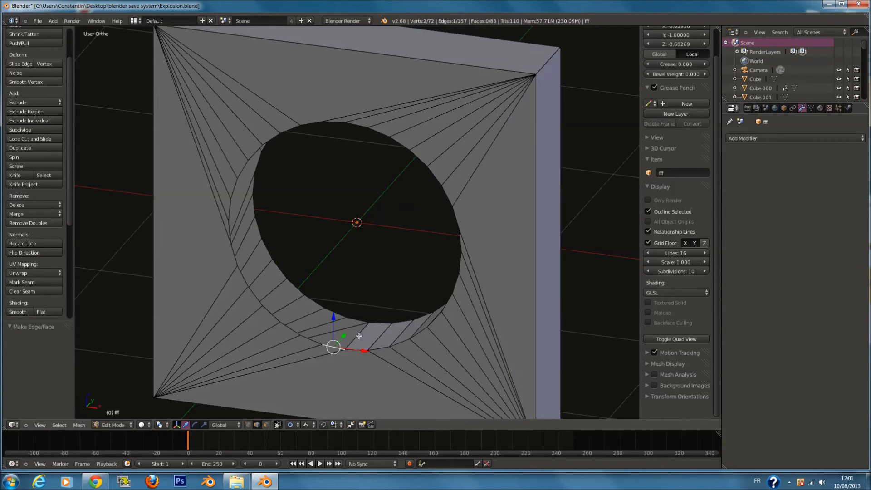
right_click(317, 338)
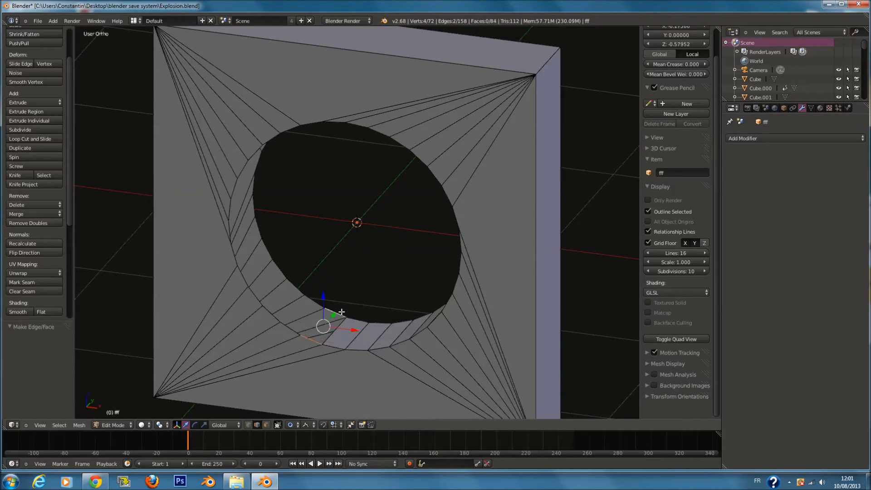
right_click(289, 329)
shift+right_click(316, 303)
key(f)
Extend the row of inner-wall faces from the hole's lower left up to its middle left.
right_click(272, 314)
right_click(256, 299)
right_click(258, 269)
key(f)
middle_drag(263, 269, 253, 268)
right_click(243, 262)
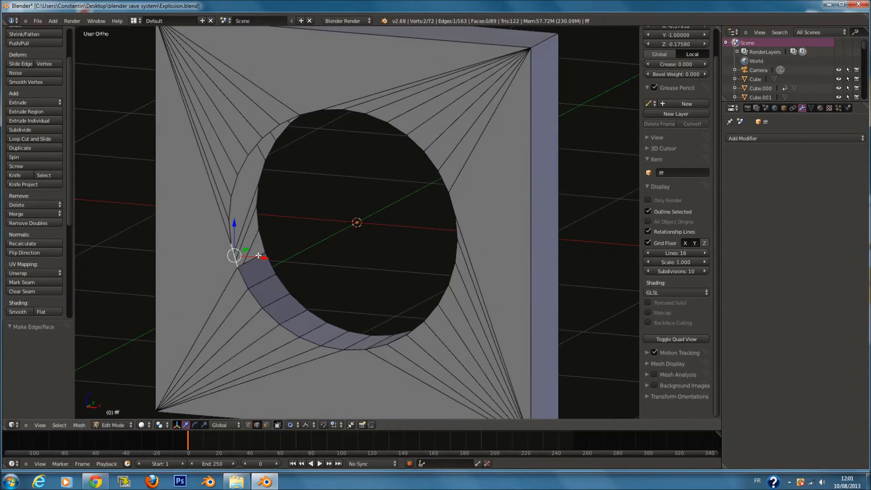
right_click(232, 230)
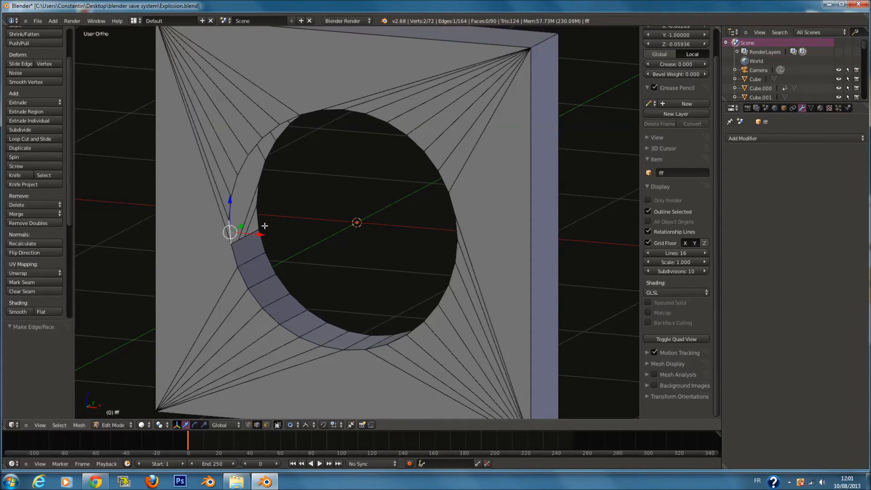
Fill the upper-left section of the hole's inner wall with faces between front and back rim edges.
right_click(233, 206)
right_click(239, 183)
shift+right_click(259, 179)
key(f)
right_click(249, 162)
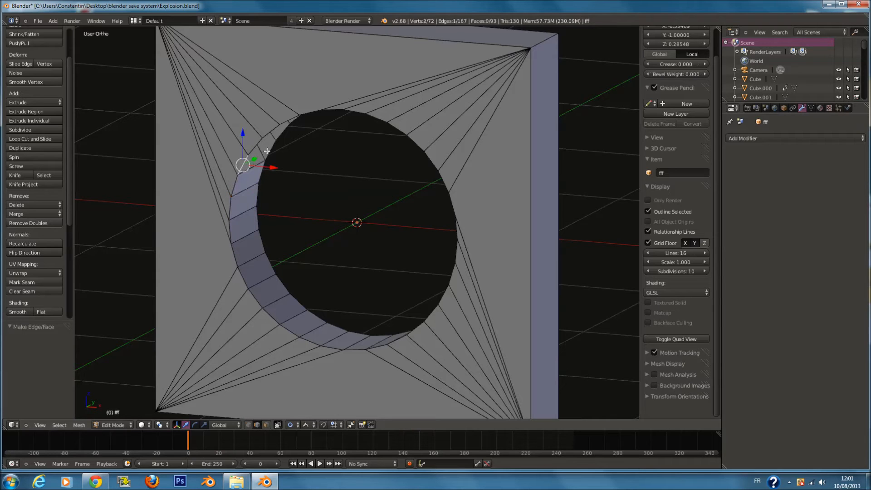
shift+right_click(281, 140)
key(f)
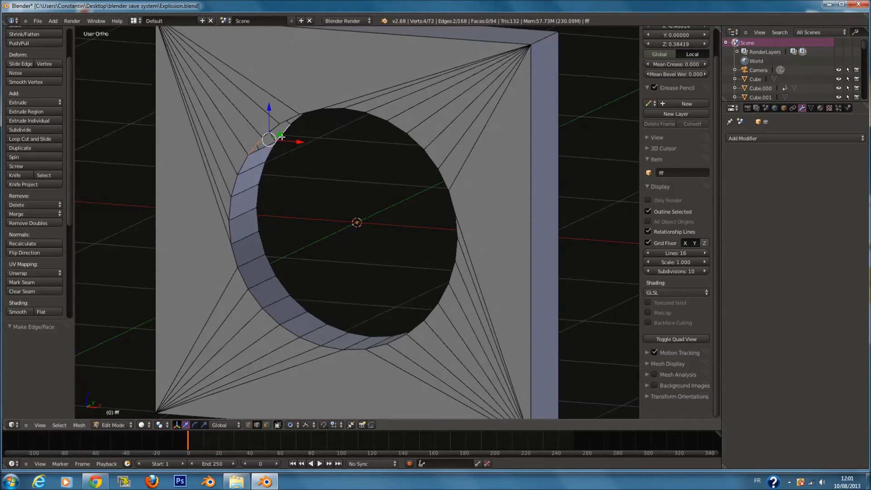
Fill the remaining inner-wall faces across the top of the hole to join the rows from both sides.
middle_drag(281, 140, 291, 123)
right_click(272, 124)
right_click(295, 110)
right_click(319, 106)
mouse_move(349, 99)
middle_down()
mouse_move(377, 103)
mouse_move(346, 87)
middle_up()
right_click(346, 99)
key(f)
right_click(370, 115)
shift+right_click(356, 114)
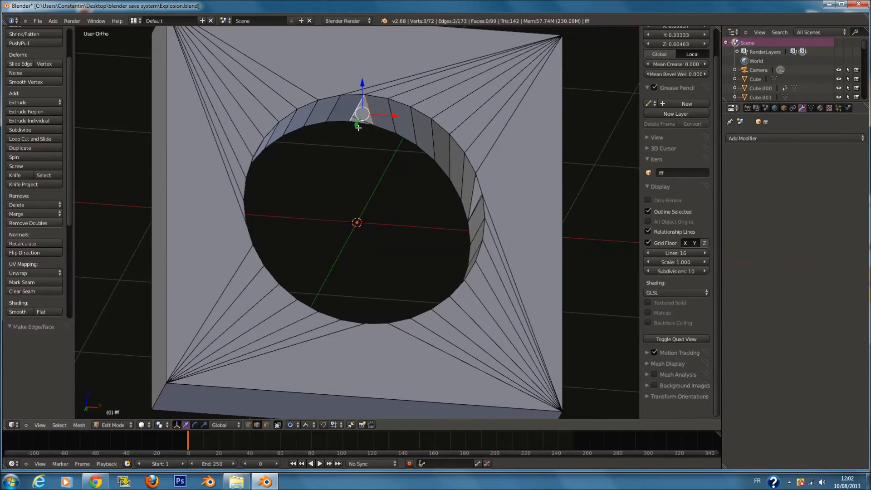
key(f)
Inspect the hole's wall for a missed gap, fill it with a face, and return to Object Mode.
middle_drag(358, 129, 428, 130)
key(Tab)
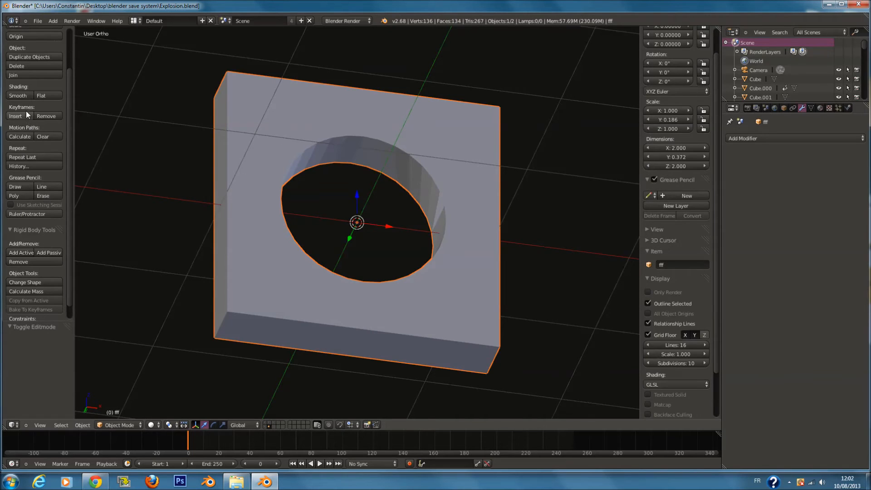
key(Tab)
middle_drag(317, 227, 421, 251)
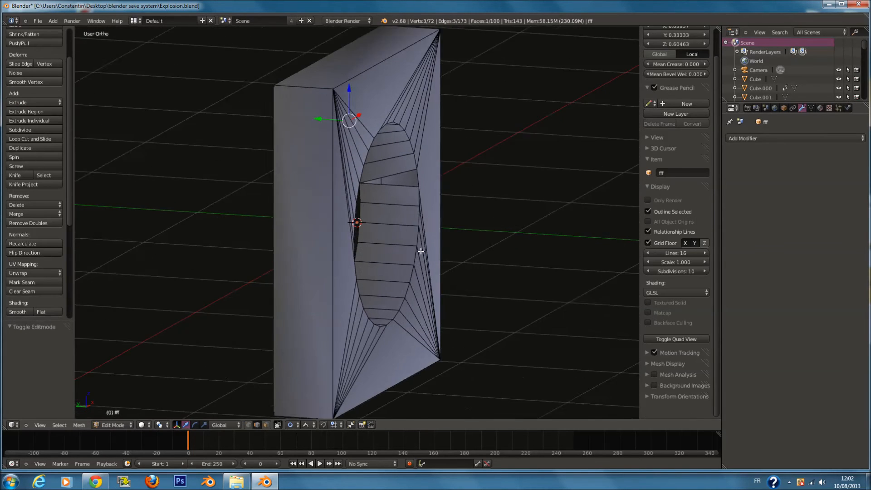
scroll(421, 251, up, 1)
right_click(410, 185)
shift+right_click(428, 168)
key(f)
middle_drag(476, 210, 448, 221)
key(Tab)
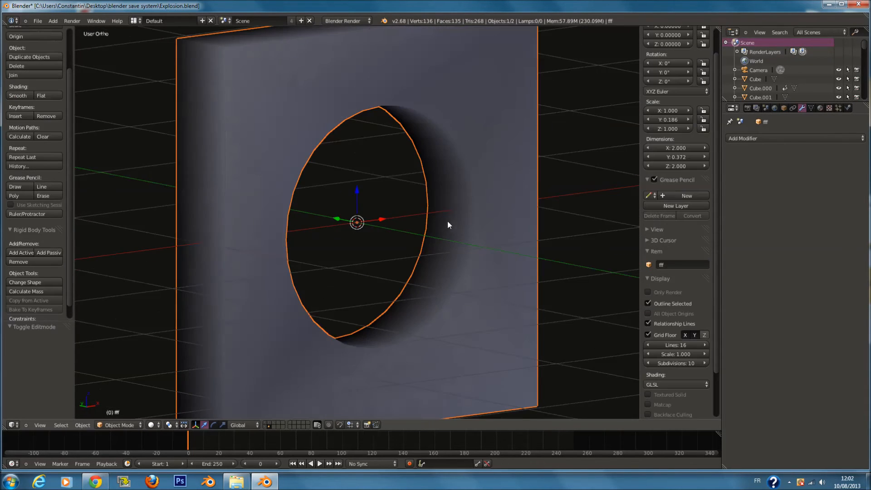
Add an Edge Split modifier to the slab and view it from the front.
click(755, 139)
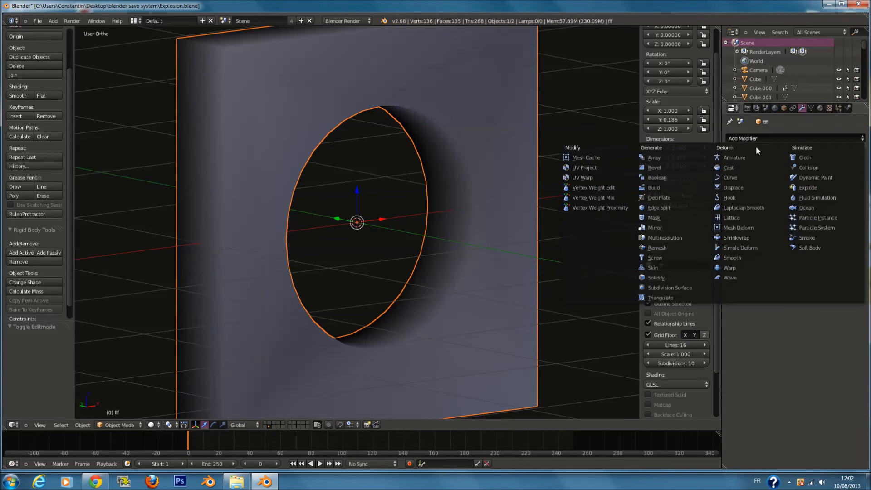
click(682, 209)
scroll(478, 236, down, 4)
key(KP_1)
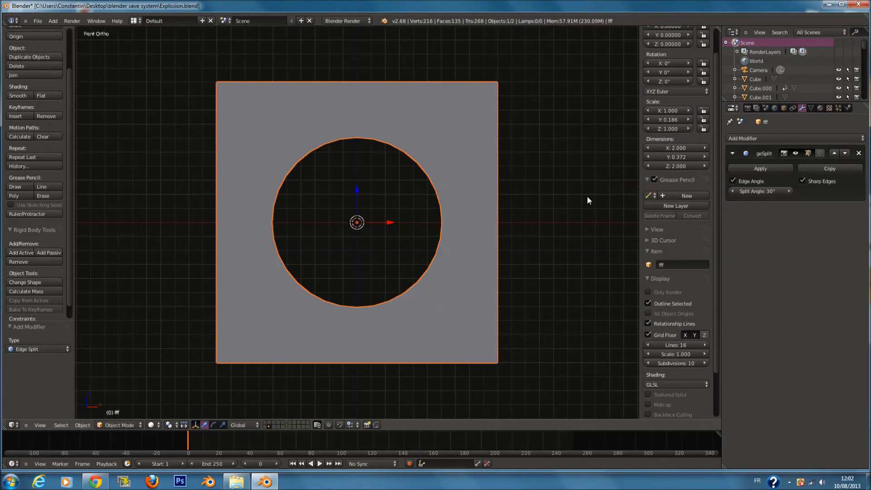
Add an Array modifier to the slab and set its count to 17.
click(738, 139)
click(667, 163)
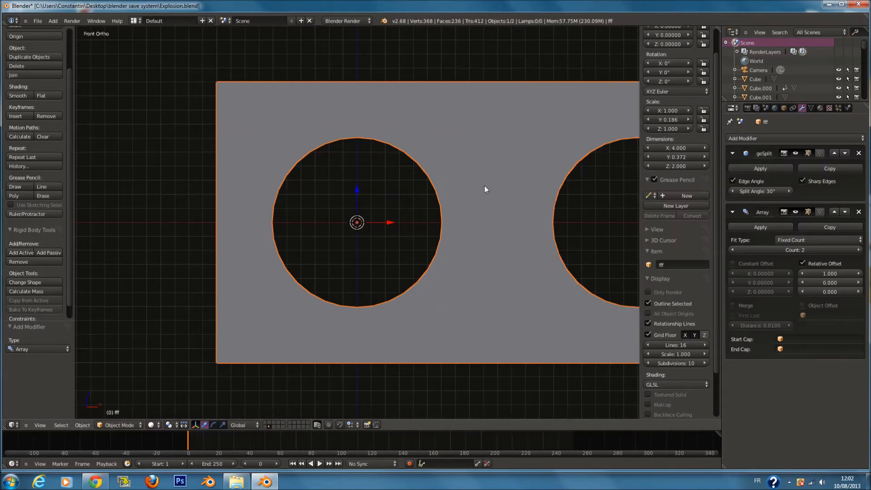
scroll(375, 233, down, 4)
ctrl+scroll(374, 233, up, 5)
drag(779, 252, 816, 255)
scroll(461, 251, down, 5)
scroll(462, 251, down, 3)
ctrl+scroll(566, 239, up, 3)
scroll(551, 292, up, 3)
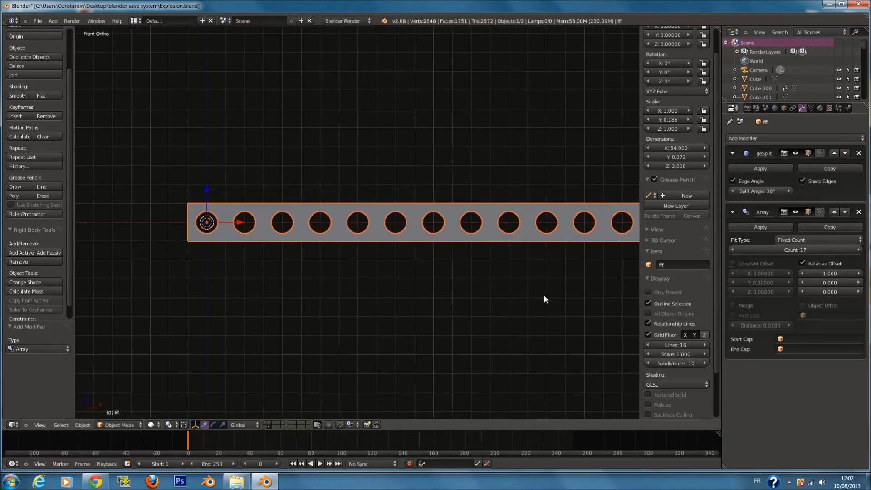
Disable proportional editing in the slab's Edit Mode, and return to Object Mode.
key(Tab)
scroll(347, 306, up, 1)
key(s)
right_click(298, 321)
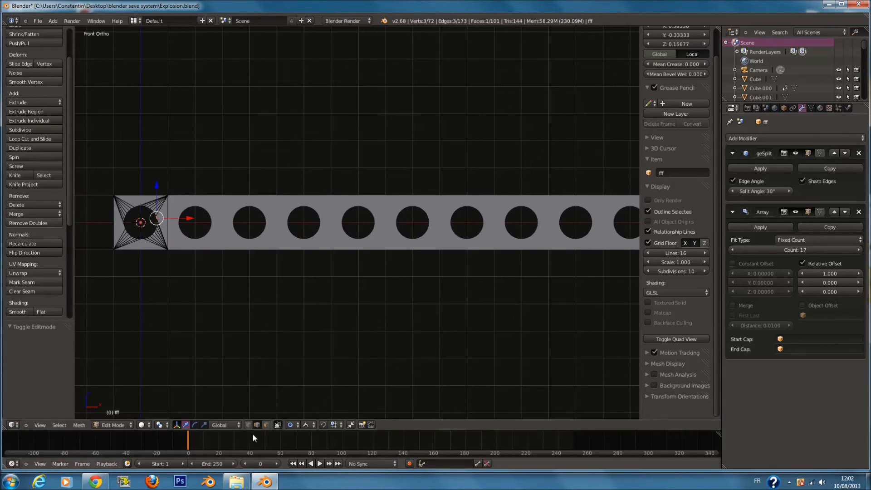
click(291, 426)
click(298, 415)
scroll(363, 313, down, 3)
key(Tab)
Apply the Array modifier, and show the slab row in wireframe front view in Edit Mode with nothing selected.
middle_drag(384, 291, 559, 298)
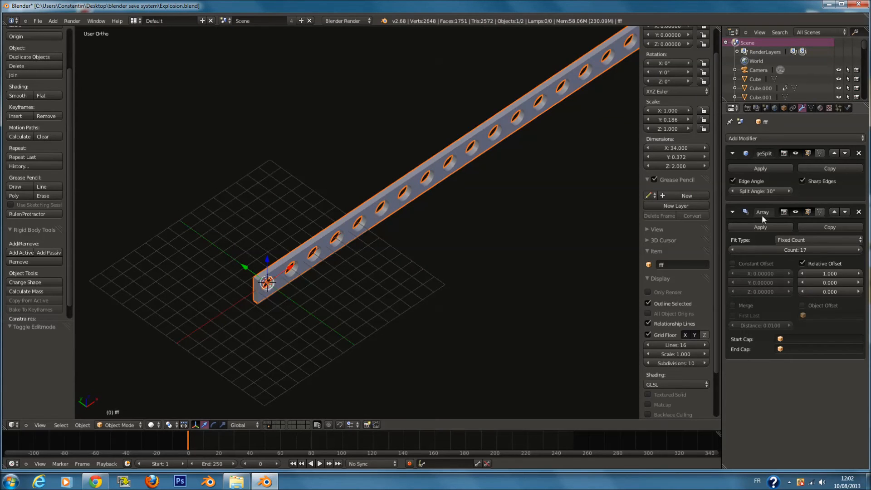
click(759, 227)
key(KP_1)
key(Tab)
key(KP_Decimal)
key(z)
ctrl+scroll(427, 246, down, 4)
key(a)
Set proportional editing to Connected with Smooth falloff.
click(280, 426)
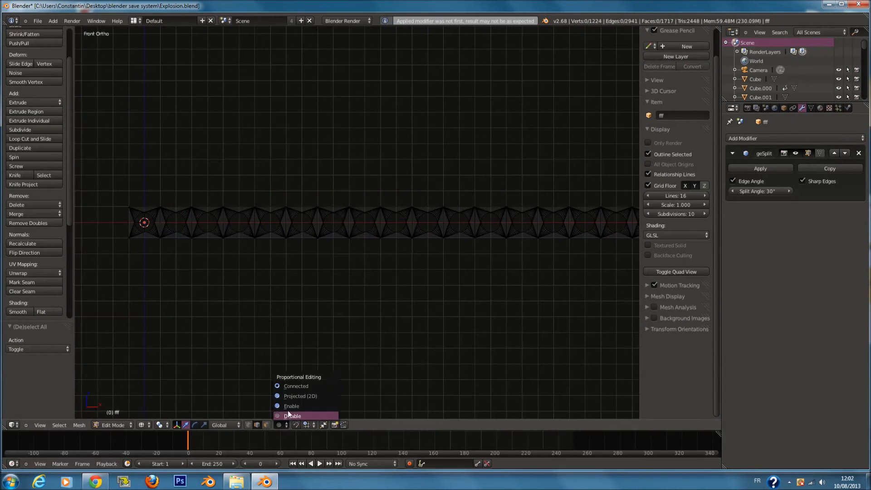
click(297, 387)
click(298, 427)
click(298, 417)
Circle-select about three segments near the row's left part and move them slightly with a wider proportional influence.
key(c)
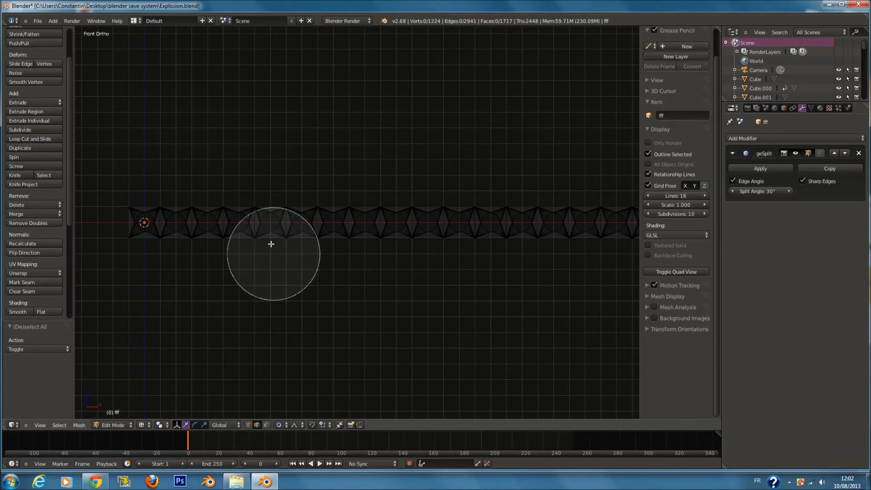
scroll(270, 242, down, 1)
click(271, 243)
right_click(271, 243)
key(g)
scroll(310, 277, up, 6)
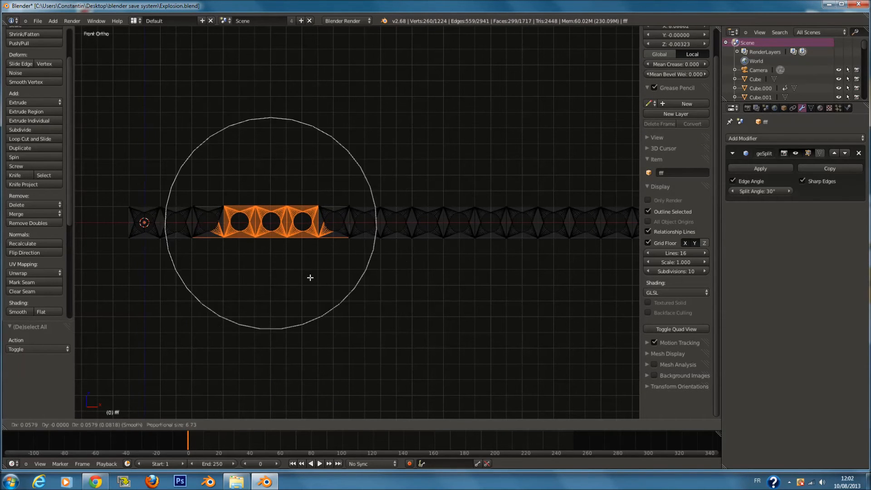
click(304, 409)
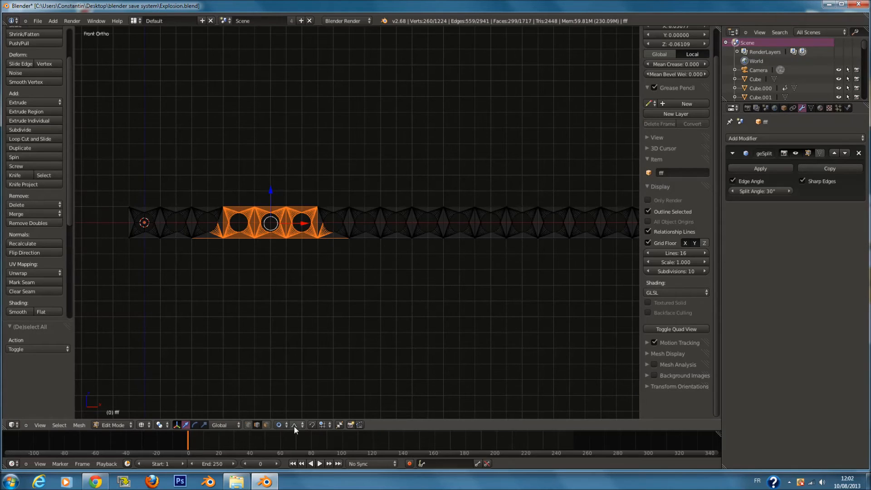
Try moving a smaller circle-selected group of segments along Z with the proportional falloff set to Random.
click(312, 356)
key(a)
key(c)
scroll(272, 212, up, 4)
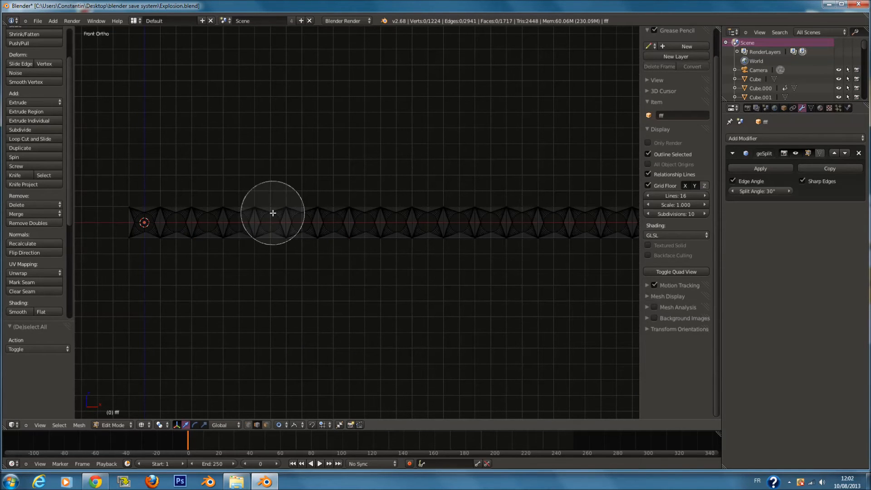
click(273, 222)
right_click(273, 229)
key(g)
key(z)
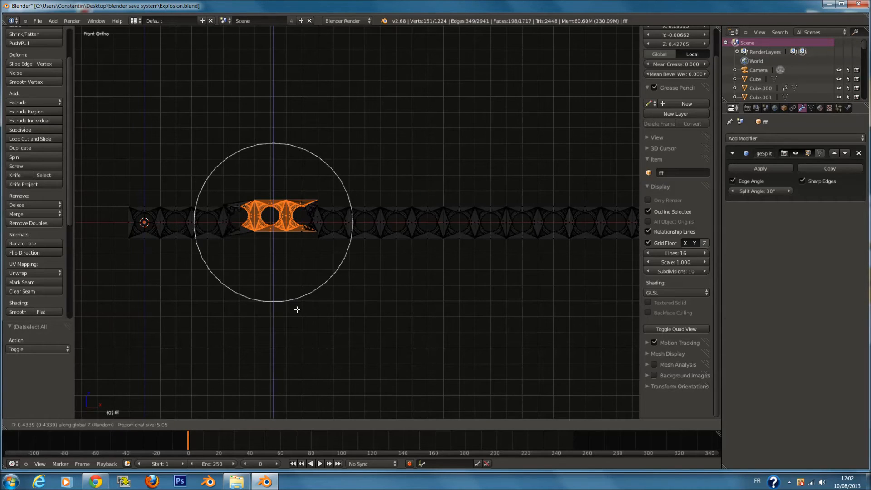
right_click(297, 309)
Set the falloff back to Smooth and try moving the selected segments with different proportional influence sizes.
click(307, 414)
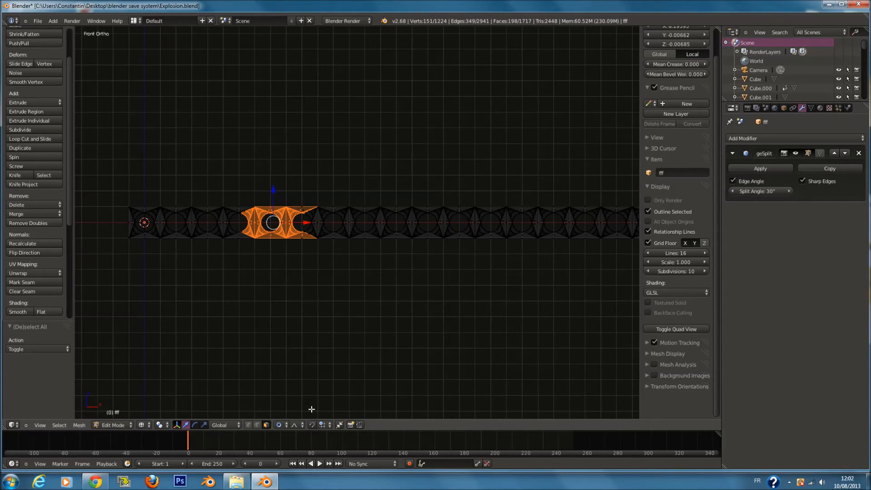
key(g)
key(z)
scroll(331, 328, down, 4)
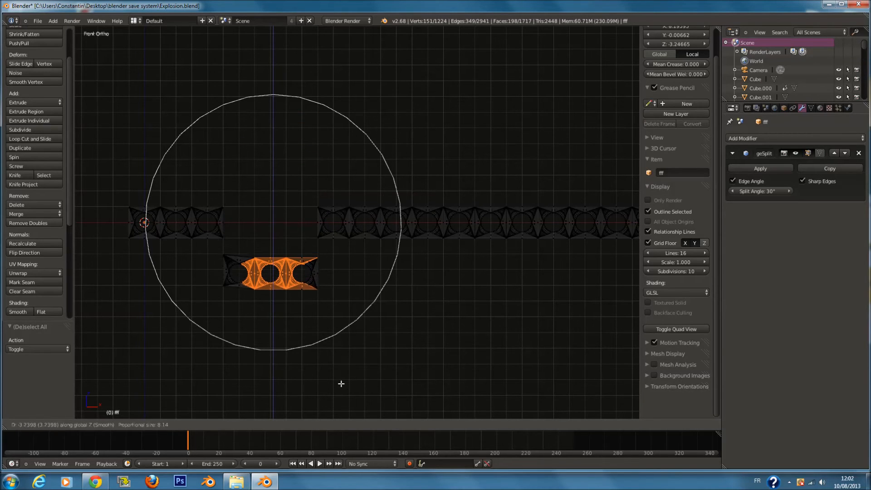
right_click(338, 342)
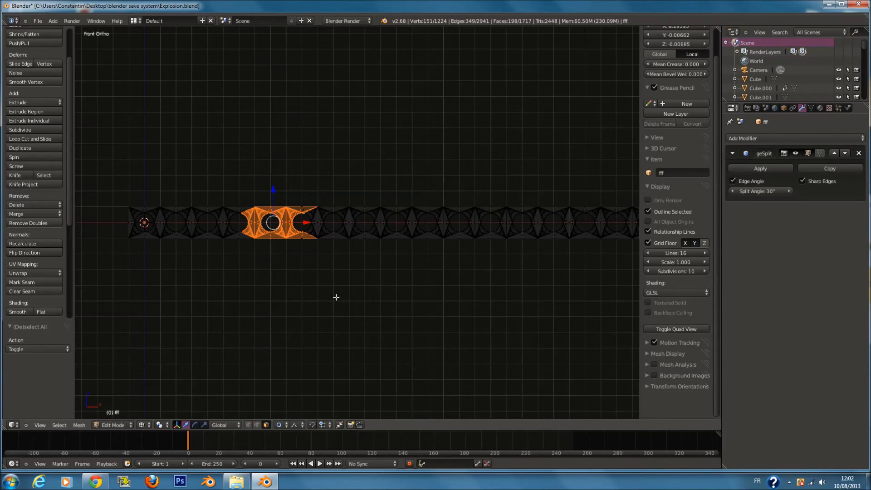
key(g)
scroll(335, 296, up, 14)
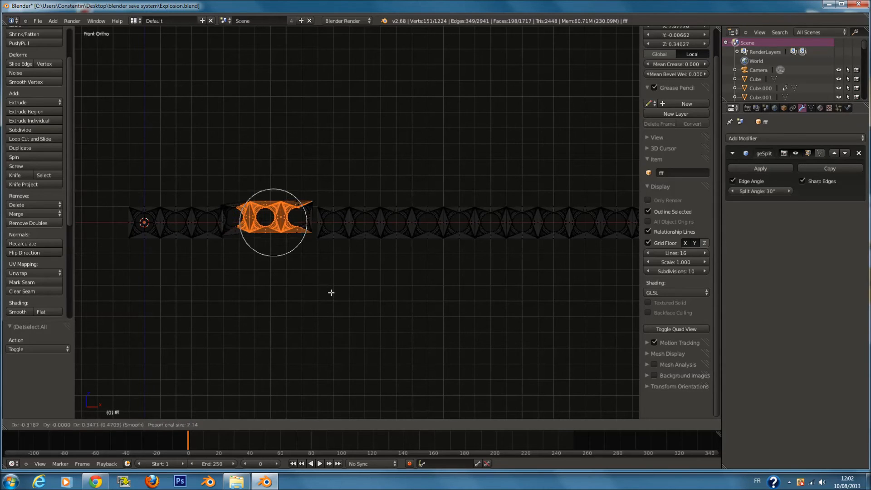
right_click(352, 293)
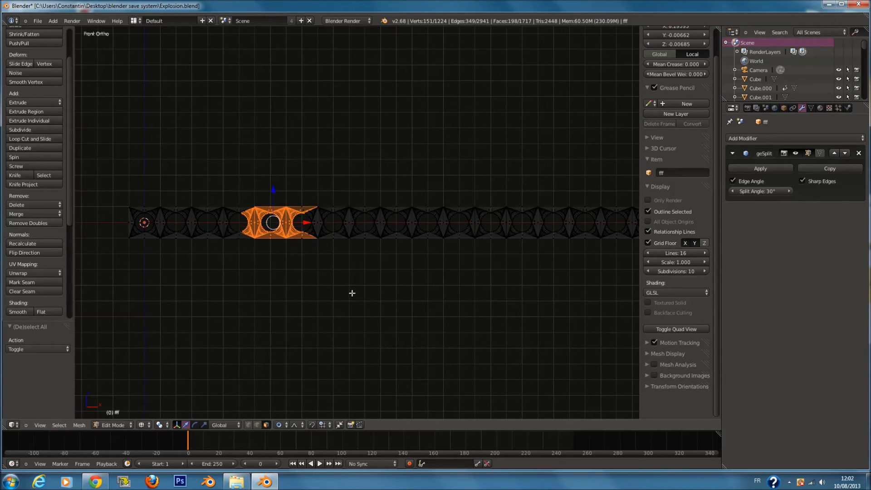
Clear the selection, circle-select the two segments at the row's left end, and try rotating them.
key(a)
scroll(362, 311, down, 4)
ctrl+scroll(362, 311, up, 4)
scroll(344, 278, up, 3)
ctrl+scroll(344, 278, down, 8)
key(a)
key(a)
key(c)
scroll(197, 222, down, 5)
right_click(200, 233)
key(c)
click(206, 233)
right_click(214, 230)
key(r)
right_click(382, 237)
Rotate the selected left-end segments by -6.767° with proportional editing.
ctrl+scroll(358, 257, down, 2)
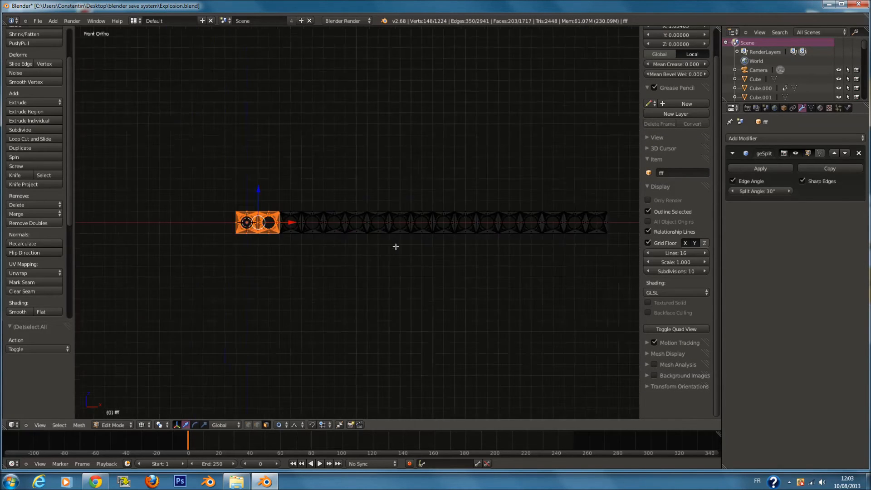
scroll(358, 256, up, 2)
key(r)
scroll(435, 211, down, 1)
scroll(435, 211, down, 2)
click(435, 211)
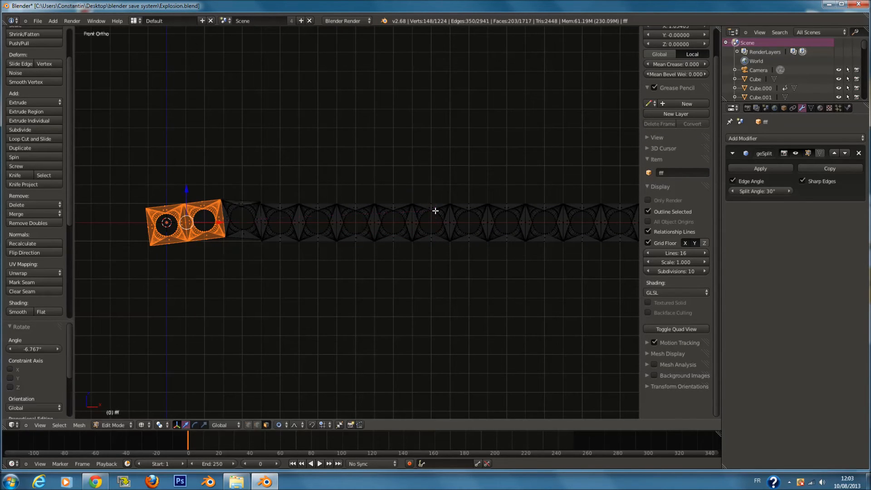
Clear the selection, circle-select the segments at the row's right end, and try moving them.
ctrl+scroll(440, 218, up, 6)
scroll(439, 217, down, 2)
key(a)
key(c)
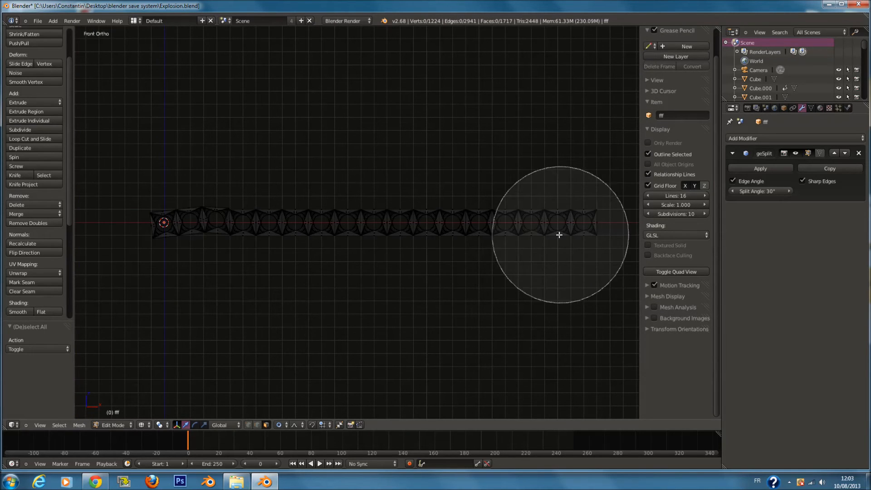
drag(579, 237, 564, 233)
right_click(563, 233)
key(r)
scroll(562, 243, down, 3)
right_click(563, 245)
key(g)
click(566, 251)
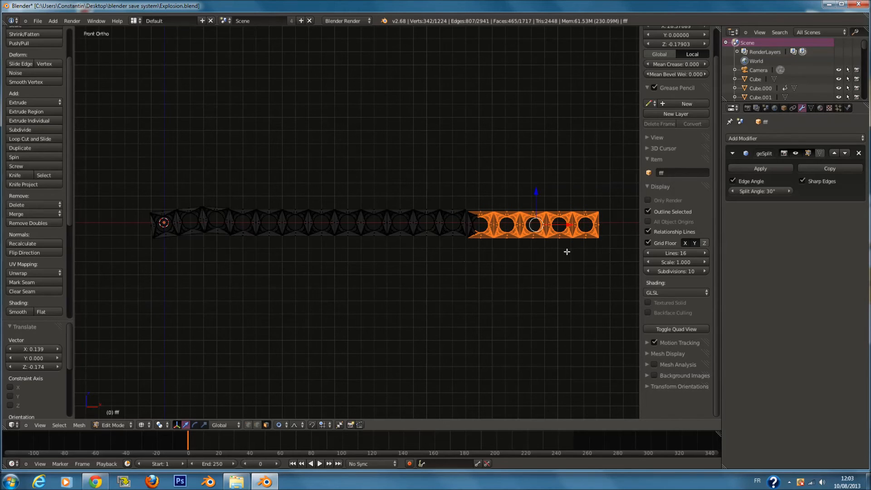
key(ctrl+z)
Try rotating the right-end segments, then a smaller circle-selected group there, with different proportional influence sizes.
key(r)
right_click(596, 253)
key(a)
key(c)
click(583, 228)
right_click(584, 227)
key(r)
right_click(584, 227)
key(a)
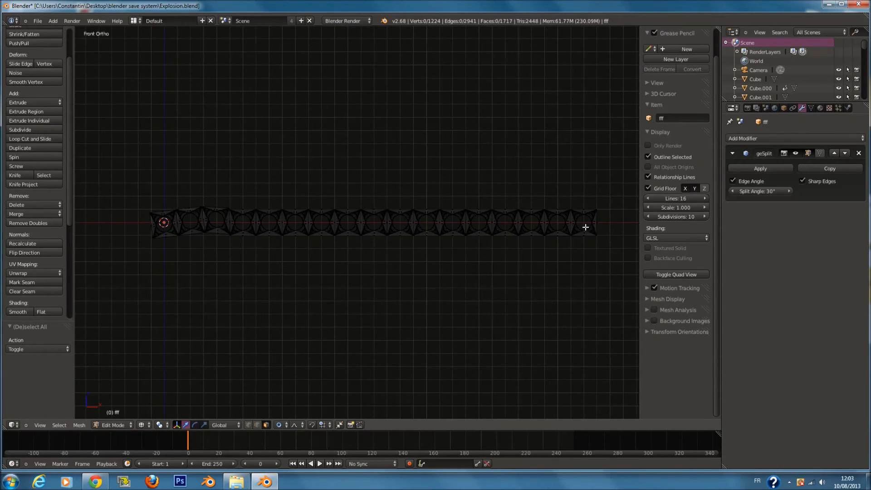
key(c)
click(591, 224)
right_click(591, 224)
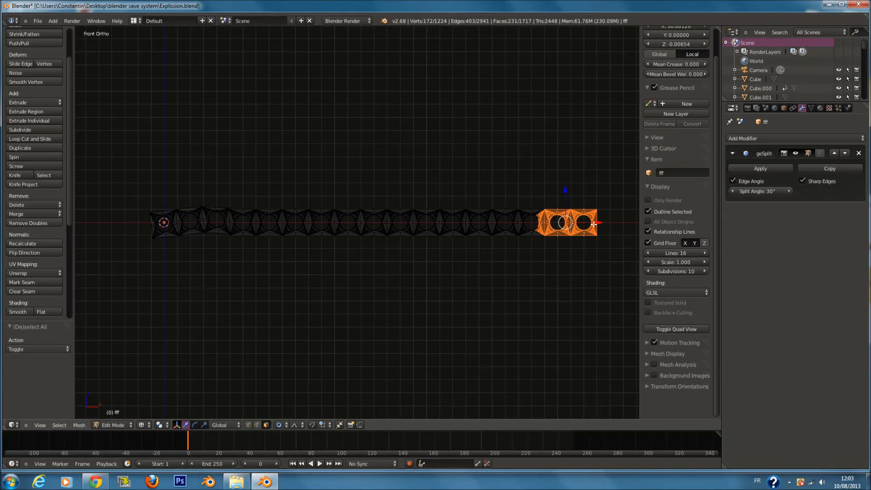
key(r)
scroll(593, 227, up, 3)
scroll(593, 225, up, 1)
right_click(593, 223)
Circle-select a group of segments in the middle of the row and try moving it along Z.
key(a)
key(c)
click(395, 210)
right_click(395, 211)
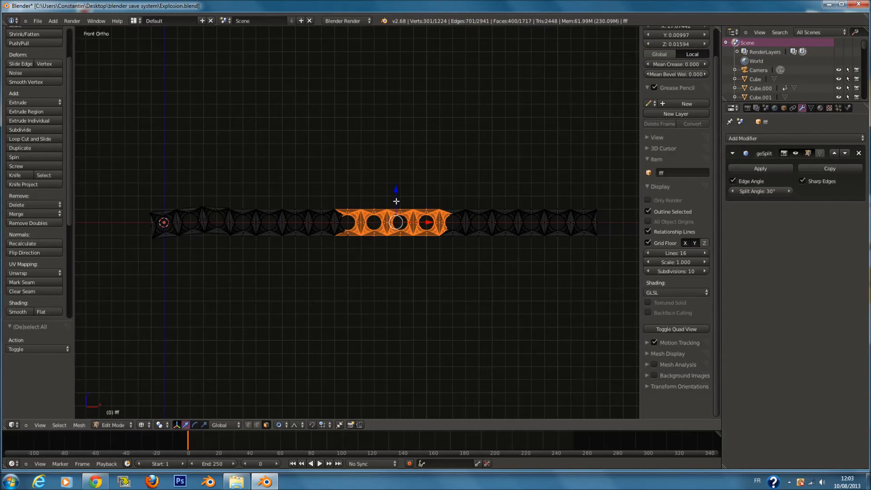
key(g)
key(z)
scroll(397, 209, down, 7)
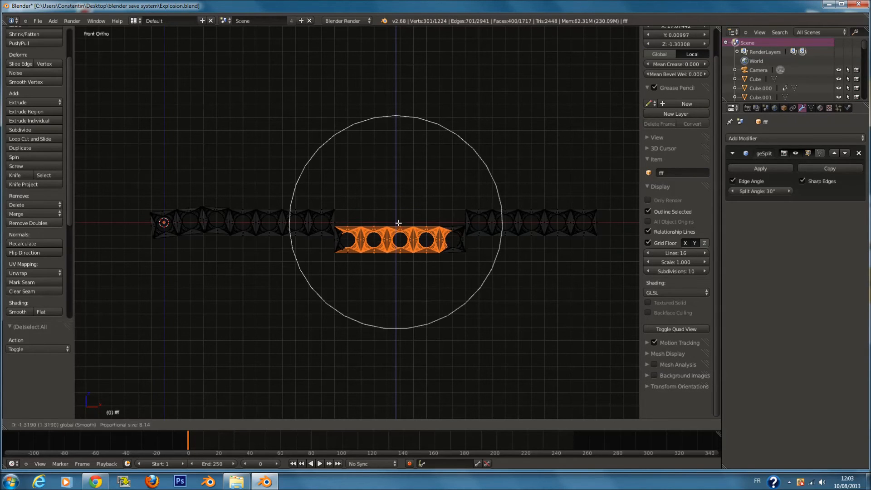
click(398, 200)
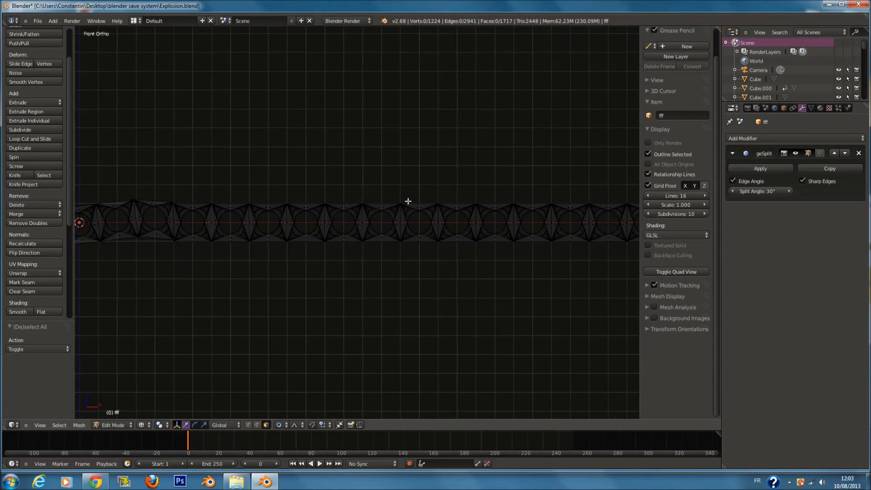
Circle-select one segment in the middle of the row and move it slightly with proportional editing.
scroll(408, 200, up, 5)
key(c)
drag(429, 193, 430, 249)
right_click(430, 248)
scroll(428, 247, down, 3)
scroll(405, 178, up, 2)
key(a)
key(c)
drag(400, 171, 406, 272)
right_click(408, 272)
key(g)
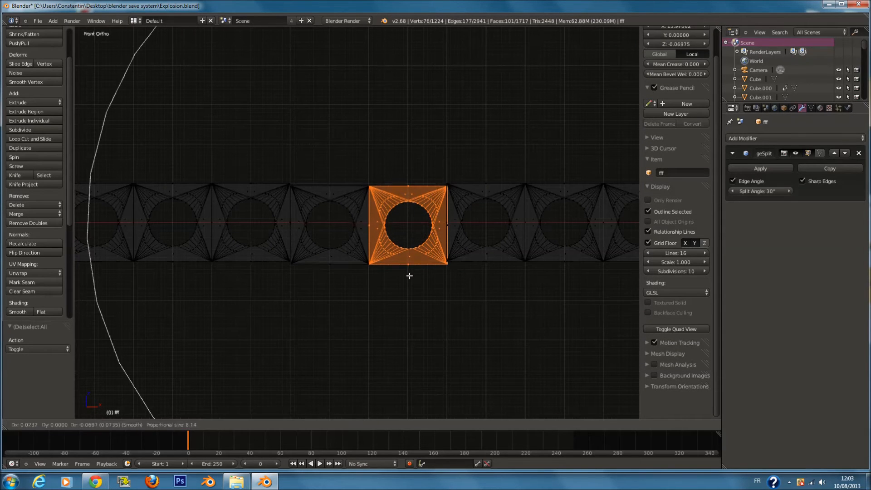
click(405, 267)
scroll(400, 267, down, 5)
key(Tab)
middle_drag(400, 268, 506, 301)
From the top view, circle-select segments toward the row's right end and rotate them about the X axis.
key(Tab)
key(KP_7)
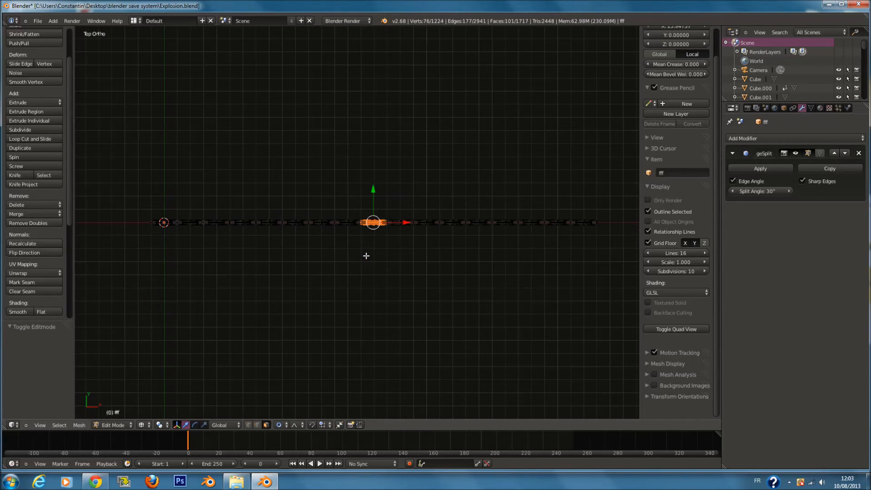
key(a)
key(c)
drag(476, 231, 561, 240)
key(Escape)
key(r)
key(y)
key(Escape)
key(r)
key(x)
click(539, 245)
Circle-select faces around the middle of the row and rotate them about the Z axis.
mouse_move(538, 244)
middle_down()
mouse_move(500, 190)
mouse_move(483, 196)
middle_up()
key(a)
scroll(435, 213, up, 3)
key(c)
drag(305, 189, 340, 202)
key(Escape)
key(z)
key(r)
key(z)
click(469, 212)
key(Tab)
key(z)
scroll(480, 259, down, 2)
mouse_move(479, 259)
middle_down()
mouse_move(393, 239)
mouse_move(393, 260)
mouse_move(316, 246)
middle_up()
key(Tab)
scroll(317, 246, up, 1)
scroll(330, 249, down, 2)
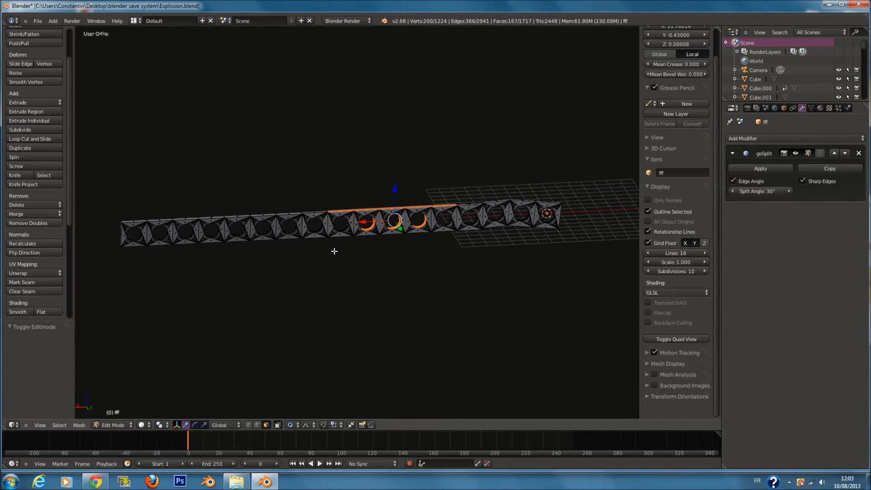
Clear the selection and pick individual vertices scattered along the row in vertex select mode.
key(z)
scroll(334, 250, up, 1)
key(a)
right_click(167, 249)
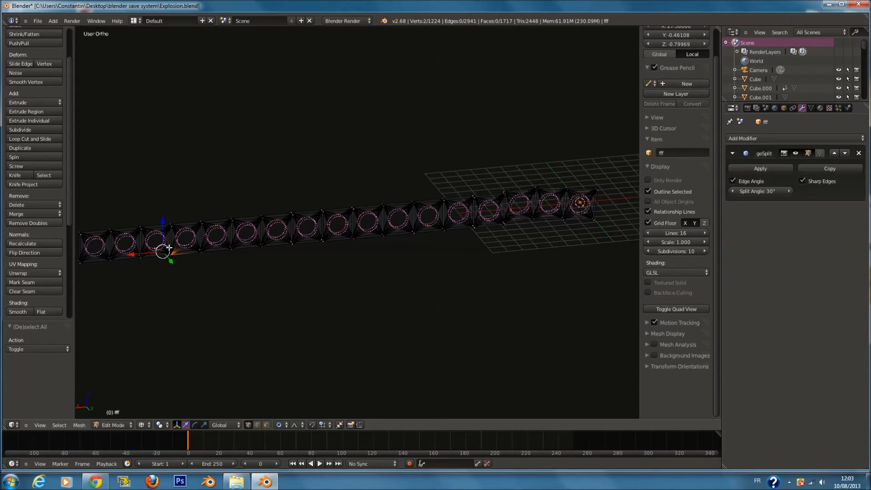
middle_drag(294, 257, 327, 247)
shift+right_click(328, 218)
key(ctrl+z)
key(ctrl+z)
key(ctrl+z)
key(ctrl+z)
key(z)
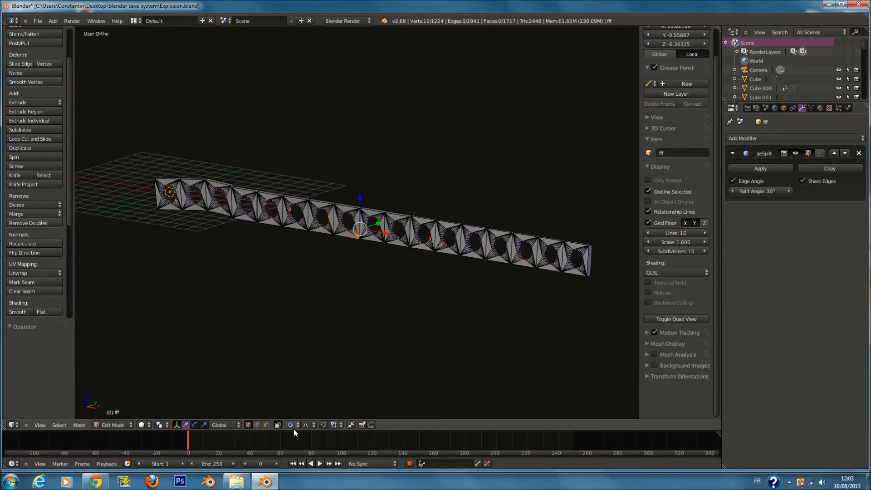
Set the proportional falloff to Random and scale the selected vertices by about 1.03 with an influence size of 6.17.
click(311, 386)
click(307, 424)
click(346, 365)
key(s)
scroll(398, 355, up, 5)
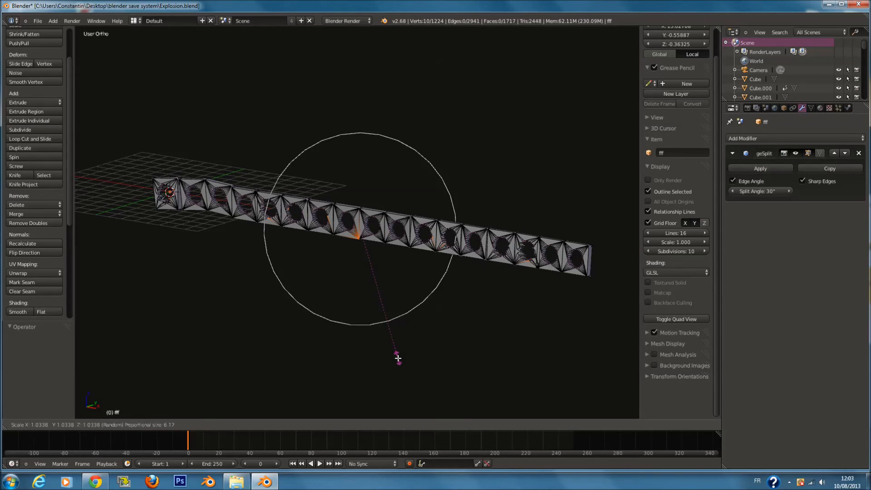
click(398, 356)
Return to Object Mode and apply smooth shading to the row.
key(Tab)
mouse_move(305, 328)
middle_down()
mouse_move(399, 300)
mouse_move(368, 319)
mouse_move(286, 307)
mouse_move(303, 314)
middle_up()
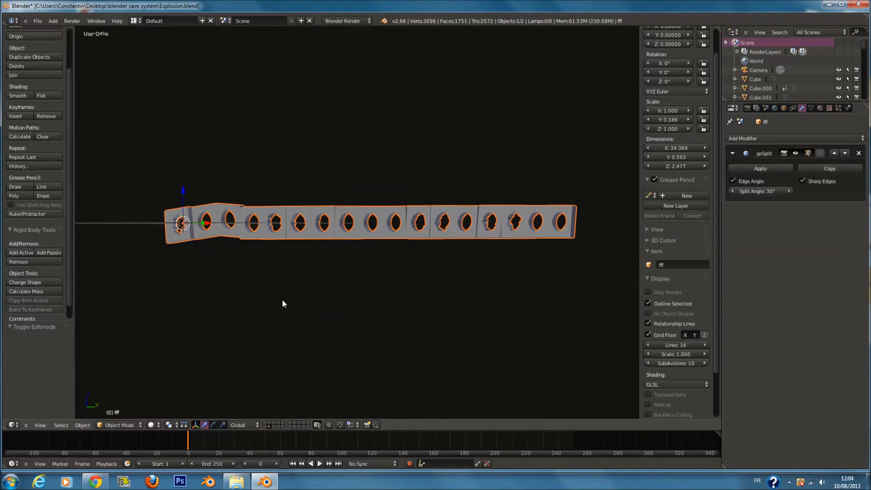
middle_drag(385, 252, 450, 270)
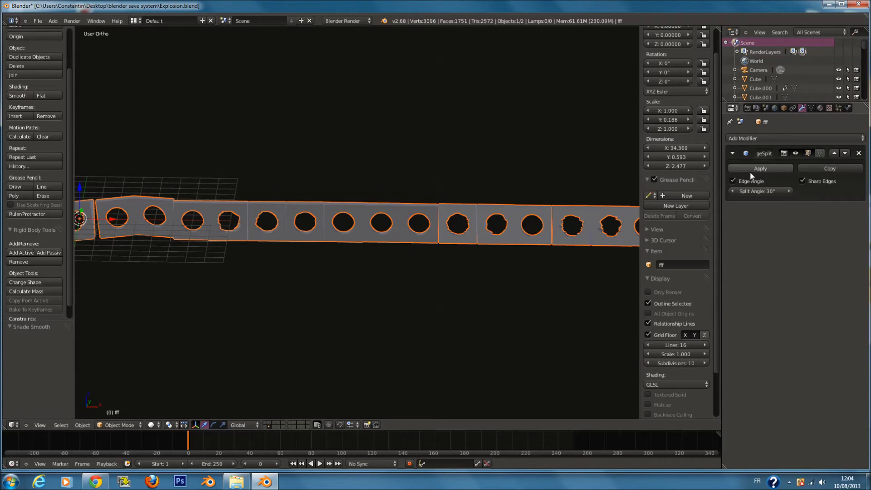
Add a new material named Métal to the row and darken its diffuse colour to grey.
click(819, 108)
click(778, 148)
double_click(762, 150)
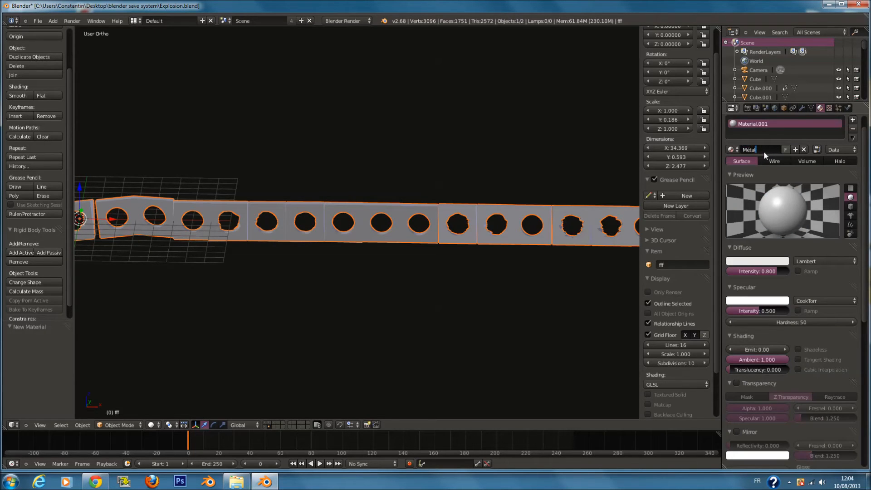
click(768, 262)
drag(783, 165, 782, 181)
Set the Métal material's specular to intensity 1.000, Wardiso shader and slope 0.184, and save the file.
click(825, 300)
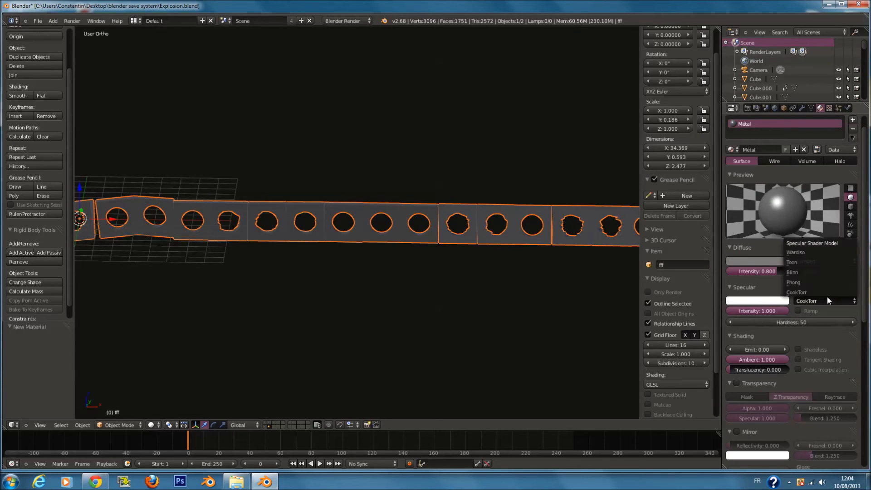
click(820, 254)
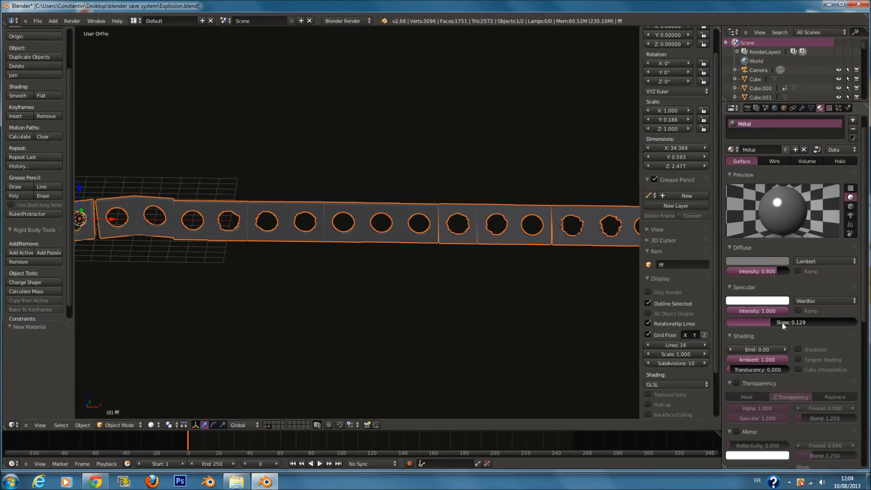
scroll(544, 313, down, 3)
key(a)
middle_drag(459, 299, 453, 290)
key(ctrl+s)
click(453, 289)
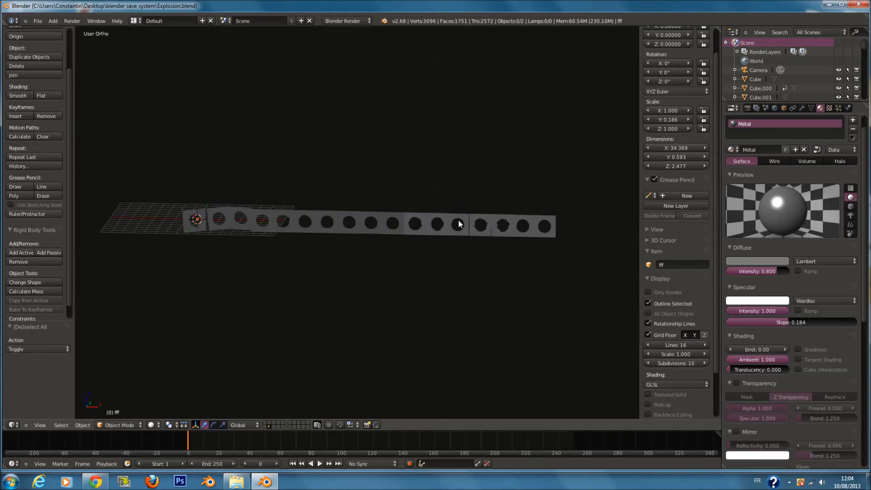
Put the metal row in a new group and name the group Métal.
key(a)
key(ctrl+g)
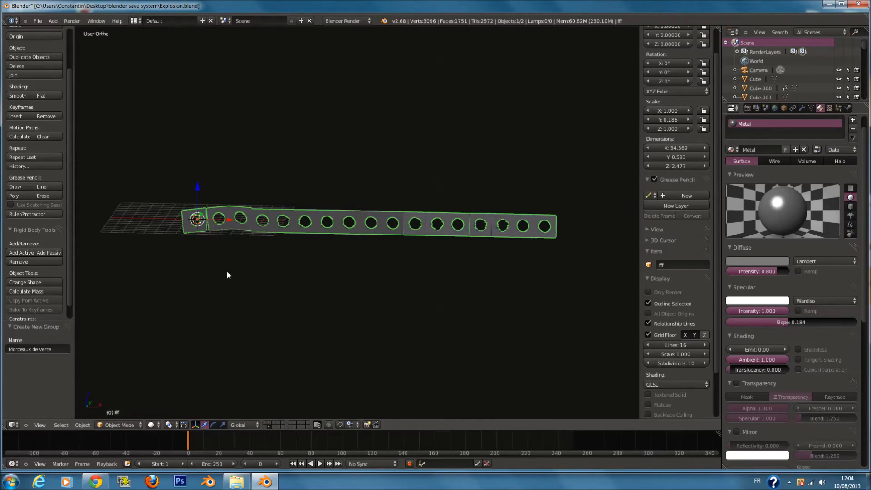
click(49, 349)
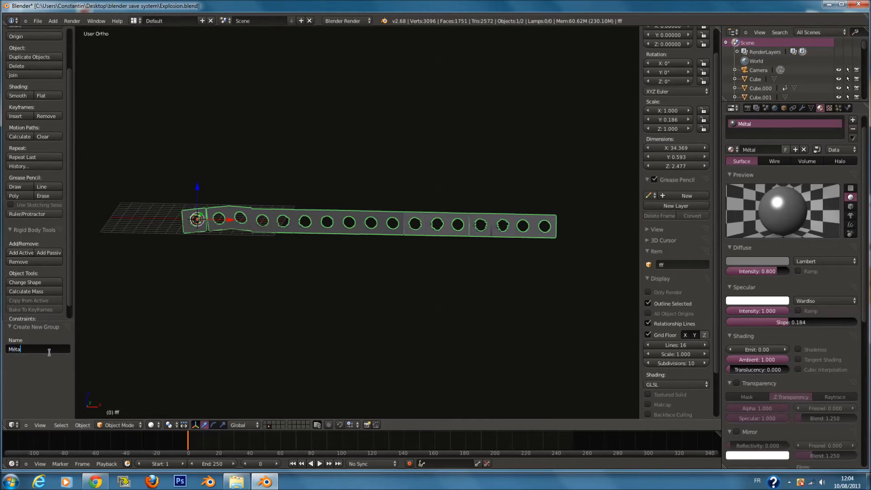
key(a)
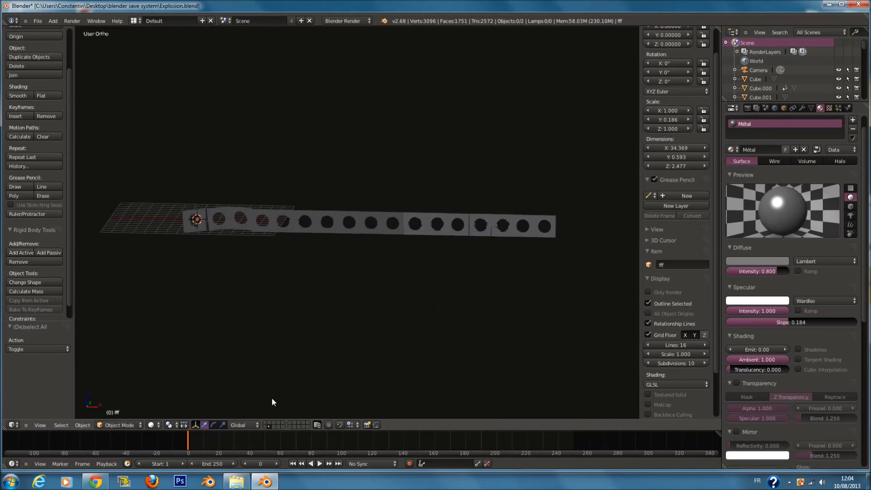
Show the city layer through the camera and add a plane mesh.
click(269, 423)
click(274, 423)
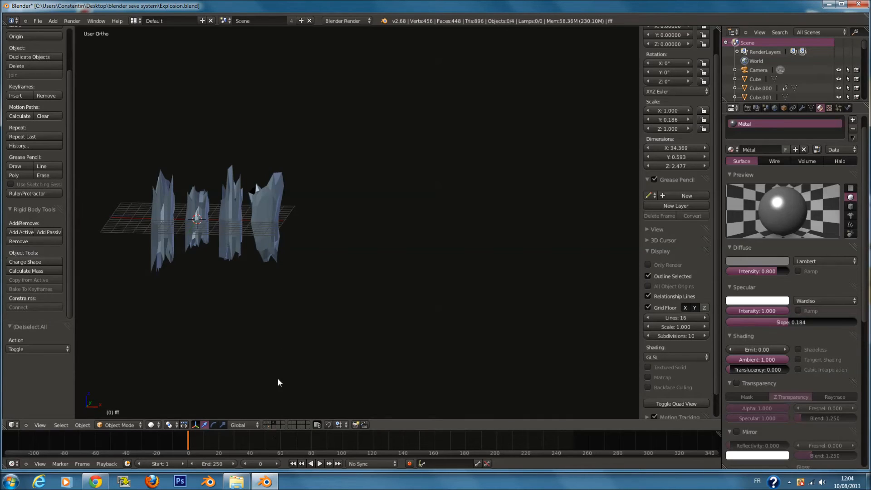
click(265, 423)
key(KP_0)
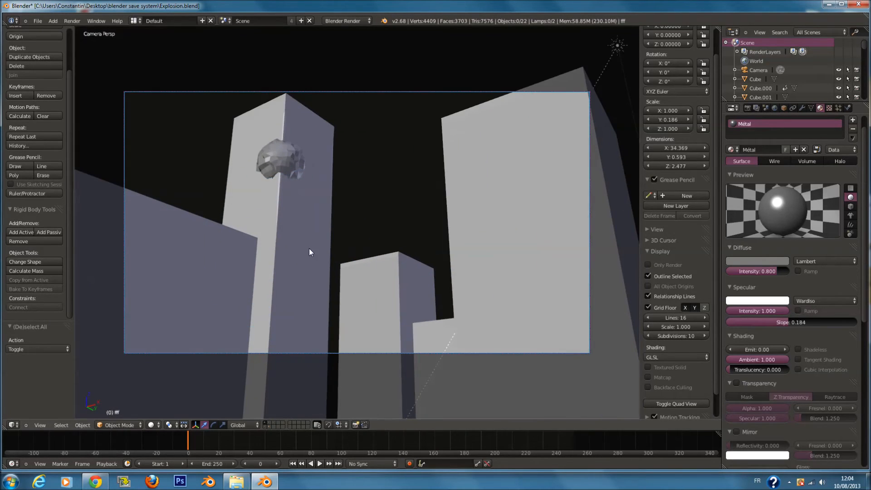
key(shift+a)
mouse_move(324, 202)
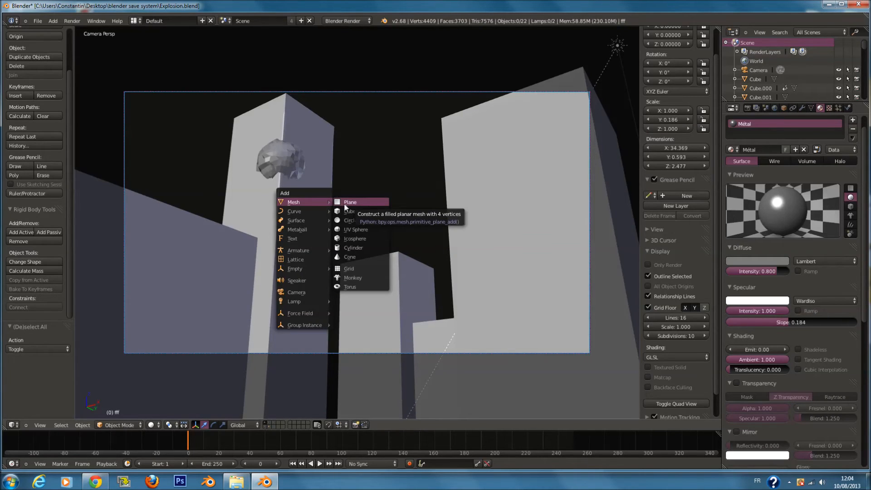
click(348, 203)
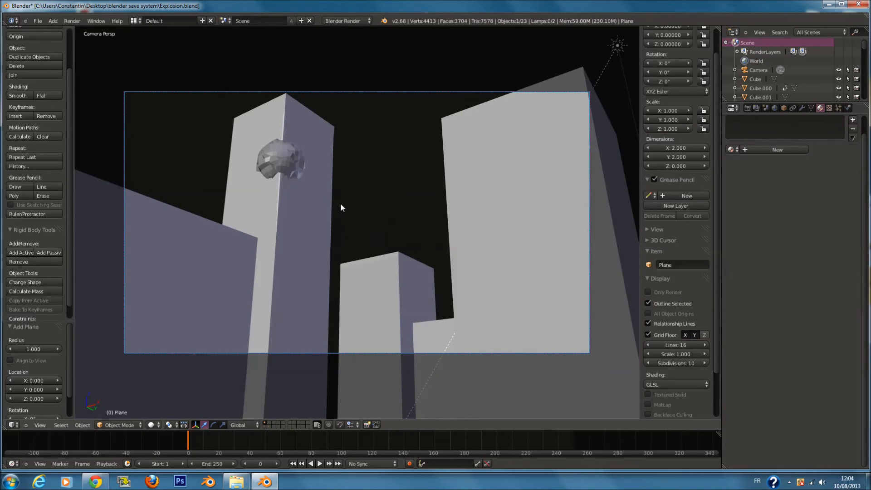
Raise the plane 8.938 along Z to the top of the skyscraper and frame it from above.
key(z)
scroll(349, 296, down, 4)
drag(314, 334, 312, 134)
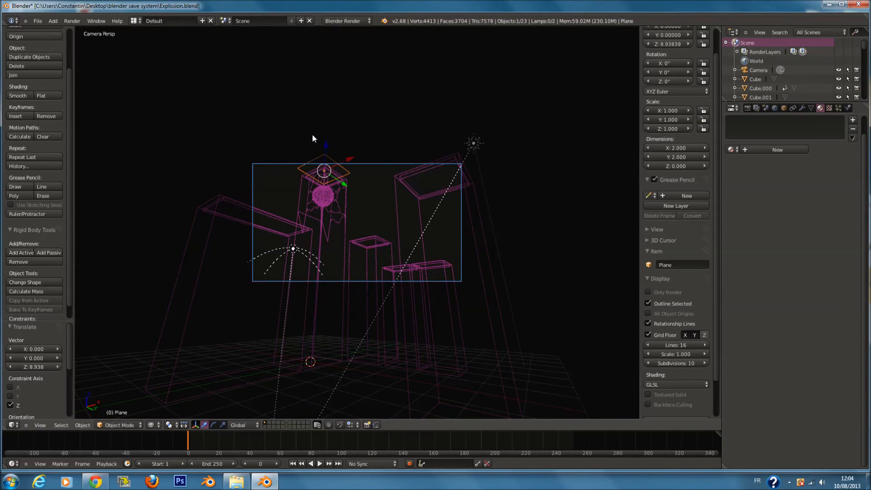
key(KP_7)
key(KP_Decimal)
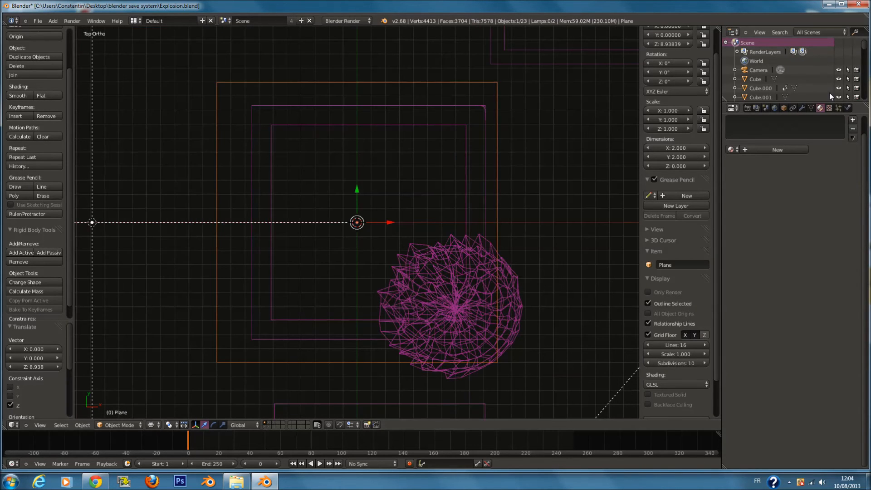
Add a new particle system to the plane.
click(837, 108)
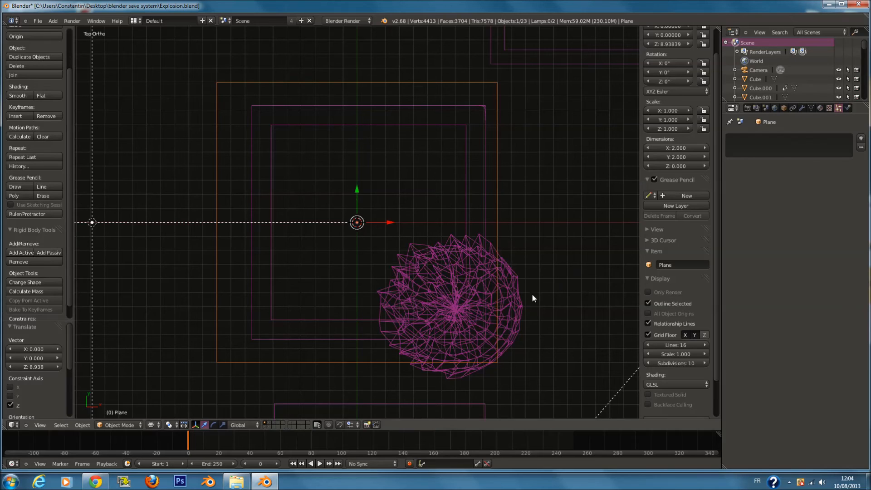
click(861, 139)
ctrl+scroll(500, 276, down, 3)
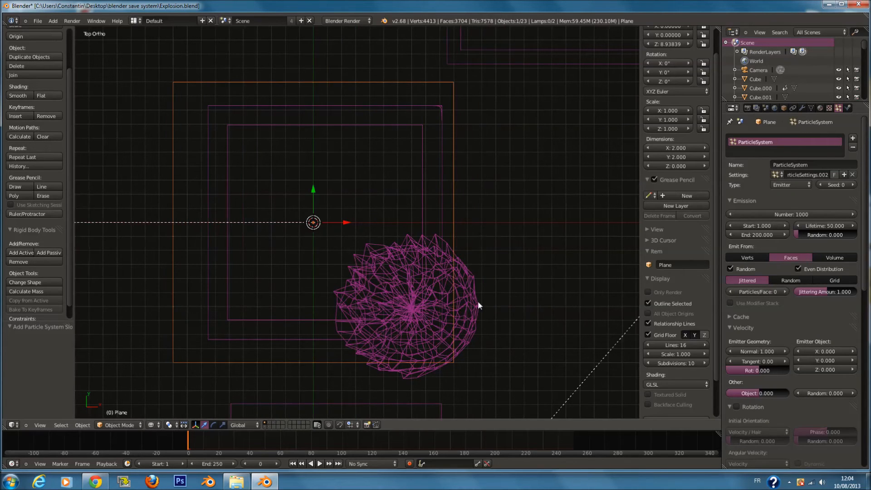
Select the spiky sphere overlapping the skyscraper and move it to another layer.
right_click(465, 320)
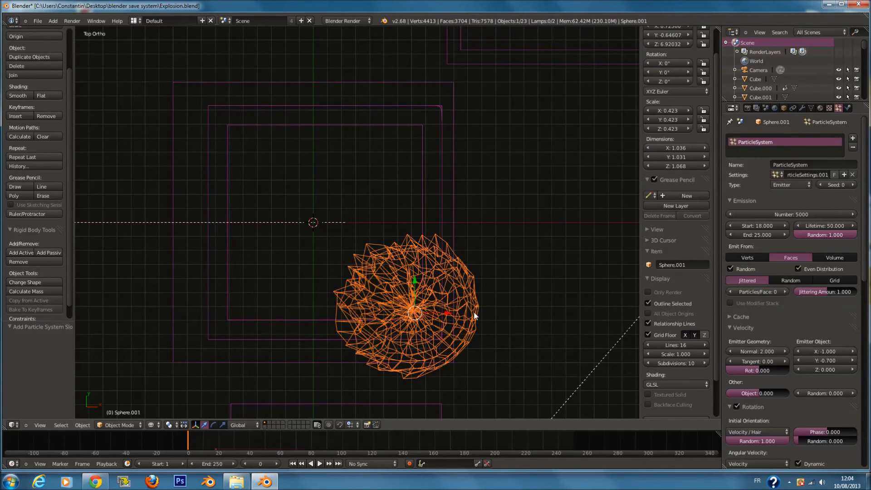
key(m)
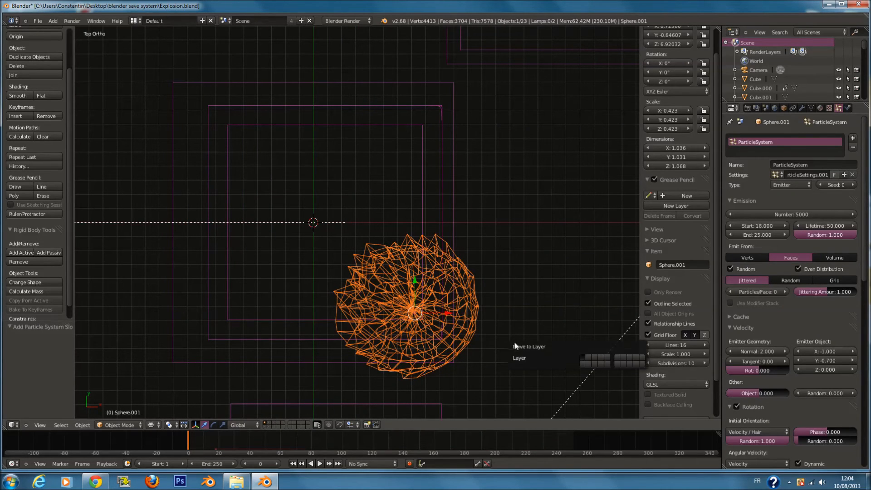
click(594, 365)
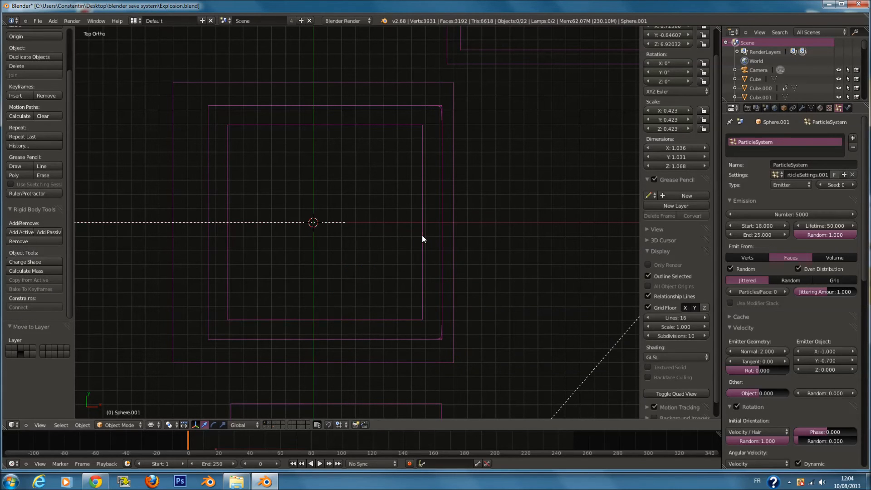
Select the emitter plane above the damaged tower and play the animation in solid shading.
right_click(421, 235)
middle_drag(426, 260, 521, 186)
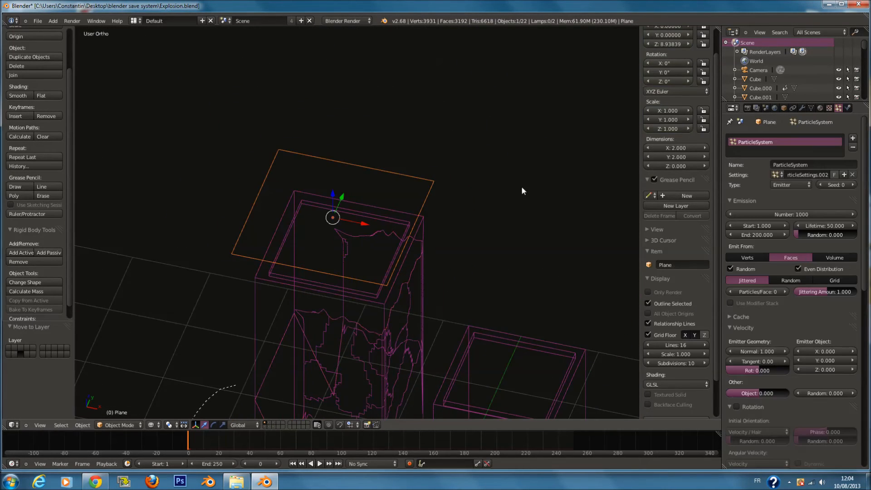
key(z)
key(alt+a)
middle_drag(416, 240, 394, 197)
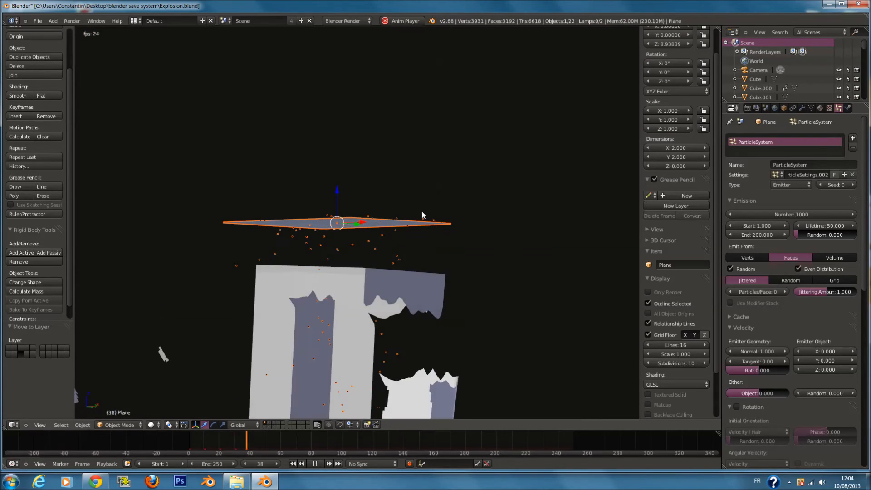
key(r)
click(389, 249)
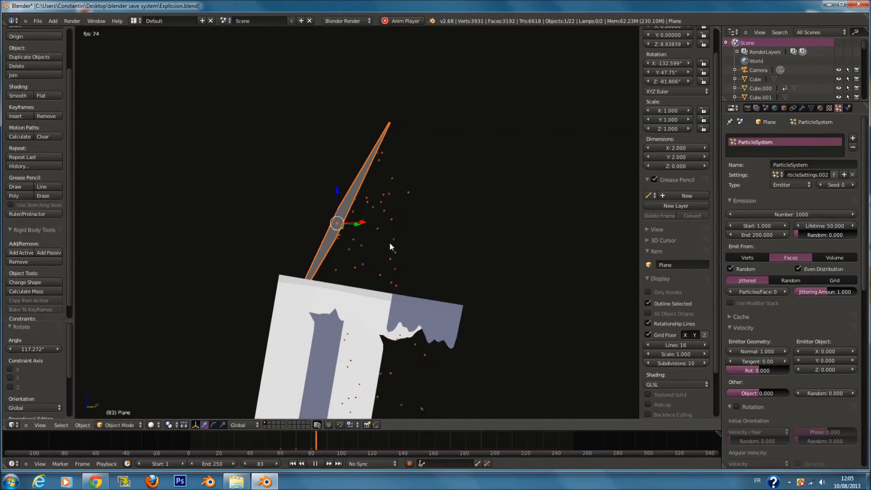
key(KP_7)
key(ctrl+z)
Rotate the emitter plane 90° about X and 45° about Z so it stands upright.
text(rx90)
key(Return)
middle_drag(391, 243, 374, 183)
key(r)
key(z)
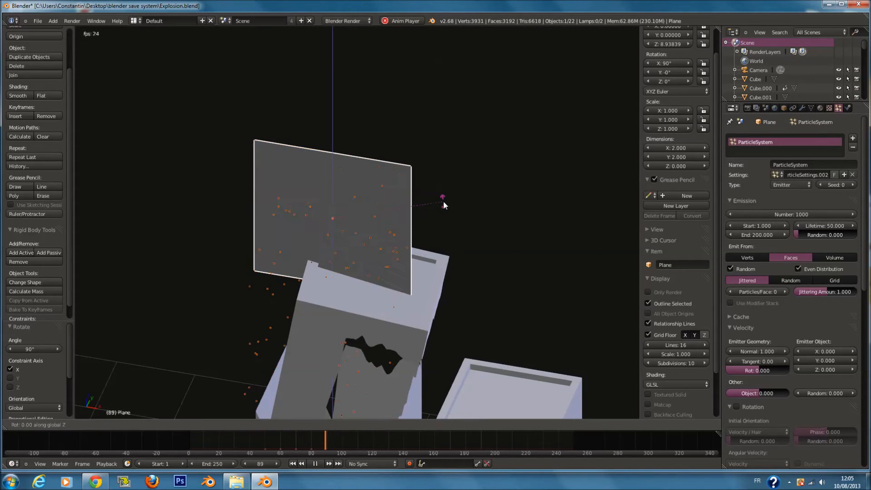
text(45)
key(Return)
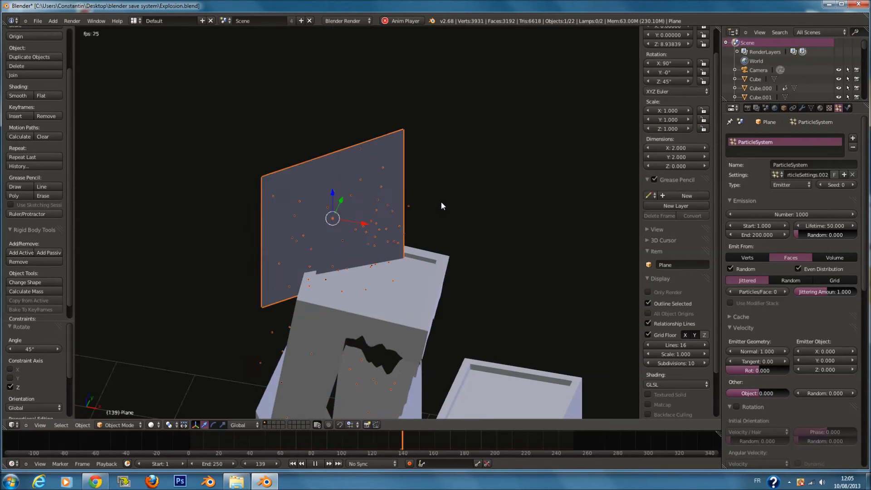
Lower the emitter plane about 2.09 units along Z into the tower's damaged section and stop the playback.
scroll(440, 202, down, 2)
key(g)
key(z)
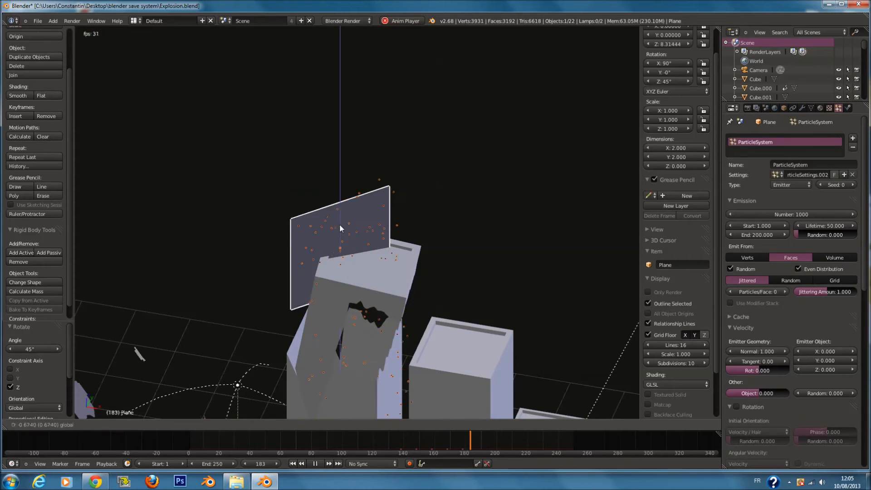
click(336, 284)
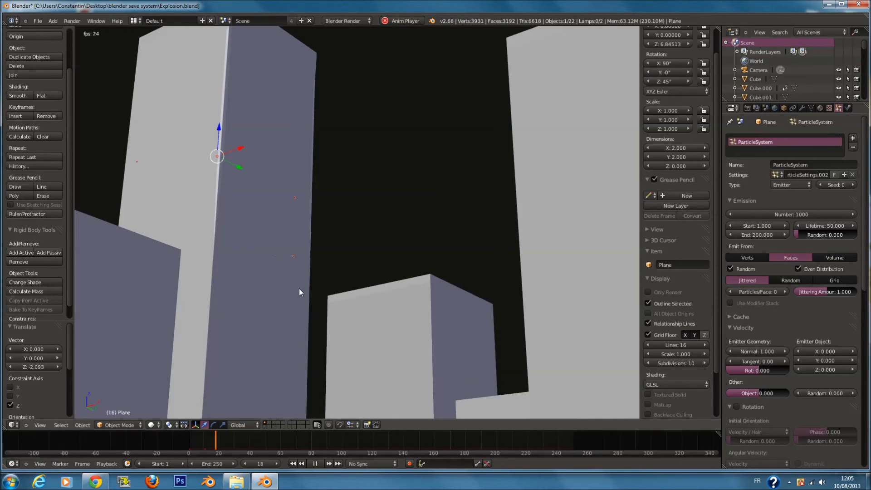
key(z)
key(alt+a)
key(z)
Set the plane's particle emission to number 10, start frame 18 and end frame 25.
drag(795, 214, 751, 214)
click(796, 216)
text(0)
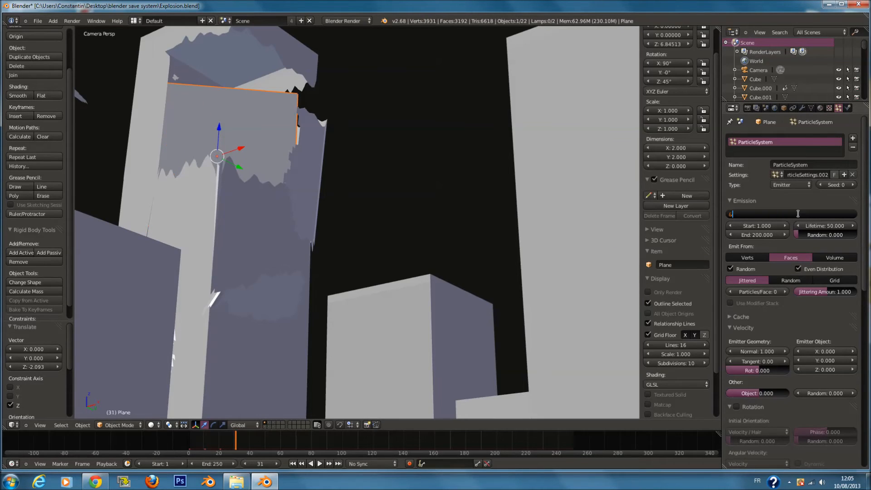
click(796, 212)
text(10)
key(Return)
click(760, 224)
text(1)
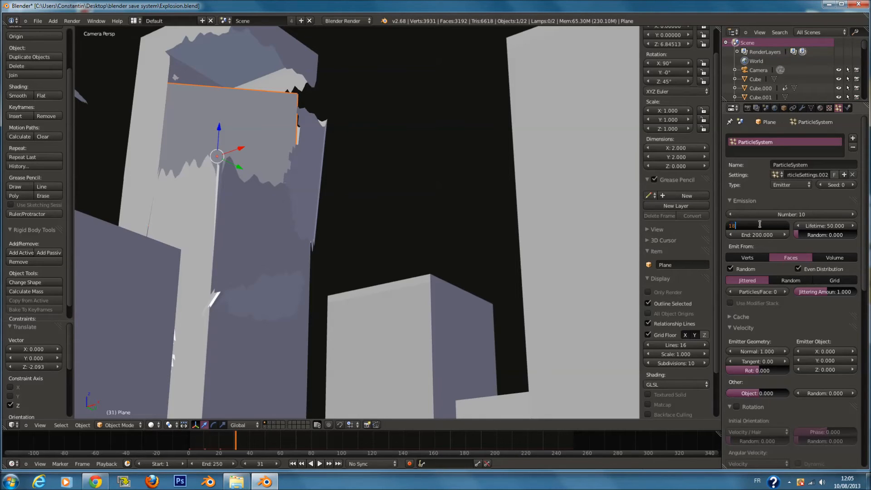
click(757, 236)
text(25)
key(Return)
Play and scrub the animation from about frame 18, viewing the tower from outside to examine the particle emission.
click(216, 438)
key(alt+a)
key(alt+a)
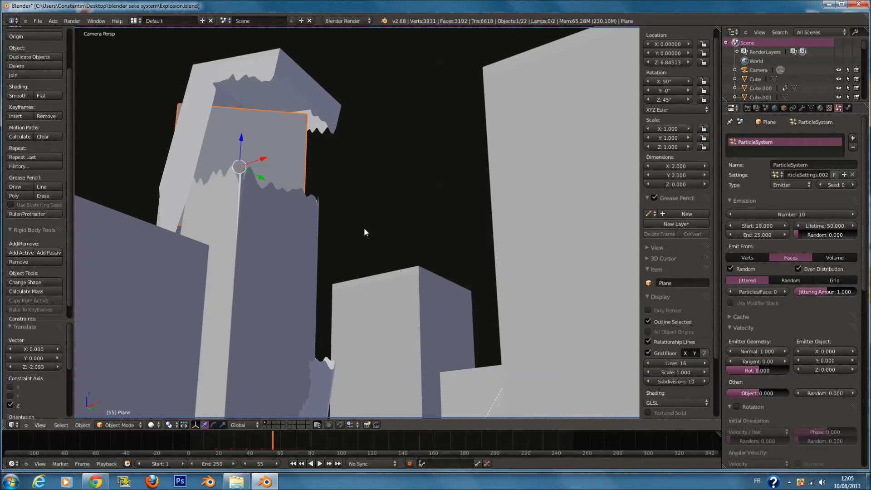
drag(254, 439, 220, 439)
middle_drag(317, 324, 346, 363)
scroll(346, 364, up, 5)
drag(219, 444, 234, 455)
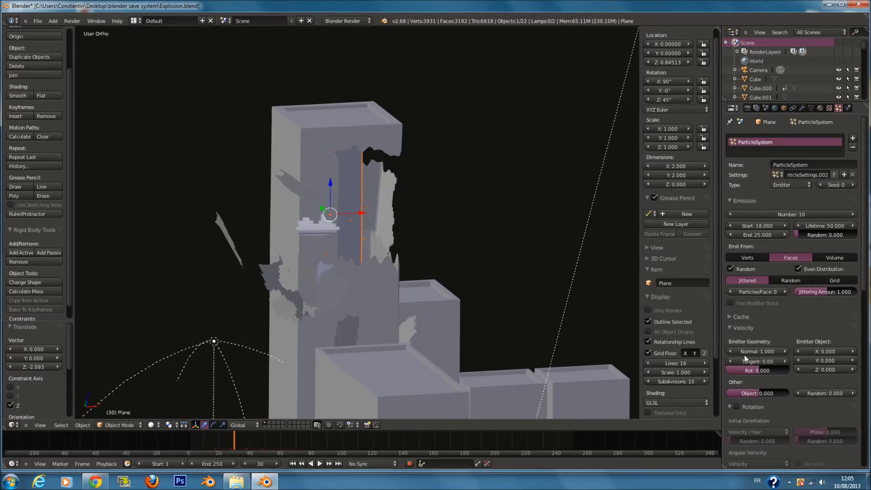
Set the particles' normal emitter velocity to 4 and scrub the timeline to about frame 35.
scroll(750, 265, down, 3)
click(759, 296)
text(4)
key(Return)
mouse_move(240, 444)
mouse_down()
mouse_move(222, 447)
mouse_move(249, 445)
mouse_move(241, 445)
mouse_up()
Shift the emitter plane about 0.34 units along X and turn it about Z to a rotation of about -8.4°.
key(r)
key(z)
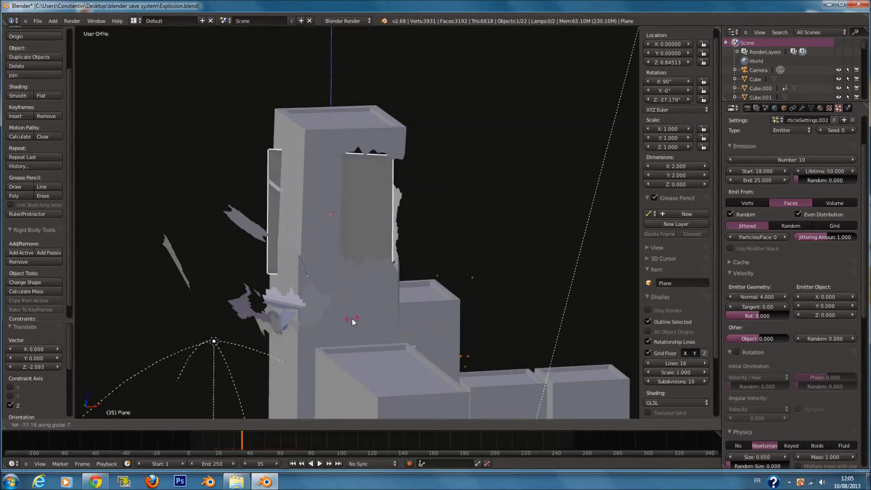
click(339, 236)
key(g)
key(x)
click(379, 224)
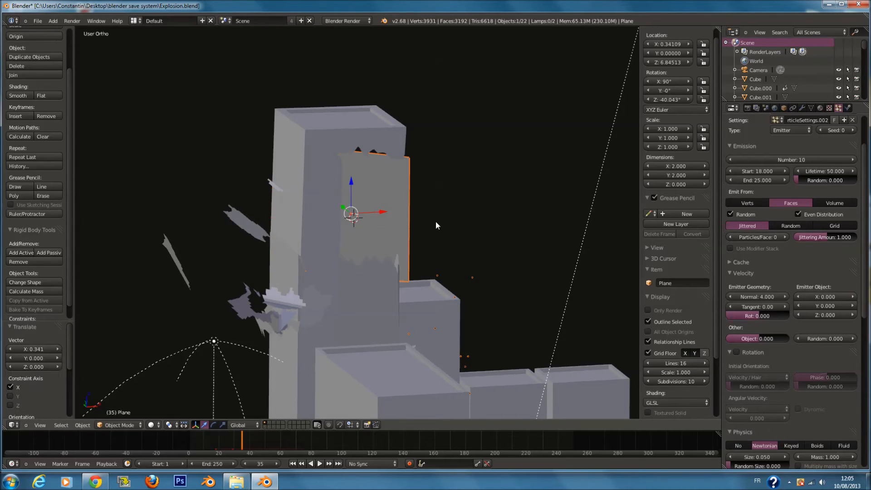
key(r)
key(z)
click(458, 189)
drag(241, 448, 246, 449)
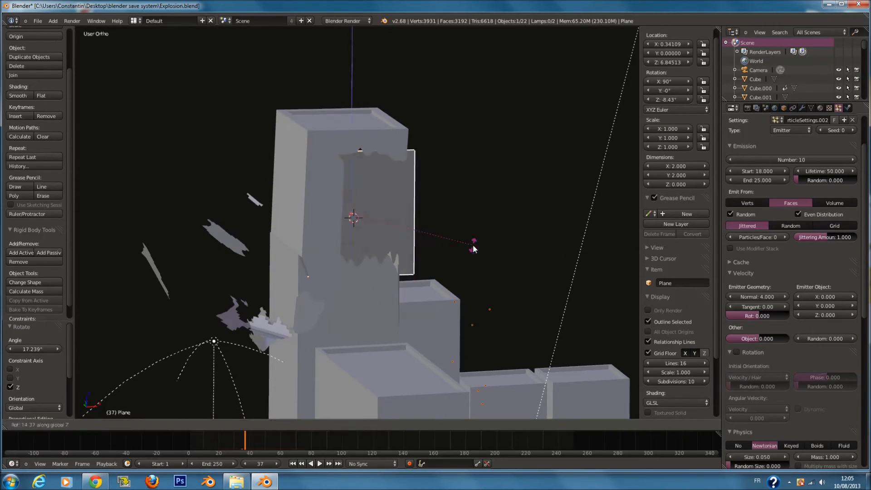
Add one centred vertical loop cut to the emitter plane's mesh.
key(Tab)
middle_drag(413, 210, 388, 220)
scroll(389, 221, up, 2)
key(a)
key(ctrl+r)
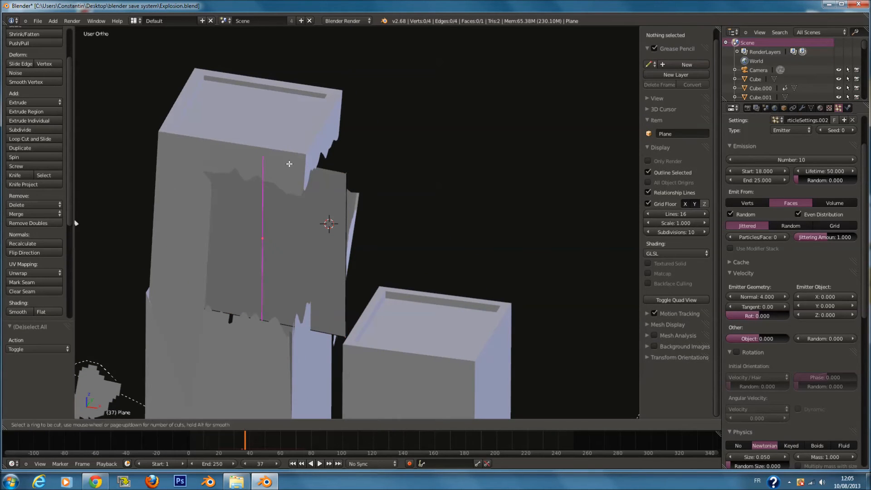
click(288, 163)
right_click(287, 163)
Move one vertical side edge of the plane to bend it at the centre cut, and play the animation from about frame 18.
middle_drag(346, 233, 326, 280)
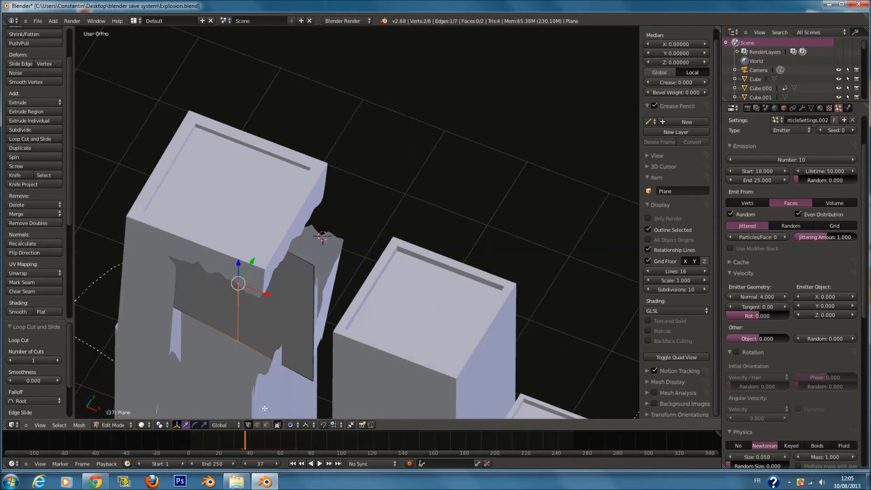
click(258, 425)
right_click(321, 324)
drag(330, 303, 353, 263)
key(Tab)
key(alt+a)
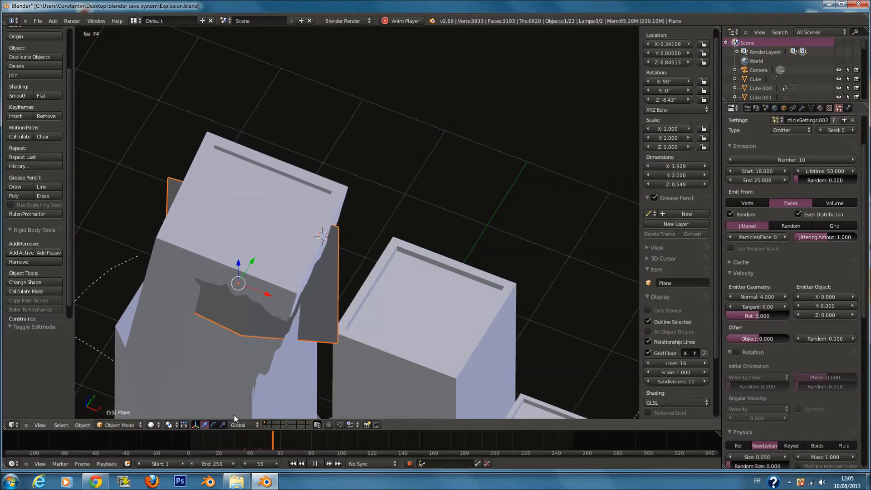
click(216, 441)
middle_drag(343, 376, 342, 347)
key(alt+a)
Render the plane's particles as a group, using Métal as the dupli group.
scroll(809, 343, down, 7)
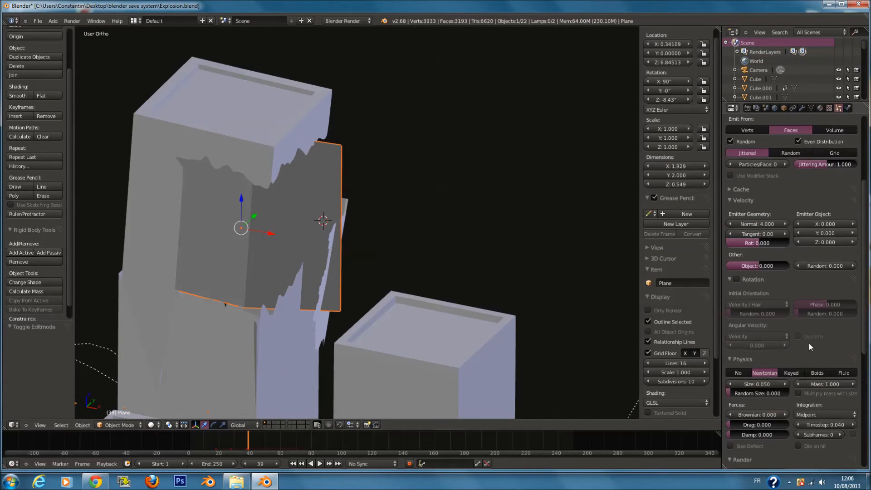
click(825, 452)
scroll(816, 431, down, 3)
click(778, 408)
click(790, 324)
scroll(377, 371, down, 1)
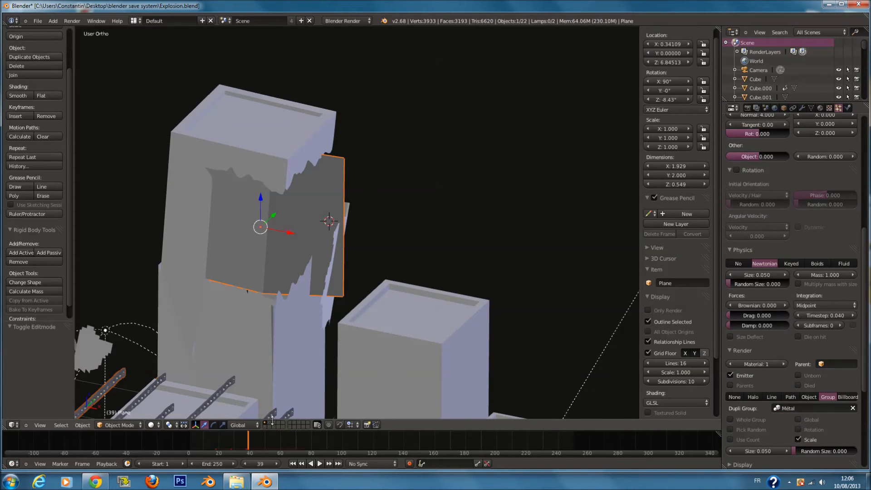
Play the animation from about frame 18 and examine the flying metal pieces through the camera.
drag(219, 430, 218, 436)
click(214, 444)
key(alt+a)
key(alt+a)
key(KP_0)
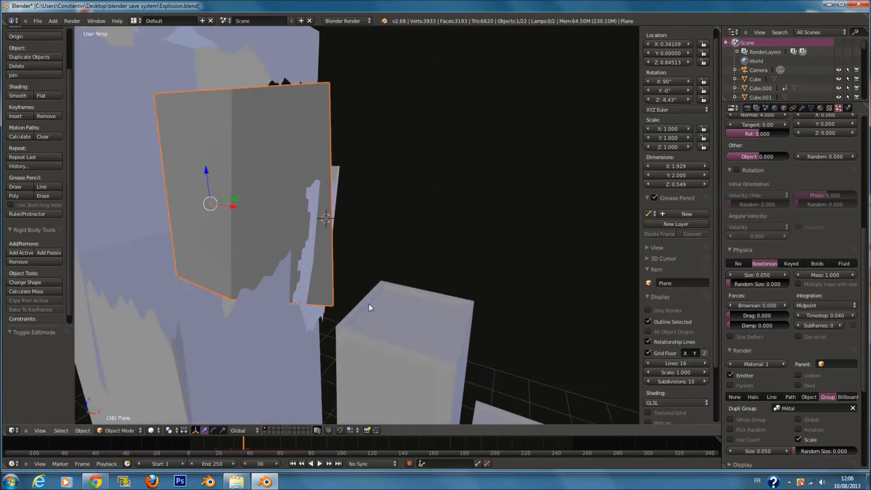
scroll(520, 339, up, 1)
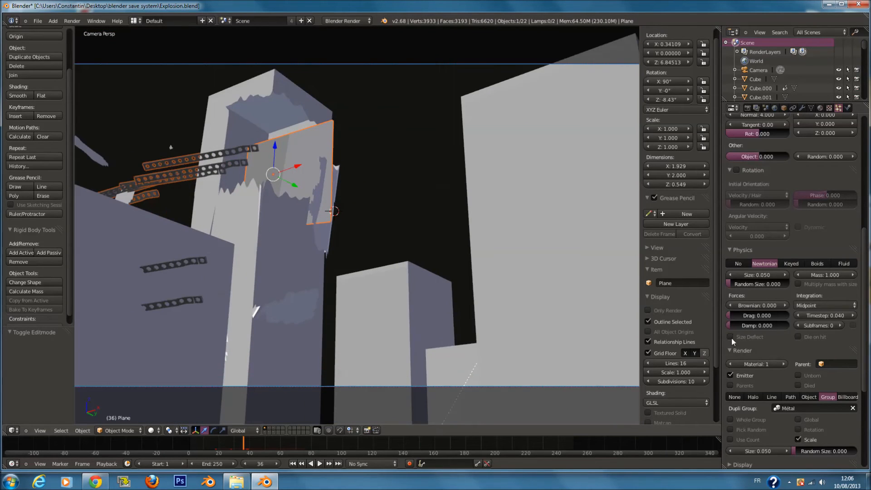
Set the particle size to 0.015 and the random size to 0.111, and replay the burst.
scroll(791, 399, down, 4)
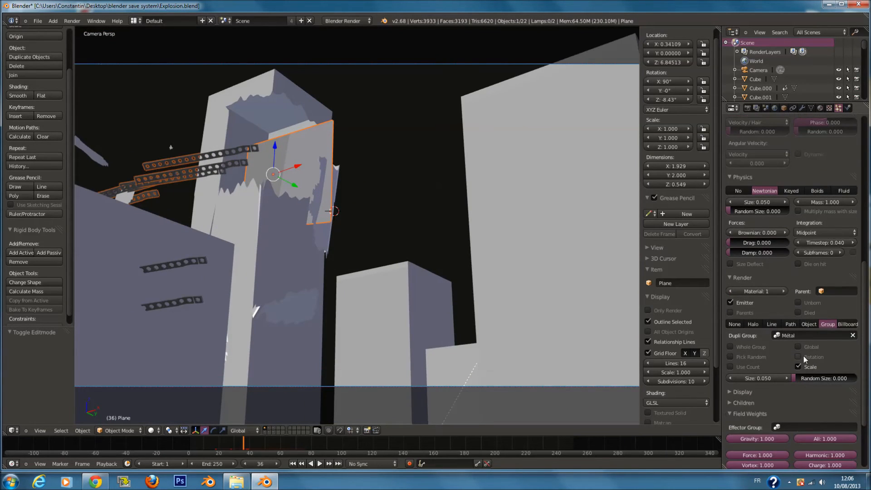
mouse_move(806, 380)
mouse_down()
mouse_move(840, 385)
mouse_move(822, 385)
mouse_up()
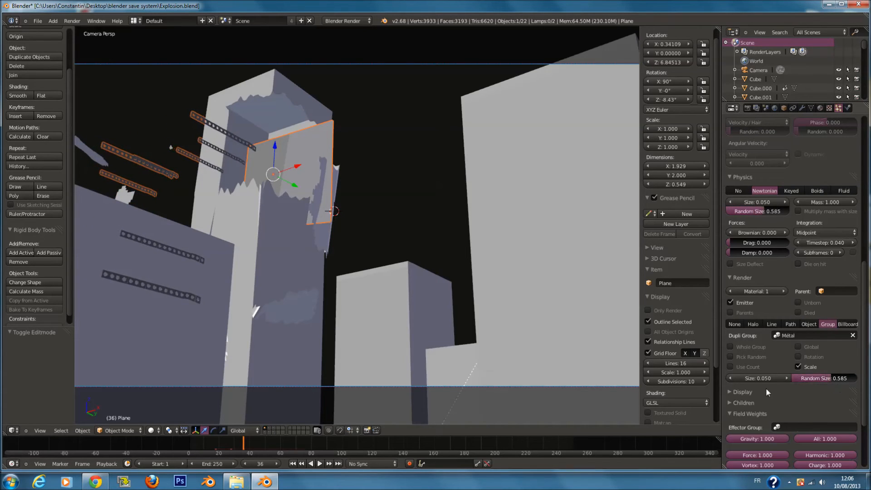
drag(765, 379, 758, 383)
drag(823, 378, 758, 381)
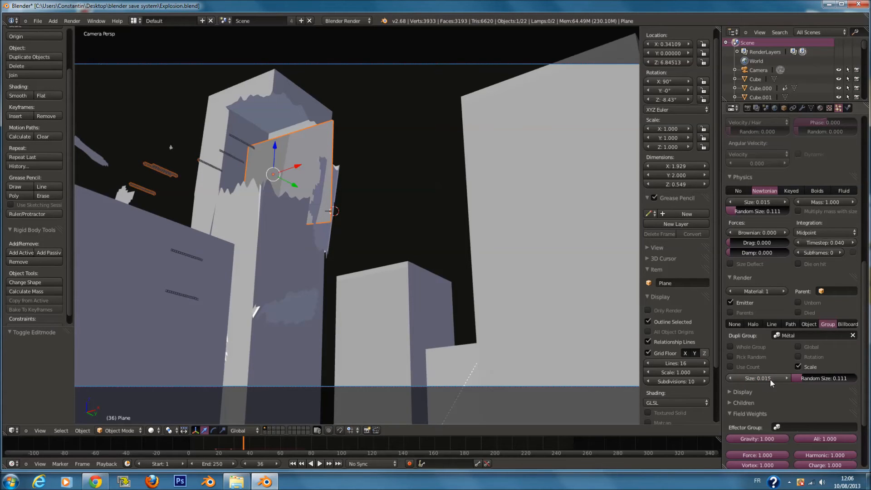
click(209, 445)
key(alt+a)
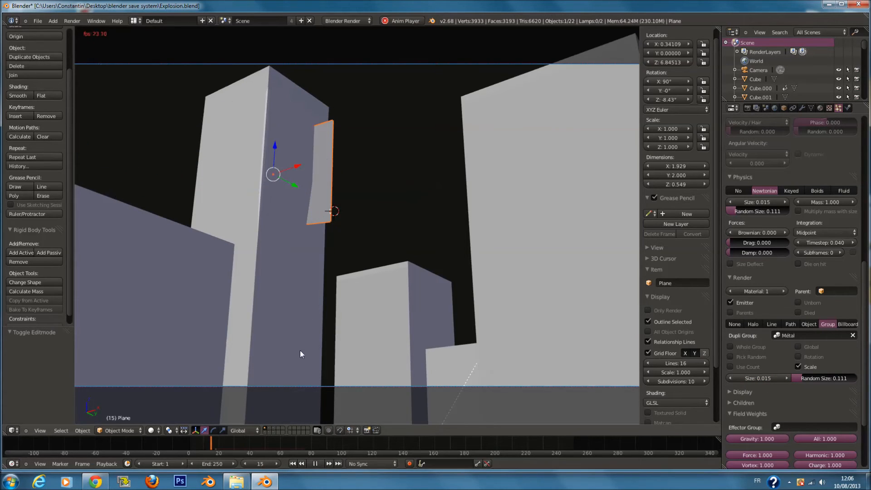
key(alt+a)
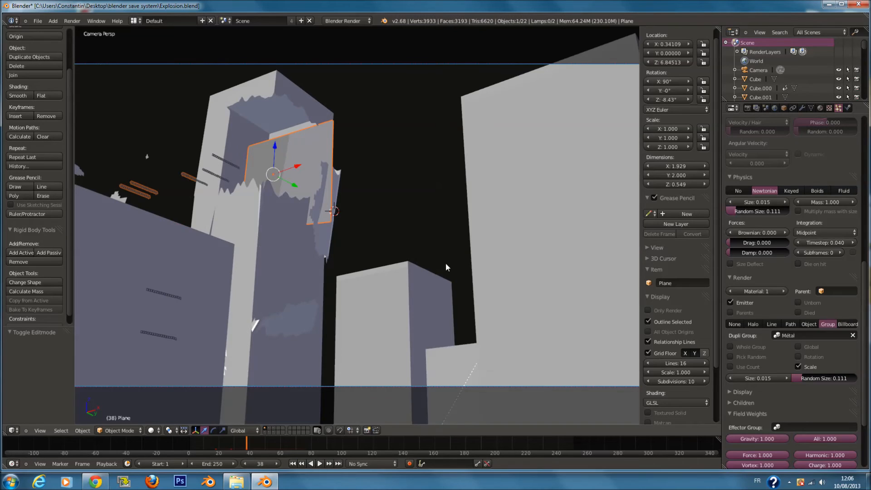
Enable dynamic particle rotation with random orientation 1.000 and random phase 1.000, and replay the burst.
scroll(771, 273, up, 8)
click(736, 243)
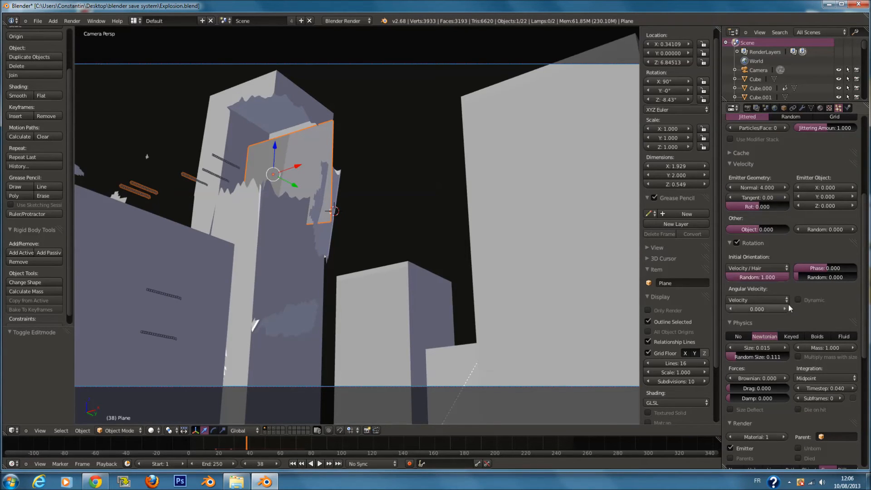
key(alt+a)
click(214, 445)
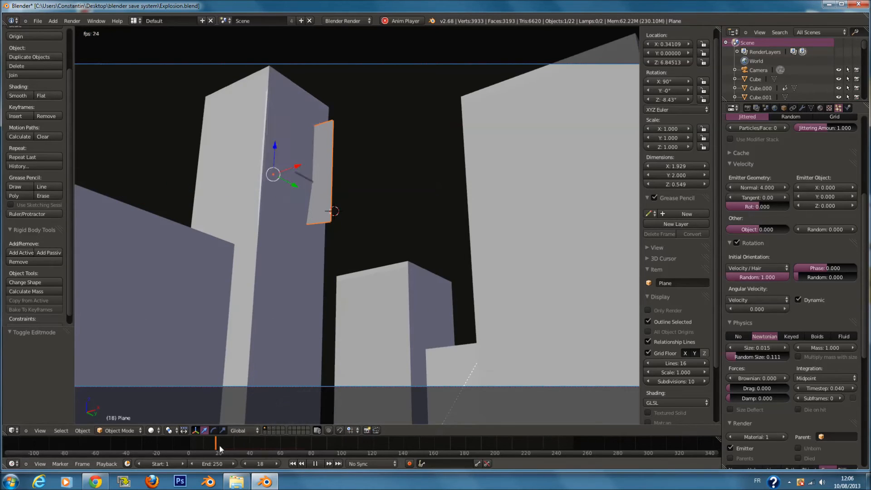
key(alt+a)
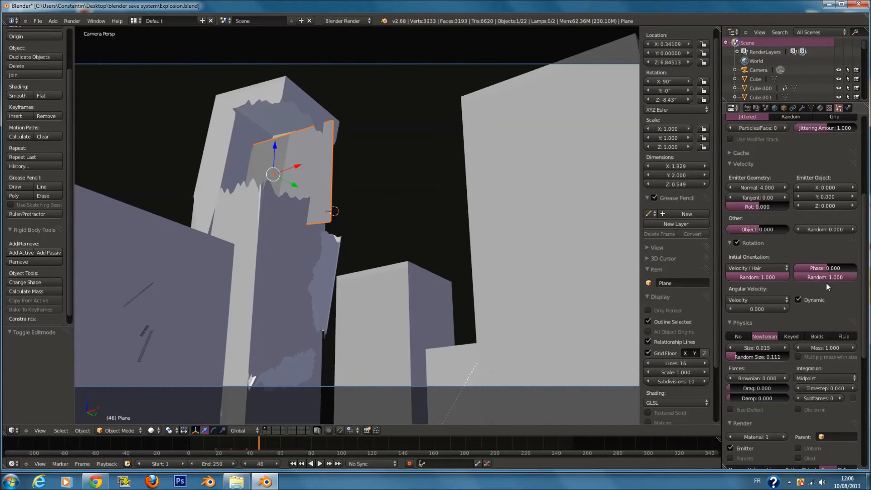
key(alt+a)
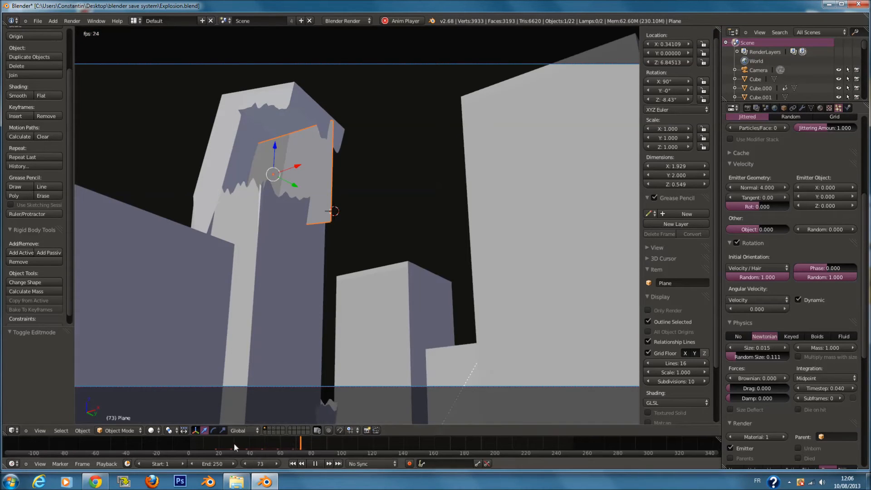
click(214, 445)
key(alt+a)
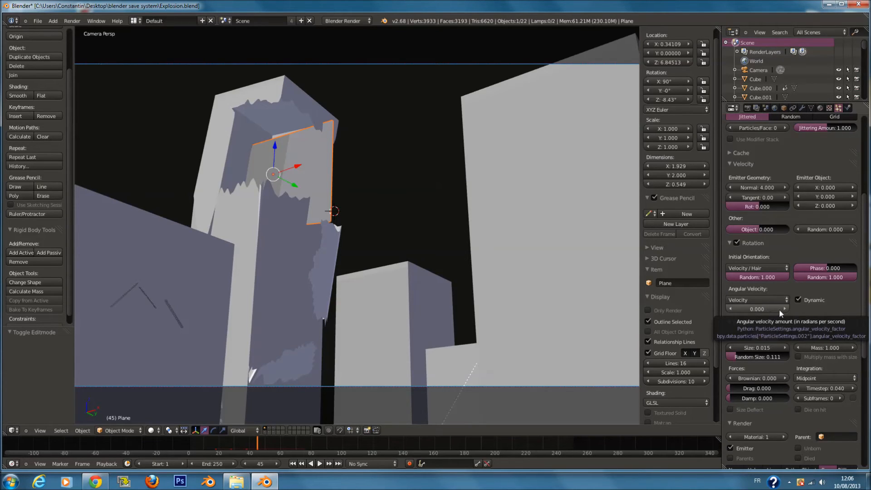
Set the particles' angular velocity to 0.100 and replay the animation from about frame 17.
click(783, 309)
key(alt+a)
click(211, 442)
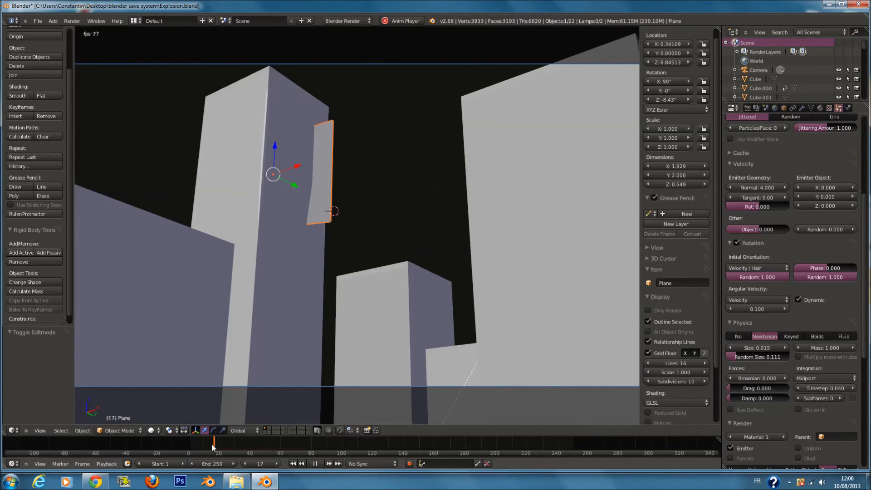
key(alt+a)
Set the emitter's surface tangent rotation to 1.000 and replay the animation from about frame 16.
scroll(757, 247, up, 1)
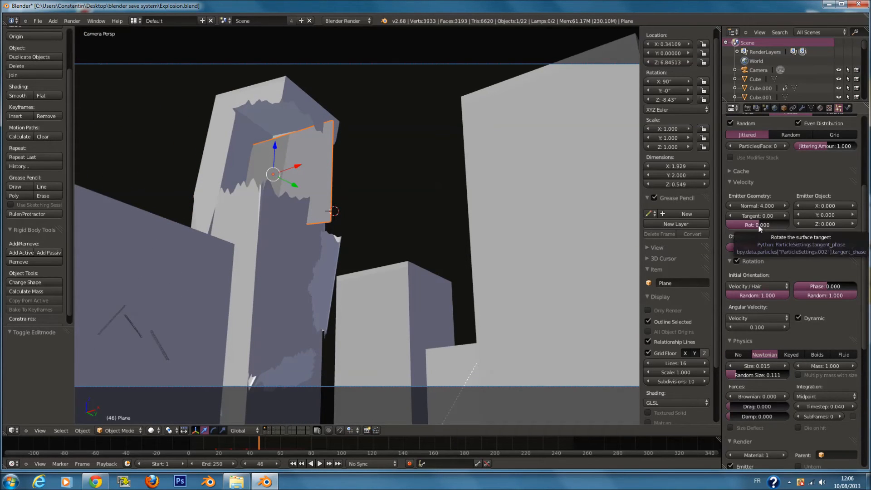
drag(758, 225, 815, 225)
click(213, 446)
key(alt+a)
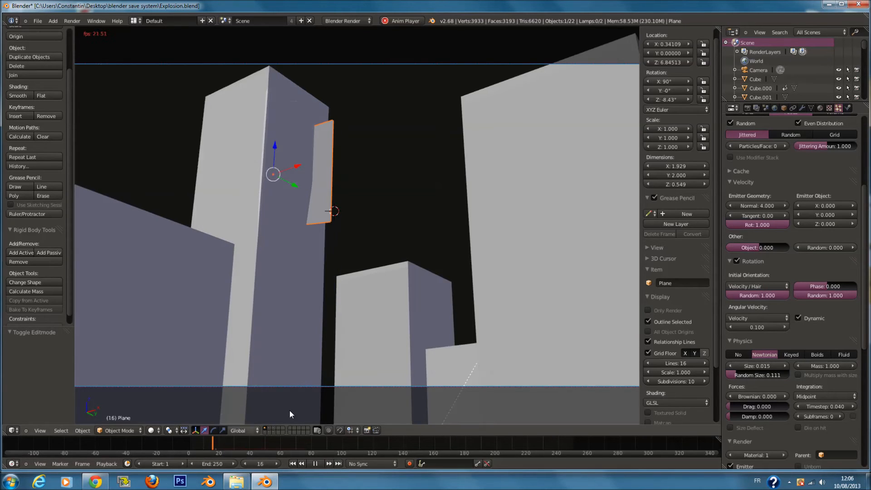
key(alt+a)
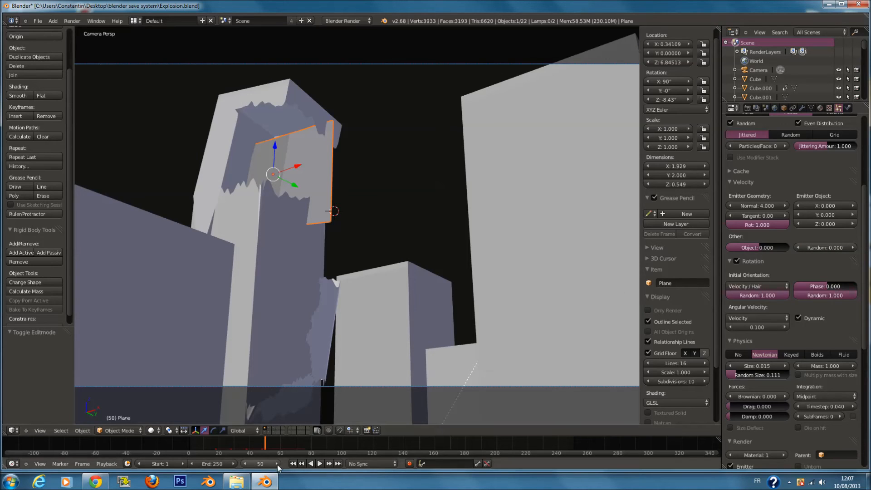
Set the debris sphere emitter's random velocity to 0.200 and replay the burst from about frame 19.
click(274, 432)
right_click(252, 150)
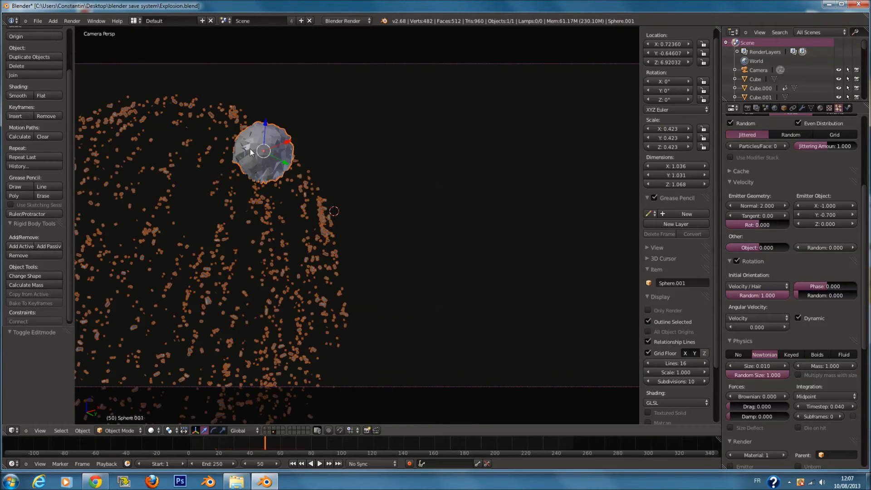
click(833, 246)
key(BackSpace)
text(0.2)
key(Return)
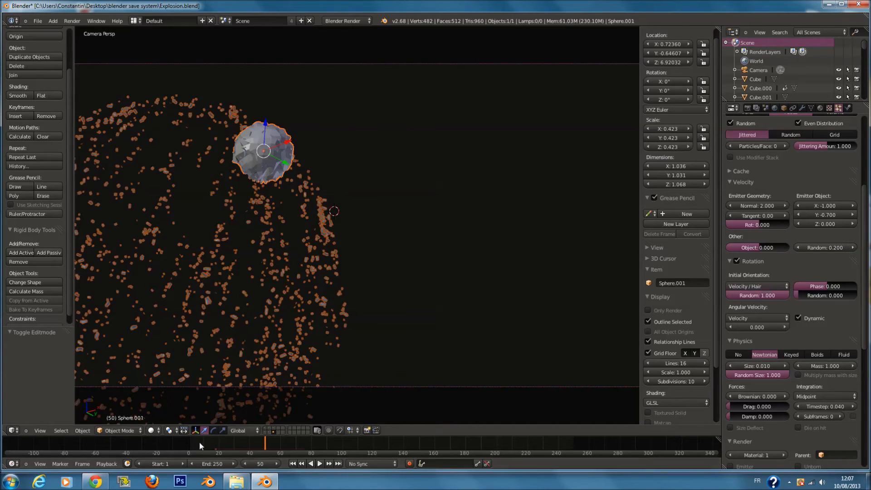
drag(200, 442, 218, 443)
key(alt+a)
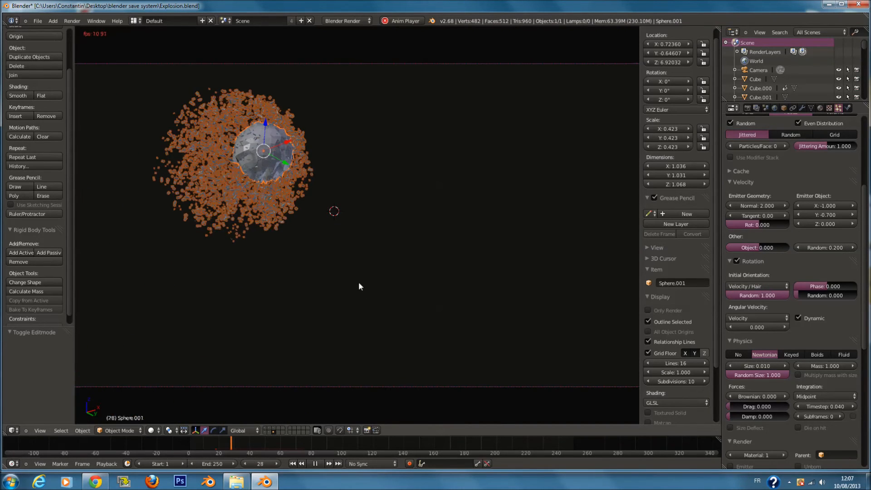
middle_drag(344, 268, 316, 277)
key(KP_0)
key(alt+a)
drag(268, 440, 258, 445)
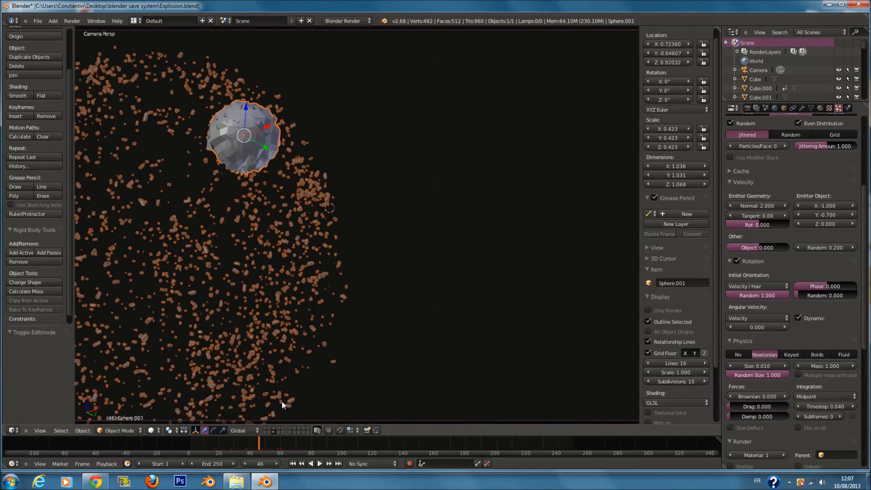
Show the buildings layer together with the debris sphere at frame 34 and save the file.
shift+click(267, 428)
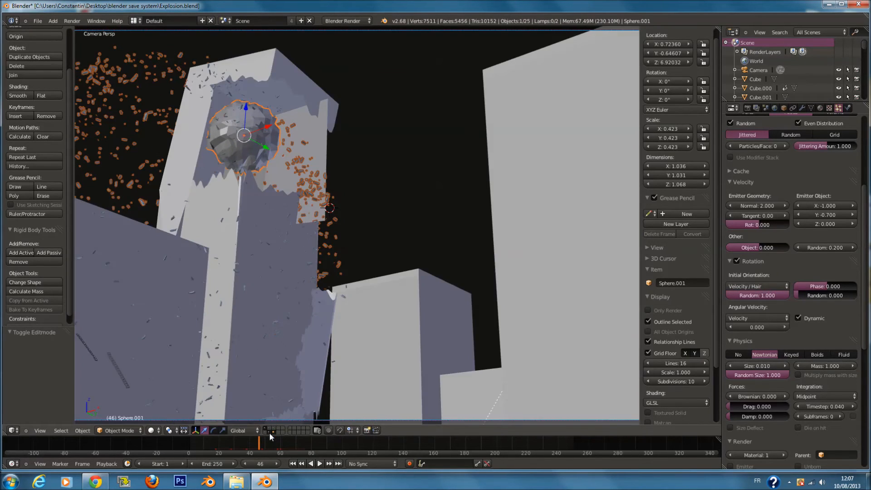
scroll(276, 390, down, 2)
drag(259, 445, 239, 446)
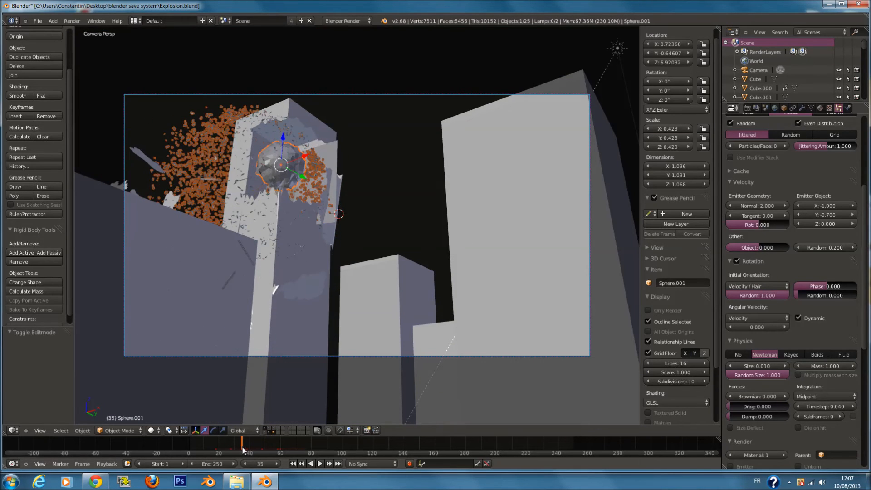
key(ctrl+s)
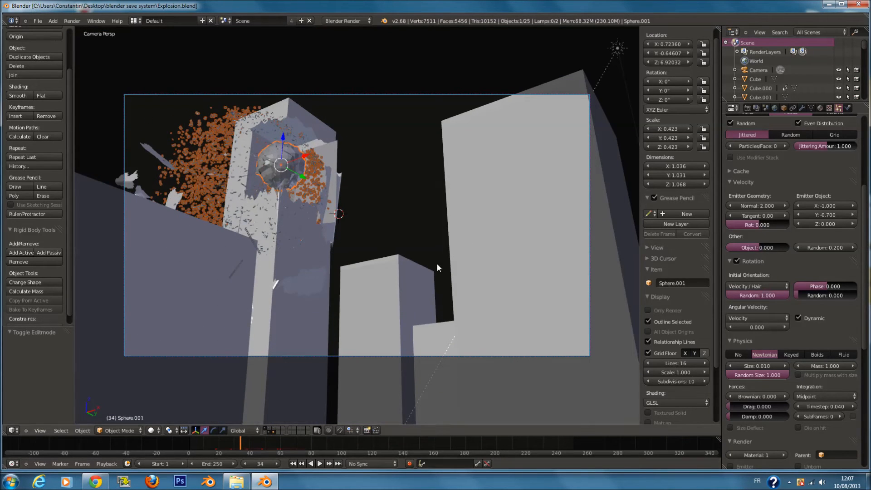
scroll(226, 265, up, 1)
scroll(219, 266, up, 1)
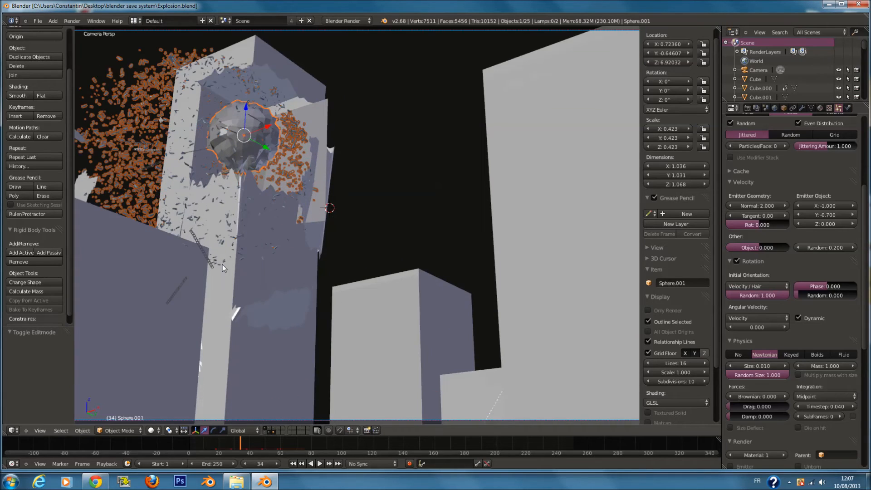
Select the metal-emitting plane, save the file, and raise its particle number to 15.
key(a)
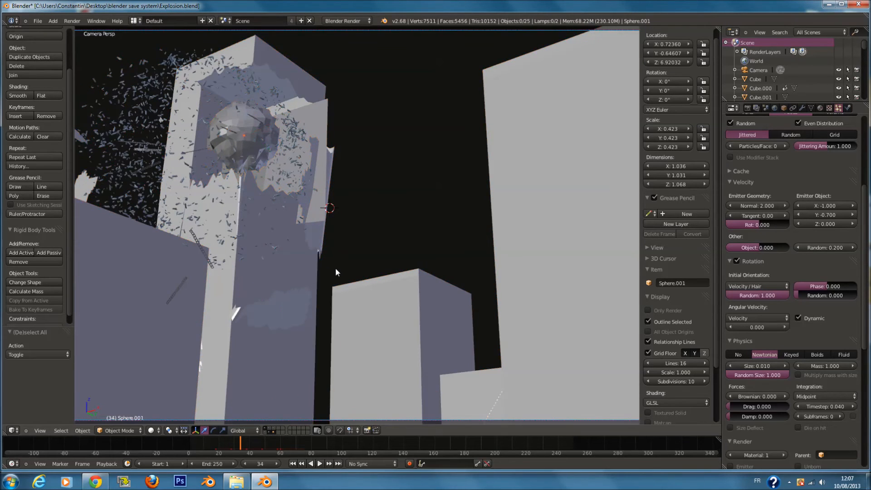
scroll(794, 200, up, 6)
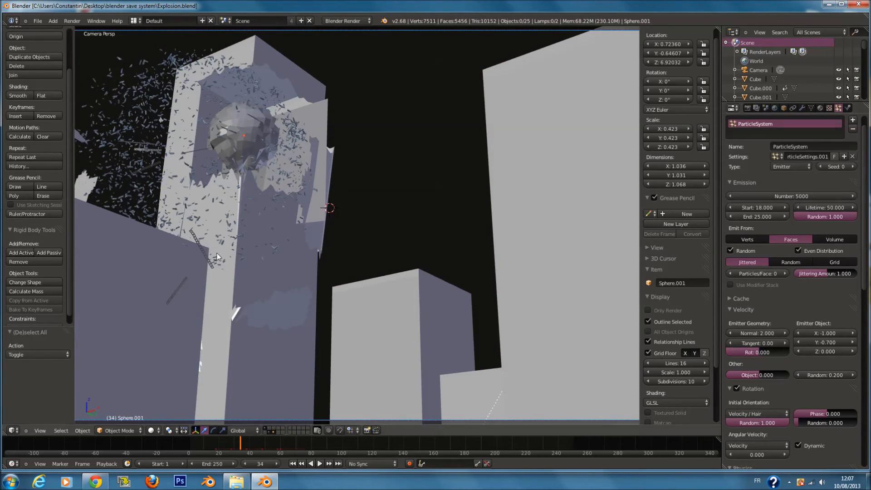
right_click(211, 265)
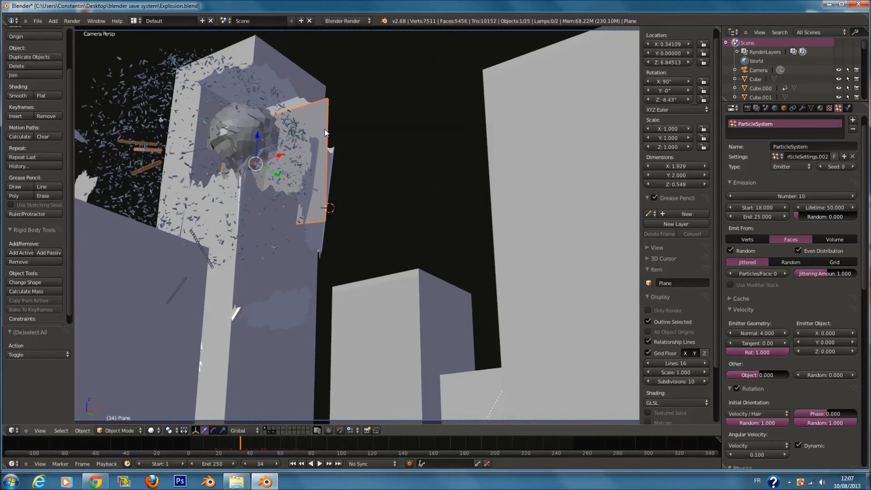
scroll(746, 301, down, 4)
scroll(744, 399, down, 5)
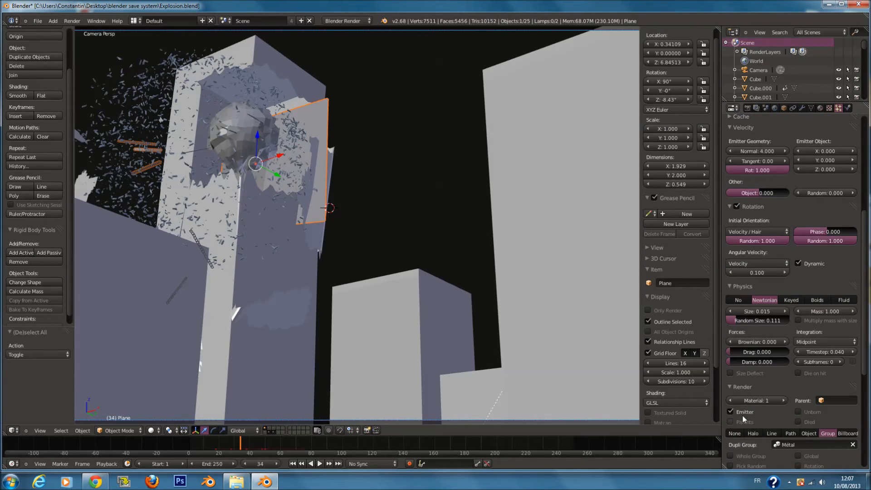
key(ctrl+s)
click(742, 382)
scroll(793, 242, up, 10)
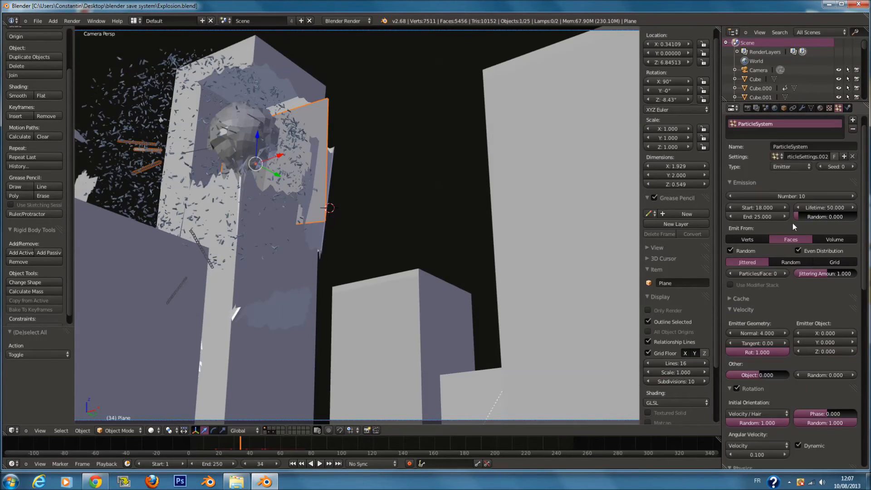
drag(793, 198, 816, 198)
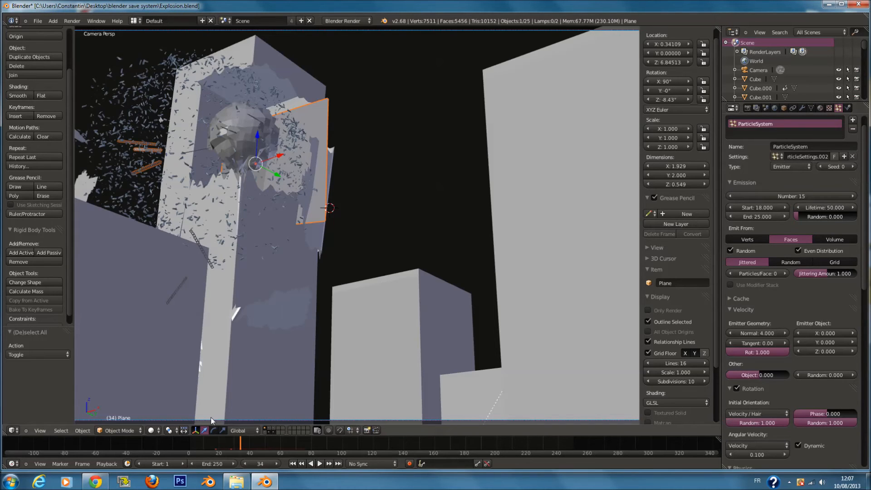
Render frame 35 with everything deselected and save the file.
drag(220, 443, 242, 450)
key(a)
key(ctrl+s)
click(346, 306)
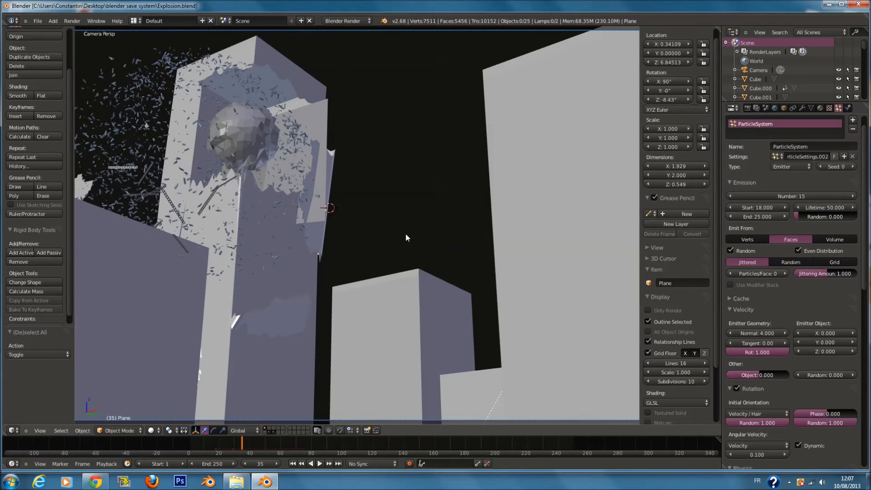
key(F12)
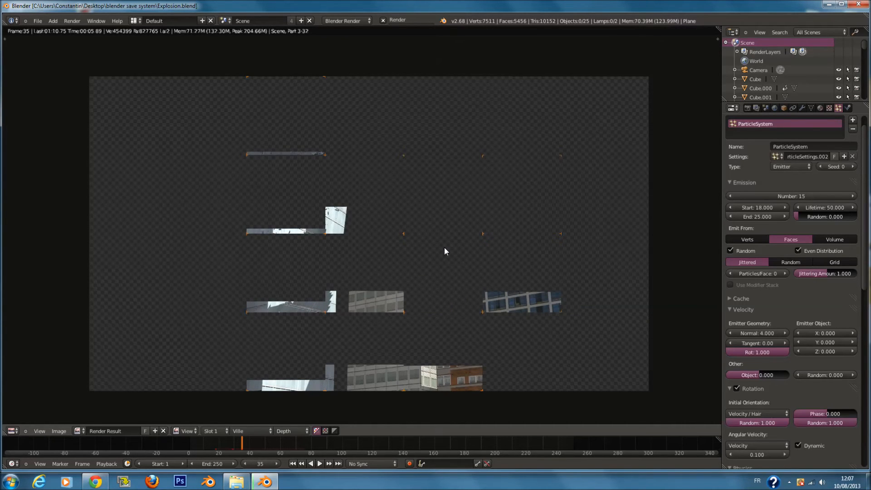
scroll(442, 247, up, 1)
key(ctrl+s)
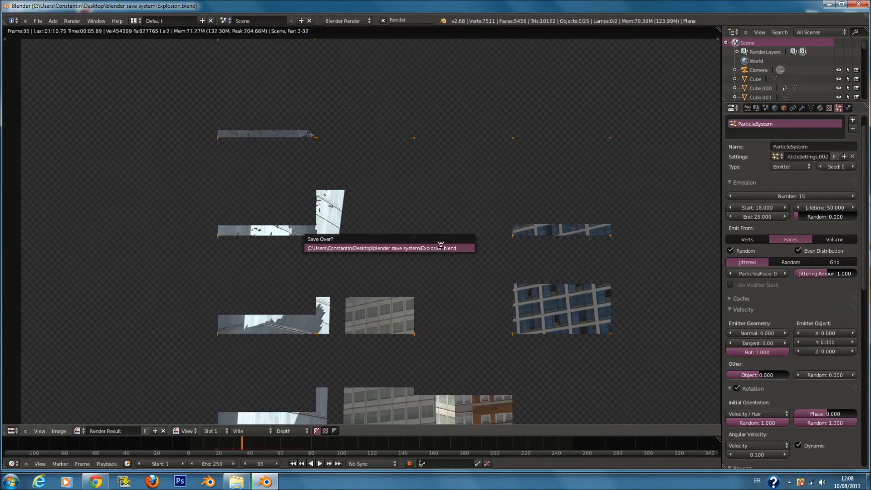
click(440, 246)
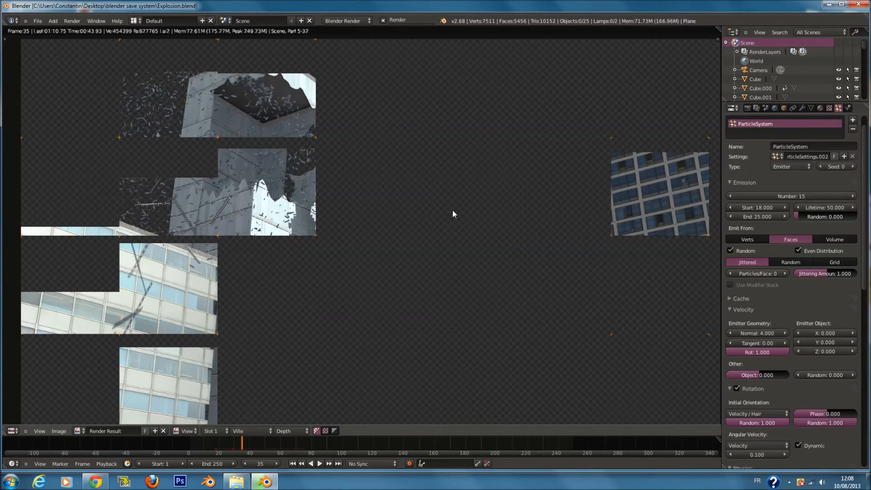
Examine the metal pieces and small debris around the damaged tower in the rendered image.
scroll(437, 238, down, 2)
scroll(307, 262, up, 2)
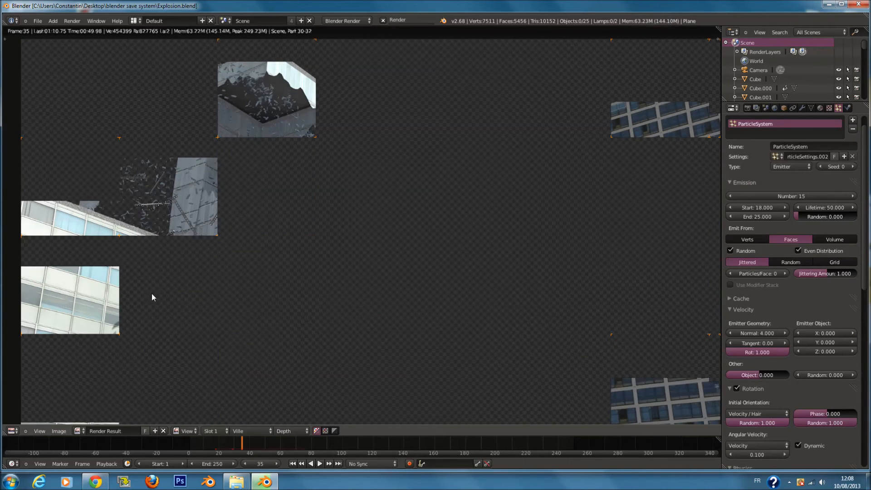
scroll(159, 287, down, 2)
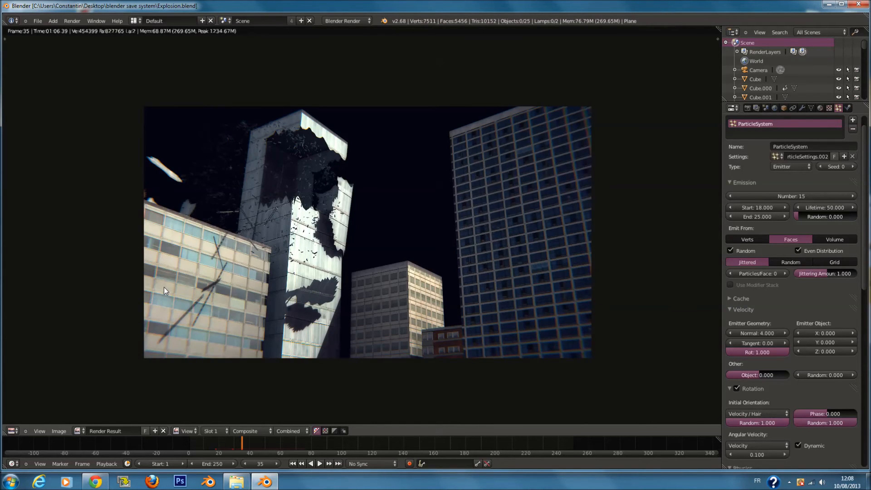
scroll(162, 292, up, 2)
scroll(235, 190, down, 2)
scroll(262, 160, up, 2)
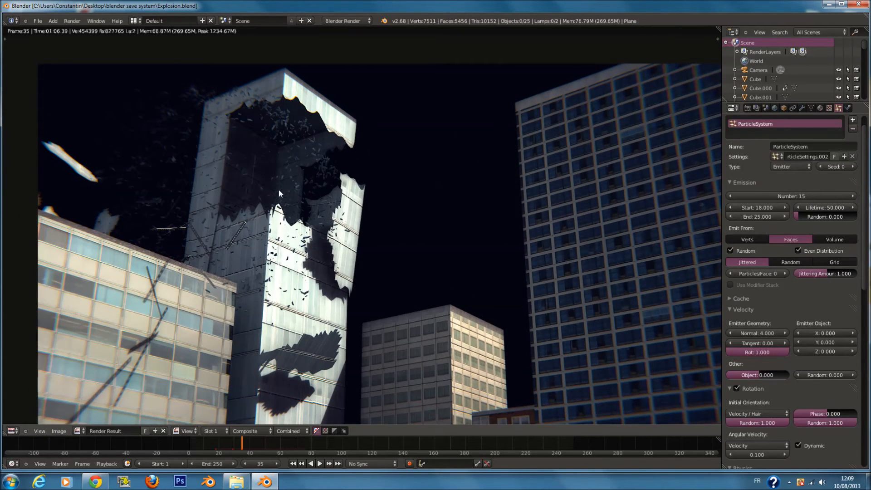
scroll(279, 190, down, 1)
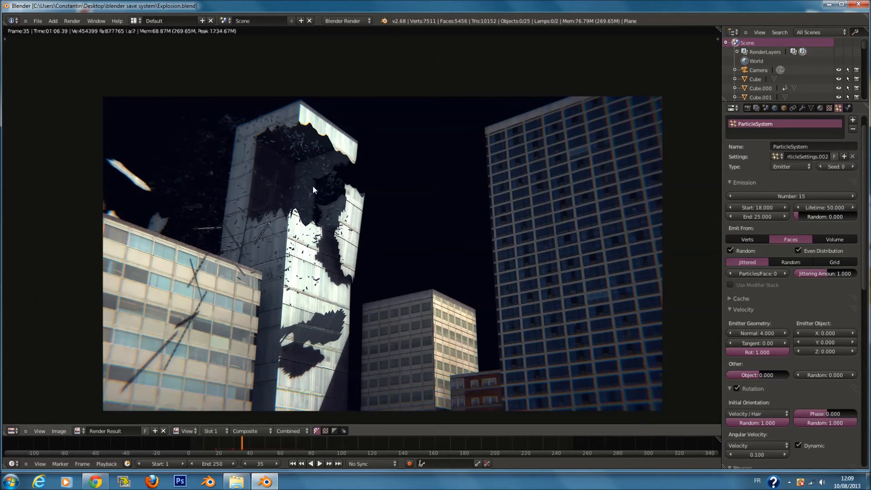
scroll(312, 223, down, 1)
scroll(312, 223, up, 1)
Save the file and return from the render result to the 3D view.
key(ctrl+s)
click(335, 252)
click(13, 431)
click(20, 419)
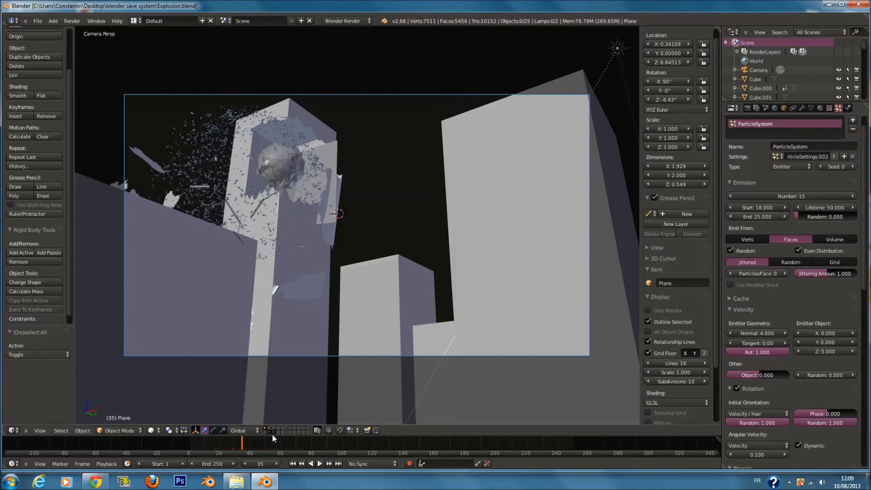
Select all four jagged debris source objects on their layer and move them to another layer.
click(274, 428)
scroll(371, 283, down, 1)
middle_drag(371, 283, 409, 293)
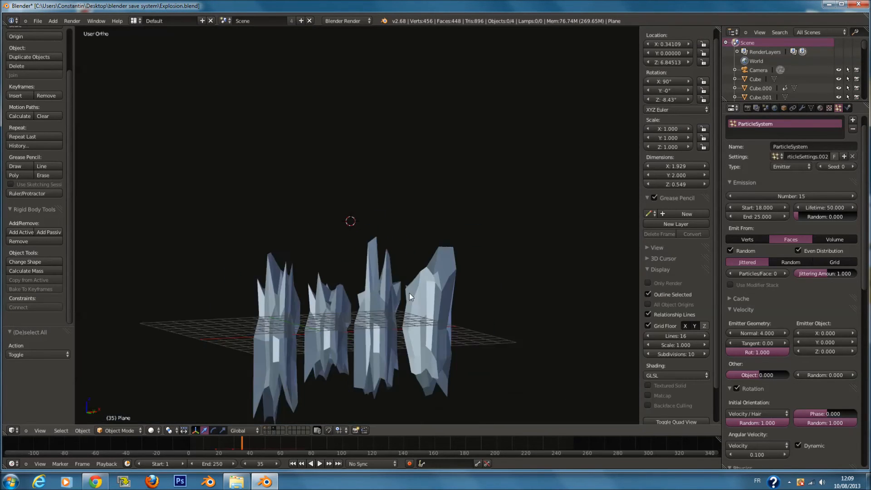
scroll(415, 291, down, 3)
key(a)
scroll(432, 303, up, 2)
key(m)
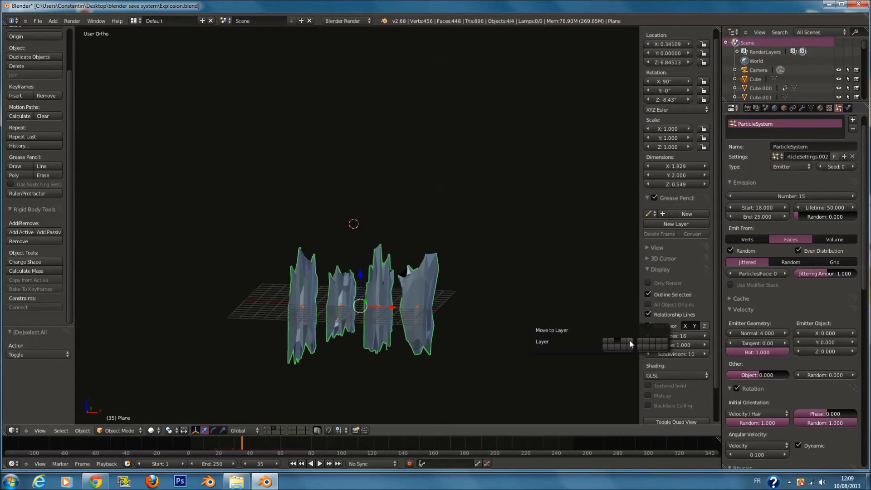
click(629, 341)
Move the selected perforated metal pieces off their current layer to another layer.
click(268, 432)
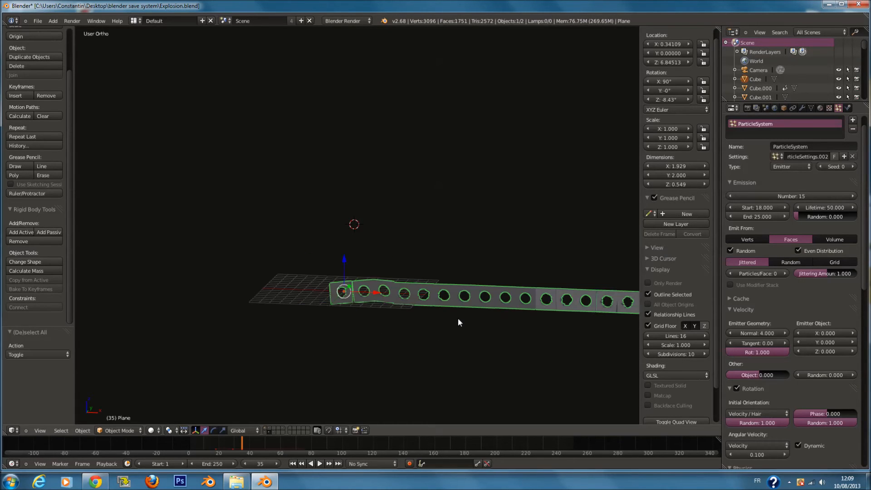
key(m)
click(573, 343)
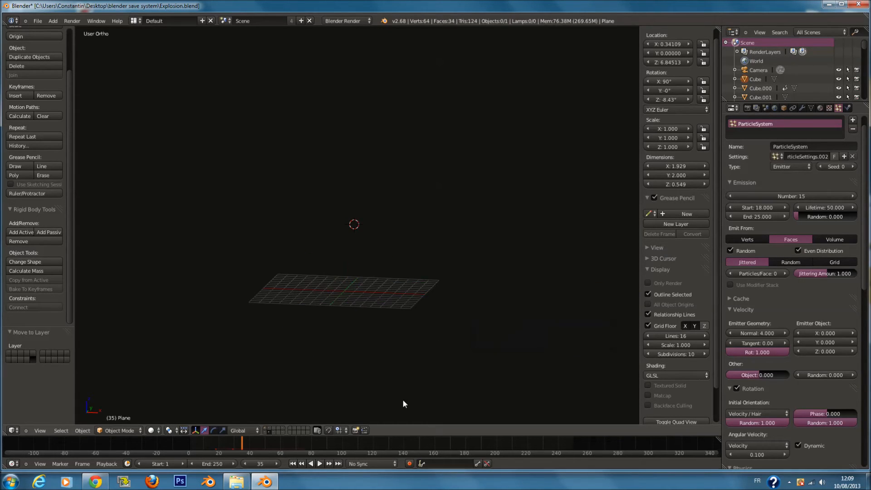
Move the debris-emitting sphere to layer 3 and check the neighbouring layers.
click(271, 430)
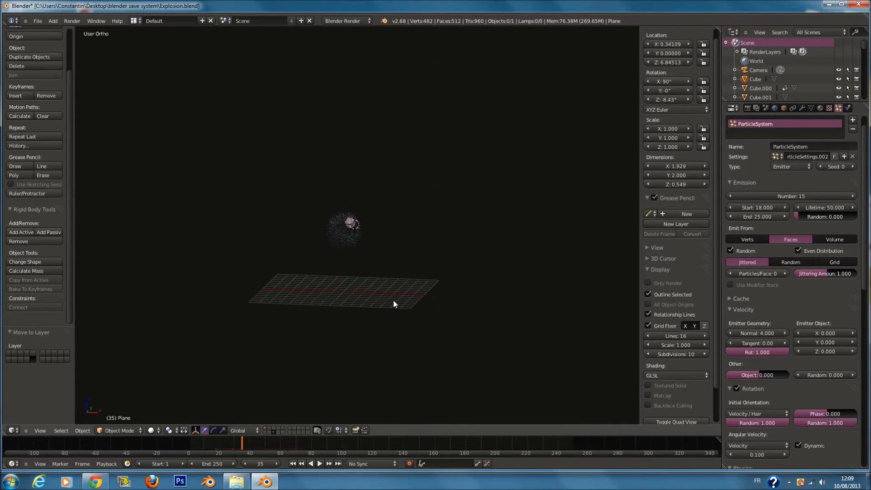
key(a)
scroll(393, 299, up, 3)
key(m)
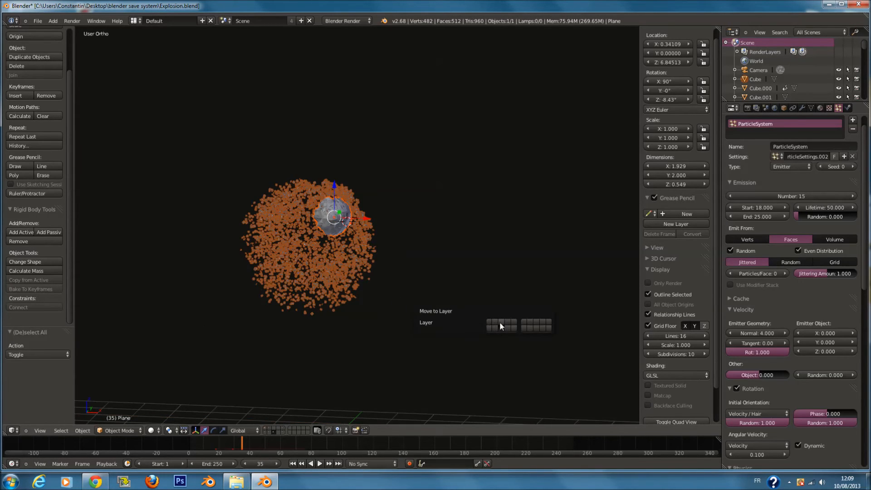
click(499, 322)
click(274, 428)
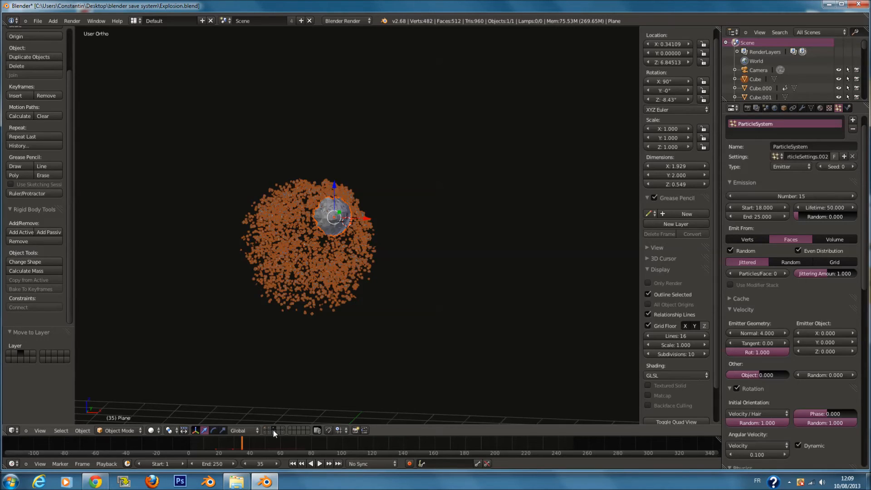
click(271, 432)
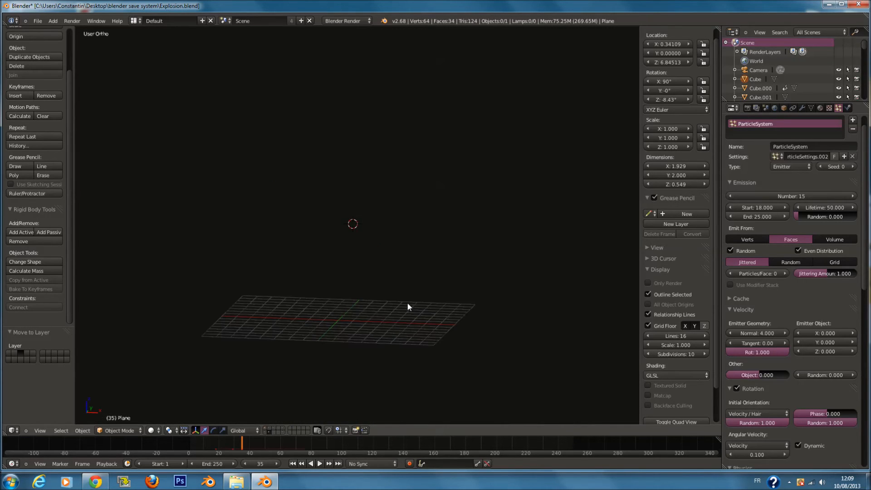
middle_drag(406, 302, 447, 334)
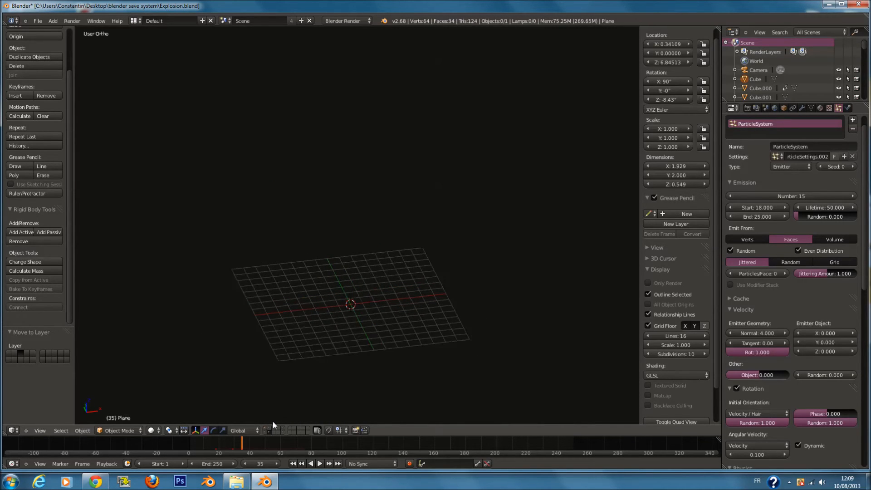
Move the plane that emits the metal pieces from the city's layer 1 to layer 13.
click(268, 430)
key(a)
scroll(374, 307, up, 3)
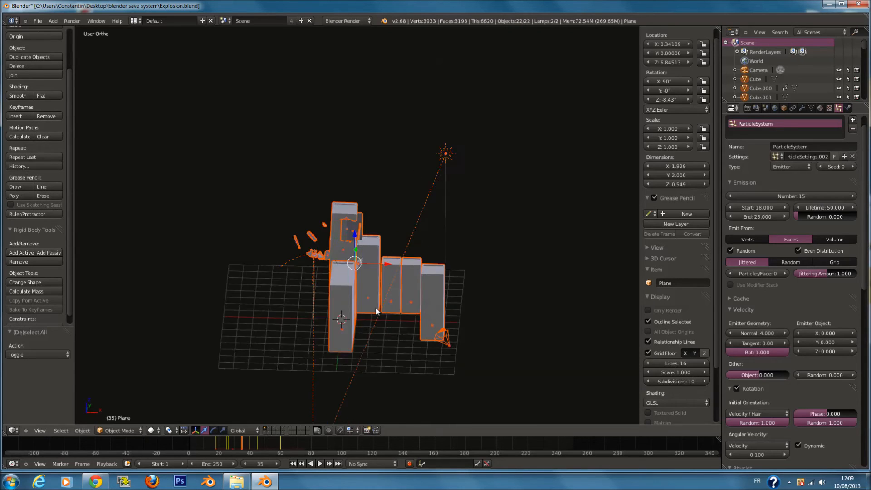
scroll(344, 339, up, 1)
middle_drag(344, 339, 337, 339)
scroll(363, 214, up, 2)
right_click(362, 206)
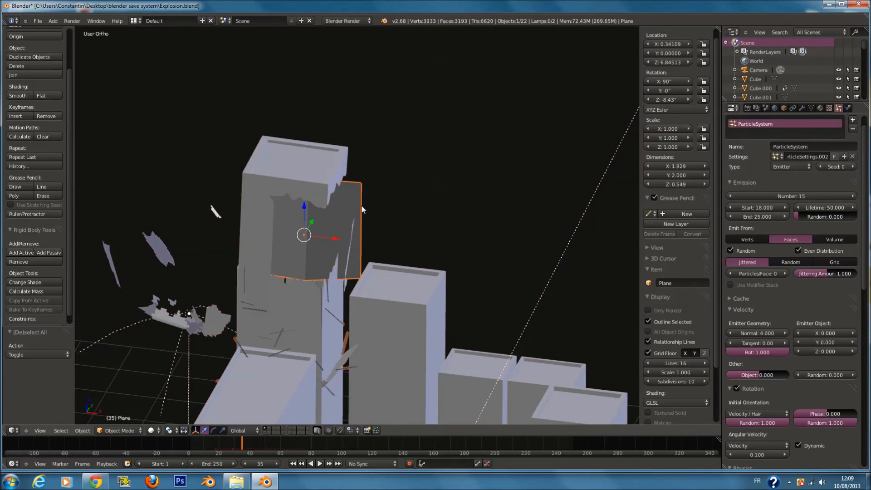
key(m)
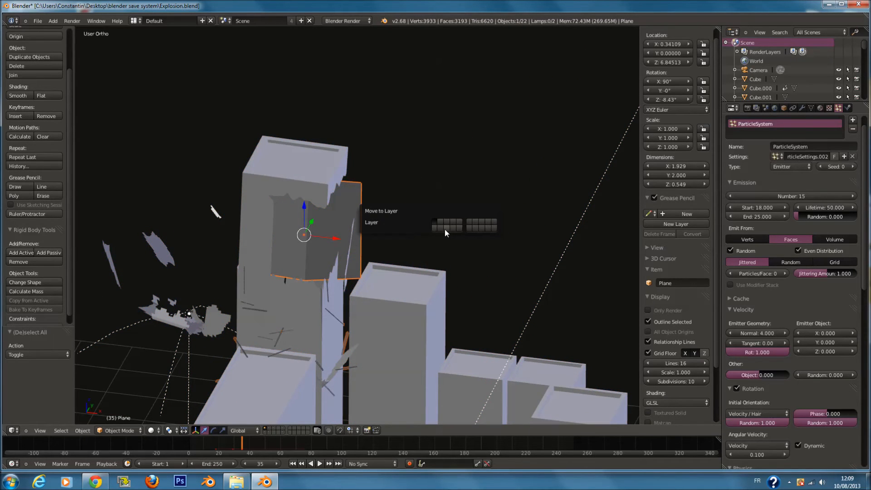
click(446, 230)
Delete the cylinder on layer 12 and undo the deletion.
click(268, 432)
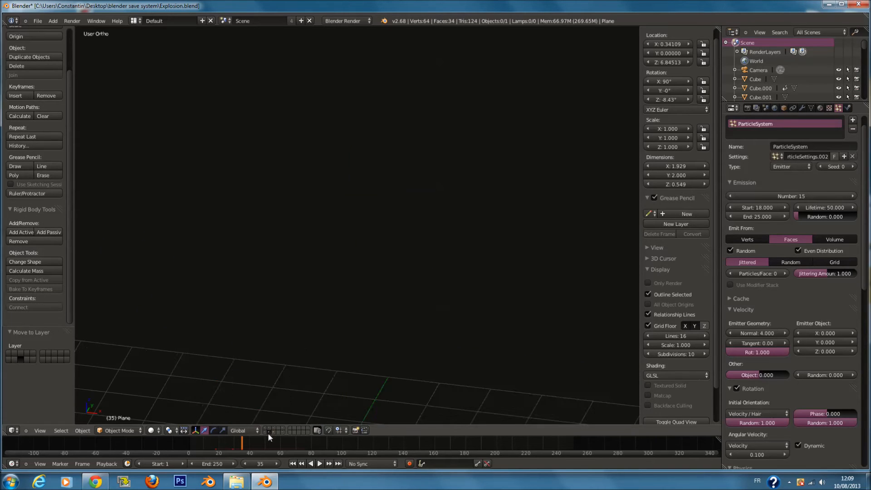
key(a)
key(KP_Decimal)
key(x)
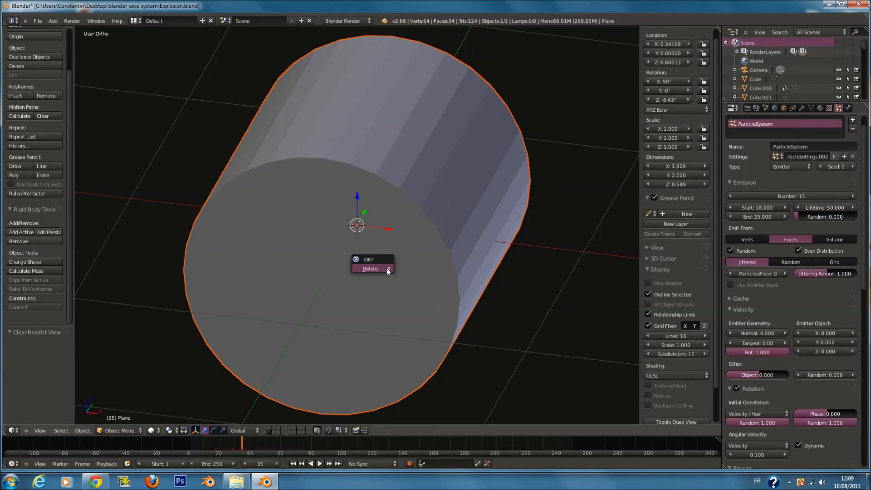
click(370, 269)
key(ctrl+z)
Move the metal-emitting plane from layer 13 to layer 12.
scroll(488, 208, down, 5)
key(a)
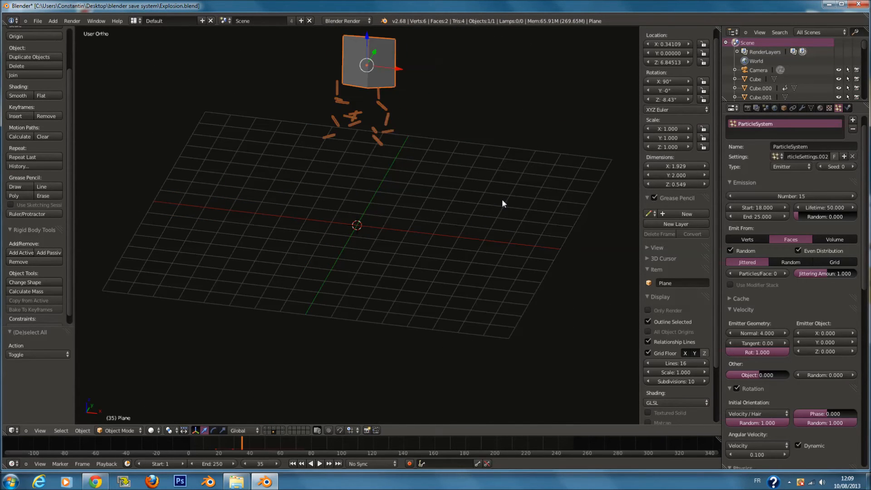
key(m)
click(584, 224)
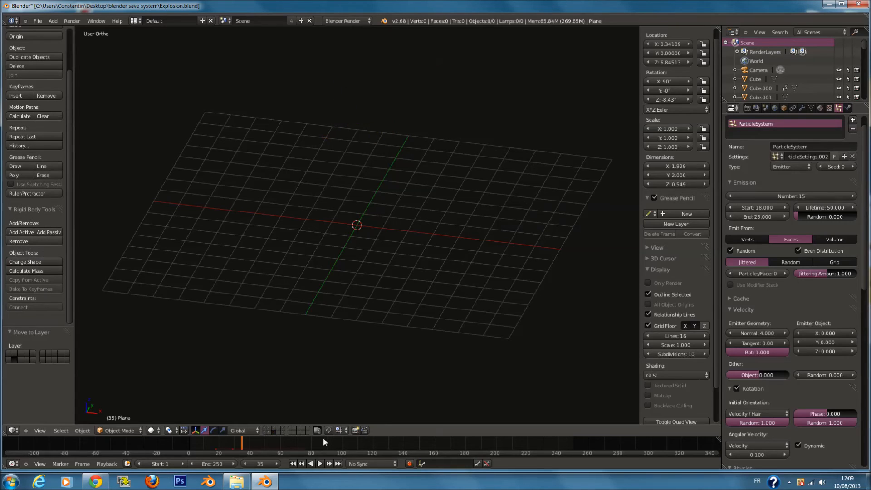
Show the city on layer 1 through the camera and save the file at frame 2.
click(265, 428)
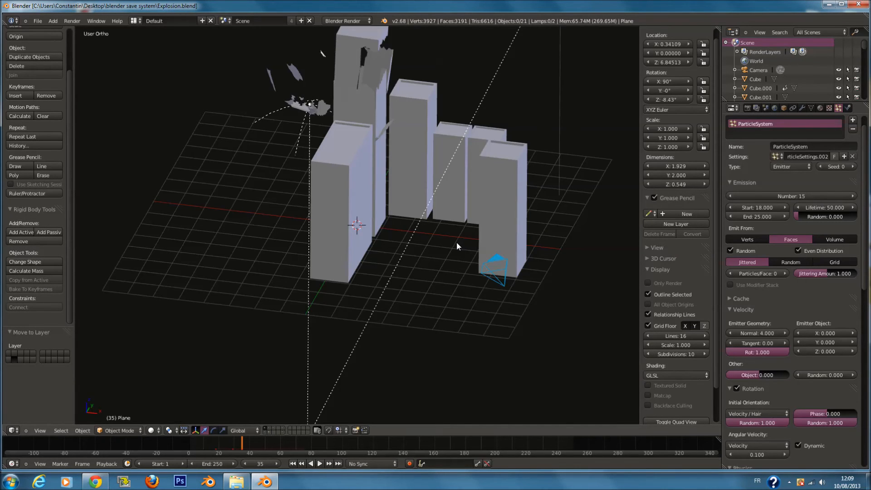
key(KP_0)
scroll(440, 230, up, 6)
key(a)
key(a)
key(ctrl+s)
click(434, 217)
drag(231, 439, 199, 440)
key(ctrl+s)
key(Return)
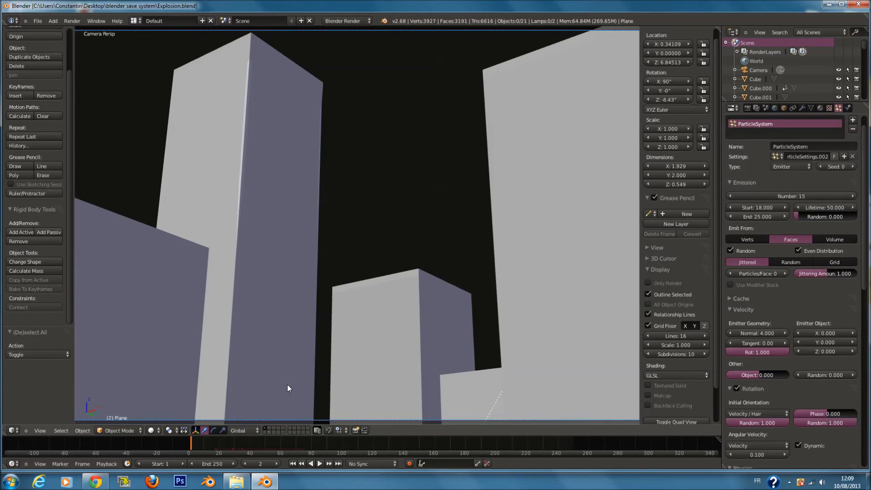
Save the file and add a plane on the empty layer 4.
click(279, 428)
scroll(469, 208, down, 2)
middle_drag(399, 173, 418, 256)
scroll(393, 252, down, 5)
shift+middle_drag(341, 250, 385, 252)
key(ctrl+s)
key(Return)
scroll(388, 252, up, 4)
key(shift+a)
mouse_move(394, 254)
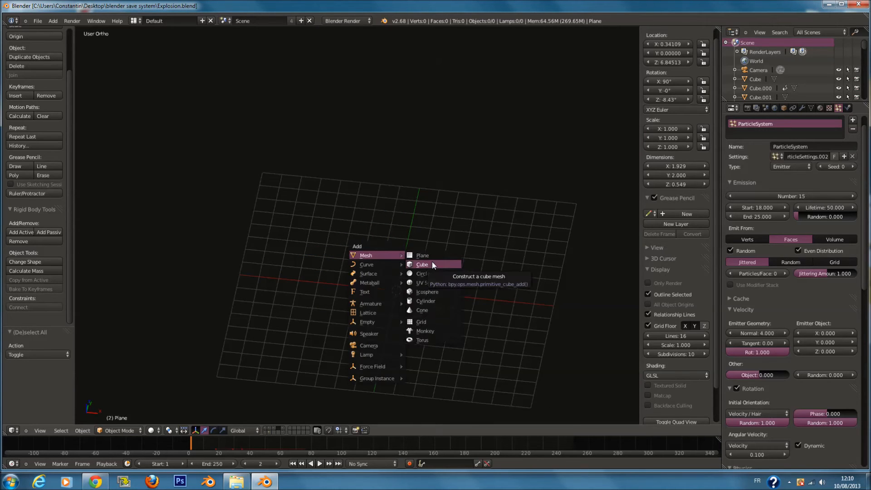
click(435, 254)
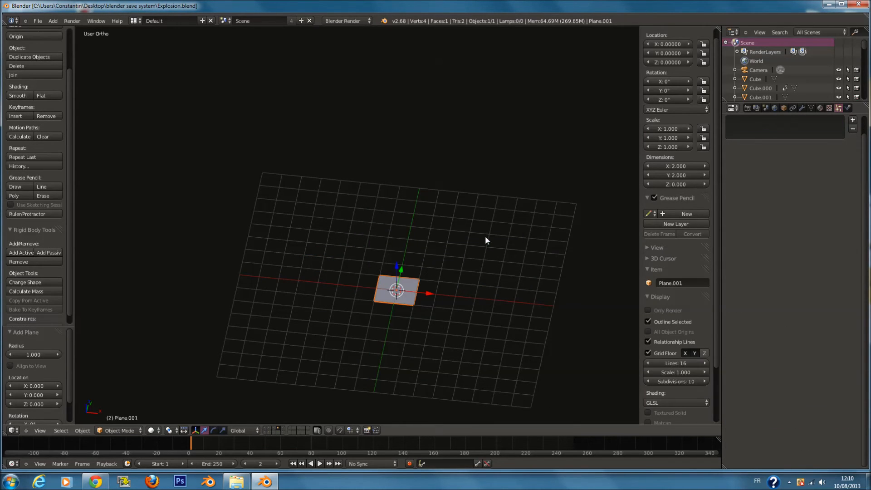
Rotate the new plane 90° in the front view so that it stands upright.
key(KP_1)
text(r90)
key(KP_Decimal)
scroll(438, 175, up, 2)
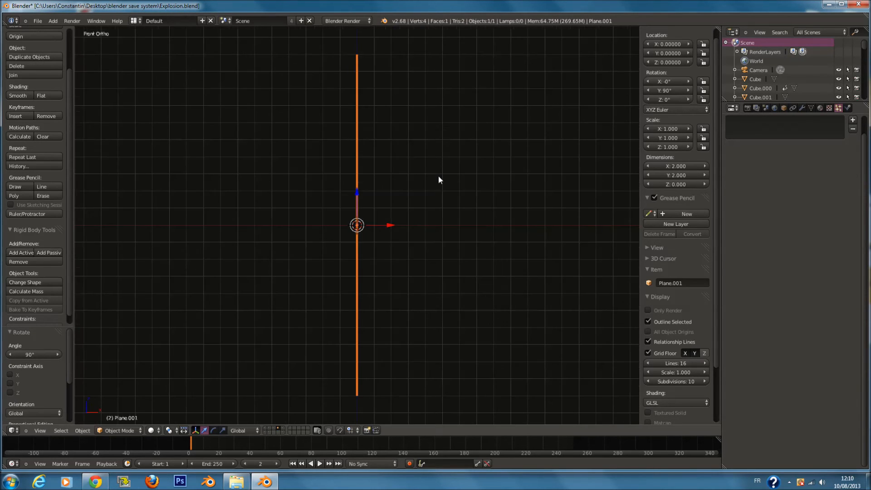
scroll(431, 185, down, 3)
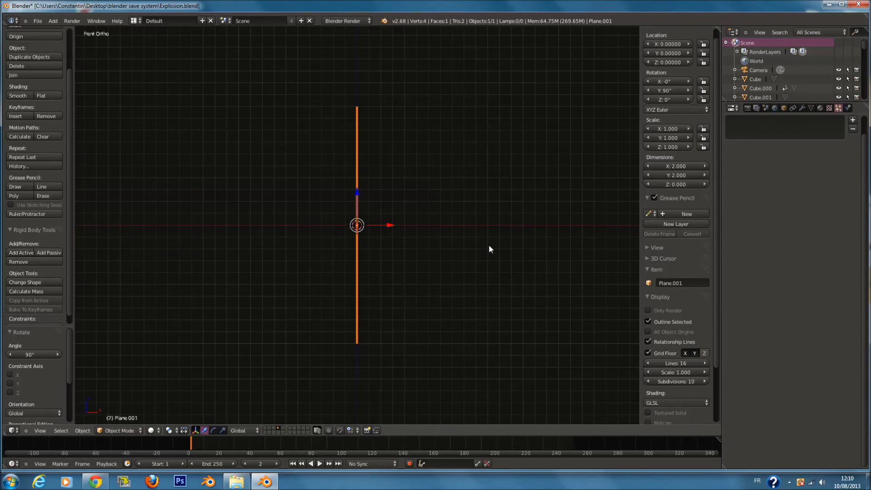
Move the upright plane to layer 1 and delete it there.
key(m)
click(564, 261)
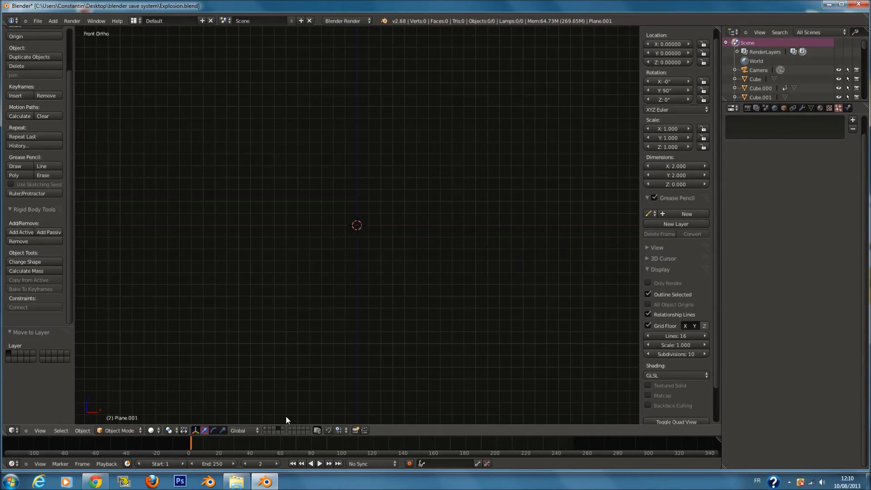
click(265, 428)
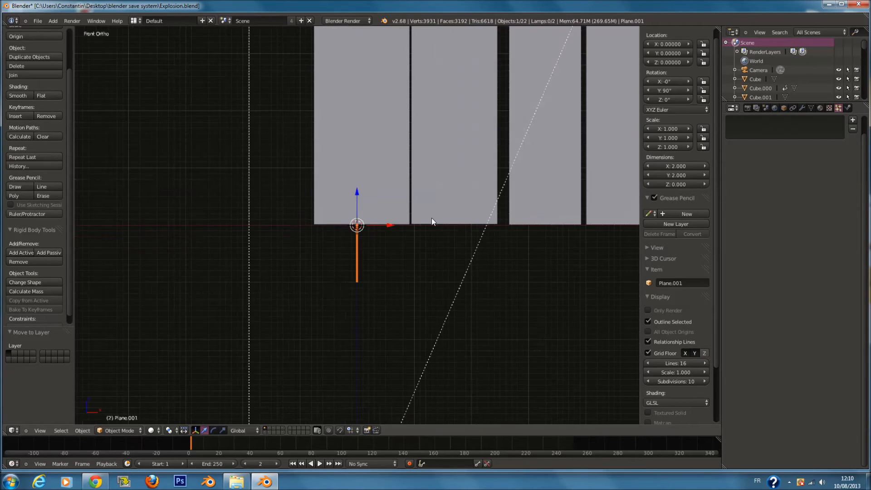
shift+scroll(432, 217, up, 6)
shift+scroll(432, 215, up, 1)
key(Delete)
Add a UV sphere on layer 1 and scale it to about 0.48.
key(shift+a)
mouse_move(432, 215)
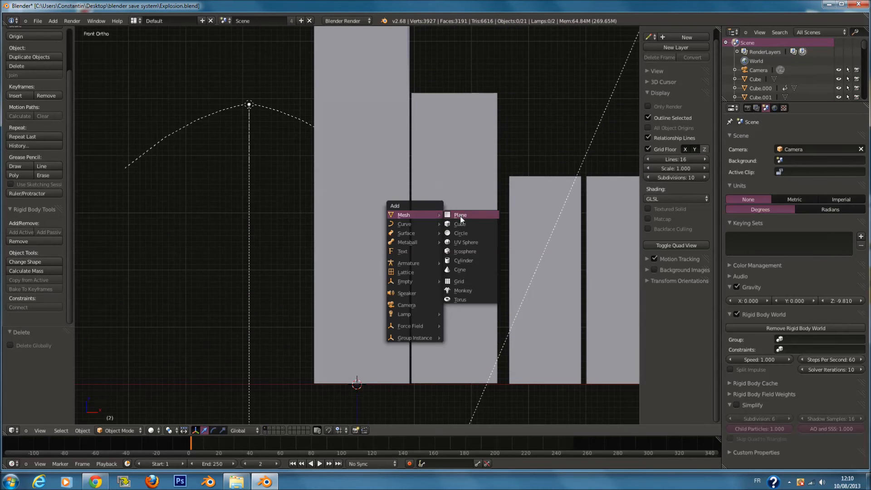
click(468, 242)
shift+scroll(468, 245, up, 1)
key(s)
click(381, 400)
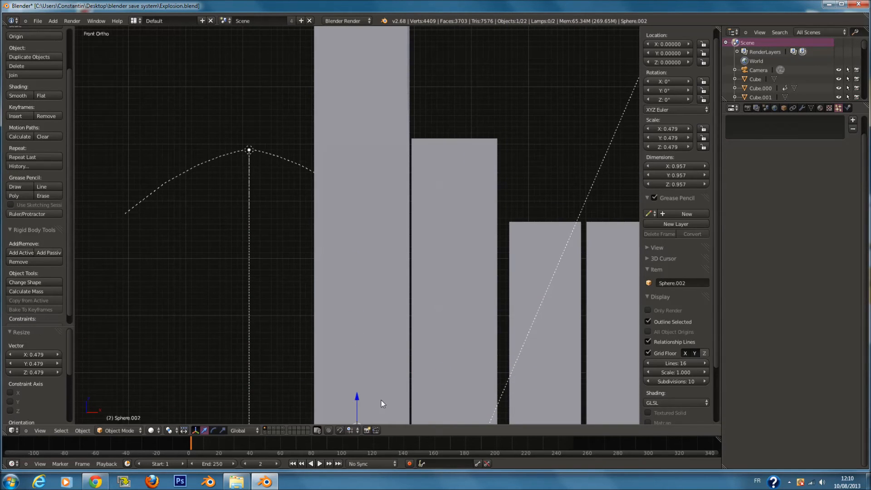
Move the sphere into the tower's broken opening, at about X 0.30, Y -0.40, Z 6.74, and enlarge it slightly.
key(g)
key(z)
click(394, 114)
shift+scroll(394, 132, up, 4)
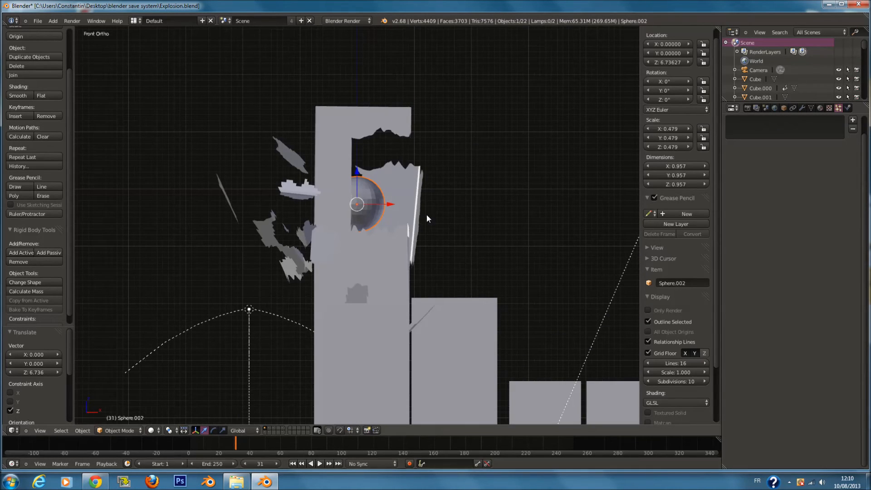
drag(393, 205, 410, 205)
middle_drag(426, 205, 373, 236)
drag(383, 203, 366, 218)
key(s)
click(382, 233)
Roughen the sphere's surface by selecting scattered edges and scaling them up with random proportional falloff.
scroll(382, 233, up, 5)
key(Tab)
key(a)
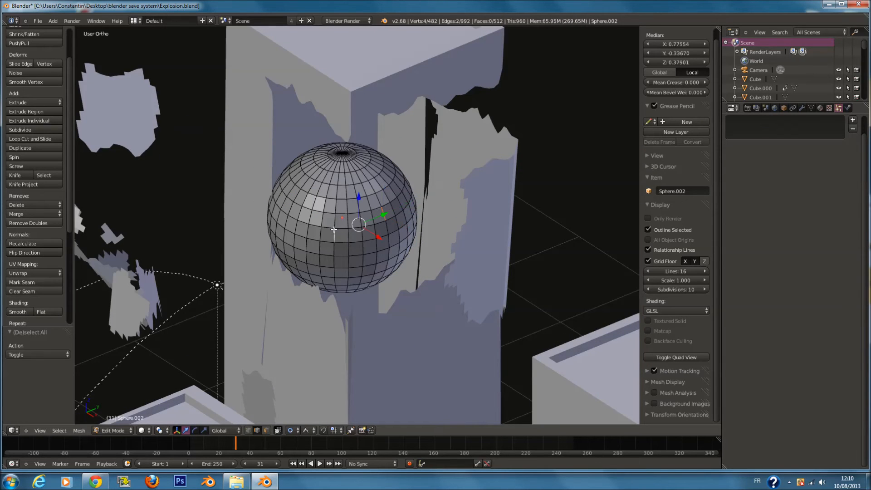
shift+right_click(321, 189)
shift+right_click(369, 172)
shift+right_click(315, 200)
shift+right_click(302, 258)
shift+right_click(267, 219)
shift+right_click(284, 203)
key(s)
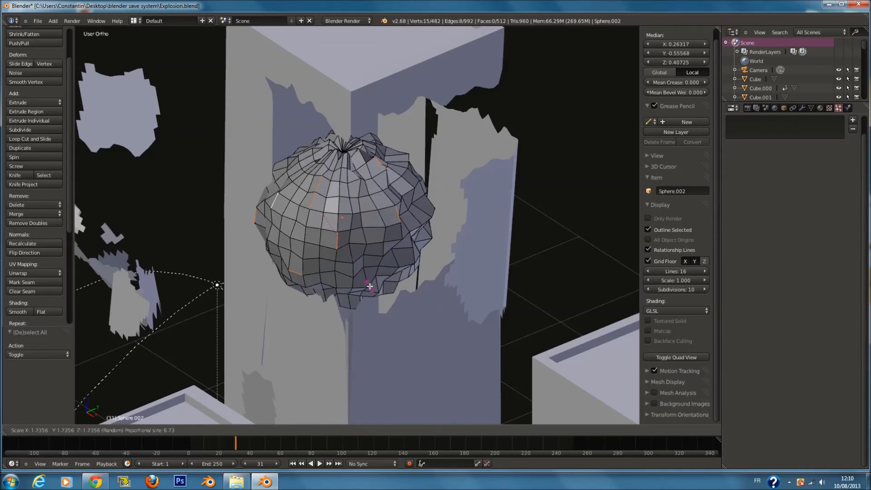
click(370, 291)
key(Tab)
Shrink the jagged sphere to a scale of about 0.50 and save the file.
key(s)
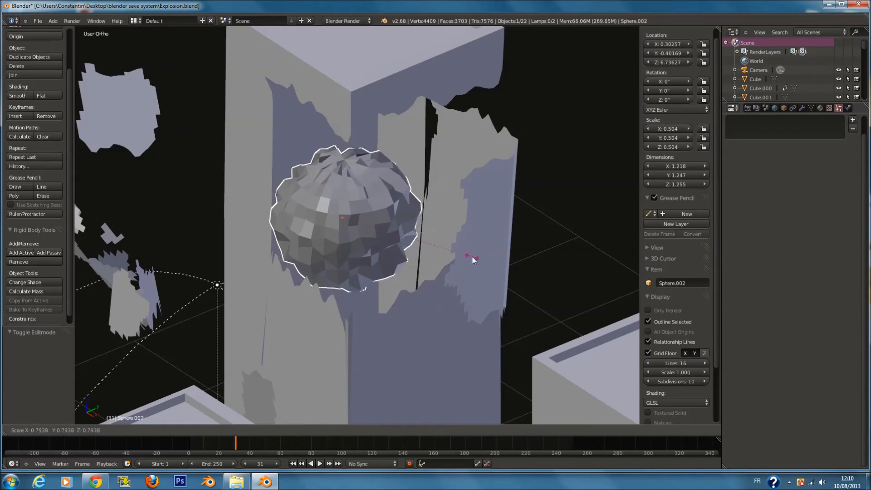
click(471, 257)
key(ctrl+s)
click(472, 258)
Move the jagged sphere to layer 4, display that layer and save the file.
key(KP_0)
key(a)
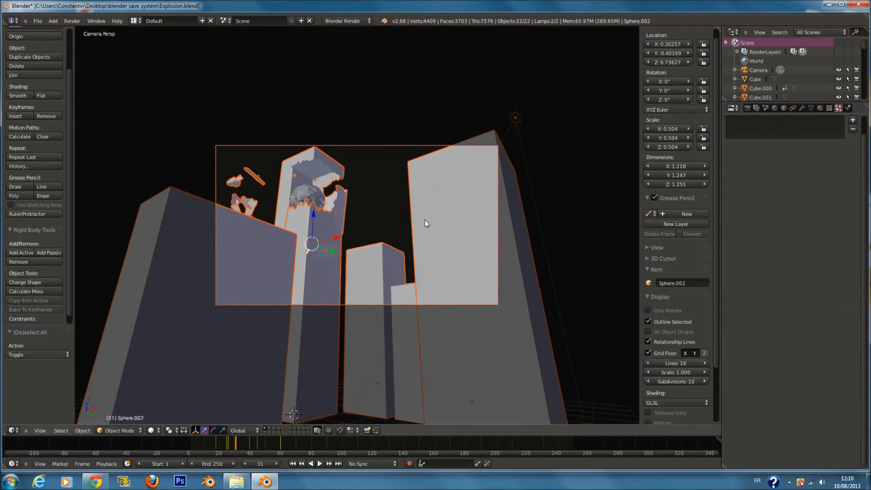
right_click(311, 192)
scroll(481, 227, up, 2)
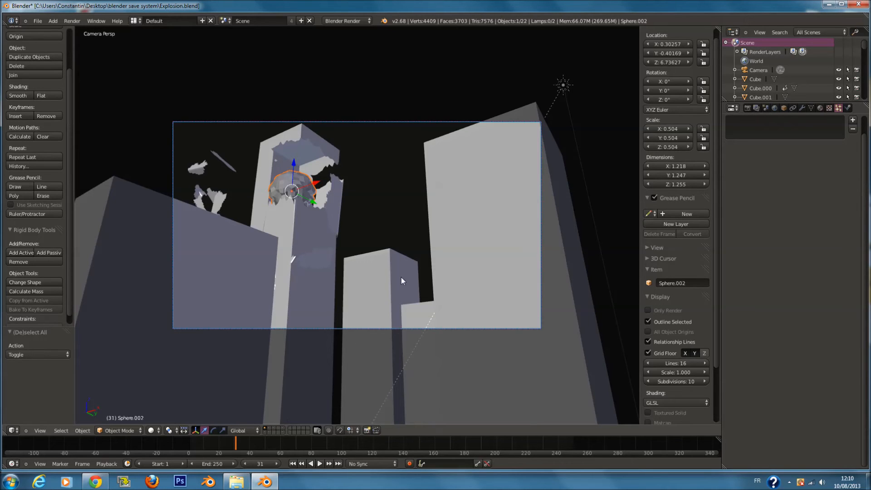
key(m)
click(572, 276)
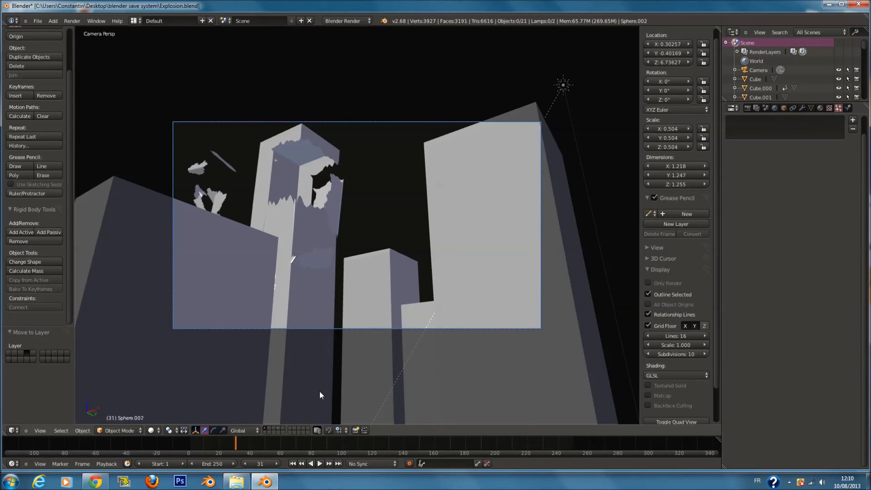
click(278, 428)
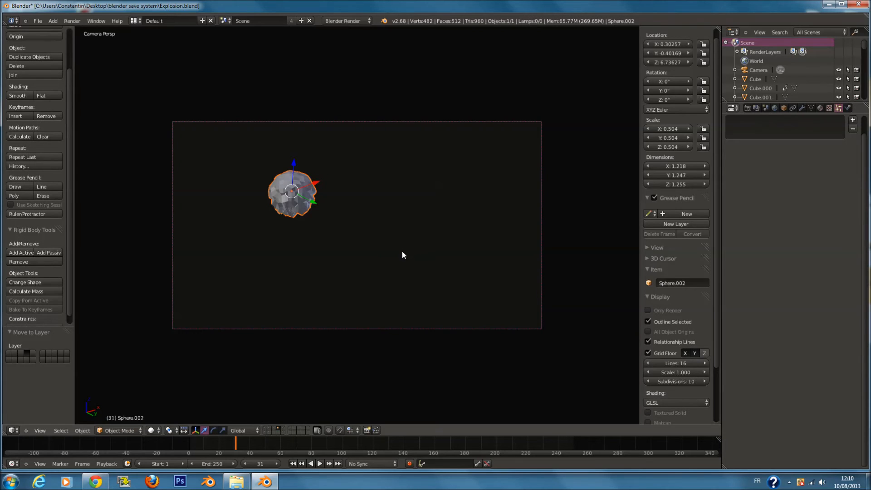
key(ctrl+s)
click(336, 250)
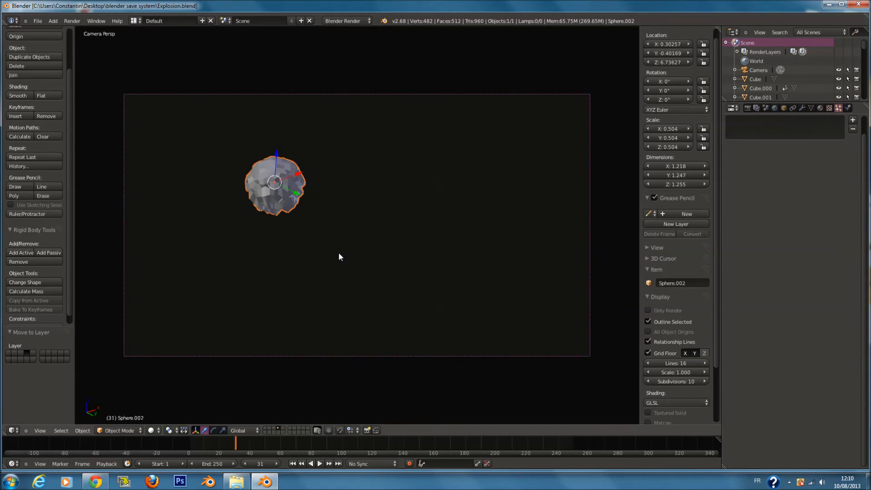
Add a cube on the empty layer 14 and frame it in the front view.
key(KP_1)
scroll(388, 232, down, 4)
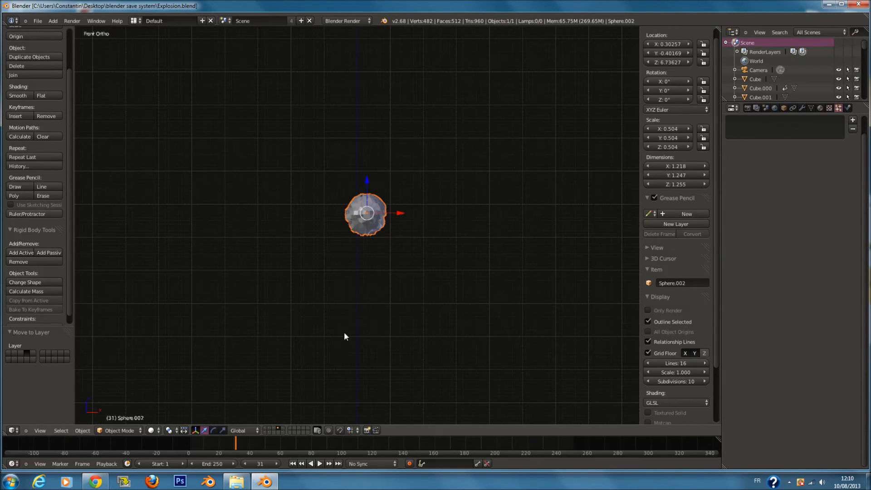
click(278, 433)
scroll(432, 247, down, 3)
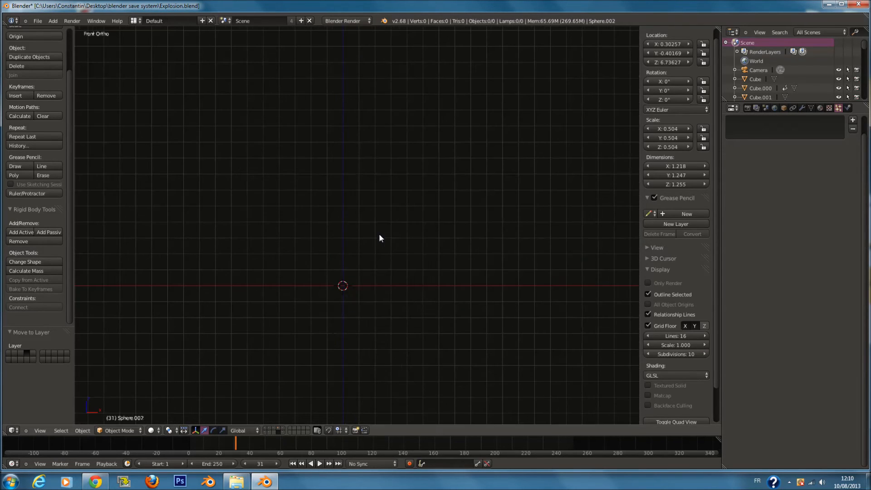
key(shift+a)
mouse_move(383, 234)
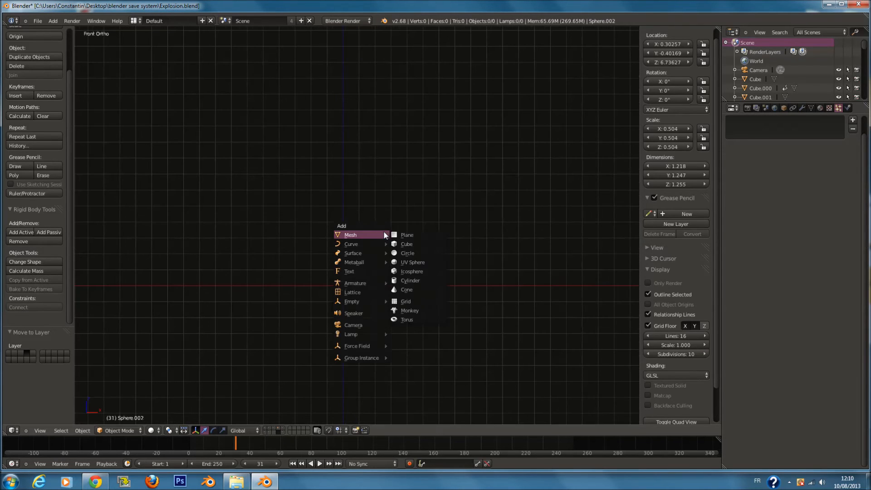
click(415, 243)
key(KP_Decimal)
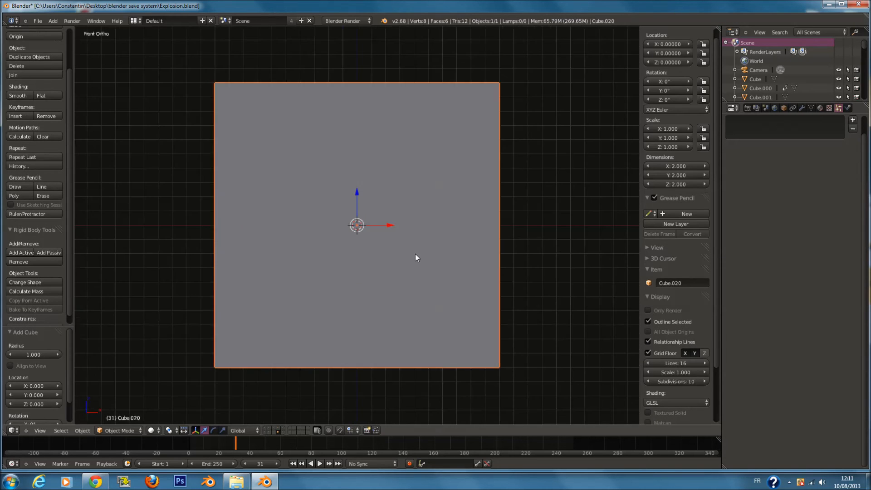
Divide the cube with five evenly spaced vertical loop cuts along one horizontal direction.
key(Tab)
scroll(209, 124, down, 2)
middle_drag(208, 124, 377, 189)
key(a)
key(ctrl+r)
scroll(399, 203, up, 4)
click(399, 204)
right_click(399, 203)
Add four vertical loop cuts in the cube's other horizontal direction and switch to vertex selection.
key(a)
key(ctrl+r)
scroll(344, 212, up, 3)
click(345, 212)
right_click(344, 212)
key(Tab)
key(Tab)
click(247, 430)
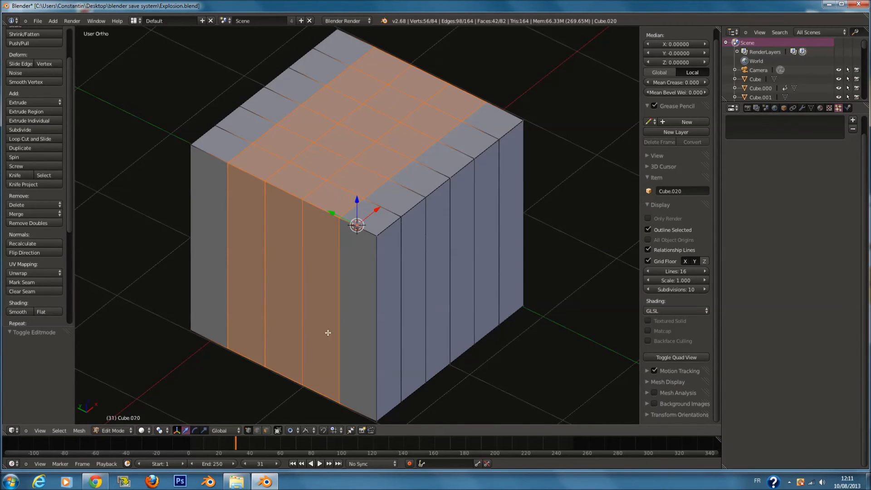
right_click(365, 234)
scroll(366, 233, down, 3)
shift+right_click(303, 200)
shift+right_click(339, 199)
shift+right_click(338, 146)
middle_drag(339, 145, 363, 240)
Clear the vertex selection and add two horizontal loop cuts around the cube's sides.
key(a)
key(ctrl+r)
scroll(408, 201, up, 1)
click(408, 202)
right_click(385, 202)
middle_drag(385, 203, 427, 214)
Select scattered single vertices across the cube's top, sides and underside.
key(a)
right_click(400, 172)
shift+right_click(372, 160)
shift+right_click(363, 149)
shift+right_click(324, 154)
shift+right_click(279, 210)
middle_drag(367, 284, 417, 215)
shift+right_click(414, 251)
shift+right_click(340, 282)
shift+right_click(357, 333)
shift+right_click(378, 311)
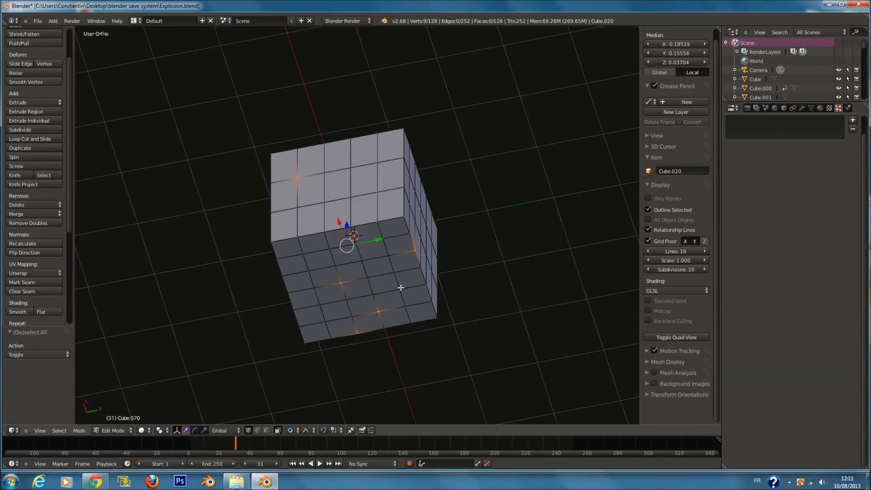
Stretch the selected vertices along Z and scale them with random proportional falloff, forming a jagged splinter about 2.65 × 2.65 × 16.1 units.
scroll(400, 287, down, 4)
middle_drag(381, 250, 415, 322)
key(s)
key(z)
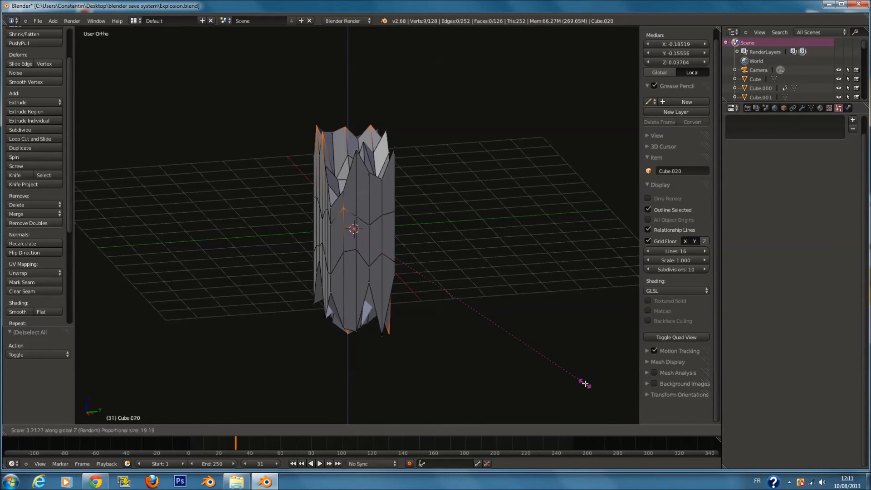
click(856, 370)
scroll(443, 250, down, 2)
key(s)
click(466, 291)
key(Tab)
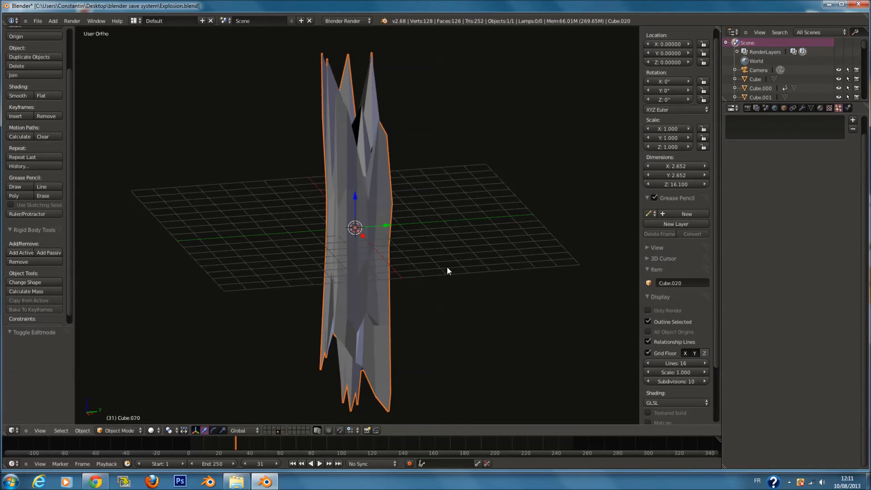
Scale the whole splinter object to about 0.30 in the front view.
key(KP_1)
key(s)
click(383, 228)
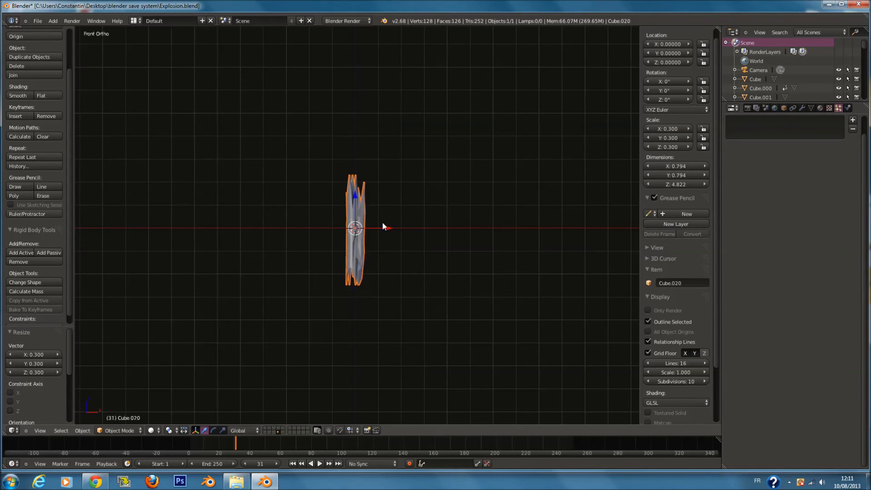
Add two loop cuts around the splinter's middle and scale them to about 1.121 with random proportional falloff.
scroll(383, 213, up, 2)
key(Tab)
key(a)
scroll(384, 213, up, 3)
key(ctrl+r)
scroll(384, 216, up, 1)
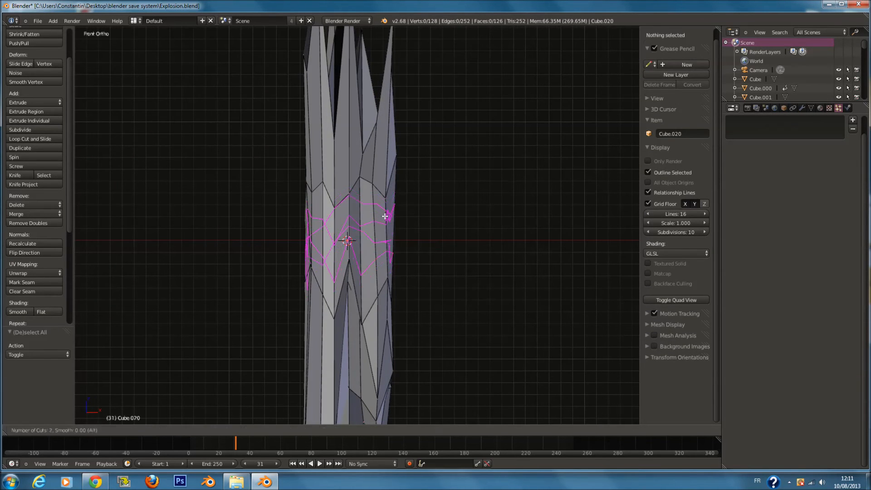
click(394, 222)
key(s)
click(420, 234)
scroll(420, 235, down, 3)
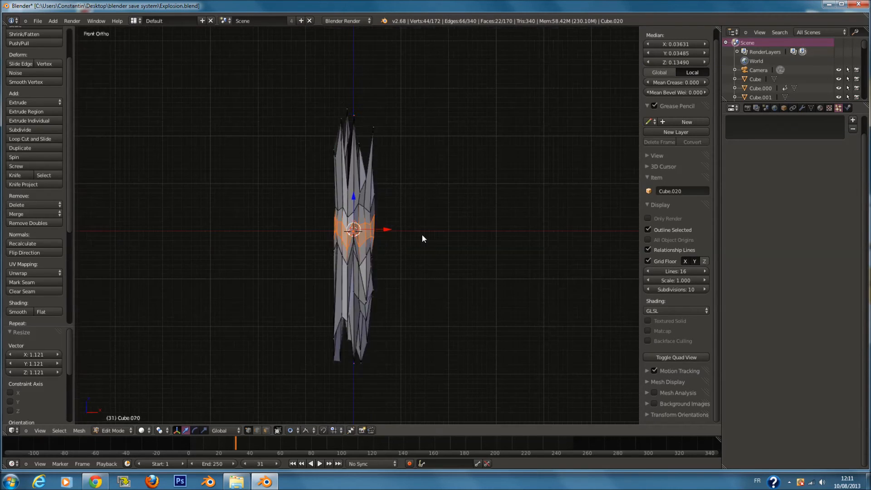
Duplicate the splinter to about X 1.34 and shrink the copy's middle loops to about 0.47 with random proportional falloff.
key(Tab)
key(shift+d)
click(480, 237)
key(Tab)
key(s)
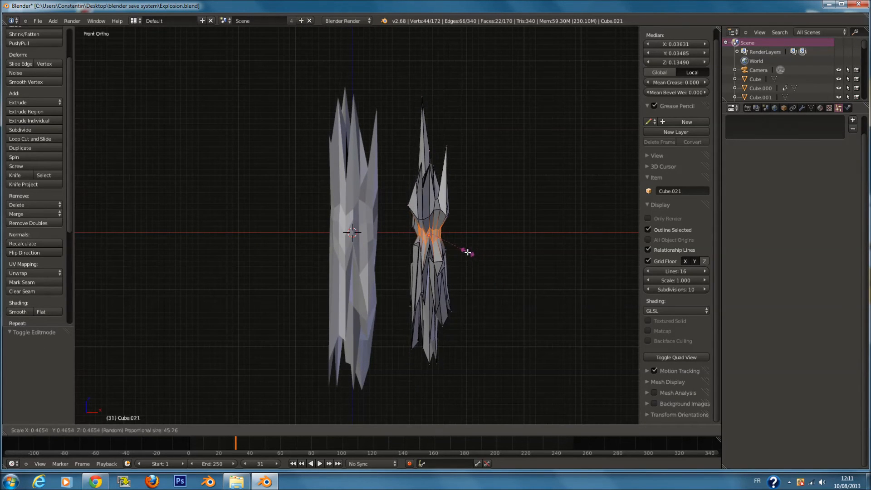
click(467, 249)
key(Tab)
Duplicate the pinched splinter to about X 2.95 and smooth all vertices of the new copy.
scroll(466, 241, down, 2)
key(shift+d)
right_click(446, 249)
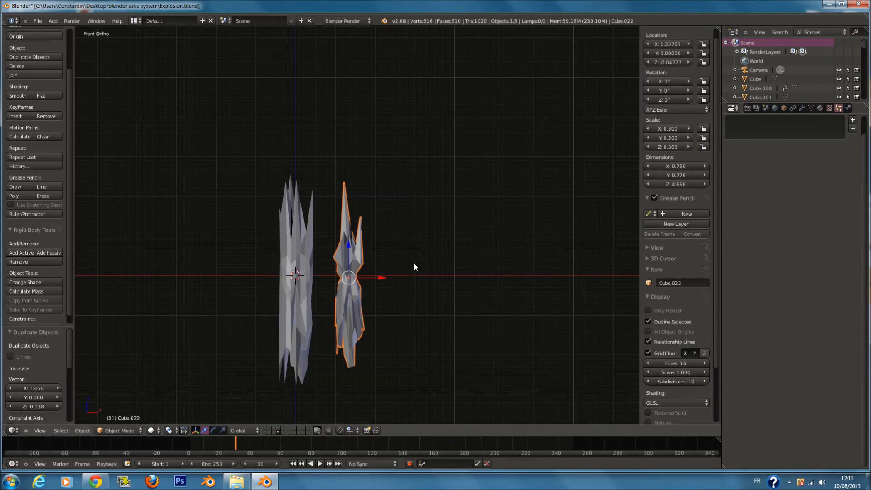
key(g)
click(445, 287)
key(Tab)
key(z)
key(a)
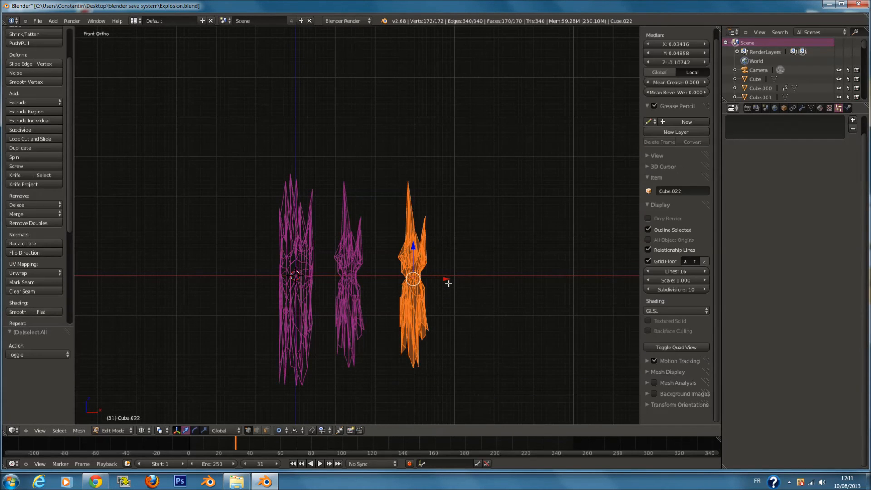
click(51, 81)
scroll(502, 233, up, 4)
key(a)
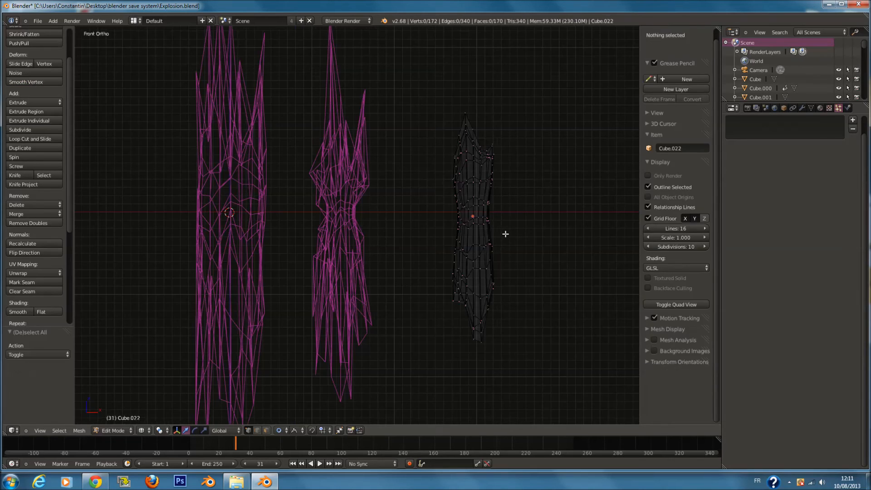
Move a single vertex low on the third piece's outer edge with random proportional falloff, distorting the whole piece.
right_click(489, 258)
right_click(453, 282)
key(g)
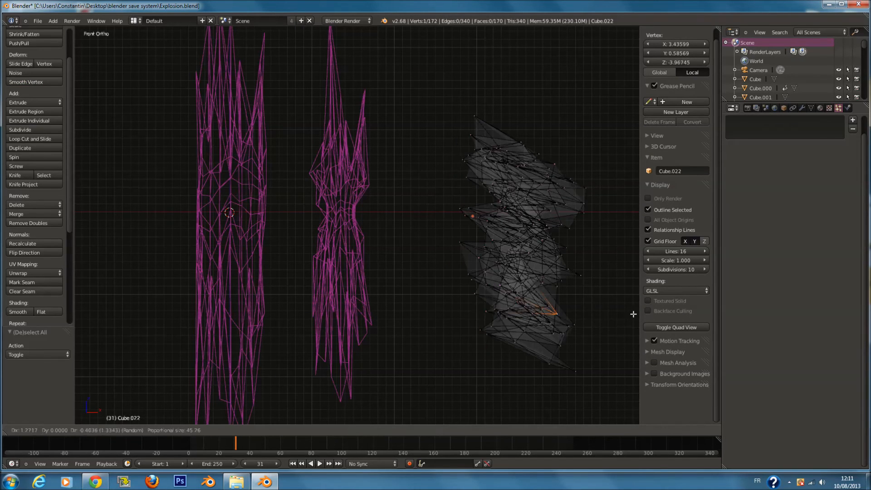
click(596, 323)
key(z)
scroll(579, 292, down, 4)
Examine the distorted third piece from several angles and return to the front view.
middle_drag(526, 283, 408, 286)
scroll(550, 297, up, 2)
key(Tab)
key(Tab)
middle_drag(447, 317, 434, 322)
drag(433, 322, 404, 321)
click(404, 321)
key(Tab)
middle_drag(404, 321, 528, 304)
key(KP_1)
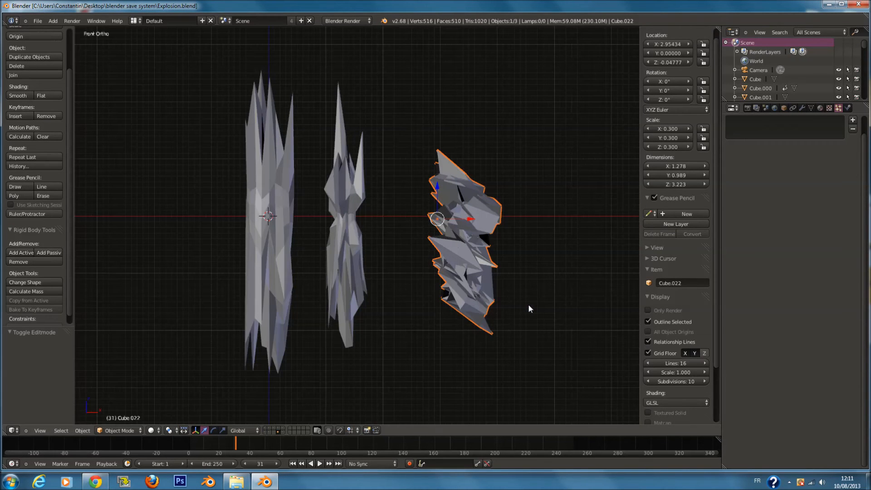
Put all three splinter pieces into a new group named "Mocreaux verre vert" and save the file.
scroll(344, 222, up, 2)
shift+right_click(317, 225)
shift+right_click(261, 219)
scroll(290, 215, down, 3)
key(ctrl+s)
click(324, 206)
key(ctrl+g)
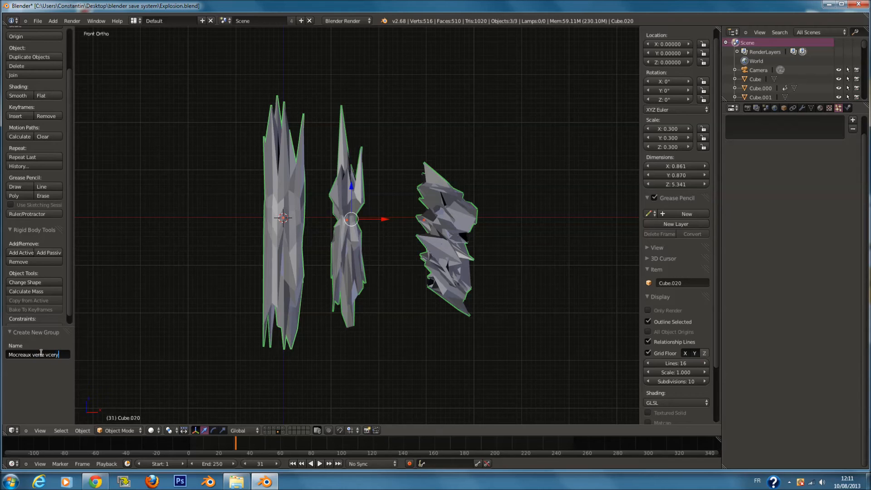
key(Return)
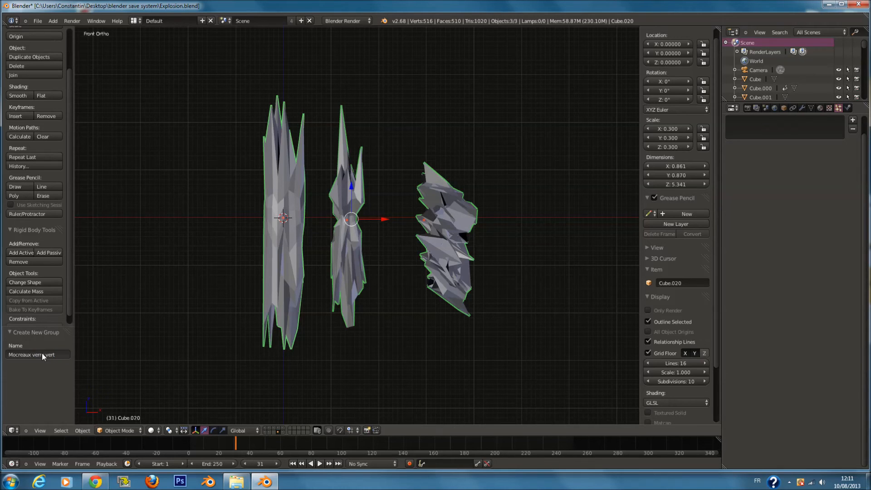
key(ctrl+s)
click(474, 279)
Display the jagged sphere's layer, select the sphere and add a new particle system to it.
key(a)
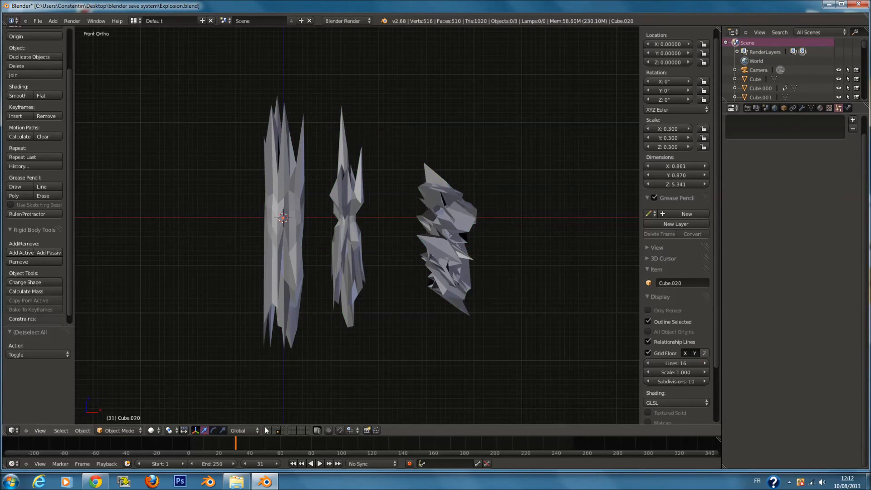
click(267, 427)
scroll(336, 194, down, 4)
middle_drag(345, 155, 312, 176)
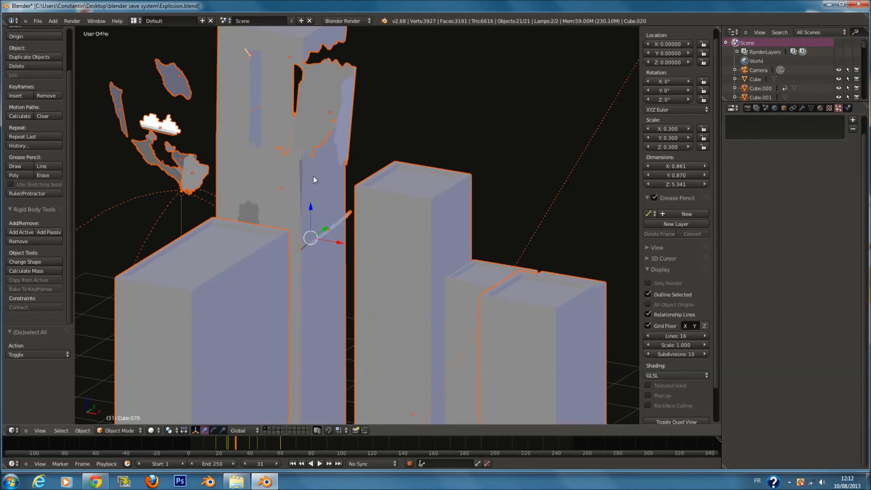
click(279, 429)
right_click(296, 103)
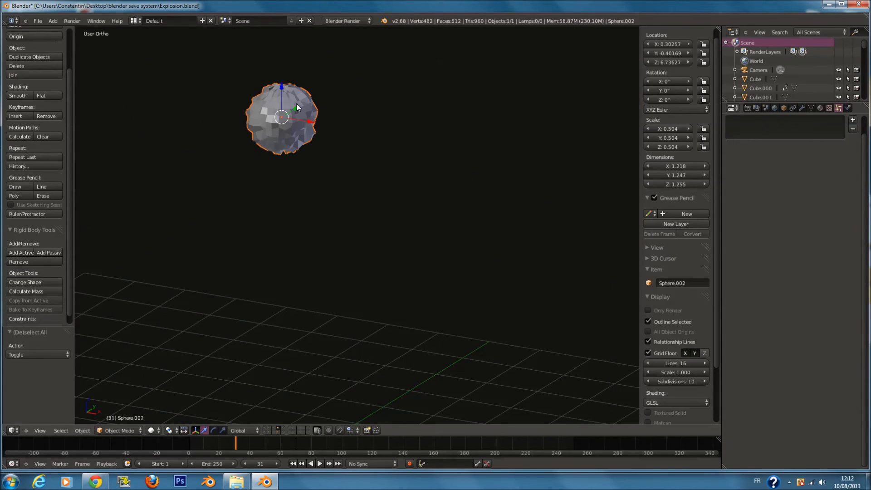
click(852, 119)
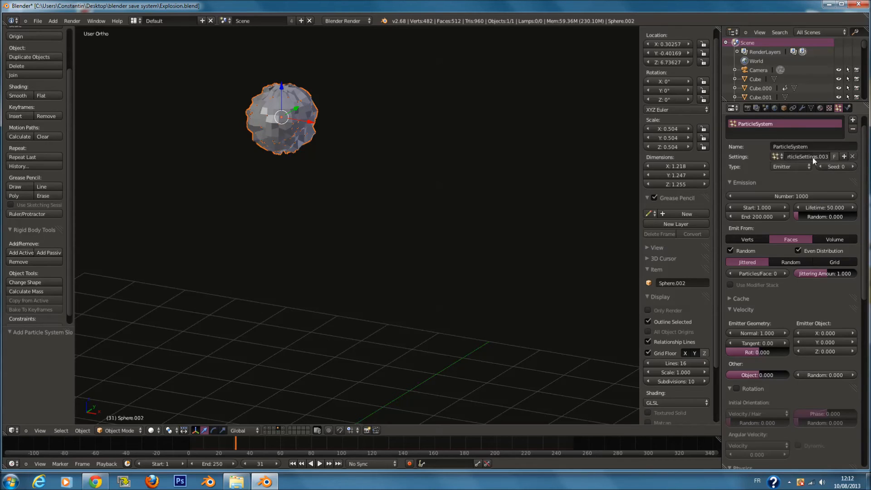
Set the sphere's particle emission to start at frame 18 and end at frame 25, and save the file.
click(760, 205)
text(&)
click(759, 208)
text(1)
click(756, 217)
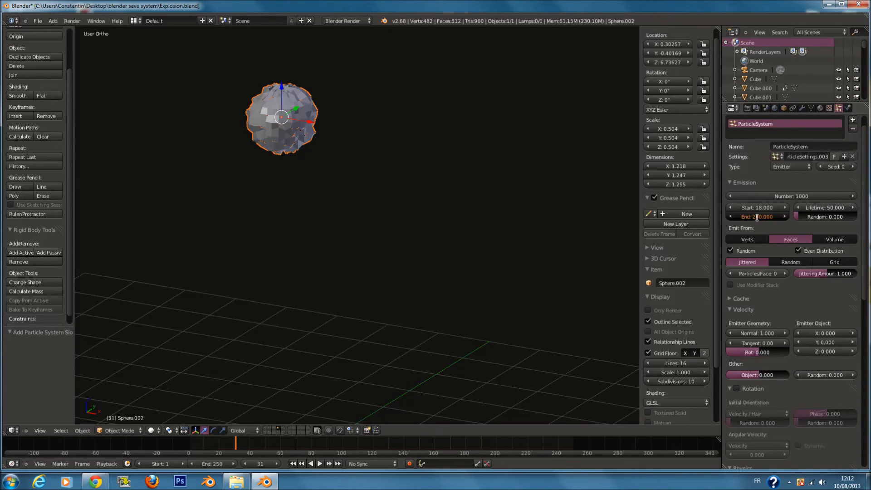
text(25)
key(Return)
key(ctrl+s)
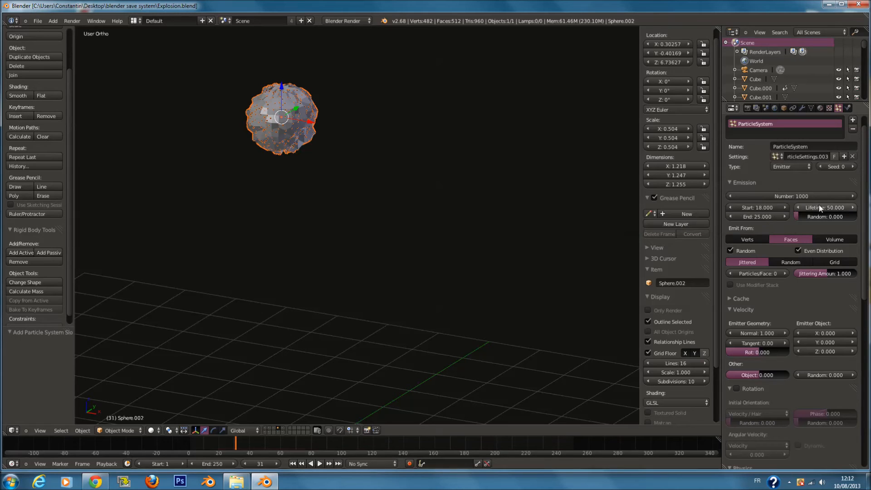
Set the number of emitted particles to 500.
click(792, 197)
text(500)
key(Return)
Show the building layer together with the sphere in camera view and play the explosion from before the emission.
key(KP_0)
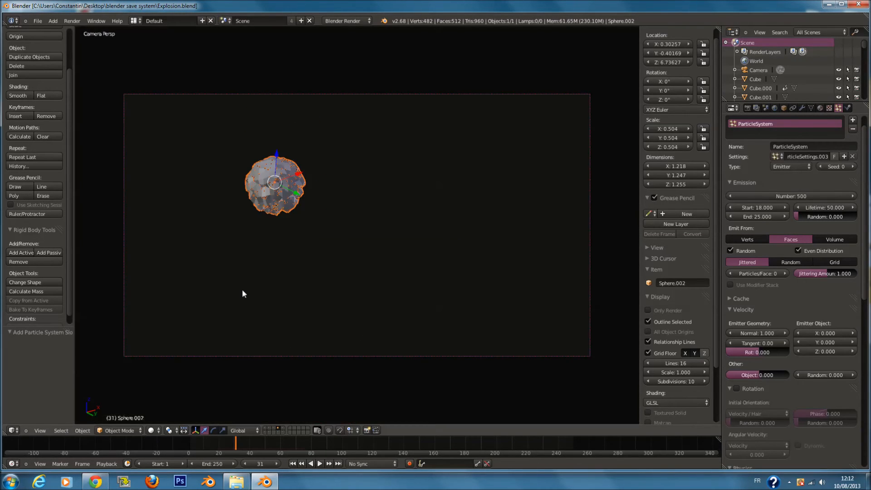
shift+click(265, 428)
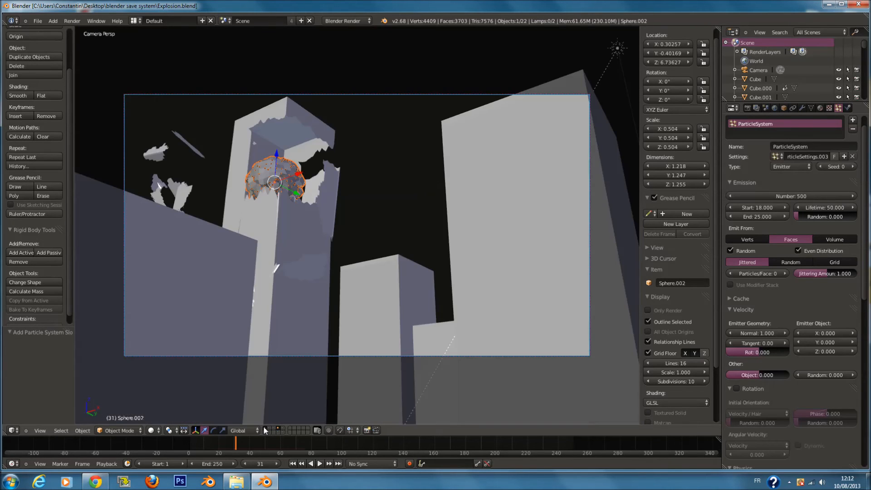
drag(232, 445, 208, 445)
key(alt+a)
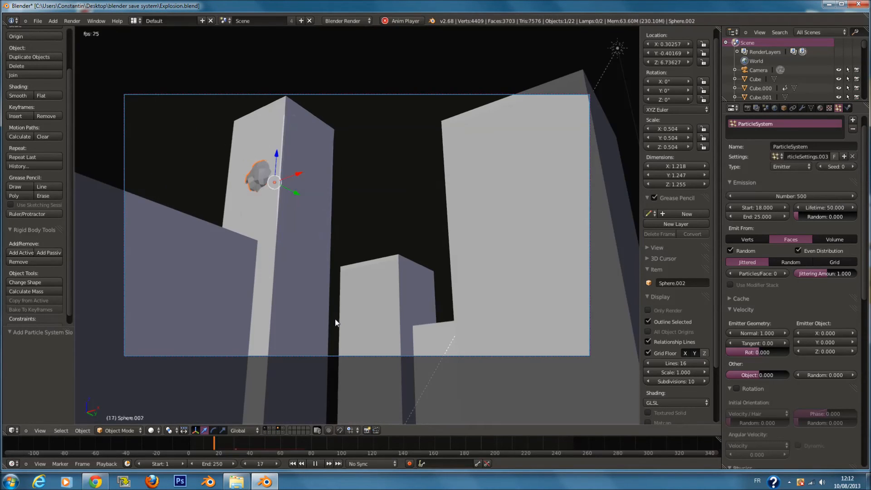
key(alt+a)
Set the particles' normal emission velocity to 1.5 and replay the explosion.
scroll(758, 325, down, 4)
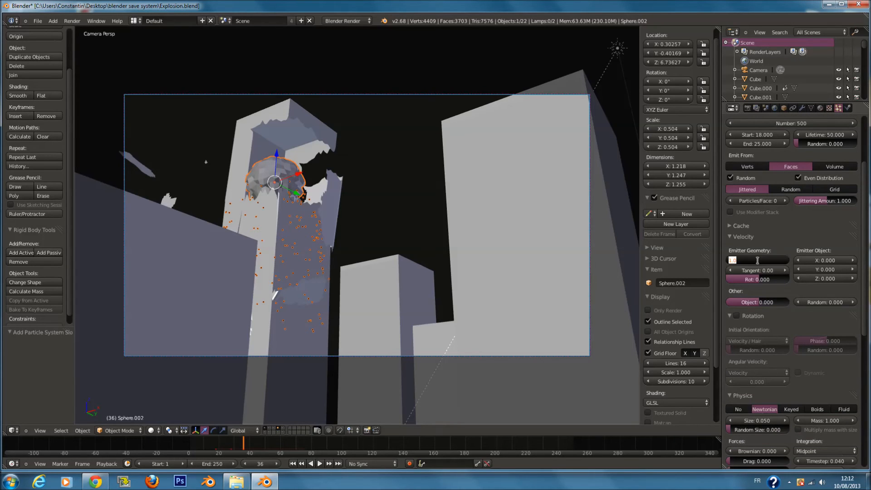
key(Return)
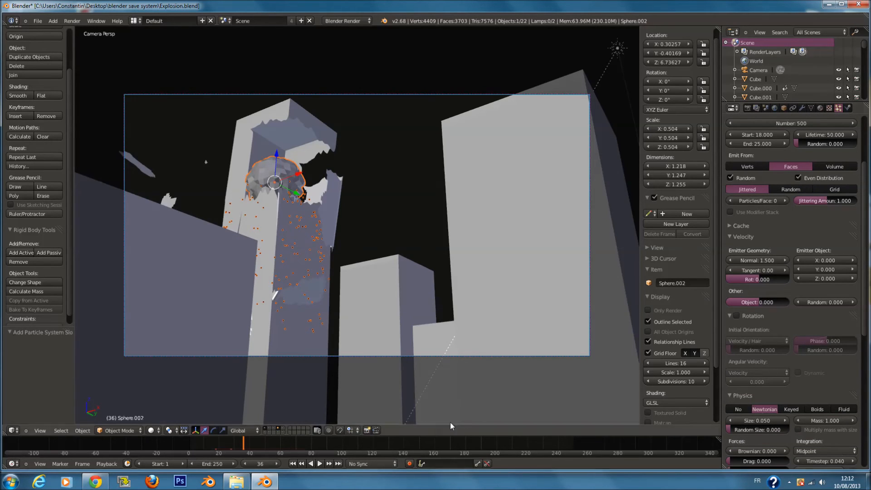
drag(239, 441, 213, 440)
key(alt+a)
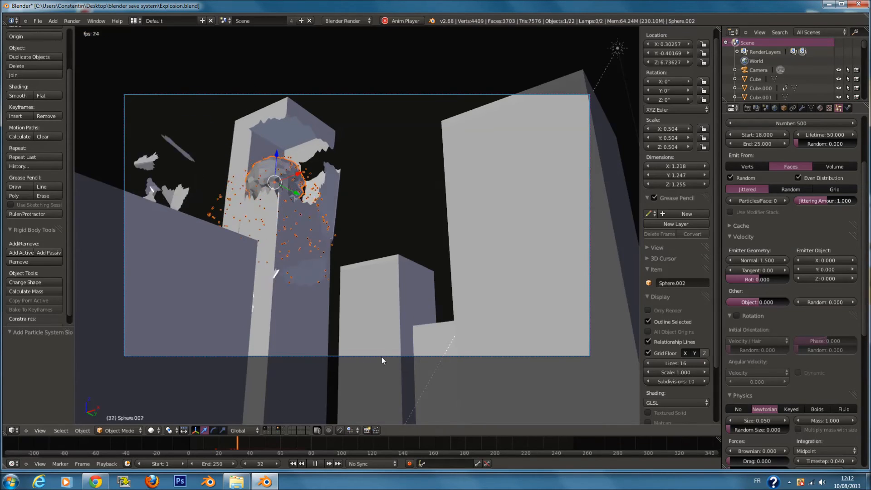
key(alt+a)
Set the particles' gravity field weight to 0.7 and replay the explosion.
scroll(781, 388, down, 14)
click(756, 363)
key(BackSpace)
key(Return)
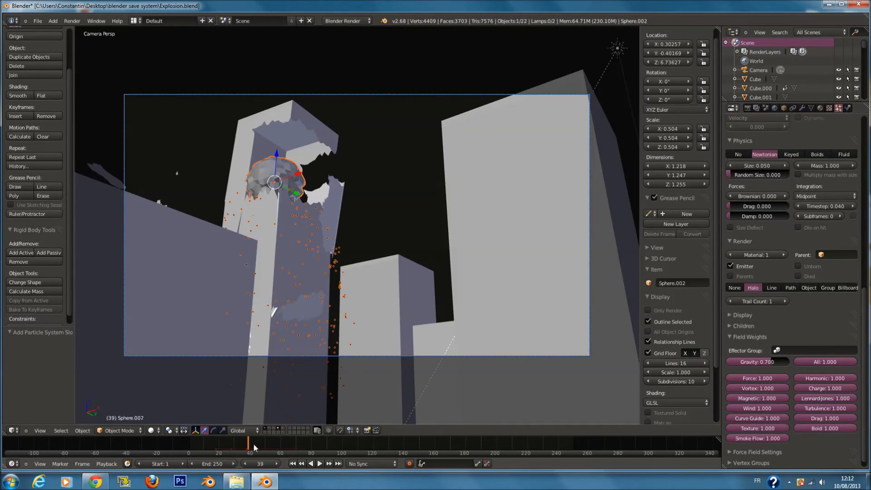
key(alt+a)
key(alt+a)
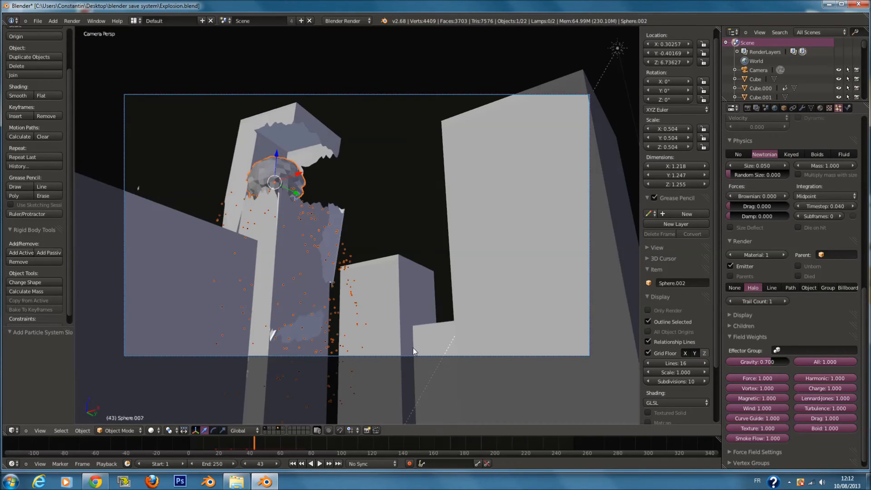
Set the particles' gravity field weight to 0.425 and play the animation again.
drag(771, 361, 753, 362)
key(alt+a)
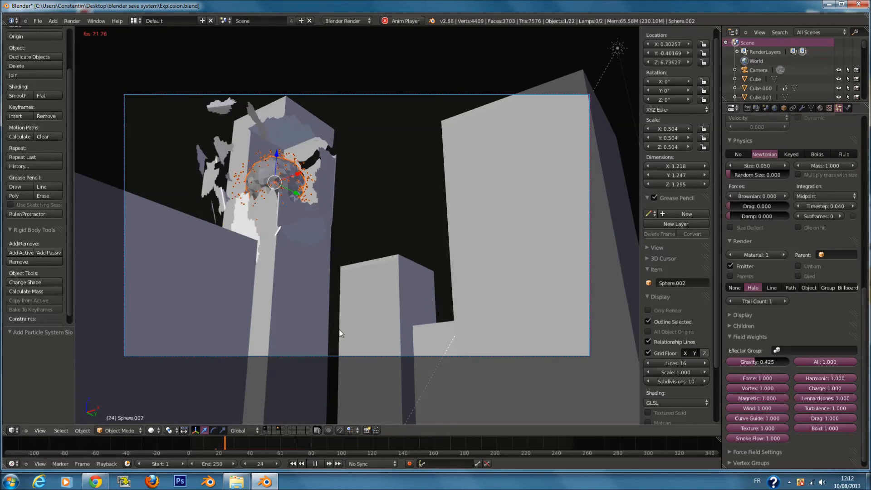
key(alt+a)
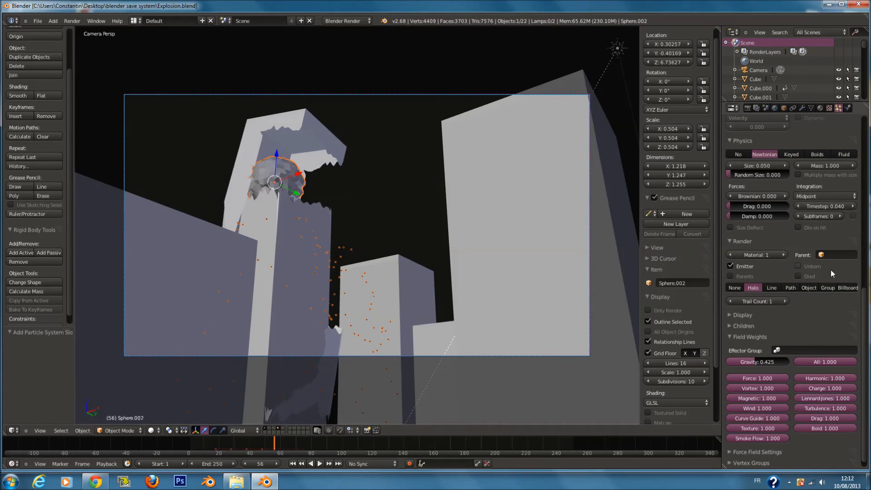
Render the sphere's particles as a group, with "Mocreaux verre vert" as the dupli group.
scroll(831, 269, up, 5)
scroll(834, 263, up, 10)
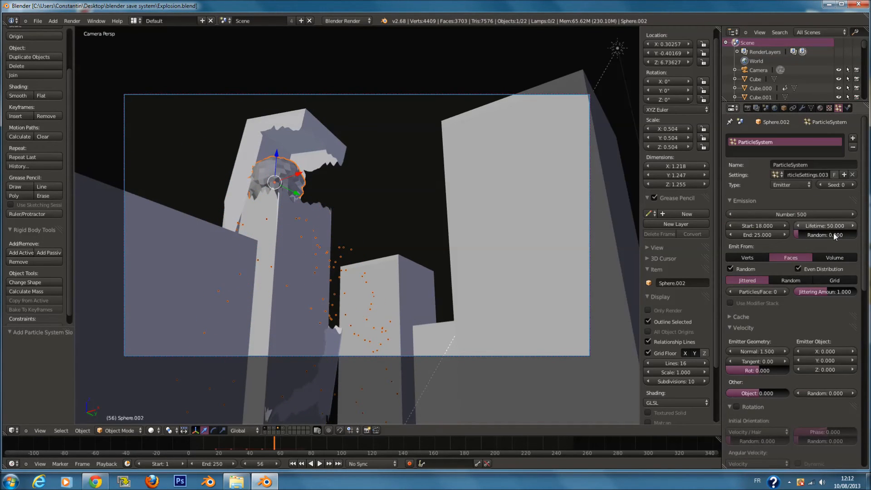
scroll(823, 322, down, 5)
scroll(825, 390, down, 5)
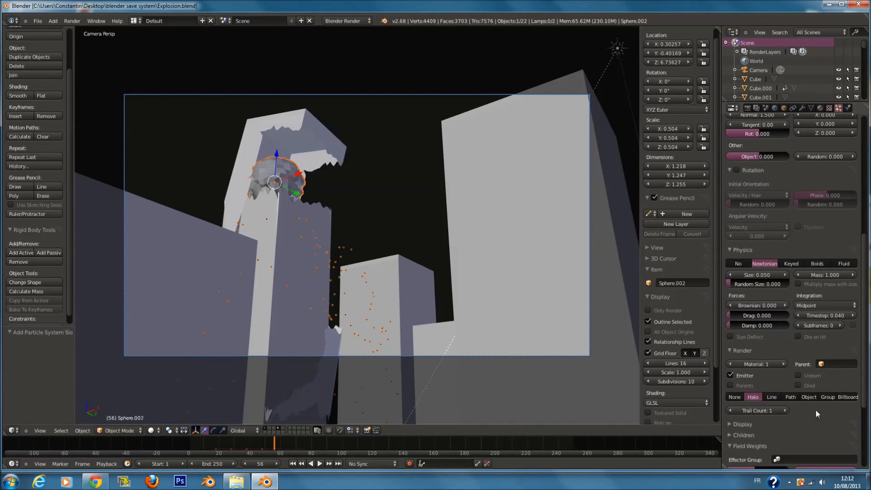
click(839, 409)
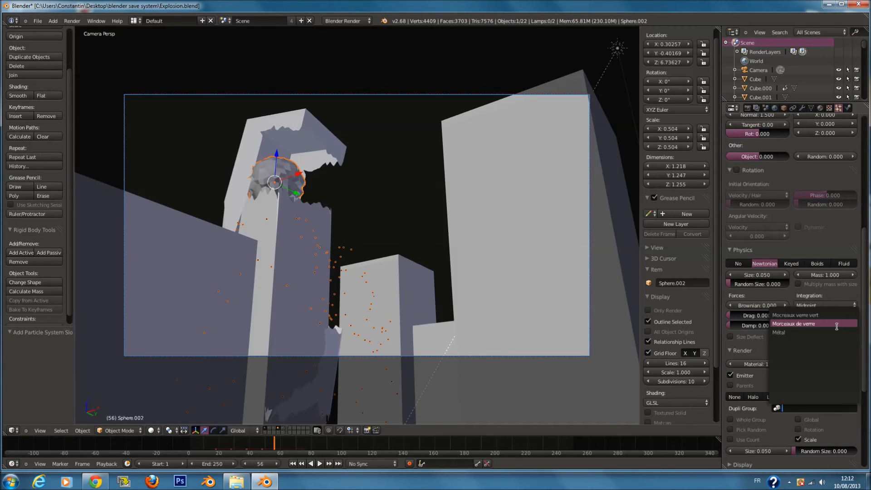
click(835, 323)
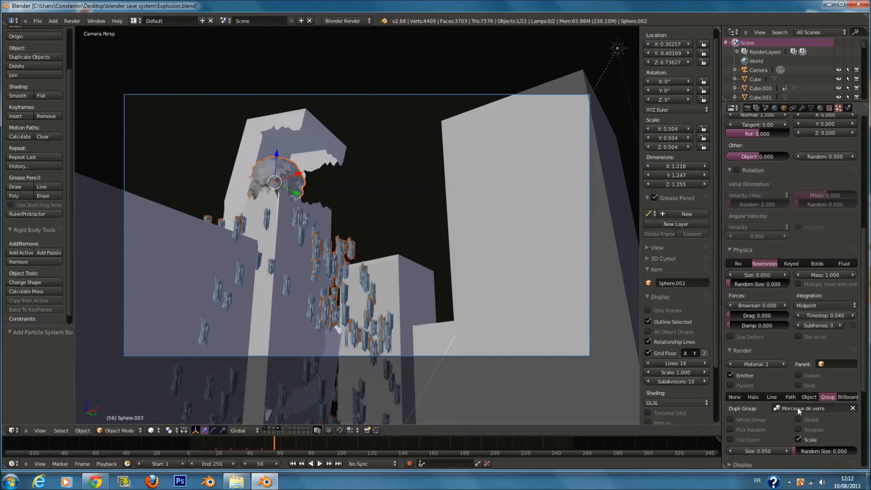
click(839, 408)
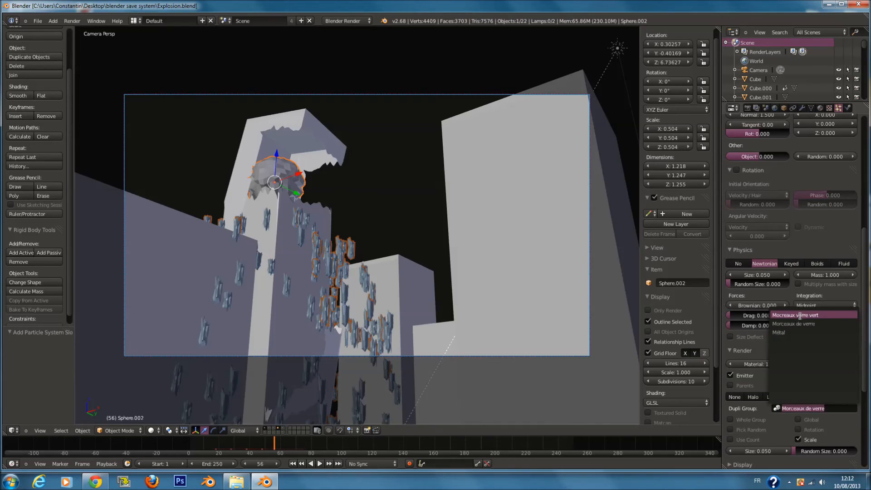
click(798, 314)
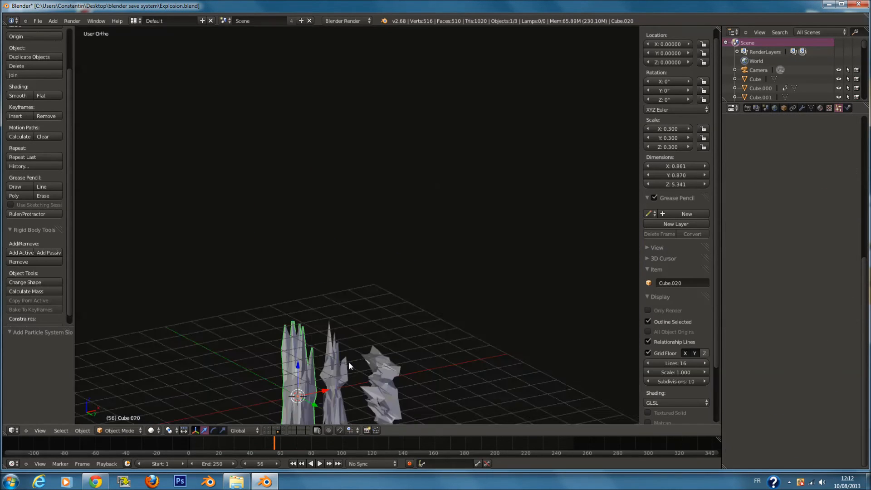
Try the existing materials "Material" and "vitre" on the tallest splinter piece, and unlink the assigned material.
middle_drag(348, 361, 385, 377)
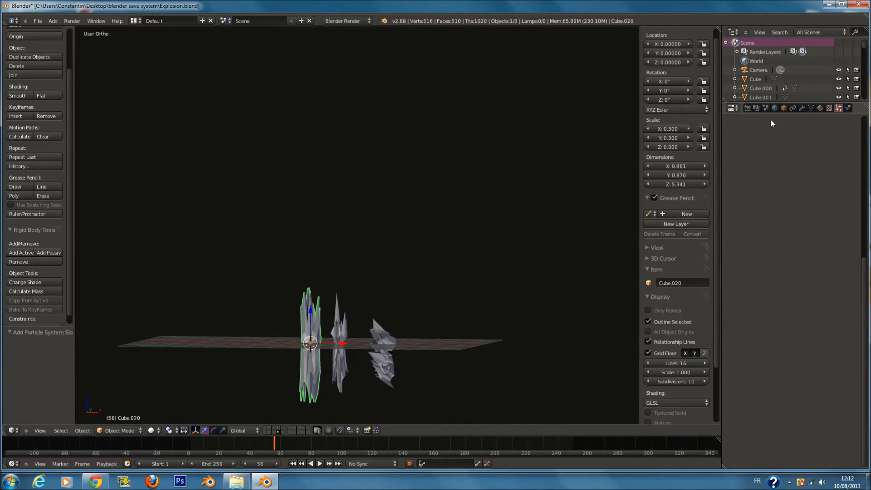
click(820, 108)
click(731, 149)
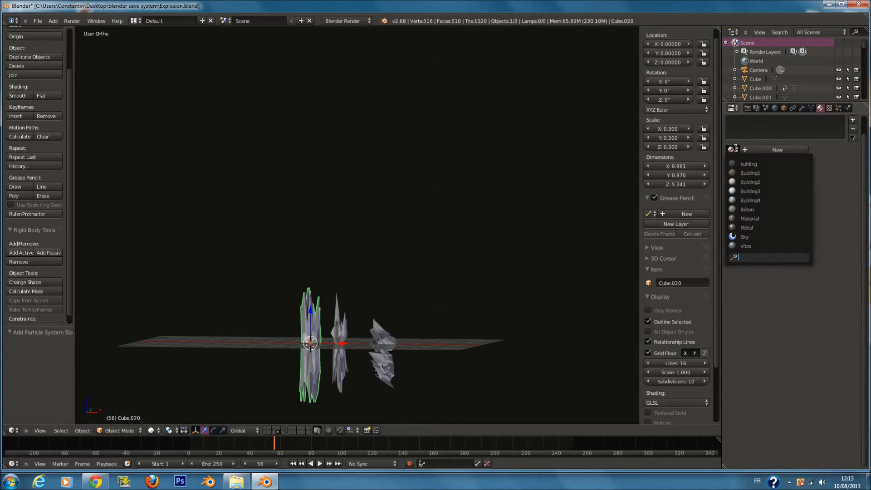
click(777, 219)
click(732, 150)
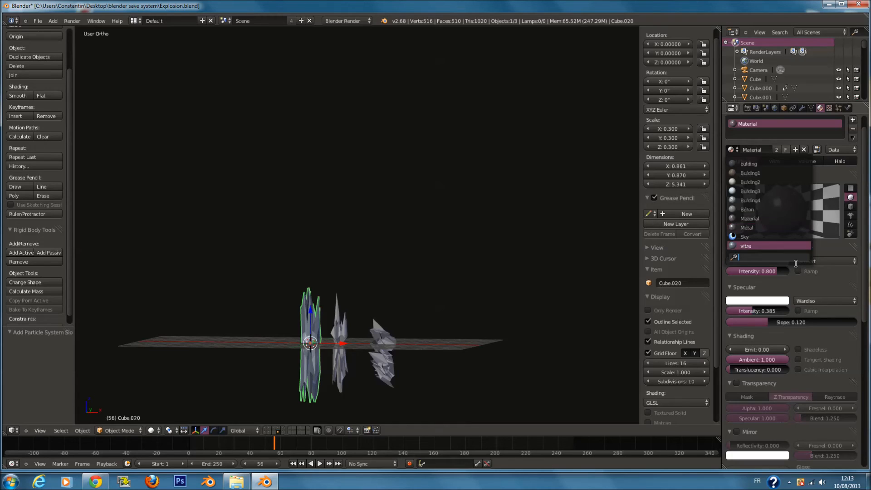
click(779, 245)
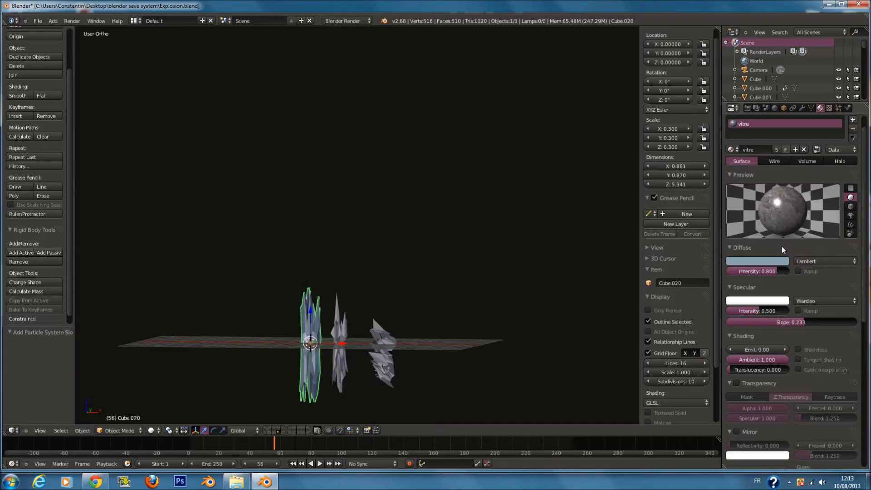
click(803, 150)
Create a new material for the tallest splinter piece and name it "morceaux de verre".
click(777, 149)
click(765, 149)
text(mO)
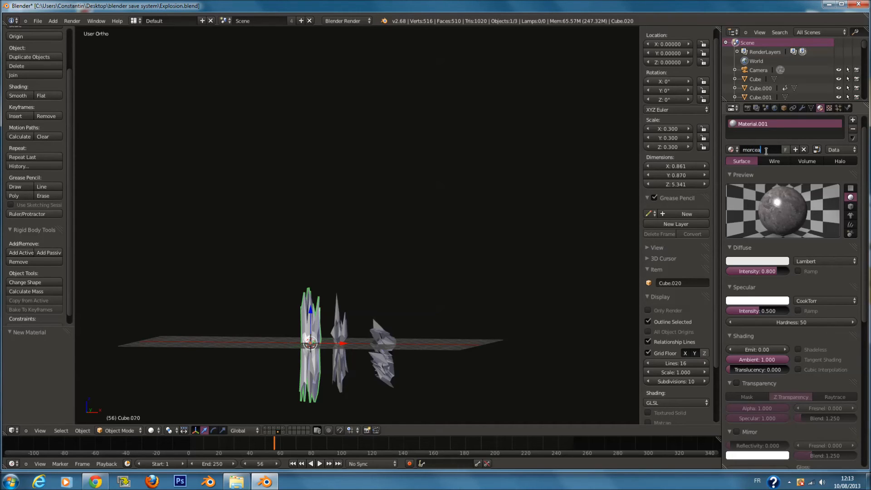
key(Return)
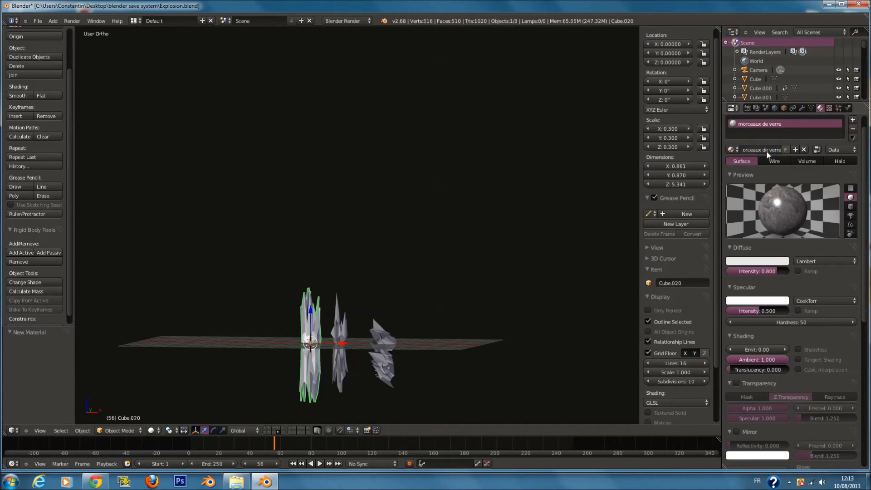
Give the "morceaux de verre" material a green diffuse colour and a WardIso specular with intensity 0.569 and slope 0.226.
click(761, 261)
mouse_move(737, 176)
mouse_down()
mouse_move(719, 161)
mouse_move(726, 170)
mouse_move(736, 155)
mouse_move(728, 157)
mouse_up()
click(781, 156)
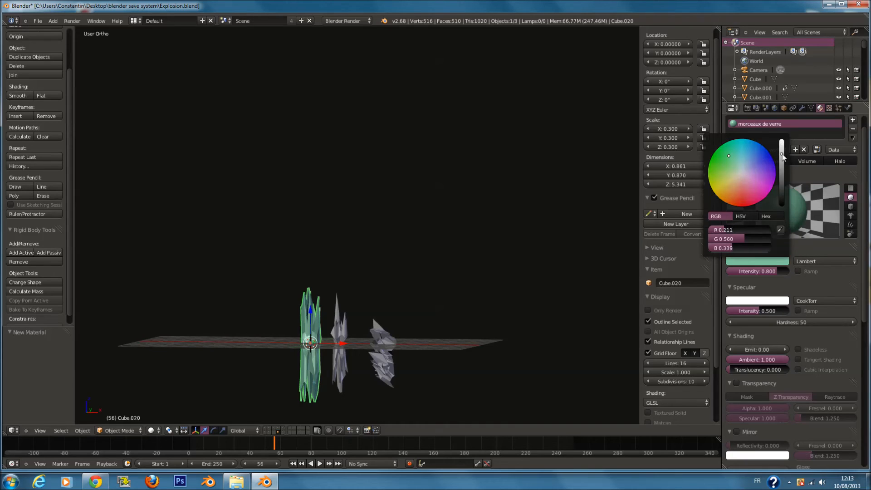
click(826, 301)
click(817, 248)
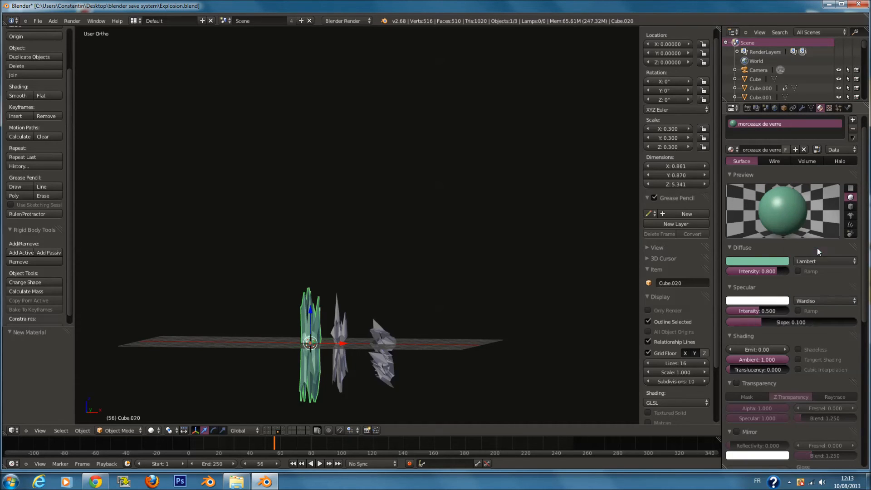
drag(755, 309, 799, 322)
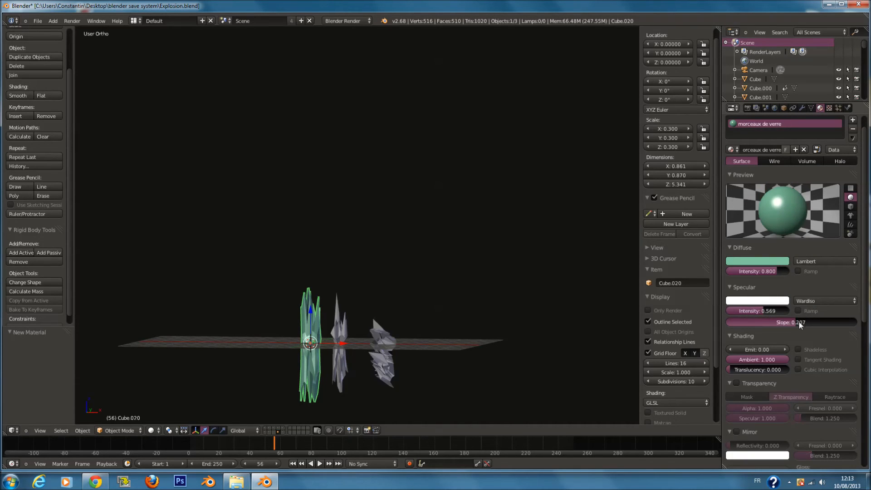
Assign the "morceaux de verre" material to the other two splinter pieces and deselect everything.
right_click(374, 338)
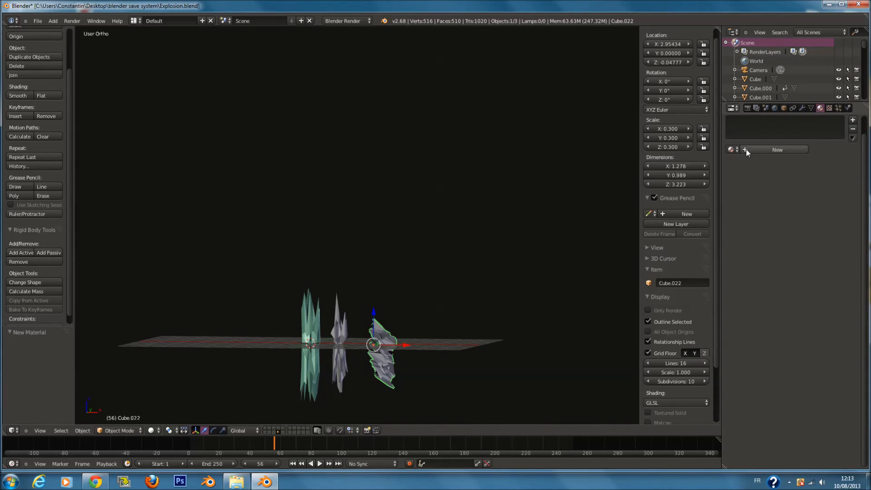
click(731, 149)
click(765, 227)
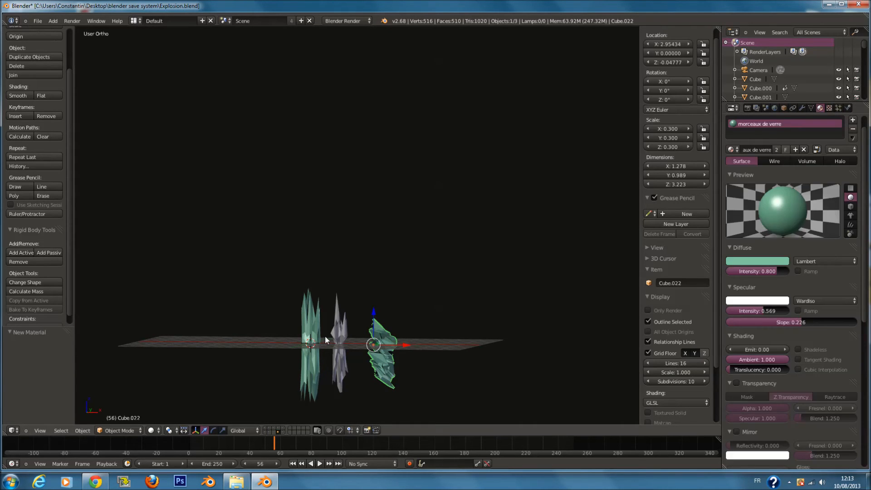
right_click(339, 337)
click(731, 149)
click(762, 227)
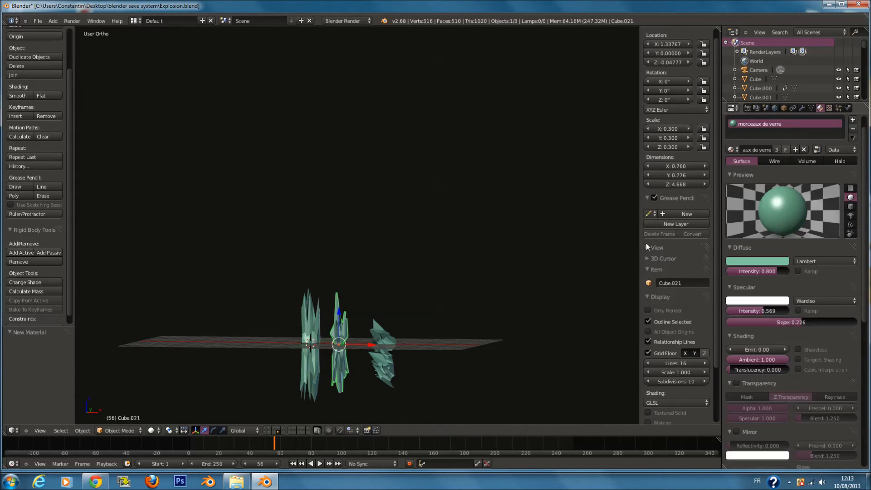
key(a)
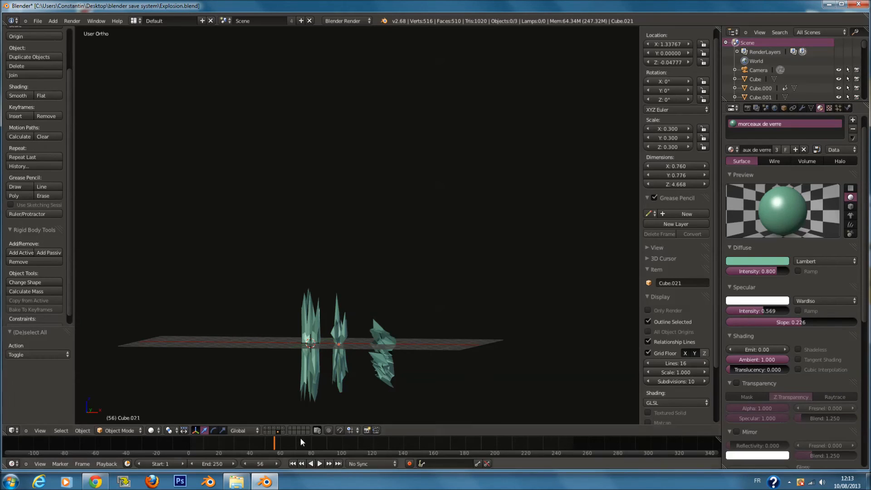
Show the layer with the splinter-emitting sphere through the camera and play the explosion with the green pieces.
click(267, 431)
key(KP_0)
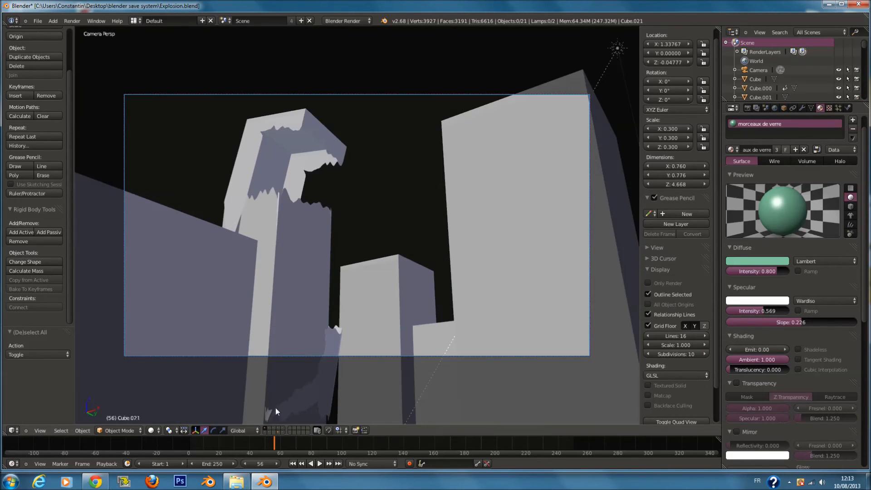
click(270, 429)
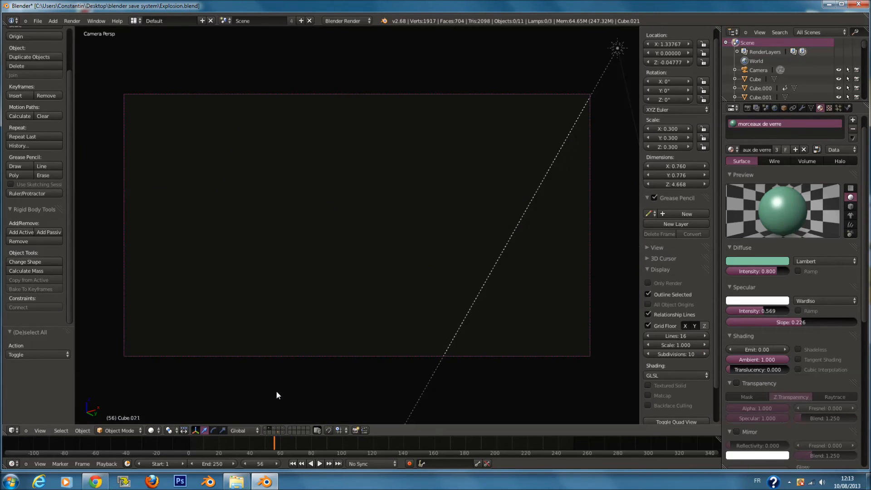
click(276, 429)
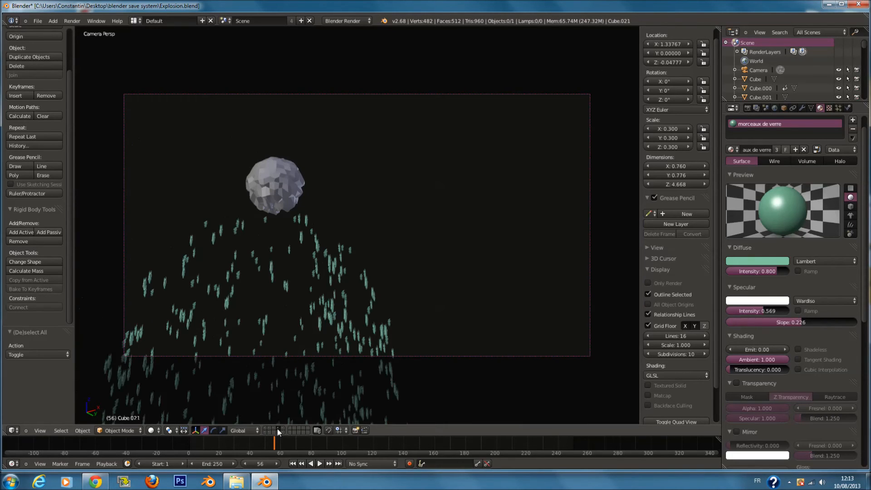
drag(256, 444, 216, 444)
key(alt+a)
key(alt+a)
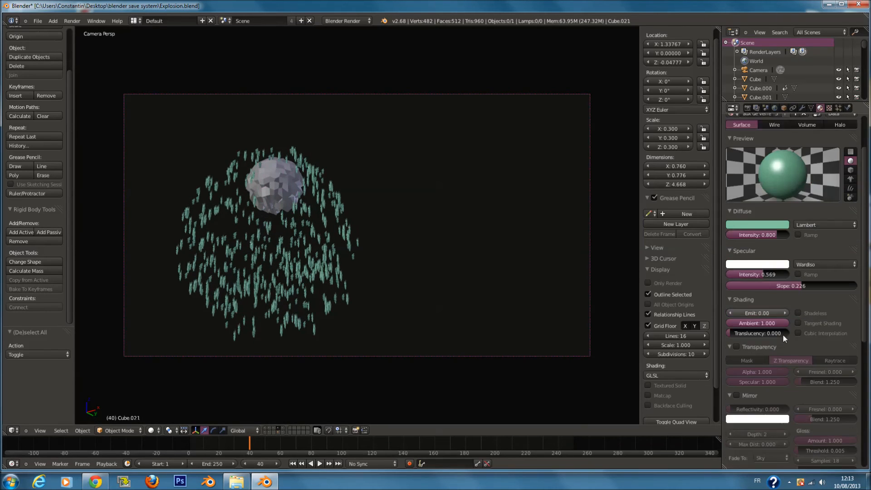
Enable dynamic rotation on the sphere's particles, with orientation and phase randomness of 1 and an angular velocity of 0.1.
click(837, 108)
right_click(305, 185)
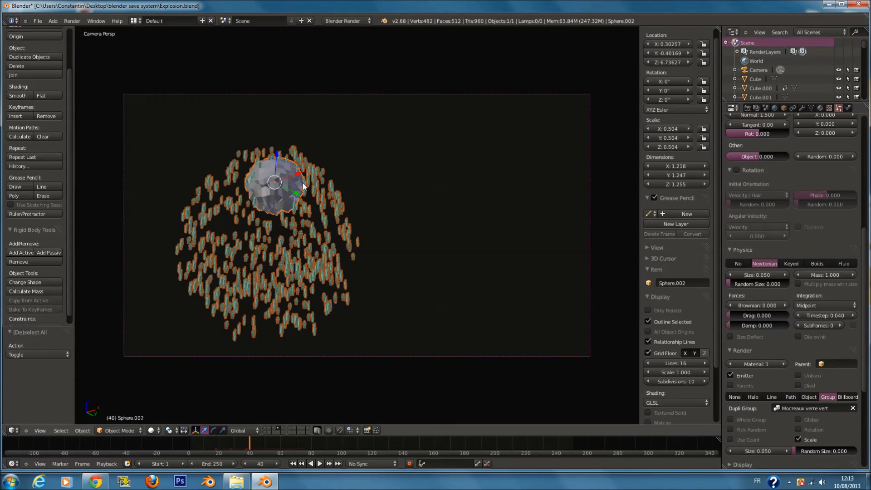
click(732, 170)
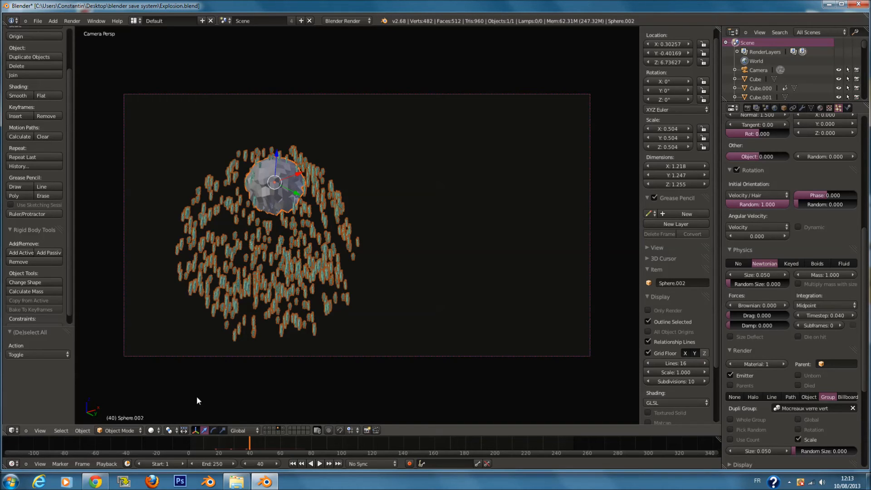
click(220, 439)
key(alt+a)
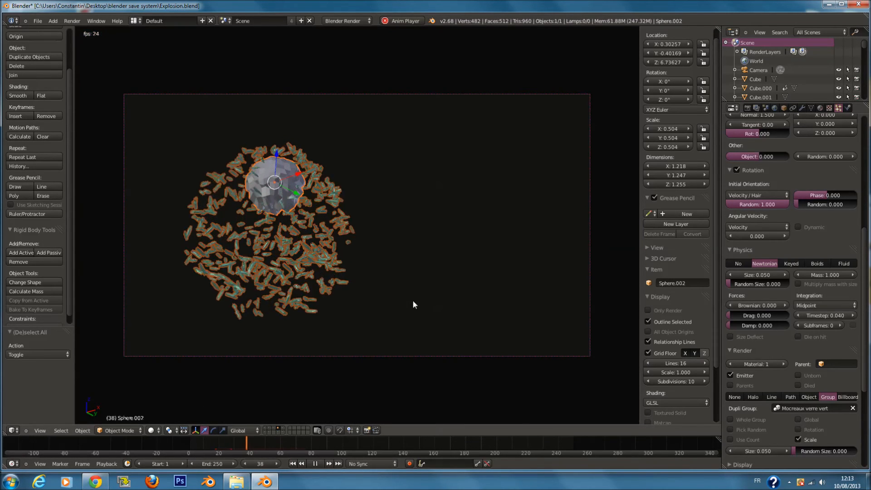
key(alt+a)
drag(806, 207, 822, 227)
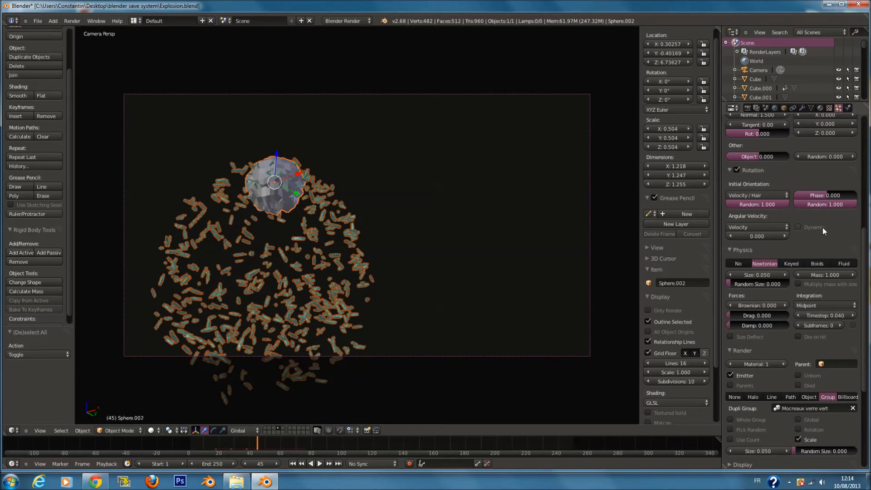
click(777, 235)
Set the particles' random emission velocity to 0.21 and replay the explosion.
scroll(845, 206, up, 2)
click(851, 193)
click(851, 193)
click(851, 193)
click(850, 193)
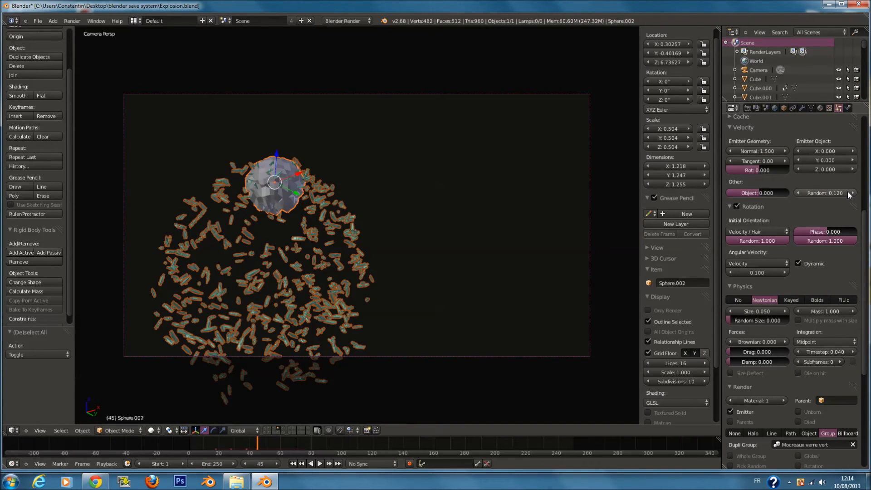
click(850, 193)
click(849, 194)
click(220, 442)
key(alt+a)
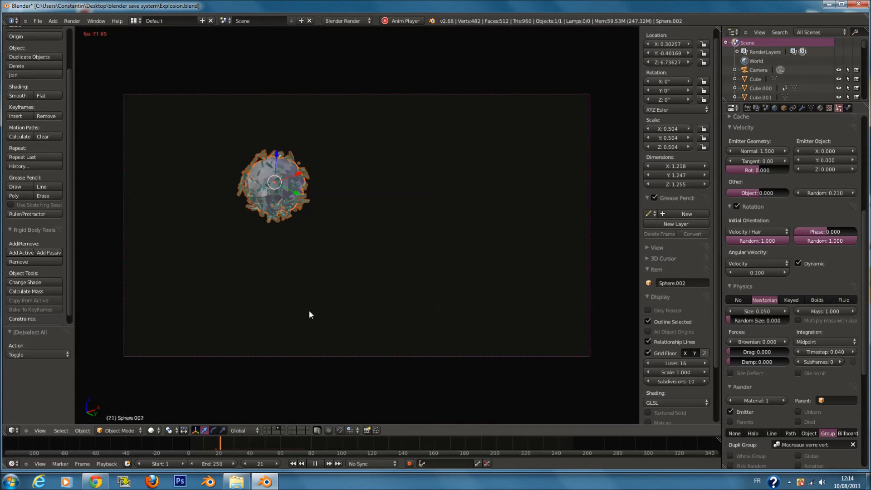
Set the particles' render size to 0.091 with a random size of 1.
scroll(812, 401, down, 2)
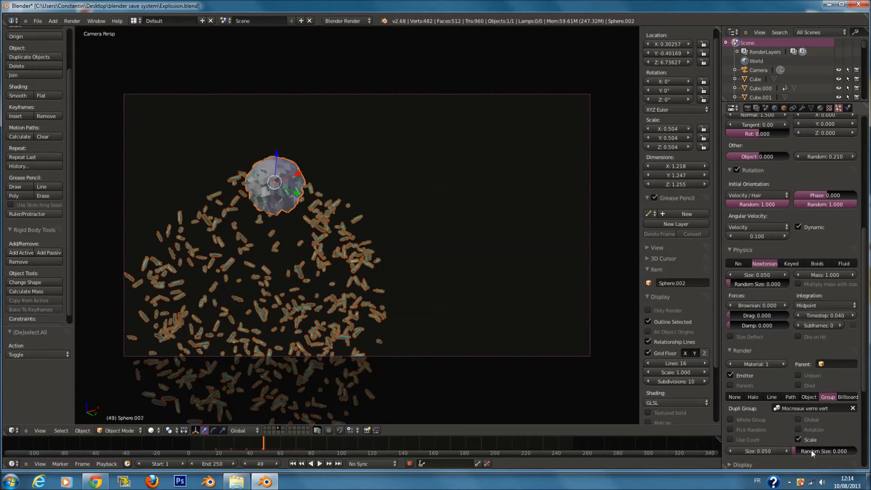
drag(777, 450, 847, 457)
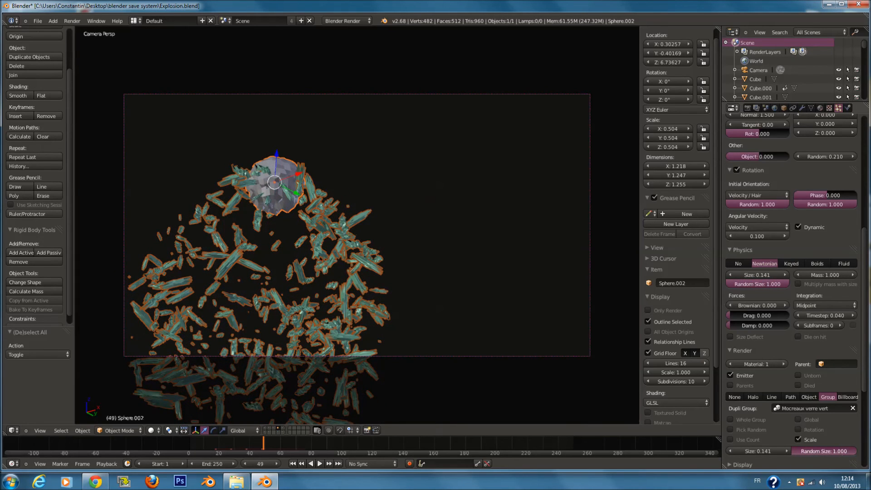
drag(778, 453, 764, 455)
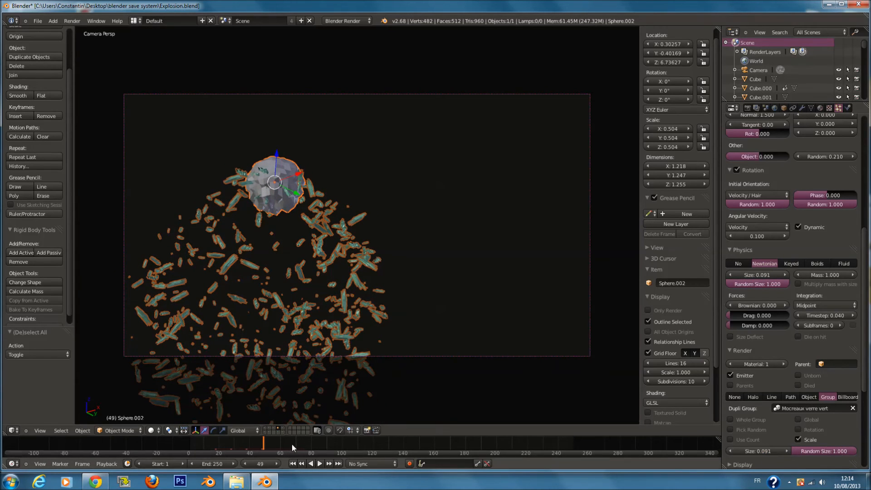
Show both debris layers together and replay the explosion with particle size 0.113 and random size 0.807.
click(271, 429)
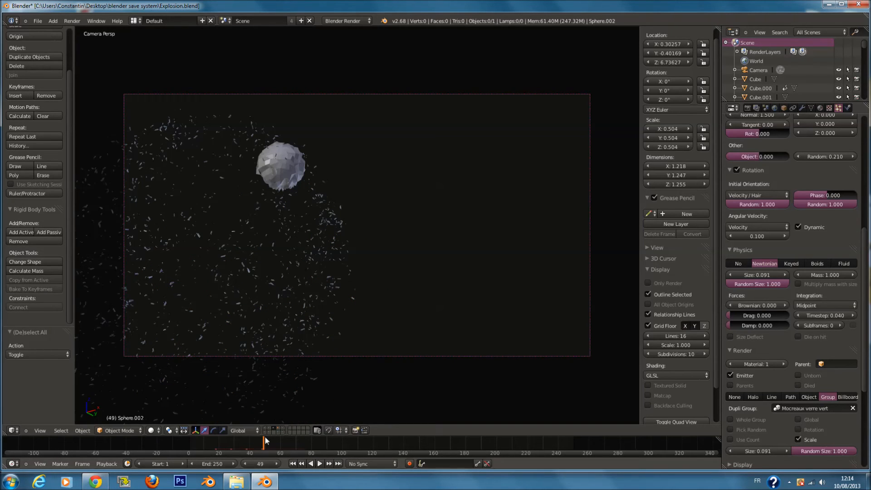
click(277, 429)
mouse_move(773, 448)
mouse_down()
mouse_move(763, 448)
mouse_move(831, 455)
mouse_move(760, 451)
mouse_up()
key(shift+alt+a)
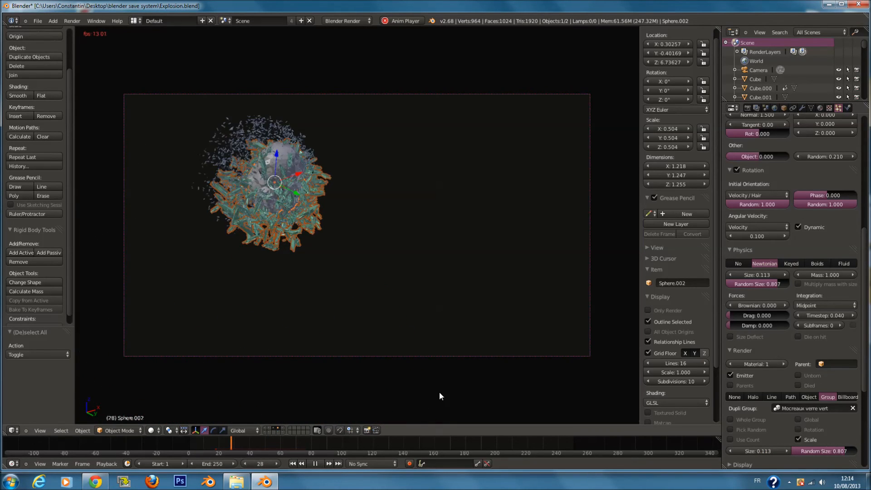
key(alt+a)
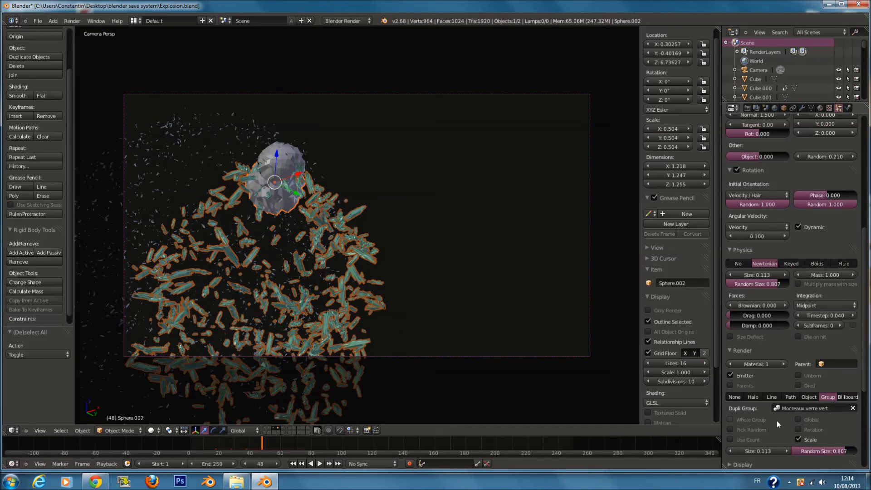
Set the particle size to 0.062 with a random size of 1, and save the file over the existing one.
drag(839, 450, 828, 453)
drag(773, 450, 761, 450)
key(ctrl+s)
key(Return)
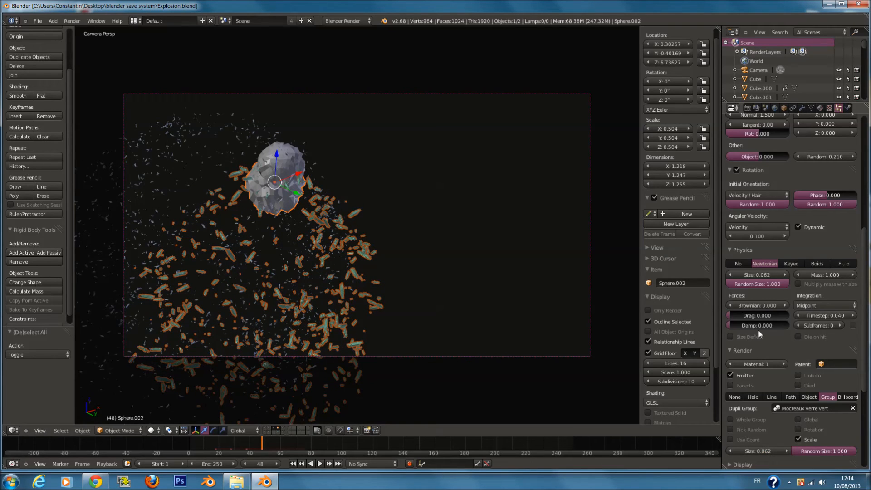
Set the particles' emitter object velocity to -1.1 in X and -0.7 in Y, and replay the explosion.
scroll(838, 289, up, 4)
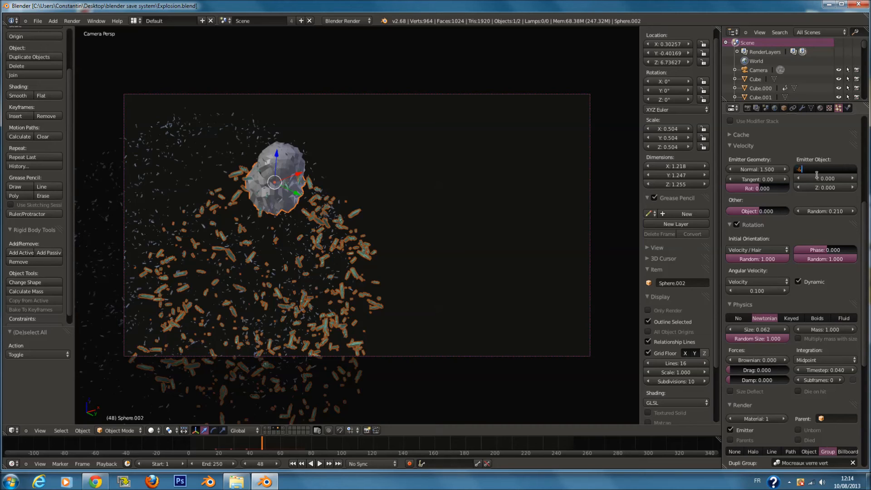
click(820, 170)
click(821, 169)
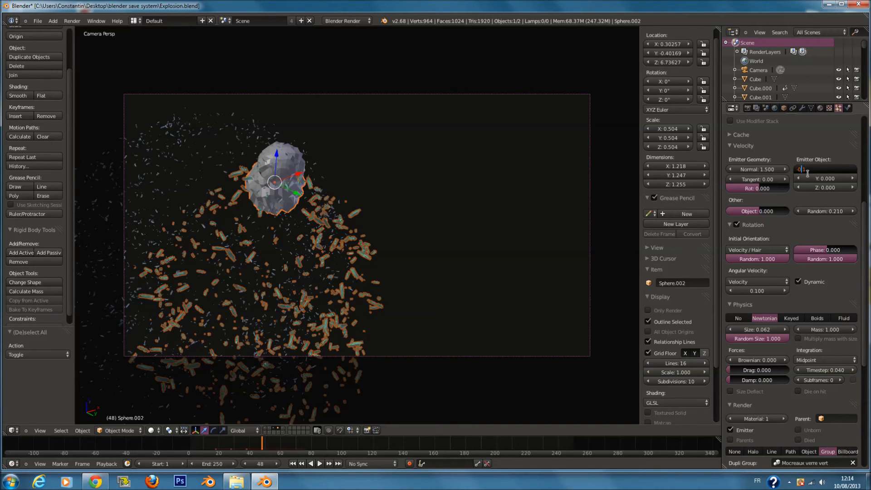
key(Return)
click(821, 178)
click(821, 178)
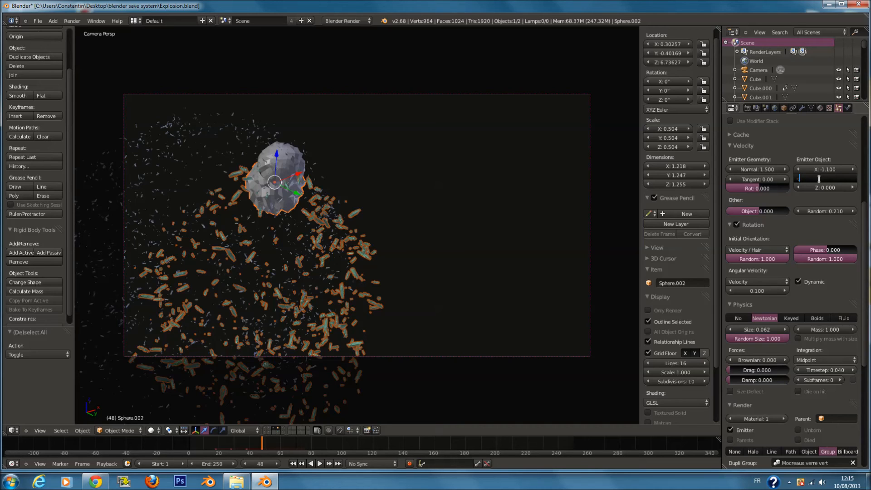
click(203, 440)
key(alt+a)
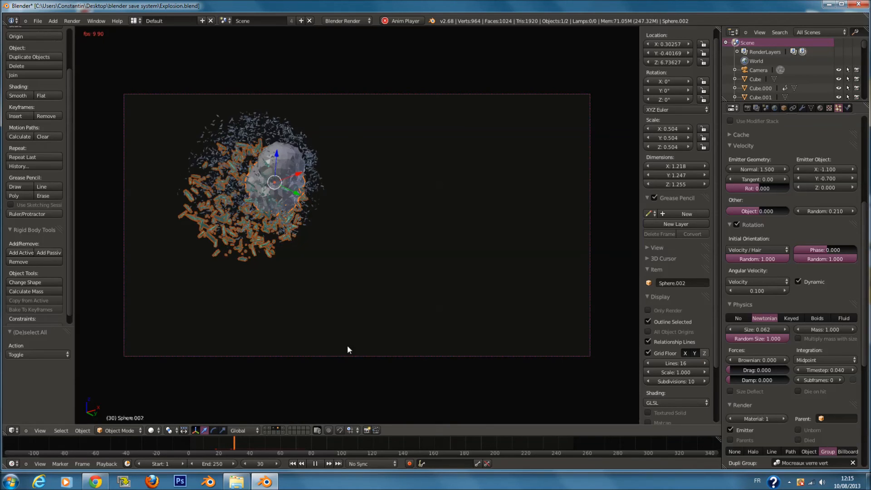
Save the file over the existing one and play the explosion from an angle outside the camera view.
key(ctrl+s)
click(453, 352)
middle_drag(231, 237, 260, 276)
key(alt+a)
key(Right)
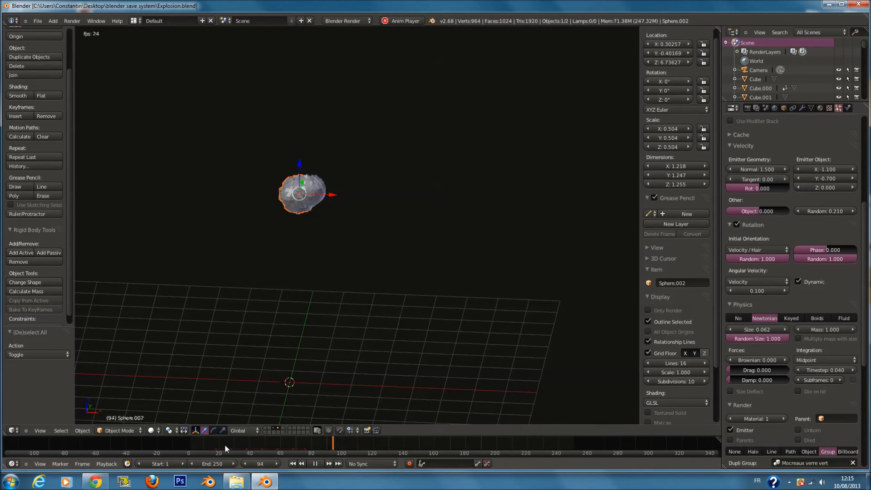
Inspect the scene layer with the lamps at frame 17, through the camera and in front view.
click(214, 443)
key(a)
key(KP_0)
click(267, 428)
scroll(451, 260, down, 4)
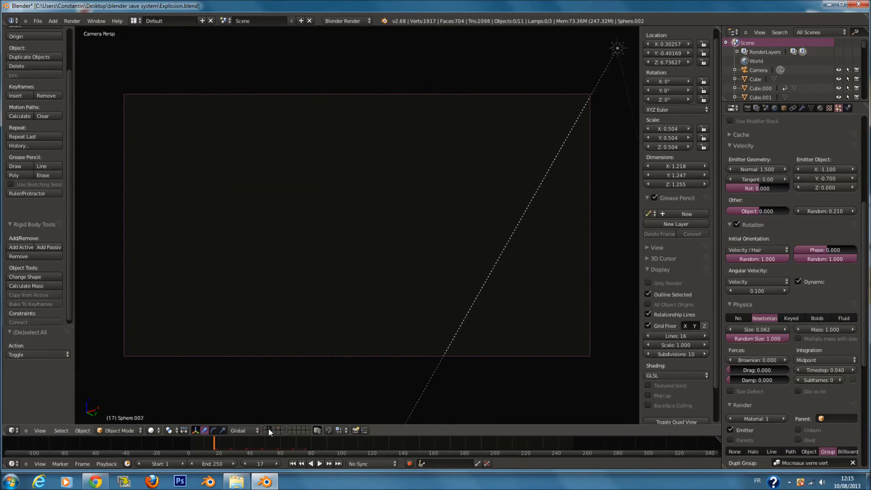
key(KP_1)
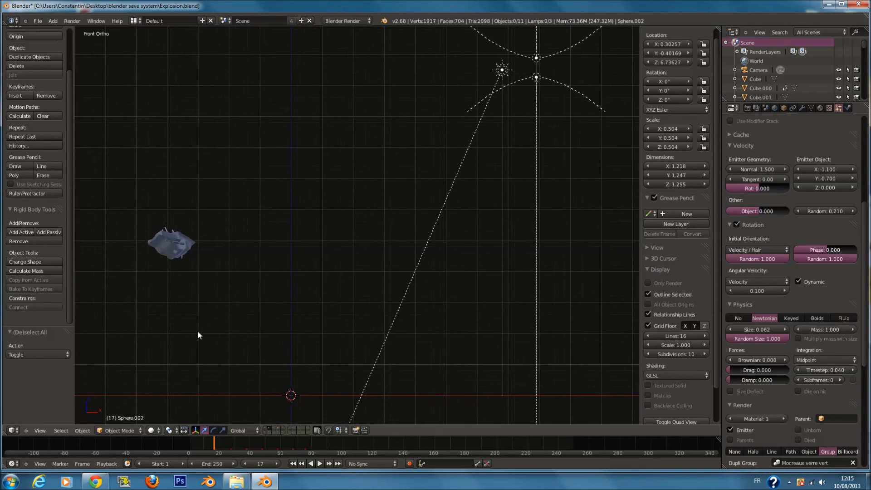
scroll(311, 355, down, 2)
scroll(311, 355, up, 1)
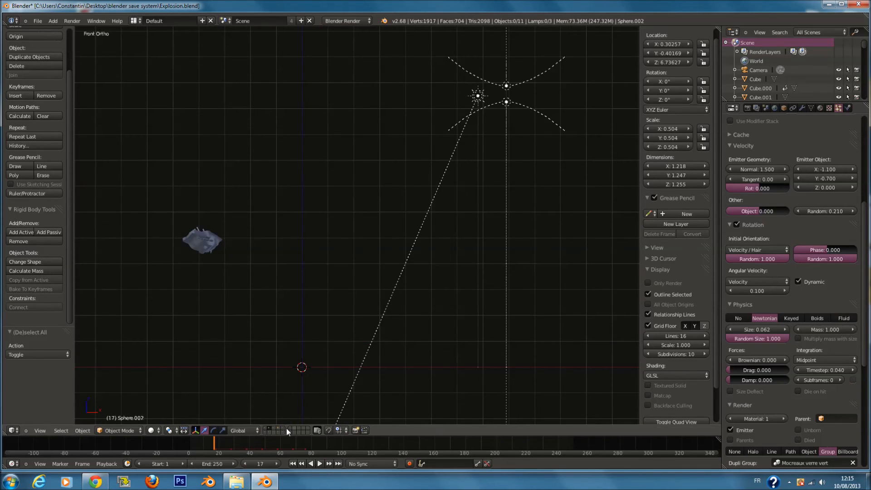
Show only the layer with the flat glass pane and replay its splinter particle animation.
click(269, 430)
right_click(323, 213)
middle_drag(327, 230, 344, 327)
key(alt+a)
key(alt+a)
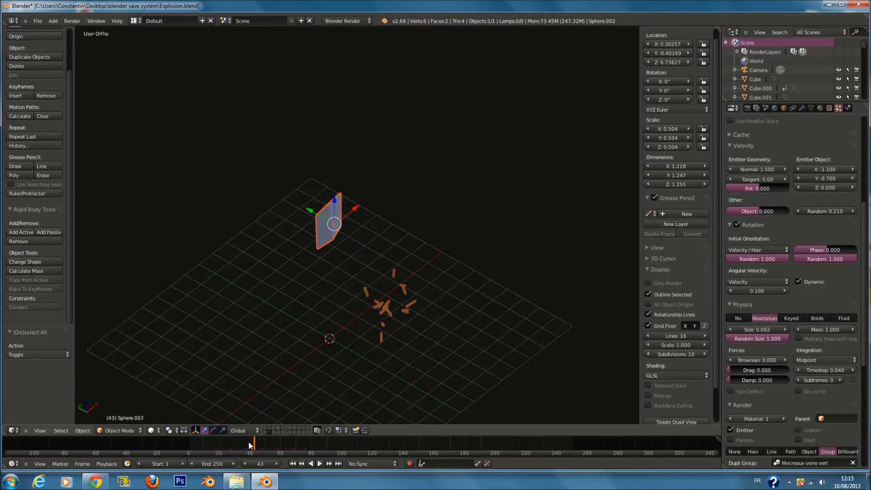
click(263, 431)
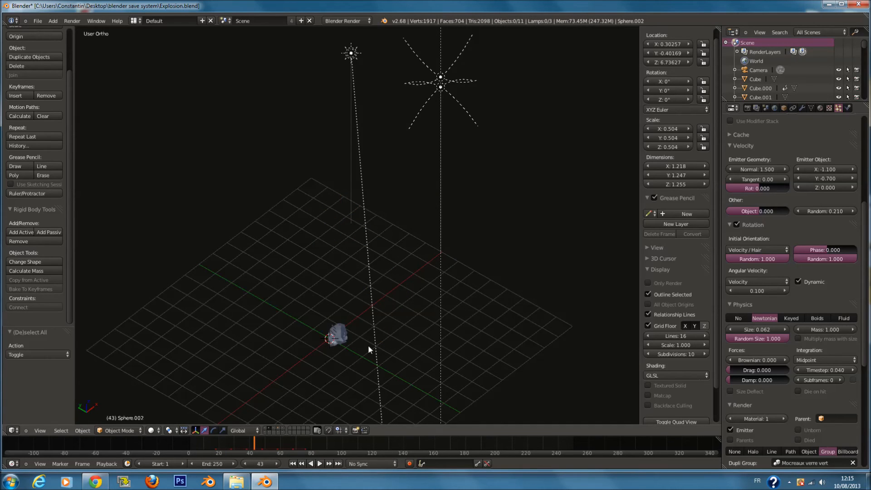
key(KP_1)
shift+middle_drag(243, 171, 321, 222)
scroll(369, 240, up, 2)
key(shift+a)
mouse_move(372, 244)
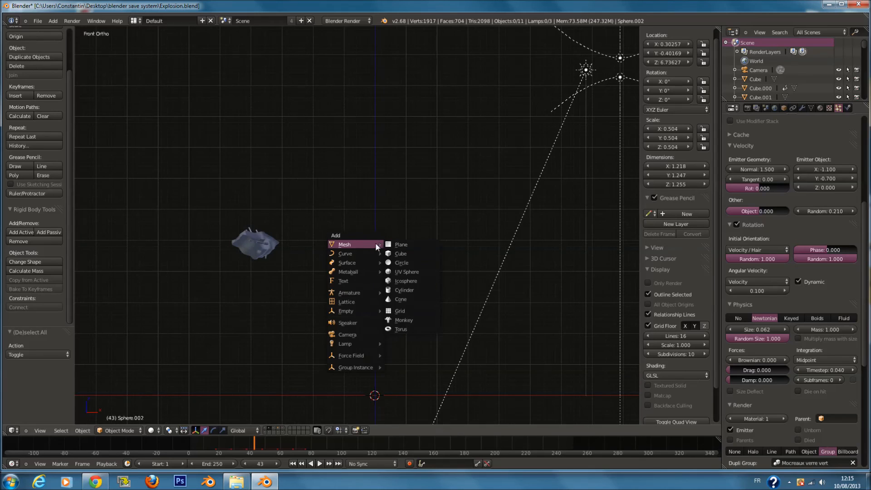
click(756, 108)
scroll(404, 297, down, 1)
key(shift+a)
mouse_move(376, 301)
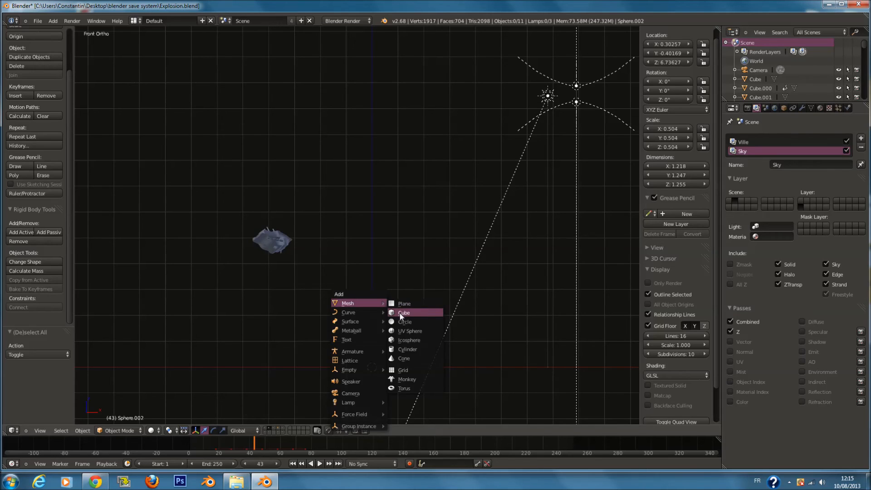
Add a cube on the empty third layer and scale it to about 0.59.
click(273, 433)
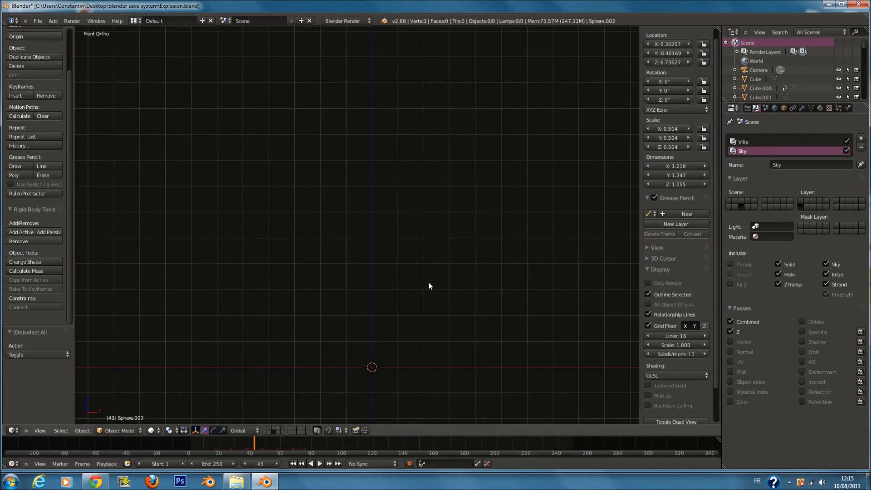
key(shift+a)
mouse_move(428, 282)
click(459, 292)
key(s)
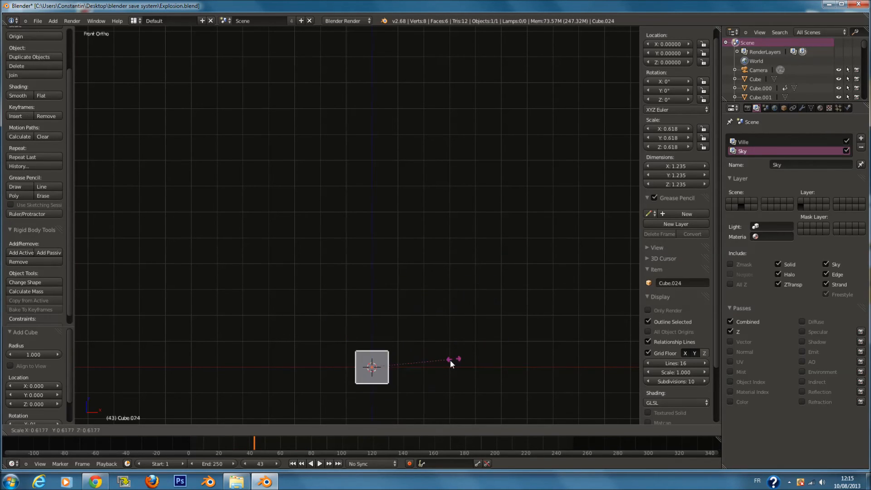
click(450, 353)
Cut the cube in edit mode with two vertical edge loops and three horizontal edge loops.
key(KP_Decimal)
scroll(450, 353, down, 2)
key(Tab)
key(a)
key(ctrl+r)
scroll(349, 129, up, 1)
click(350, 128)
right_click(350, 128)
key(a)
key(ctrl+r)
scroll(387, 177, up, 2)
click(387, 176)
right_click(388, 177)
Add two more edge loops dividing the cube along its depth, leaving them centred.
key(a)
middle_drag(383, 201, 413, 230)
key(a)
key(ctrl+r)
scroll(298, 173, up, 1)
click(298, 173)
right_click(298, 173)
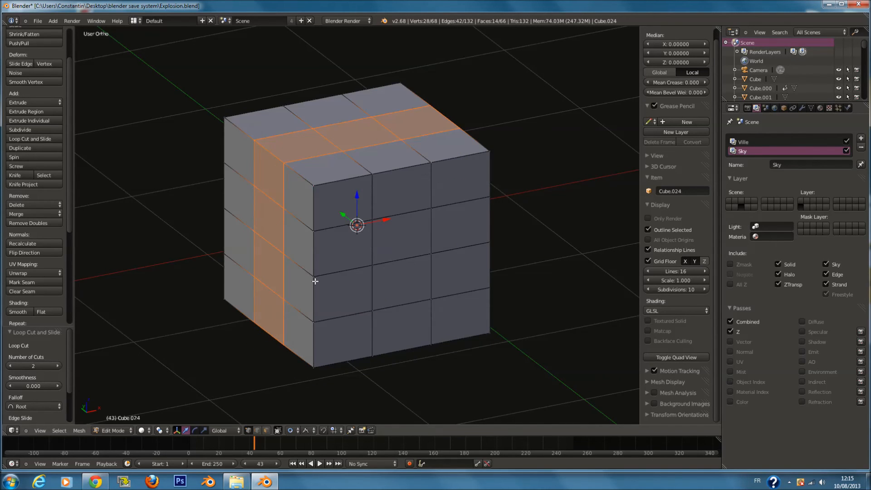
Distort the cube by moving the edge loops and a few side vertices with random proportional falloff.
key(g)
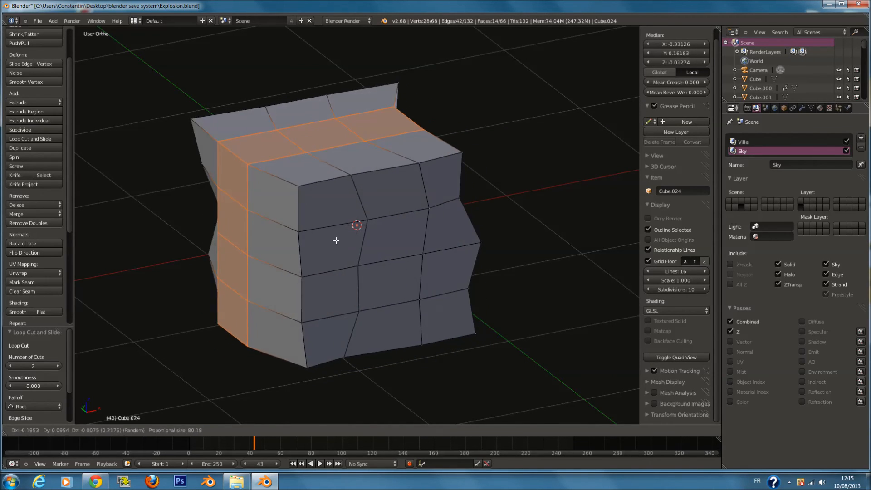
click(340, 236)
right_click(340, 235)
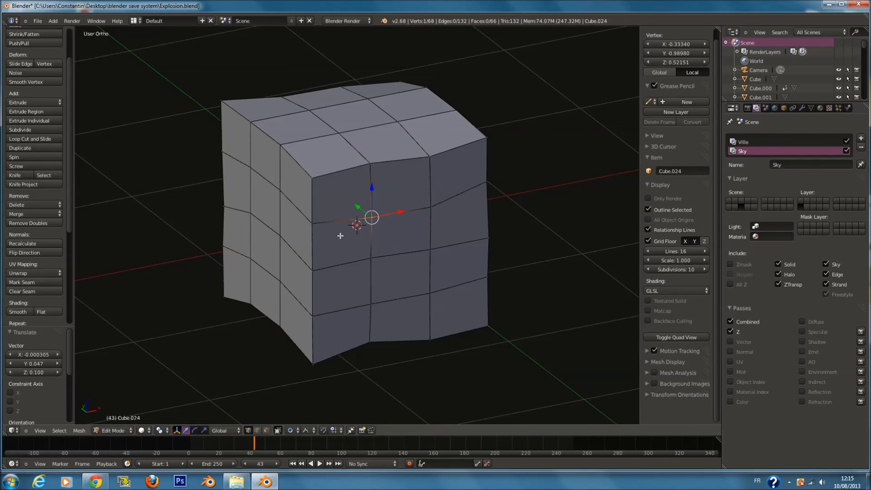
shift+right_click(280, 232)
middle_drag(280, 232, 410, 222)
middle_drag(351, 214, 441, 233)
shift+right_click(462, 267)
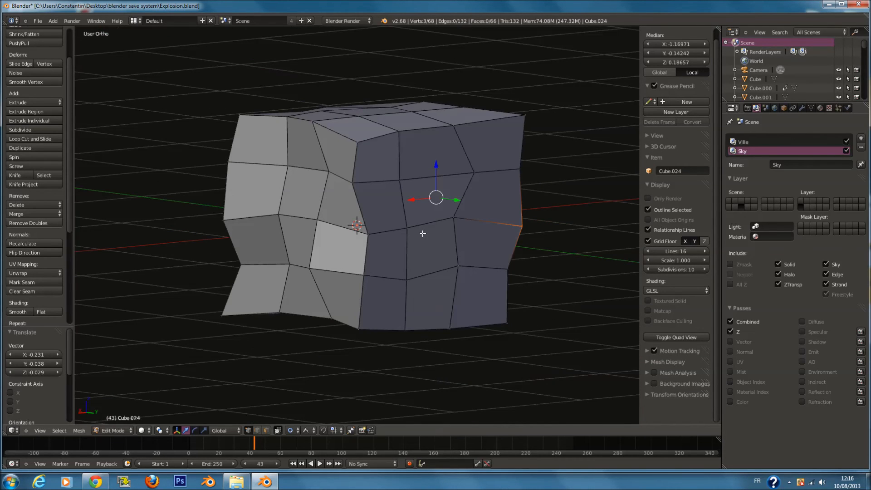
Scale two vertices on the cube's upper face with random falloff, and finish editing the mesh in top view.
right_click(358, 142)
right_click(360, 117)
shift+right_click(411, 112)
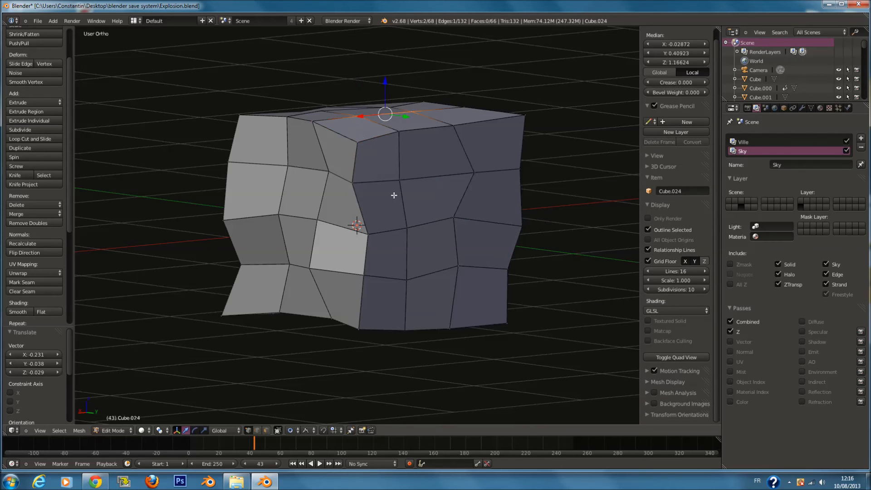
key(s)
click(412, 249)
scroll(364, 237, down, 1)
key(KP_7)
key(Tab)
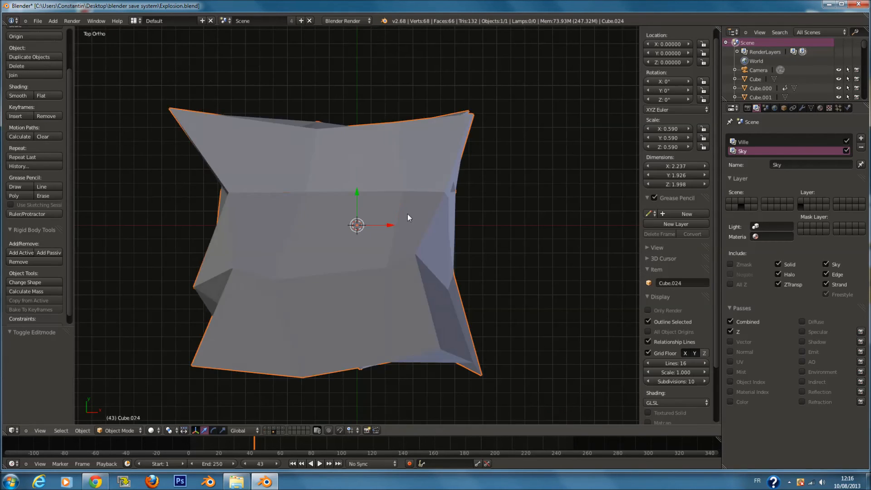
Duplicate the jagged chunk and place the copy about 2.96 units away along positive X.
scroll(407, 213, down, 7)
key(shift+d)
click(524, 197)
shift+middle_drag(552, 206, 464, 206)
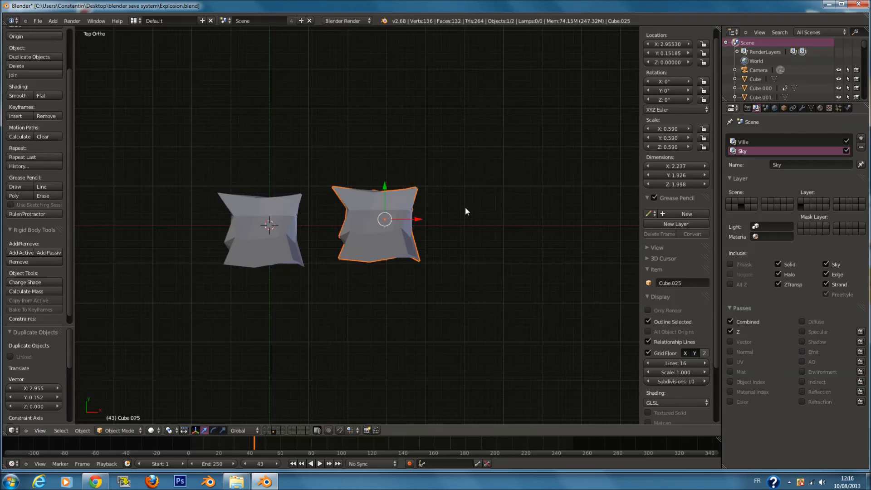
Circle-select the copy's upper-left vertices in wireframe and slide them to reshape that corner.
scroll(464, 206, up, 4)
key(Tab)
key(z)
key(a)
key(c)
click(327, 149)
right_click(344, 158)
key(g)
key(g)
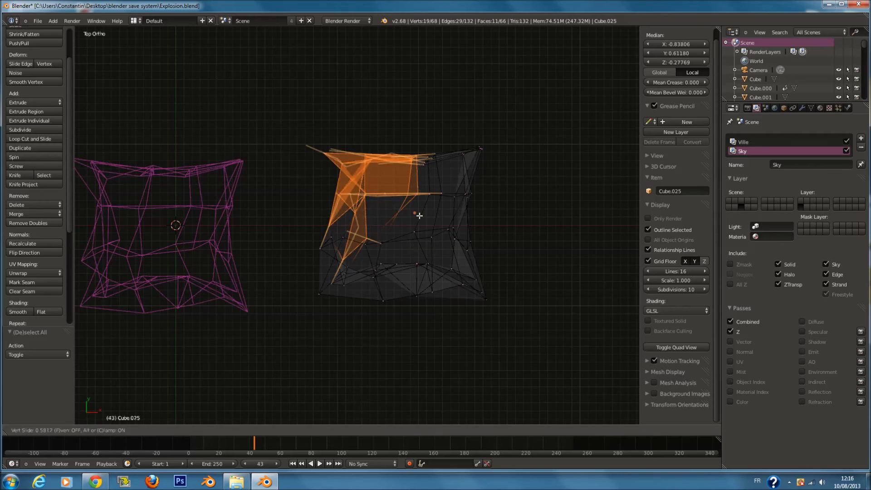
click(431, 248)
key(z)
middle_drag(458, 249, 436, 213)
key(a)
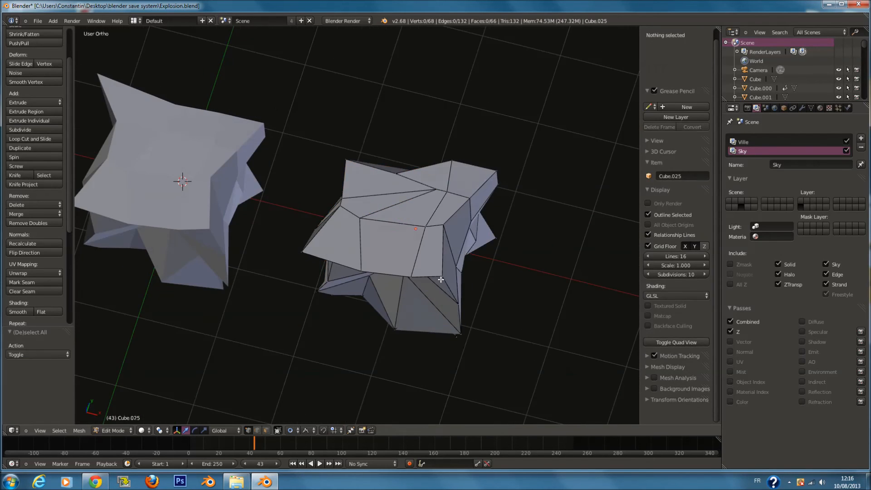
Stretch the copy along Z by scaling two of its upper-face vertices with random falloff.
right_click(439, 278)
middle_drag(438, 278, 449, 245)
shift+right_click(374, 189)
key(s)
key(z)
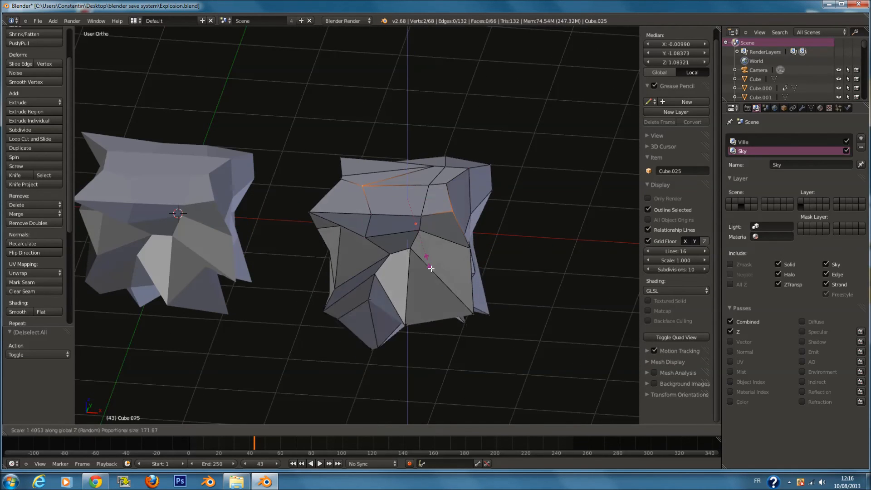
click(438, 269)
middle_drag(438, 269, 438, 212)
Smooth all vertices of the stretched chunk and leave edit mode.
key(a)
key(a)
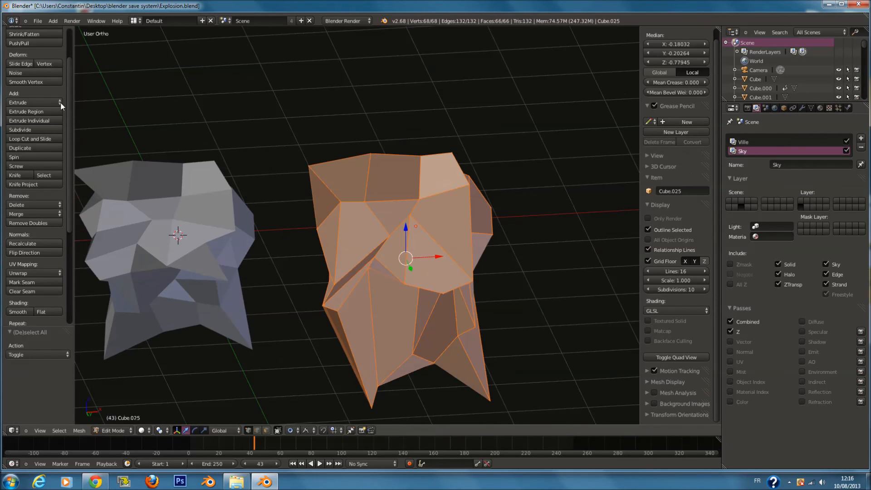
click(57, 81)
middle_drag(416, 170, 445, 192)
key(Tab)
scroll(430, 202, down, 1)
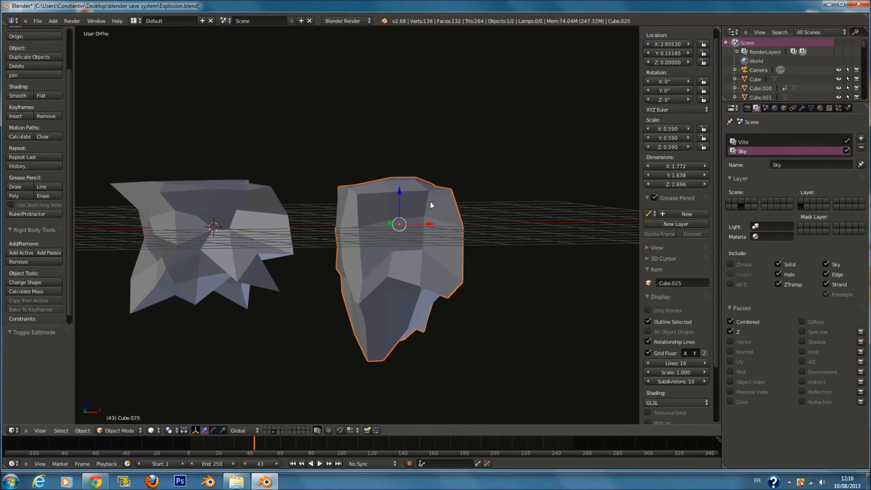
Duplicate the smoothed chunk in front view and place the copy beyond the first chunk, at about X -3.21.
key(KP_1)
scroll(429, 202, down, 1)
shift+middle_drag(361, 202, 478, 203)
key(shift+d)
click(104, 224)
scroll(104, 228, down, 1)
shift+middle_drag(218, 209, 276, 210)
Circle-select the third chunk's upper vertices in wireframe and move them up and to the right.
key(Tab)
key(z)
key(a)
key(c)
scroll(261, 167, up, 4)
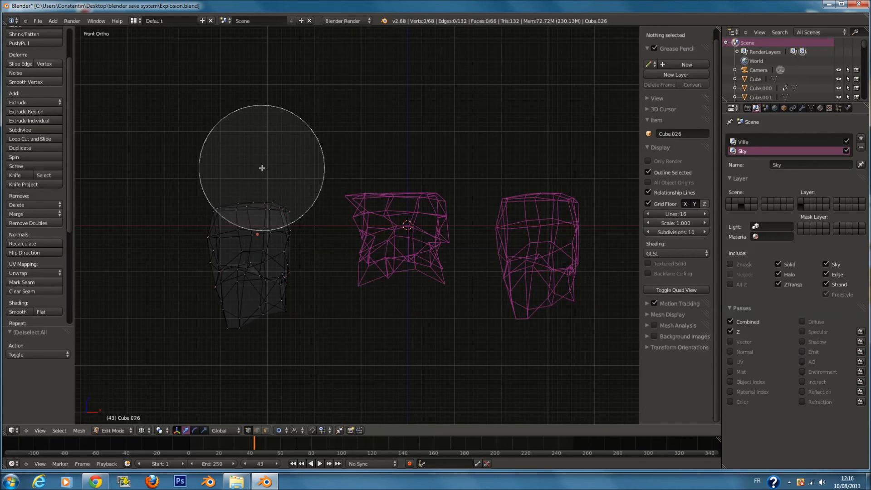
click(262, 166)
right_click(261, 166)
key(g)
click(284, 141)
Pull one vertex of the third chunk down-right and another up-left, then leave edit mode and save the file.
right_click(270, 269)
key(g)
click(317, 336)
right_click(237, 247)
key(g)
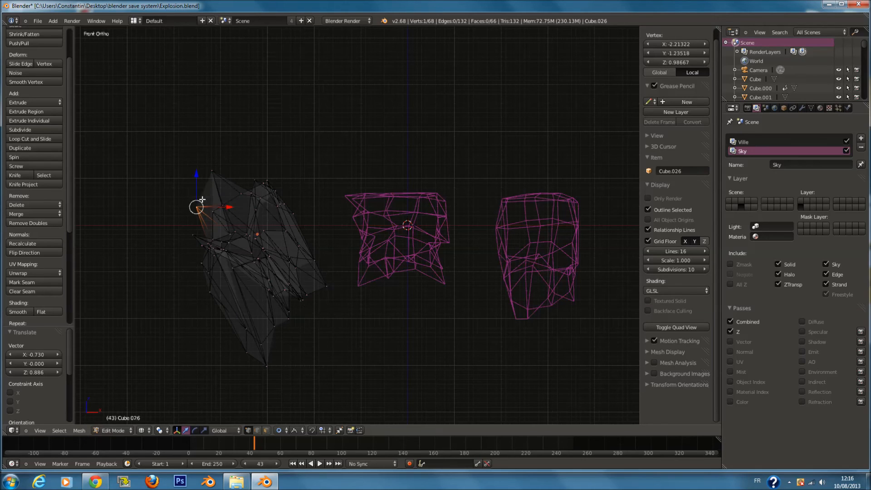
click(202, 200)
key(Tab)
key(z)
key(ctrl+s)
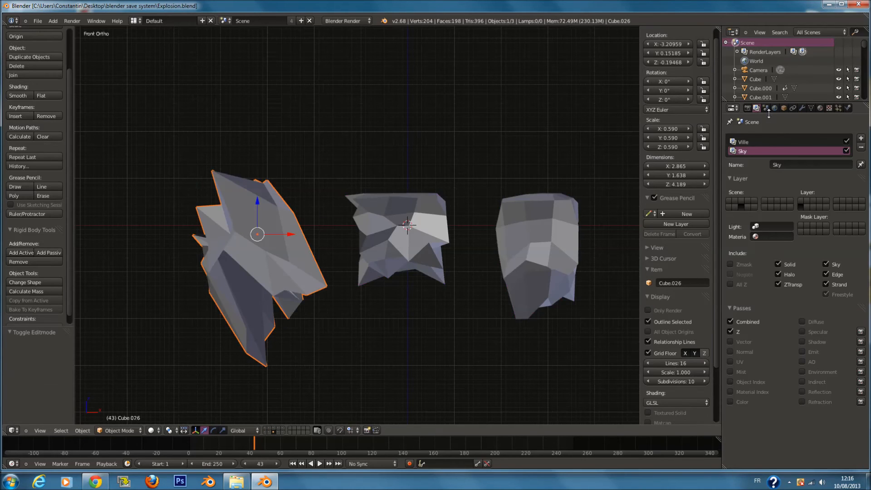
Try the existing materials Métal, Material, Bulding1 and again Métal on the third chunk.
click(820, 108)
click(731, 168)
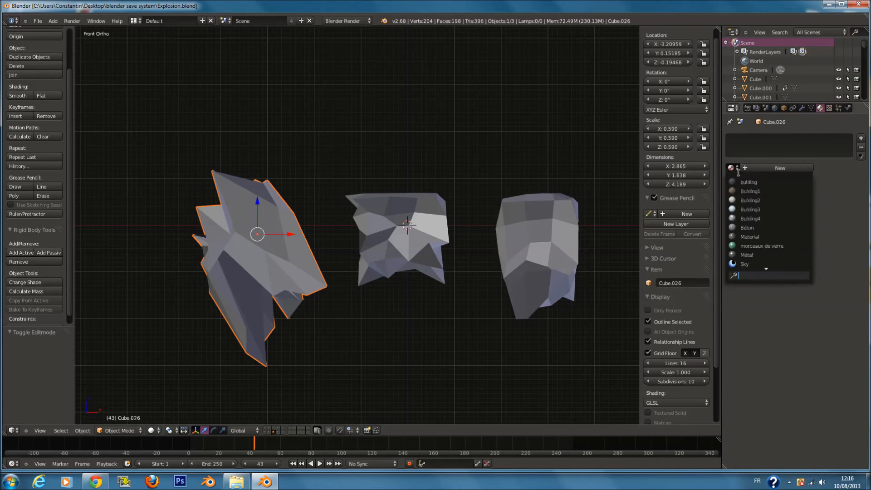
click(776, 255)
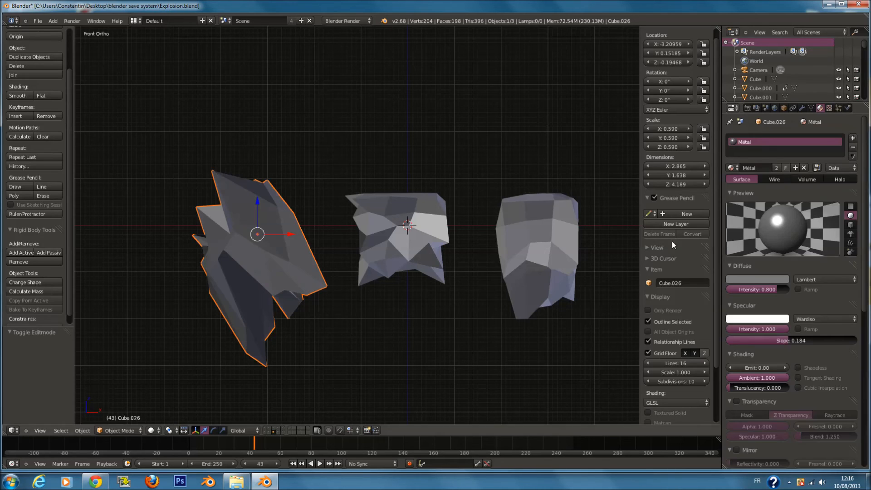
click(731, 167)
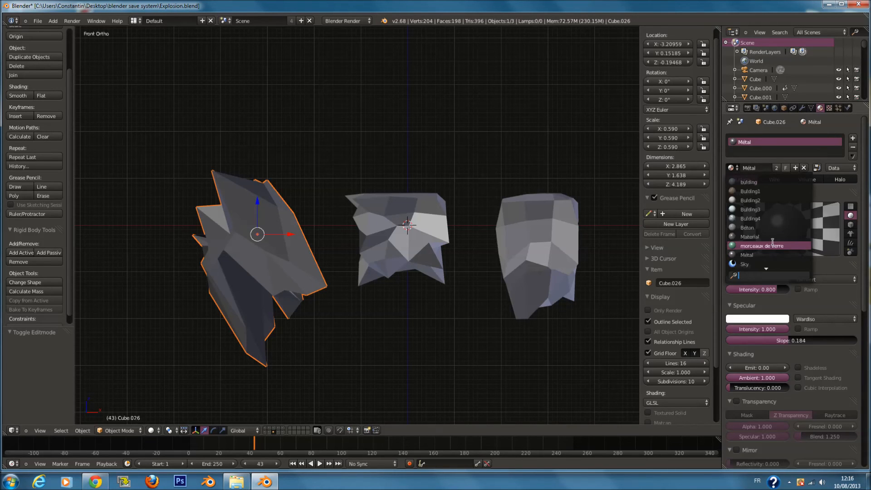
click(774, 236)
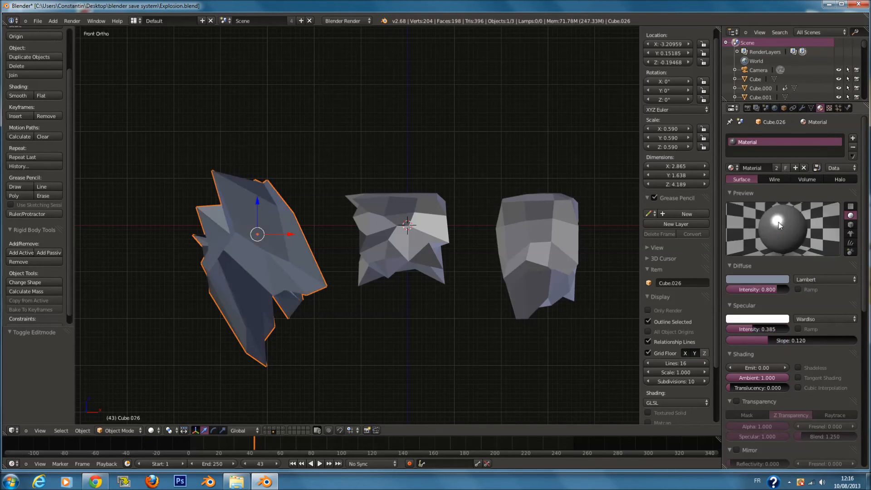
click(731, 167)
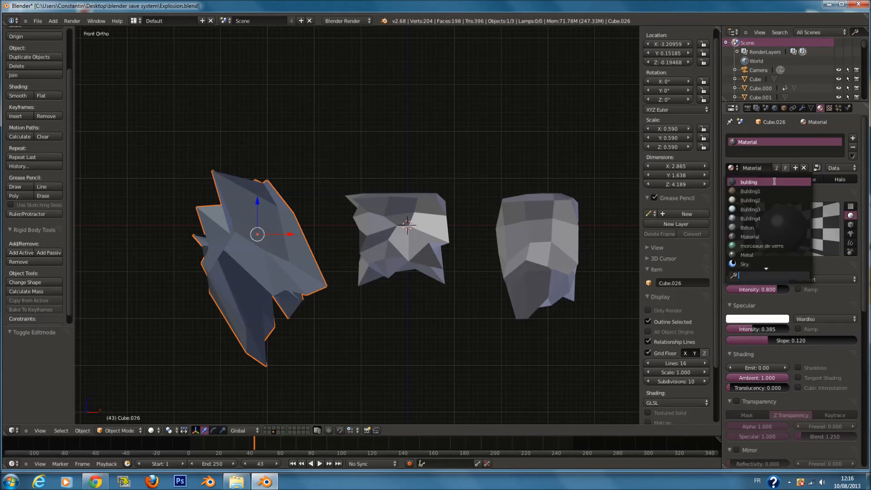
click(757, 191)
click(732, 167)
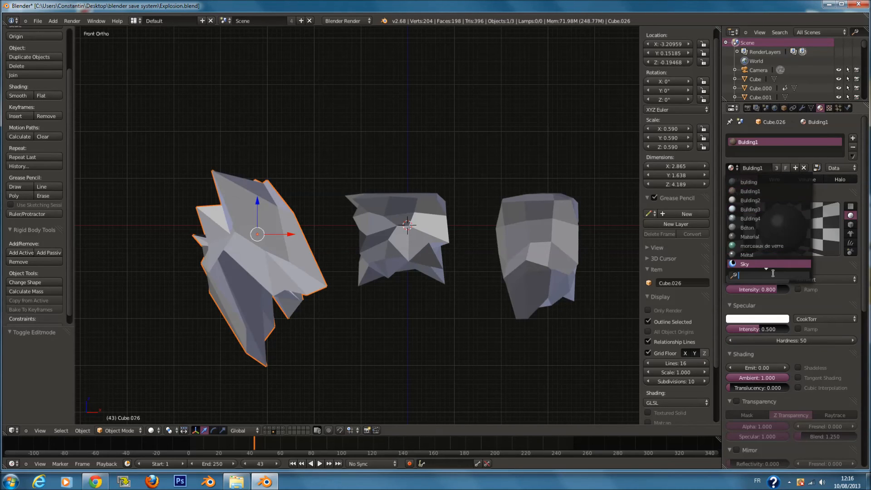
click(761, 254)
Try the Béton material on the third chunk, then assign it the existing material named Material.
click(731, 167)
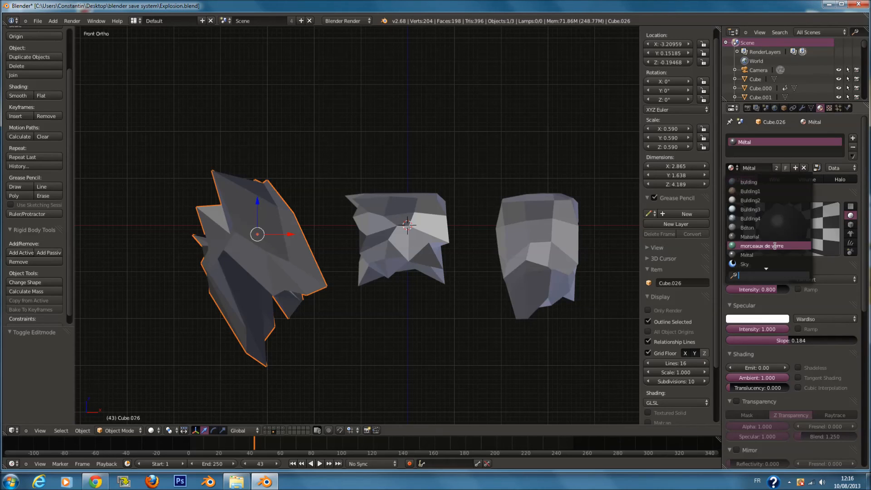
scroll(771, 267, down, 1)
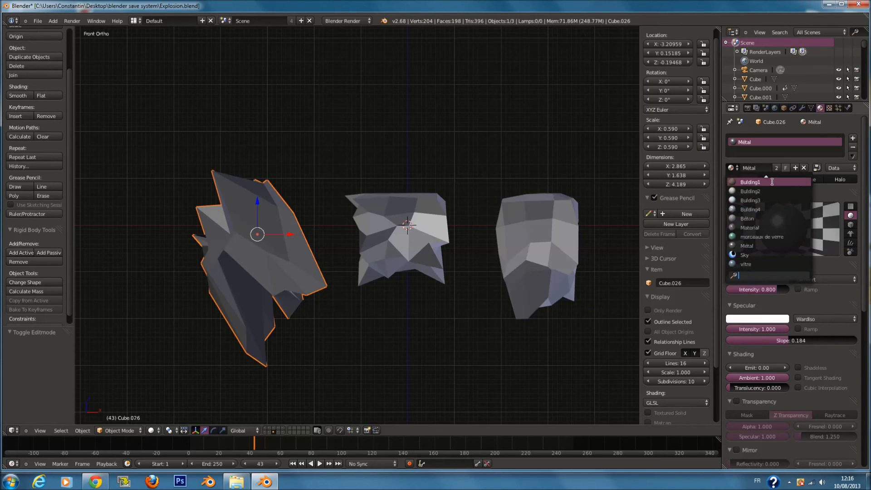
click(767, 218)
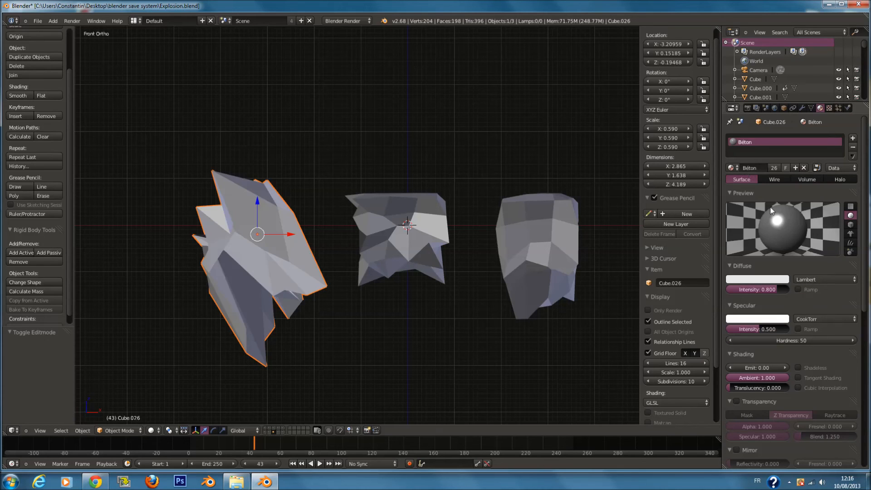
click(730, 167)
click(750, 236)
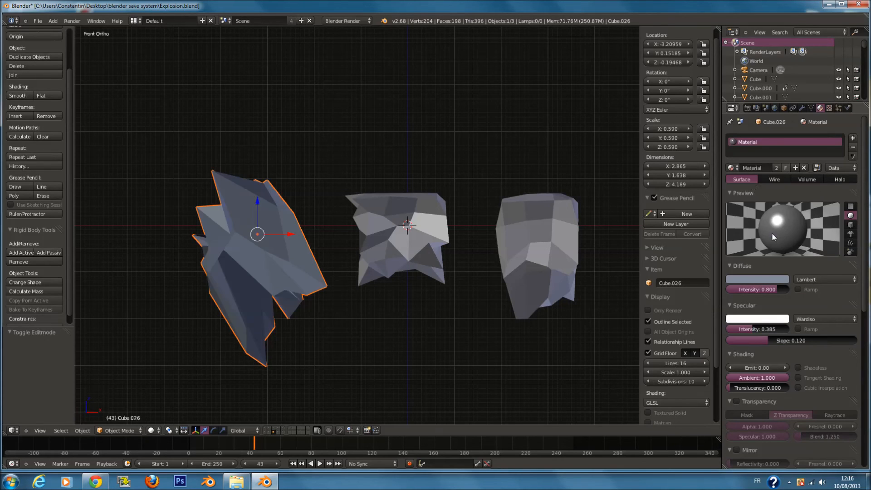
Compare the materials of the objects on the neighbouring layers with the third chunk's, then return to the chunks' layer.
click(731, 168)
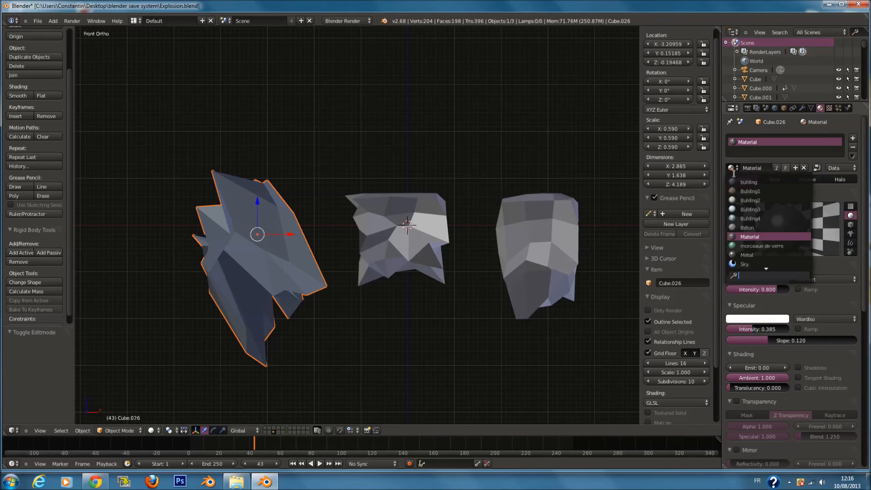
click(269, 428)
right_click(303, 122)
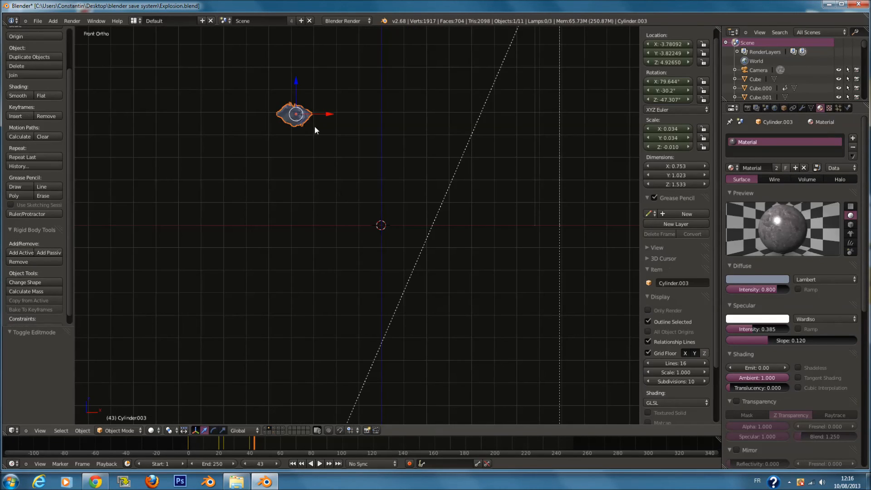
scroll(316, 130, up, 2)
scroll(317, 130, up, 1)
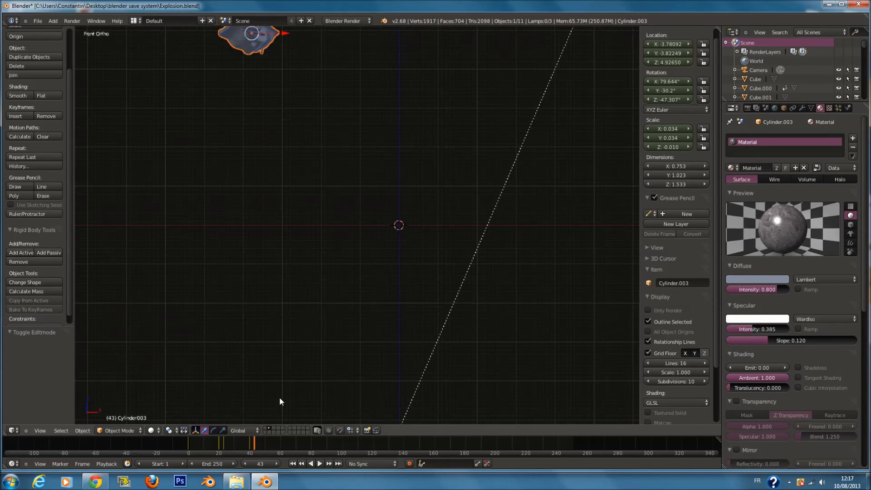
click(277, 433)
right_click(393, 232)
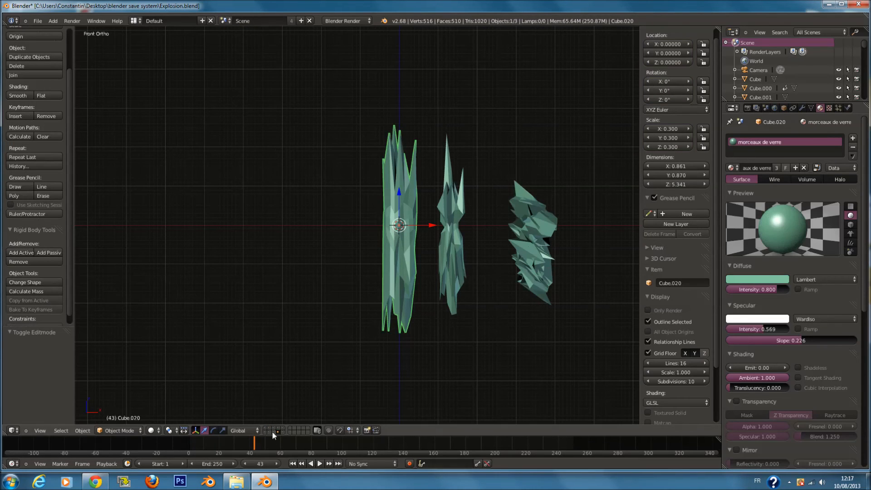
click(272, 432)
right_click(299, 273)
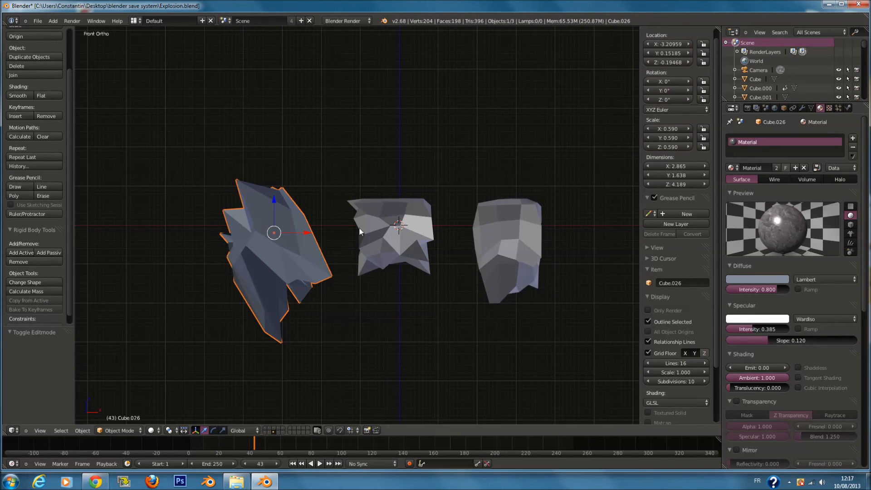
Unwrap all faces of the third chunk with Smart UV Project and leave edit mode.
key(Tab)
key(a)
key(u)
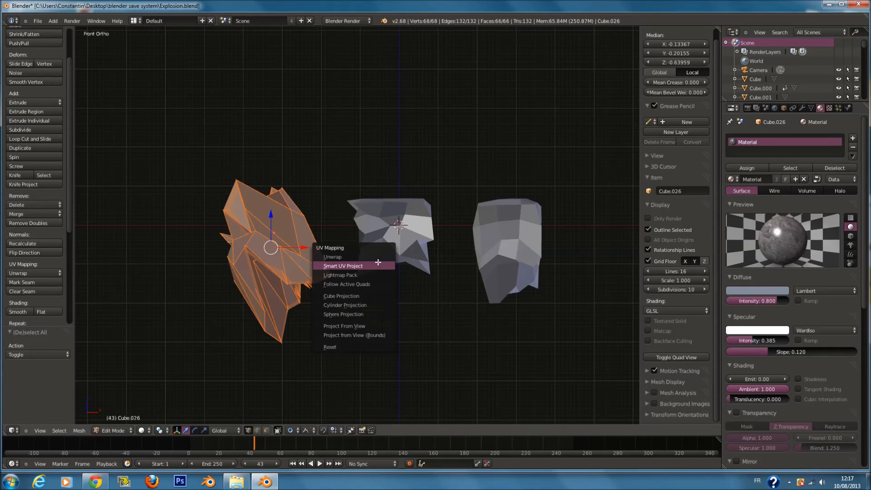
click(377, 262)
click(376, 310)
key(Tab)
Unwrap the whole middle chunk with Smart UV Project and return to object mode.
right_click(429, 234)
key(Tab)
key(a)
key(a)
key(u)
click(449, 252)
click(458, 298)
key(Tab)
Unwrap the chunk near X 2.96 with Smart UV Project and select the third chunk in object mode.
right_click(508, 263)
key(Tab)
key(u)
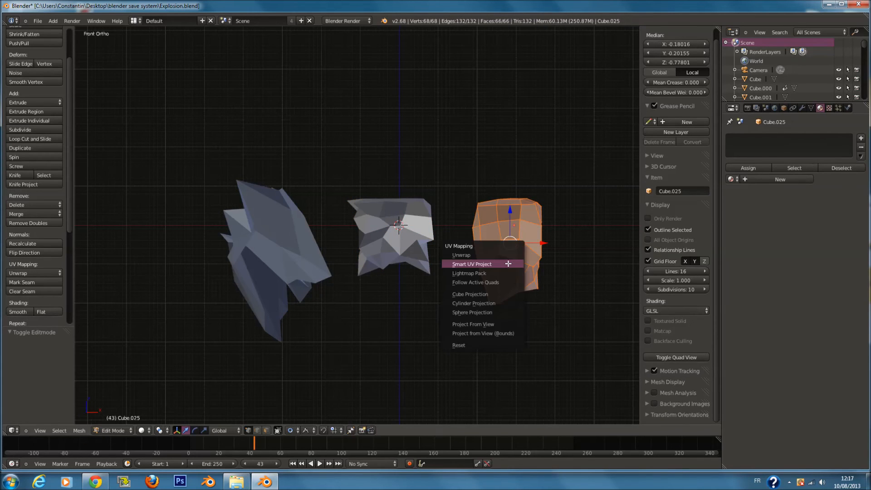
click(507, 263)
click(512, 313)
key(Tab)
right_click(293, 252)
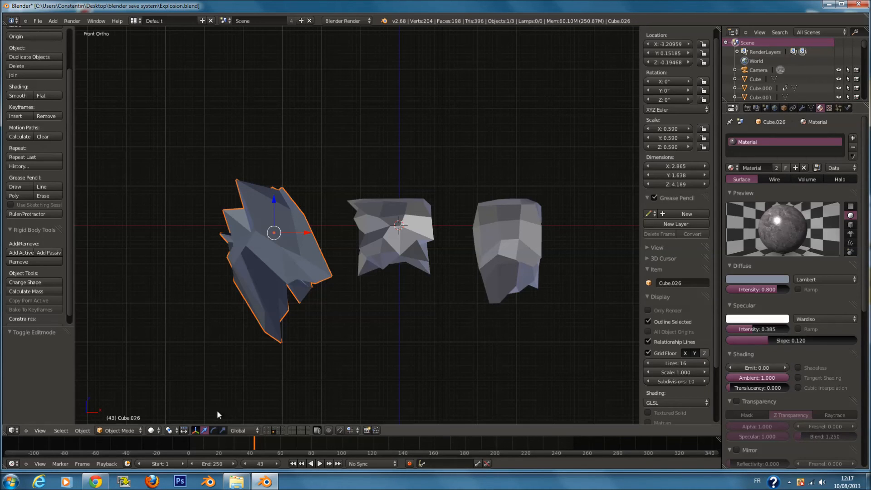
Replace the middle chunk's newly created material with the existing material named Material.
right_click(401, 270)
click(741, 168)
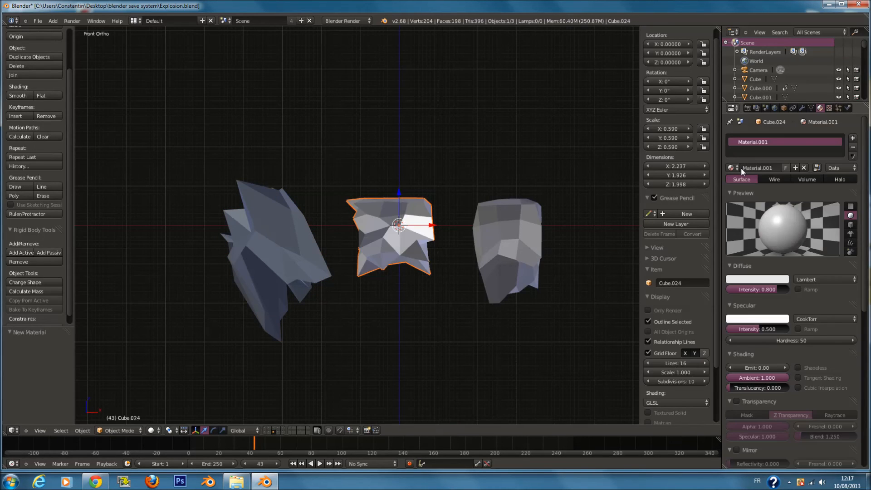
click(803, 168)
click(731, 168)
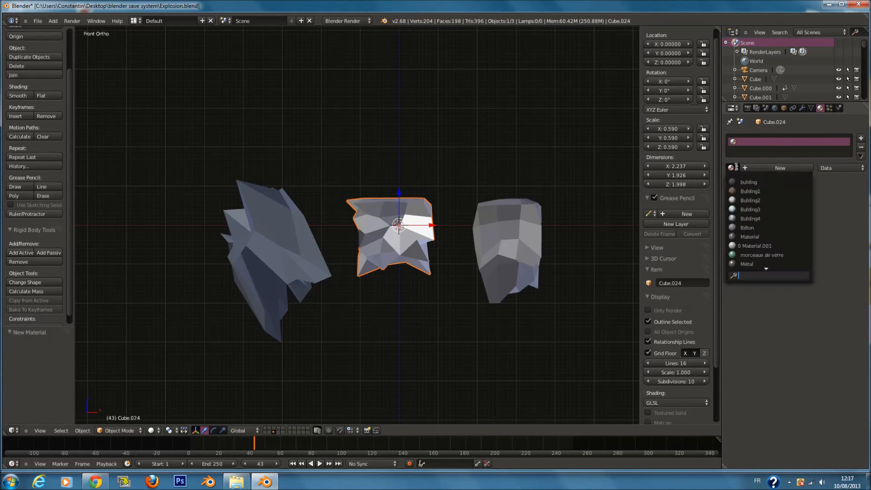
click(772, 255)
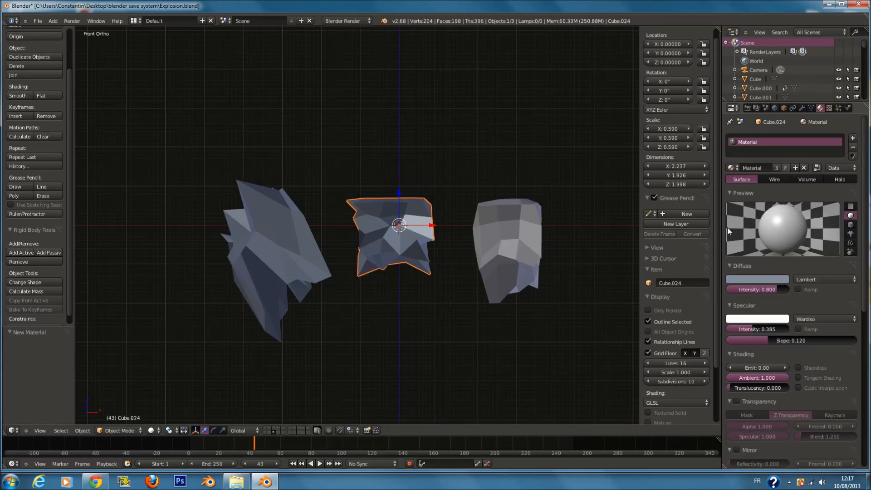
Assign the existing material named Material to the chunk near X 2.96.
right_click(508, 254)
click(728, 167)
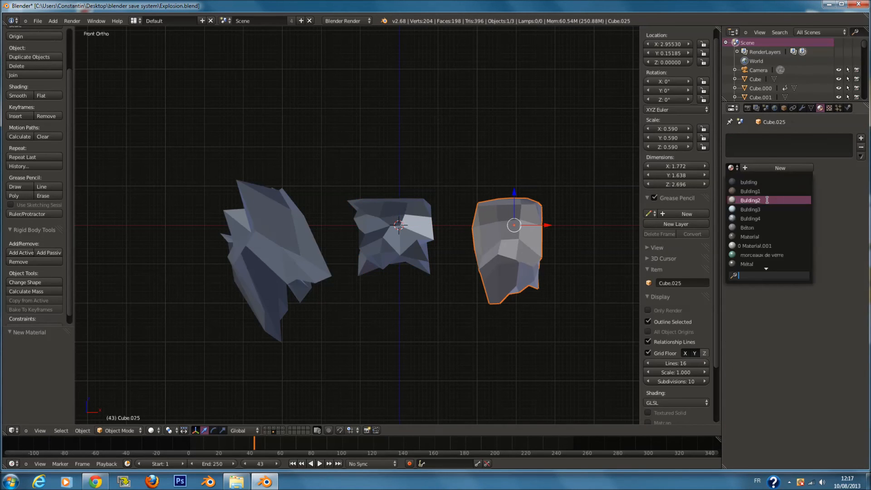
click(782, 236)
Circle-select all three chunks, undo a trial join, and put them in a new group named débris.
scroll(527, 263, down, 3)
key(c)
click(341, 233)
right_click(396, 253)
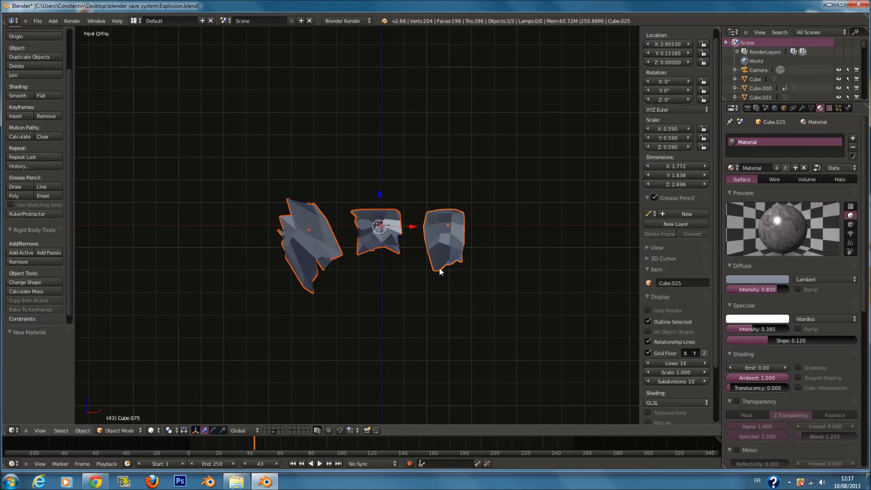
key(ctrl+j)
key(ctrl+z)
key(ctrl+g)
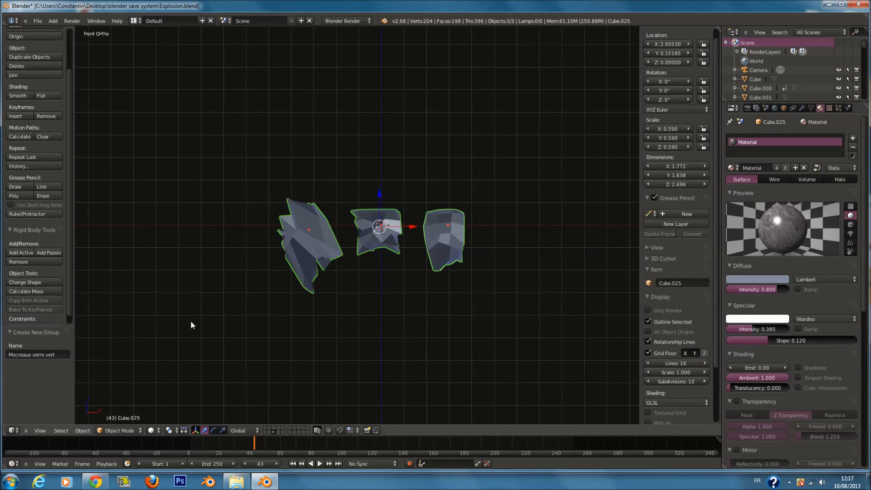
click(51, 356)
text(débris)
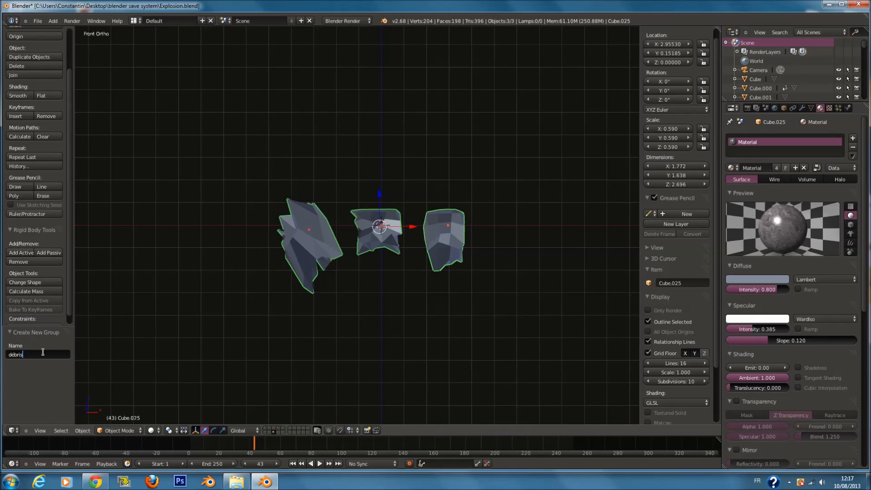
key(Return)
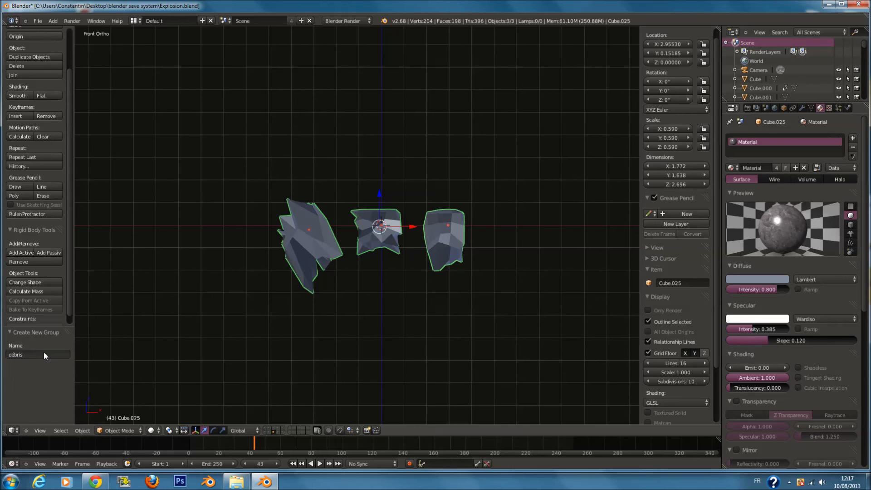
Save the file, deselect the chunks, show the buildings' layer through the camera and save again.
key(ctrl+s)
key(Right)
key(KP_0)
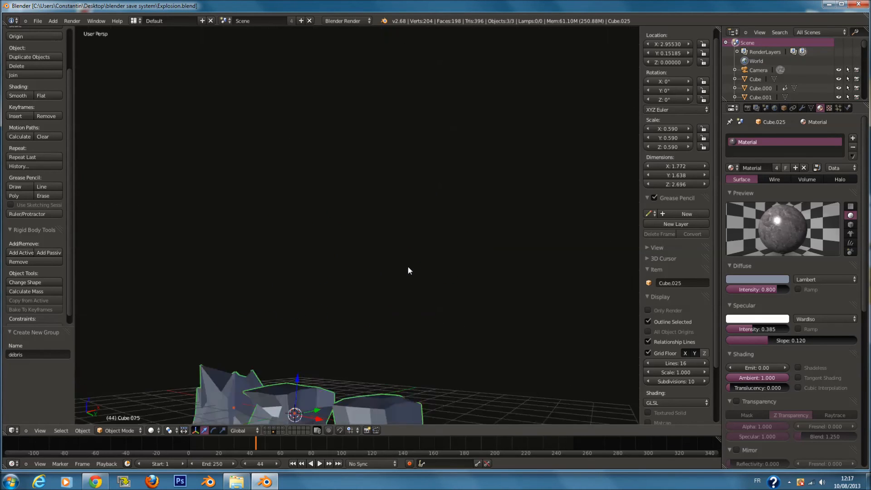
key(a)
key(KP_1)
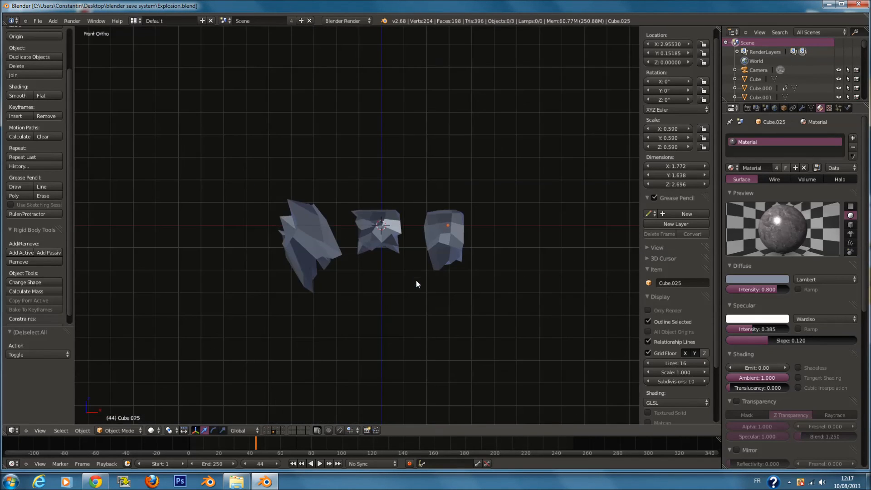
click(267, 431)
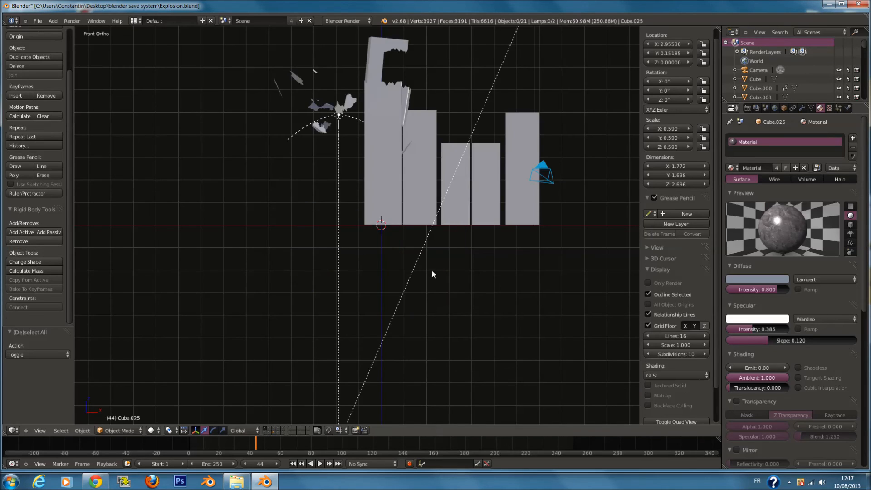
key(KP_0)
key(ctrl+s)
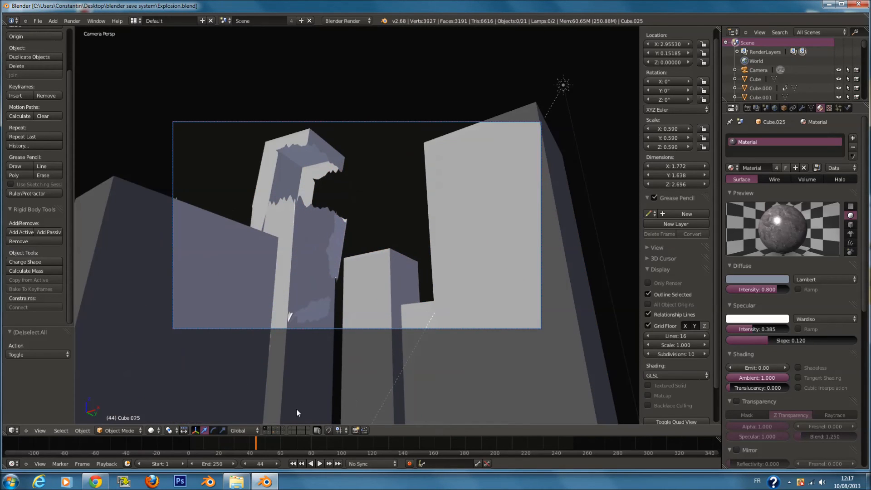
Go to frame 1, add a UV sphere in front view, and prepare it in wireframe edit mode with nothing selected.
click(270, 429)
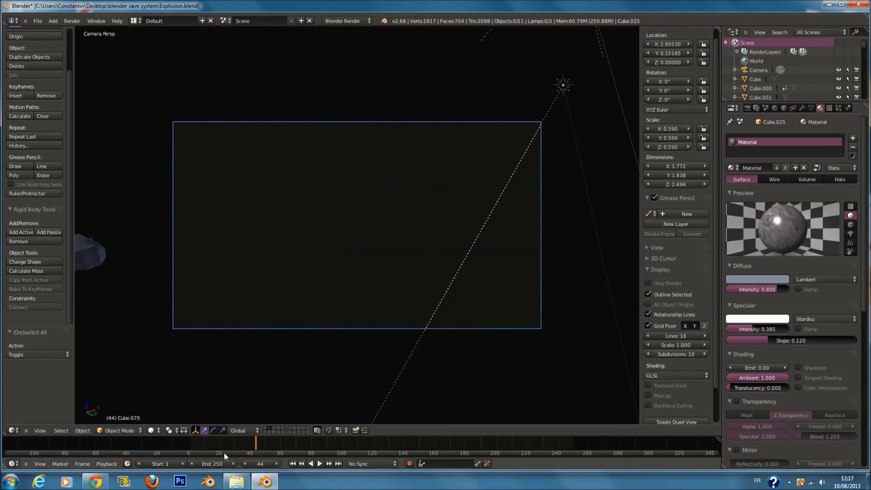
drag(253, 448, 189, 442)
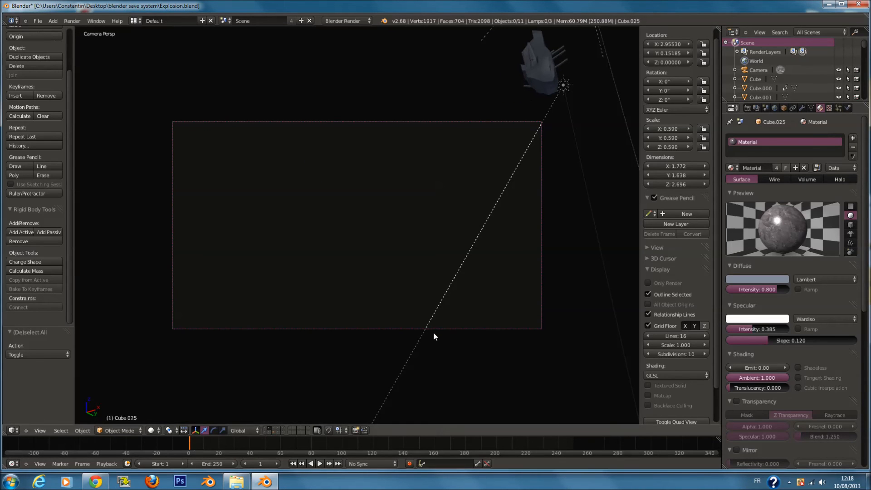
key(KP_5)
key(KP_1)
key(shift+a)
mouse_move(448, 289)
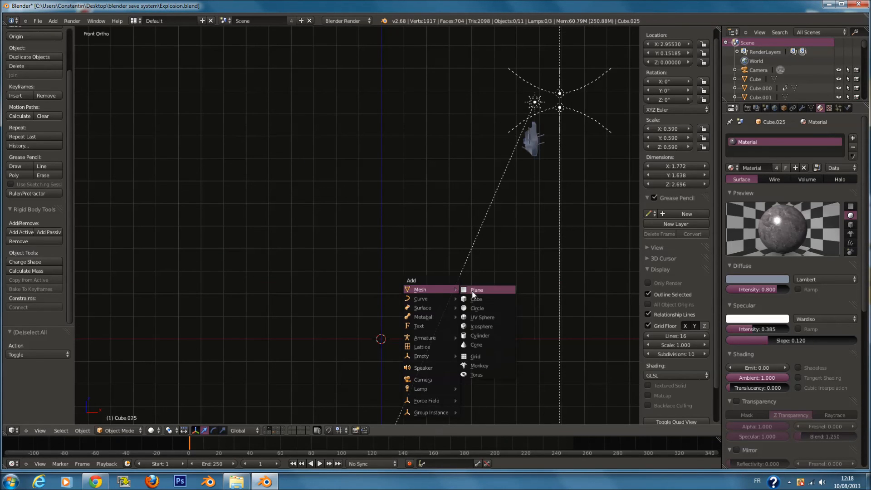
click(491, 317)
key(Tab)
key(z)
key(a)
shift+scroll(403, 317, down, 4)
scroll(398, 322, up, 2)
key(b)
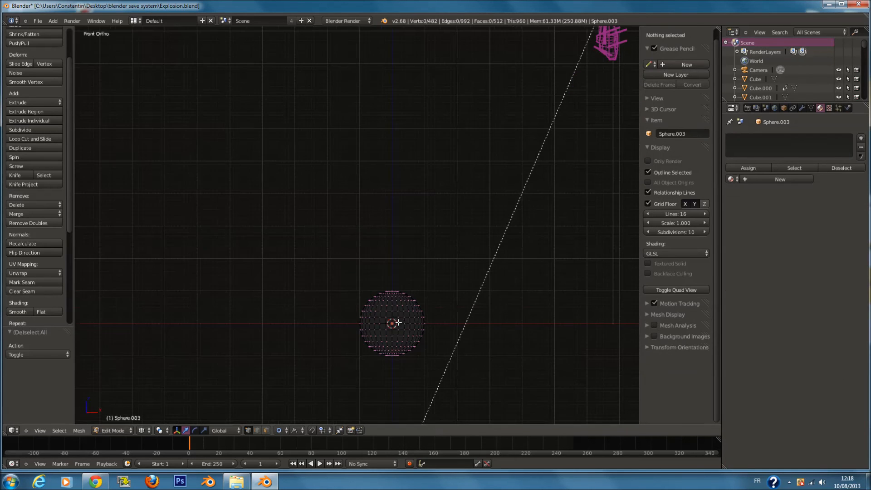
drag(389, 264, 452, 396)
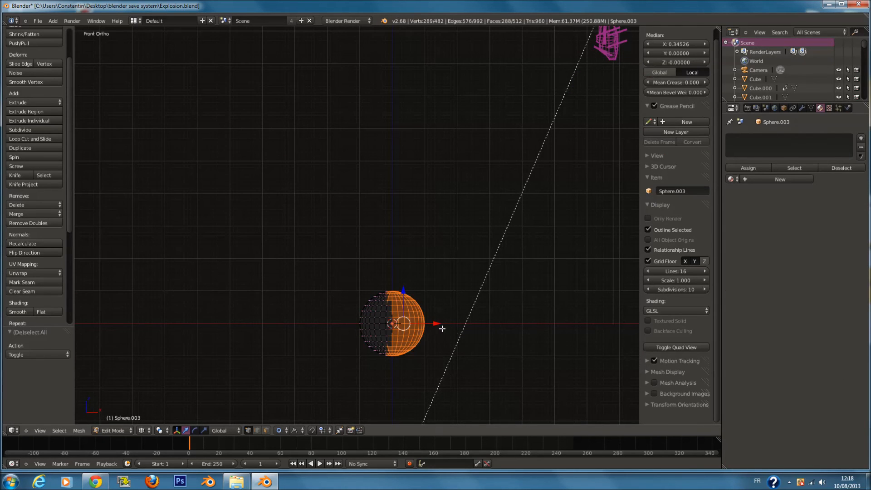
key(a)
key(b)
drag(385, 240, 466, 408)
key(w)
key(b)
key(a)
Box-select the sphere's vertices from just short of its centre towards positive X, delete them, and leave edit mode.
key(b)
drag(386, 252, 465, 417)
key(x)
click(458, 354)
key(Tab)
scroll(443, 315, down, 2)
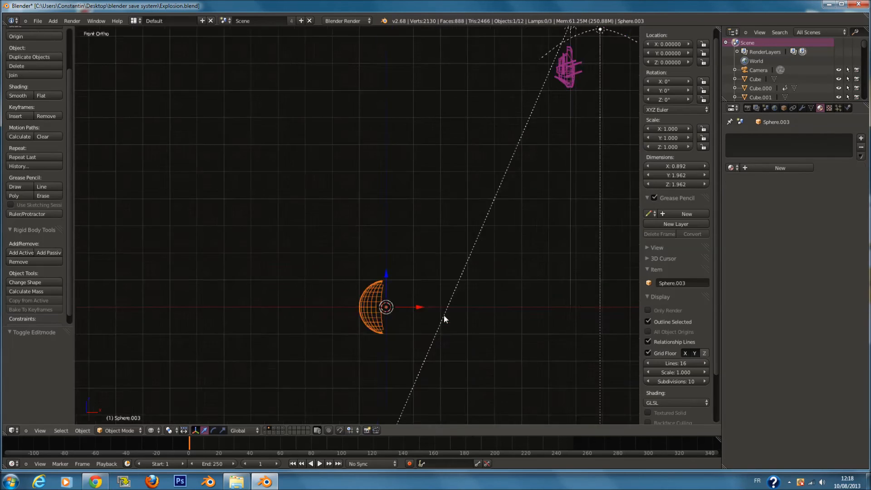
Move the hemisphere in front view to about X 7.71, Z 9.22 and rotate it about -19° around Y.
key(g)
click(611, 91)
key(r)
click(604, 68)
key(g)
key(z)
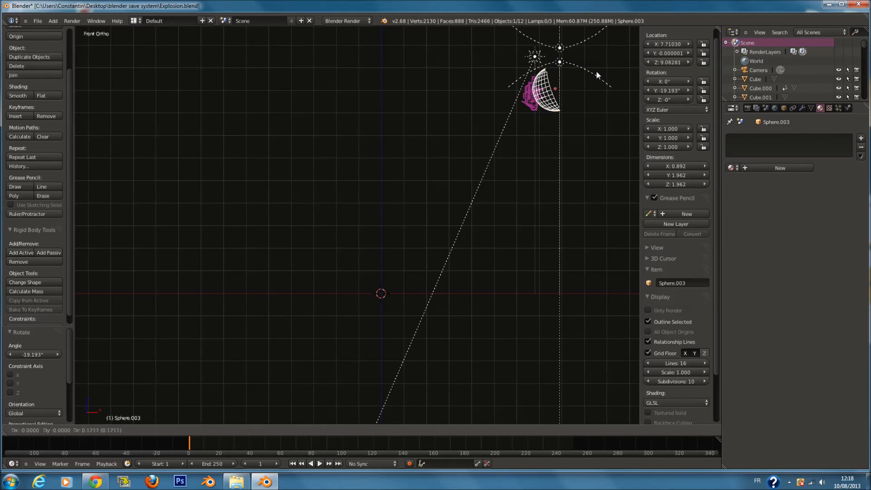
click(600, 69)
Rotate the hemisphere in top view to about 18° around Z and move it to about X 8.09, Y 1.63.
key(KP_7)
key(r)
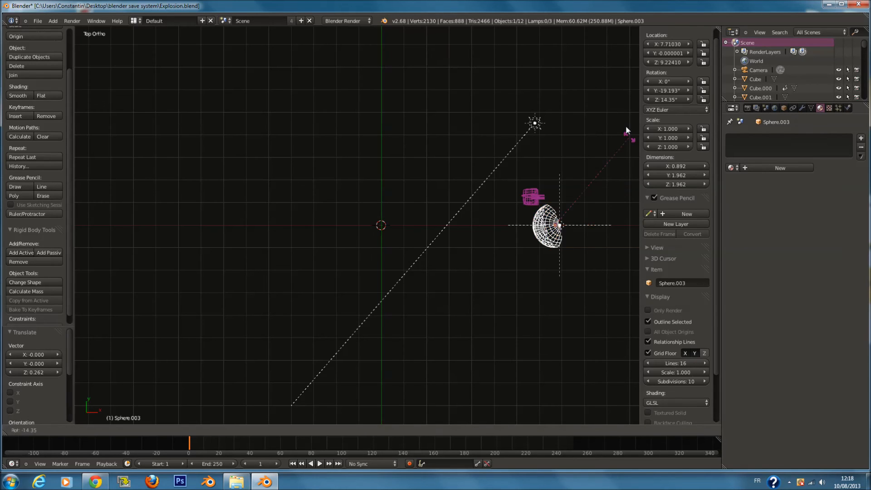
key(g)
click(620, 117)
key(r)
key(g)
click(639, 179)
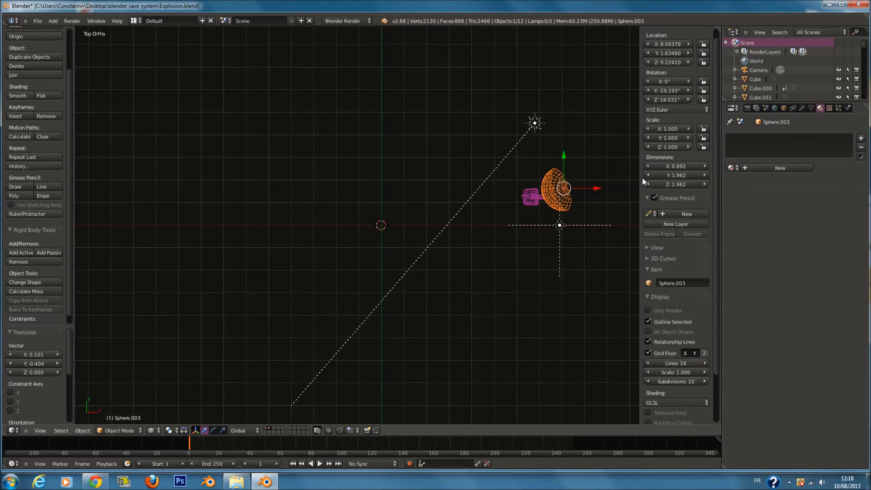
Switch to camera view, save the file, and add a particle system to the hemisphere.
key(KP_0)
key(ctrl+s)
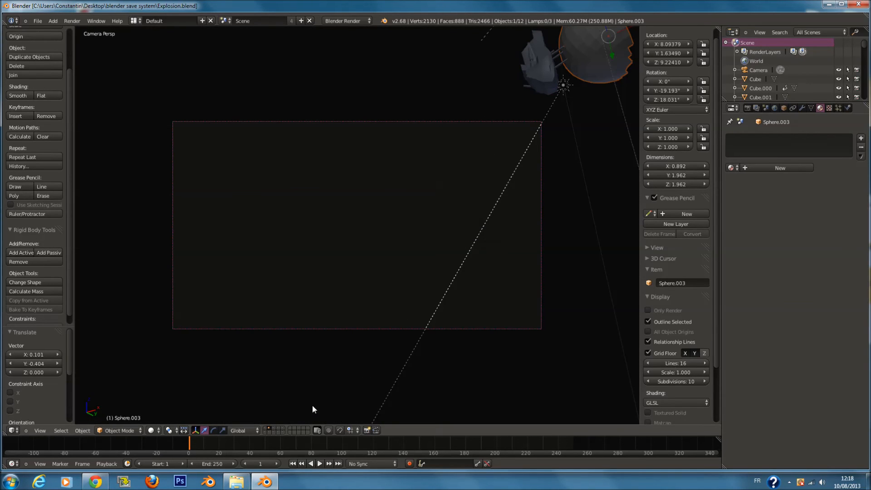
click(838, 108)
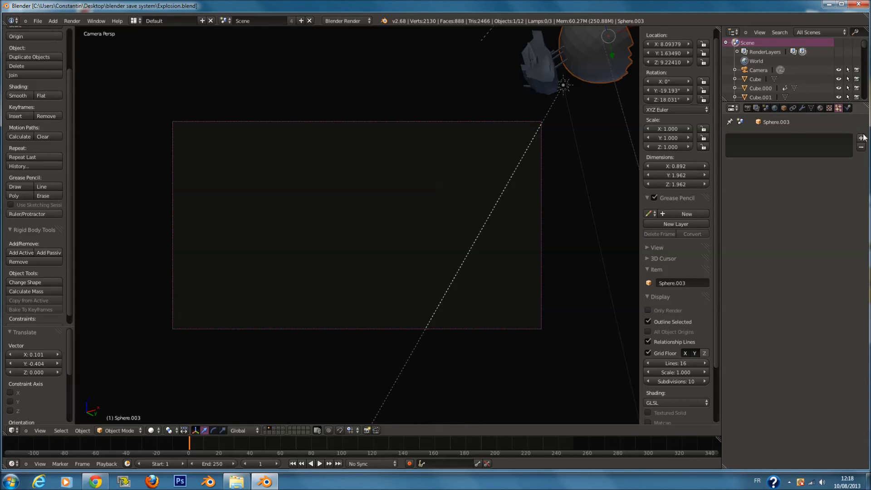
click(852, 137)
Render the hemisphere's particles as a group, using débris as the dupli group.
scroll(768, 344, down, 9)
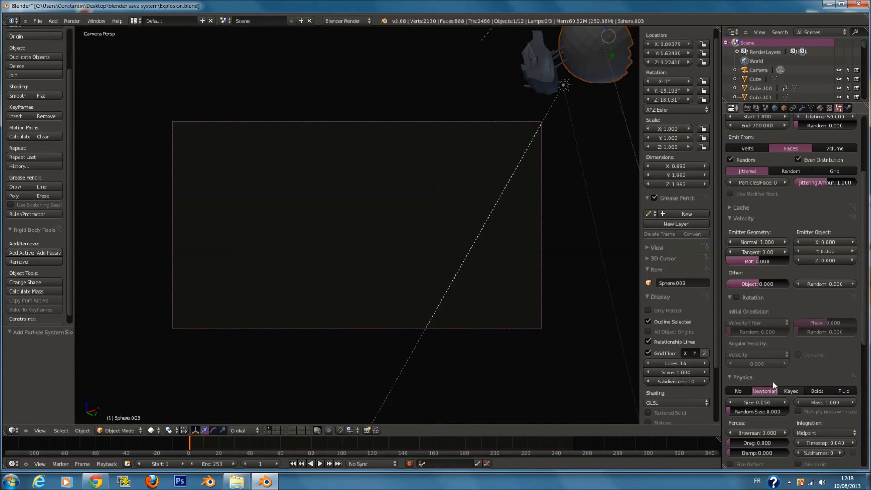
scroll(731, 443, down, 4)
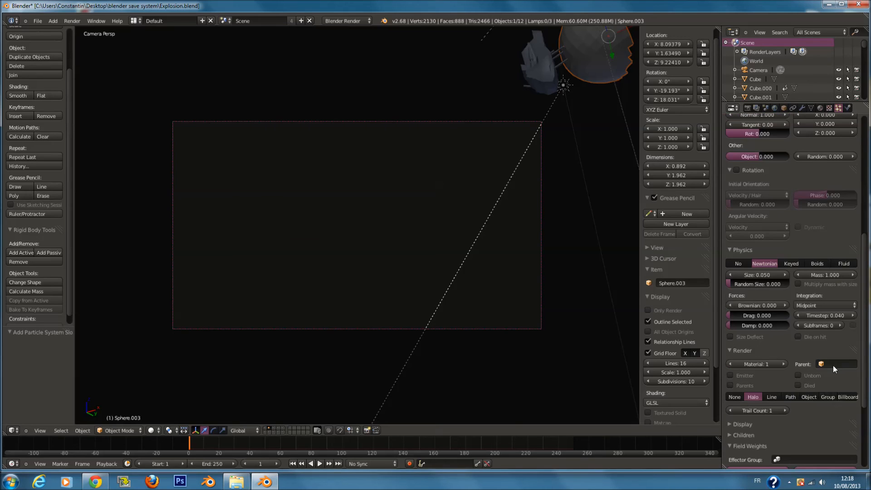
click(827, 396)
click(828, 407)
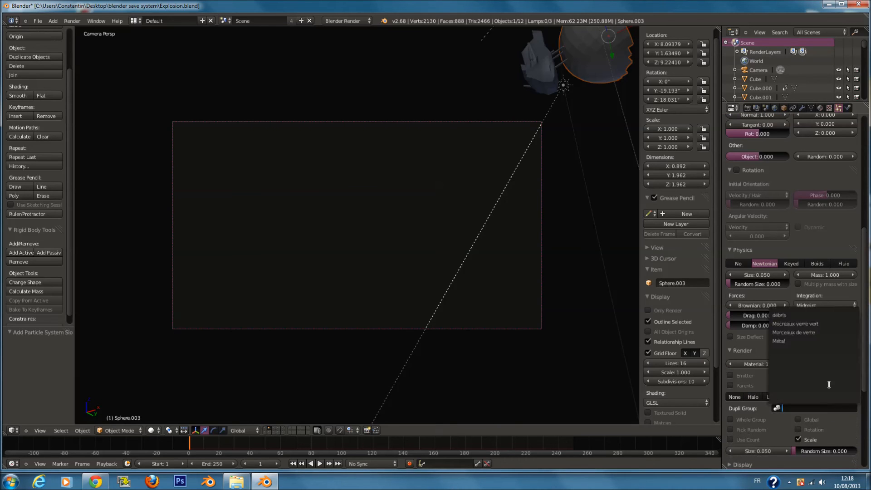
click(820, 313)
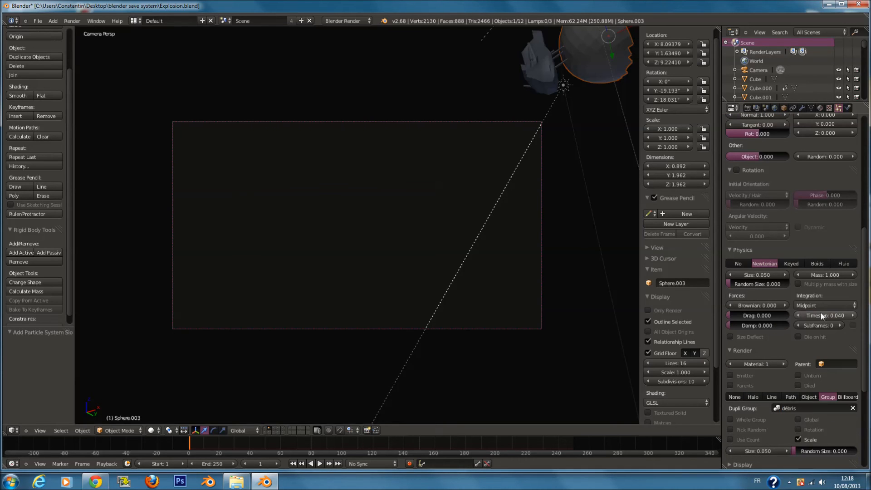
Also display the buildings' layer, preview the animation, and set the particles' normal emitter velocity to 6.
shift+click(268, 429)
key(alt+a)
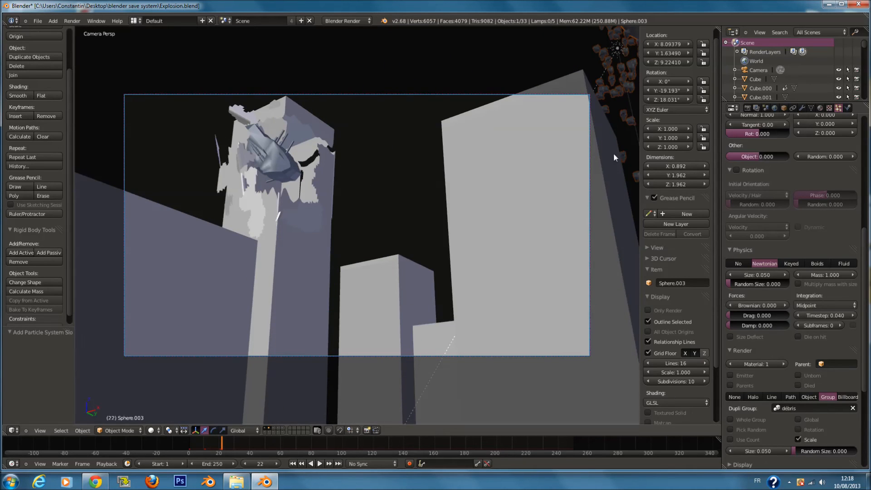
scroll(765, 238, up, 1)
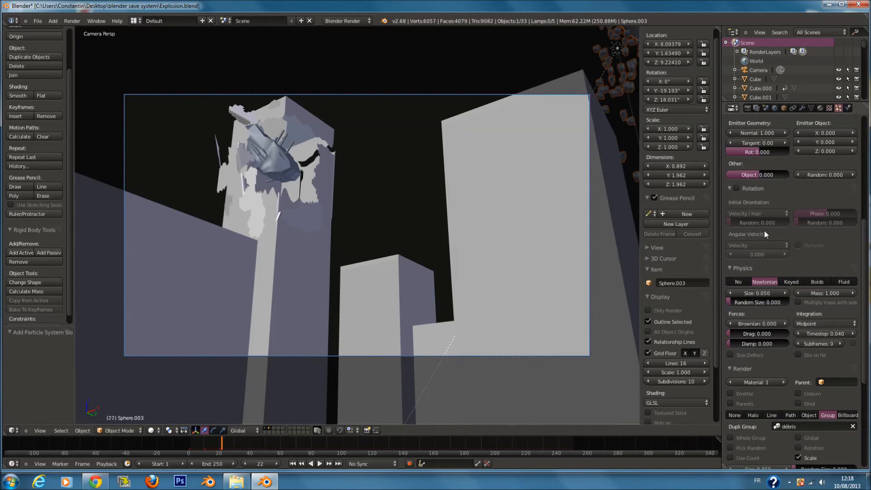
key(Return)
click(760, 134)
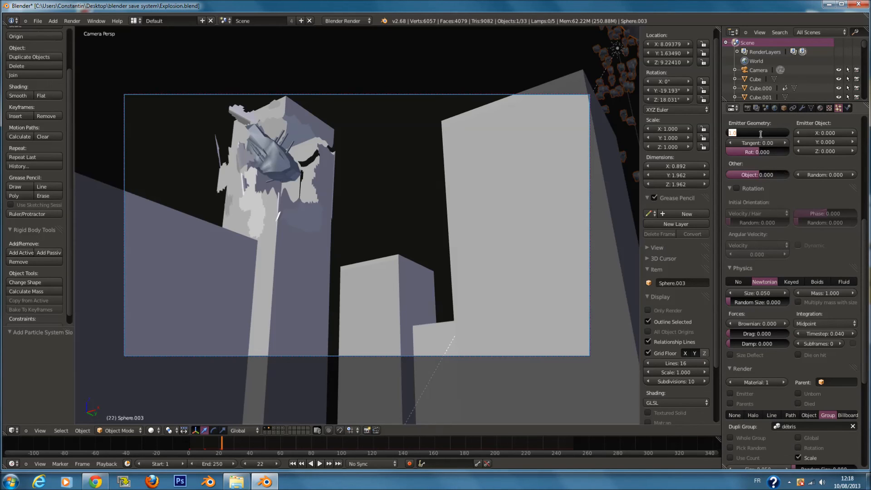
key(Return)
Replay the animation from the start of the timeline to check the debris emission.
key(alt+a)
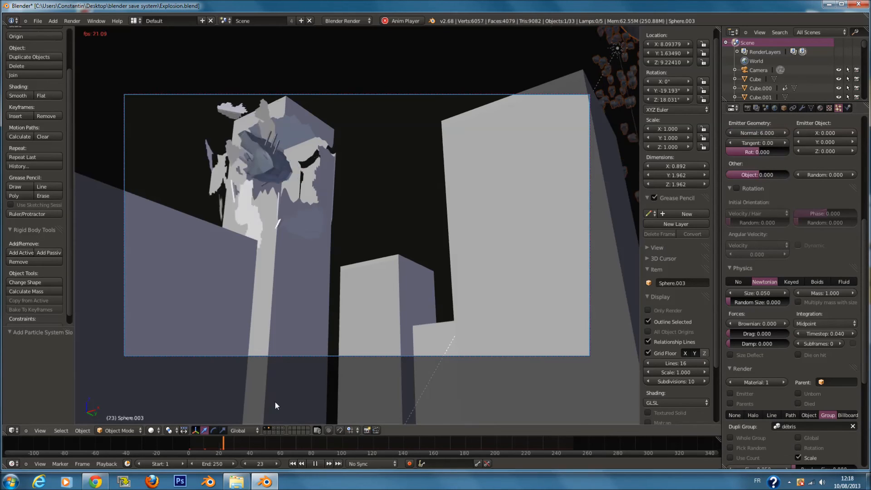
click(192, 441)
key(alt+a)
Scale the hemisphere uniformly to about 0.608 and move it to about X 8.09, Y 1.84, Z 9.62.
middle_drag(478, 238, 515, 270)
scroll(782, 184, up, 8)
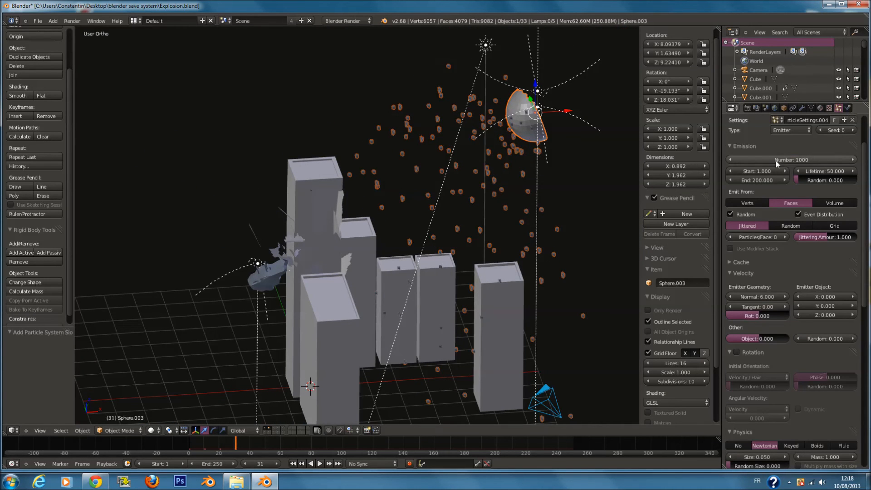
key(s)
click(567, 144)
key(g)
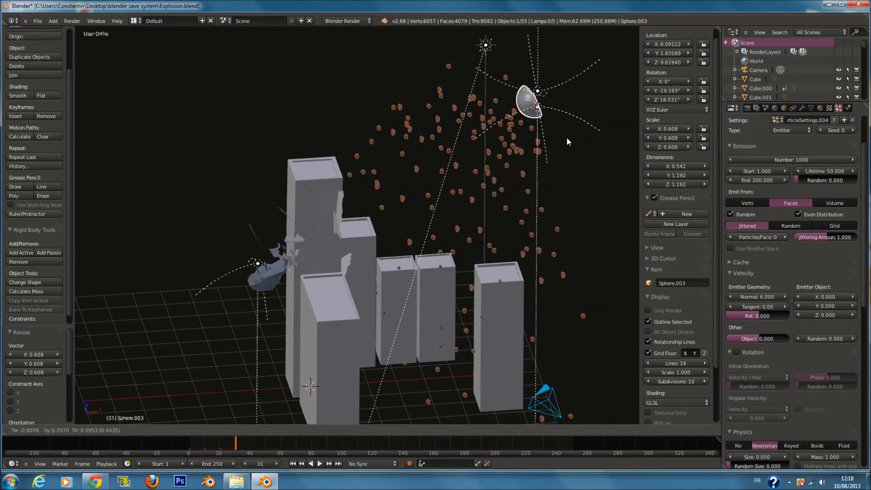
click(567, 137)
Set the particle number to 25 and both the emission start and end to frame 18.
click(779, 159)
text(256)
key(Return)
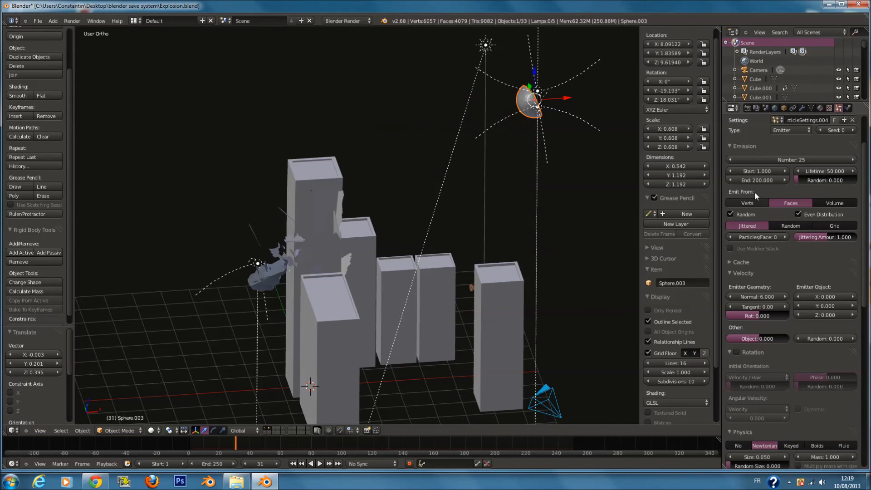
click(758, 172)
text(18)
click(755, 178)
text(2)
key(Return)
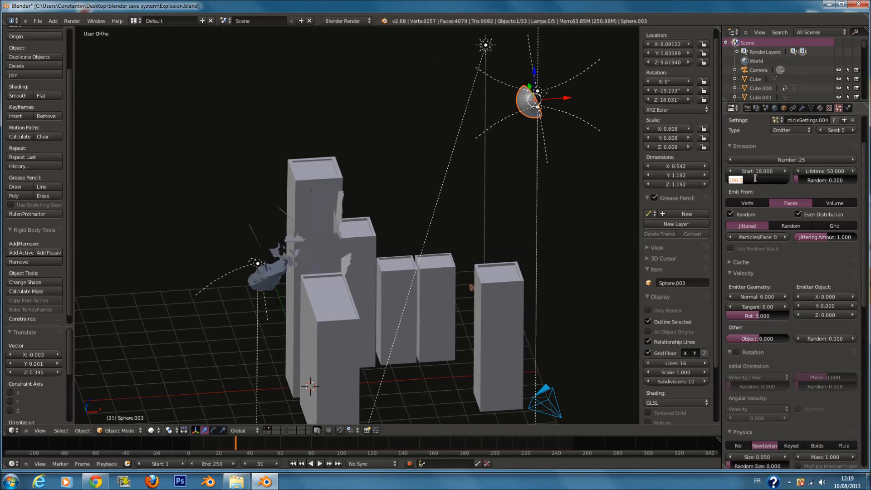
Replay the debris burst through the camera from shortly before the emission, and check it in perspective around the towers.
key(KP_0)
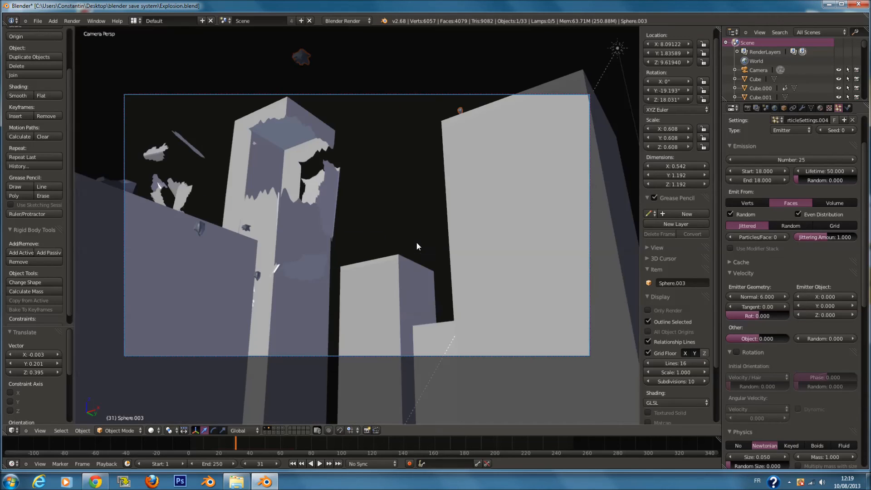
drag(227, 441, 218, 443)
key(alt+a)
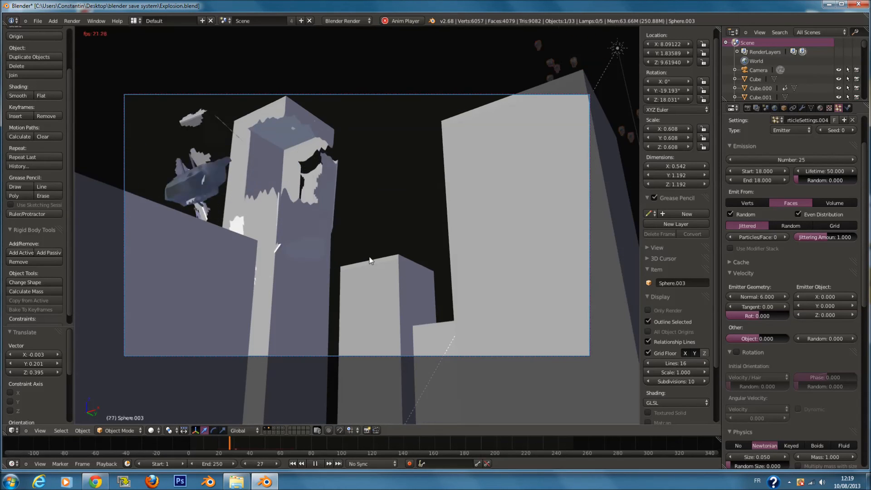
key(KP_0)
key(alt+a)
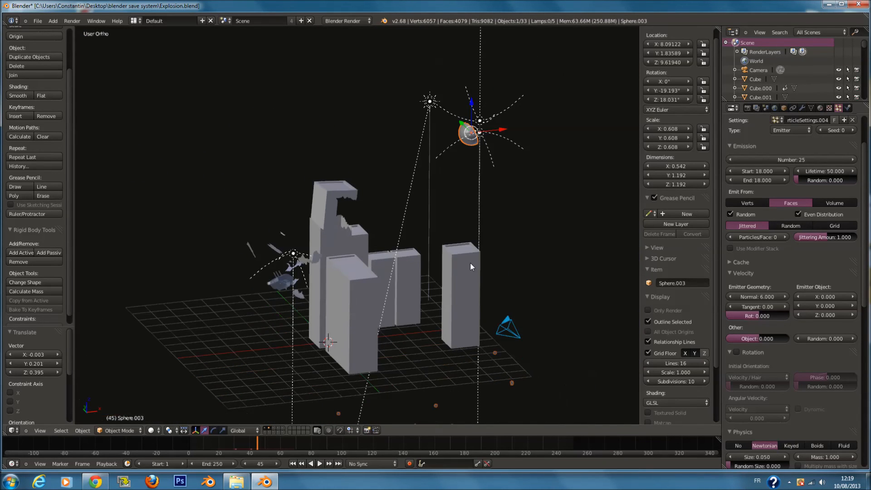
Flatten the hemisphere in front view by scaling it along Z by a factor of about 0.357.
key(KP_1)
scroll(551, 217, up, 4)
key(s)
key(z)
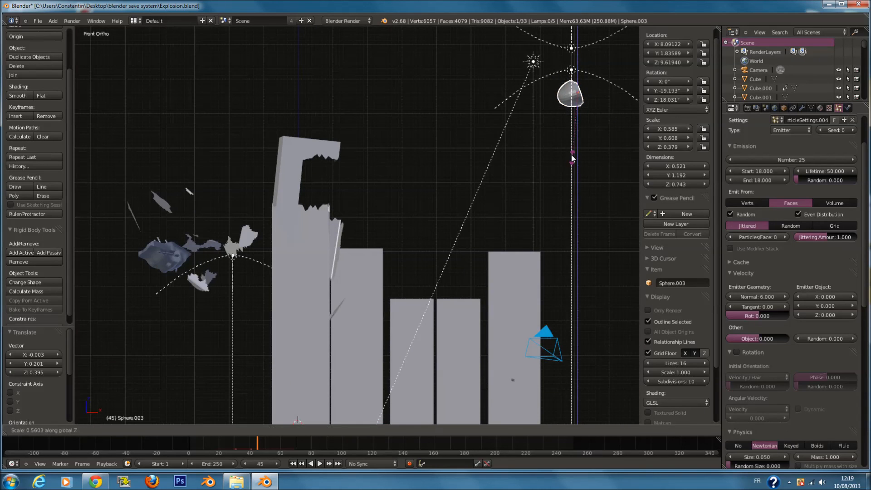
click(570, 135)
Narrow the hemisphere by scaling it along Y by a factor of about 0.423.
middle_drag(526, 119, 581, 149)
scroll(574, 143, down, 2)
shift+scroll(572, 141, up, 5)
key(s)
key(Escape)
key(s)
key(y)
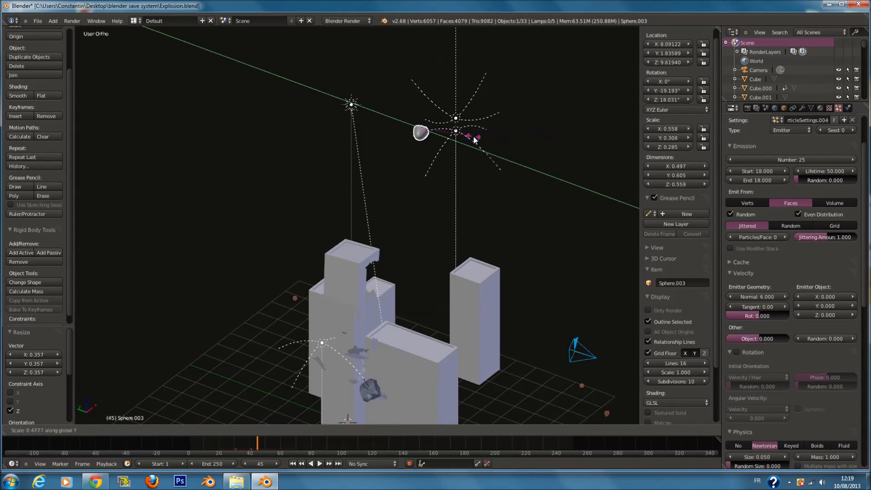
click(473, 135)
Replay the explosion in camera view to check the debris from the reshaped emitter.
key(alt+a)
key(KP_0)
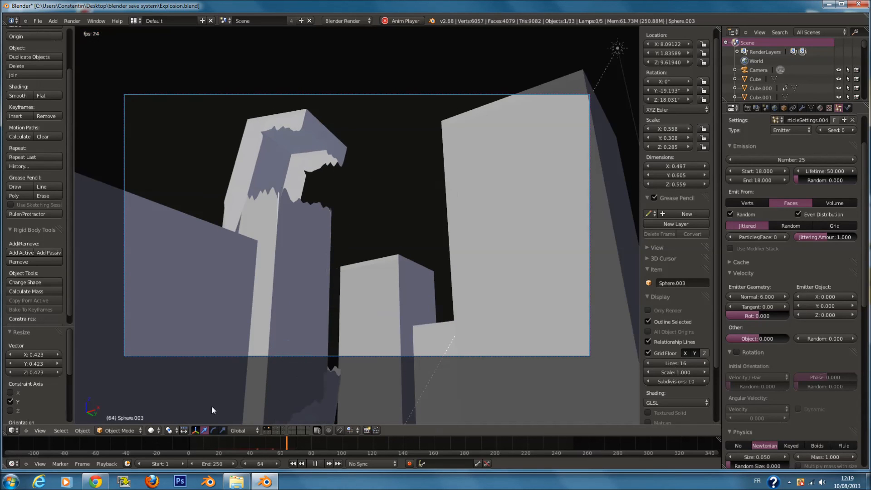
click(218, 442)
key(alt+a)
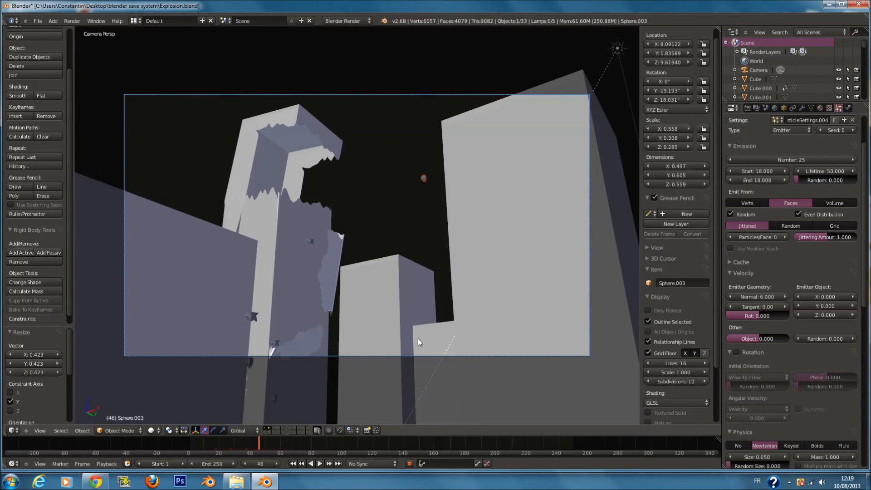
Set the particles' normal emitter velocity to 12 and replay the explosion.
click(761, 293)
text(12)
key(Return)
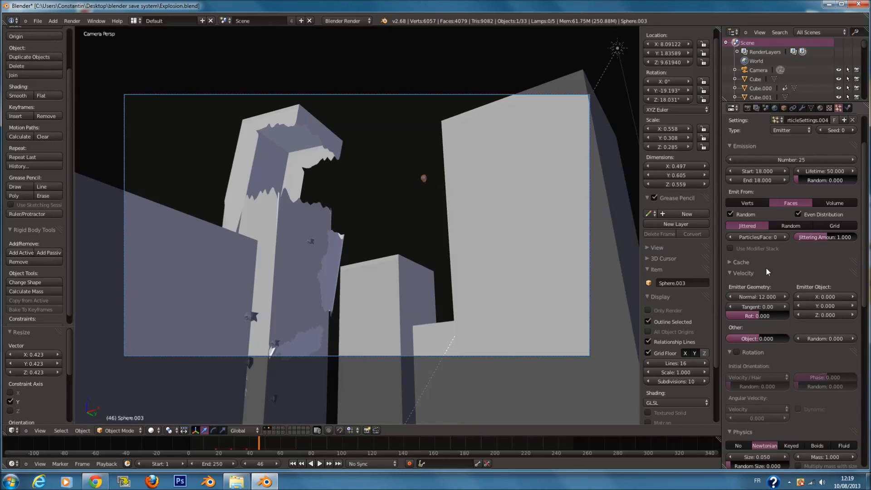
click(206, 441)
key(alt+a)
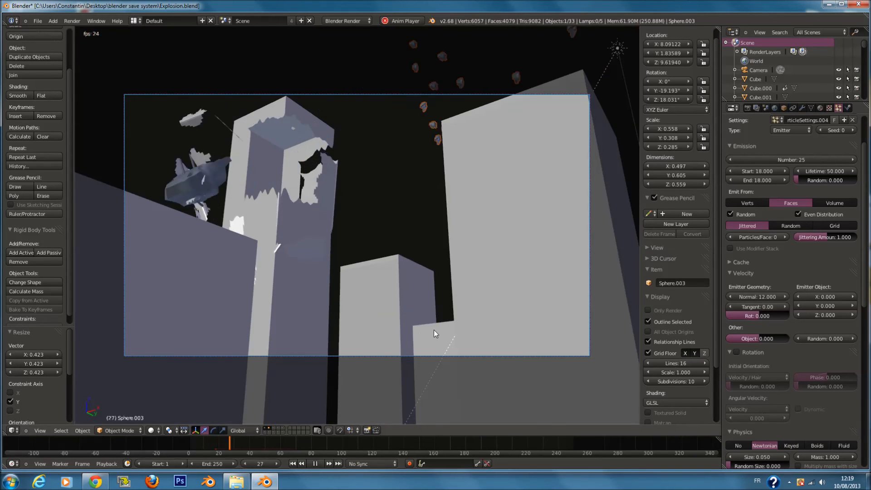
Set the particle size to 0.066 with a random size of 0.526, and save the file.
scroll(825, 321, down, 10)
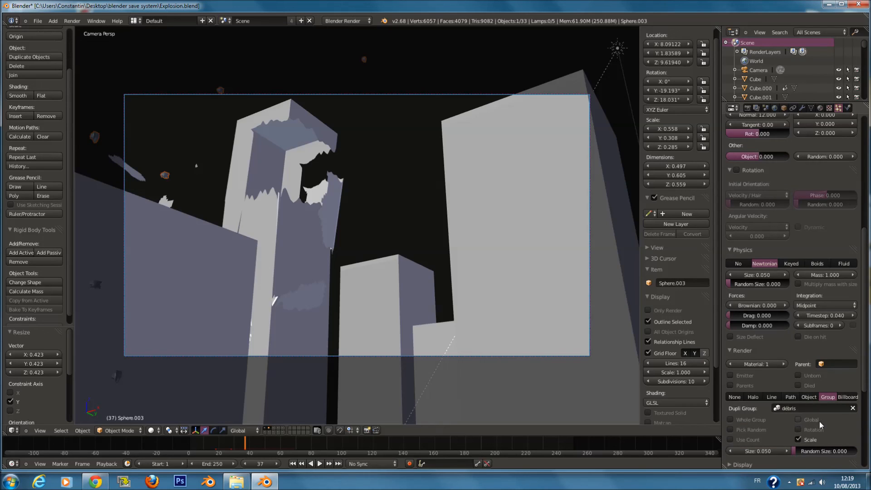
drag(759, 451, 825, 454)
key(ctrl+s)
click(545, 390)
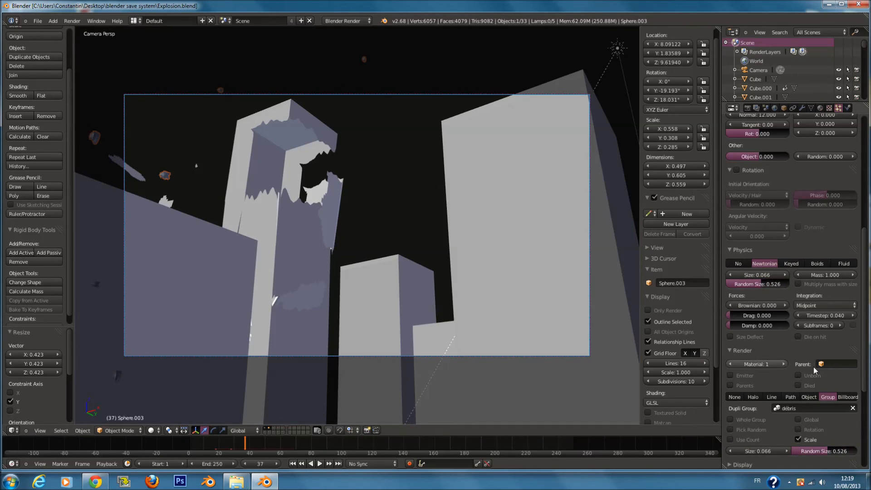
Lower the particles' gravity field weight to about 0.466 while previewing the explosion, and save the file.
scroll(822, 419, down, 4)
drag(770, 439, 739, 439)
drag(232, 442, 206, 444)
key(alt+a)
key(alt+a)
key(ctrl+s)
click(469, 337)
drag(768, 438, 749, 440)
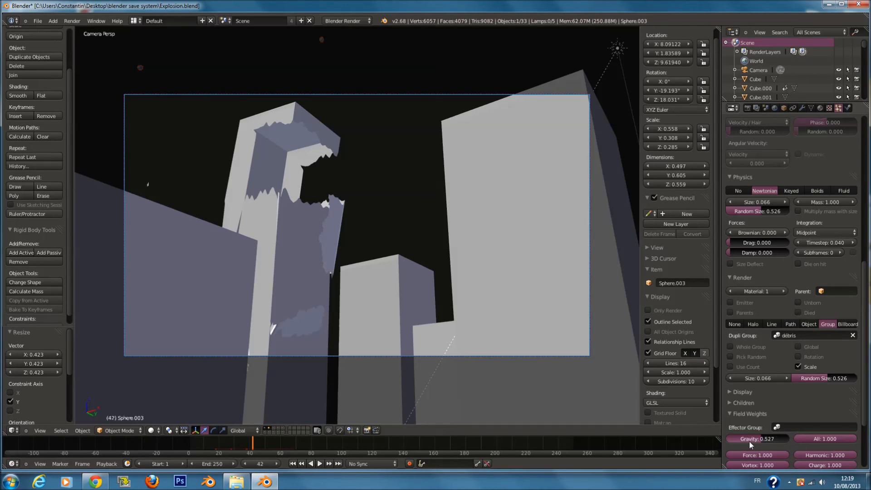
key(ctrl+s)
click(784, 390)
Enable dynamic particle rotation with an initial orientation randomness of 1 and an angular velocity of 0.2.
scroll(825, 253, up, 1)
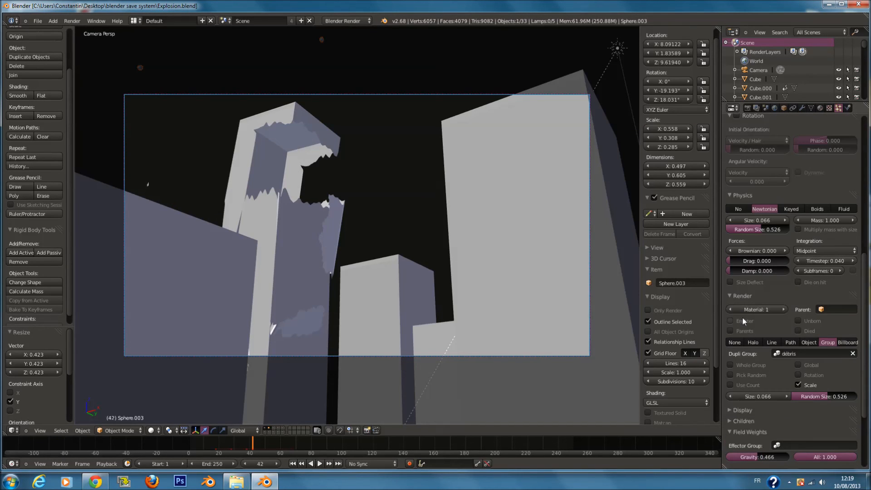
scroll(770, 299, up, 5)
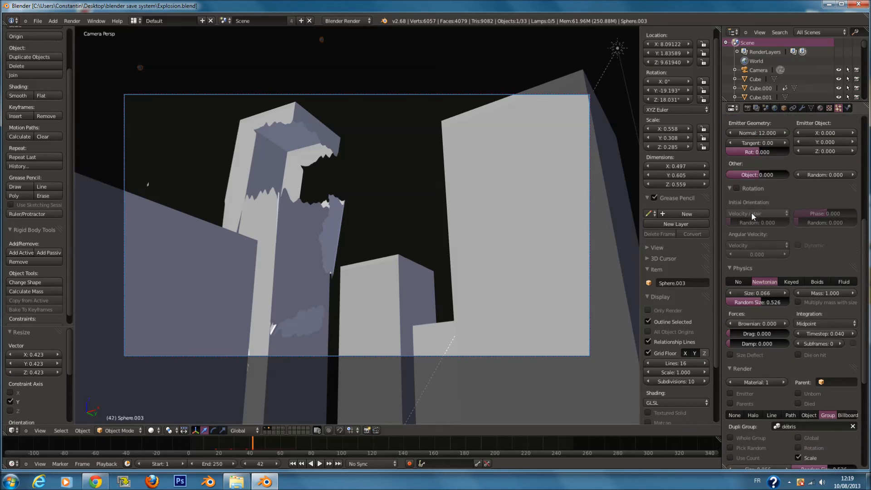
drag(739, 240, 780, 272)
click(798, 264)
click(782, 272)
Set the particles' random velocity to 0.1 and their normal emitter velocity to 6.
scroll(795, 249, up, 1)
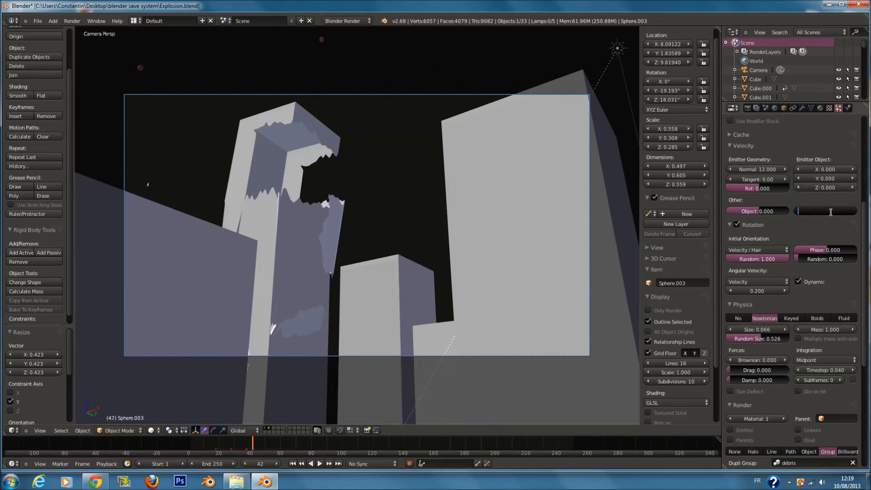
text(0.1)
key(Return)
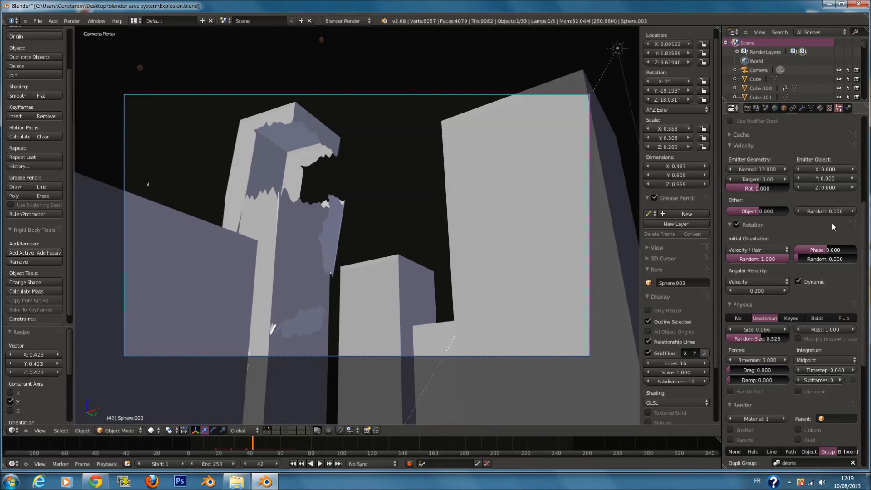
click(758, 172)
text(6)
key(Return)
Rewind the timeline to before the burst and replay it to check the rotating debris.
drag(231, 445, 214, 445)
key(alt+a)
key(alt+a)
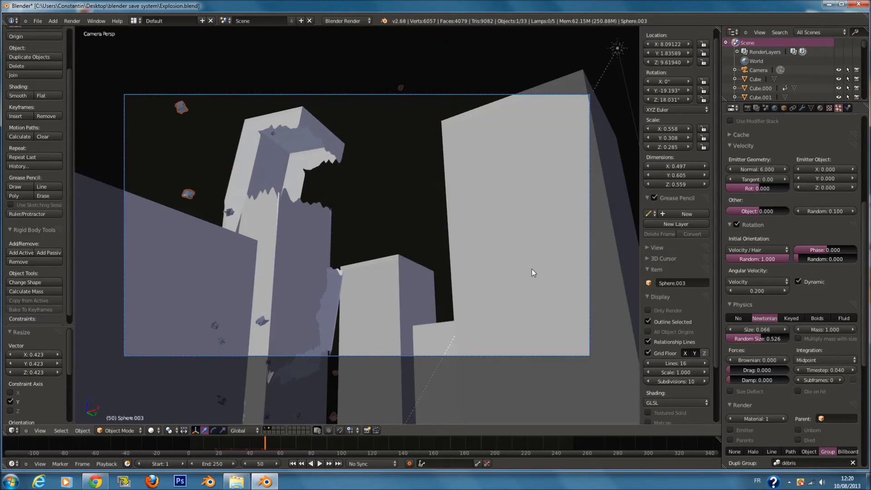
Try a gravity field weight of about 0.244 in playback, and readjust it to about 0.321.
scroll(795, 362, down, 3)
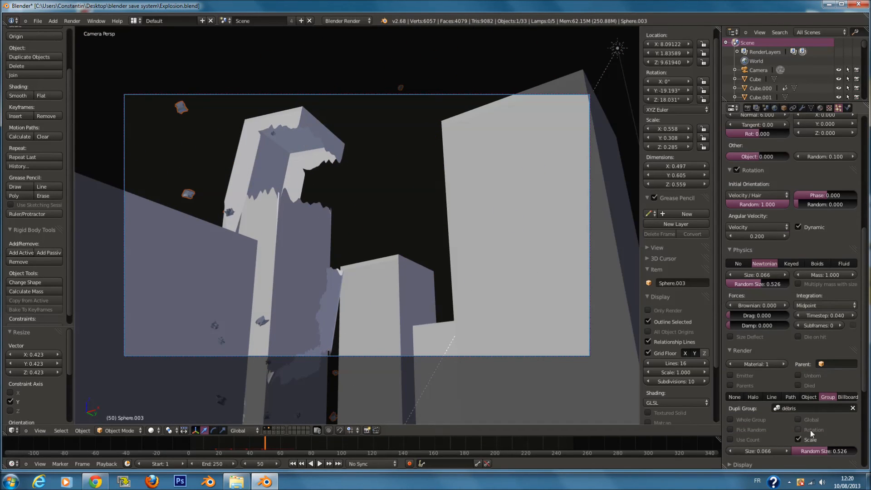
scroll(809, 430, down, 4)
drag(755, 439, 745, 438)
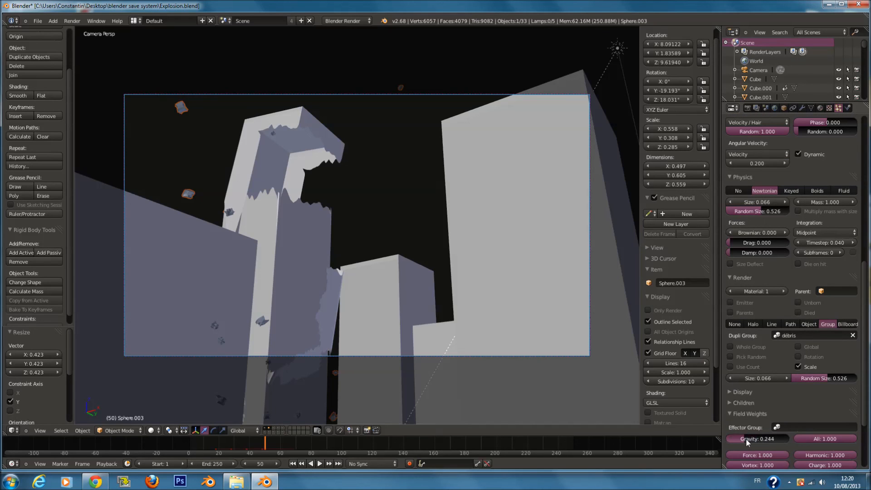
key(alt+a)
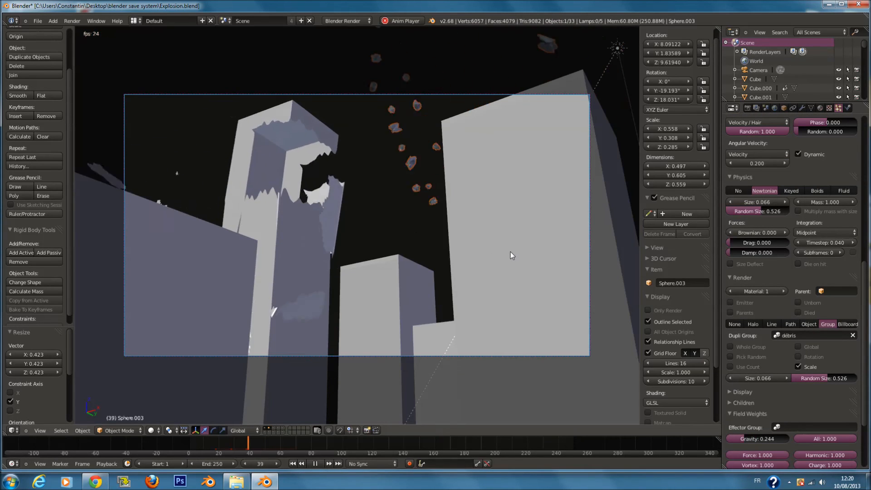
key(Escape)
drag(747, 439, 755, 441)
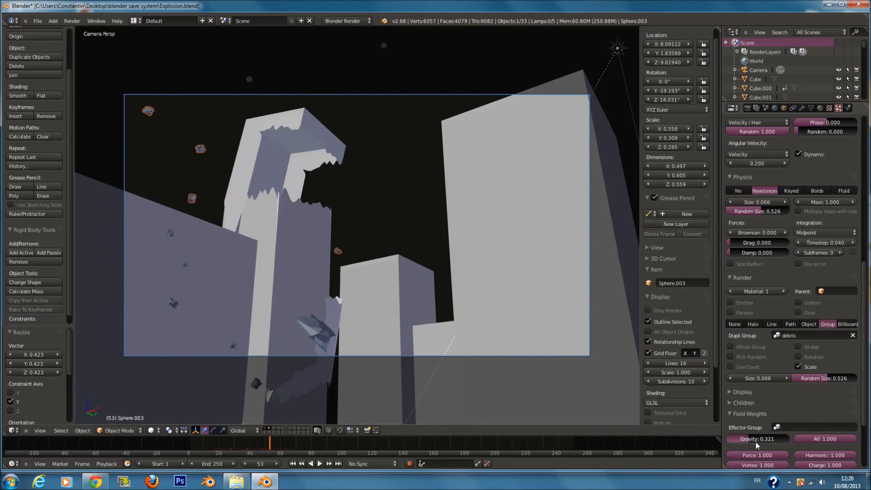
Replay the burst from before the explosion and inspect the debris from another angle and through the camera.
click(217, 447)
key(alt+a)
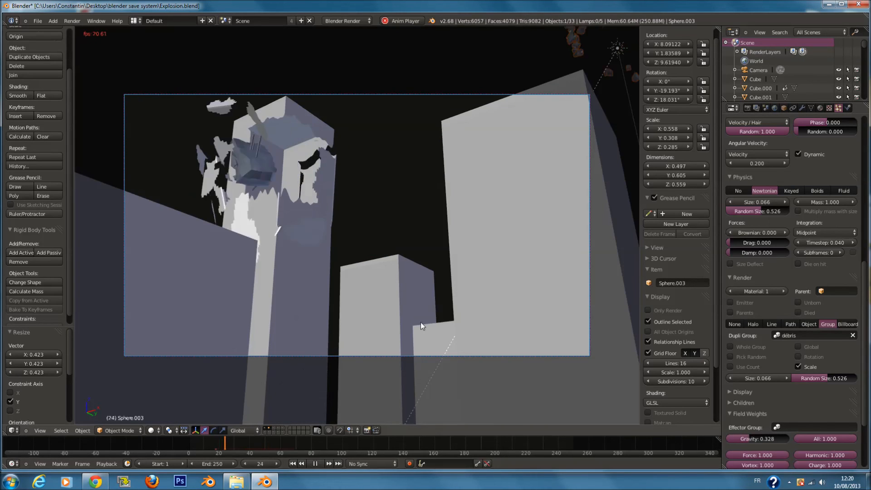
key(alt+a)
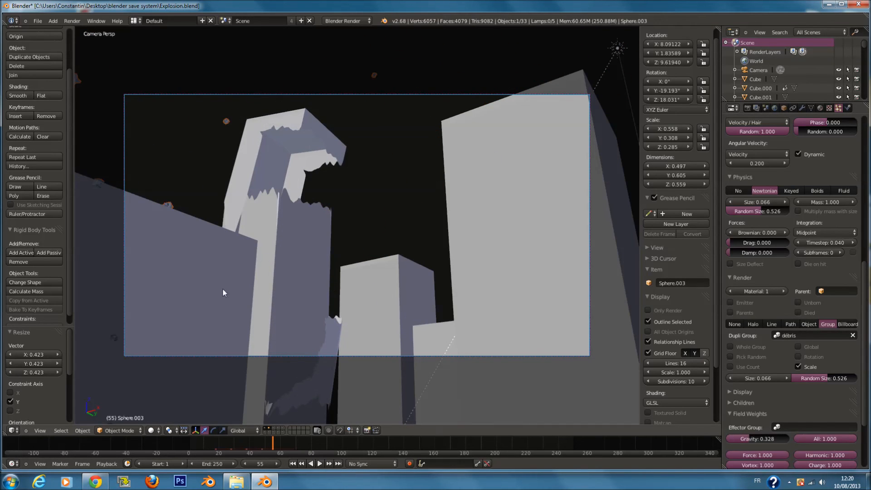
middle_drag(171, 289, 314, 298)
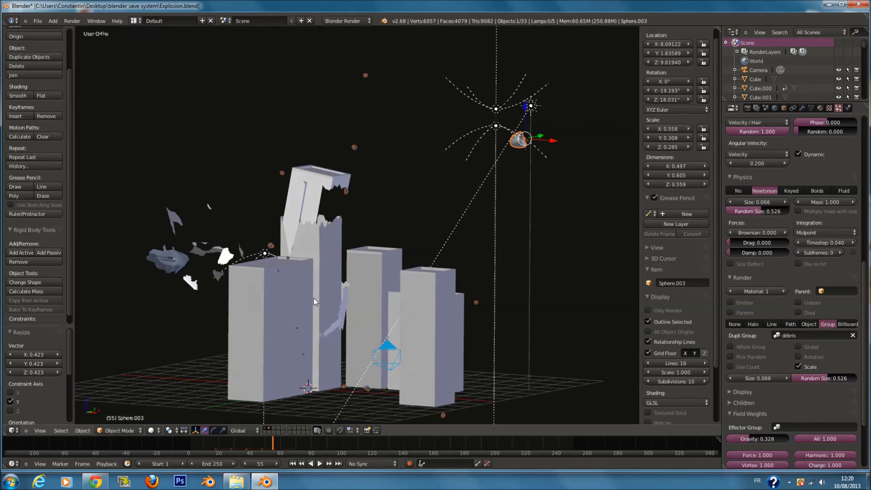
key(KP_0)
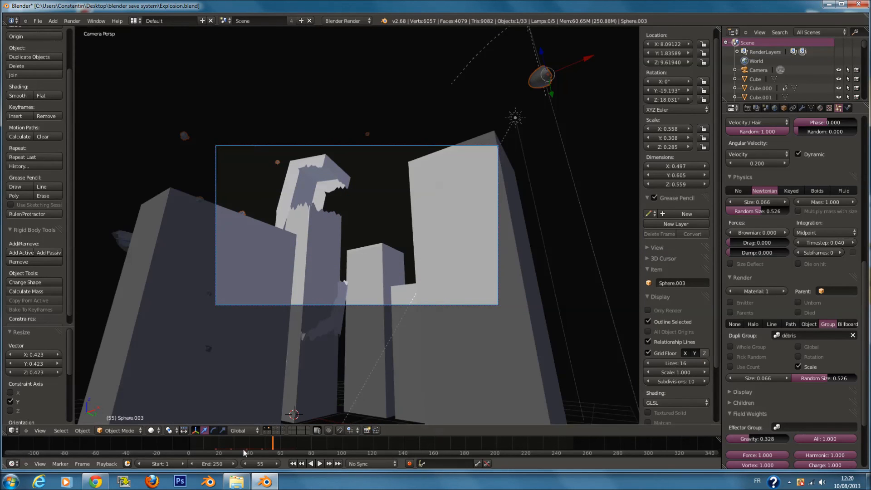
Rewind the timeline to frame 18 and save the file.
click(232, 445)
drag(232, 444, 216, 444)
scroll(291, 325, up, 2)
key(ctrl+s)
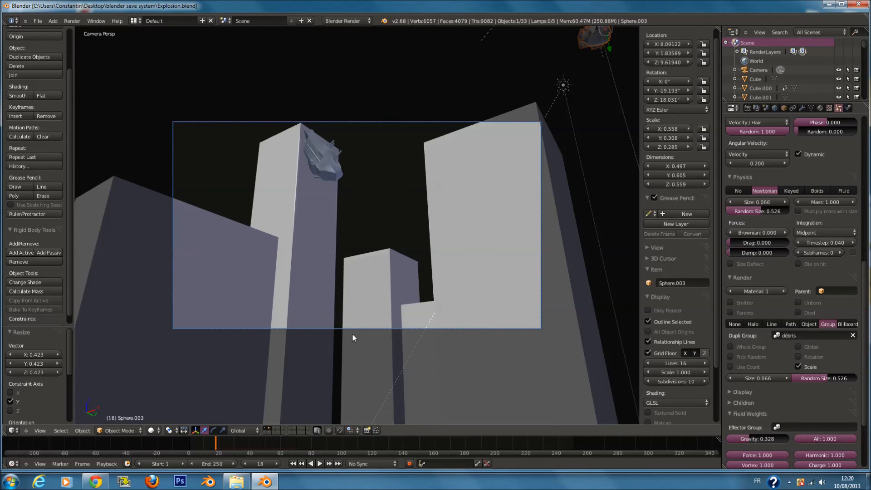
Replay the explosion twice through the camera to check how the debris flies past the tower.
key(alt+a)
scroll(358, 219, down, 1)
scroll(358, 219, up, 1)
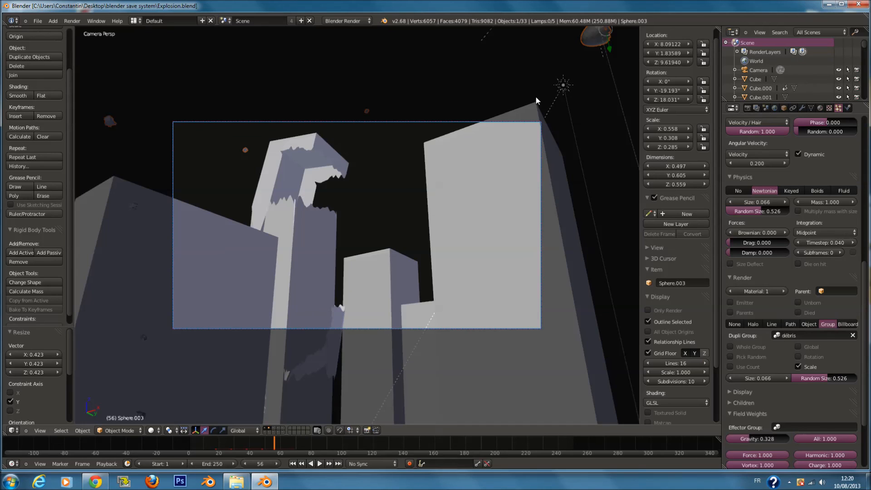
drag(258, 441, 214, 444)
key(alt+a)
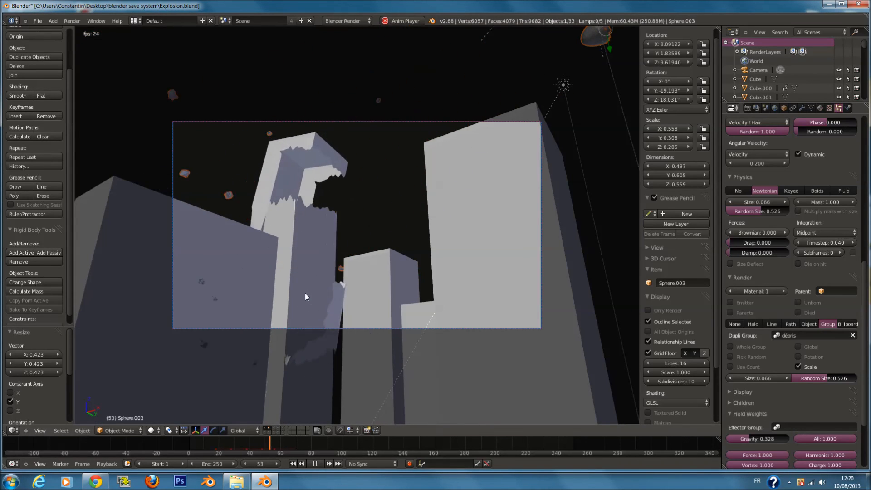
key(alt+a)
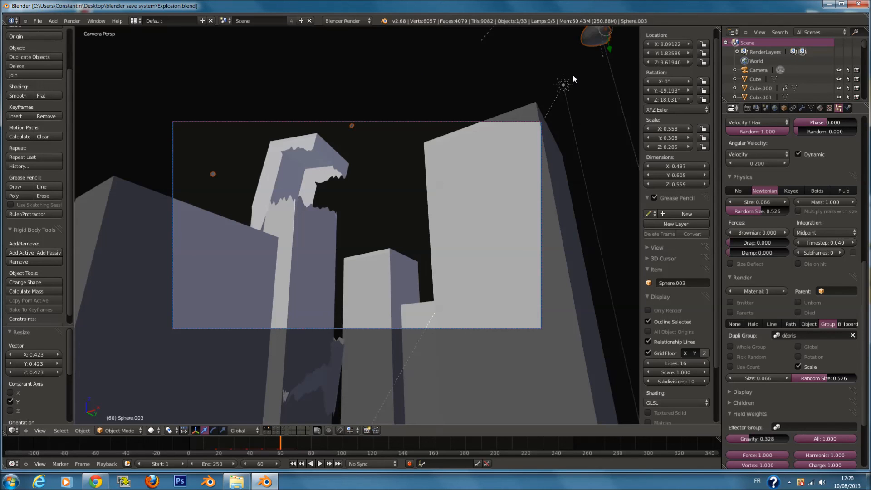
Inspect the debris spread around the buildings from outside the camera, and replay the burst in camera view.
middle_drag(532, 138, 345, 318)
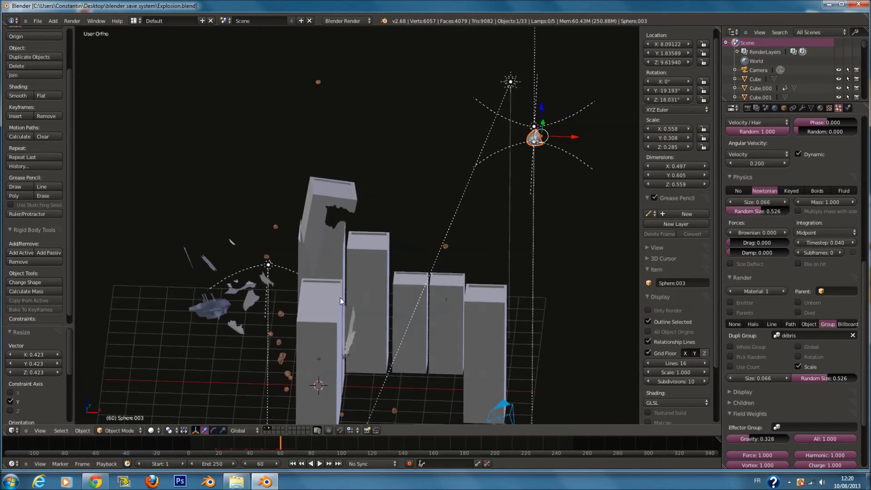
middle_drag(289, 355, 300, 320)
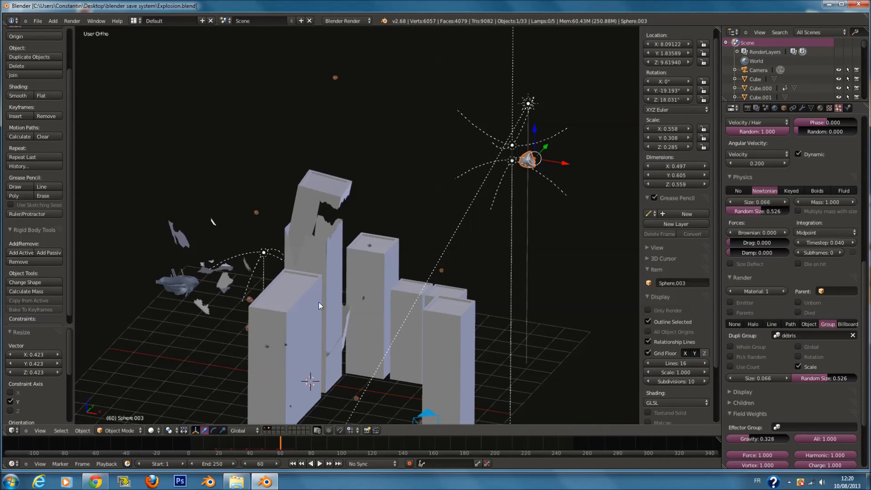
key(KP_0)
drag(248, 441, 216, 443)
key(alt+a)
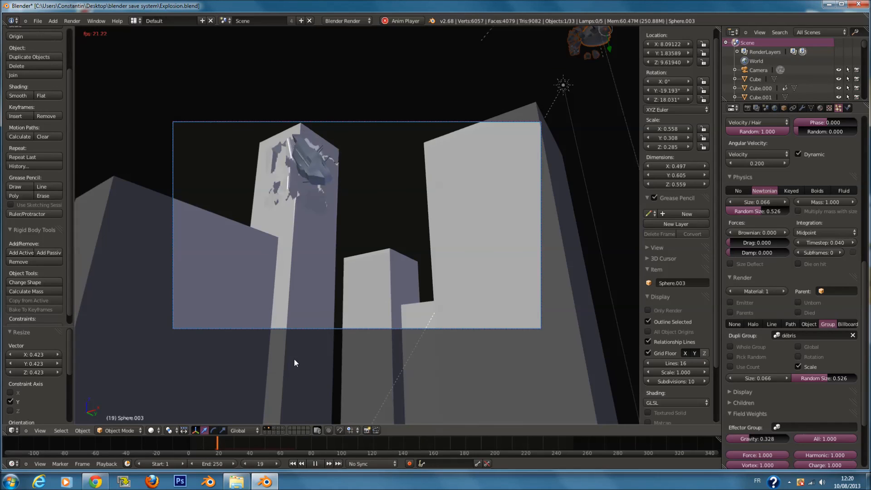
key(alt+a)
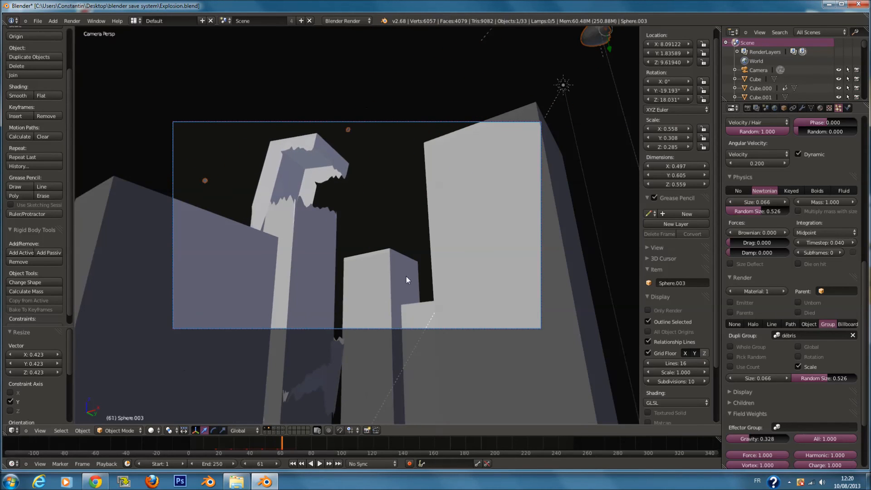
scroll(521, 302, down, 1)
scroll(521, 301, up, 1)
Rotate the hemisphere emitter by about 6.3° in top view and replay the burst.
key(KP_7)
key(r)
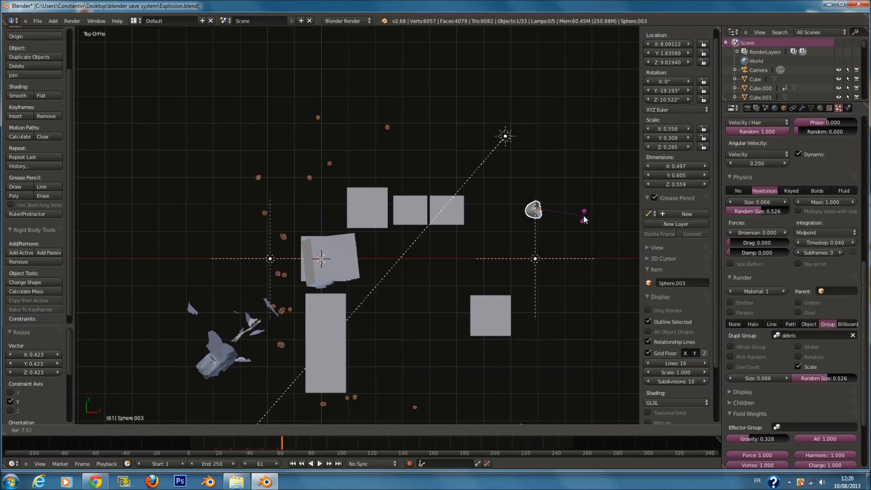
click(583, 219)
click(215, 446)
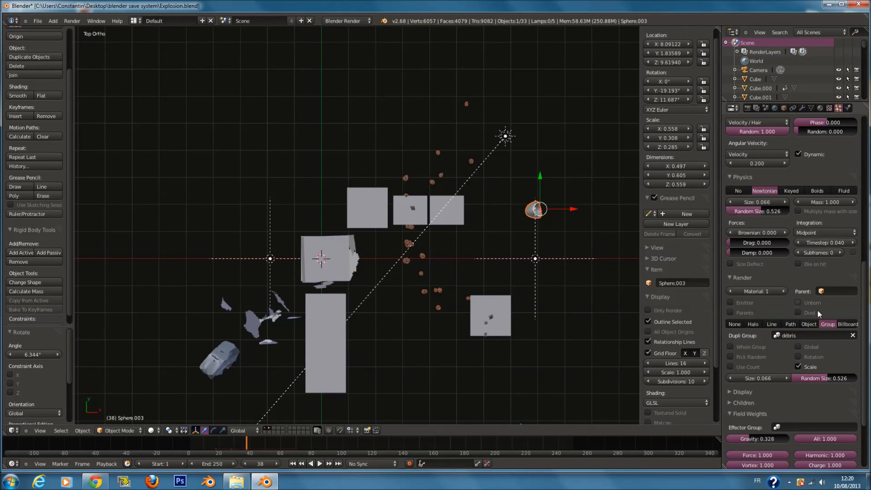
Set the hemisphere's emitter object X velocity to 1 and replay the burst in top view.
scroll(818, 280, up, 1)
scroll(811, 184, up, 3)
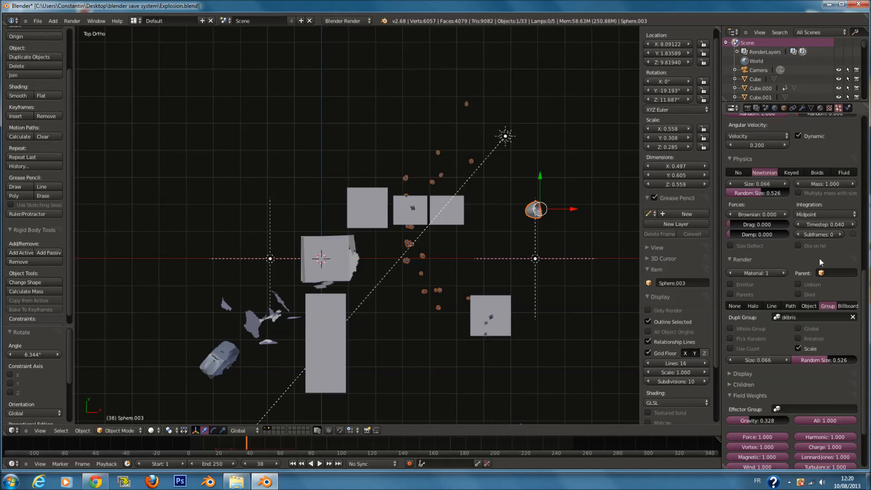
scroll(808, 195, up, 4)
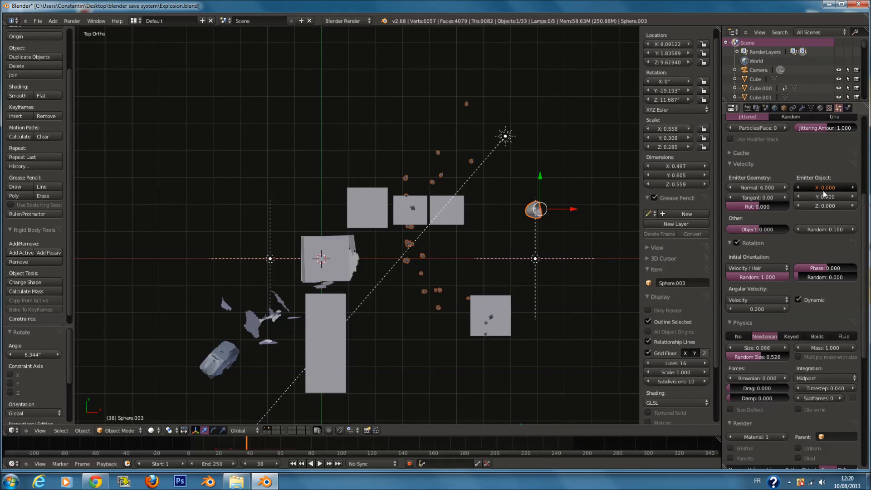
key(Return)
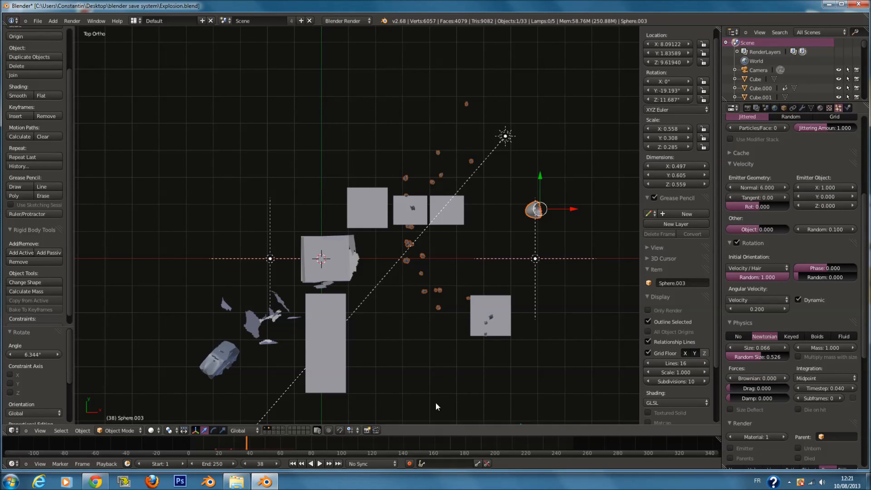
click(214, 441)
key(alt+a)
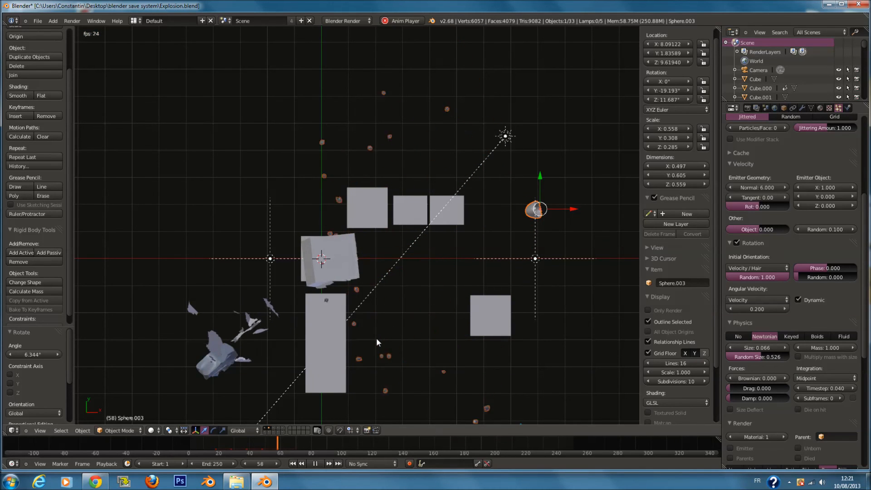
key(alt+a)
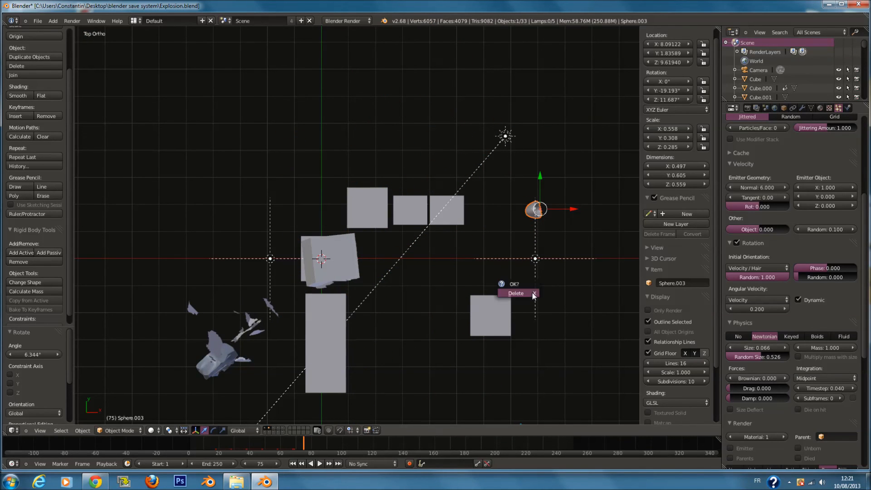
Delete the hemisphere emitter and add a plane in its stead.
click(516, 293)
key(shift+a)
click(551, 270)
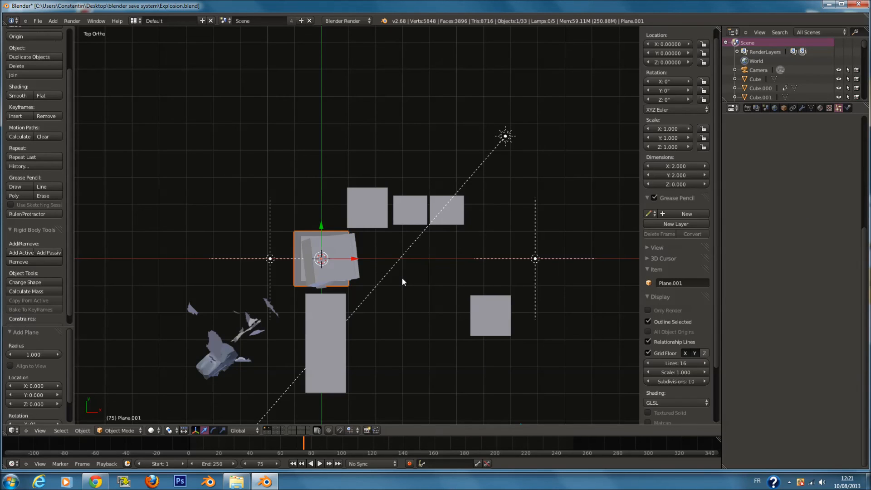
Move the plane to about X 7.49, Y 0.98 and rotate it 90° around X.
key(g)
click(603, 256)
text(rx90)
key(Return)
key(alt+a)
key(alt+a)
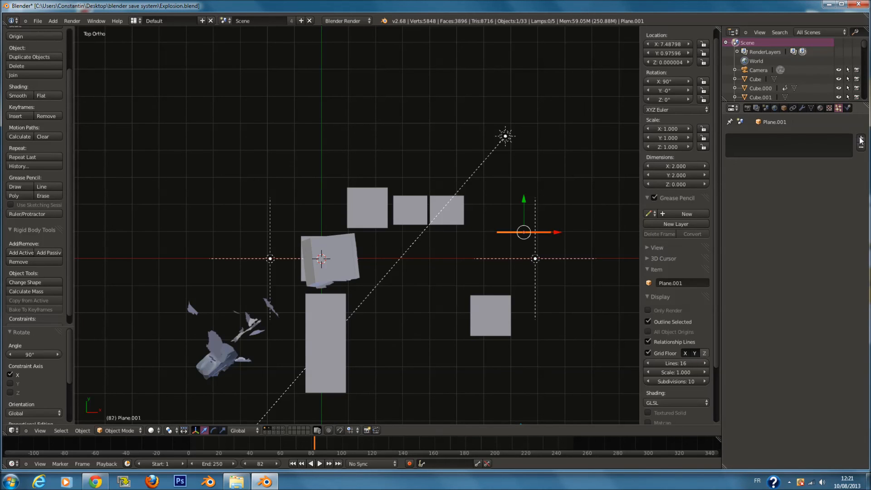
Add a particle system to the plane that emits 25 particles, starting and ending at frame 18.
click(860, 138)
click(760, 226)
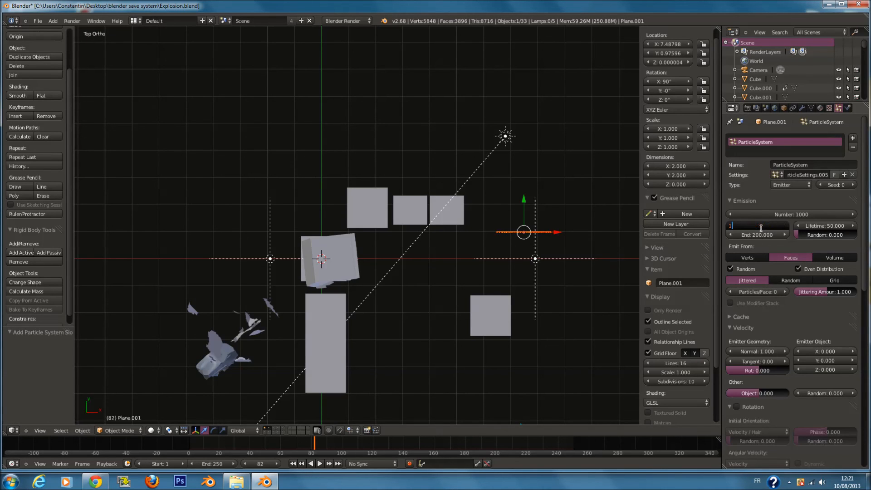
key(Return)
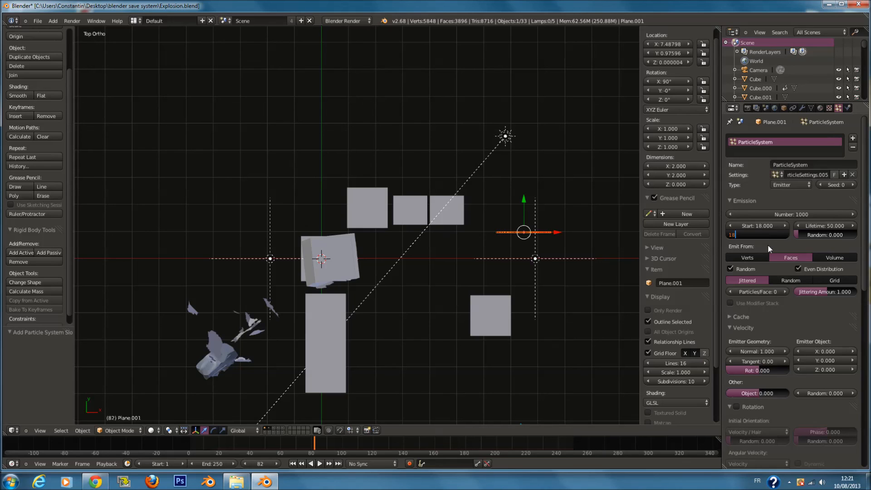
click(778, 214)
text(25)
key(Return)
Preview the emission direction, turn the plane to about -70.7° around Z, and scale it along Y by about 0.259.
key(alt+a)
middle_drag(455, 301, 528, 302)
key(Escape)
key(KP_7)
key(r)
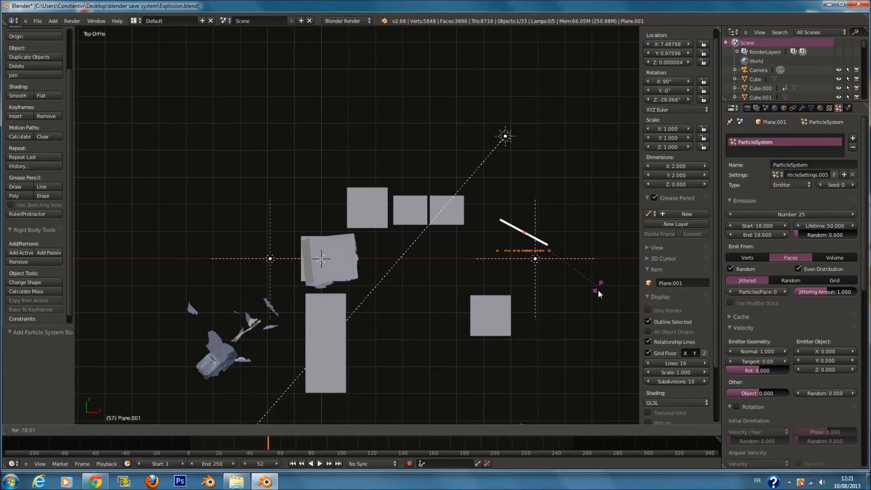
click(545, 339)
key(s)
key(y)
click(534, 252)
In front view, raise the plane to about Z 8.62 and shrink its height to about 1.085.
key(KP_1)
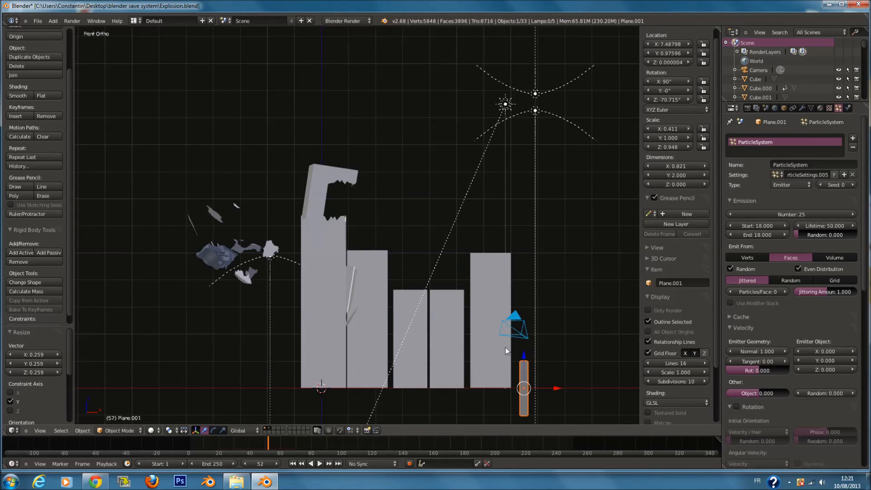
key(g)
key(z)
click(525, 148)
key(s)
key(z)
click(548, 219)
key(g)
click(549, 192)
Replay the burst, and set the plane's normal emitter velocity to 6 and its emitter object X velocity to 1.
key(alt+a)
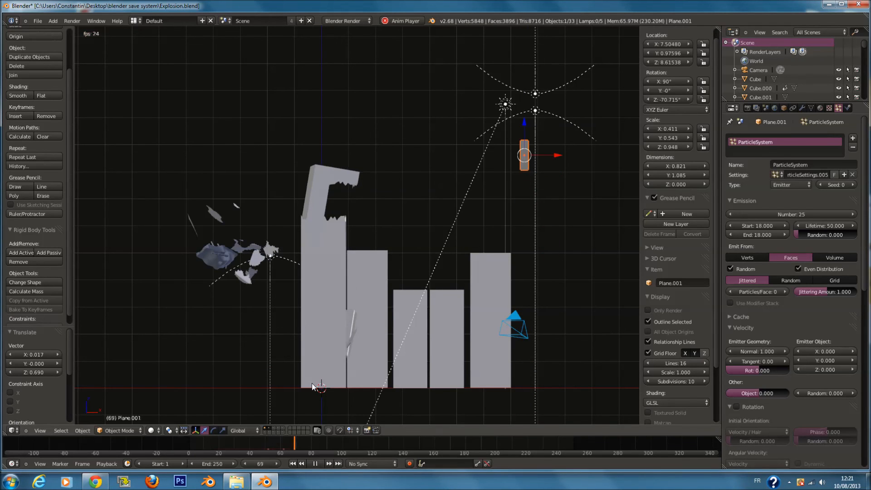
click(214, 443)
key(alt+a)
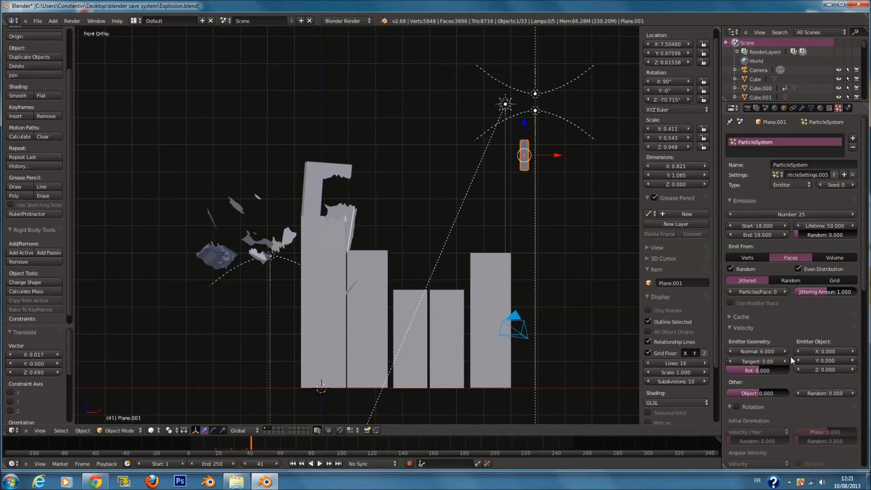
scroll(816, 388, down, 4)
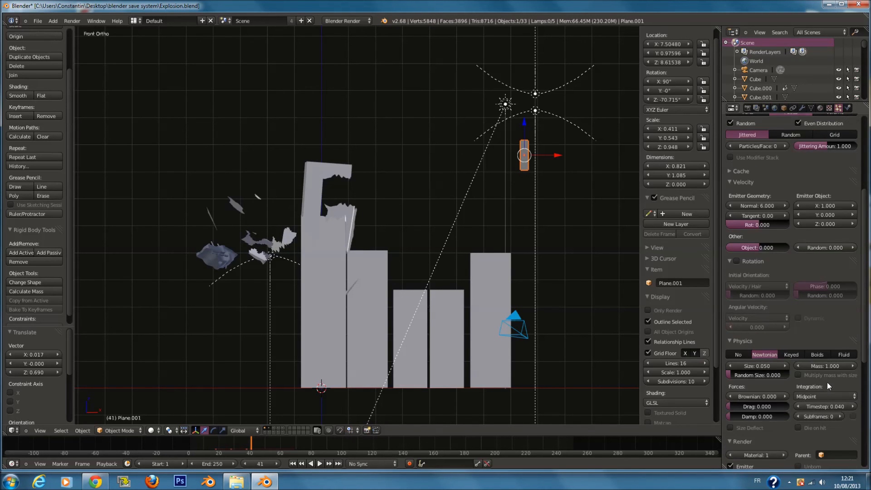
click(818, 354)
click(763, 195)
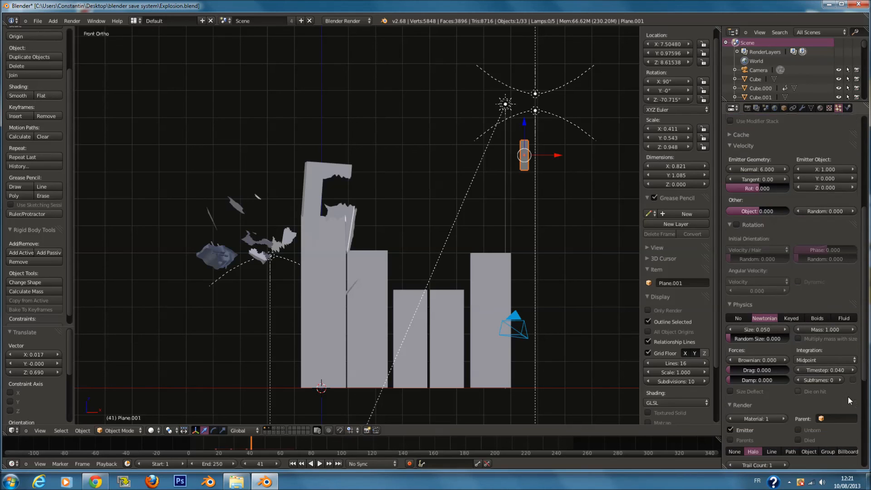
Render the plane's particles as a group, using the débris group.
click(828, 452)
scroll(820, 417, down, 4)
click(812, 391)
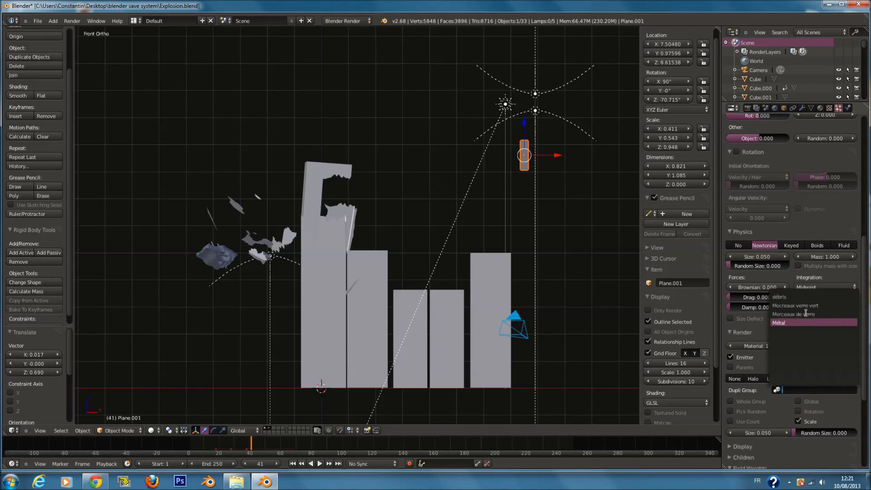
click(805, 296)
Set the particle size to 0.164 and the random size to 0.659, and replay the burst.
scroll(820, 417, down, 2)
drag(777, 394, 842, 399)
key(alt+a)
drag(223, 442, 213, 442)
key(alt+a)
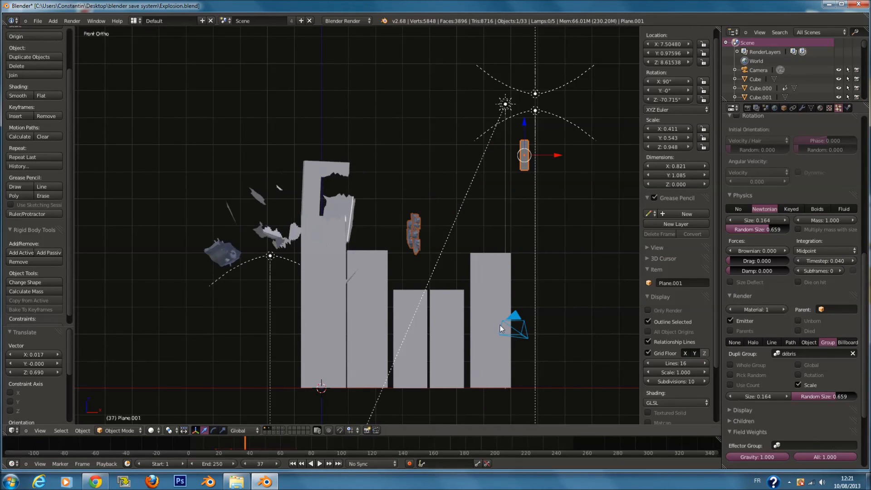
Check the debris through the camera, and enable particle rotation with an initial orientation randomness of 1.
key(KP_0)
scroll(819, 359, up, 7)
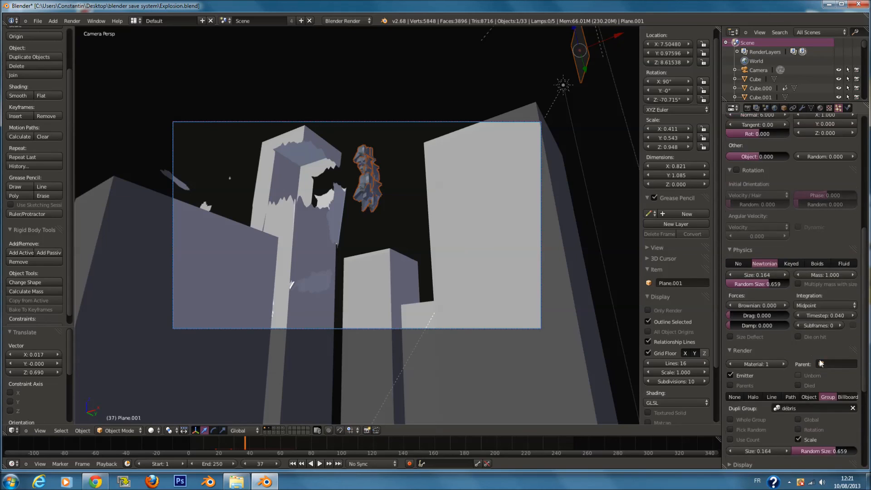
scroll(778, 196, up, 4)
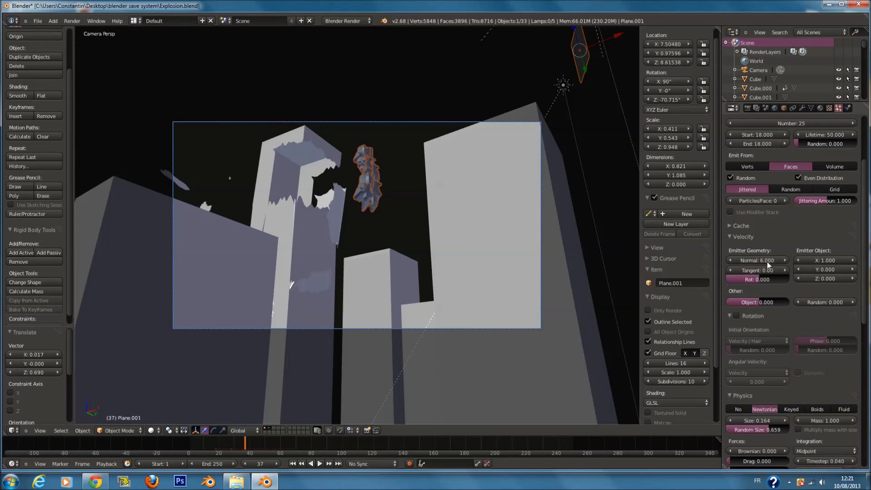
click(730, 315)
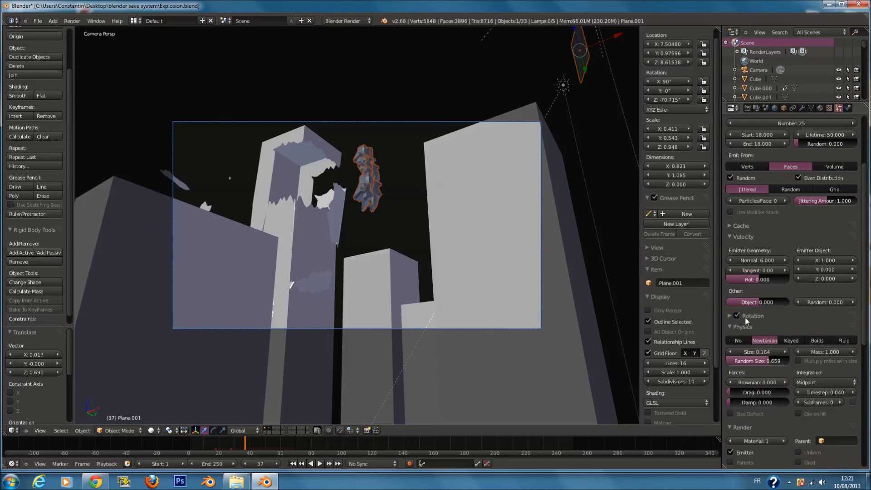
click(753, 316)
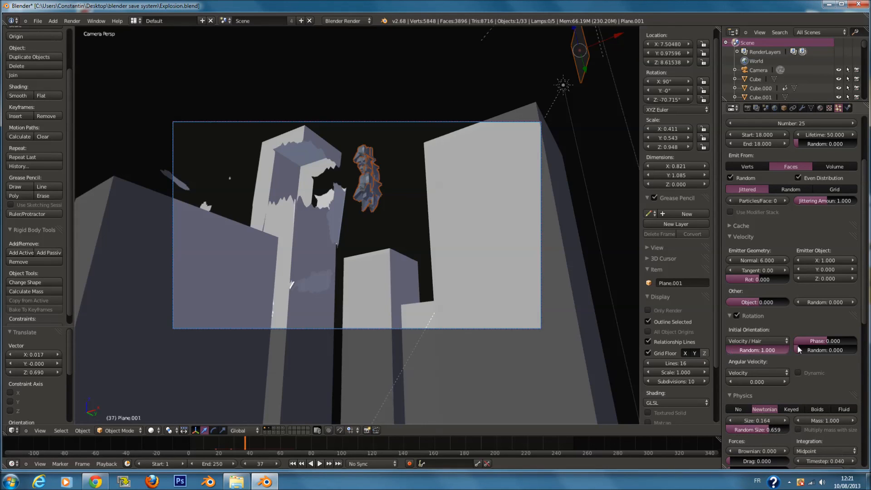
Set the plane emitter's Rot velocity to 1 and random velocity to 0.236, and enable dynamic rotation with an angular velocity of 0.1.
drag(769, 274, 855, 323)
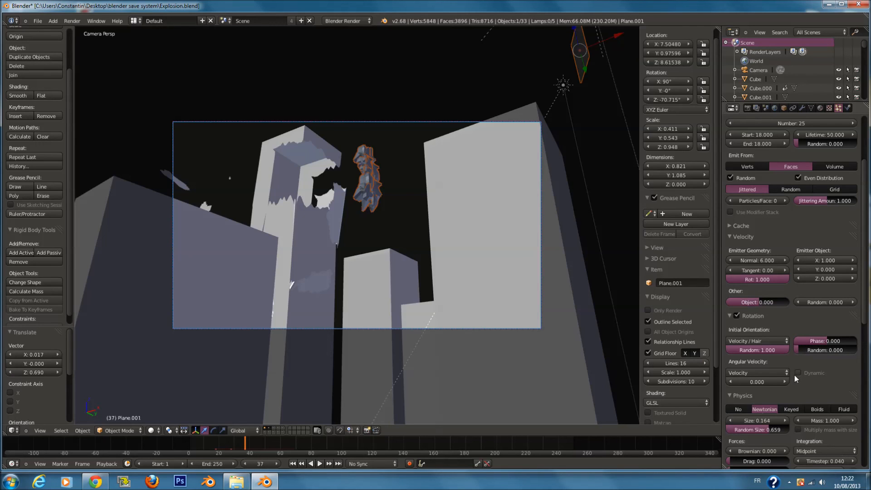
click(780, 383)
drag(833, 302, 862, 303)
Save the file, lower the particles' gravity field weight to 0.481, and replay the burst through the camera.
scroll(825, 326, down, 12)
key(ctrl+s)
drag(785, 436, 762, 442)
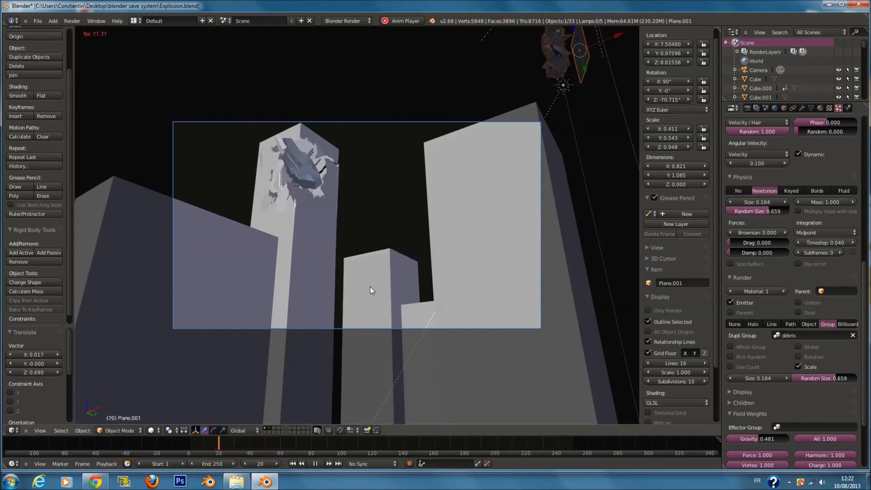
Divide the emitter plane's mesh into a 3 by 3 grid with two loop cuts in each direction.
key(KP_7)
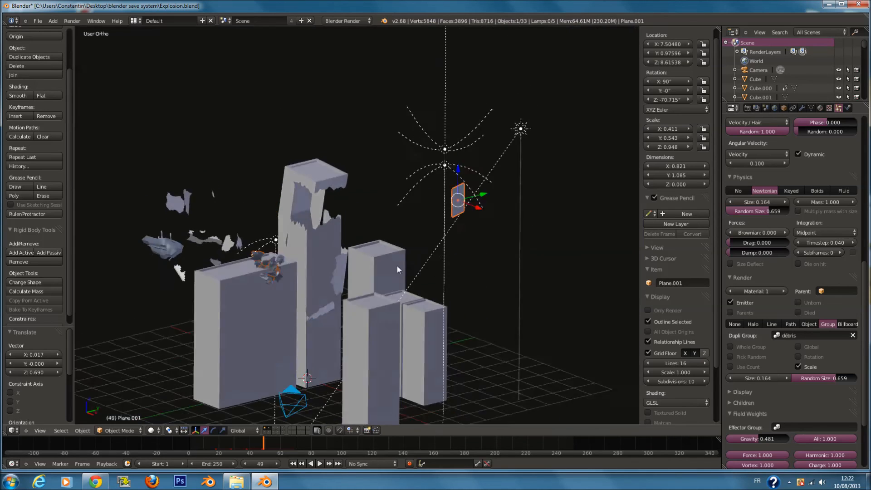
key(Tab)
key(KP_Decimal)
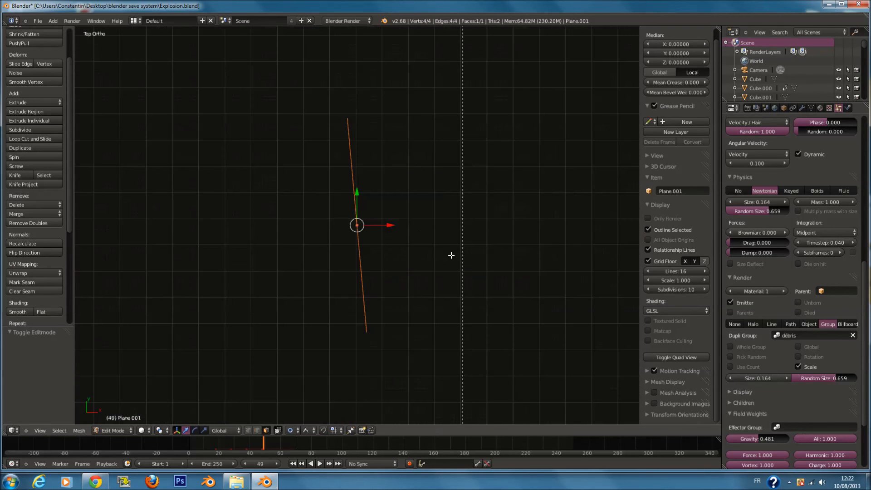
middle_drag(316, 231, 420, 171)
key(a)
key(ctrl+r)
scroll(367, 131, up, 1)
double_click(361, 128)
key(a)
key(ctrl+r)
scroll(385, 195, up, 1)
double_click(385, 194)
key(a)
Displace the grid's inner vertices to make the emitter surface uneven, and turn the plane to -84.856° around Z.
key(c)
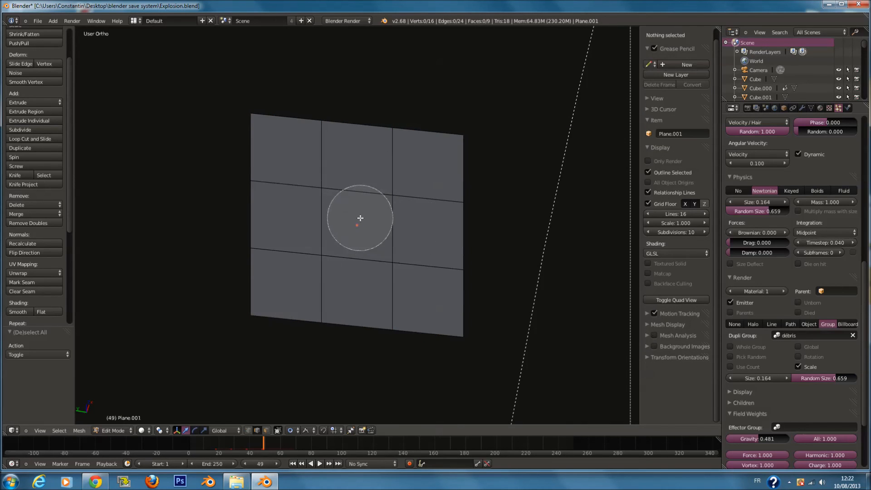
mouse_move(362, 220)
mouse_down()
mouse_move(355, 243)
mouse_move(382, 229)
mouse_move(291, 262)
mouse_up()
middle_drag(291, 262, 312, 291)
right_click(312, 291)
drag(366, 203, 357, 218)
key(KP_Divide)
key(Tab)
Replay the burst from shortly before the emission frame to check the reshaped emitter.
key(alt+a)
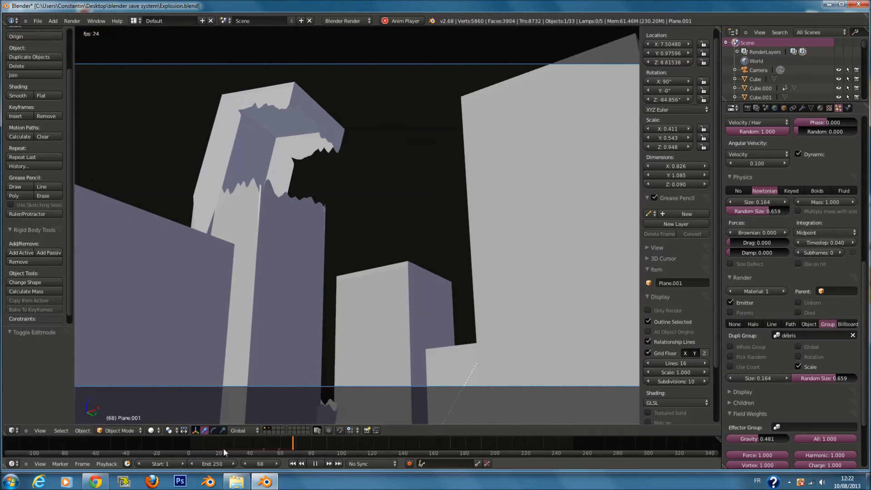
click(214, 443)
key(alt+a)
key(KP_0)
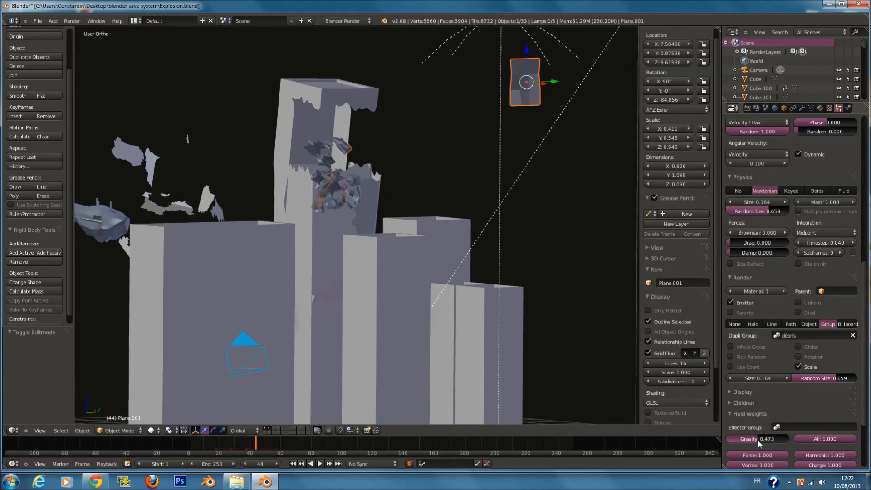
Set the particles' gravity weight to 0.427, size to 0.080 and random size to 1, and replay the burst.
drag(751, 439, 759, 439)
drag(806, 379, 758, 378)
drag(837, 379, 859, 379)
click(213, 441)
key(alt+a)
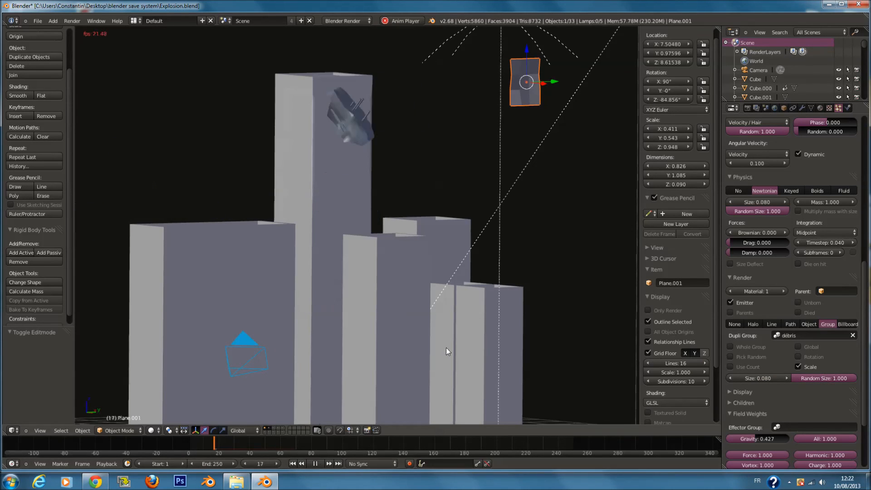
key(alt+a)
Try a normal emitter velocity of 12 on the debris particles and replay the burst.
scroll(772, 289, up, 2)
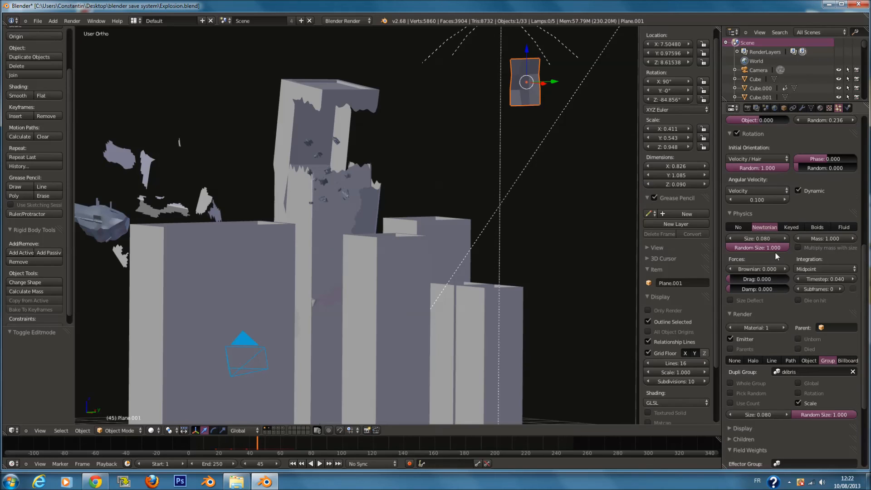
scroll(752, 195, up, 4)
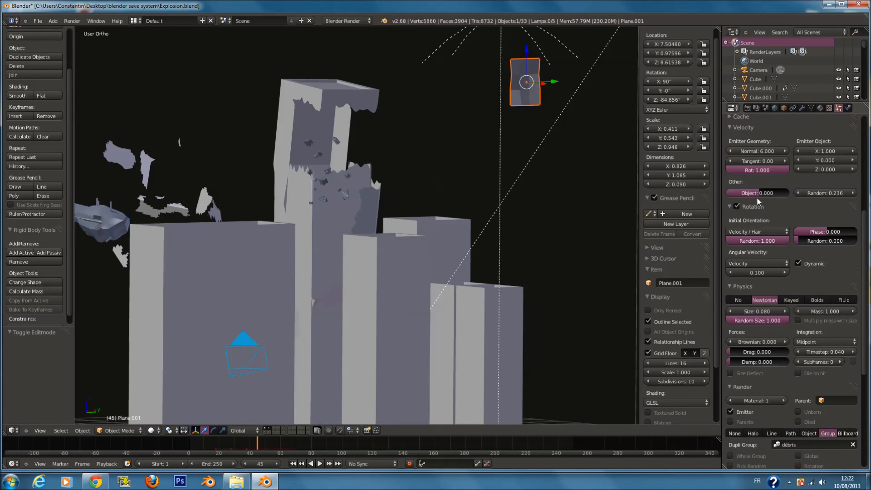
key(Return)
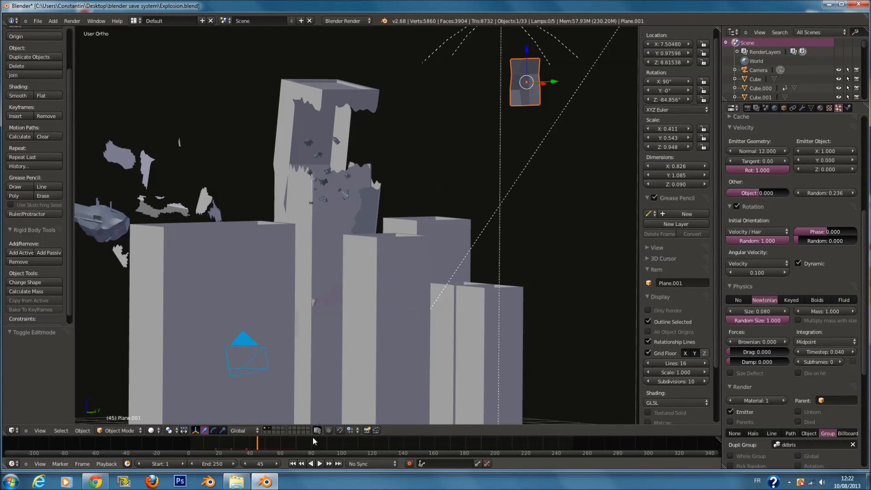
click(225, 439)
key(alt+a)
key(alt+a)
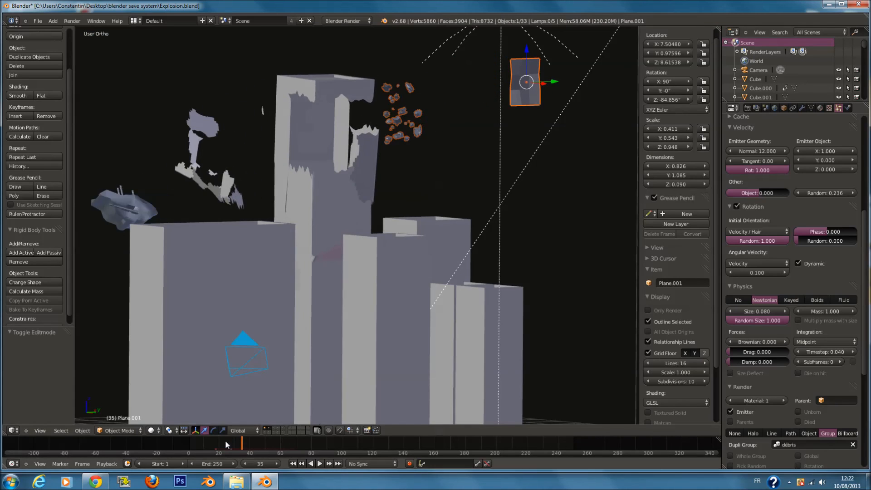
click(177, 443)
key(alt+a)
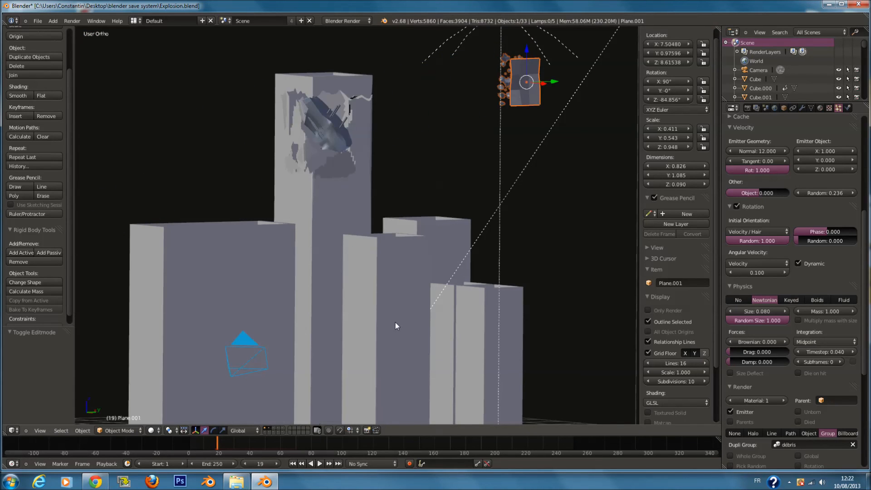
key(Escape)
Set the particle emission's start and end frames to 1, and replay the burst.
scroll(676, 263, up, 1)
scroll(767, 192, up, 4)
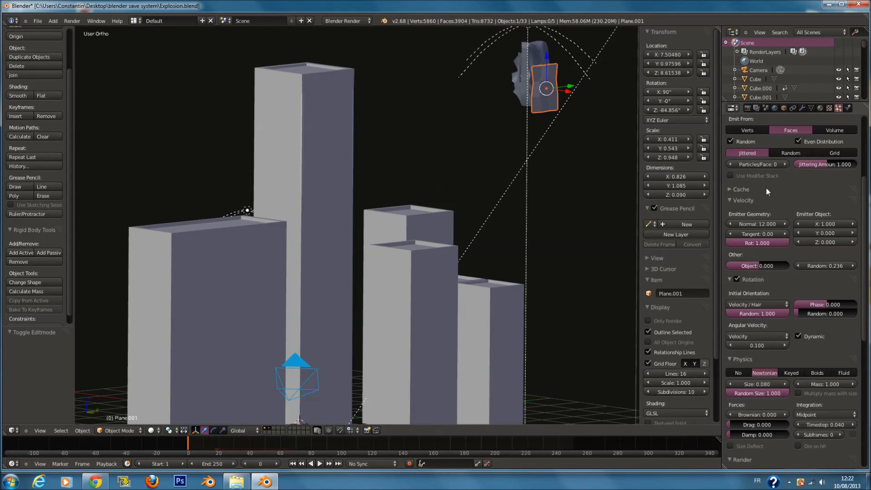
scroll(765, 191, up, 3)
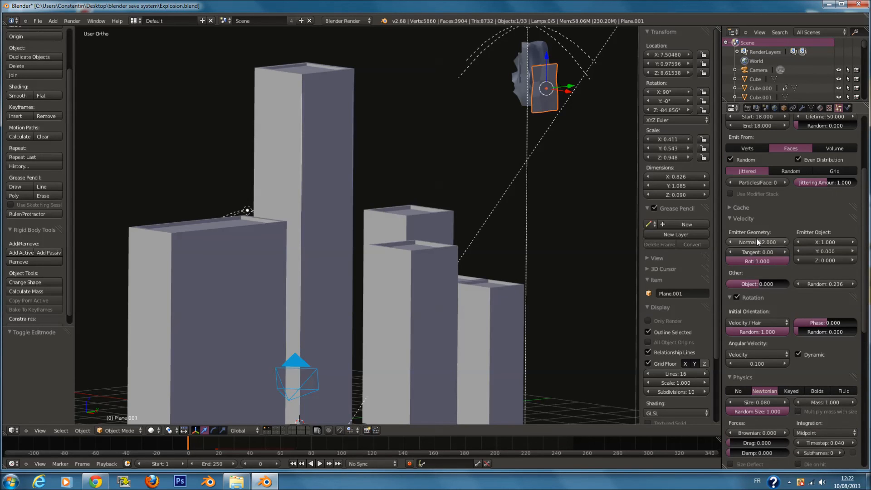
scroll(762, 179, up, 2)
click(757, 189)
text(1)
key(Return)
click(761, 203)
text(1)
key(Return)
key(alt+a)
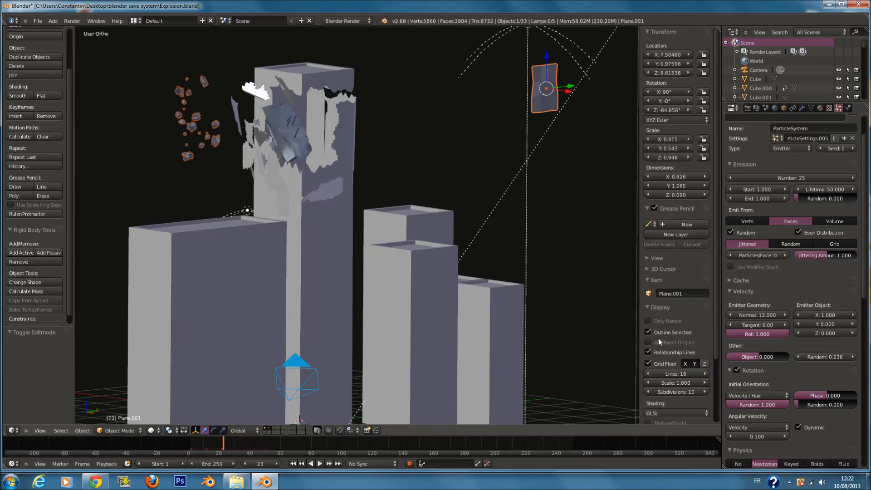
Set the normal emitter velocity to 6 and replay the burst from a different angle.
text(6)
key(Return)
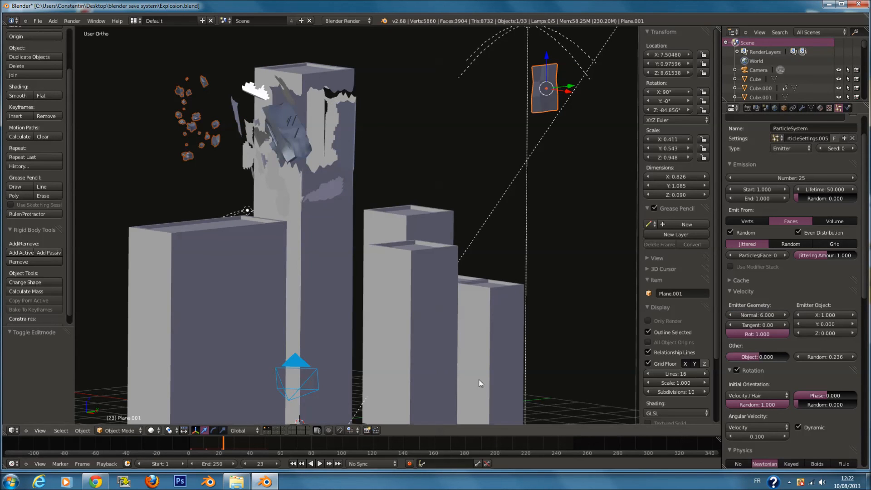
key(alt+a)
middle_drag(382, 334, 420, 333)
key(alt+a)
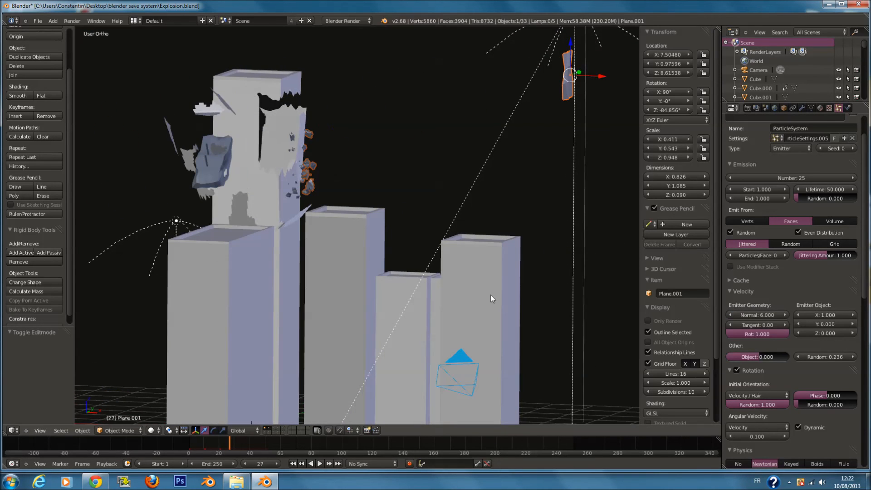
key(alt+a)
key(alt+a)
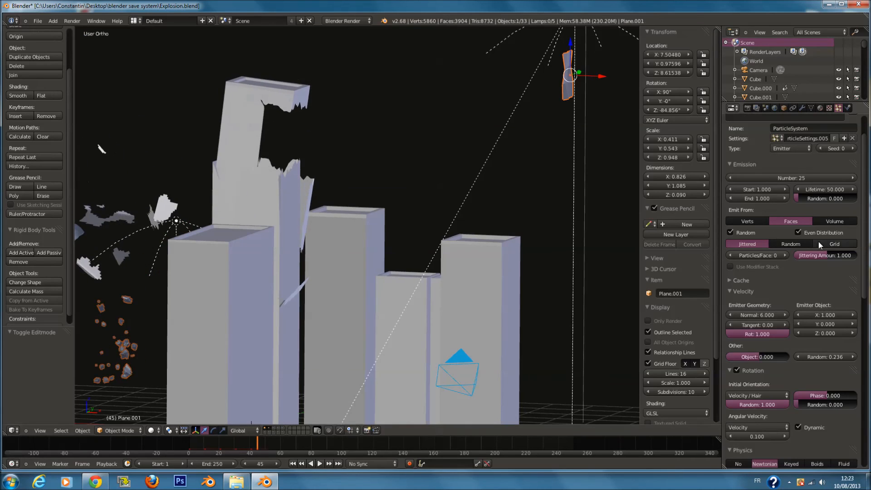
Set the particles' lifetime randomness to 1 and replay the burst from the start.
scroll(823, 224, up, 2)
drag(810, 234, 857, 234)
scroll(827, 256, down, 3)
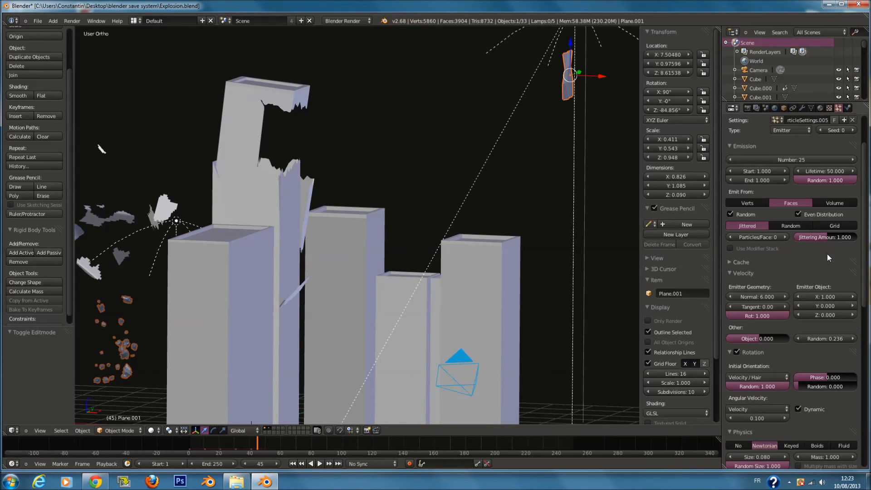
click(178, 440)
key(alt+a)
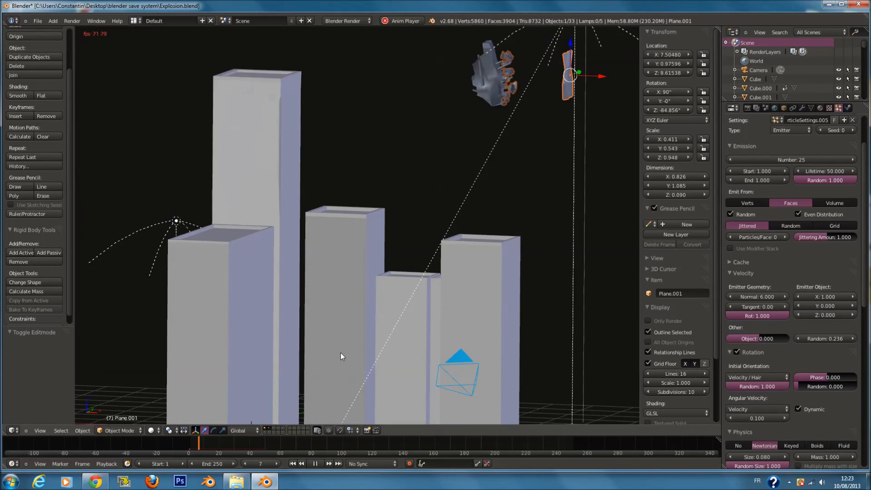
key(alt+a)
Replay the debris flight from several angles around the towers to examine its path and timing.
middle_drag(499, 159, 480, 163)
key(alt+a)
click(186, 441)
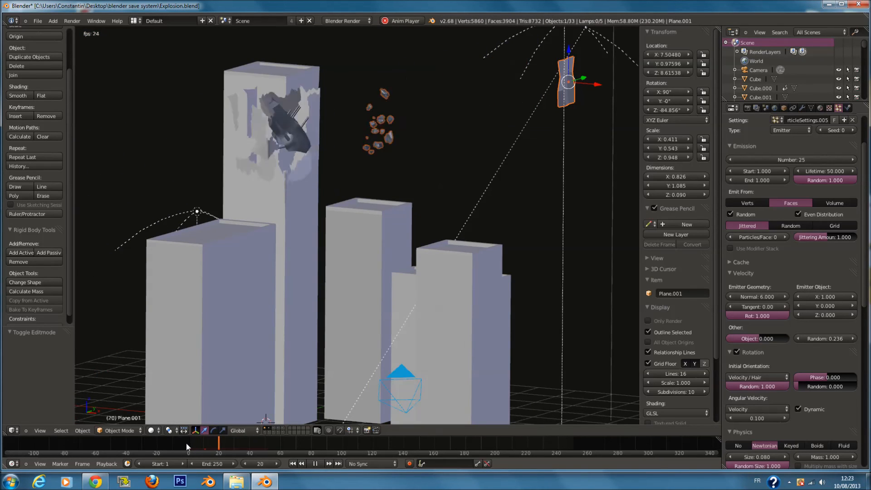
middle_drag(317, 406, 238, 417)
click(187, 442)
middle_drag(438, 303, 518, 331)
key(alt+a)
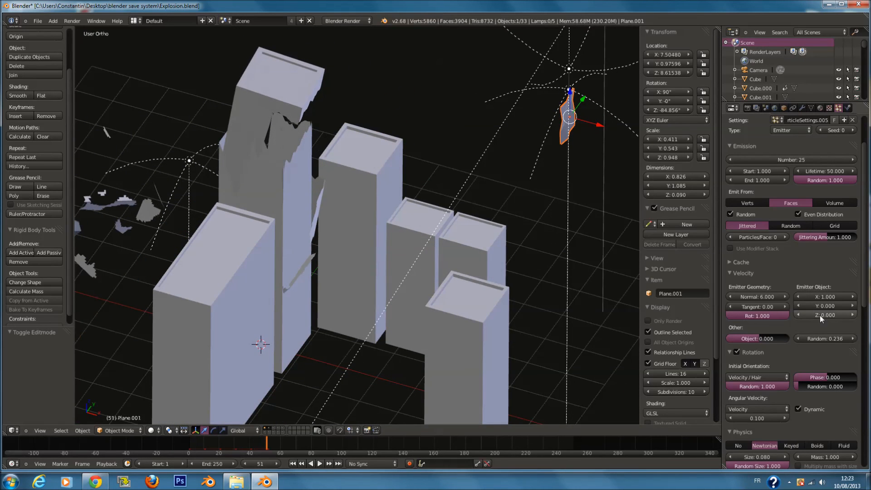
Go to frame 28 in the camera view to examine the debris leaving the tower.
scroll(832, 314, down, 3)
scroll(796, 347, down, 2)
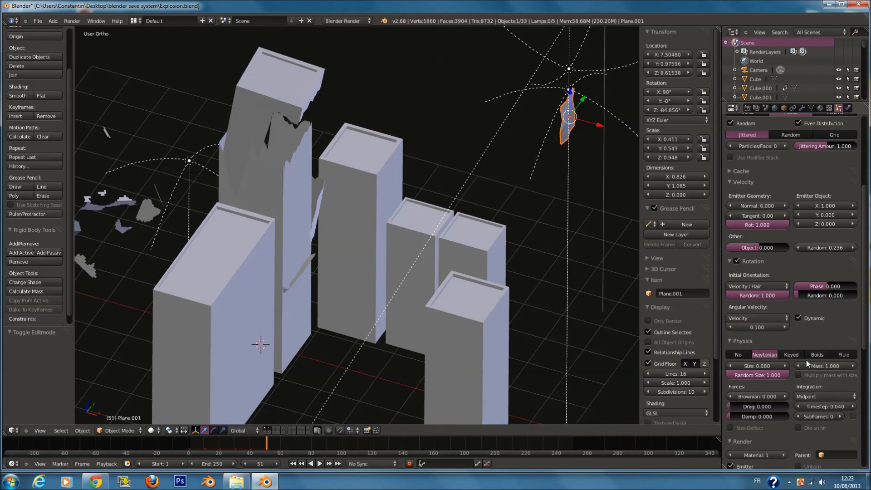
scroll(805, 361, down, 2)
scroll(804, 363, down, 2)
key(KP_0)
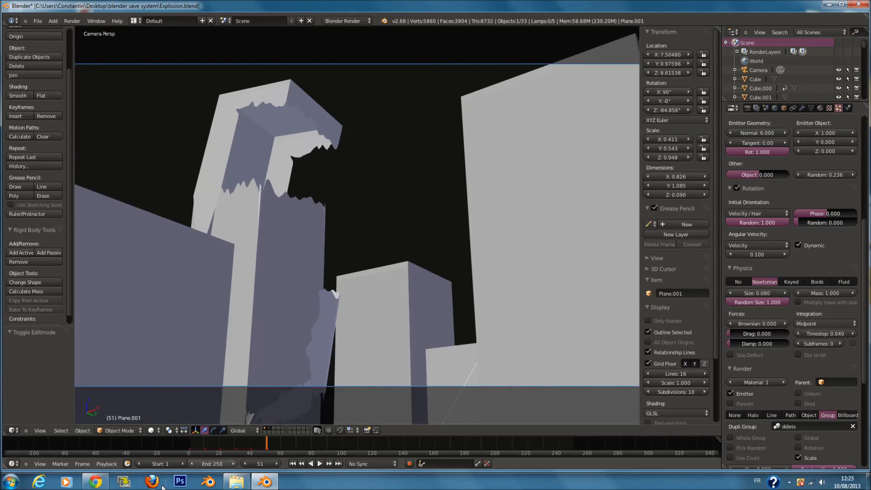
drag(251, 447, 230, 453)
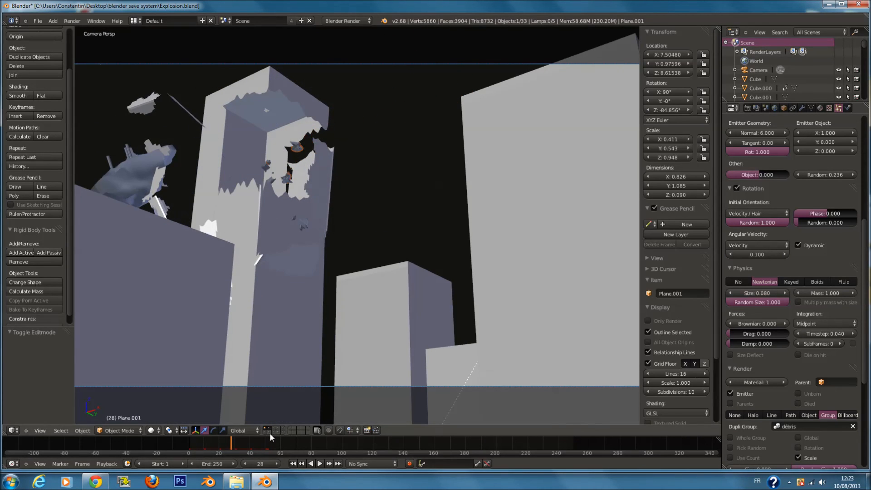
Show the scene layers holding the explosion particles and additional debris together with the buildings.
shift+click(281, 432)
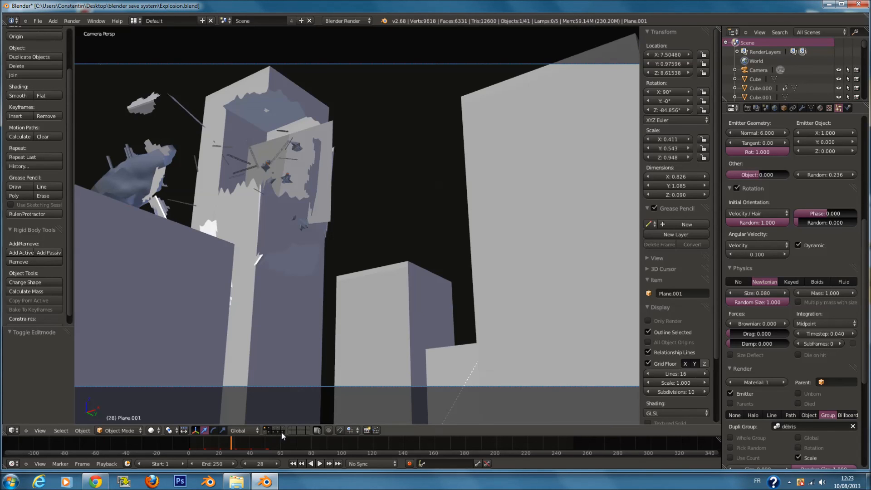
shift+click(280, 426)
shift+click(276, 428)
shift+click(275, 428)
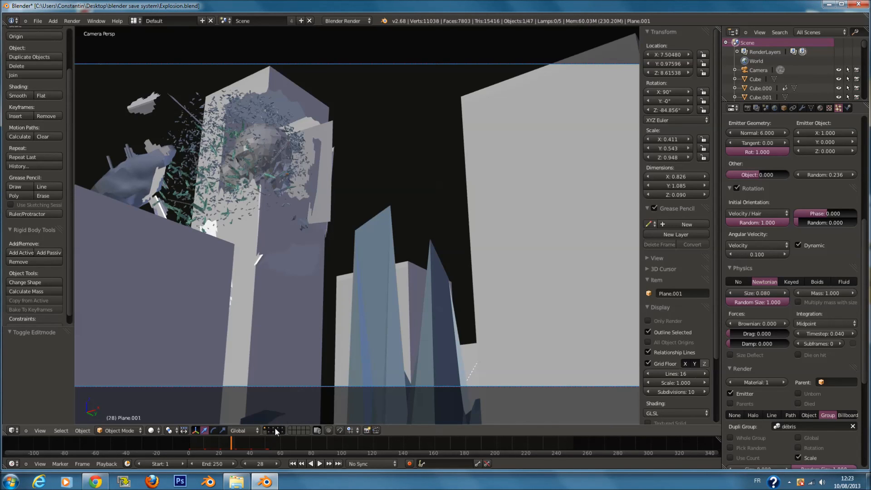
click(275, 429)
shift+click(270, 428)
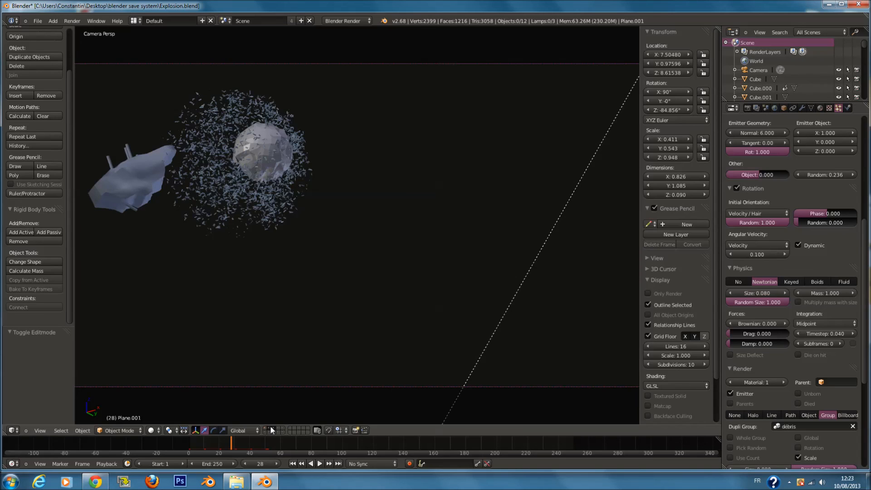
shift+click(267, 428)
shift+click(269, 431)
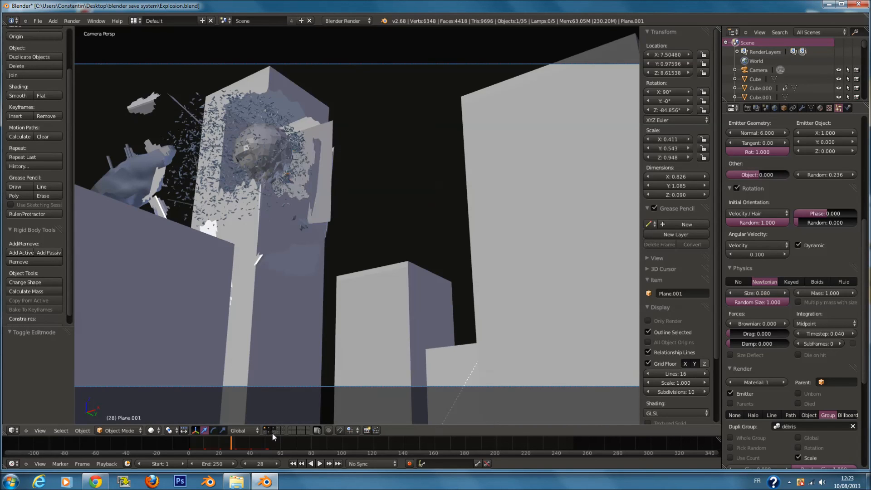
shift+click(278, 432)
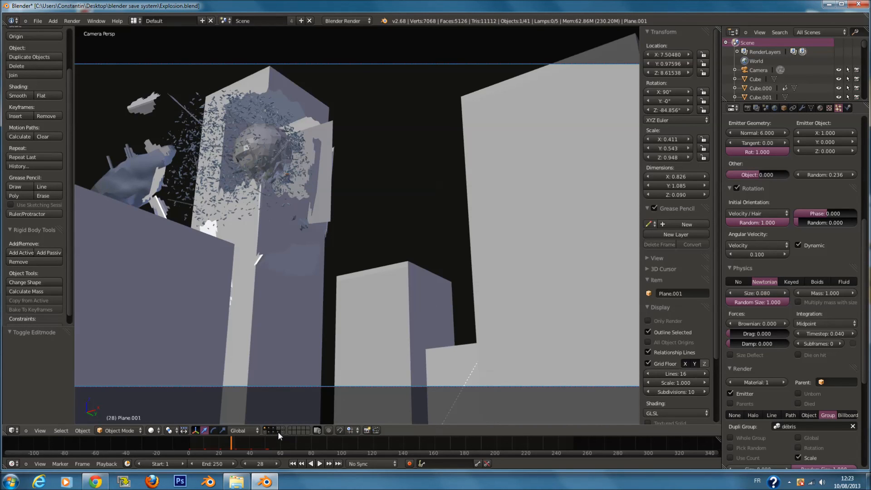
shift+click(278, 428)
Deselect all objects and save the file.
scroll(349, 316, down, 1)
key(a)
key(a)
scroll(385, 297, up, 1)
key(ctrl+s)
scroll(411, 283, down, 1)
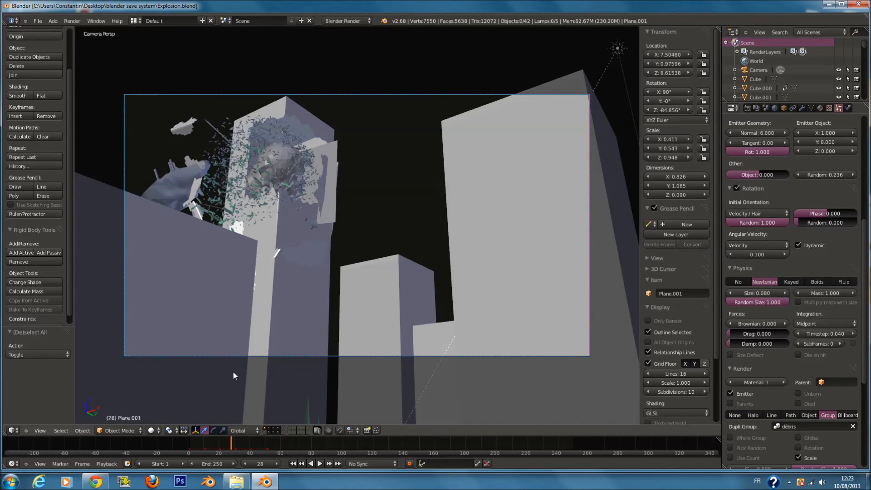
With one more scene layer shown and all objects selected, save the file and render frame 28.
shift+click(265, 432)
key(a)
key(ctrl+s)
key(F12)
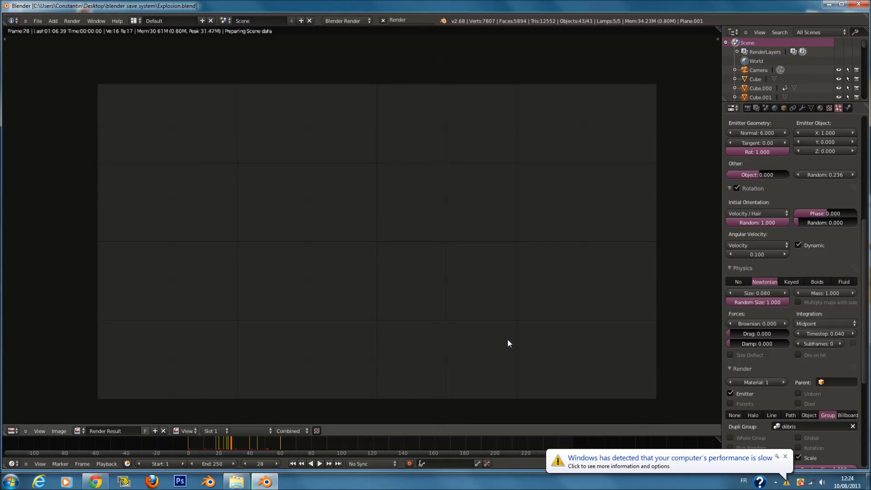
scroll(279, 245, up, 1)
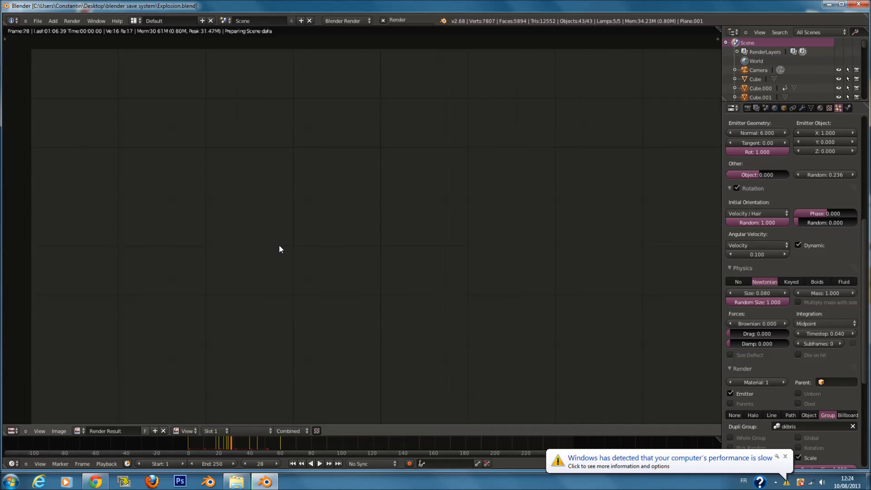
scroll(279, 246, down, 2)
scroll(370, 227, up, 1)
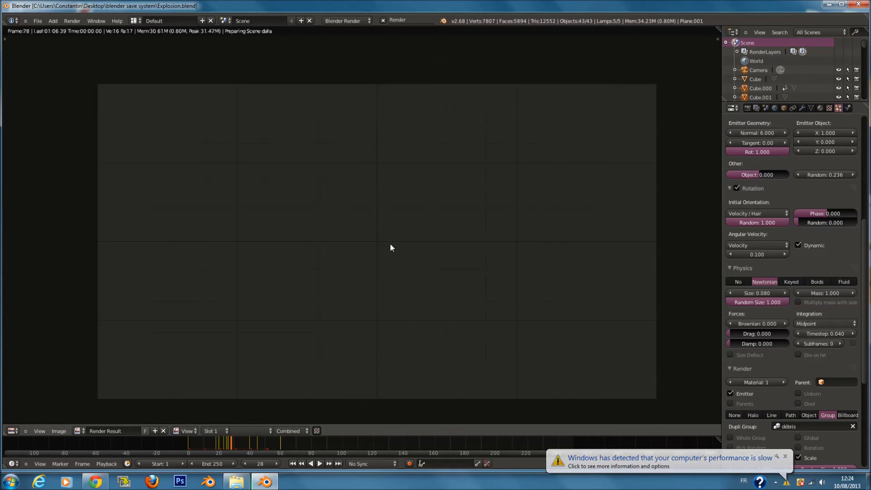
middle_drag(390, 243, 381, 235)
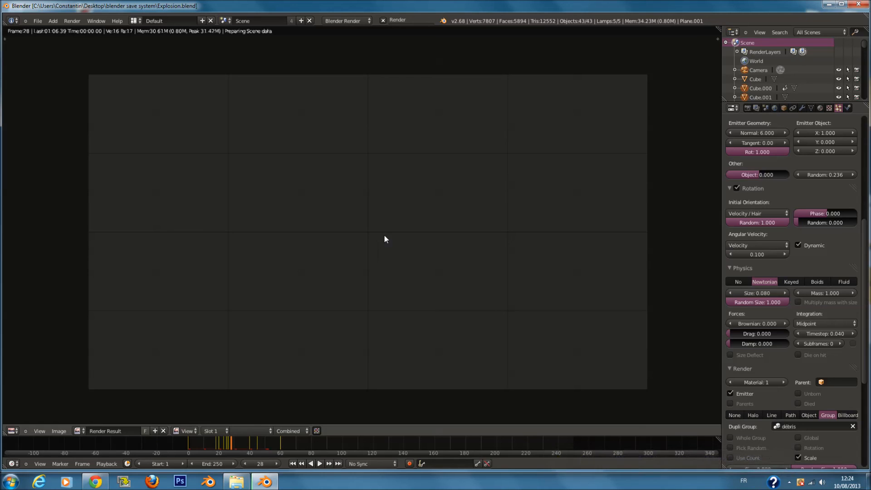
Open the scene's render settings and dismiss the Windows performance warning without choosing a color scheme option.
scroll(812, 164, up, 11)
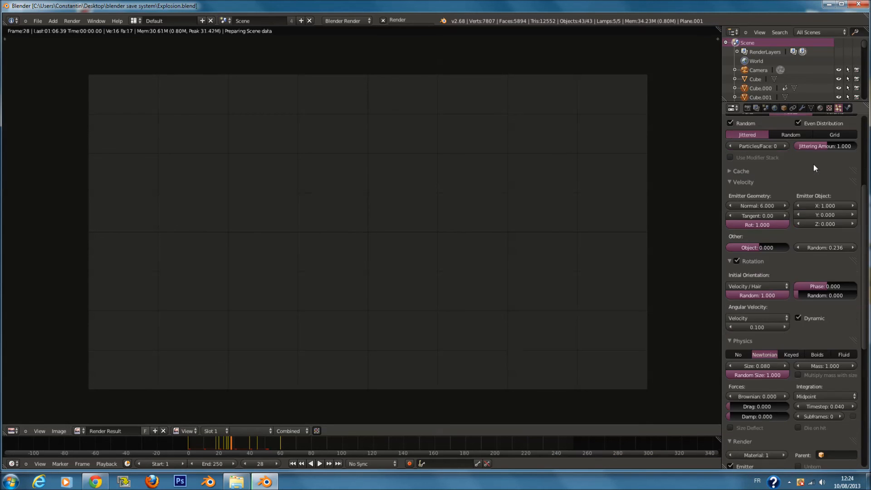
click(746, 108)
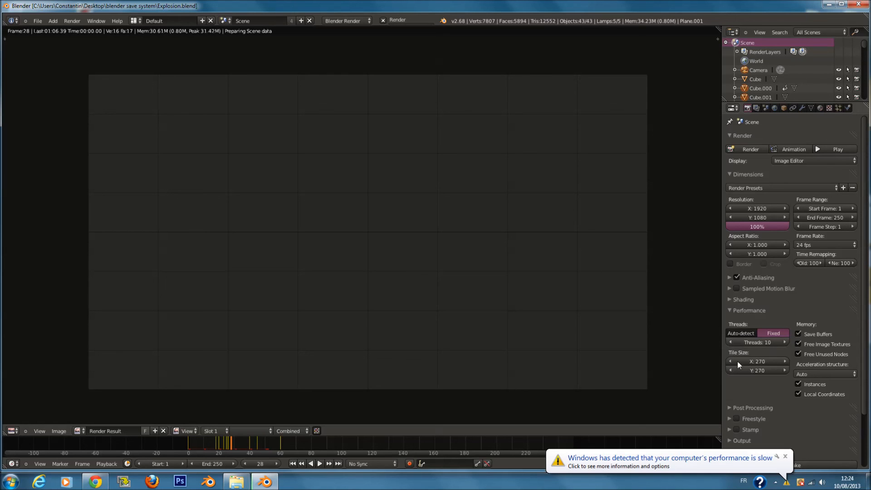
click(785, 457)
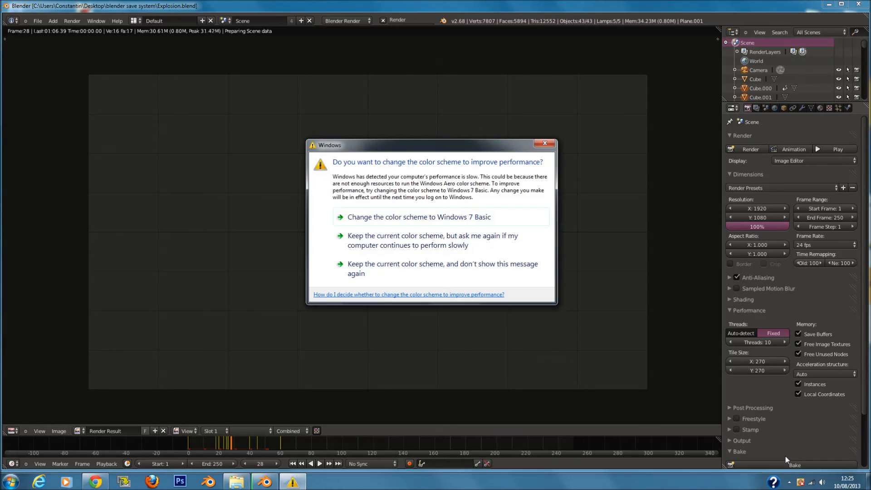
click(544, 143)
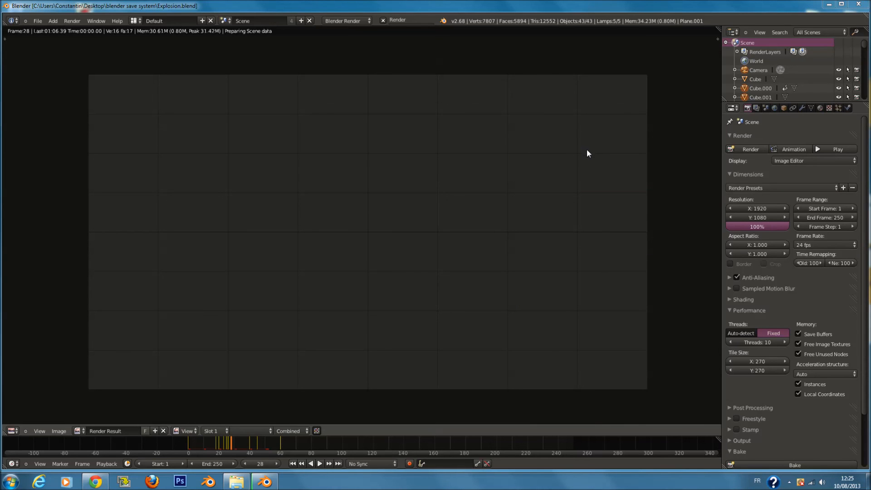